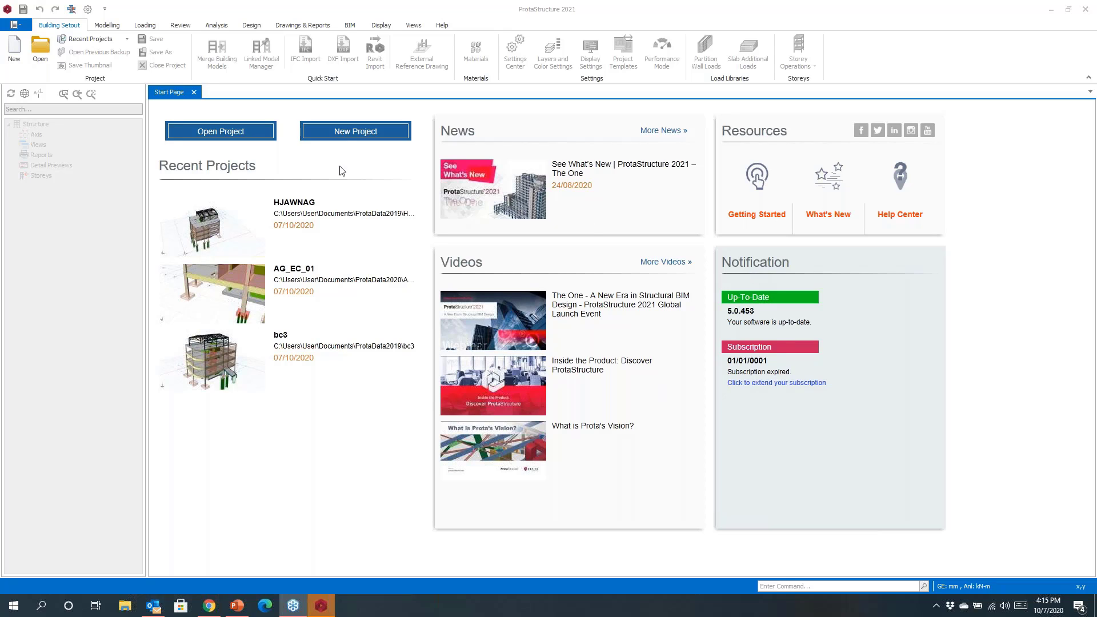
Step: Create a new project with the code PS2021Global based on the Malaysia (EC2, EC8-DCL) template
click(345, 133)
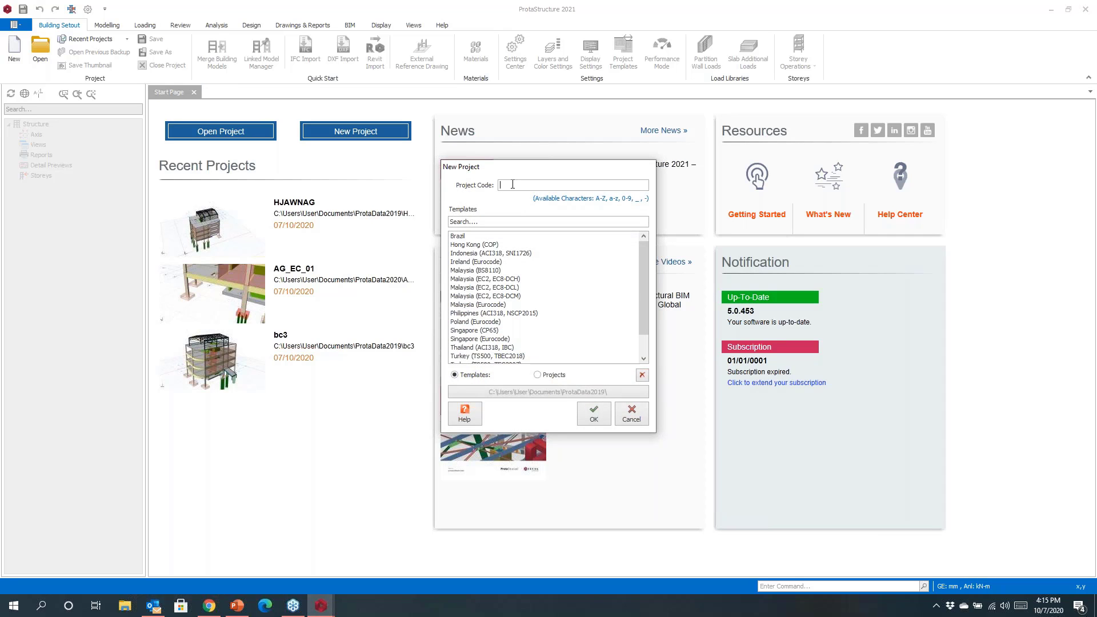
text(PS2021Global)
click(475, 290)
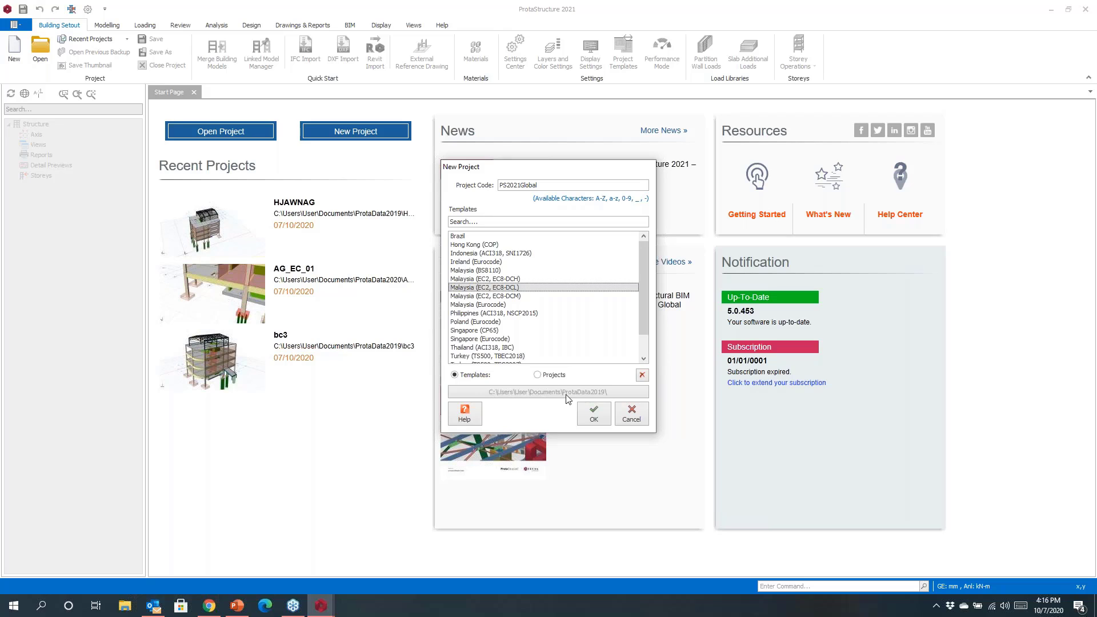
click(583, 407)
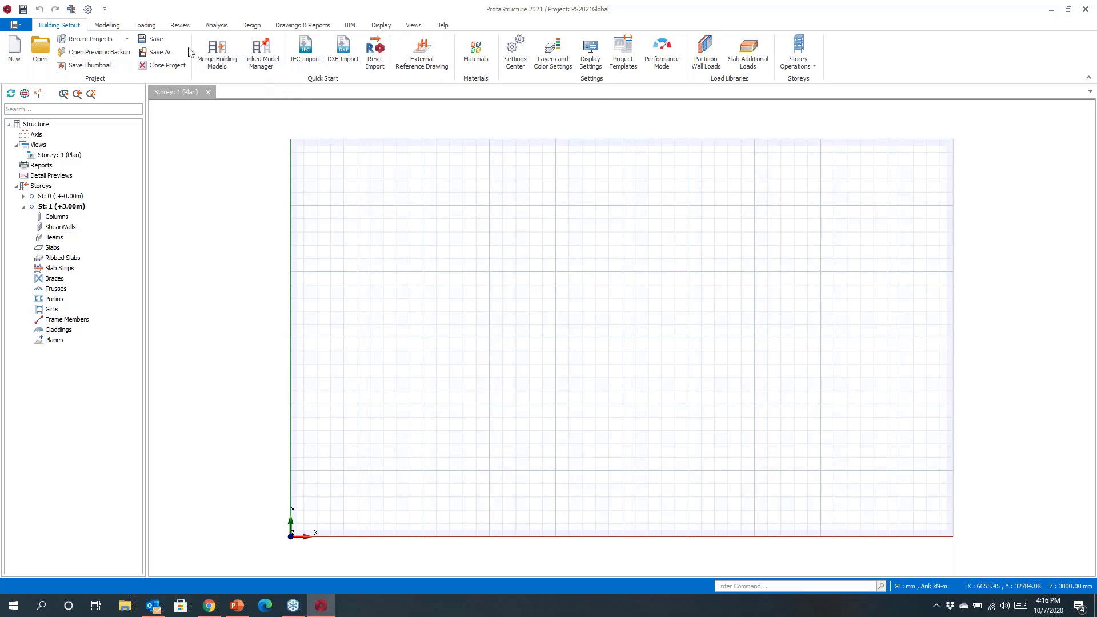
click(107, 26)
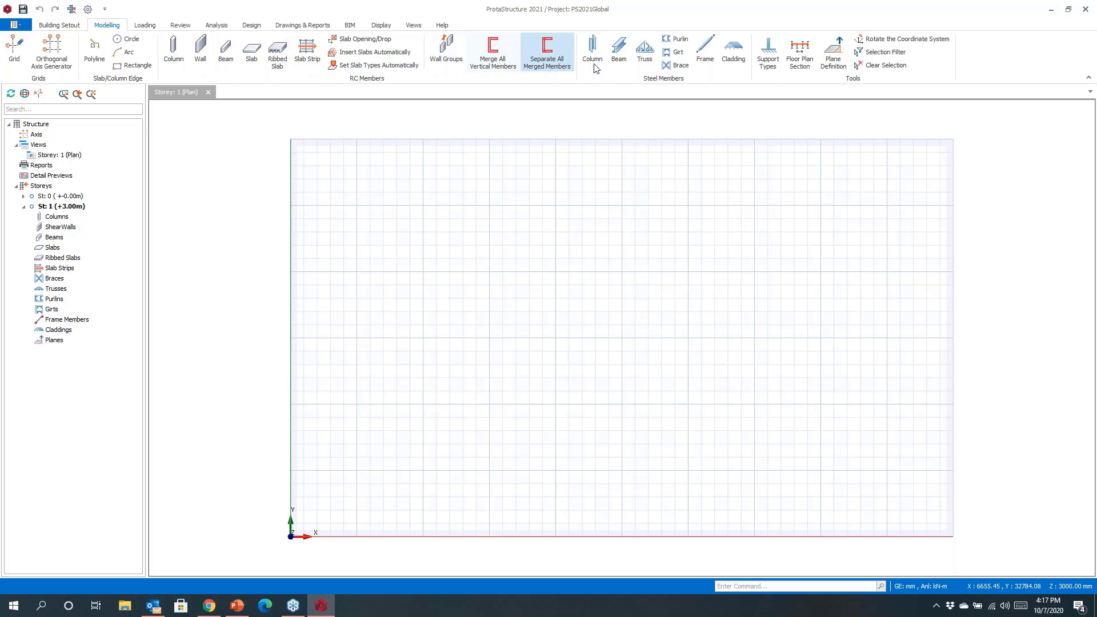
click(144, 26)
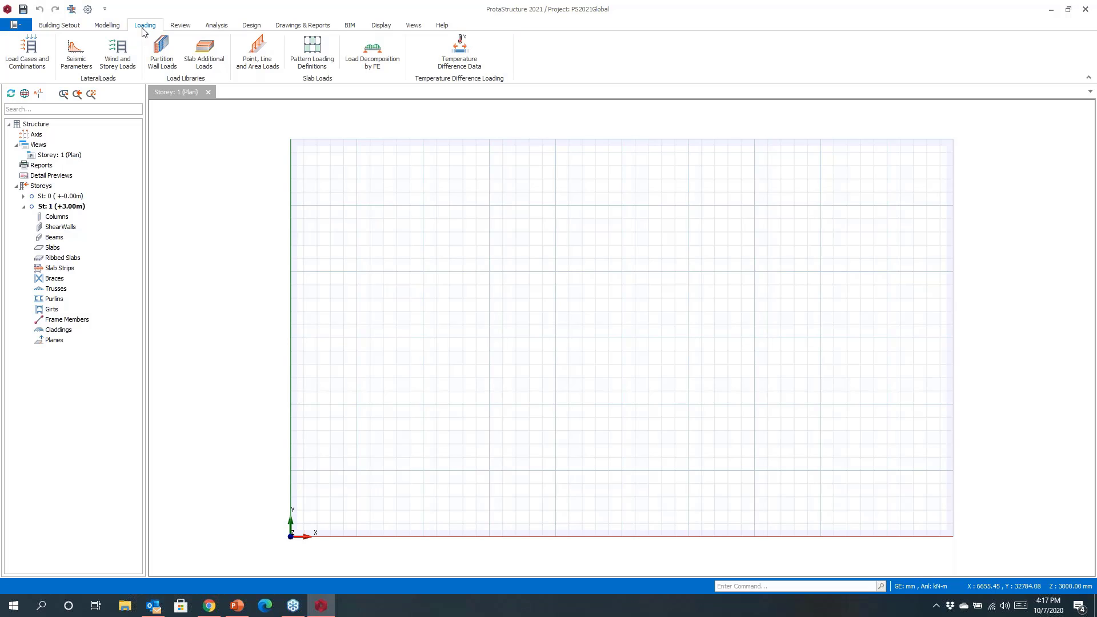
click(176, 28)
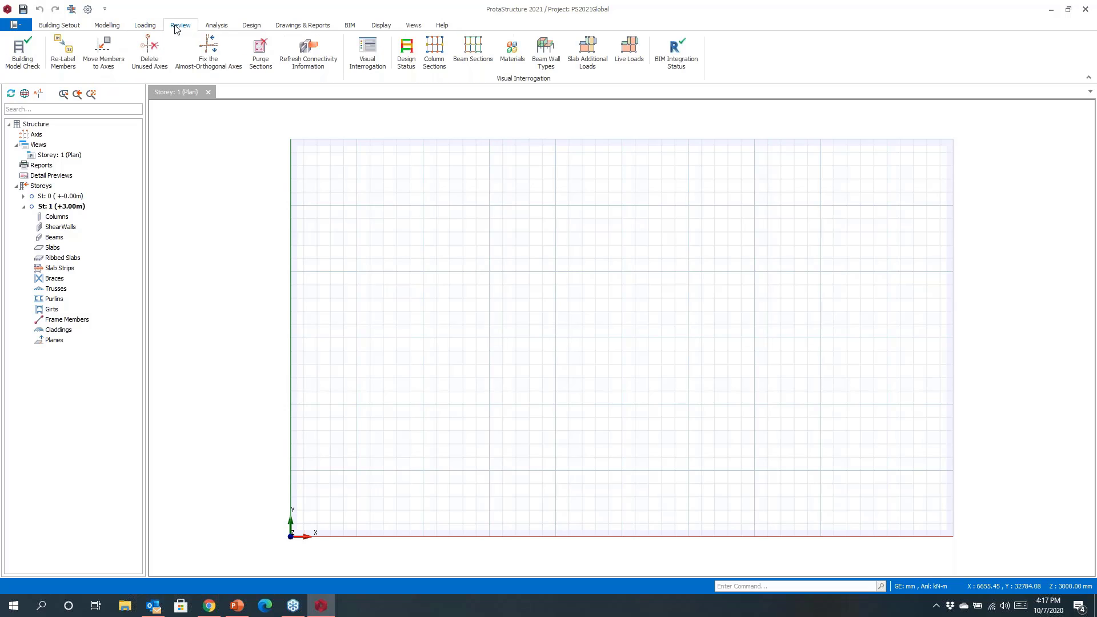
click(207, 29)
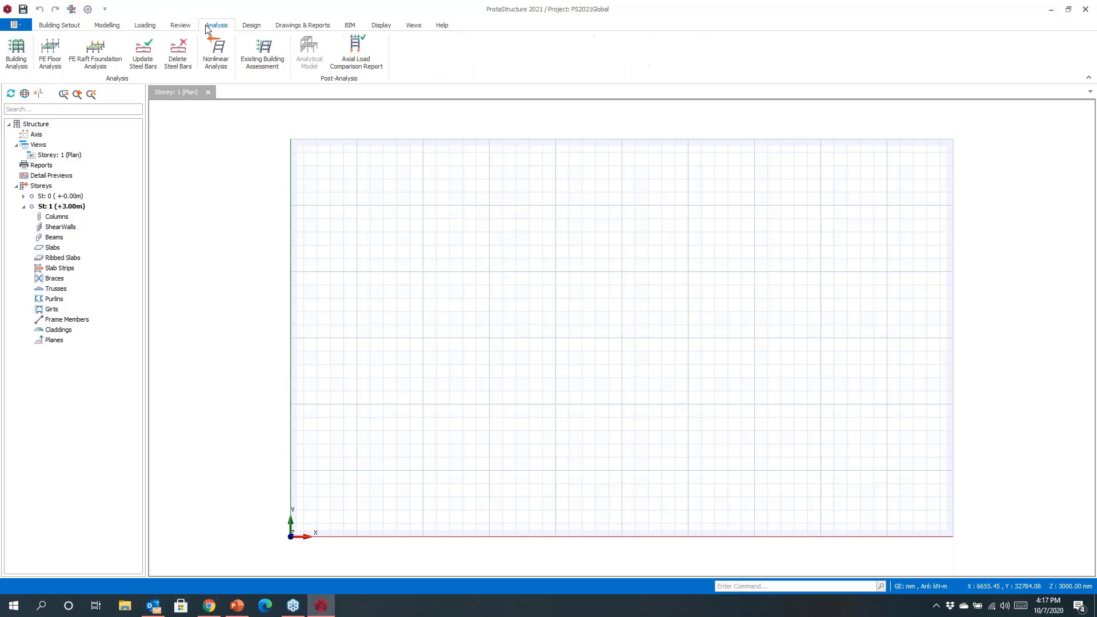
click(252, 27)
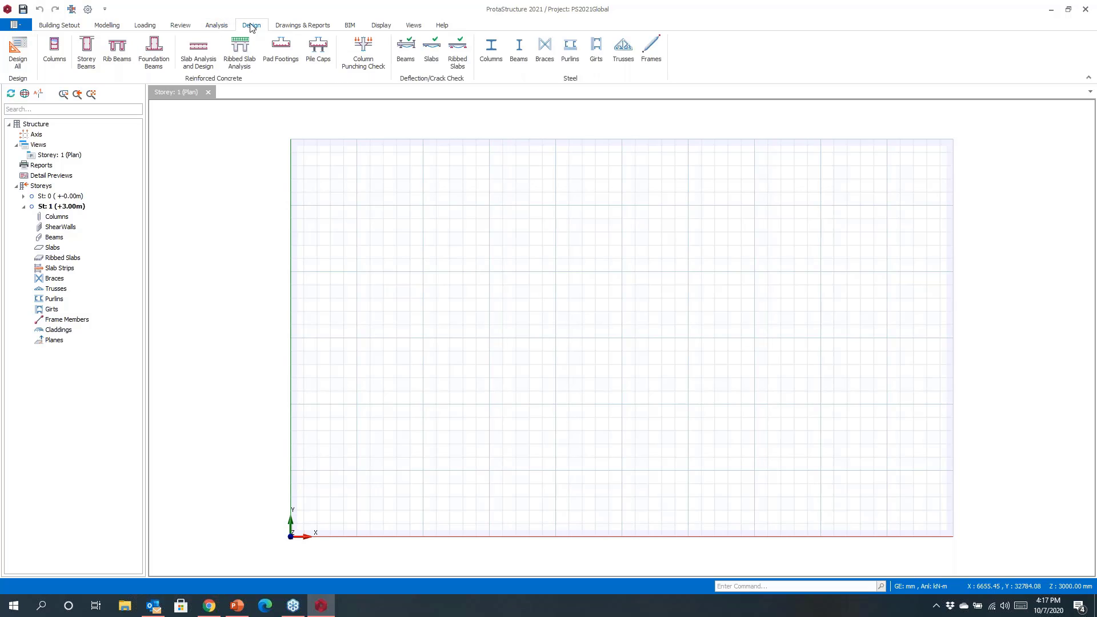
click(289, 28)
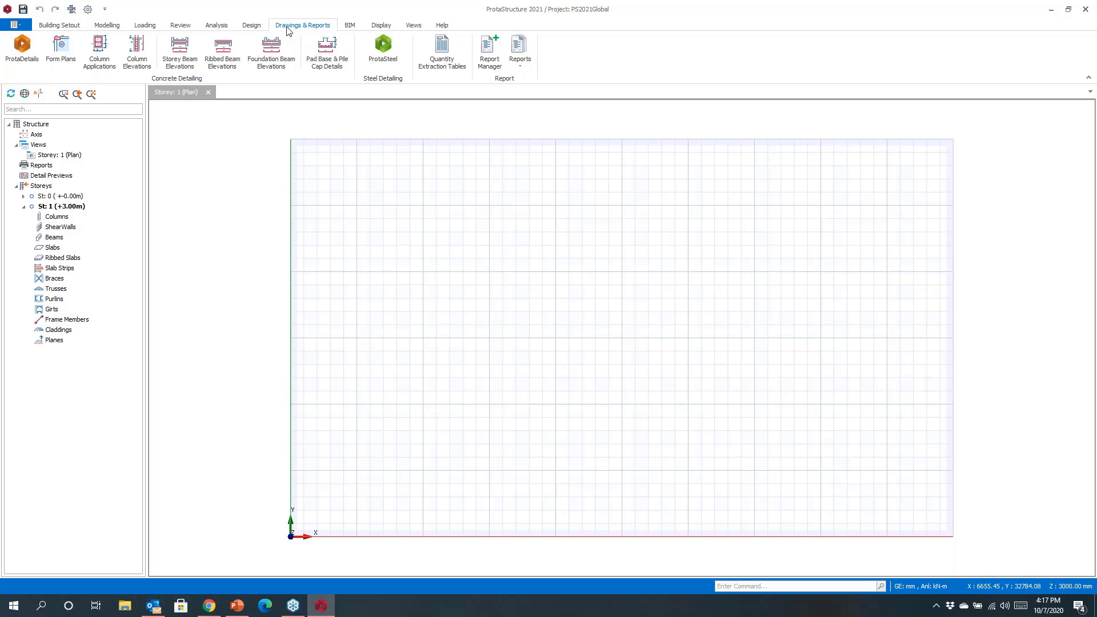
click(346, 27)
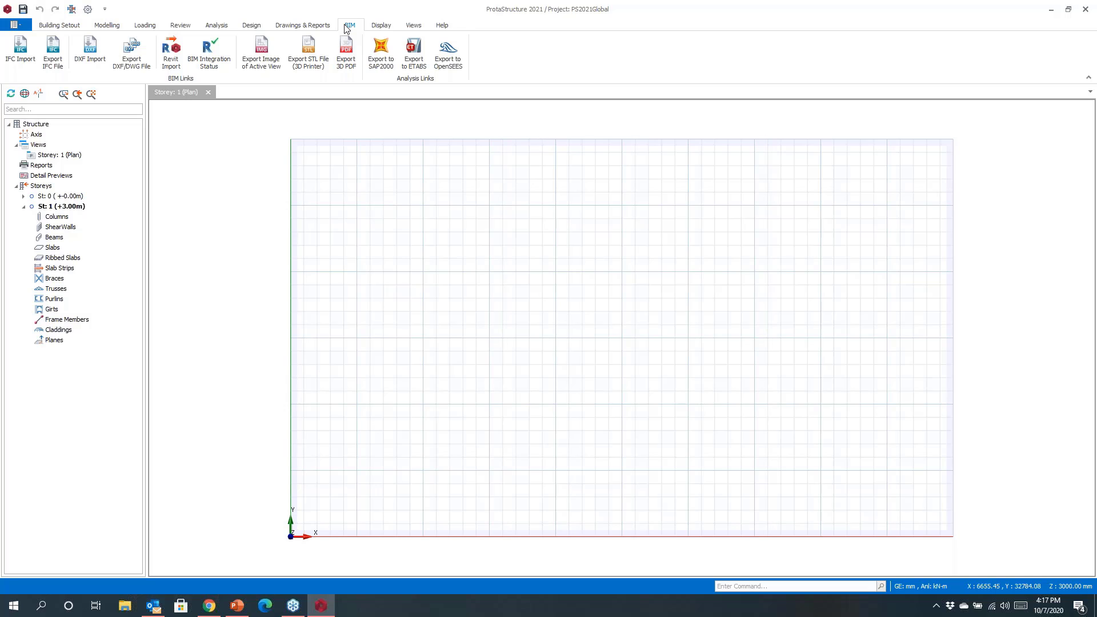
Step: Examine the project's design codes, lateral drift and bracing, beam parameters and beam steel bar selection settings without changing them
click(59, 26)
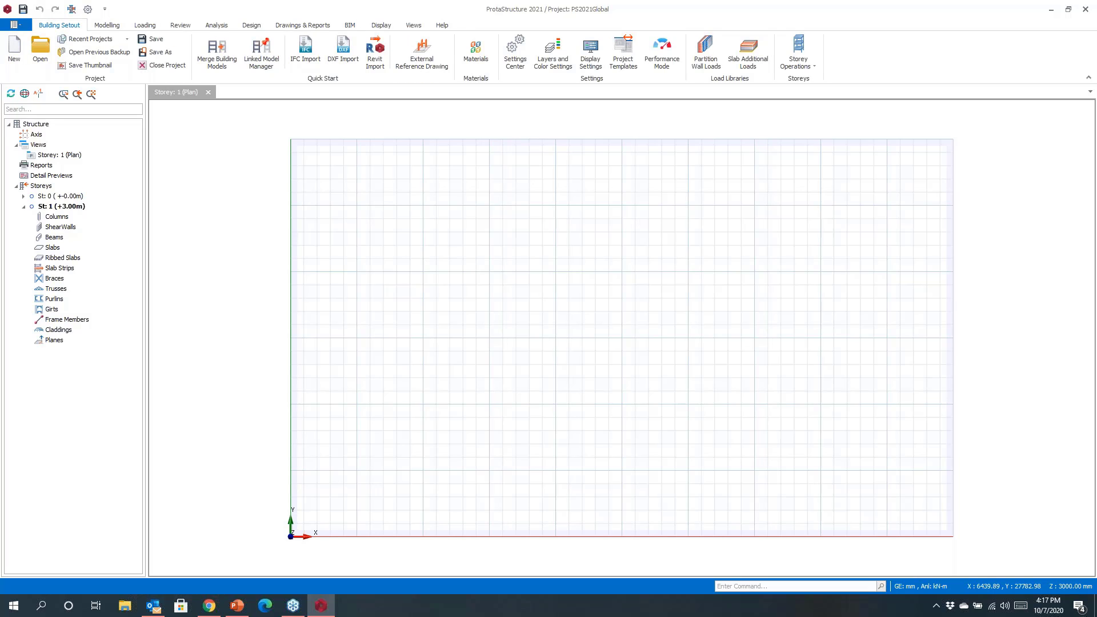
click(513, 63)
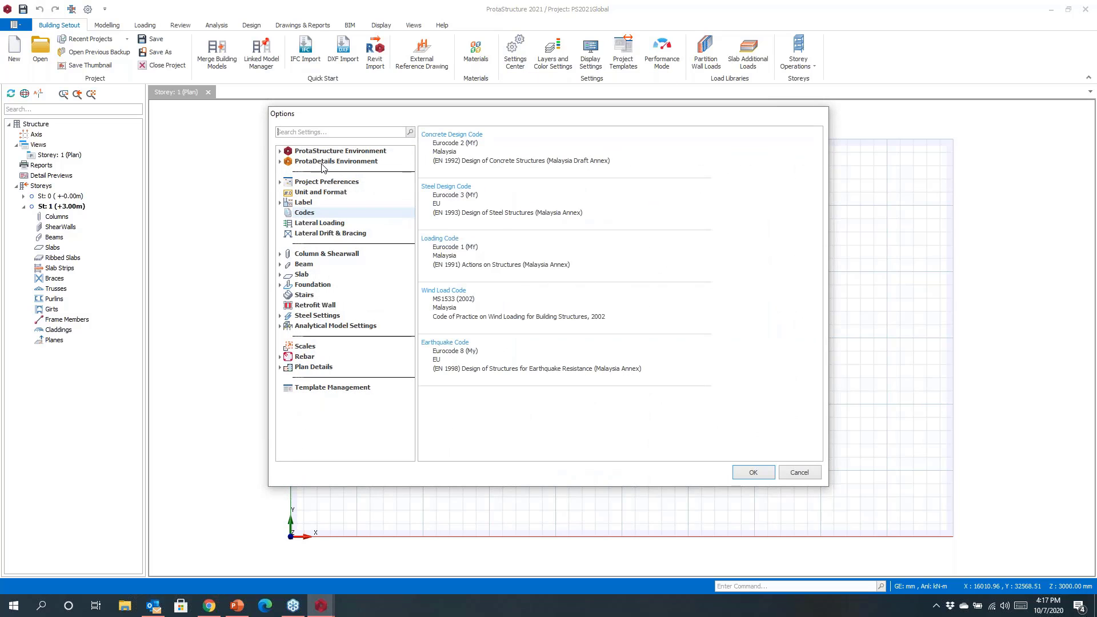
click(307, 225)
click(308, 234)
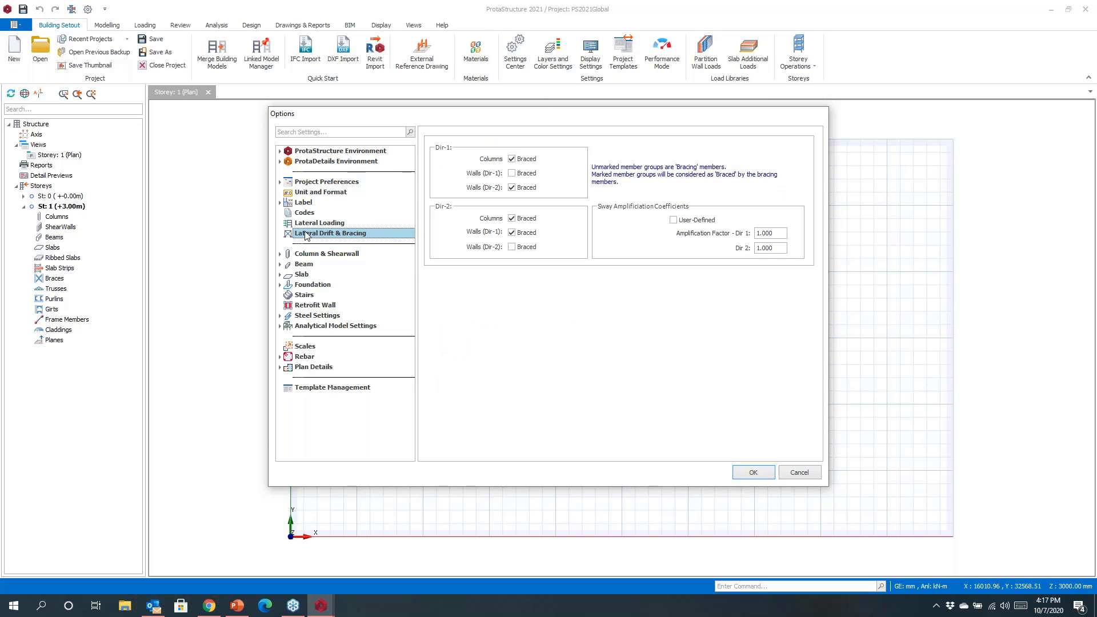
click(280, 264)
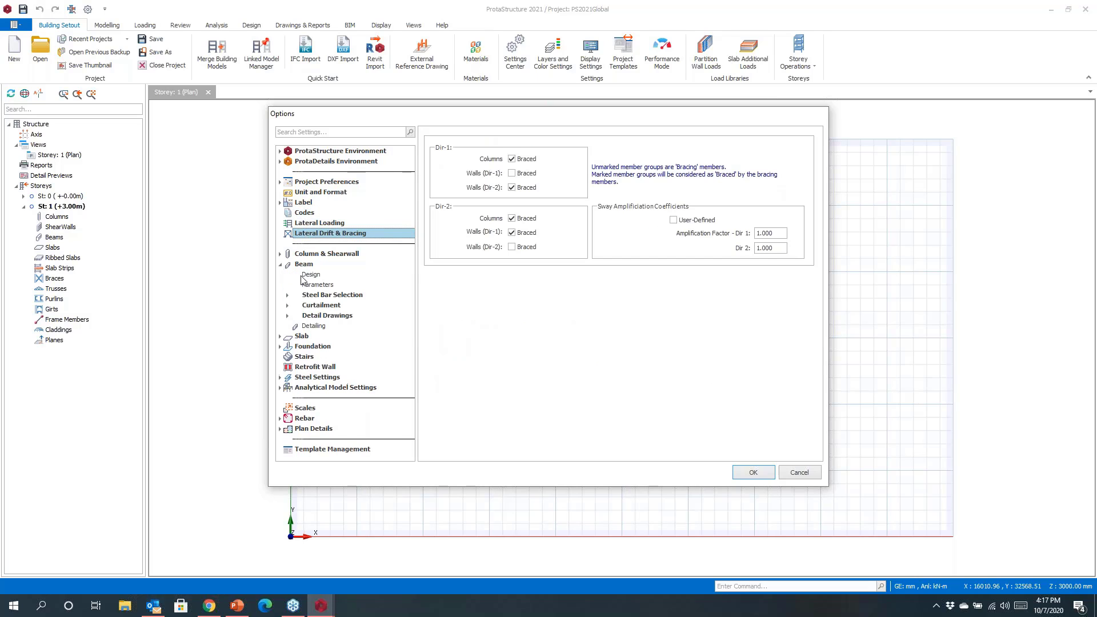
click(309, 274)
click(312, 284)
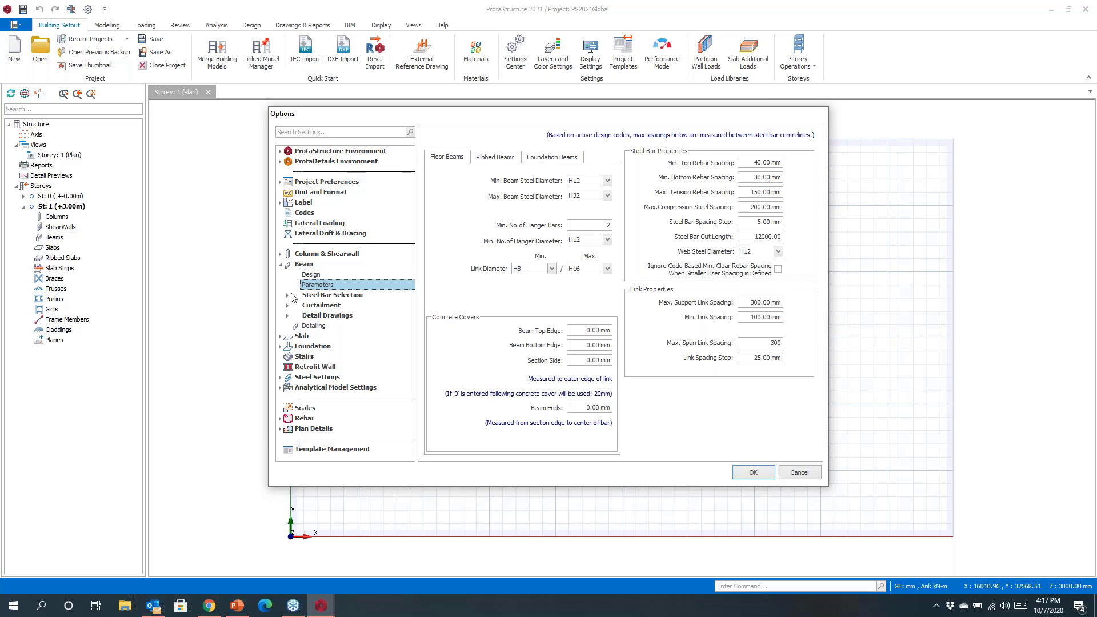
click(288, 296)
click(315, 314)
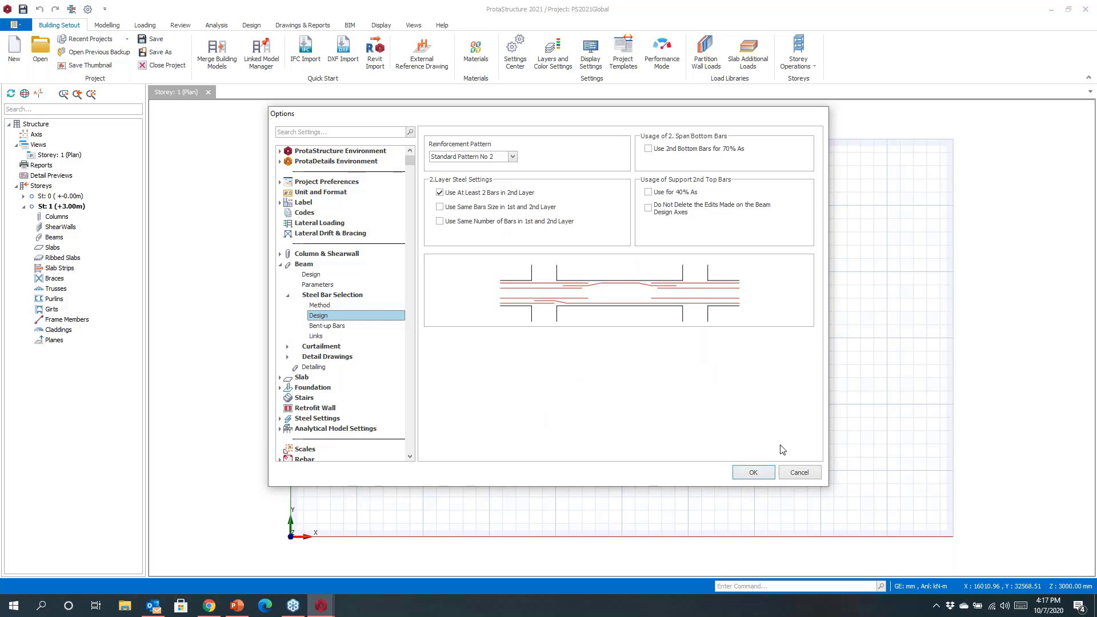
click(796, 477)
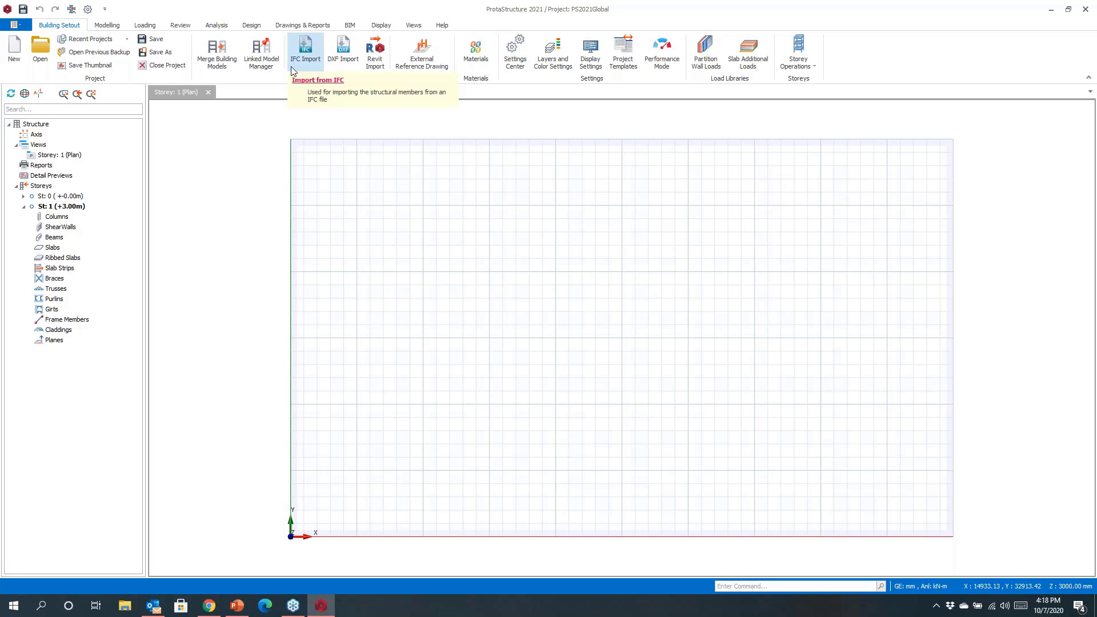
Step: Add PumpStation_ArchitecturalPlan2D_cm.dxf from the Desktop as an external reference drawing for storey 1
click(431, 54)
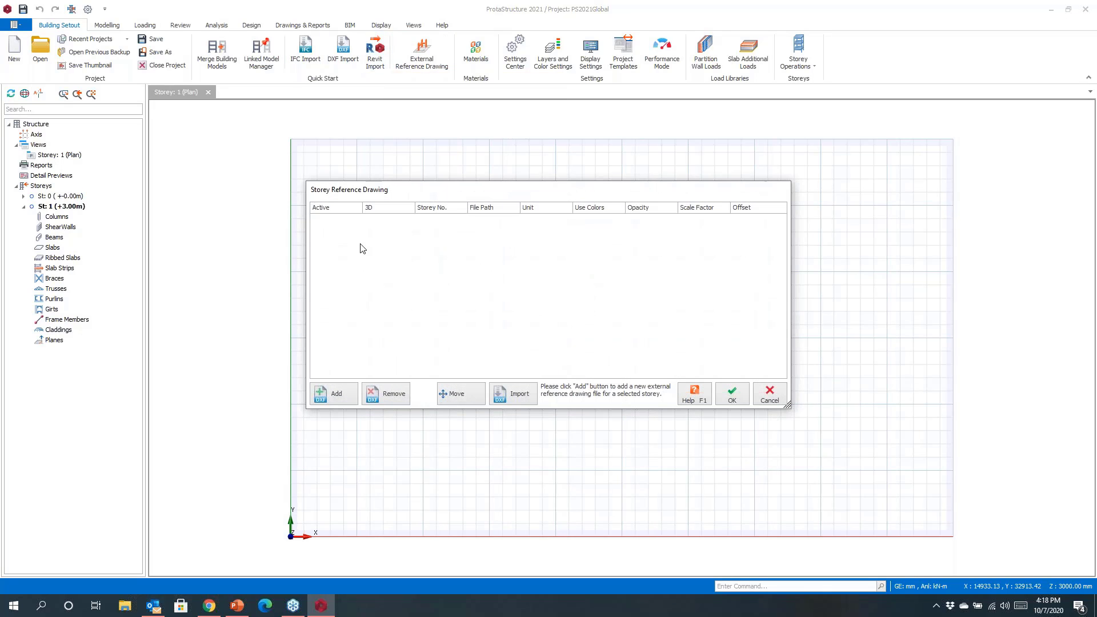
click(336, 389)
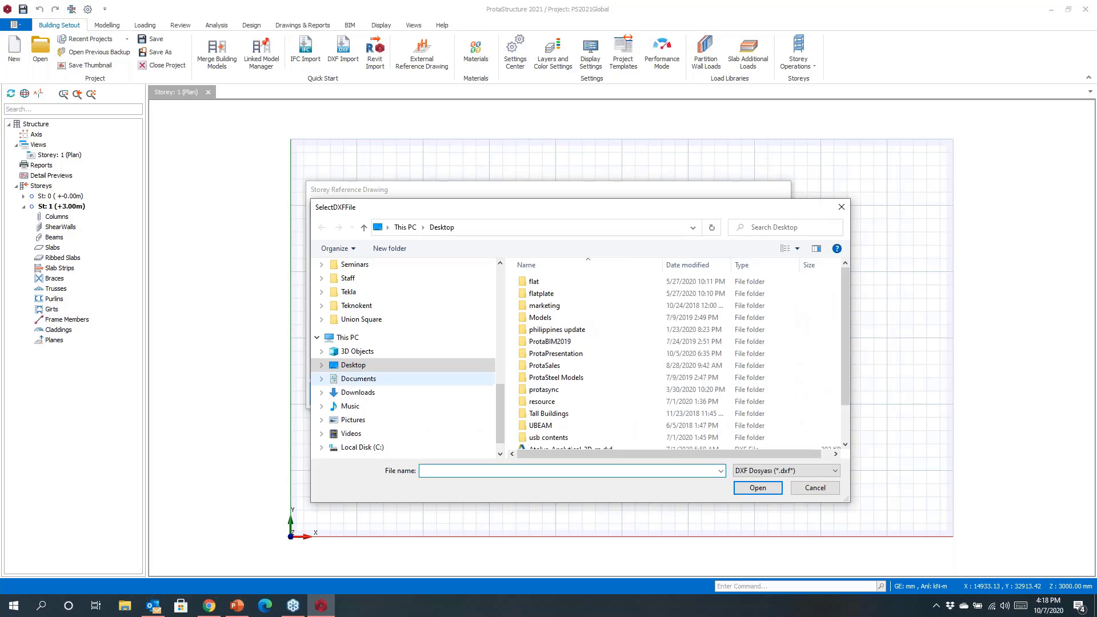
scroll(549, 388, down, 1)
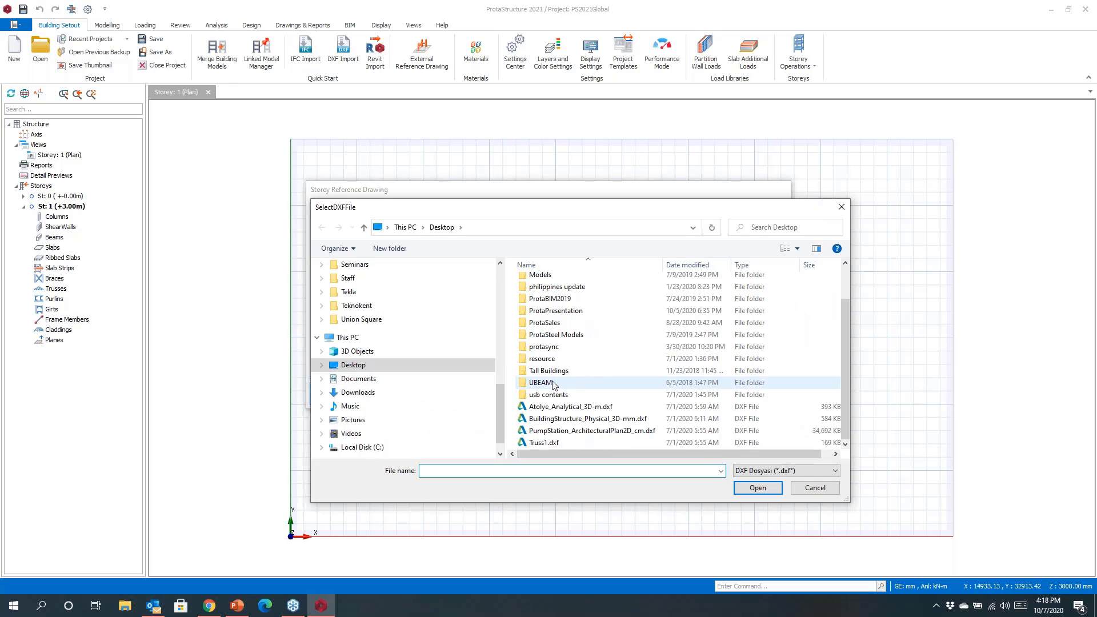
click(558, 431)
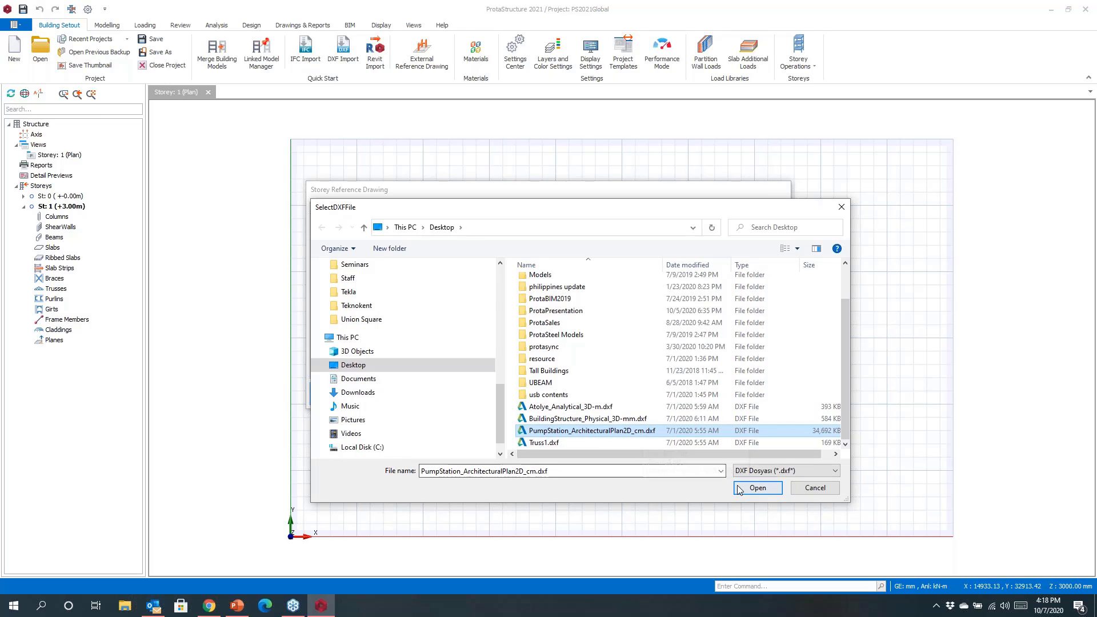
click(758, 488)
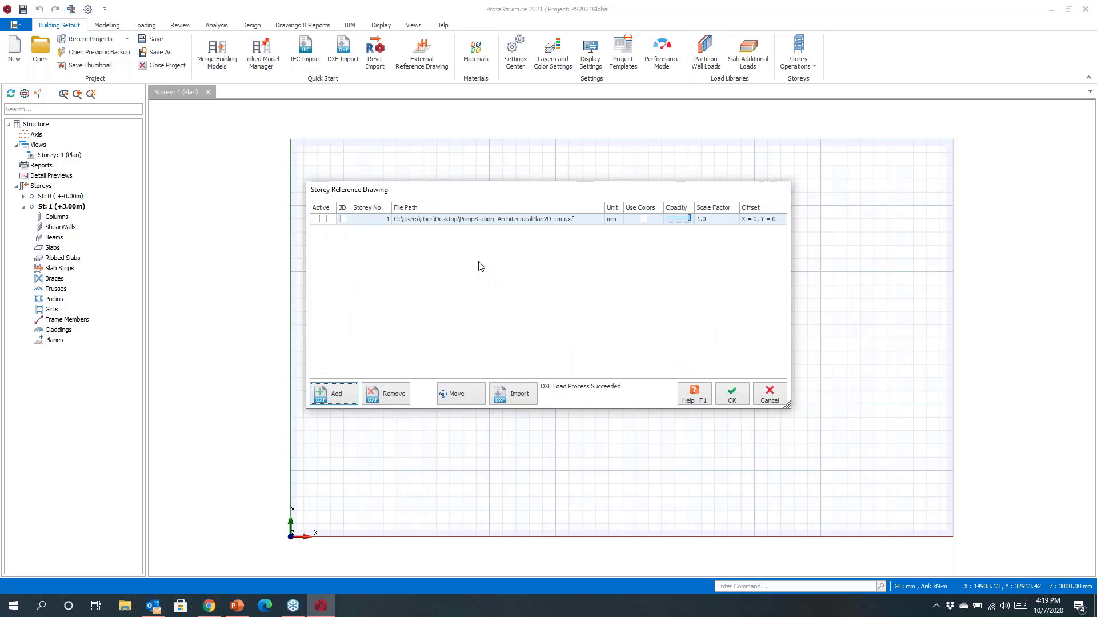
Step: Set the reference drawing's unit to cm, make it active and enable its display in 3D
click(610, 220)
click(612, 234)
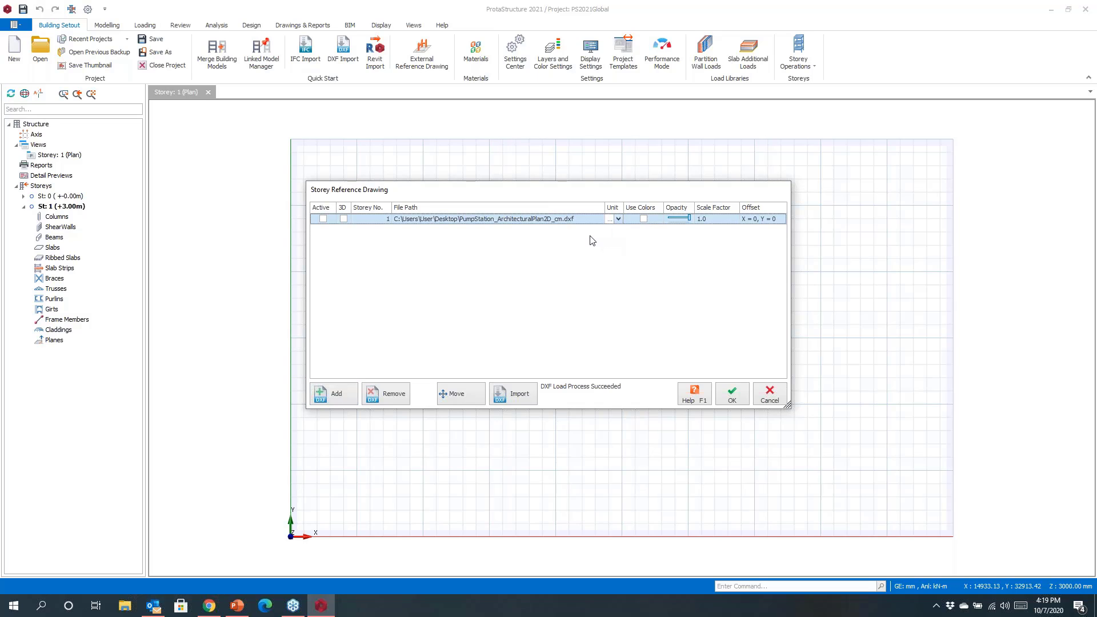
click(590, 236)
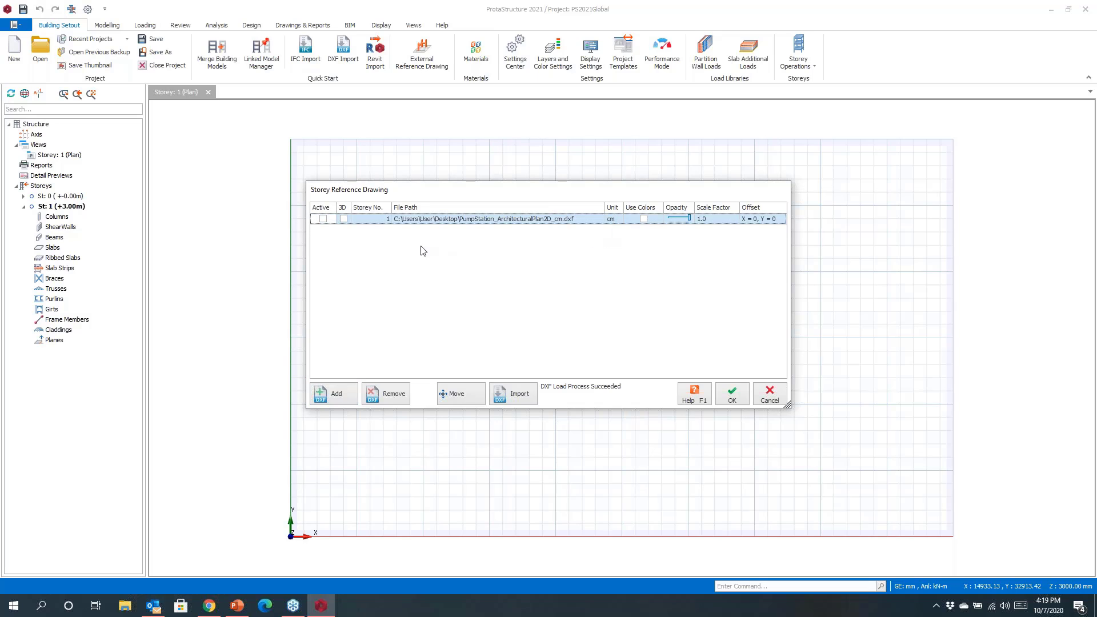
click(323, 219)
click(343, 219)
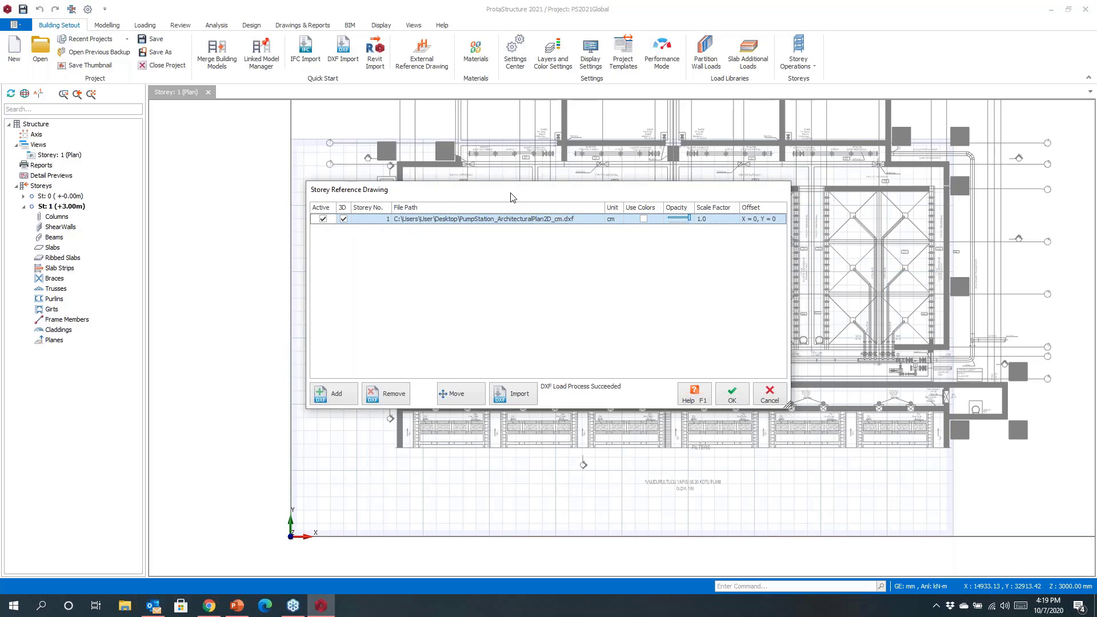
Step: Import the grids, columns, walls and beams from the reference drawing into the model, excluding slabs, and accept the reference drawing setup
mouse_move(514, 197)
mouse_down()
mouse_move(408, 218)
mouse_move(316, 175)
mouse_up()
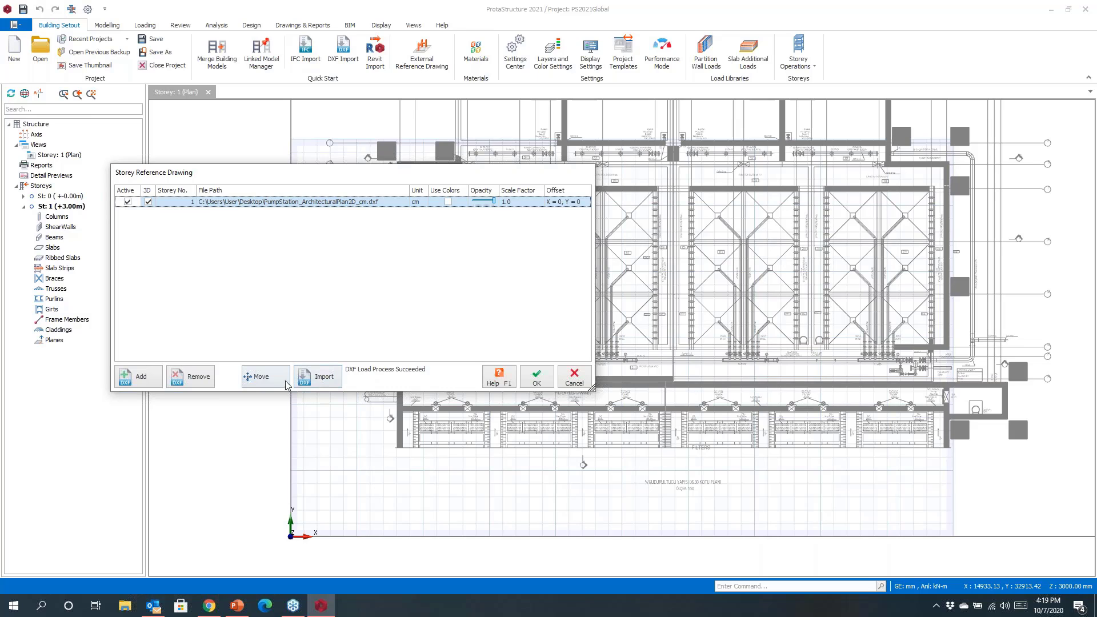
click(321, 386)
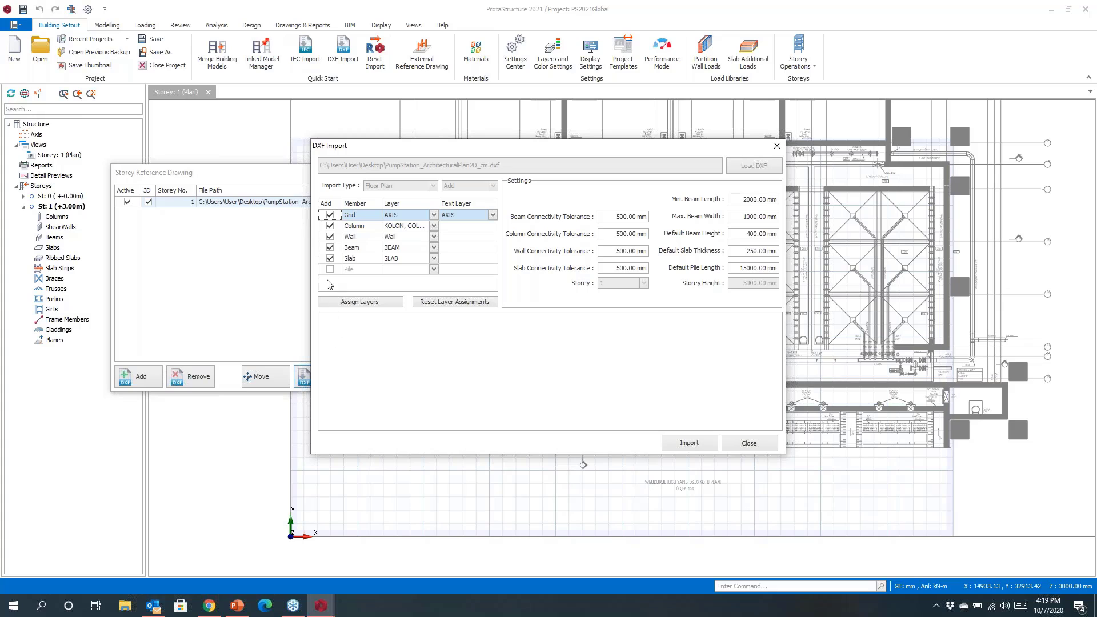
click(329, 259)
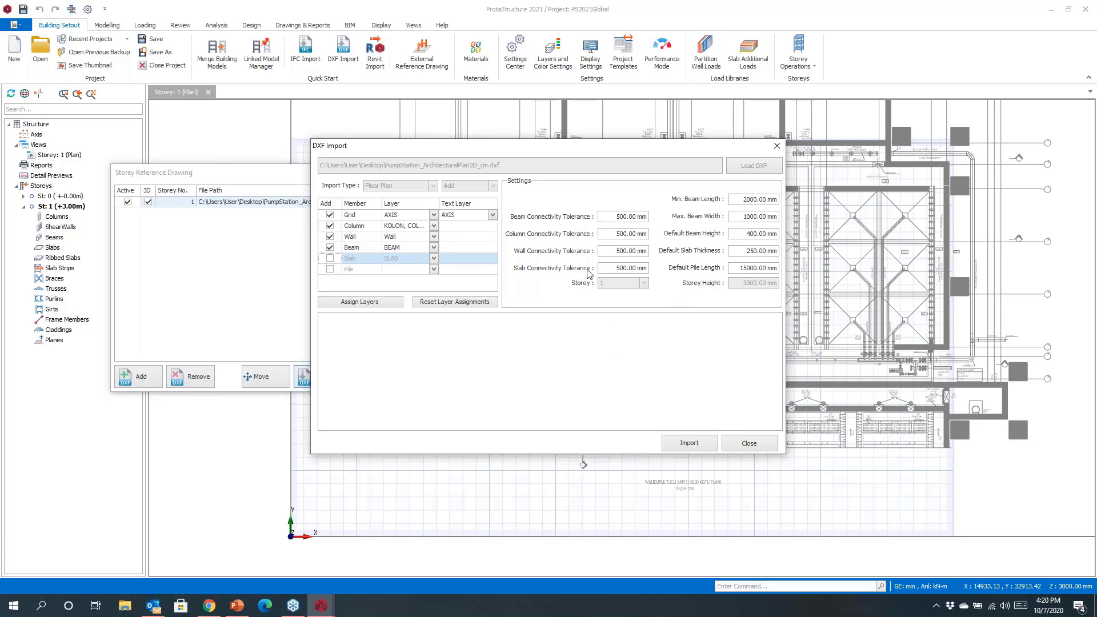
click(694, 446)
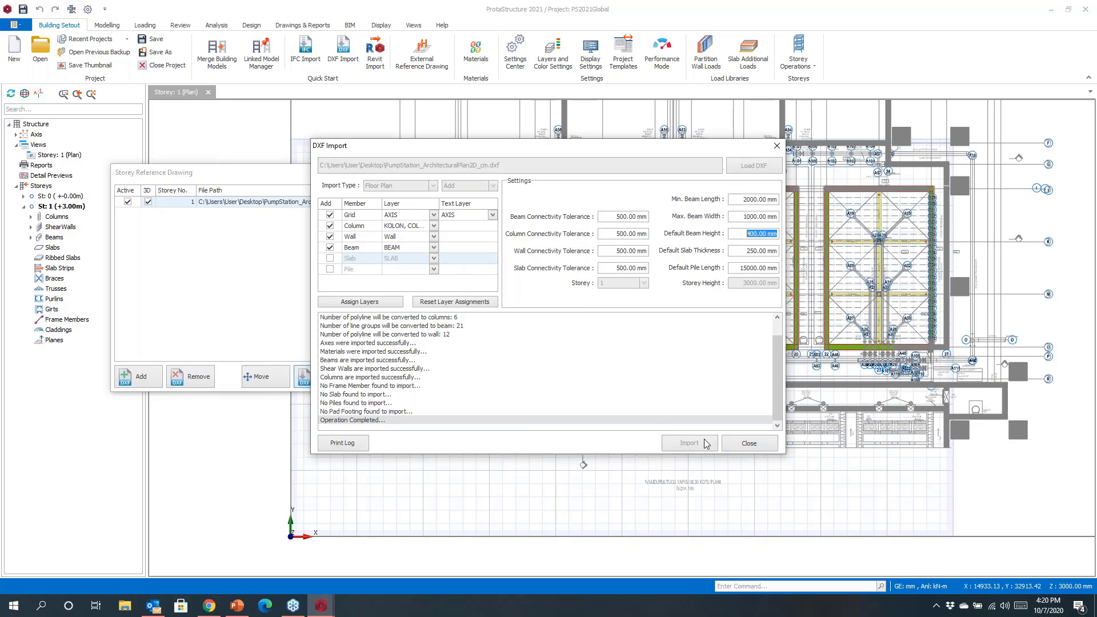
click(744, 445)
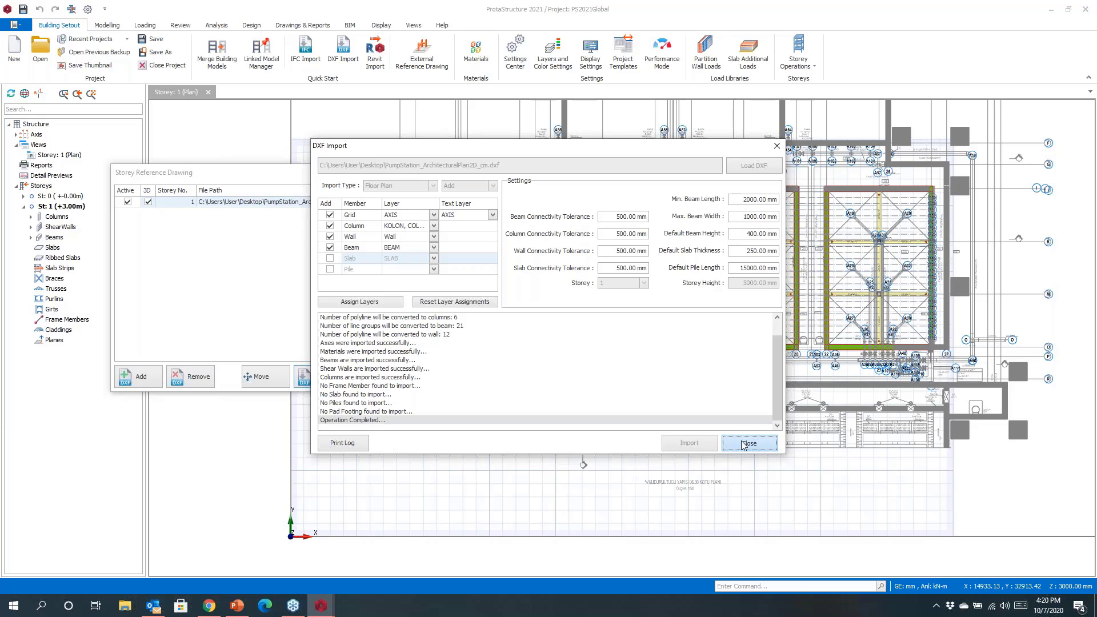
click(745, 445)
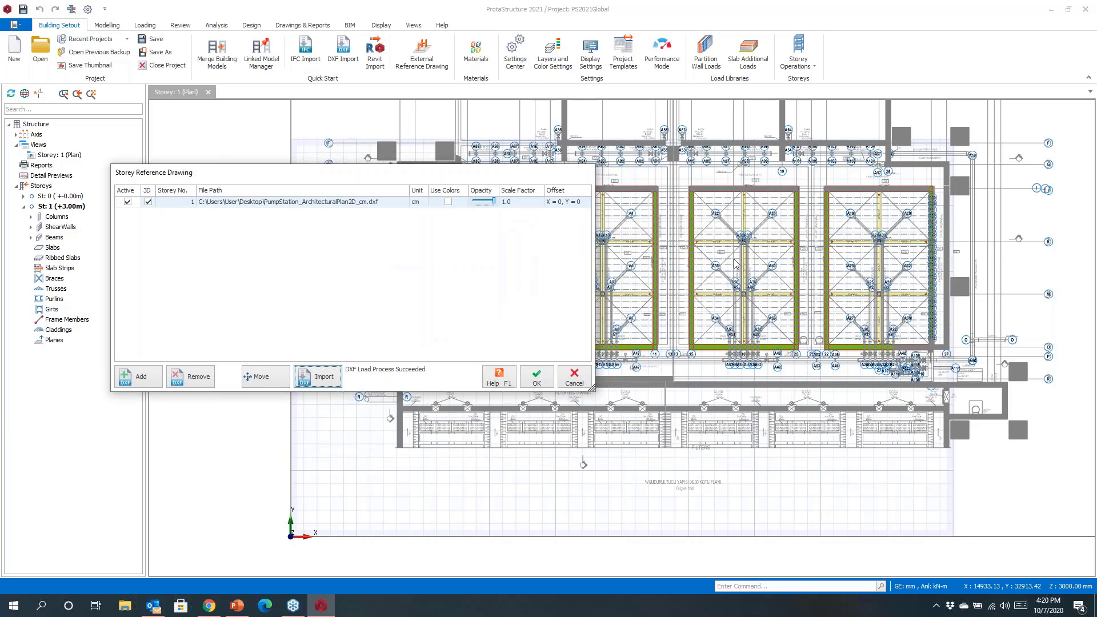
click(542, 376)
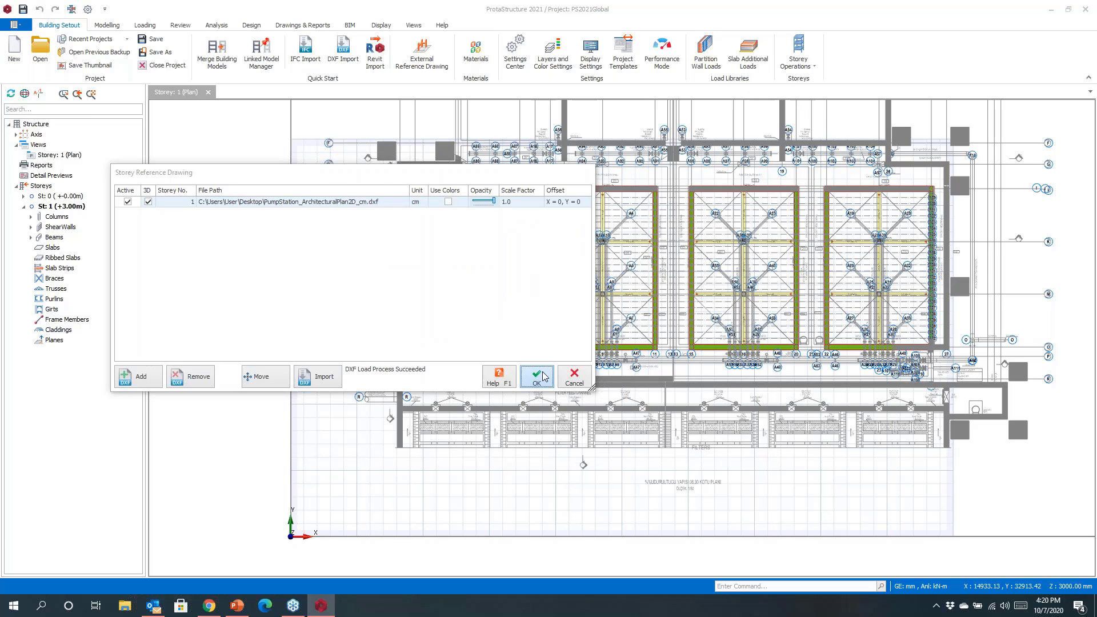
Step: Create a 3D view of storey 1 and inspect the imported walls, columns and beams in it
click(39, 146)
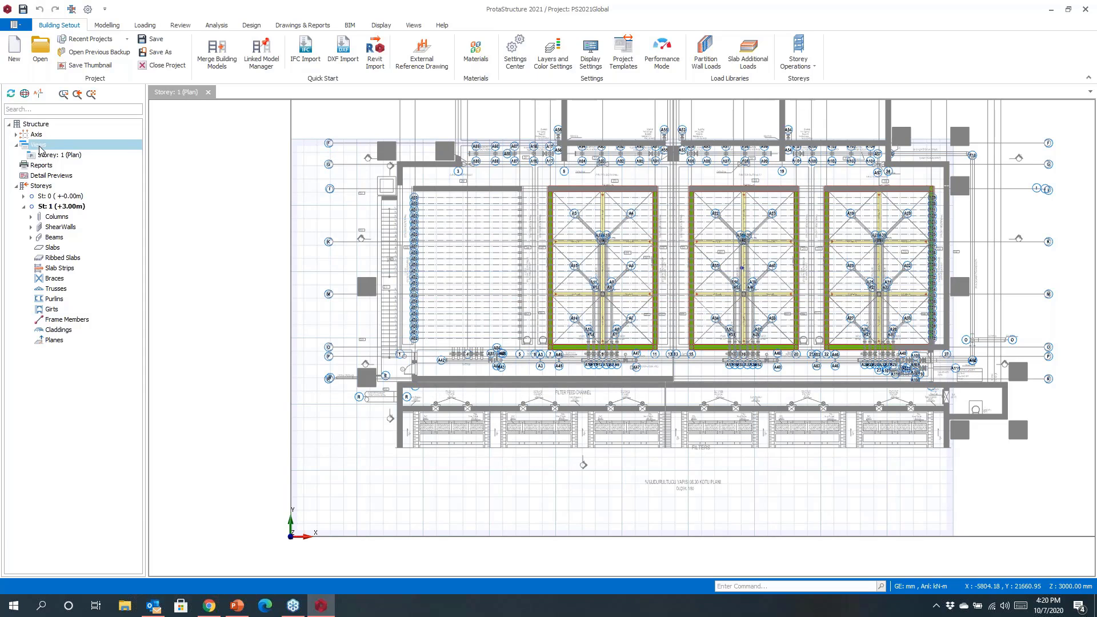
right_click(40, 147)
click(64, 166)
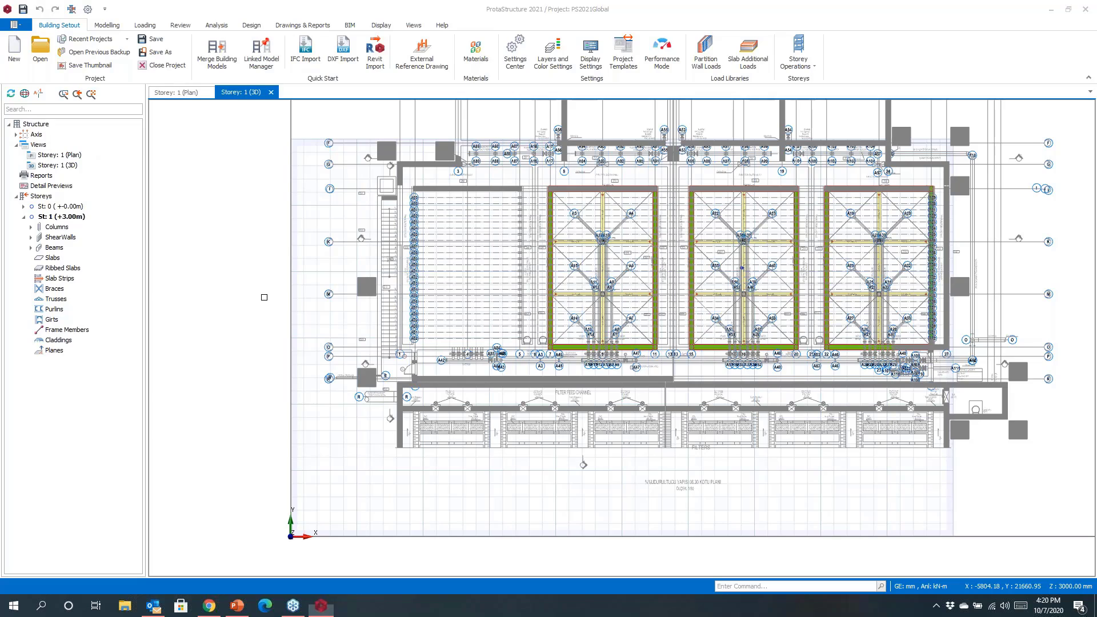
middle_drag(264, 297, 710, 347)
scroll(636, 358, up, 3)
scroll(755, 378, up, 3)
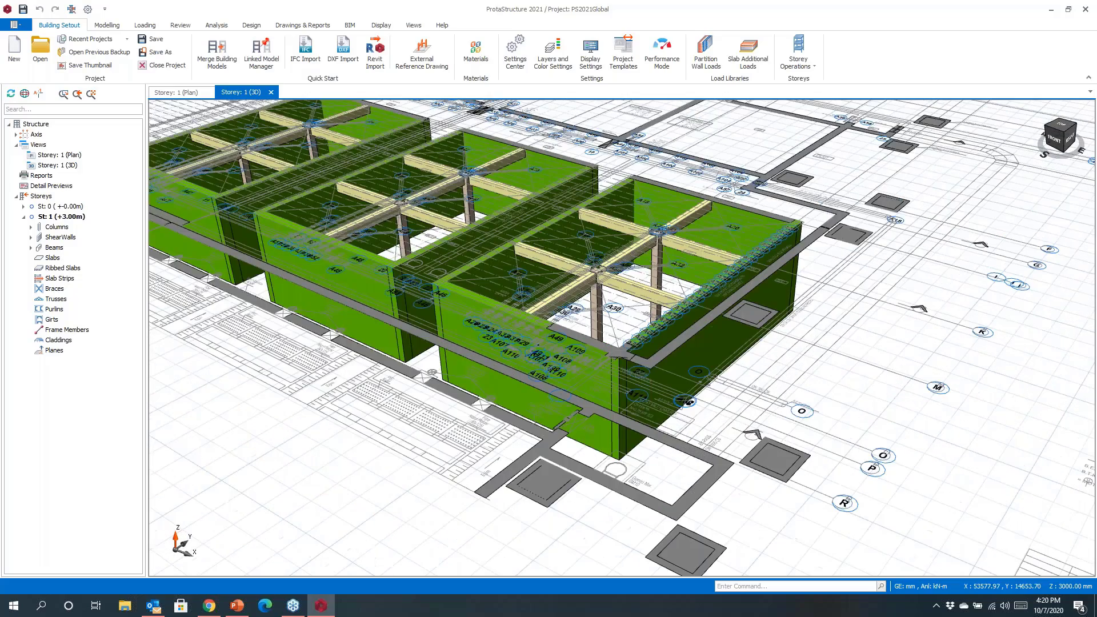
Step: Examine the imported walls, columns and beams in 3D from a wider, rotated viewpoint and check the end wall's member information
middle_drag(746, 236, 671, 351)
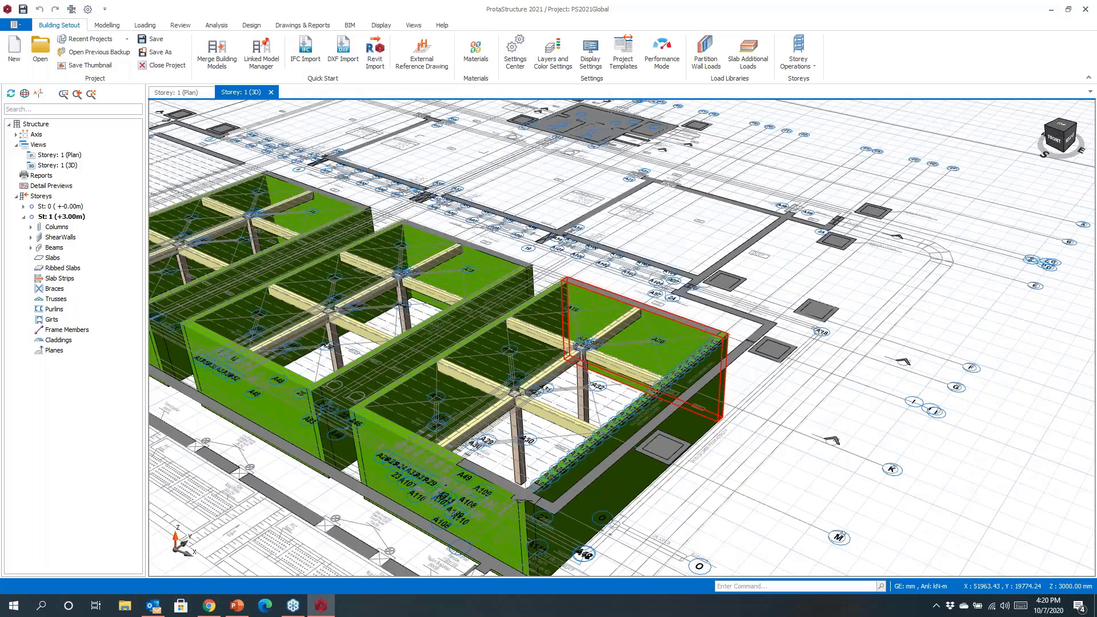
middle_drag(810, 225, 919, 321)
scroll(919, 320, down, 2)
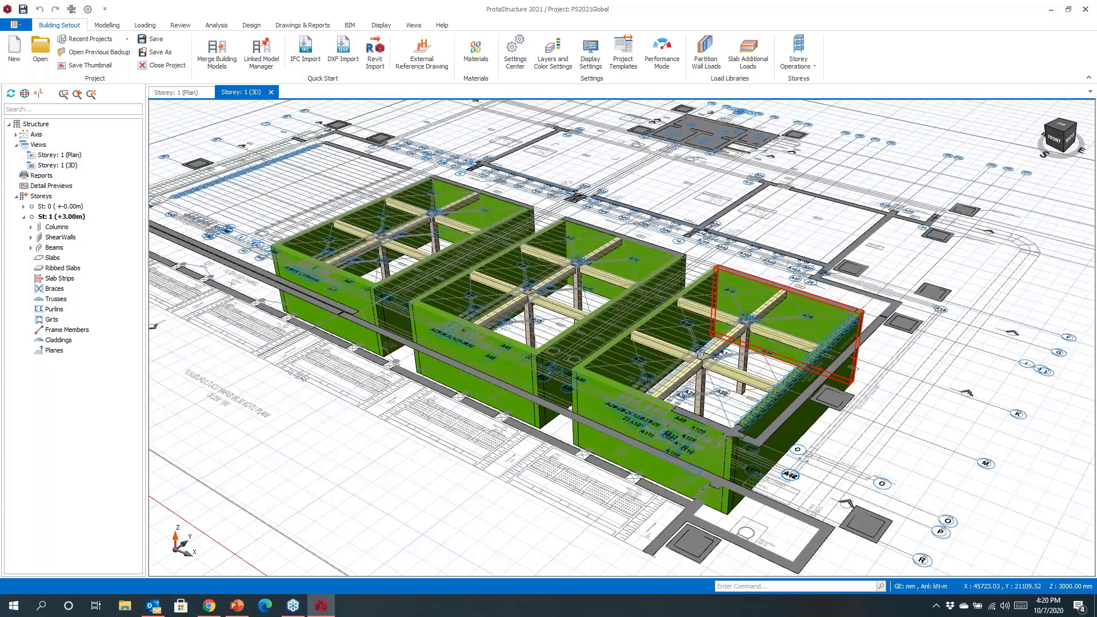
mouse_move(779, 350)
shift+middle_down()
mouse_move(742, 364)
mouse_move(829, 352)
shift+middle_up()
mouse_move(780, 347)
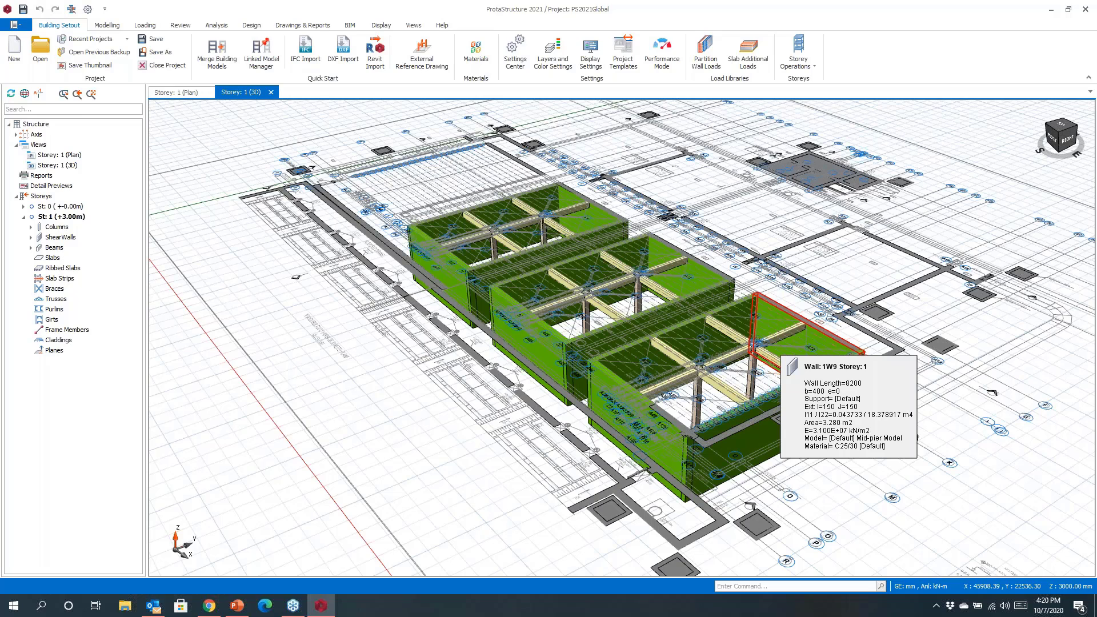
Step: Discard the current changes and create project PS2021Global1 from the Malaysia (EC2, EC8-DCL) template, deleting the empty PS2021Global project folder
click(14, 53)
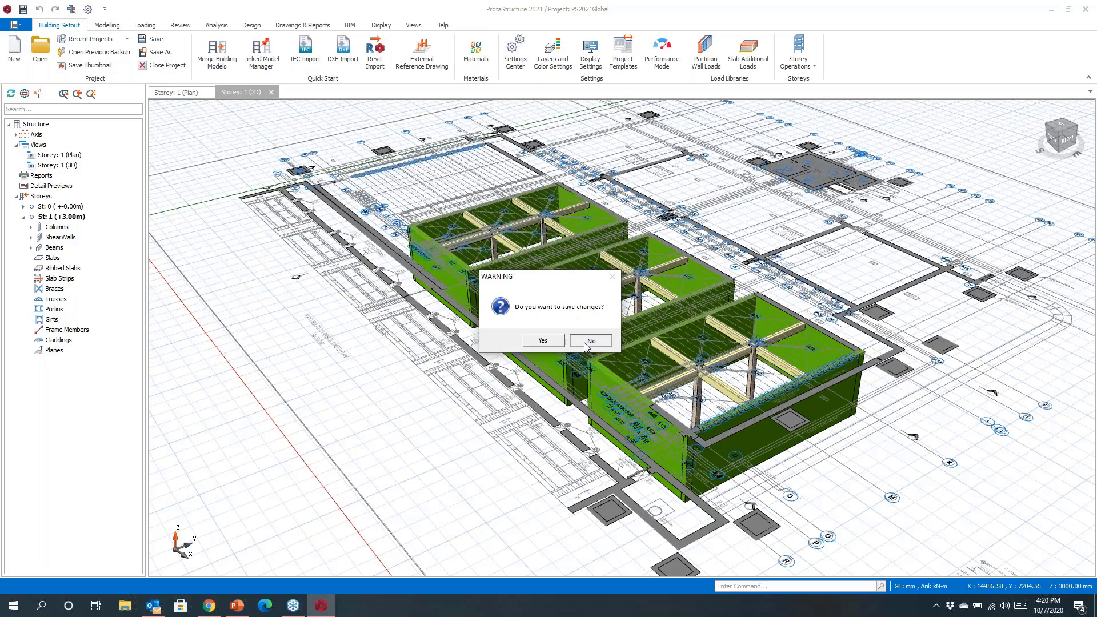
click(587, 342)
click(543, 185)
text(1Global1)
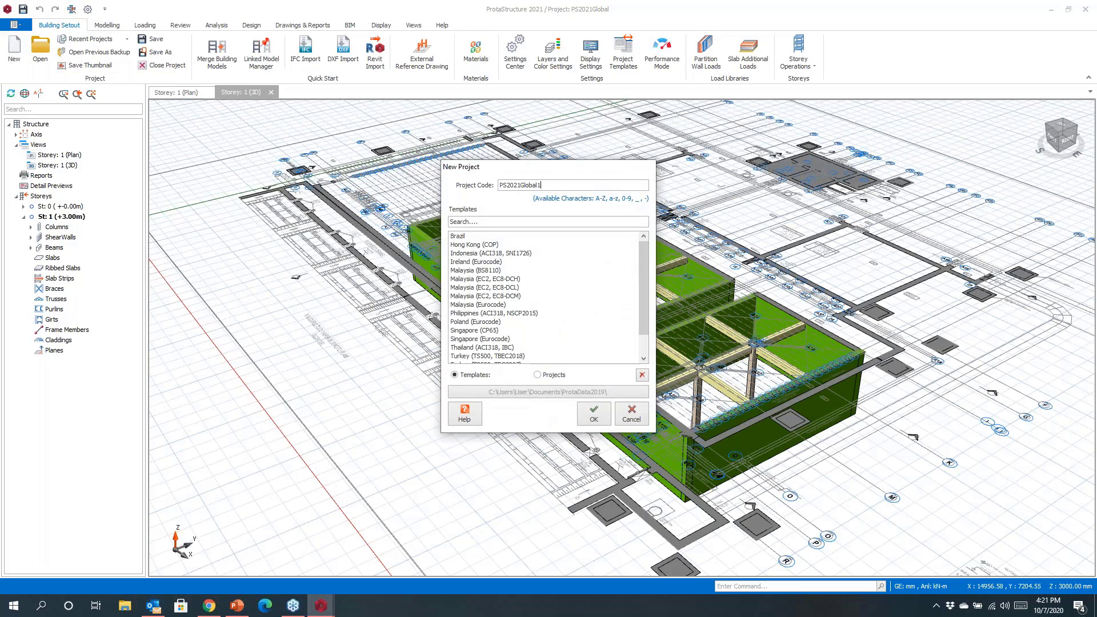
click(496, 290)
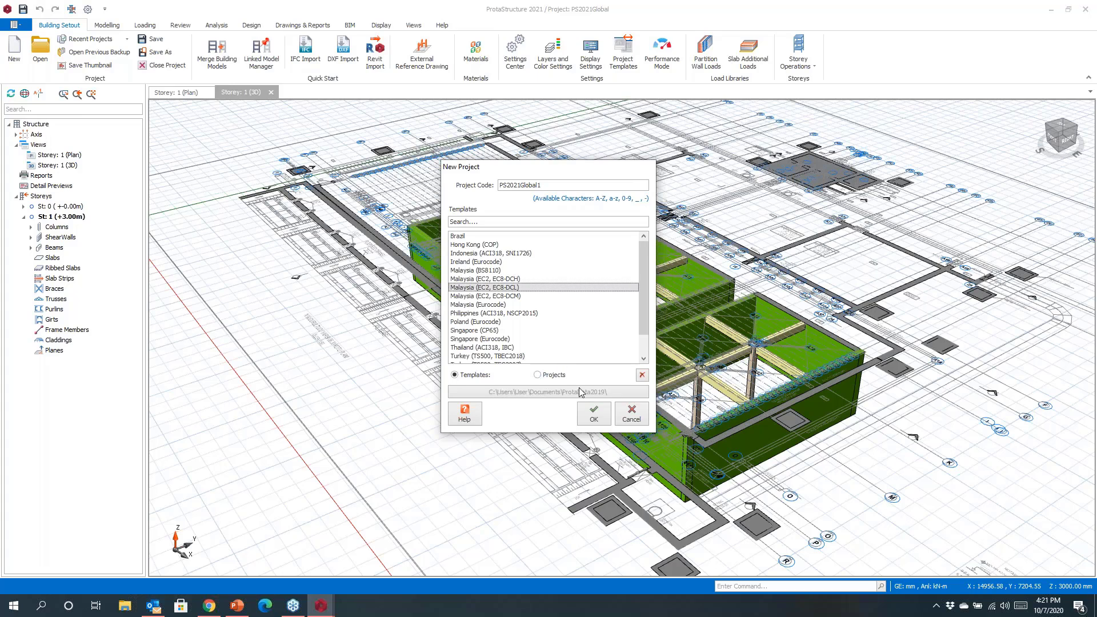
click(592, 410)
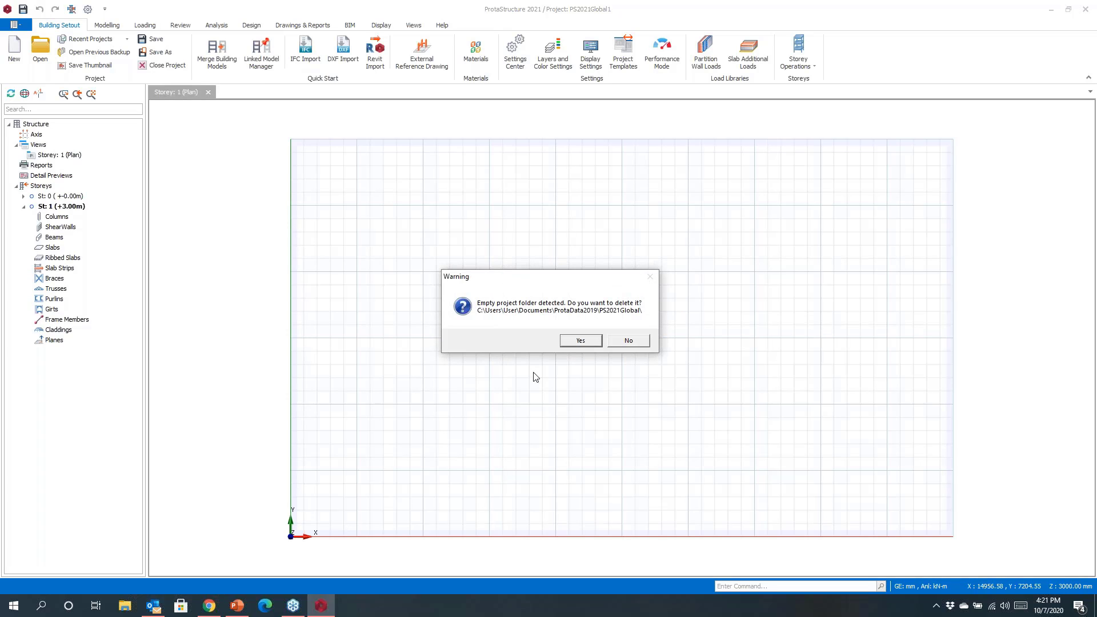
click(580, 342)
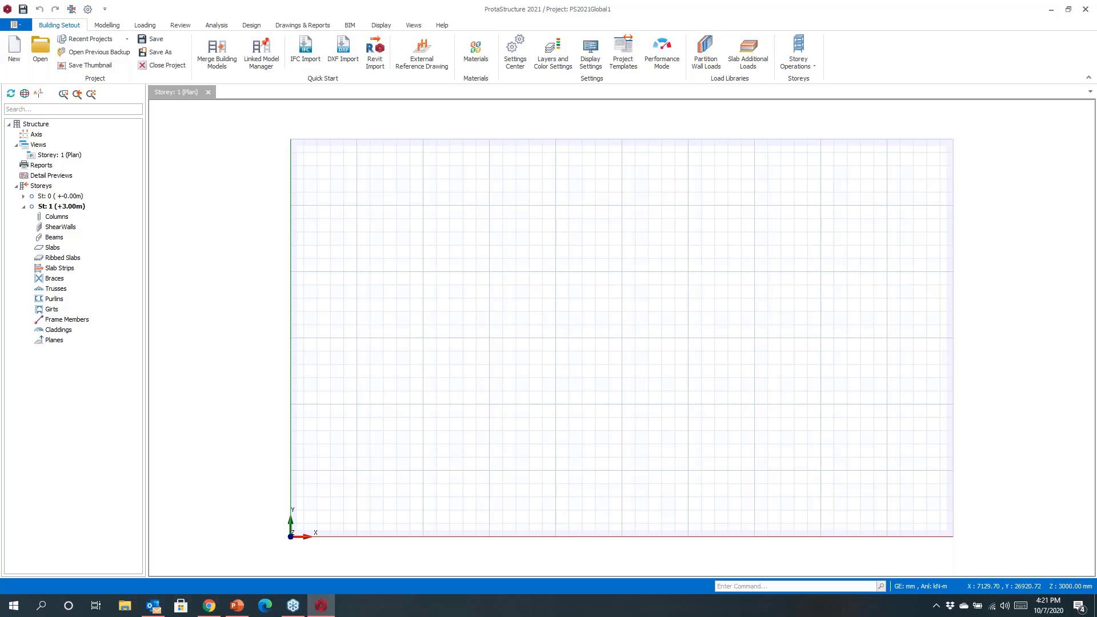
Step: Start a DXF import of type 3D Analytical Model and load Atolye_Analytical_3D-m.dxf from the Desktop
click(337, 59)
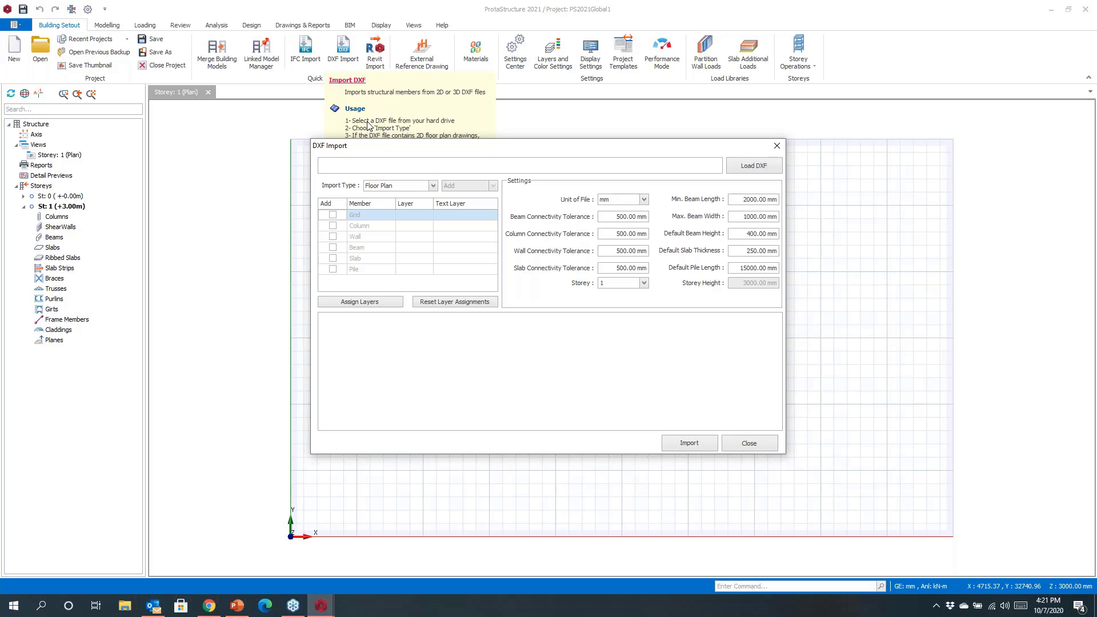
click(433, 187)
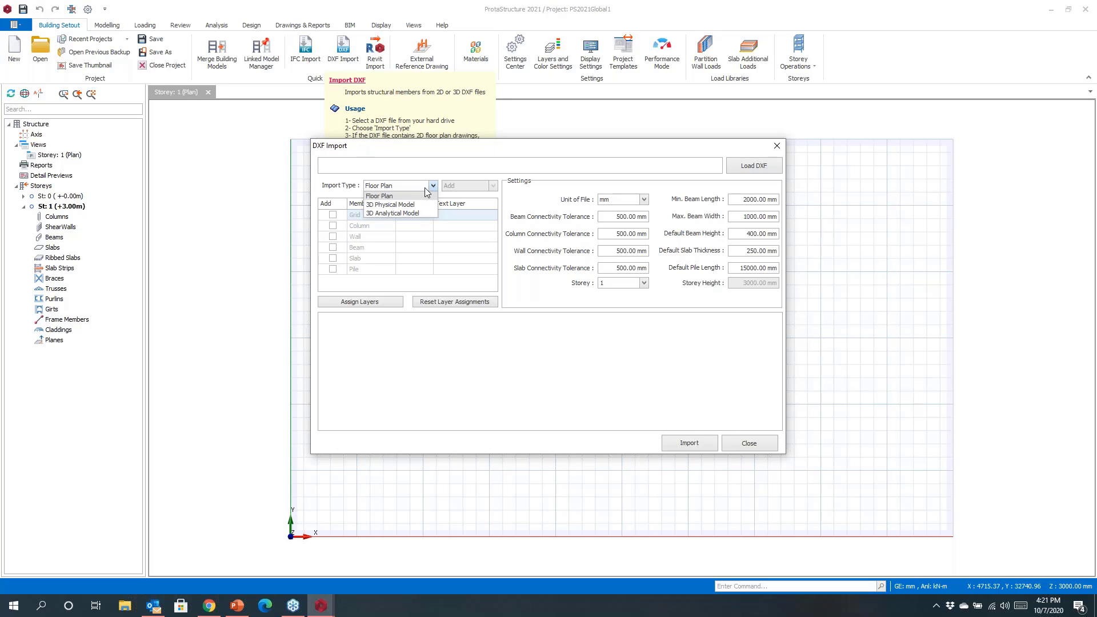
click(383, 214)
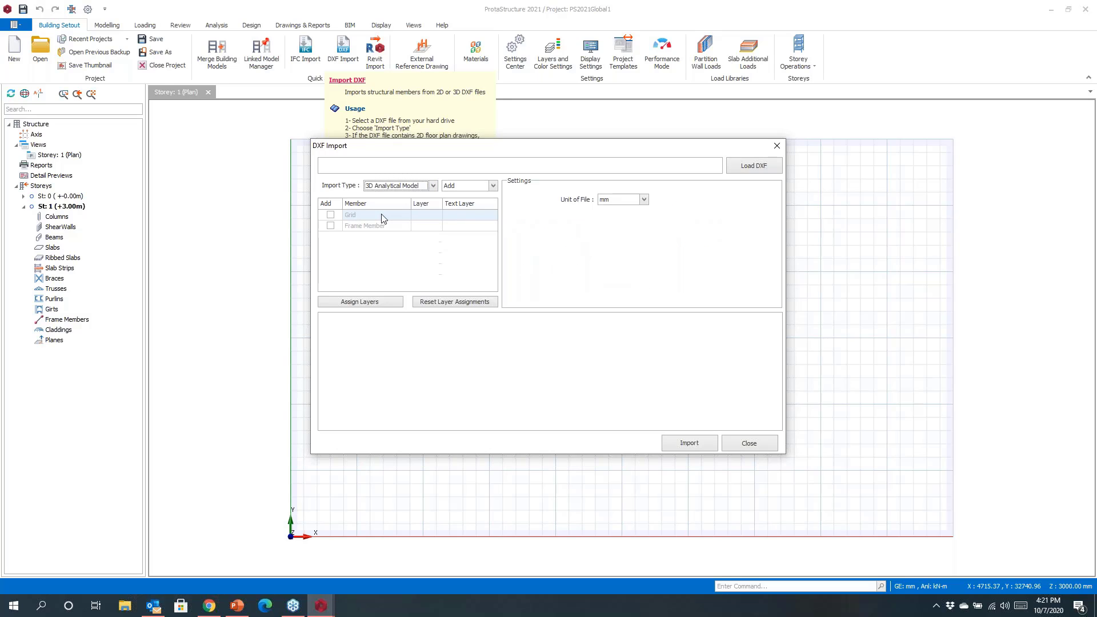
click(755, 167)
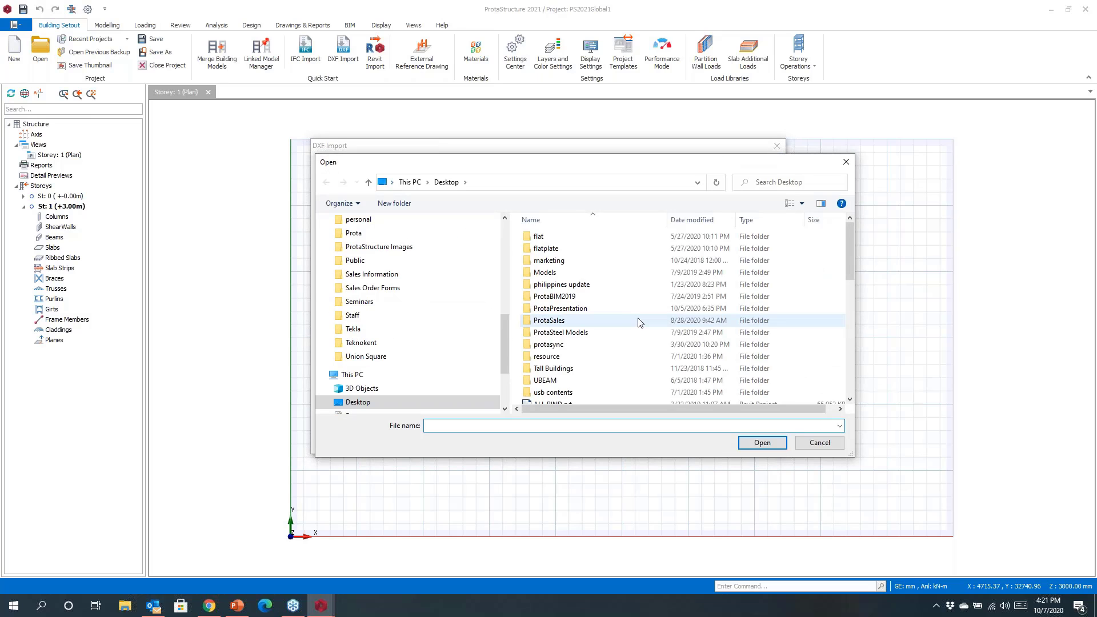
scroll(637, 320, down, 1)
click(616, 316)
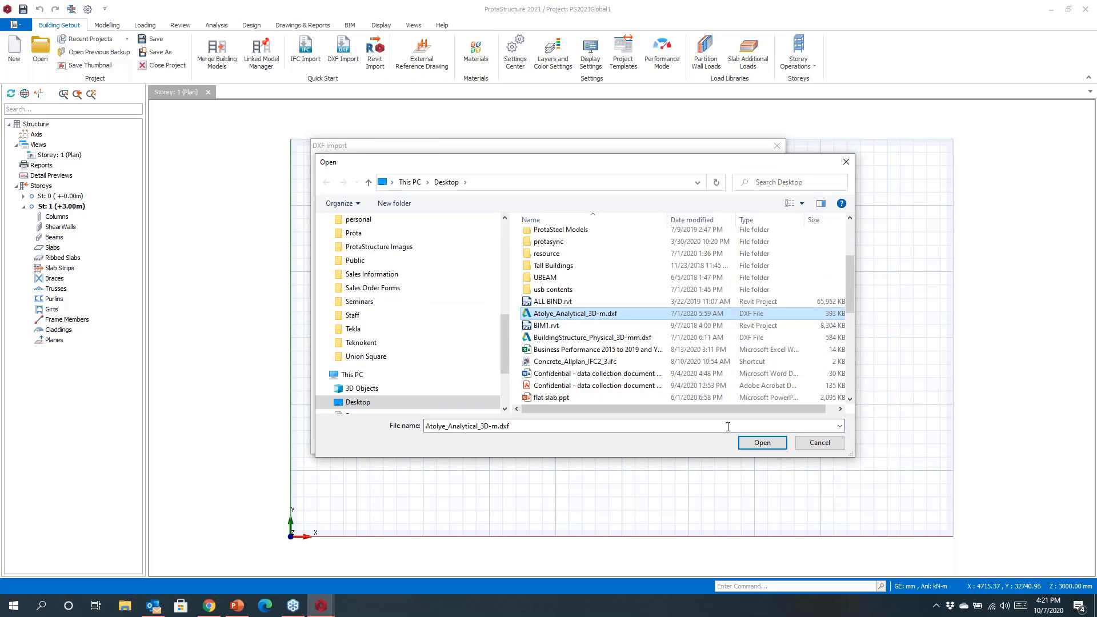
click(746, 444)
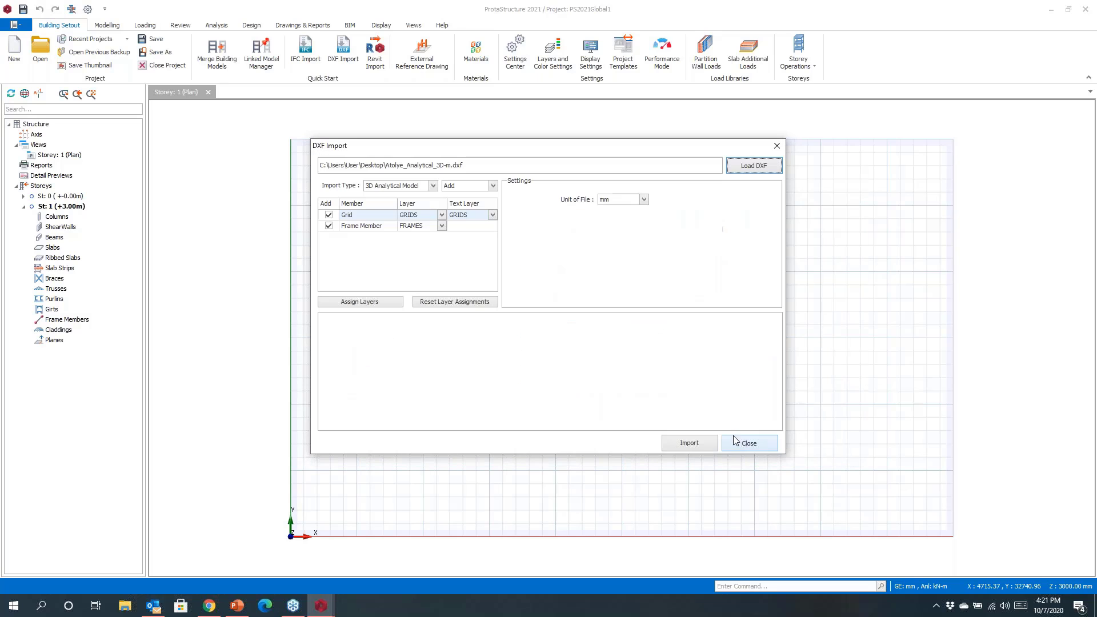
Step: Set the DXF file unit to m, import its grids and frame members, and close the import dialog
click(644, 199)
click(623, 227)
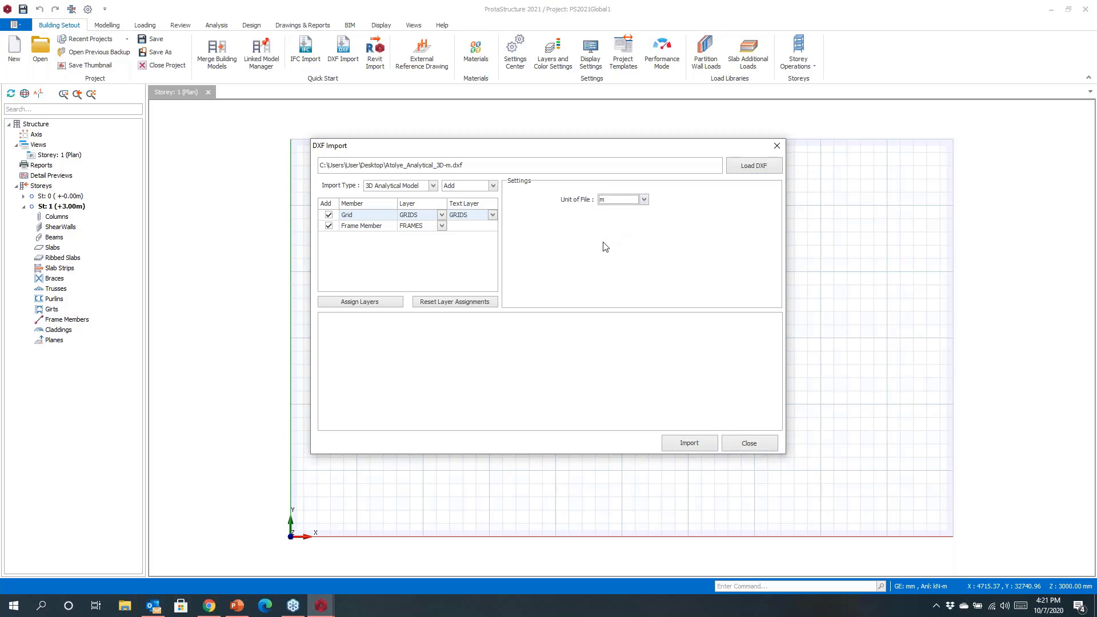
click(689, 444)
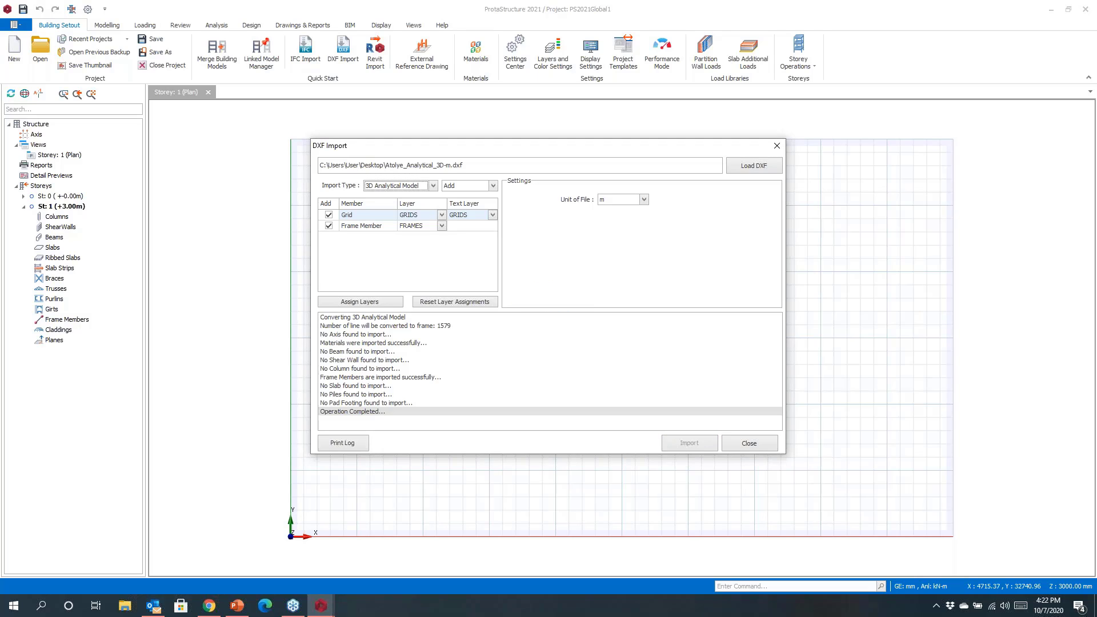
click(733, 437)
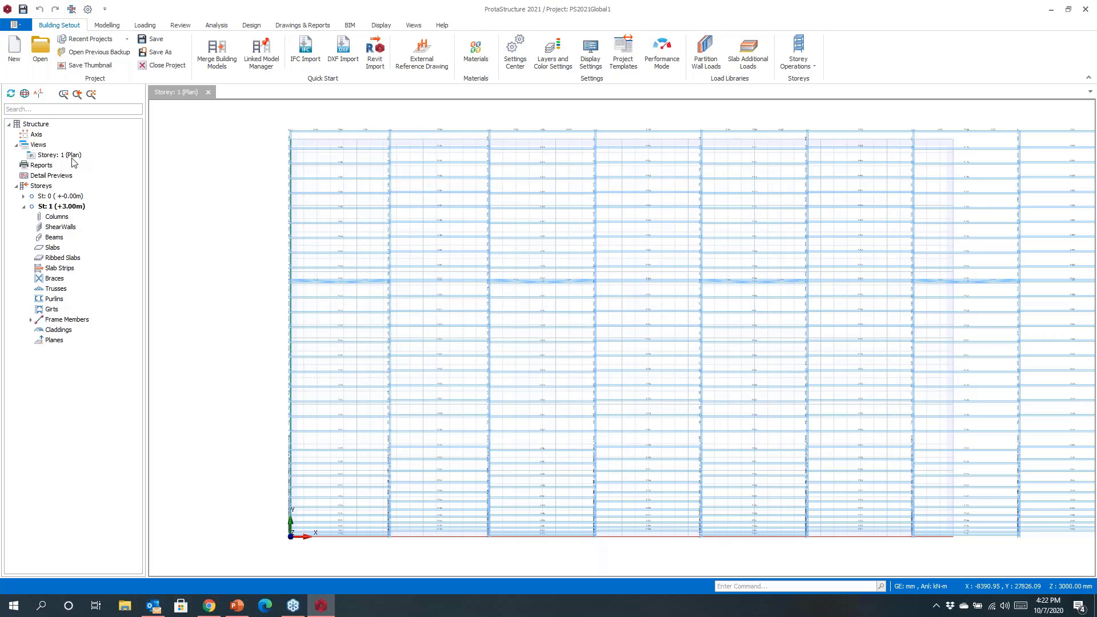
Step: Create a 3D view of storey 1 and inspect the imported frame members from different angles
right_click(38, 145)
click(169, 241)
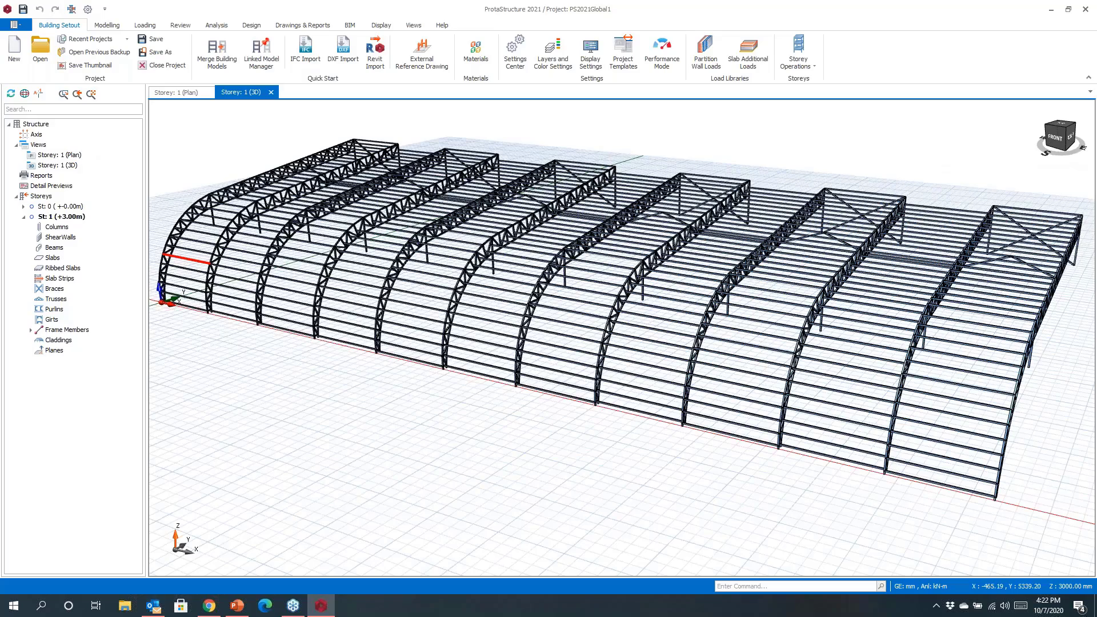
mouse_move(493, 309)
middle_down()
mouse_move(449, 322)
mouse_move(528, 311)
mouse_move(512, 315)
middle_up()
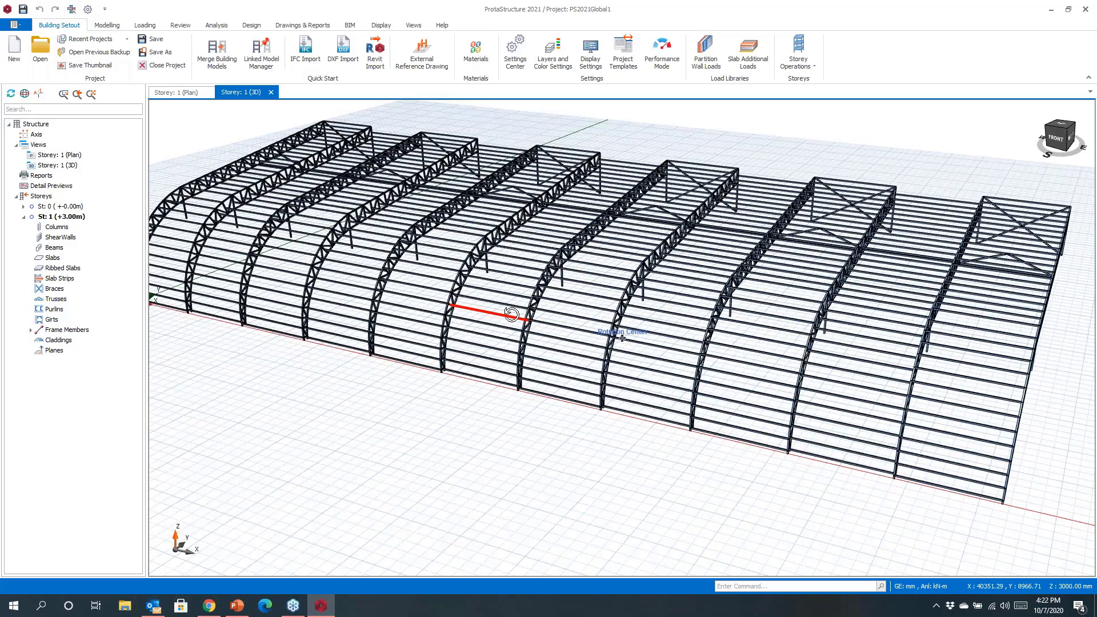
mouse_move(512, 315)
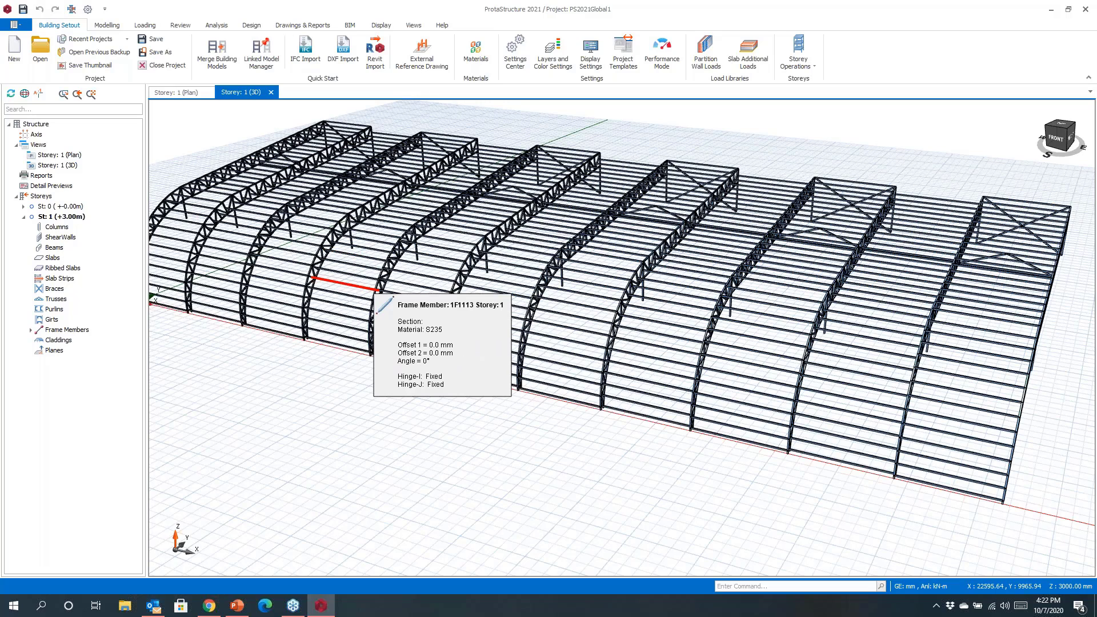
mouse_move(493, 302)
middle_down()
mouse_move(492, 312)
mouse_move(474, 286)
middle_up()
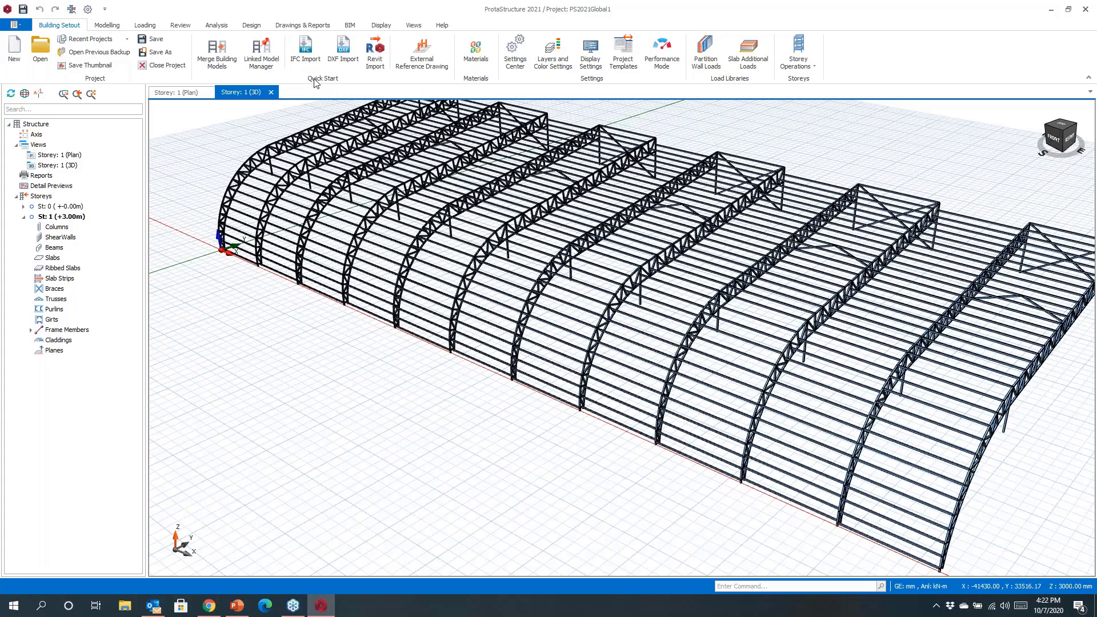
Step: Create a new project with code Prota2021Global from the Malaysia (EC2, EC8-DCL) template
click(17, 57)
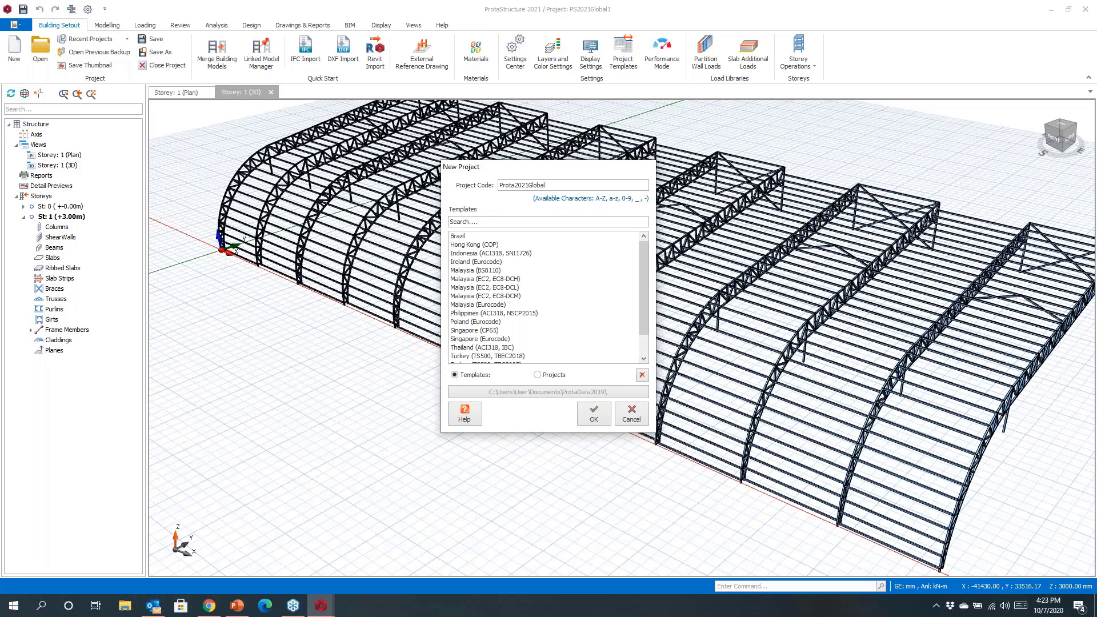
click(495, 288)
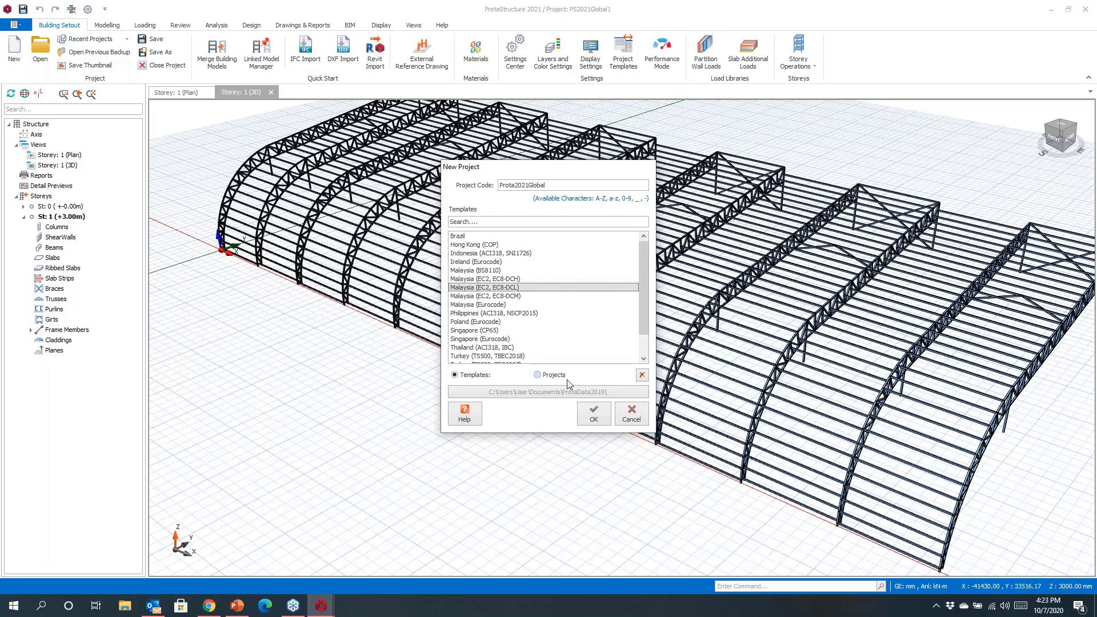
click(591, 415)
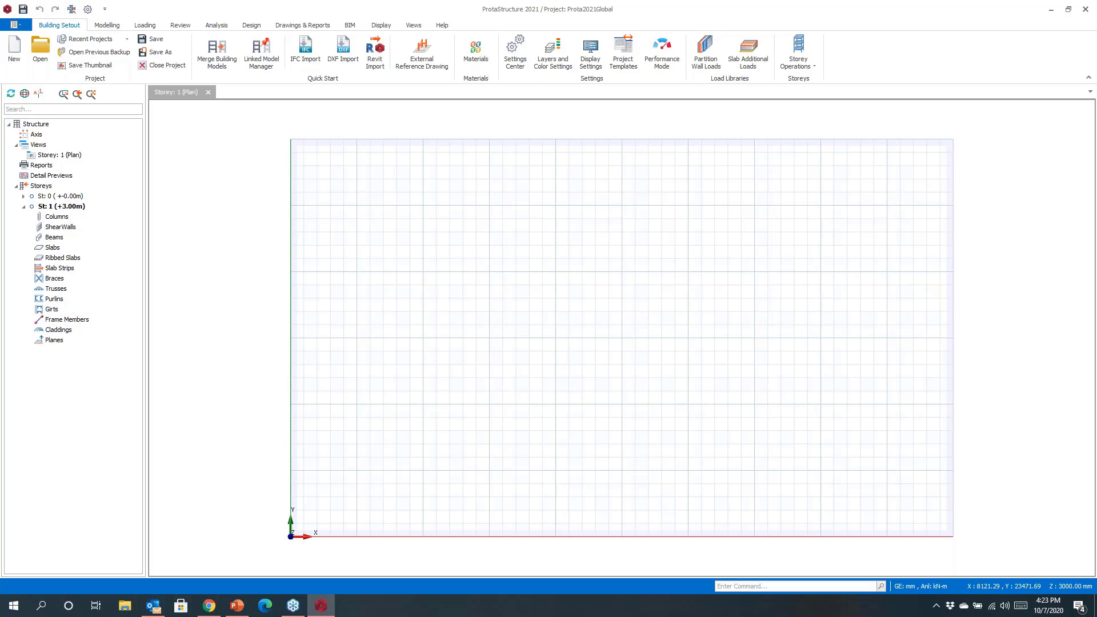
Step: Generate an orthogonal axis group at reference point 10000, 5000 mm with Dir-1 spacings 5000*3 and Dir-2 spacings 5000,3000,4000,6000,2000
click(112, 27)
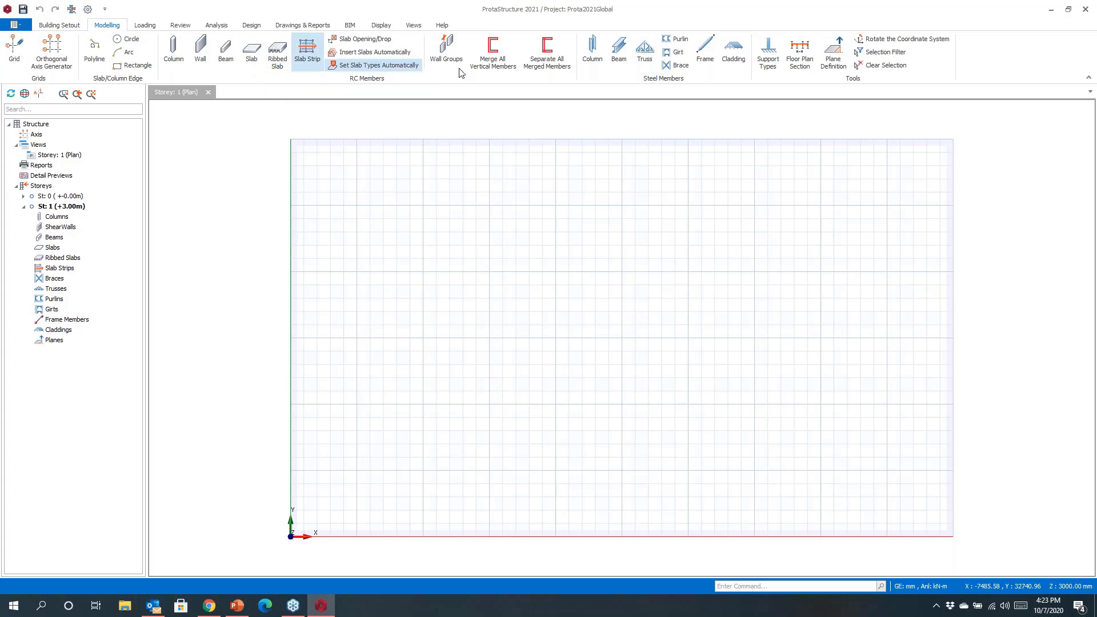
click(54, 51)
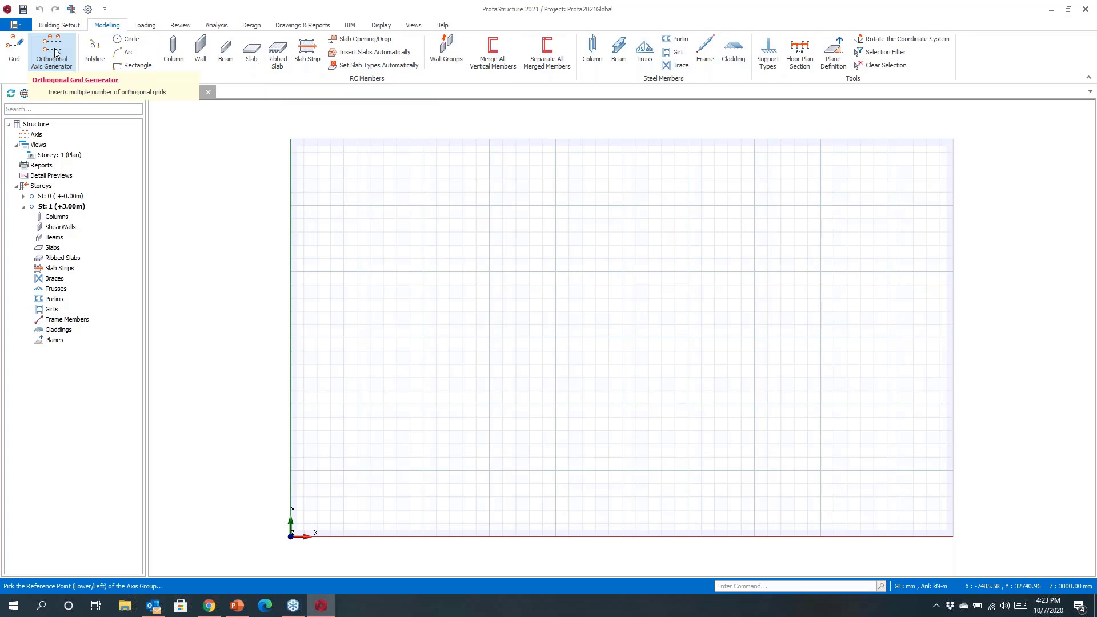
click(423, 470)
drag(572, 332, 502, 332)
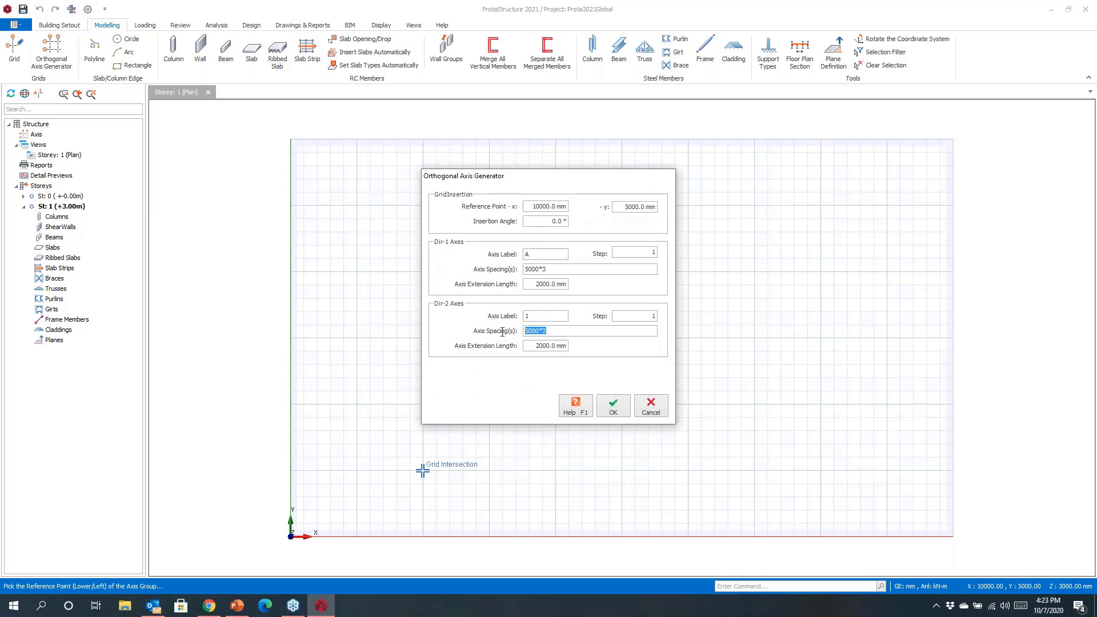
text(5)
click(618, 404)
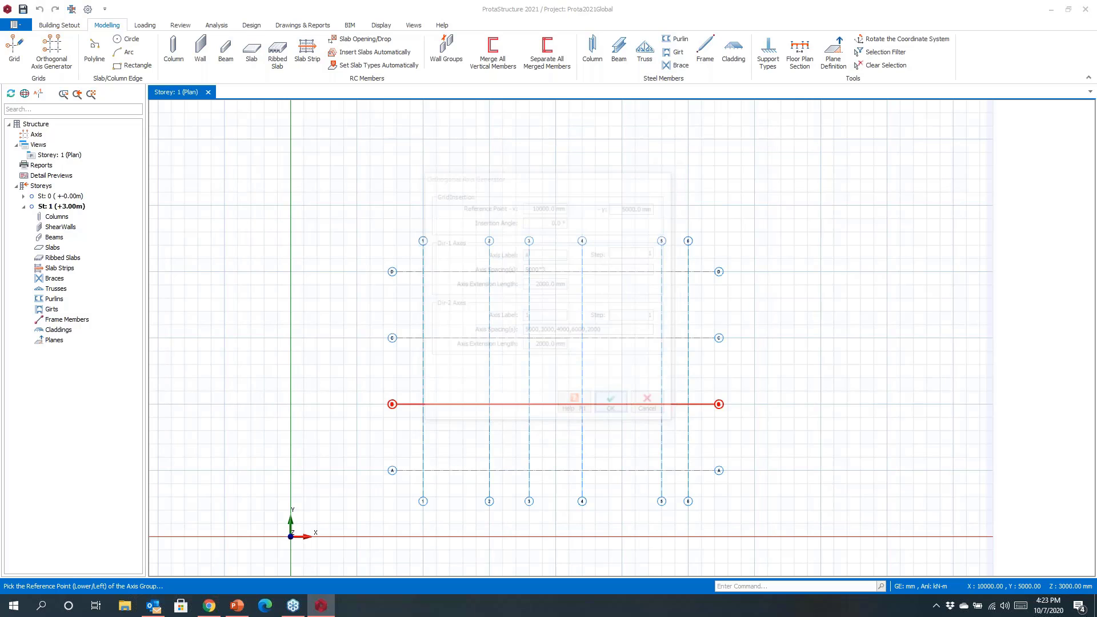
middle_drag(569, 320, 508, 297)
scroll(518, 325, down, 2)
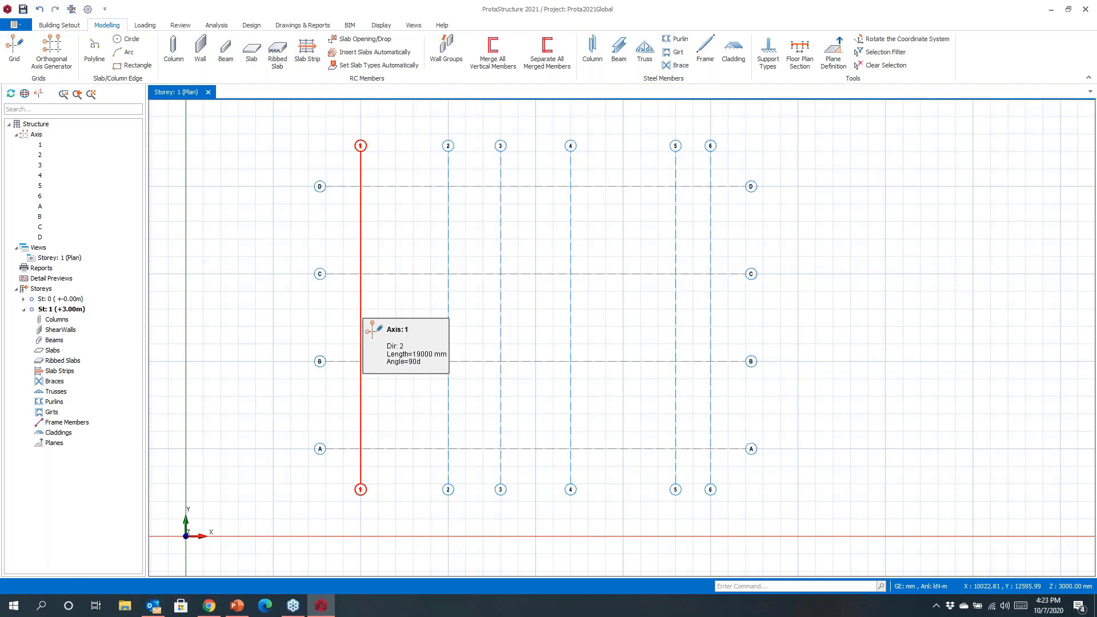
Step: Open the properties of axis 1, place the Axis window beside the grid, and delete axis 1
click(361, 317)
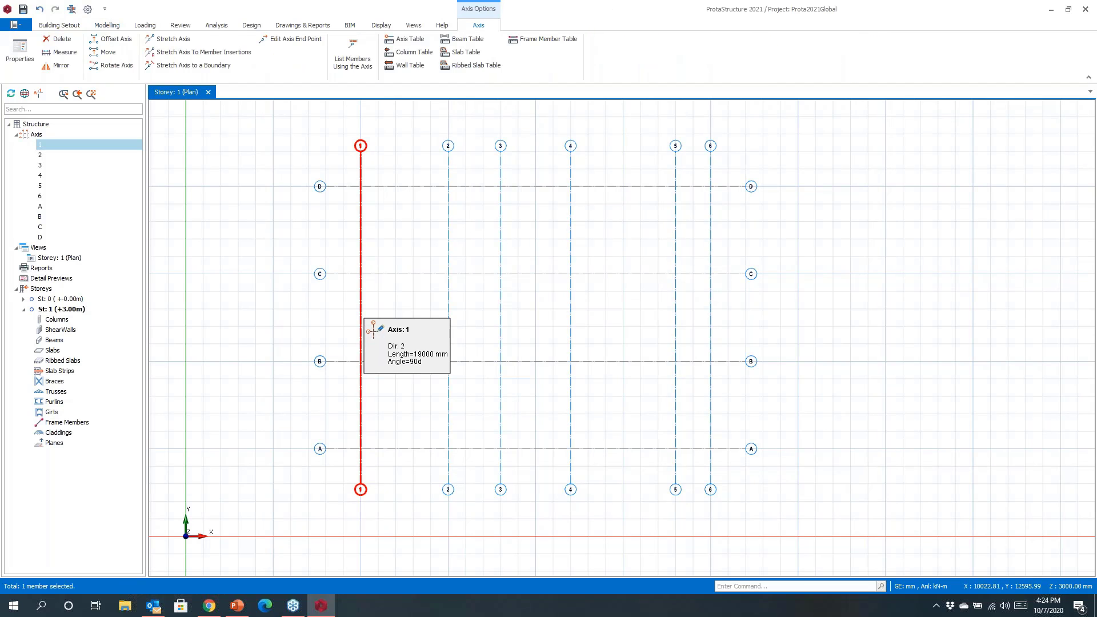
right_click(361, 317)
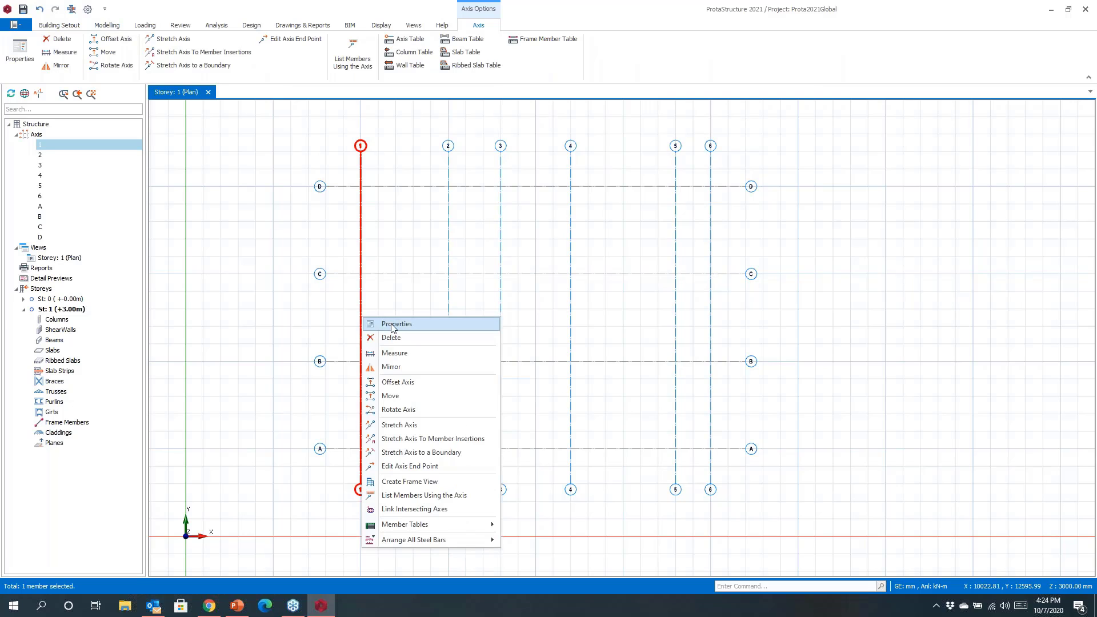
click(400, 321)
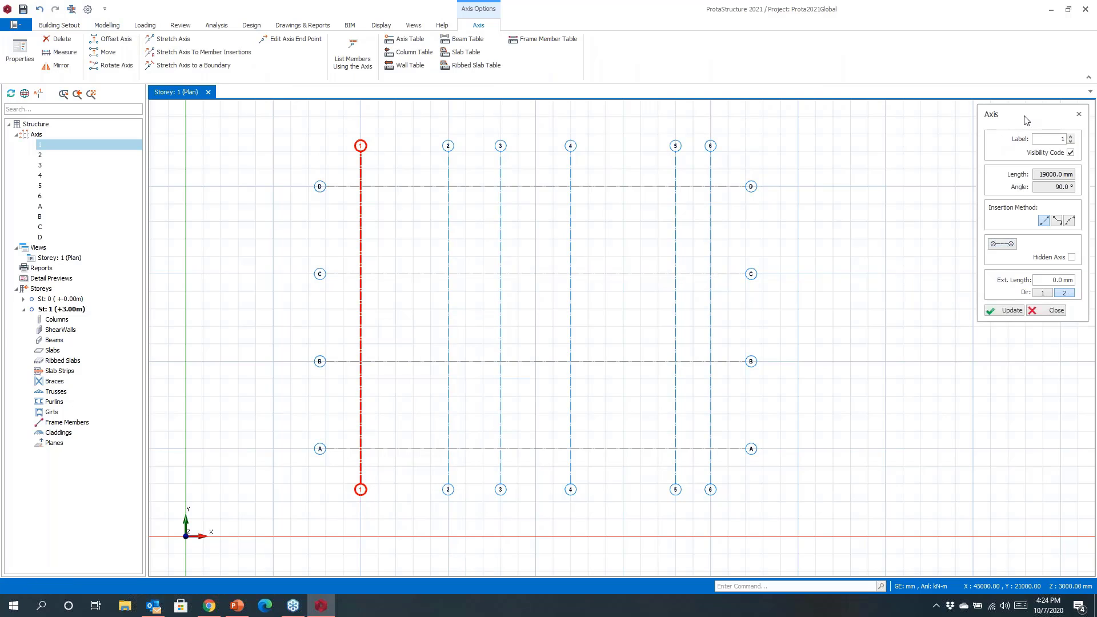
drag(1025, 117, 901, 173)
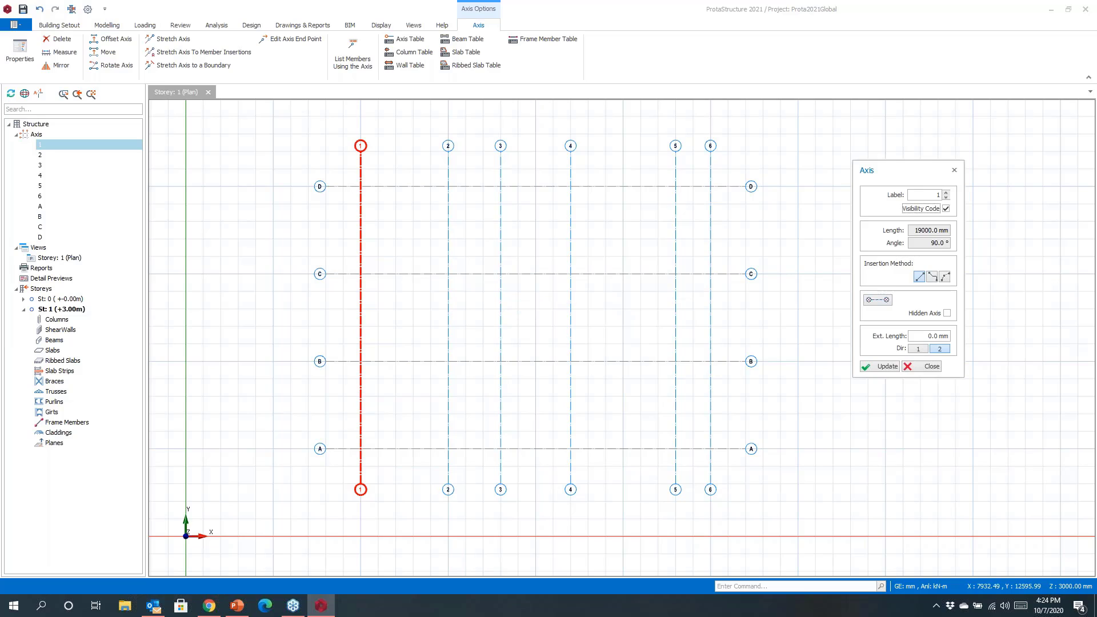
right_click(362, 318)
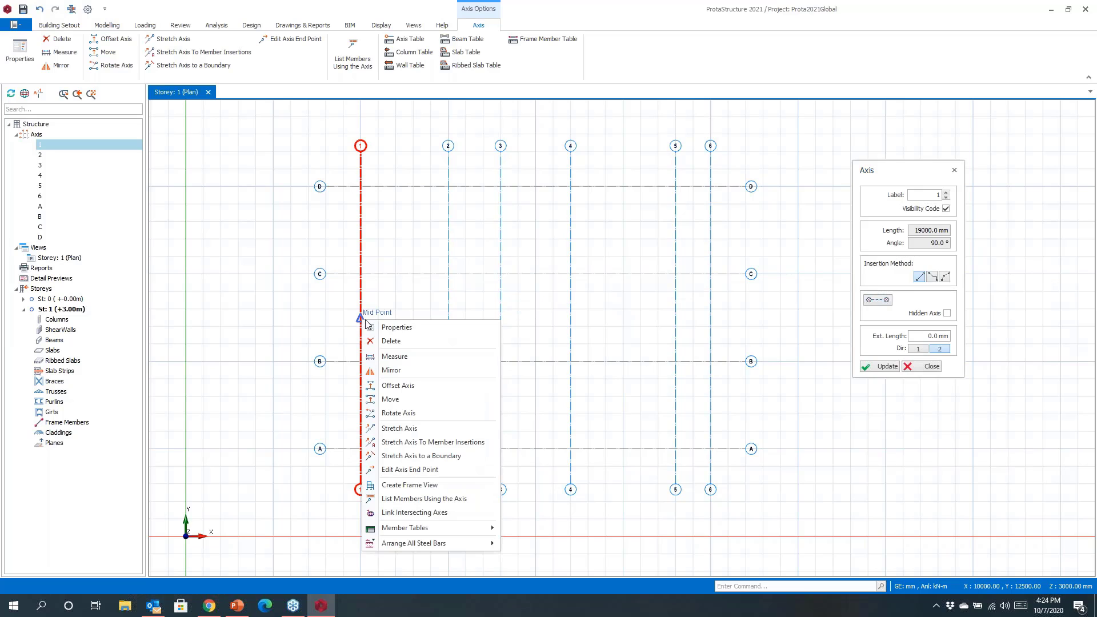
click(405, 342)
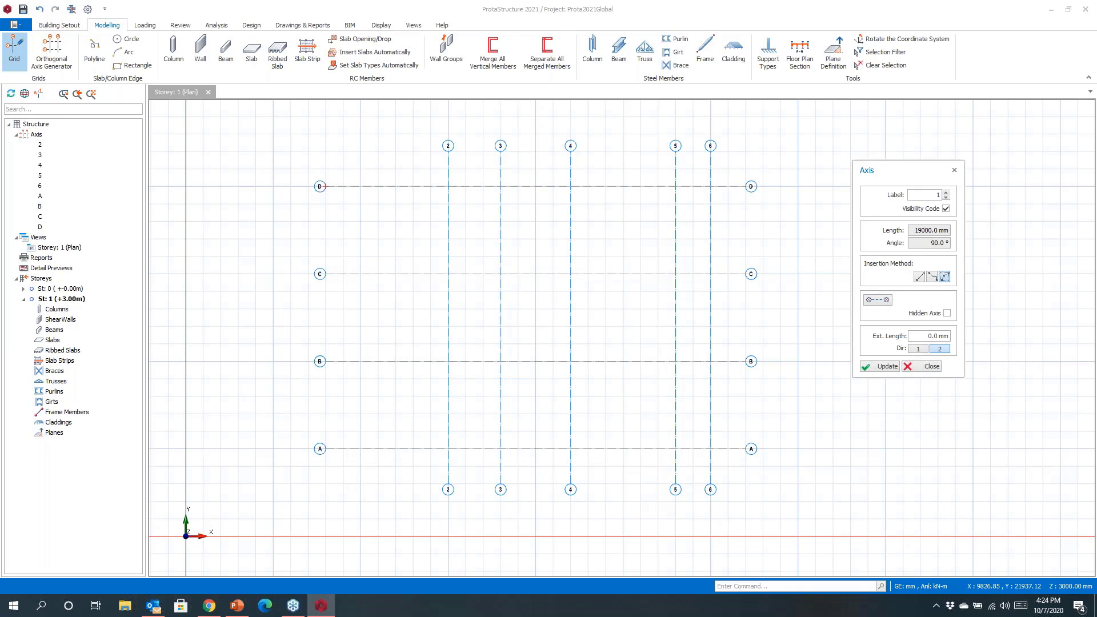
Step: Draw a new curved axis 1 across axes A to D, with its arc offset set to -1500 mm
click(360, 151)
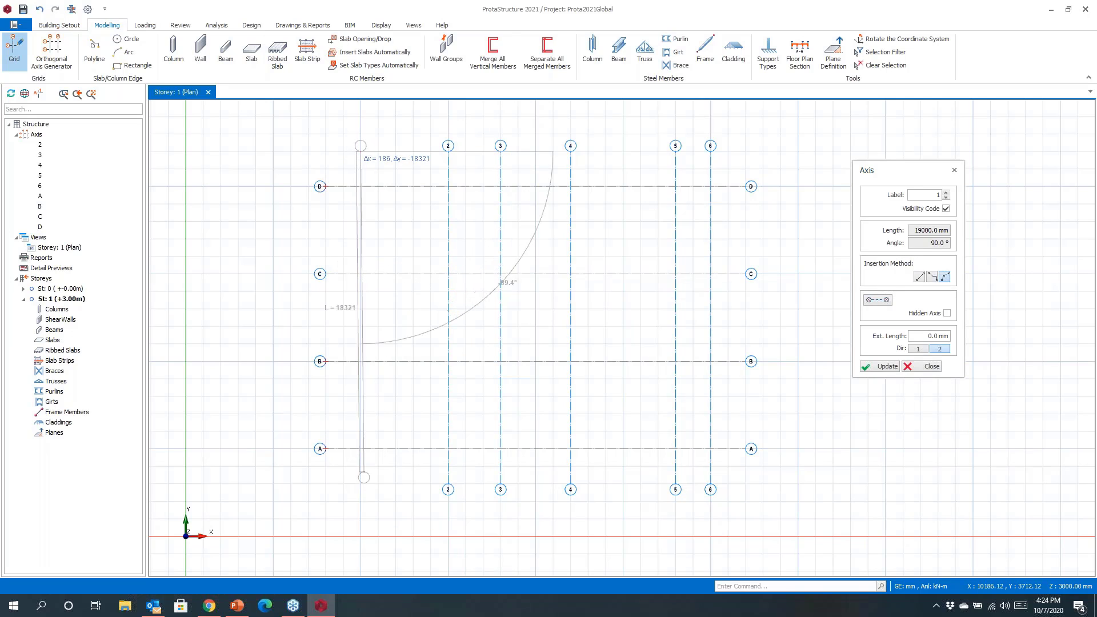
click(360, 484)
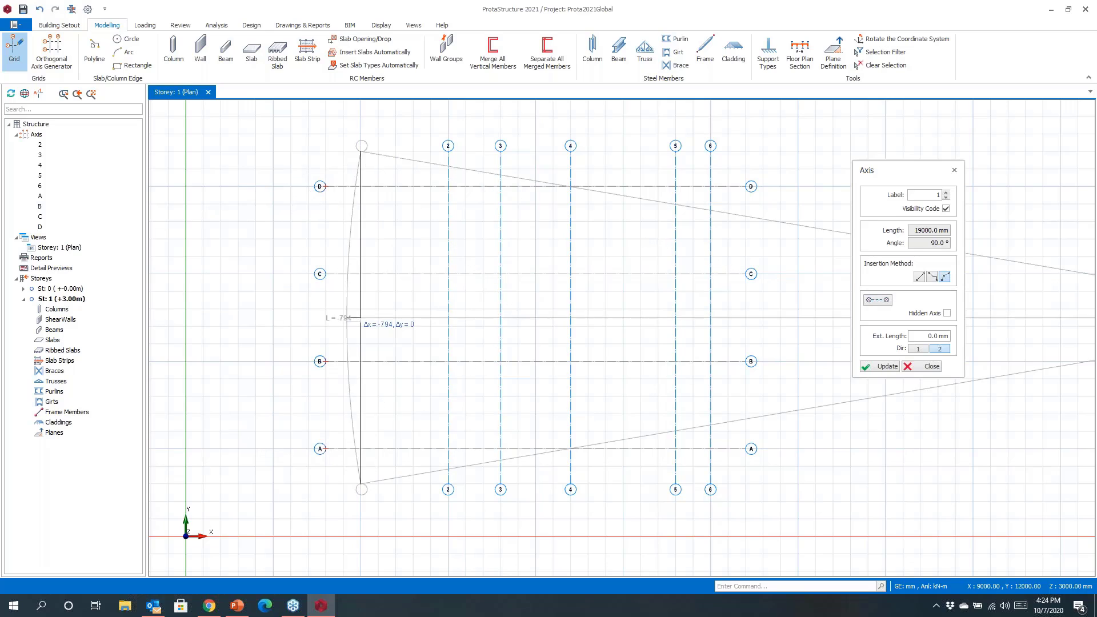
text(-1)
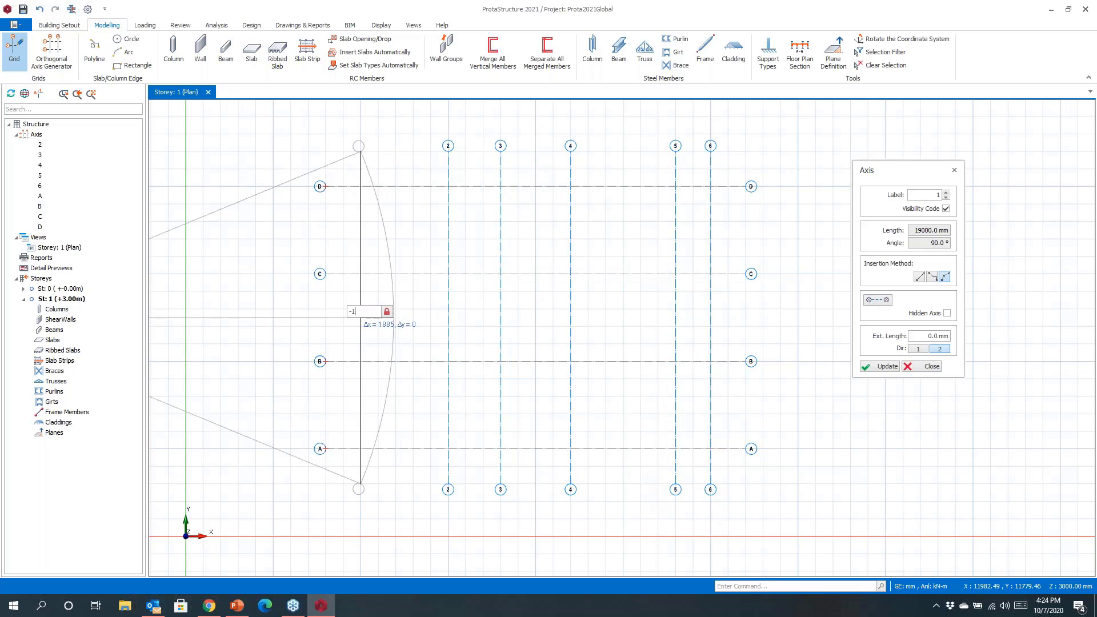
text(500)
key(Return)
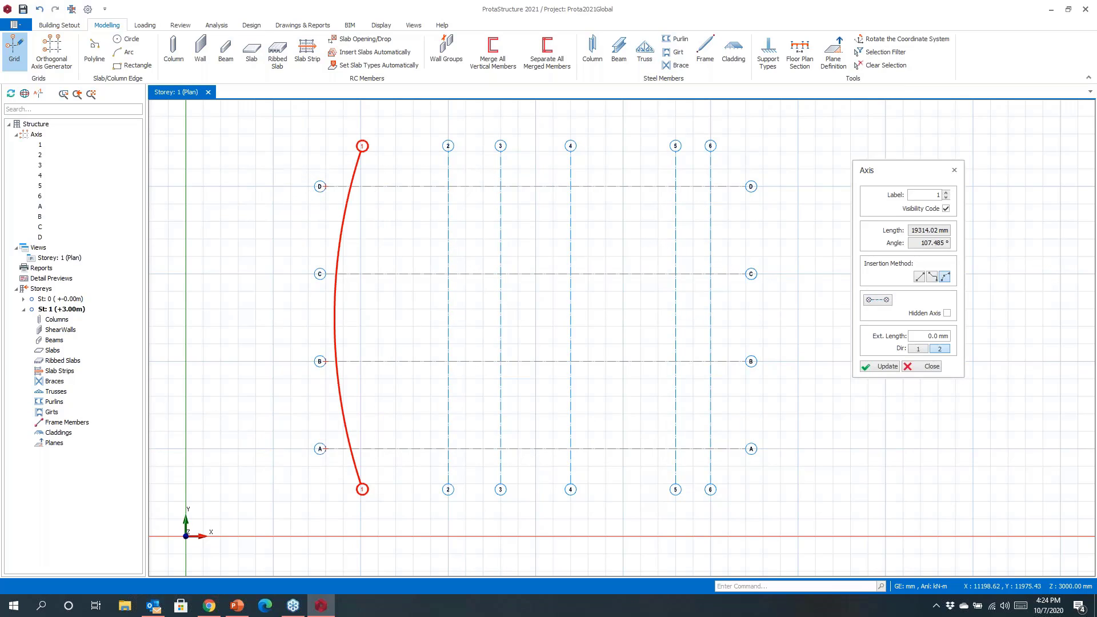
key(Escape)
Step: Open the properties of axis A and delete that axis
right_click(419, 449)
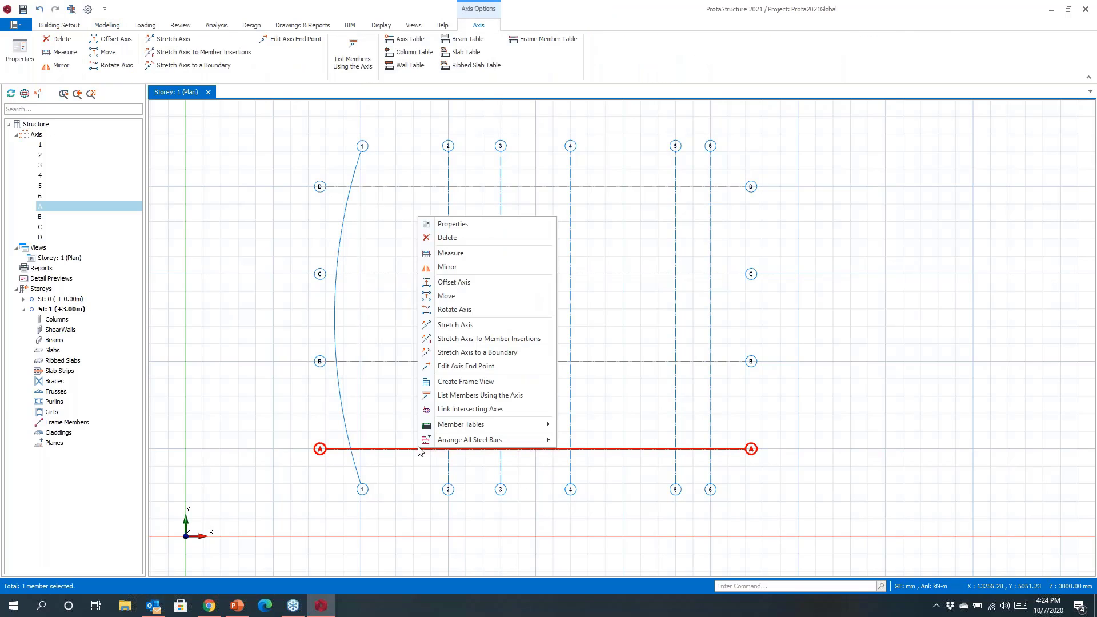
click(453, 224)
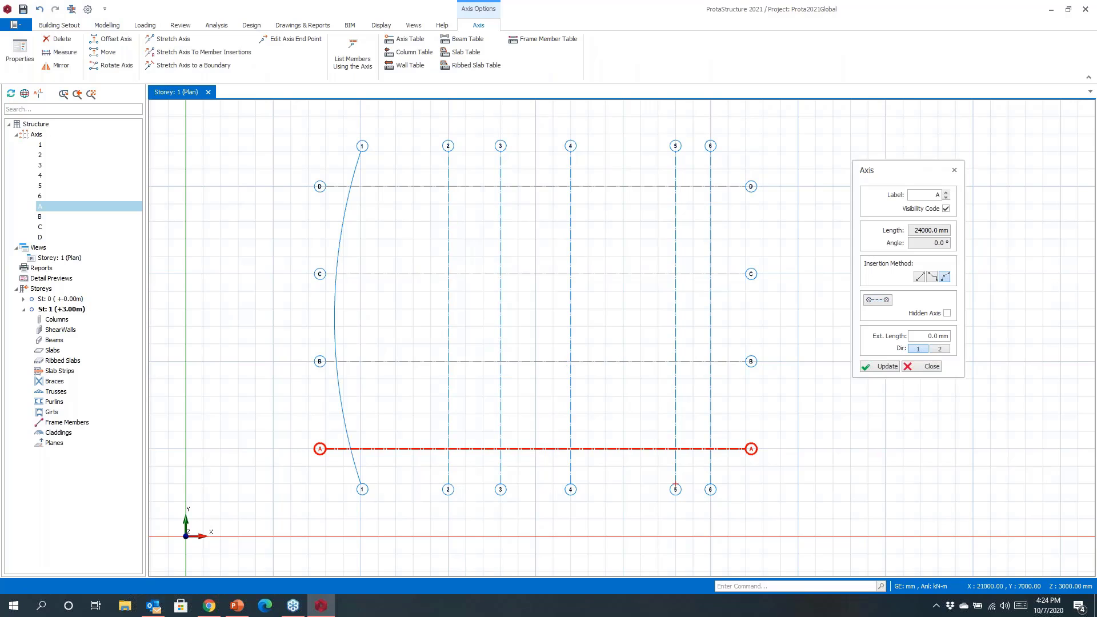
right_click(536, 449)
click(566, 237)
Step: Redraw axis A as a polyline running straight to axis 3, sloping up to axis 4, and continuing horizontally past axis 6
scroll(320, 468, up, 3)
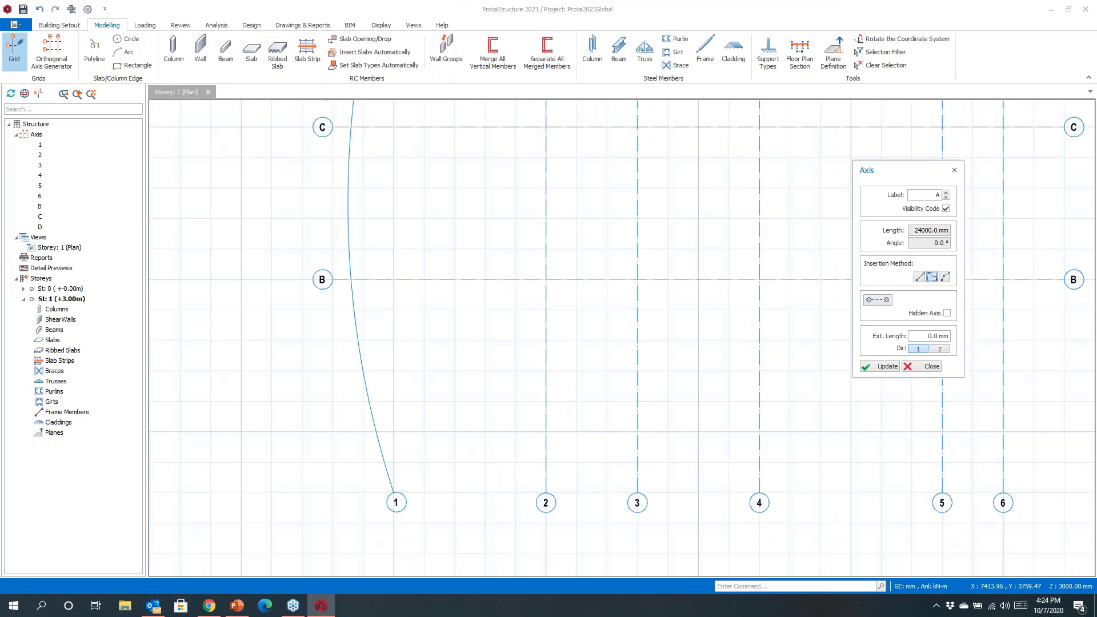
click(334, 432)
middle_drag(448, 432, 444, 398)
click(439, 389)
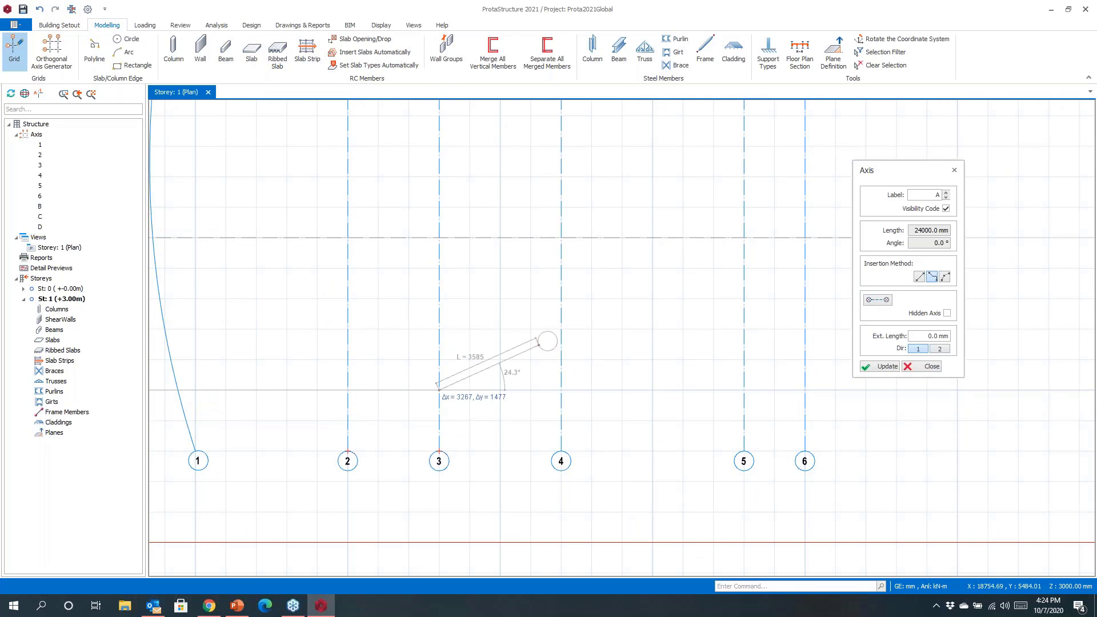
click(561, 328)
middle_drag(833, 337, 612, 329)
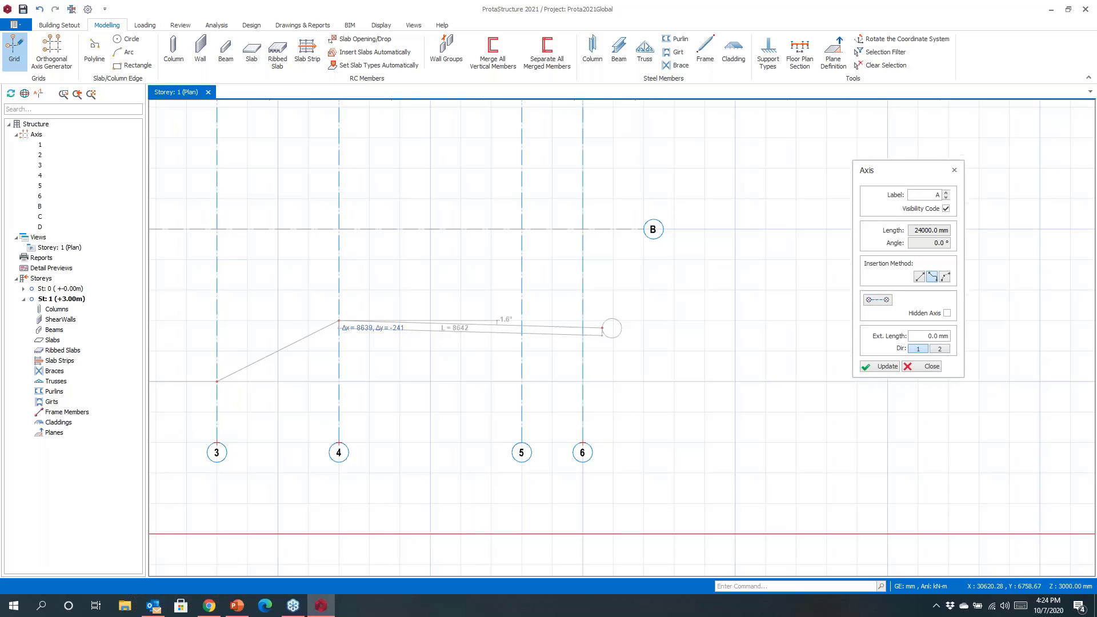
click(644, 321)
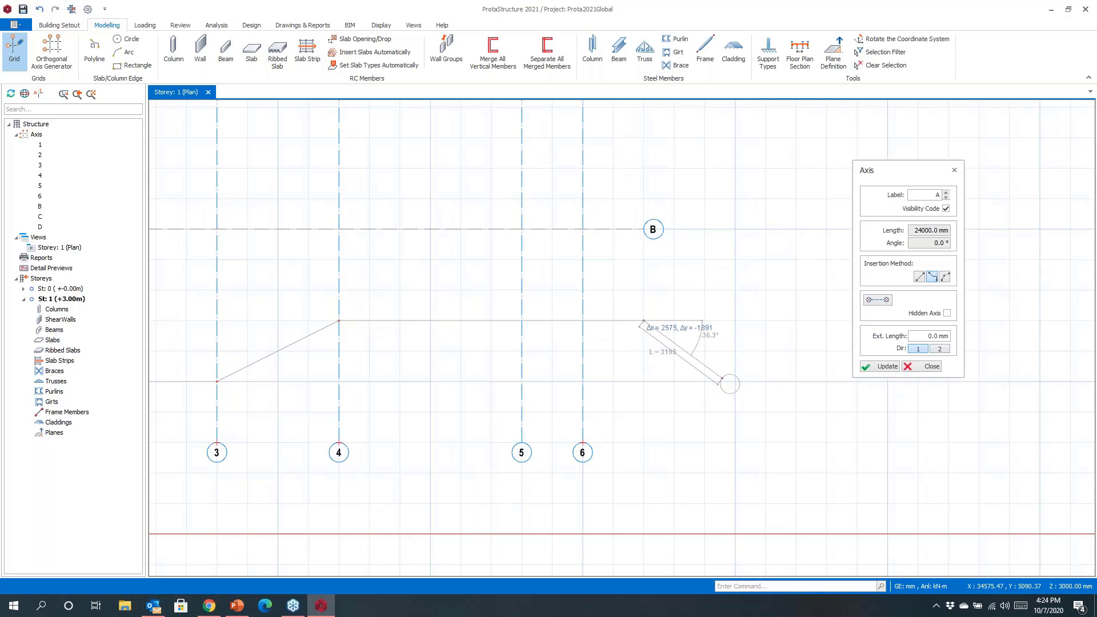
right_click(730, 384)
scroll(692, 452, down, 3)
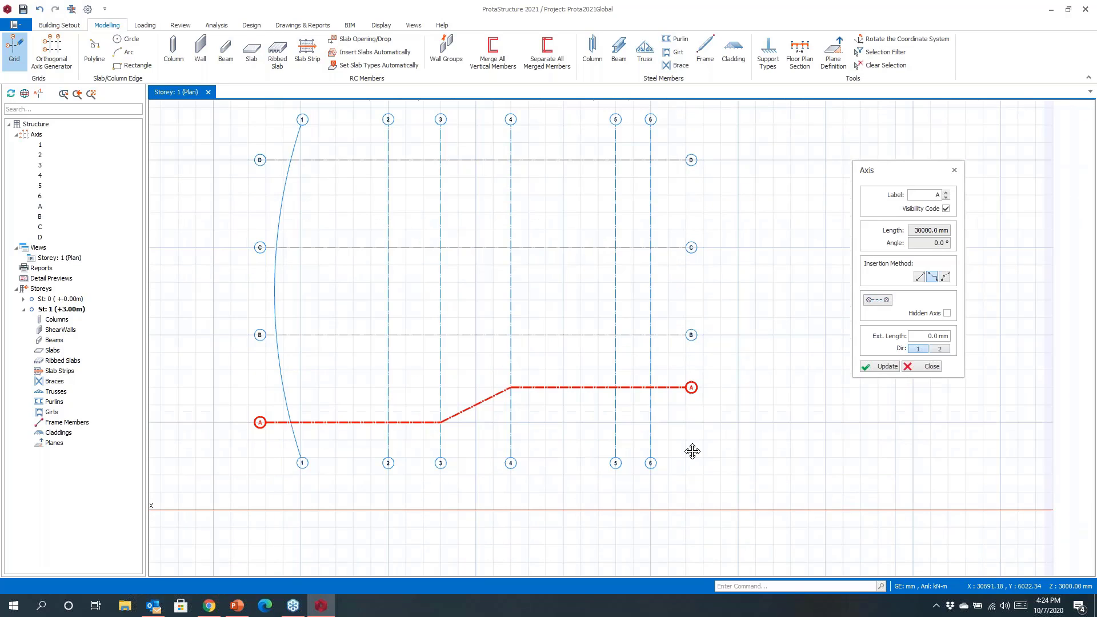
middle_drag(692, 452, 703, 473)
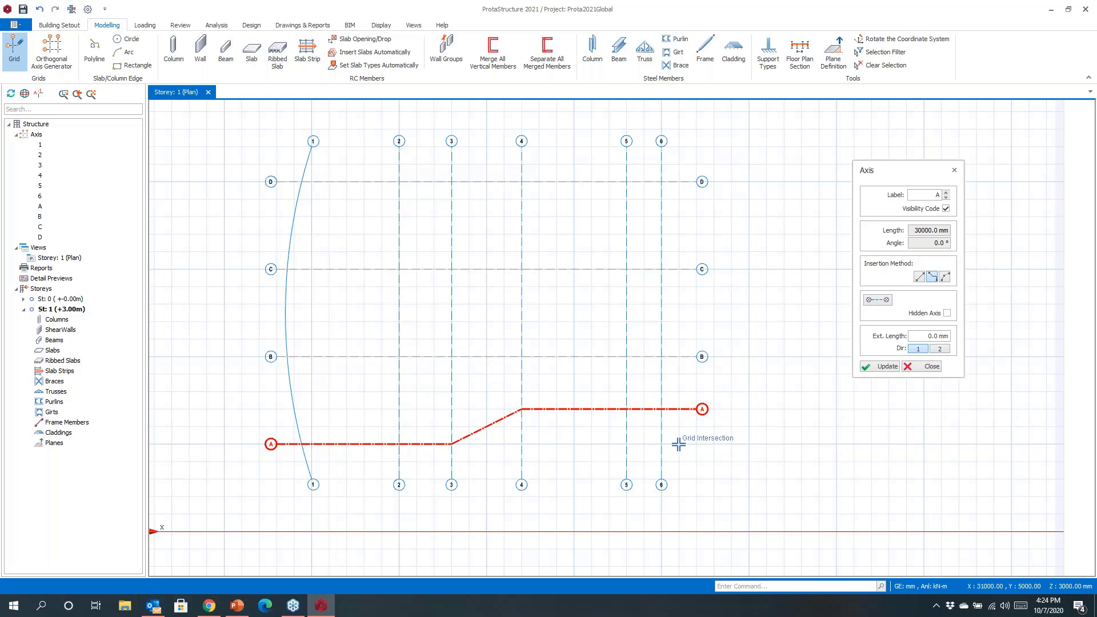
Step: Insert 500 x 250 mm columns on axis D at its intersections with axes 5, 2 and 3
click(179, 55)
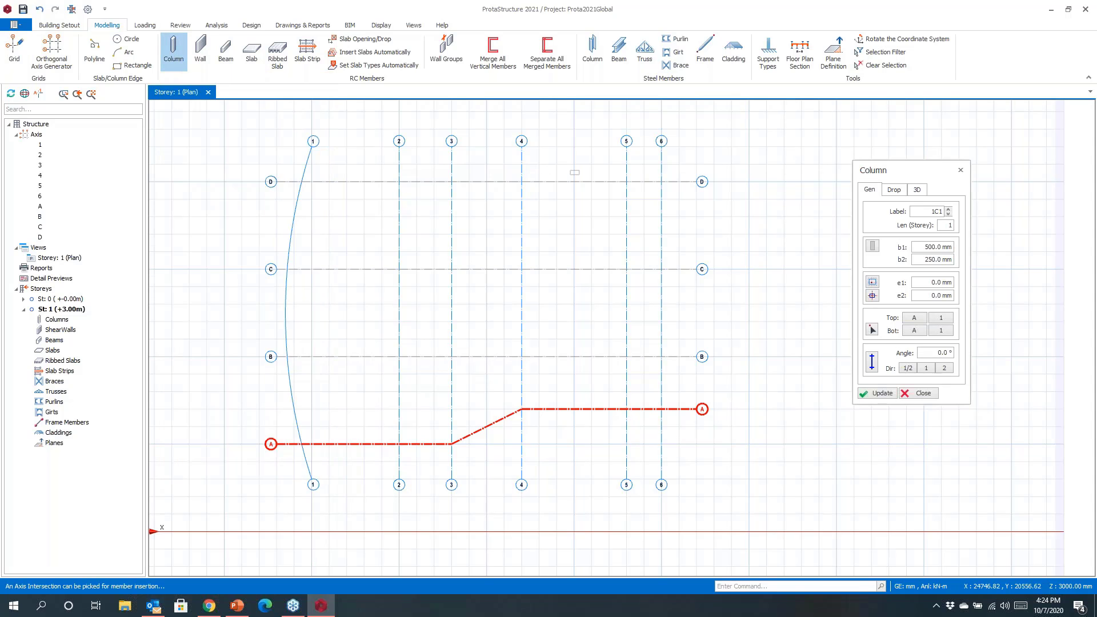
scroll(630, 184, up, 3)
click(646, 185)
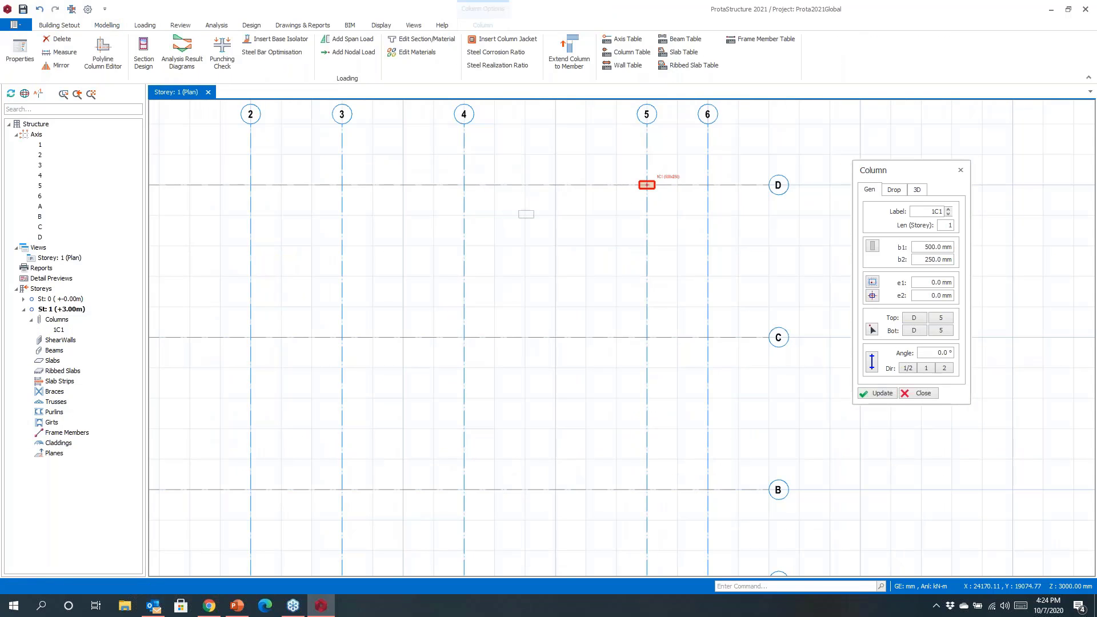
drag(291, 165, 477, 248)
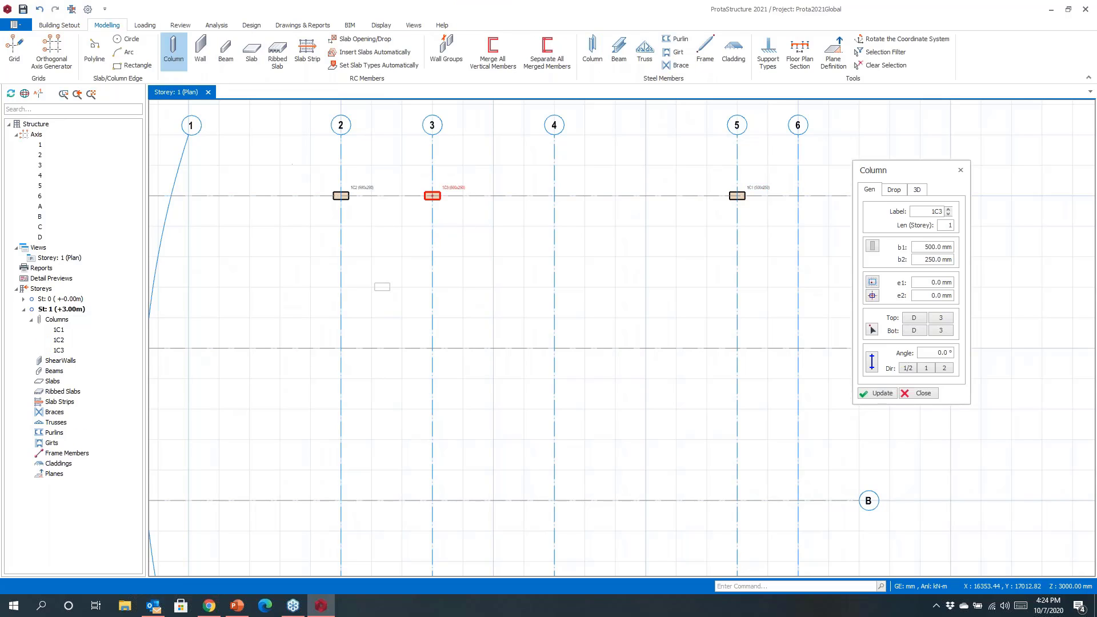
Step: Set the column size to b1 250 mm and b2 500 mm in direction 2, and insert columns along curved axis 1 at axes A to D
scroll(392, 303, down, 3)
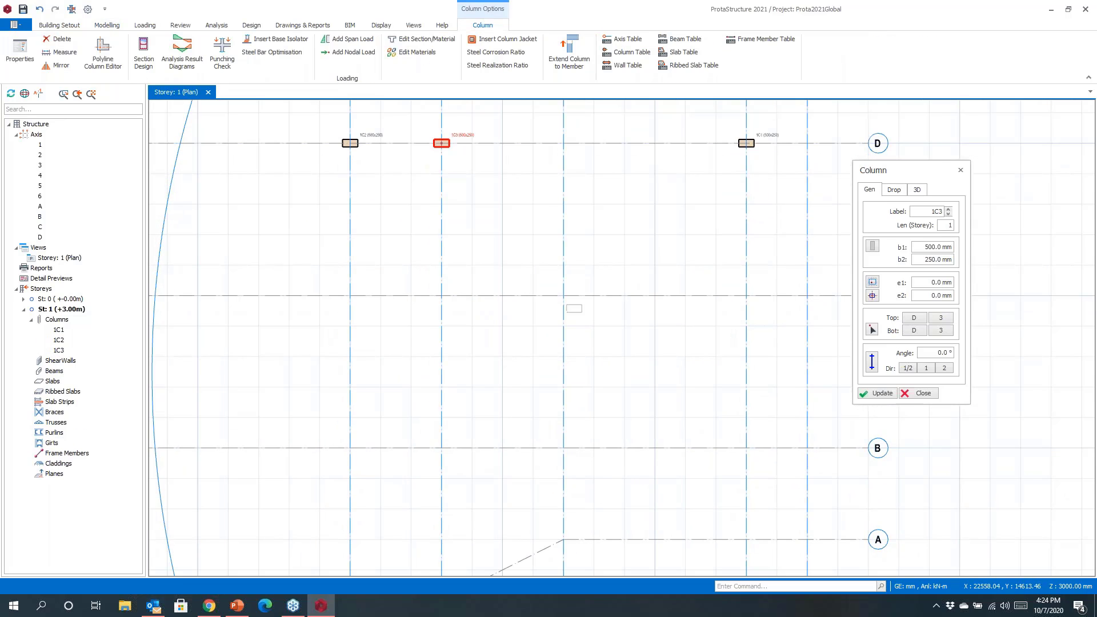
middle_drag(492, 304, 492, 295)
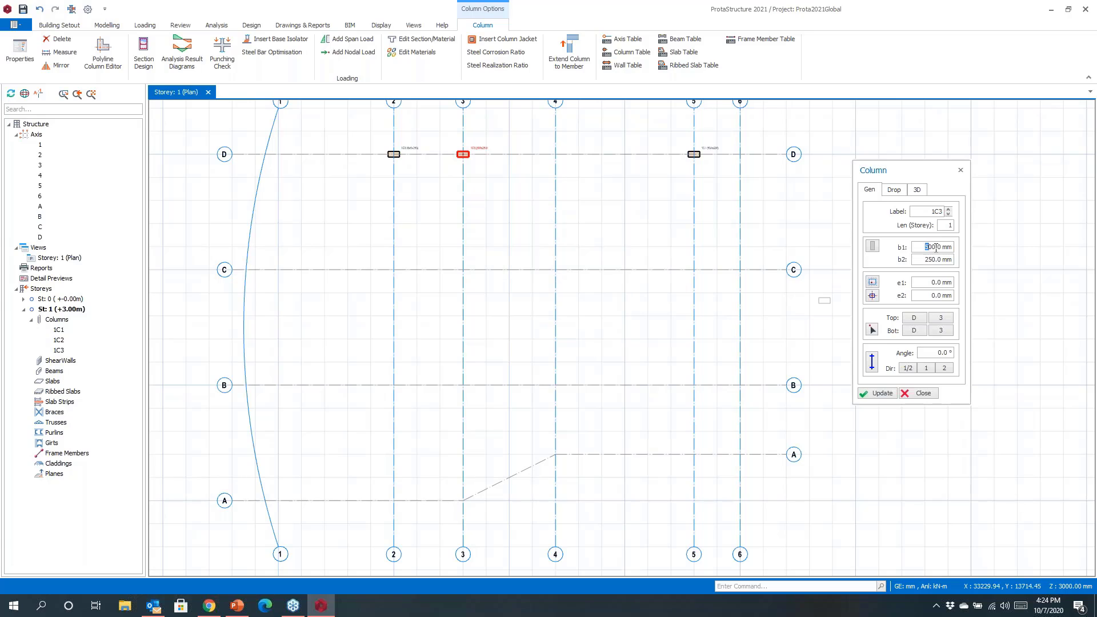
drag(925, 248, 953, 260)
text(25)
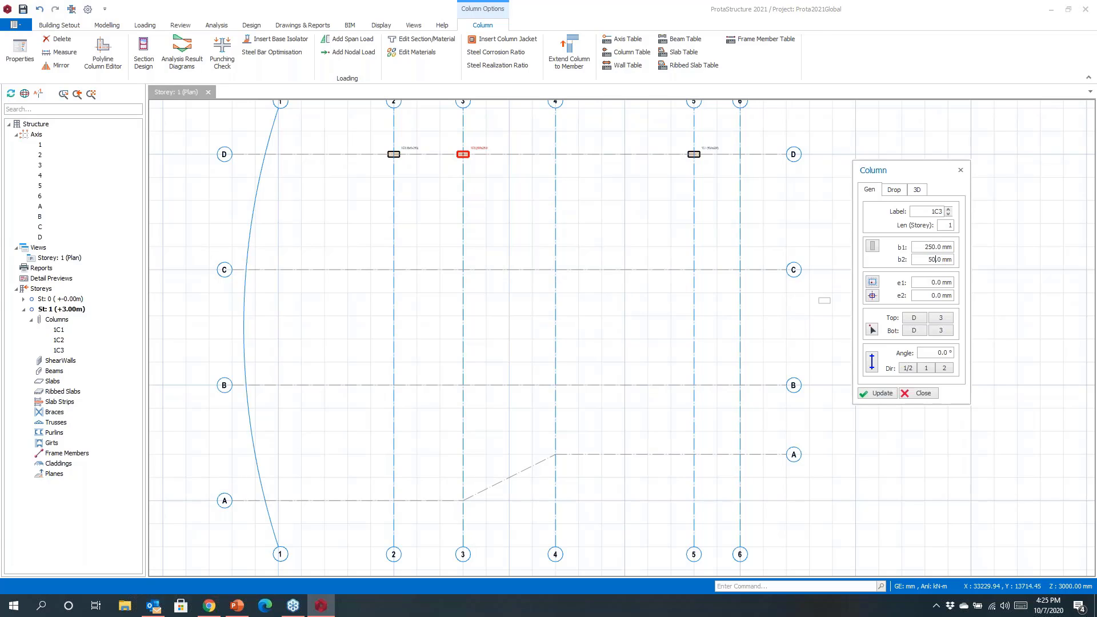
click(945, 368)
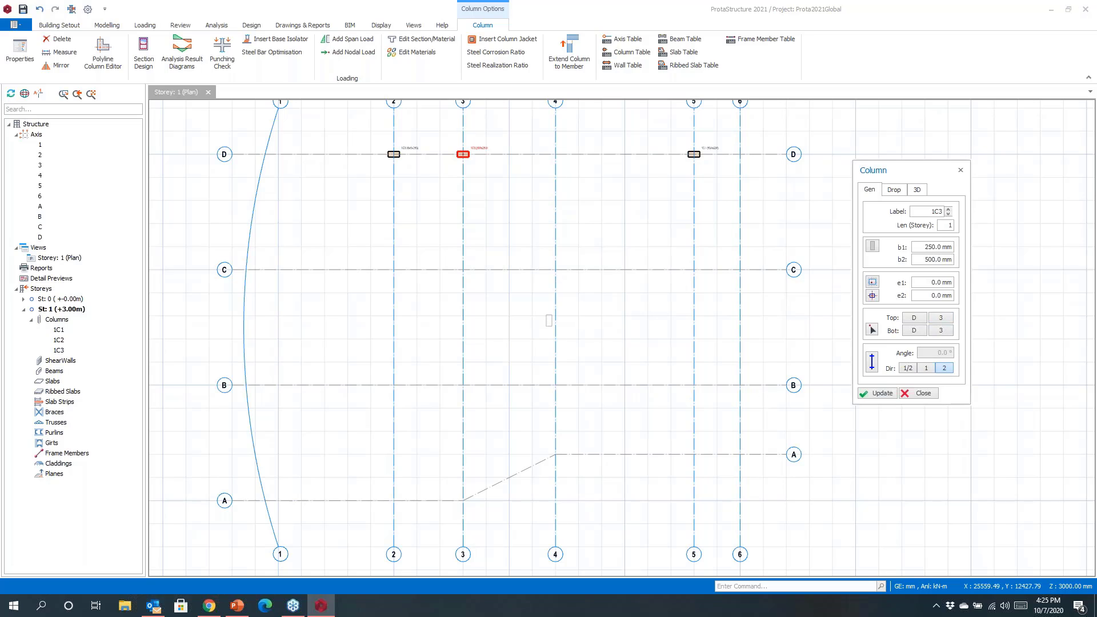
drag(214, 138, 313, 514)
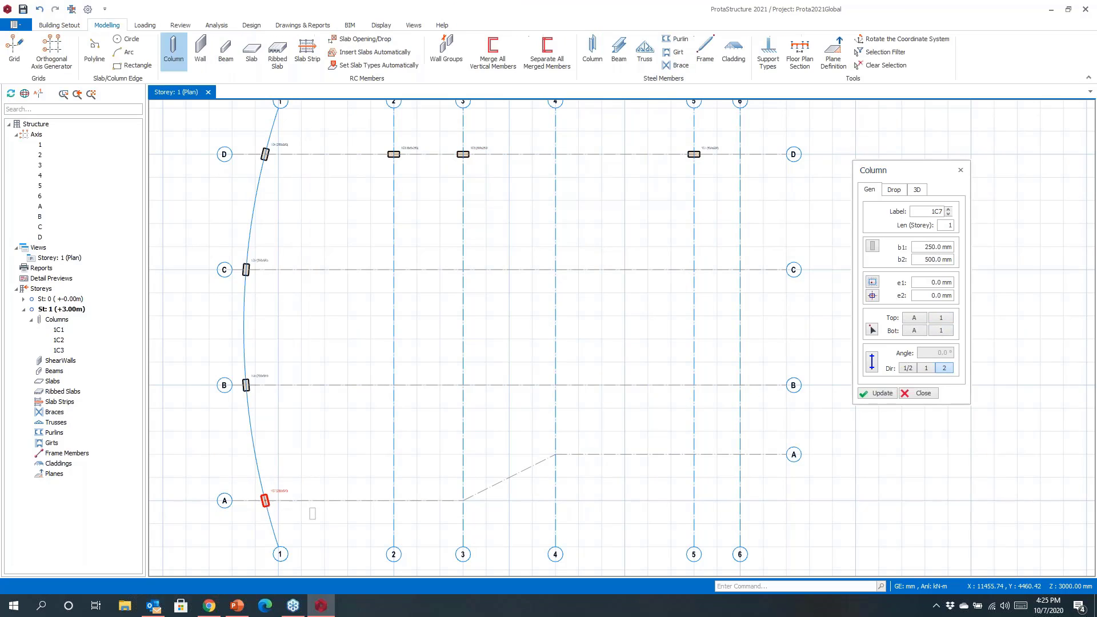
Step: Open the column section settings and examine the Steel, Built Up Steel, Cold Formed and Composite section databases, returning to Concrete
click(873, 248)
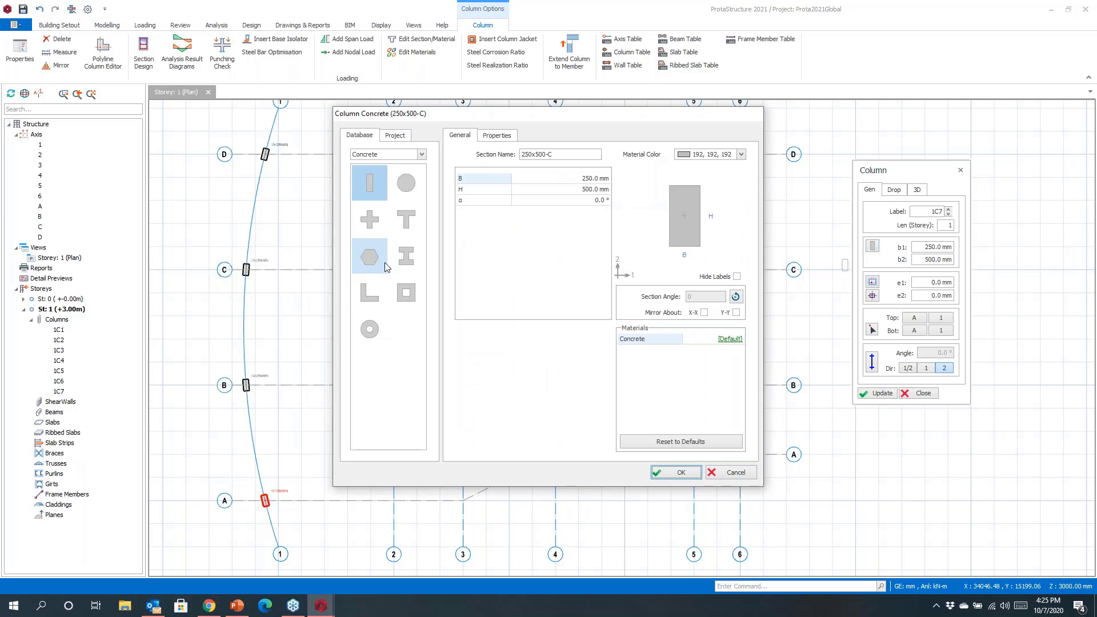
click(421, 154)
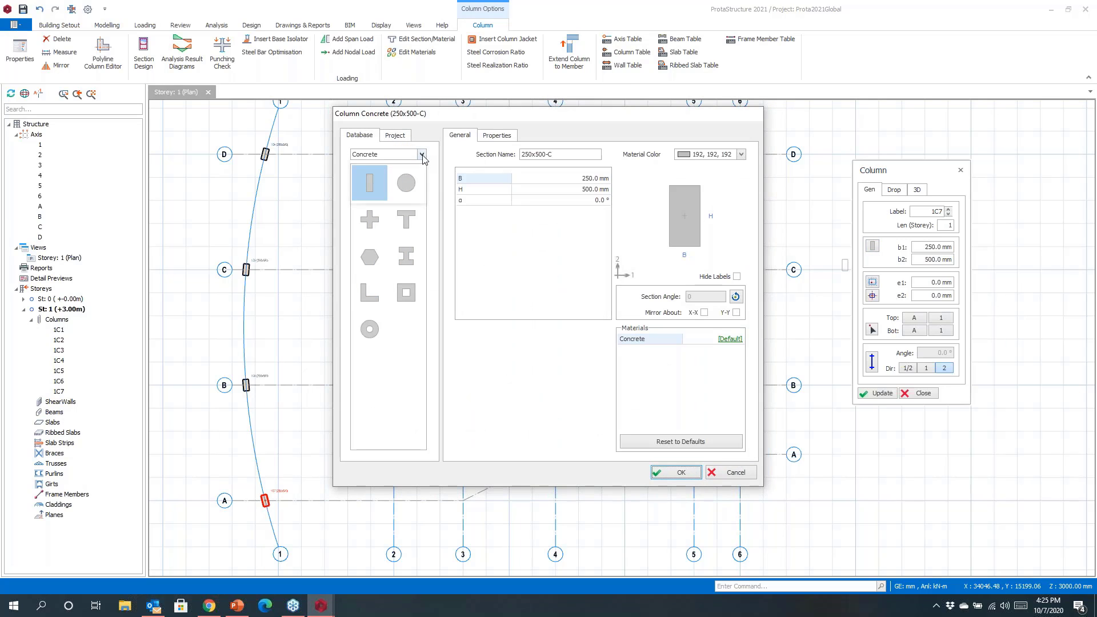
click(393, 174)
click(421, 155)
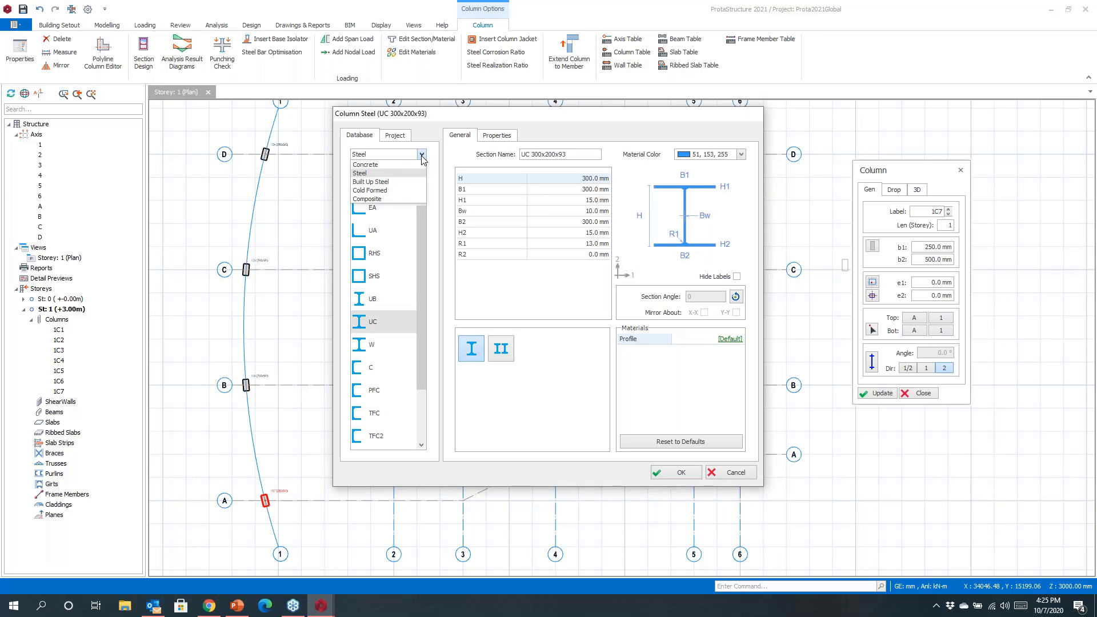
click(389, 182)
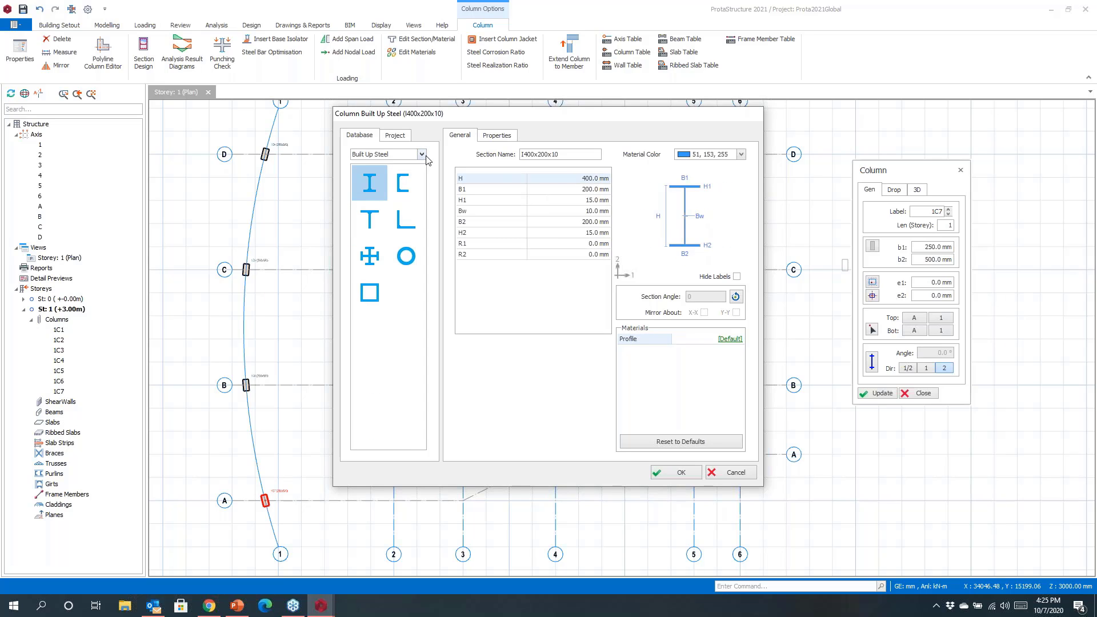
click(421, 155)
click(398, 191)
click(421, 154)
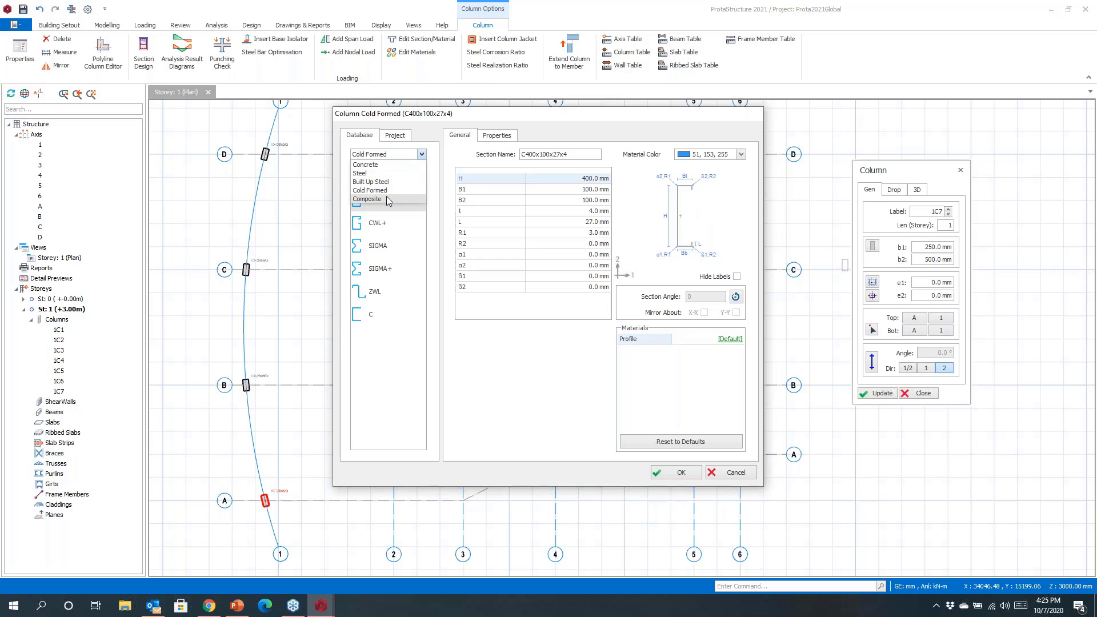
click(389, 199)
click(421, 154)
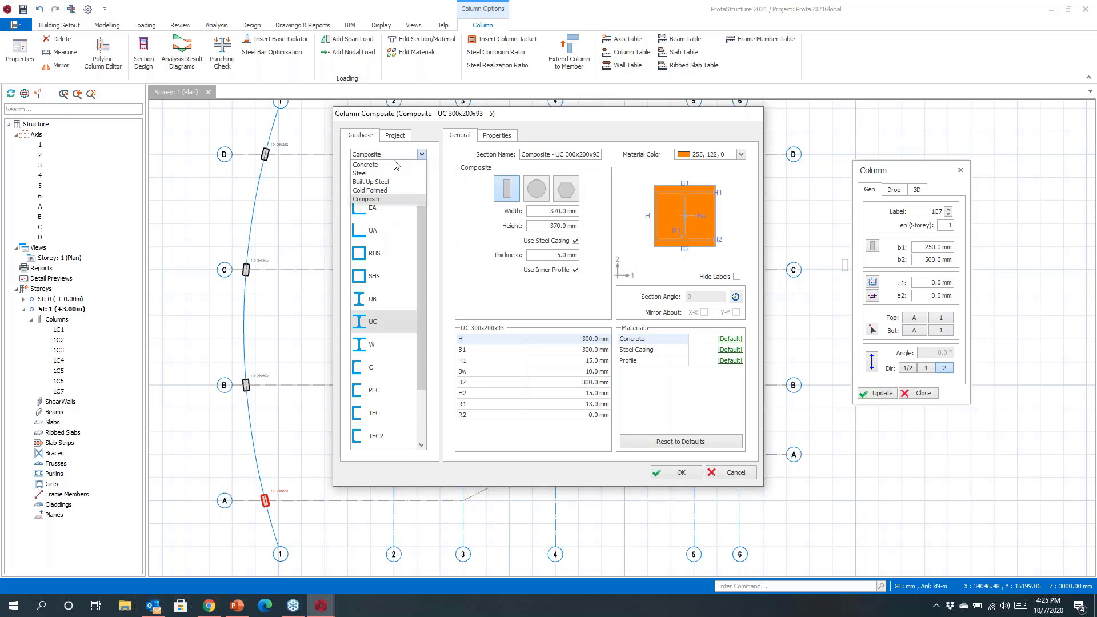
click(377, 165)
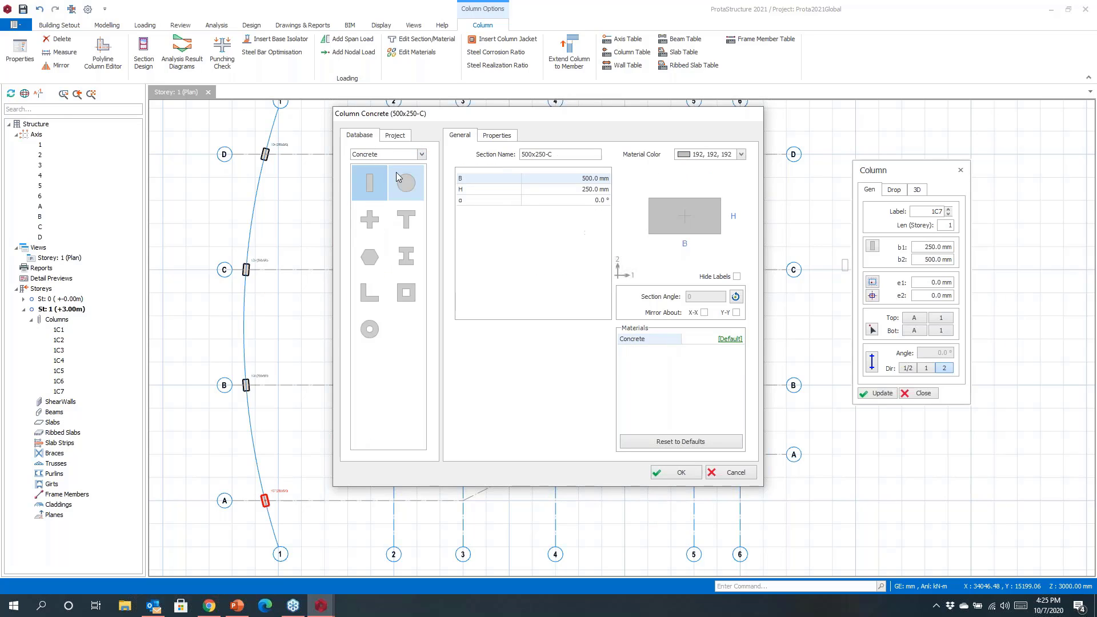
Step: Choose a circular concrete column section with a diameter of 500 mm, review its section properties, and apply it
click(401, 179)
click(579, 179)
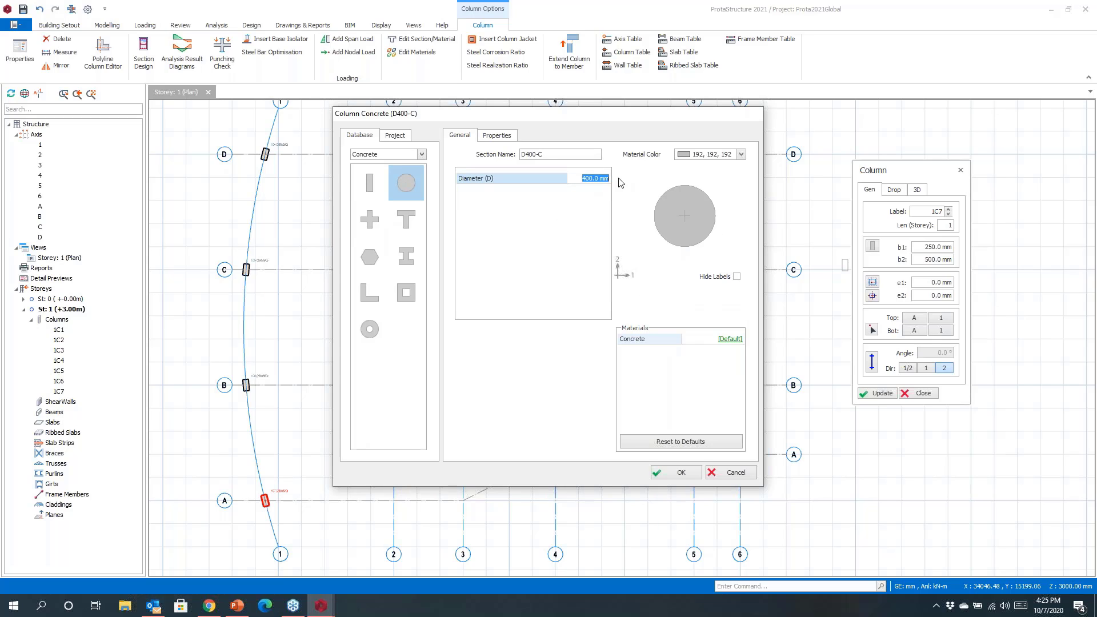
text(5)
click(502, 137)
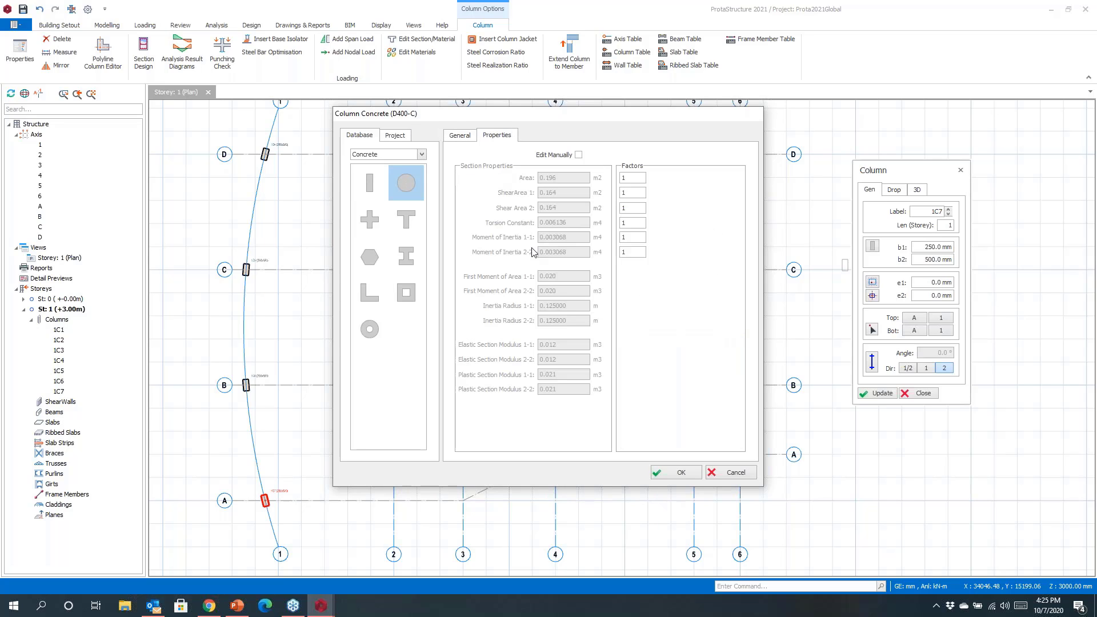
click(674, 473)
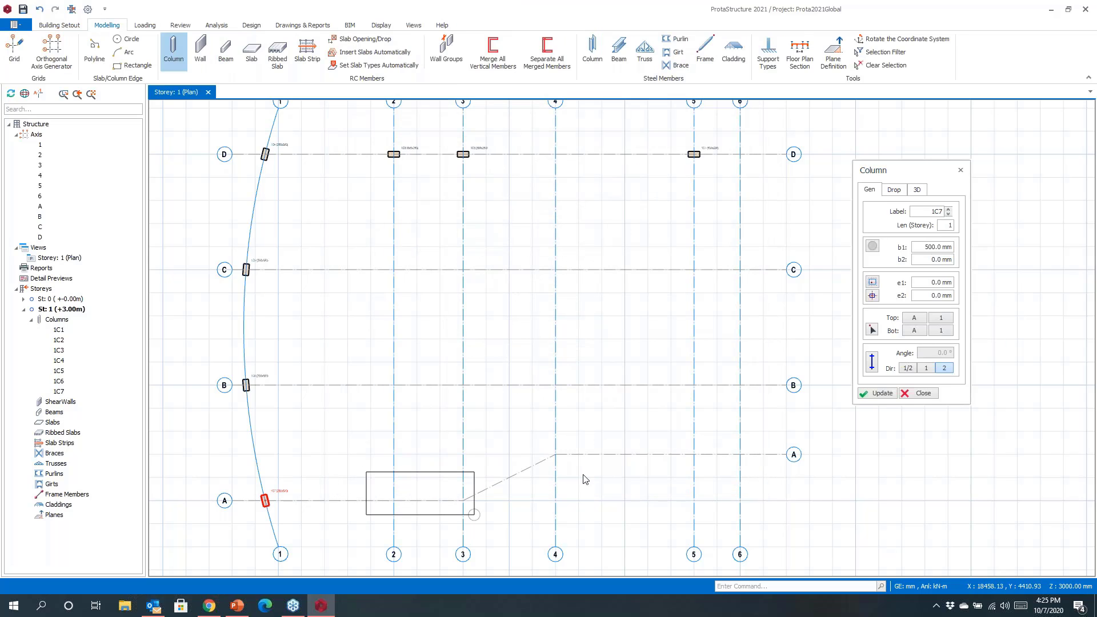
Step: Insert the circular columns on axis A at axes 2, 3 and 5, and at the intersection of axes C and 6
click(693, 454)
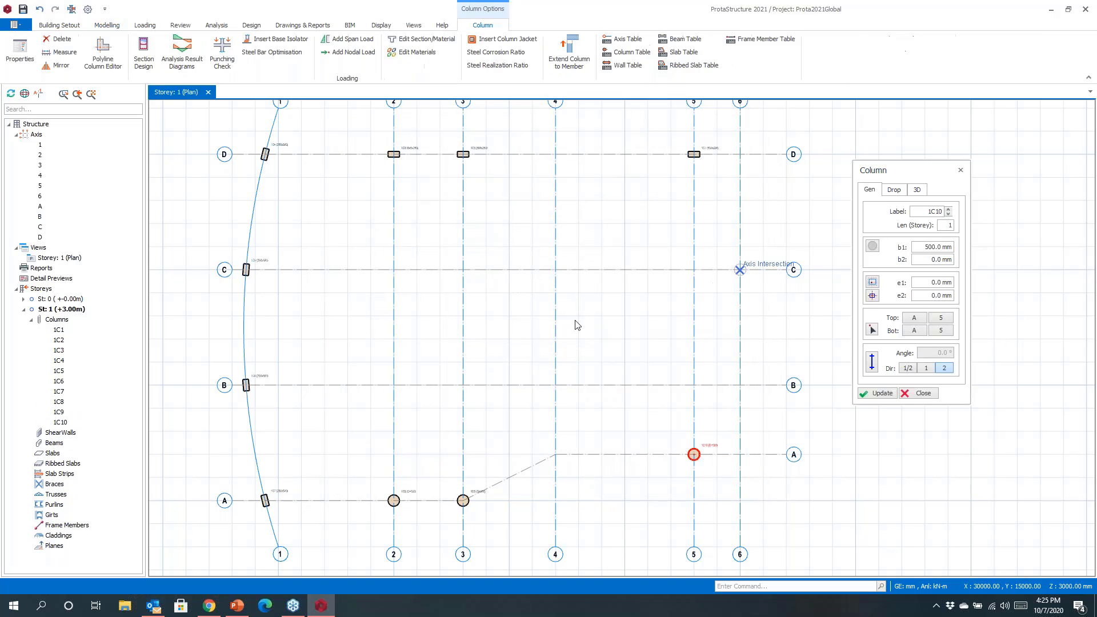
click(740, 270)
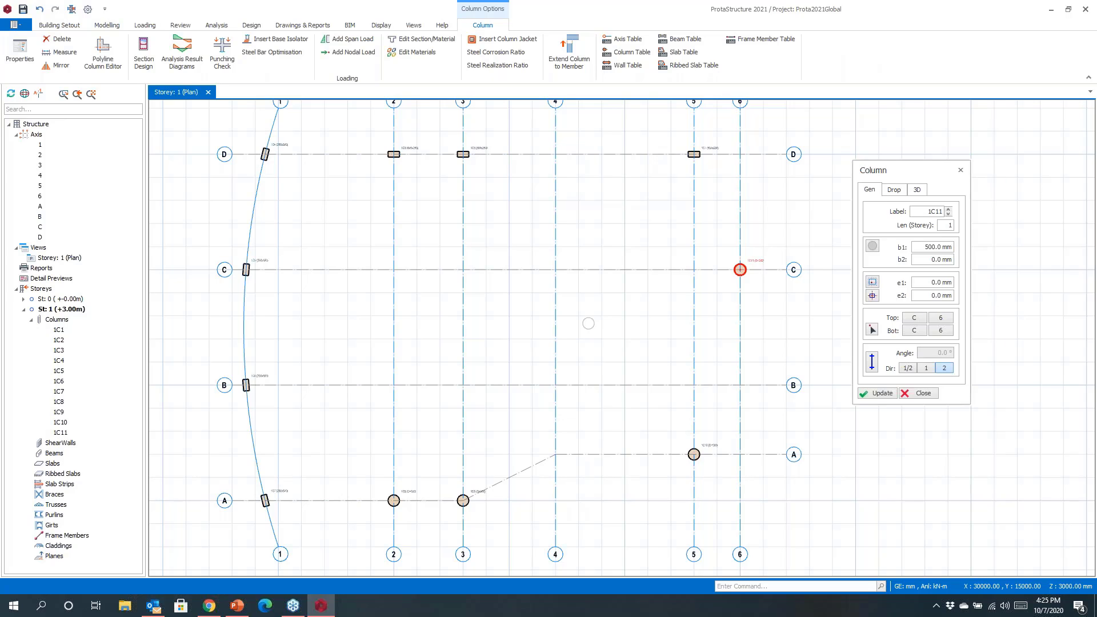
key(Escape)
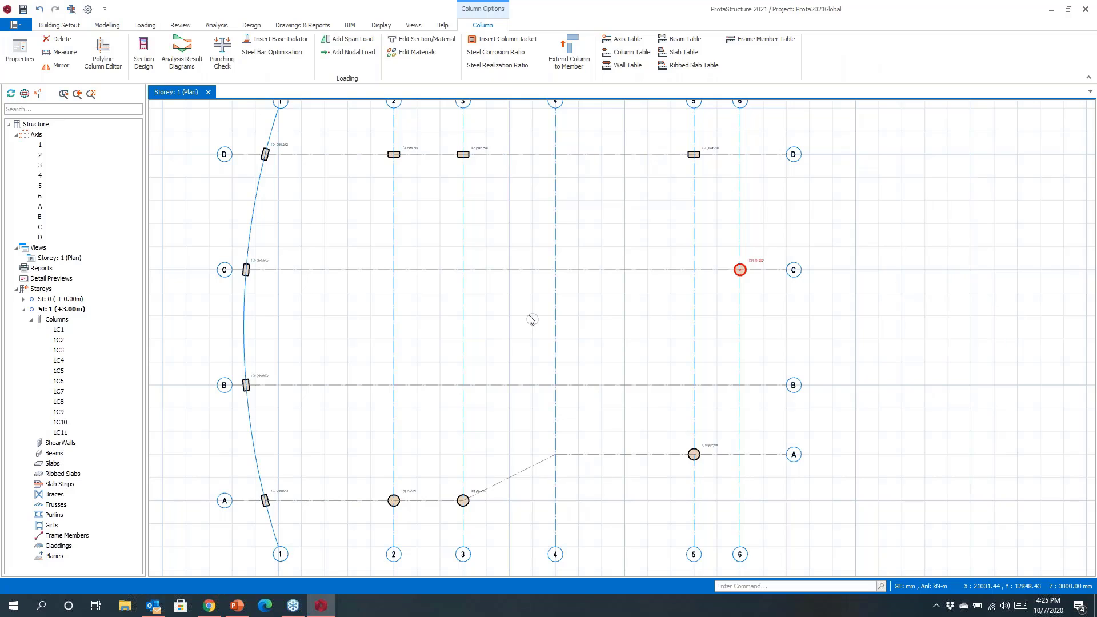
Step: Rotate the column at the intersection of axes 2 and D so its long side aligns with axis 2
middle_drag(470, 196, 524, 238)
scroll(441, 181, up, 3)
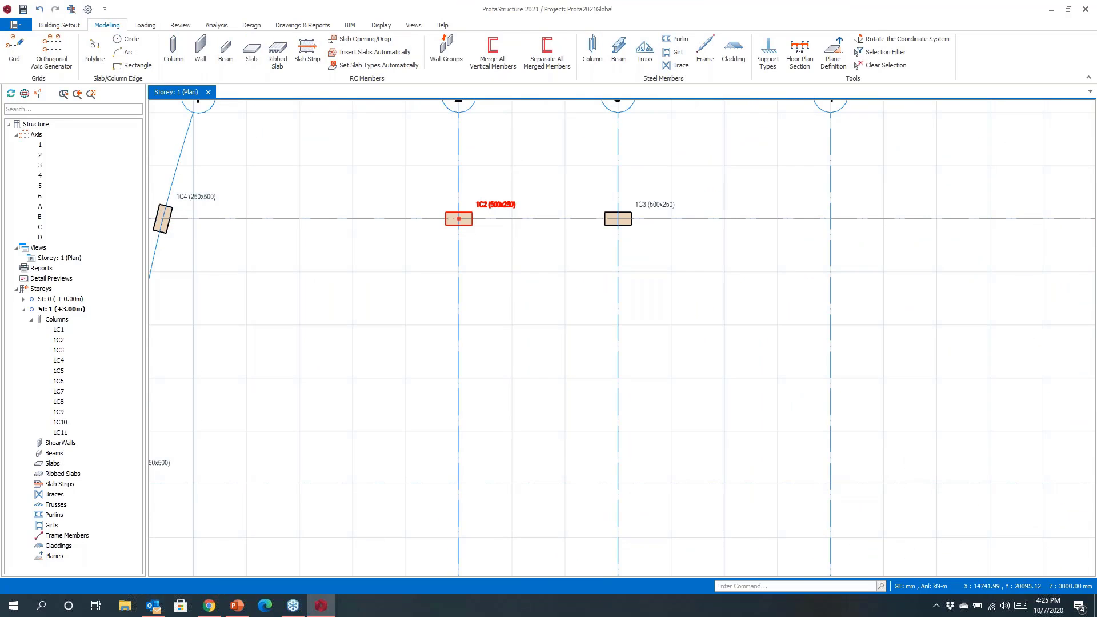
click(450, 217)
right_click(448, 216)
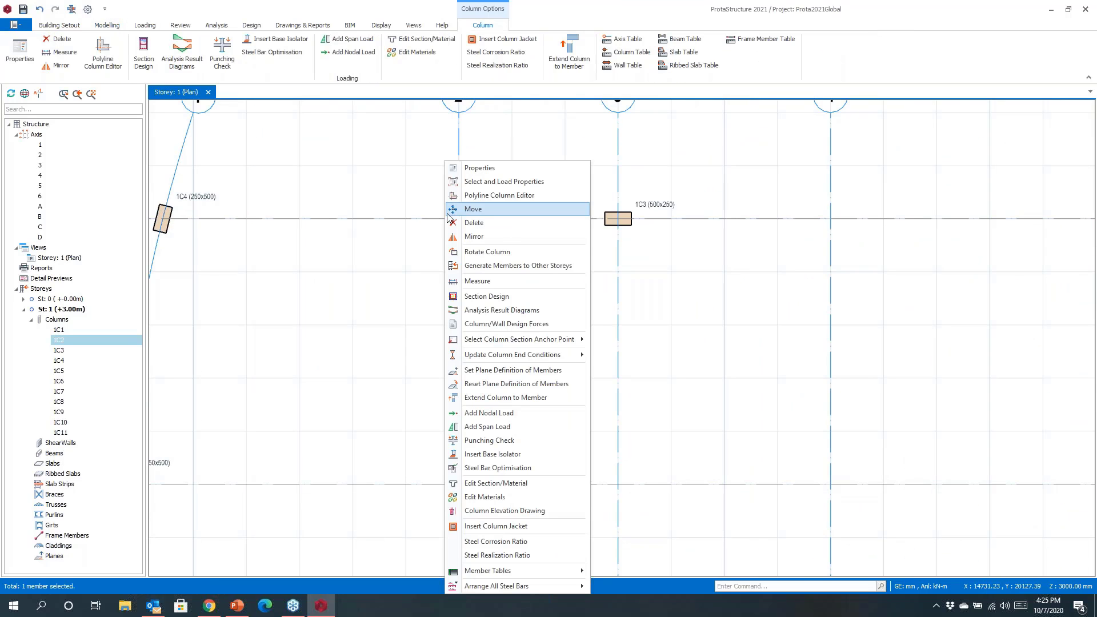
click(479, 252)
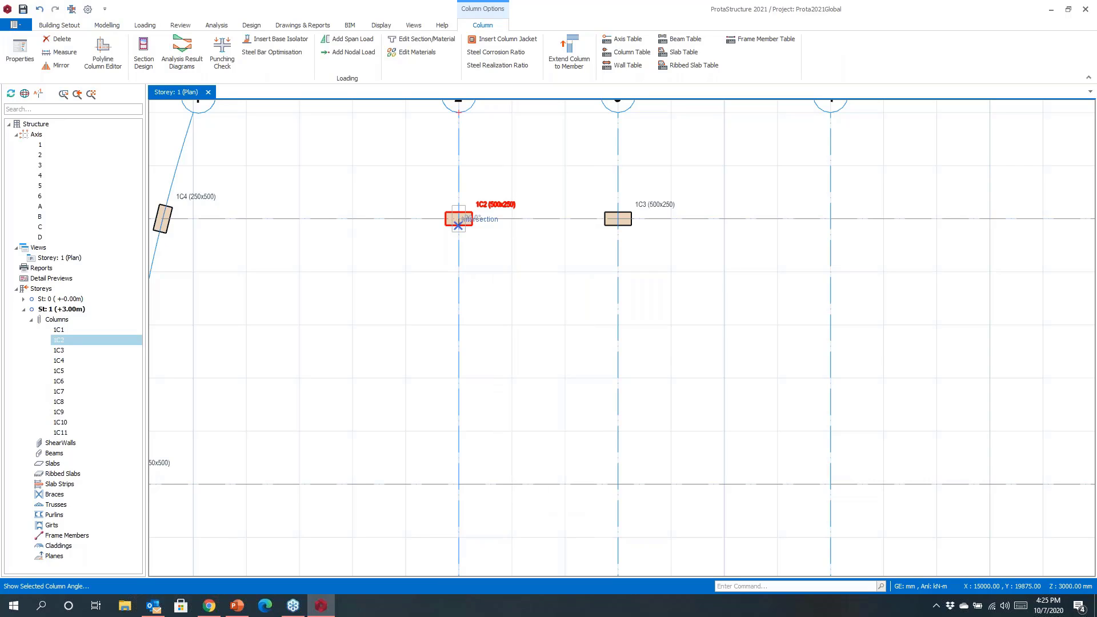
scroll(458, 225, up, 2)
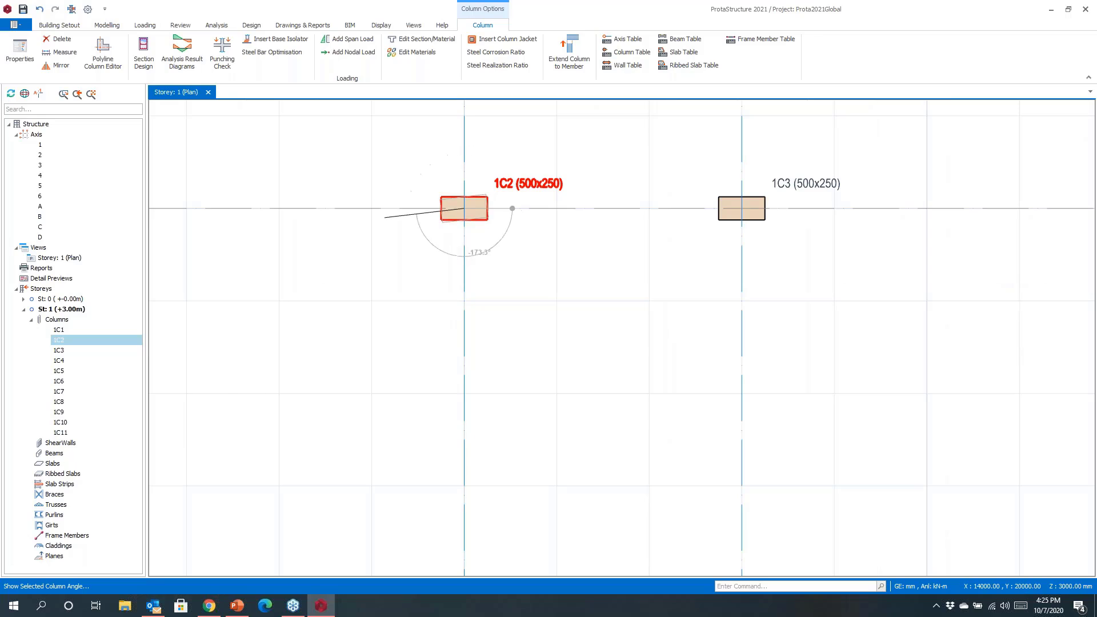
click(464, 112)
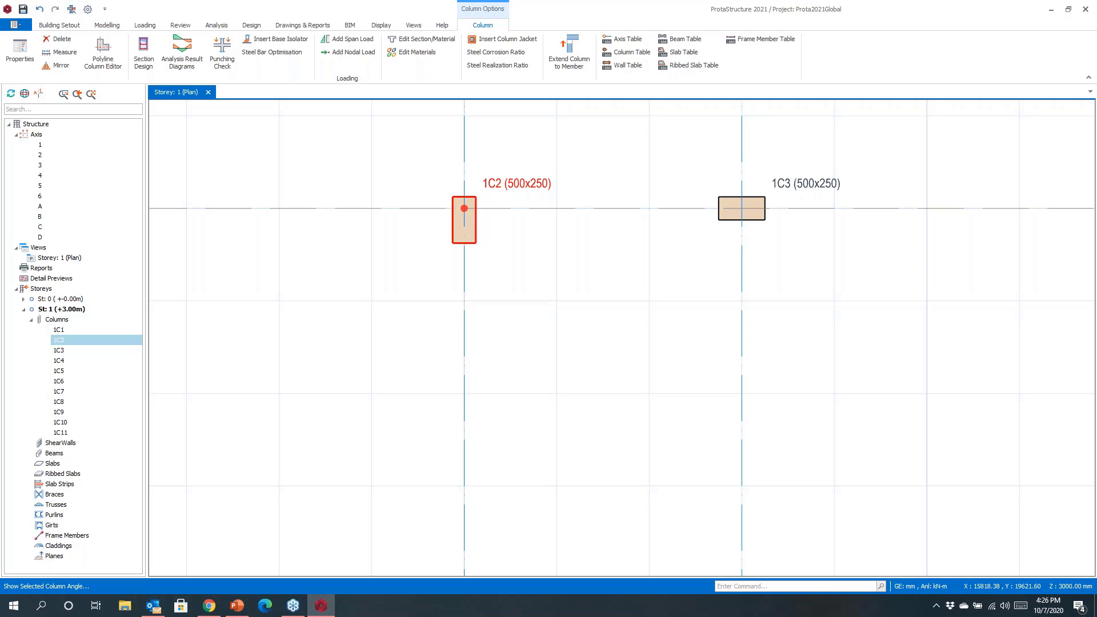
key(Escape)
Step: Insert 250 mm shear walls forming a C-shape along axis C, axis 2 and axis B, between axes 2 and 3
scroll(572, 313, down, 10)
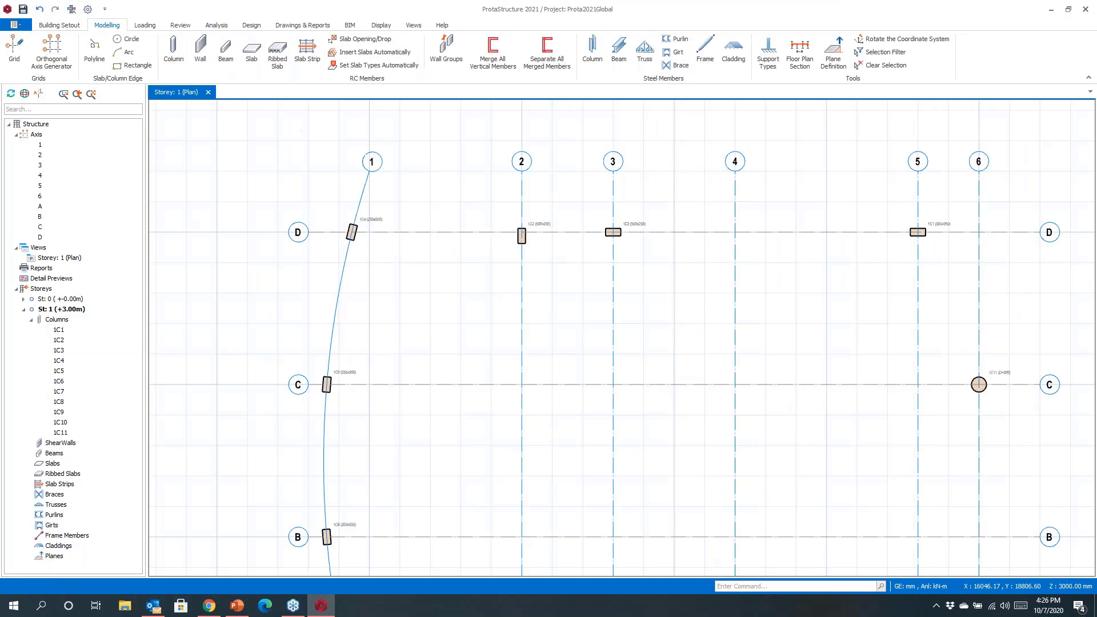
scroll(569, 343, down, 1)
middle_drag(600, 366, 564, 272)
scroll(564, 272, up, 2)
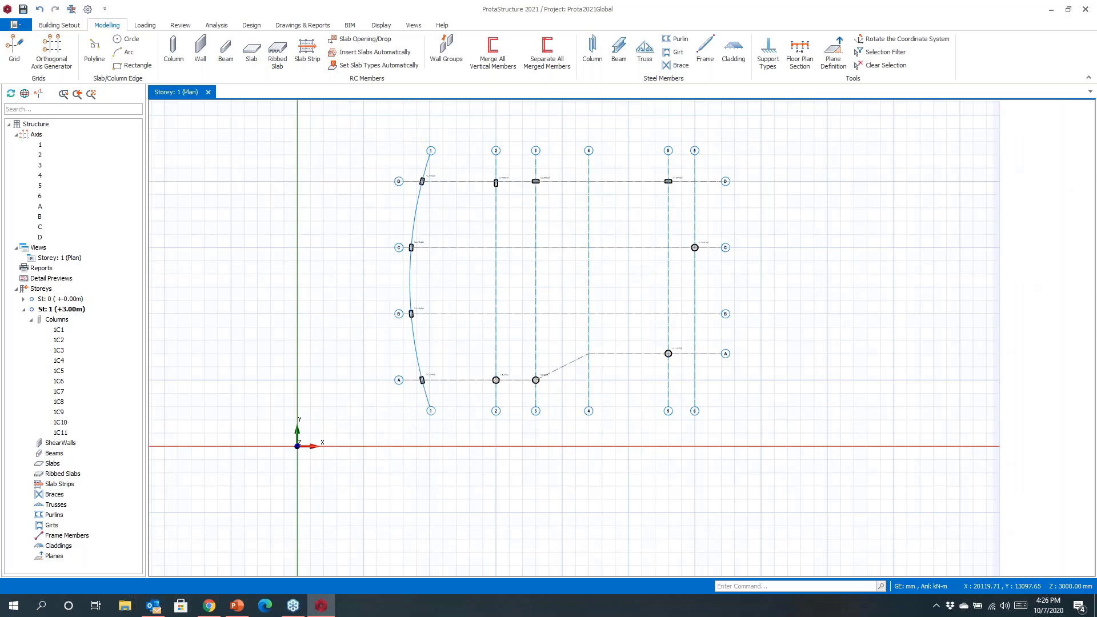
scroll(564, 270, up, 1)
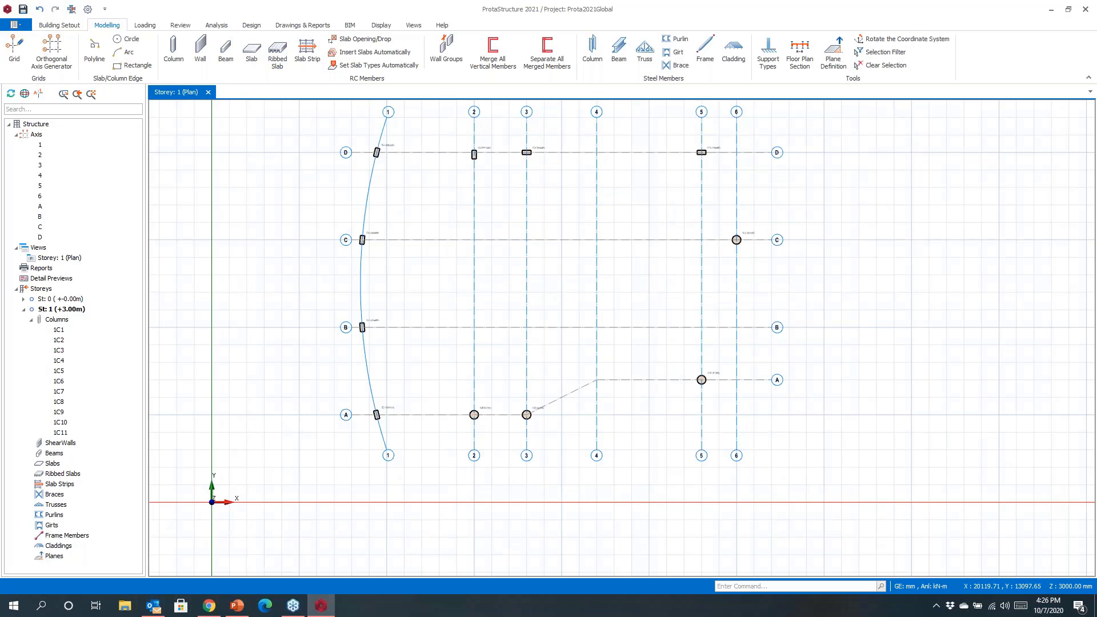
click(200, 48)
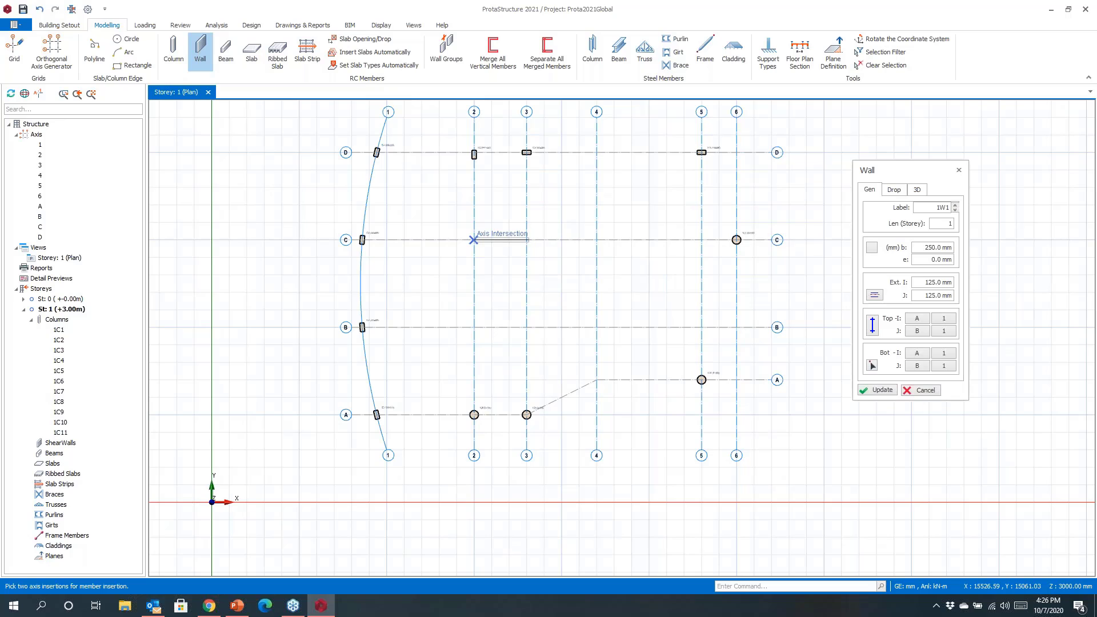
click(474, 240)
click(474, 240)
click(474, 327)
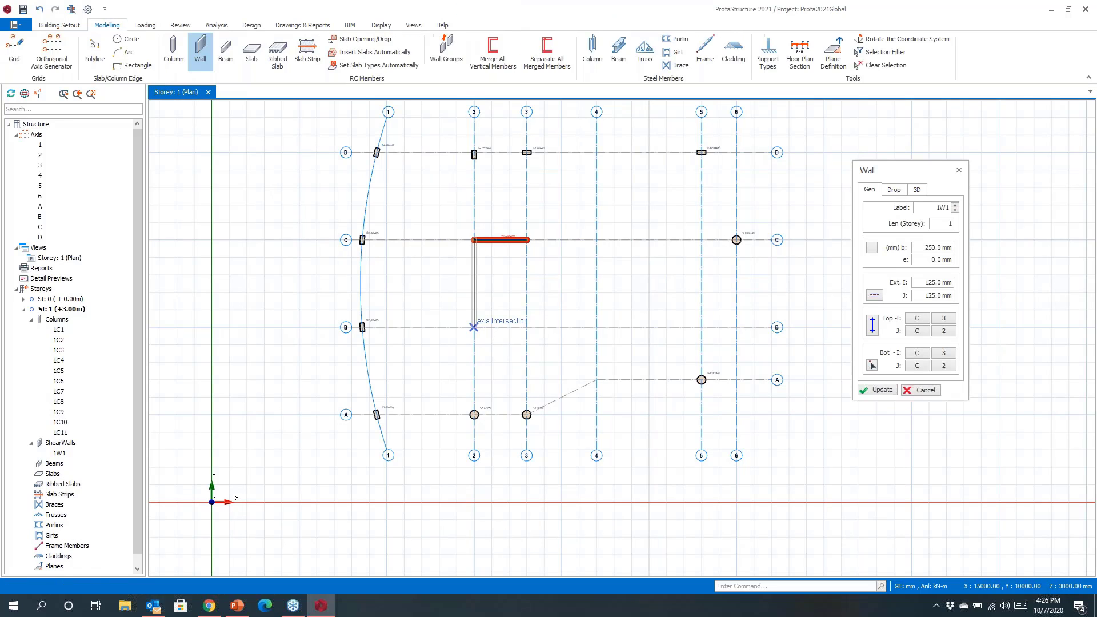
click(527, 328)
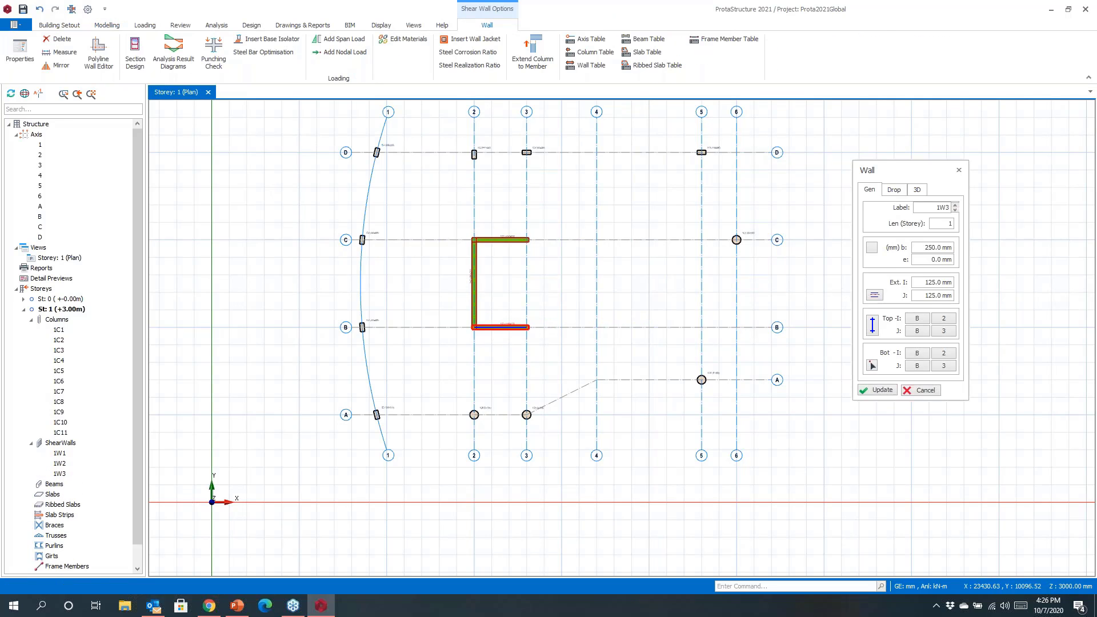
Step: Insert a shear wall on axis 4 from axis B to axis C and finish placing walls
click(597, 327)
click(597, 240)
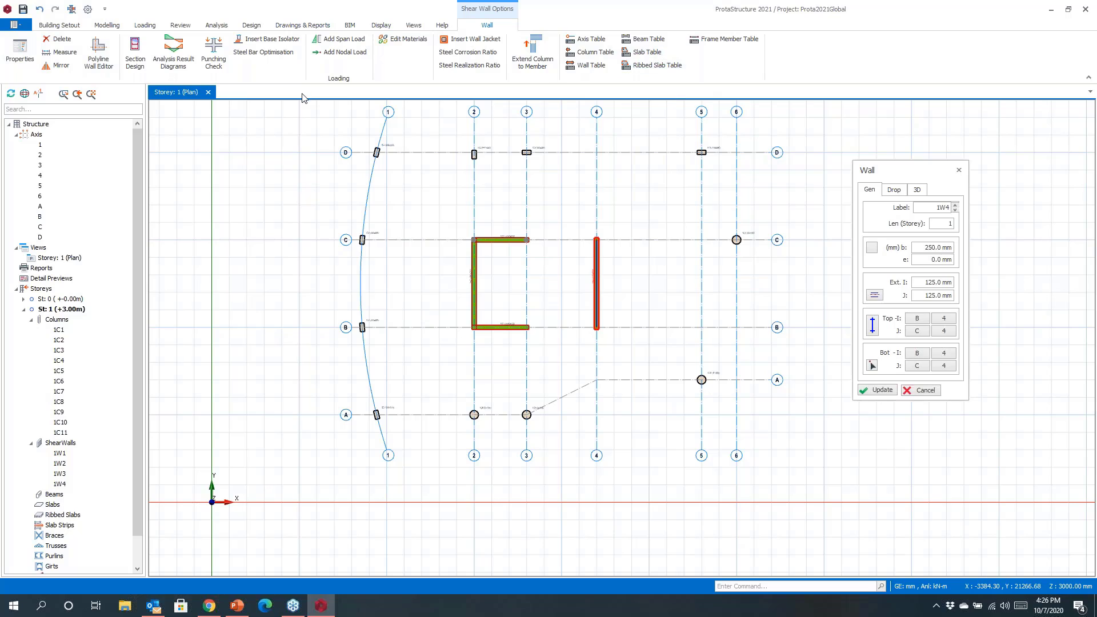
key(Escape)
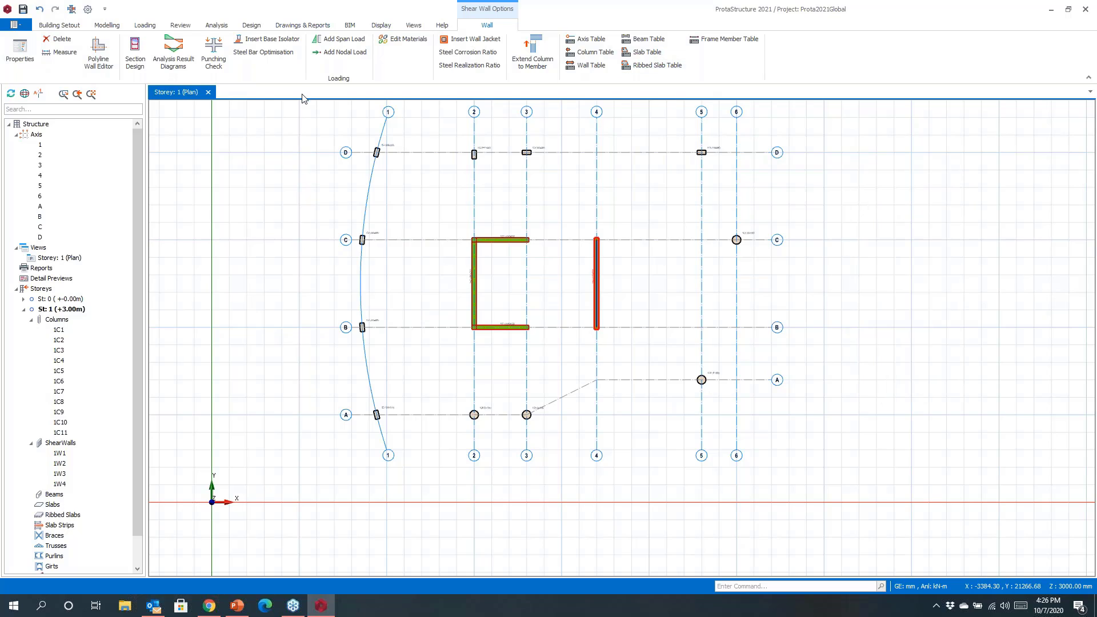
Step: Set the beam depth h to 650 mm and insert beams along axis D between the columns from axis 1 to axis 5
click(228, 54)
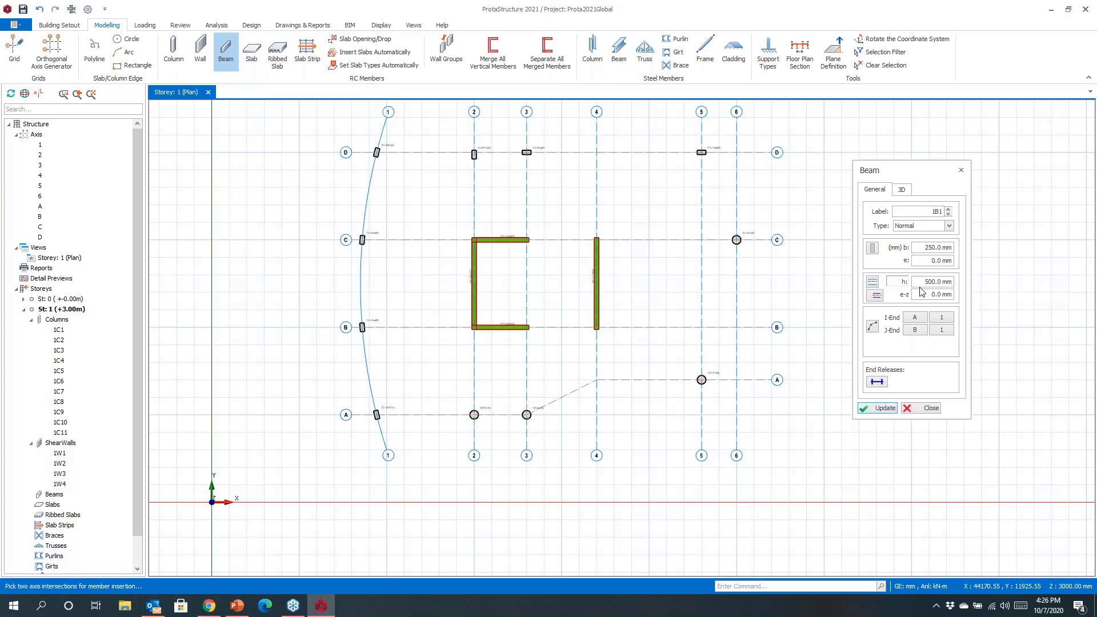
drag(926, 282, 951, 284)
text(6)
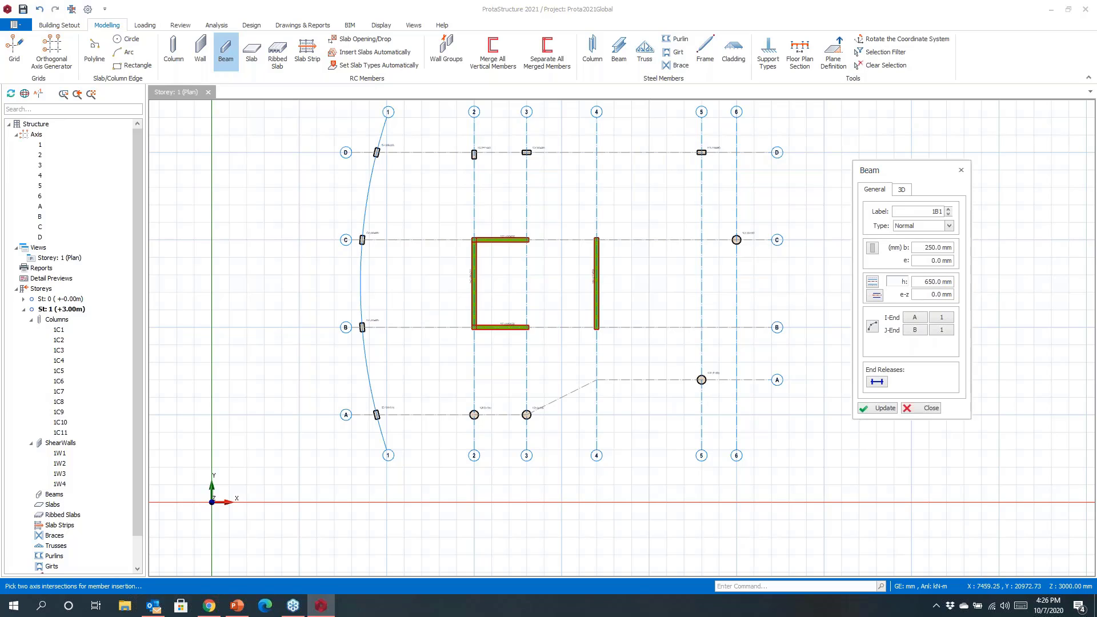
drag(343, 135, 712, 177)
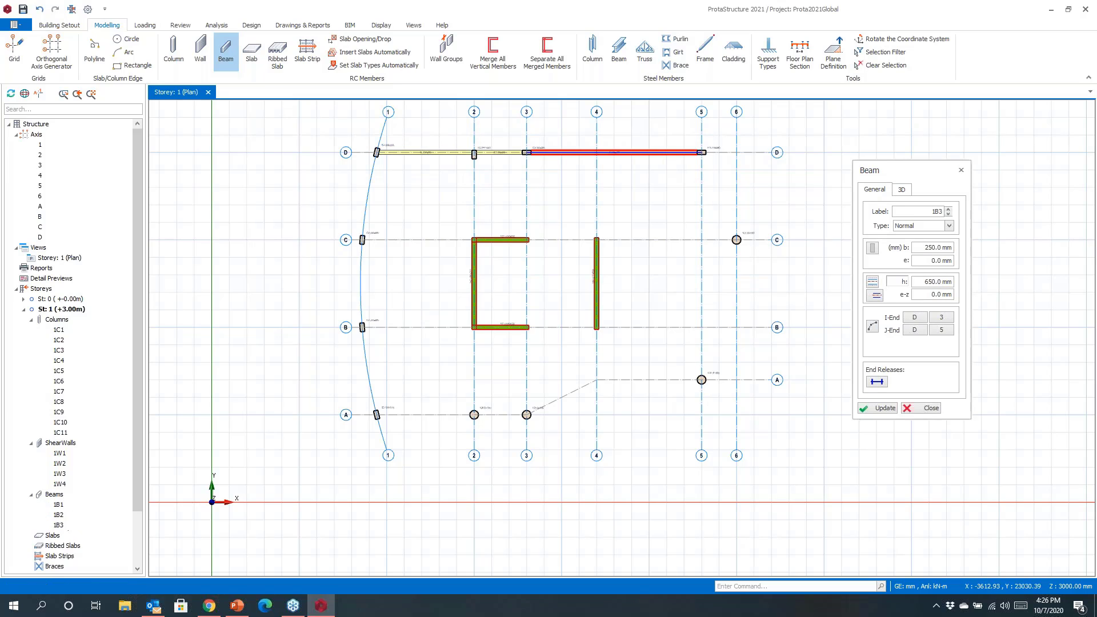
Step: Insert the perimeter beams along curved axis 1 and axis A up to axis 5, and a slanted beam from A/5 to C/6
drag(326, 125, 526, 415)
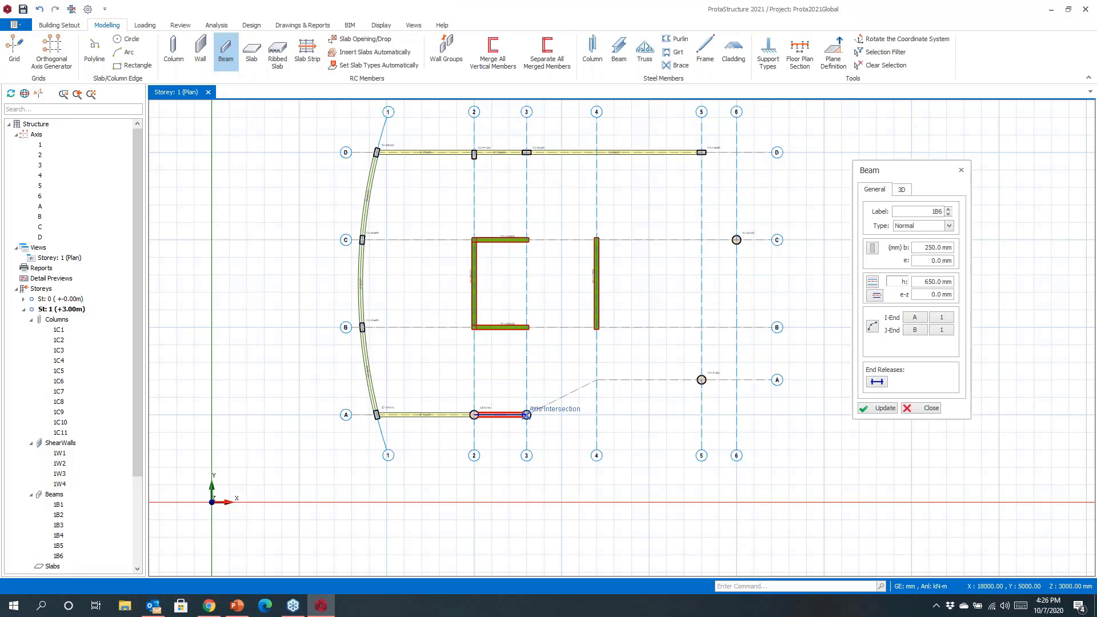
click(702, 380)
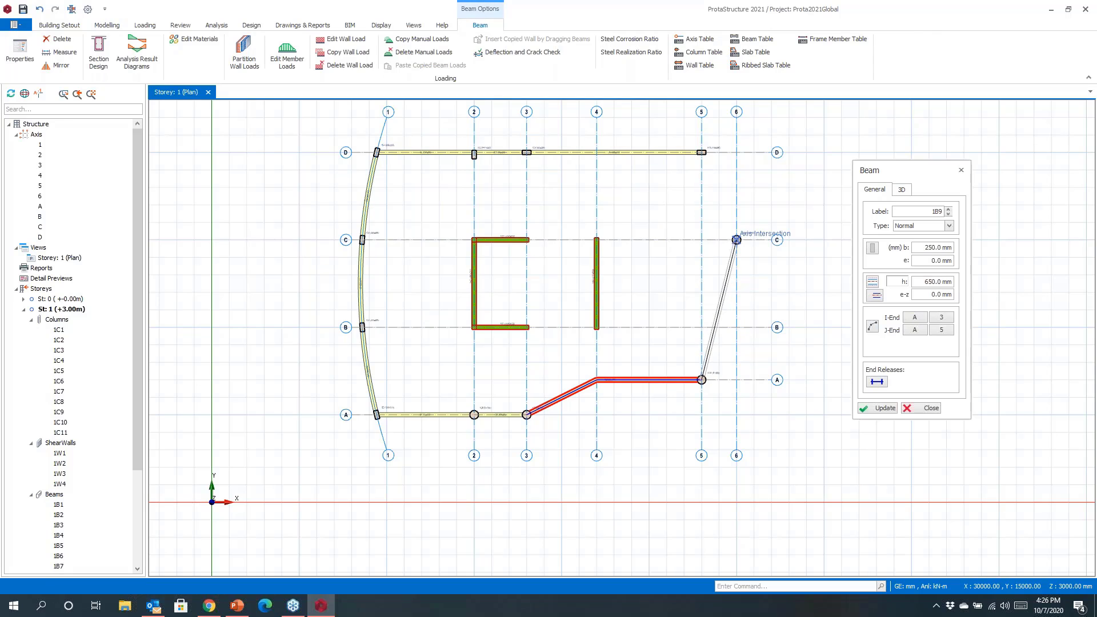
click(737, 239)
Step: Insert an outward-curving beam from the column at C/6 to the column at D/5
scroll(729, 185, up, 3)
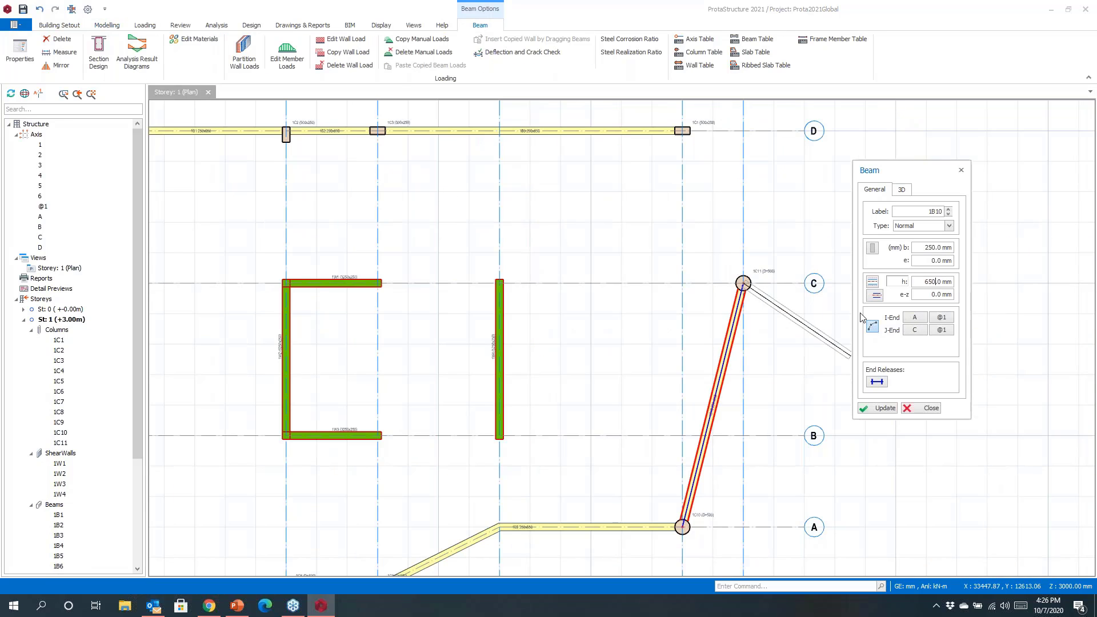
click(682, 131)
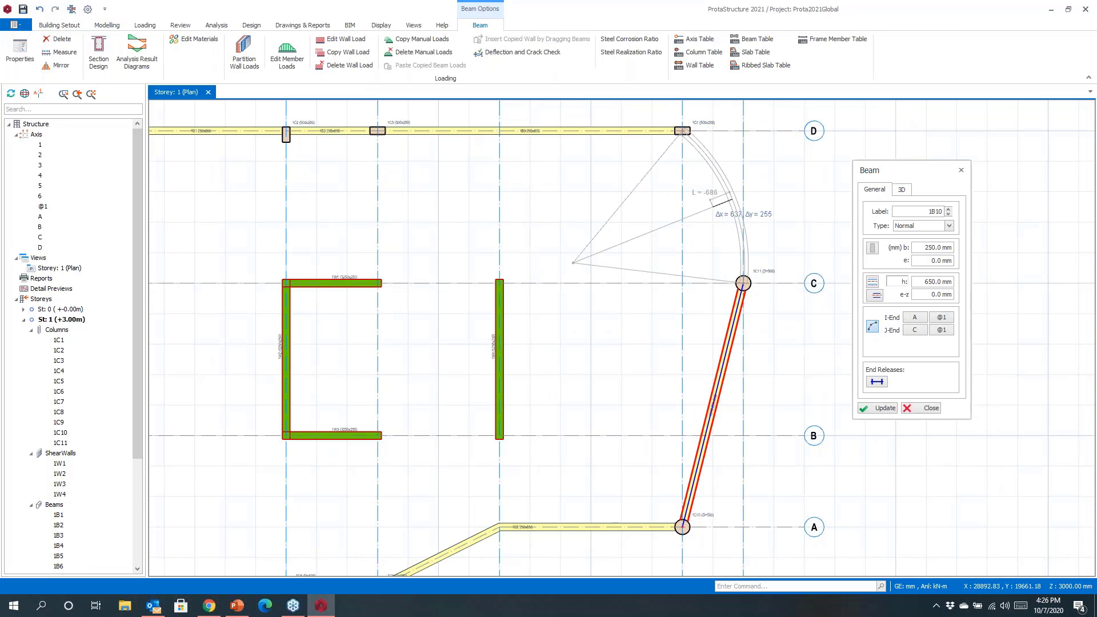
click(730, 200)
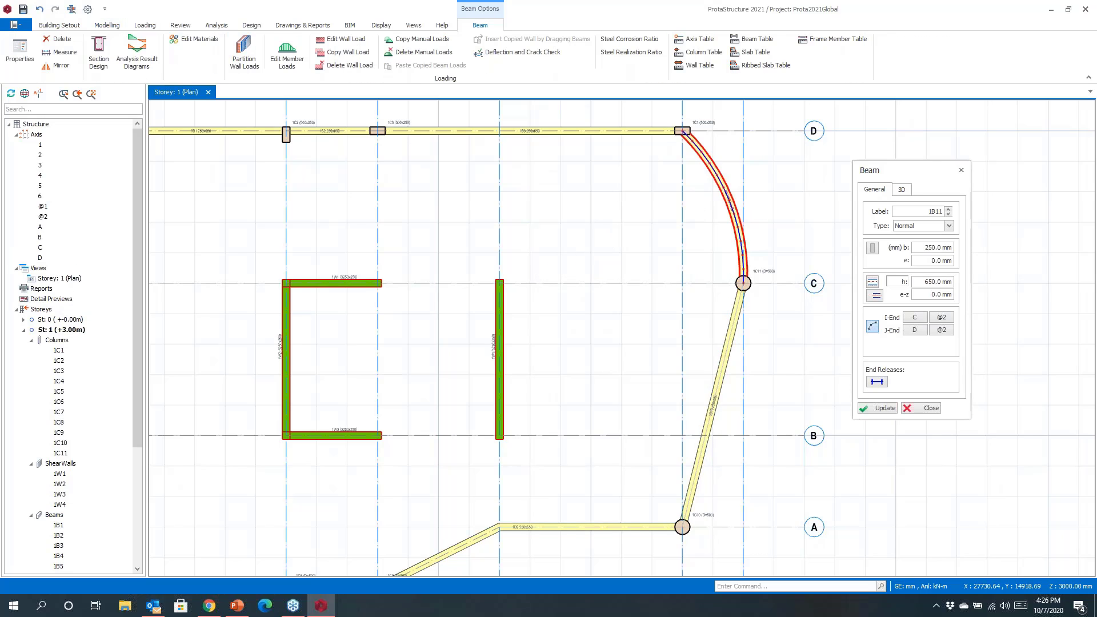
Step: Switch off curved beam mode and insert interior beams on axes 2, 3 and 4 and between the walls on B and C, without splitting at supporting spans
scroll(674, 281, down, 2)
scroll(709, 320, up, 1)
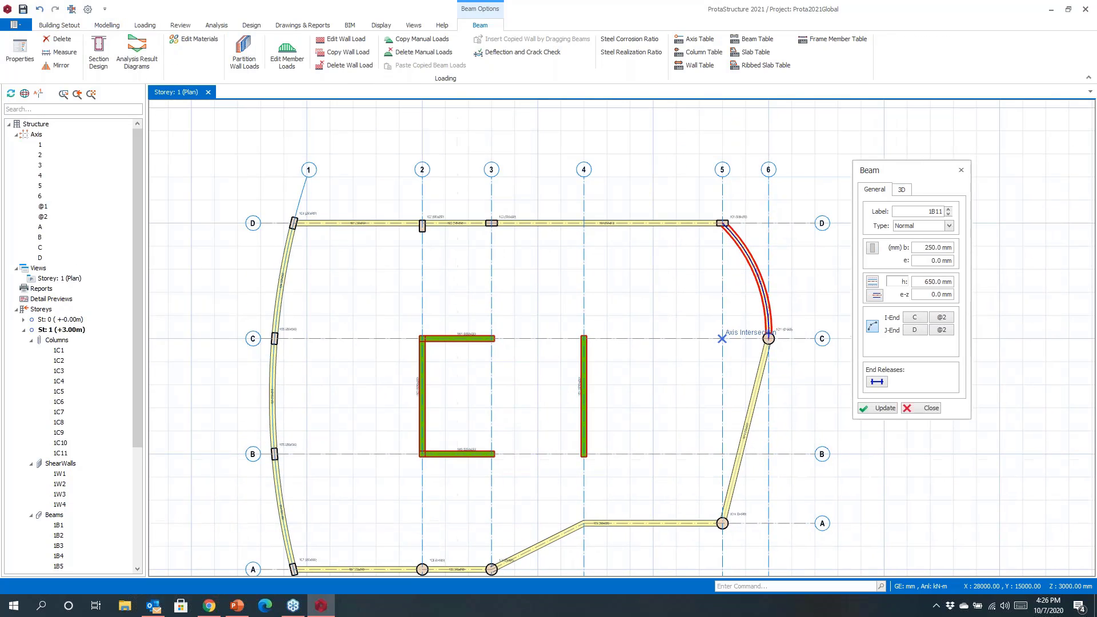
click(870, 331)
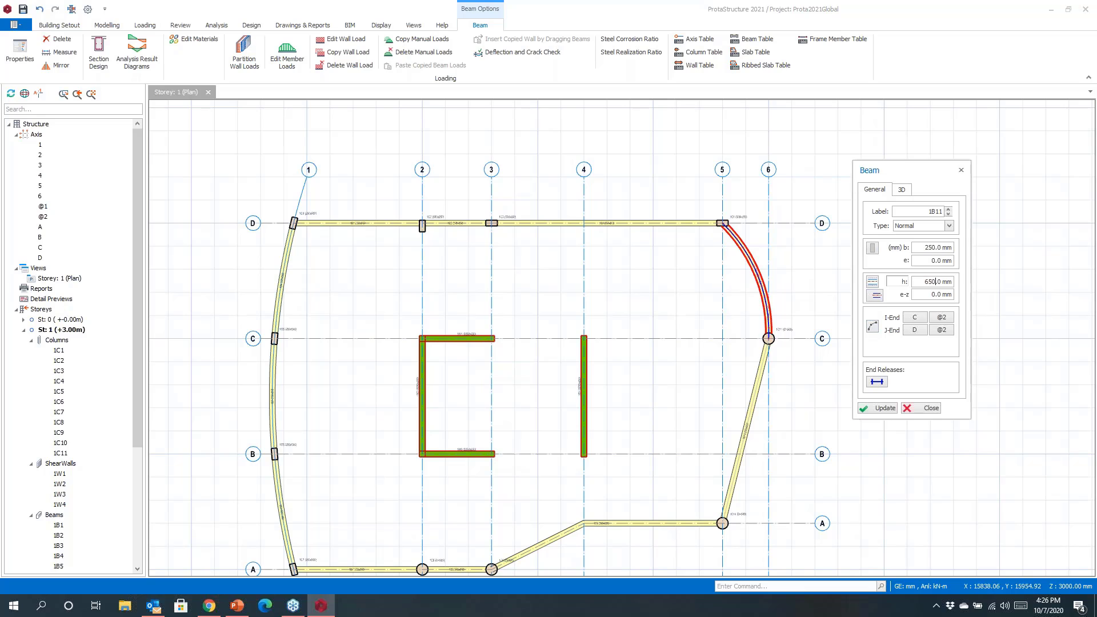
scroll(398, 198, down, 1)
drag(398, 198, 574, 508)
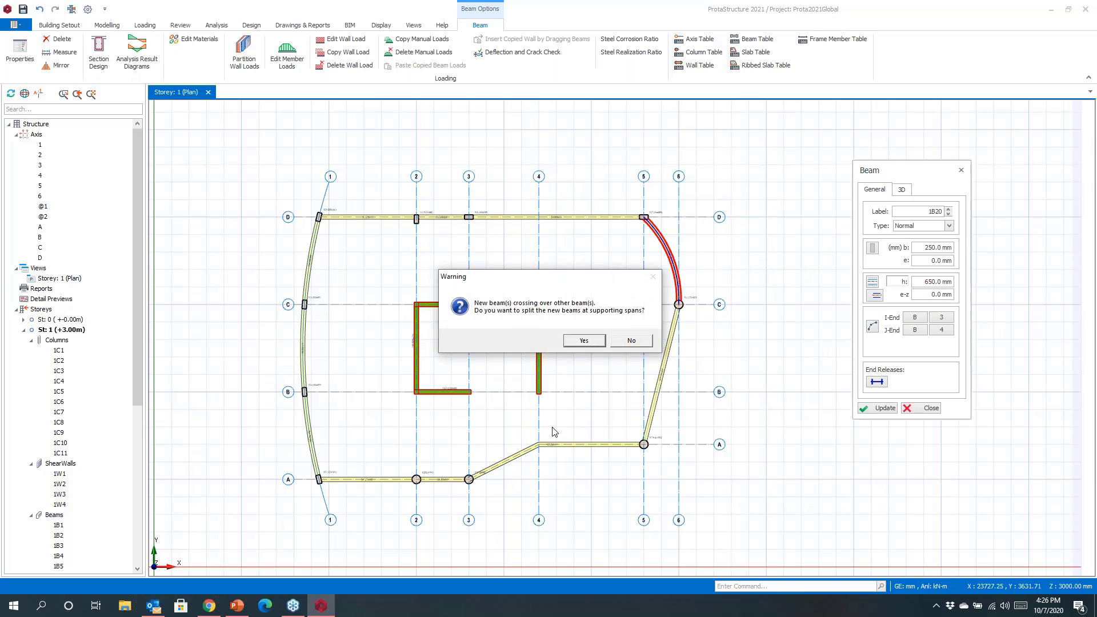
click(630, 341)
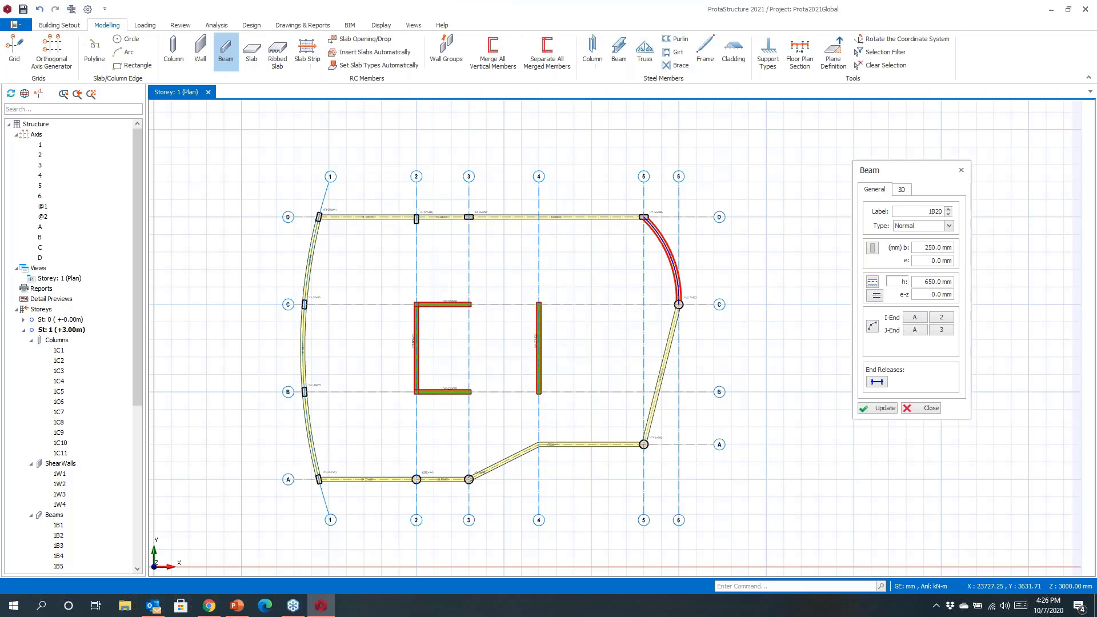
Step: Insert beams along axis C from axis 1 to axis 6, and along axis B from axis 1 to the slanted perimeter beam
click(305, 304)
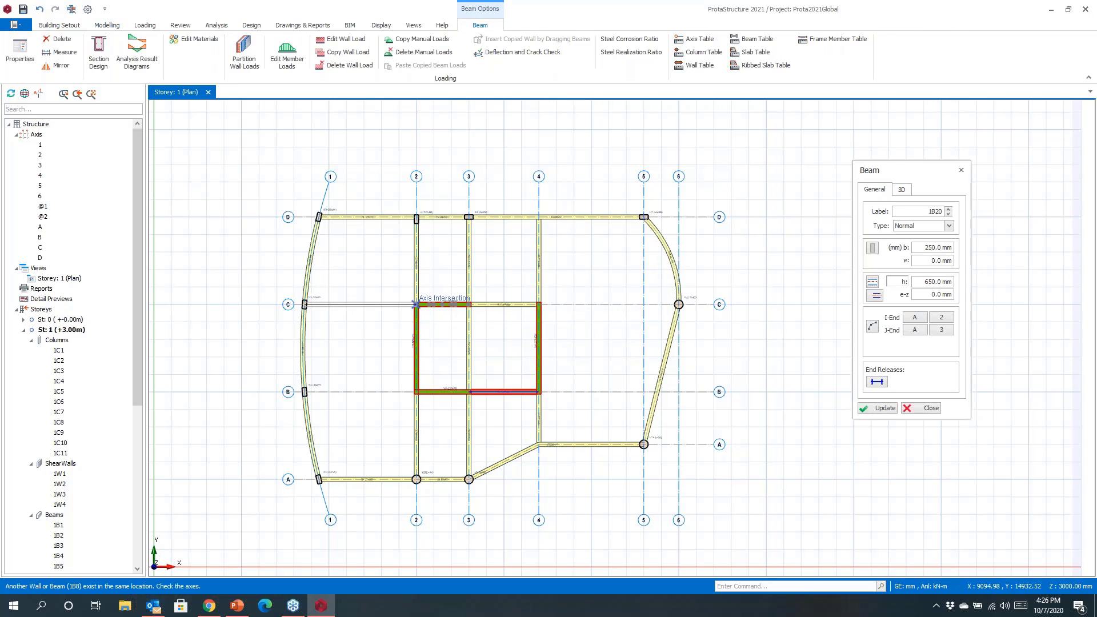
click(679, 304)
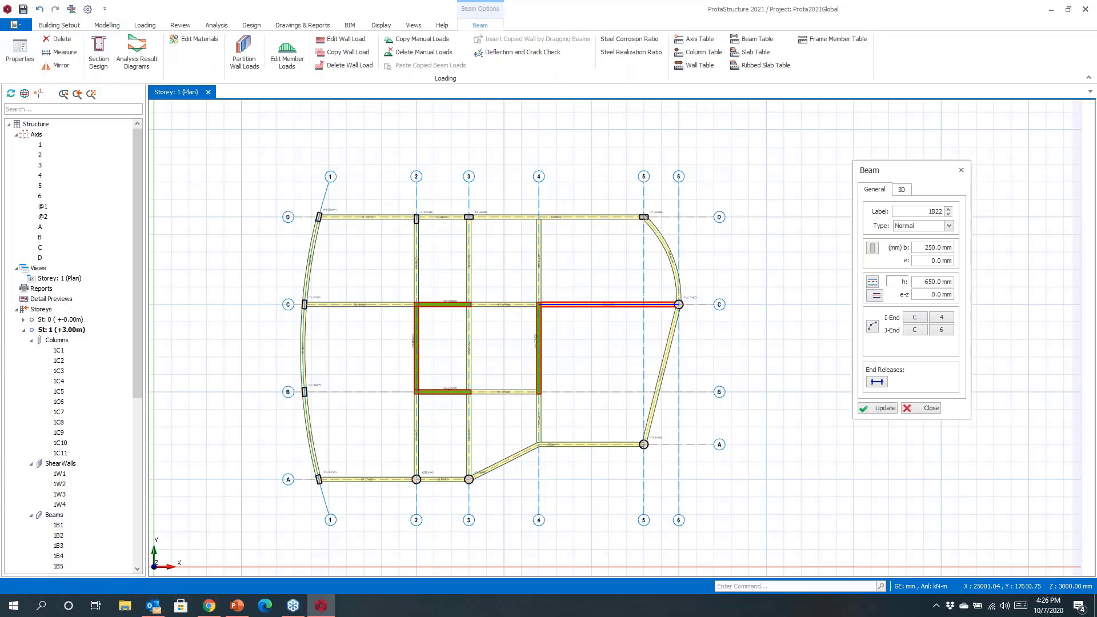
click(306, 392)
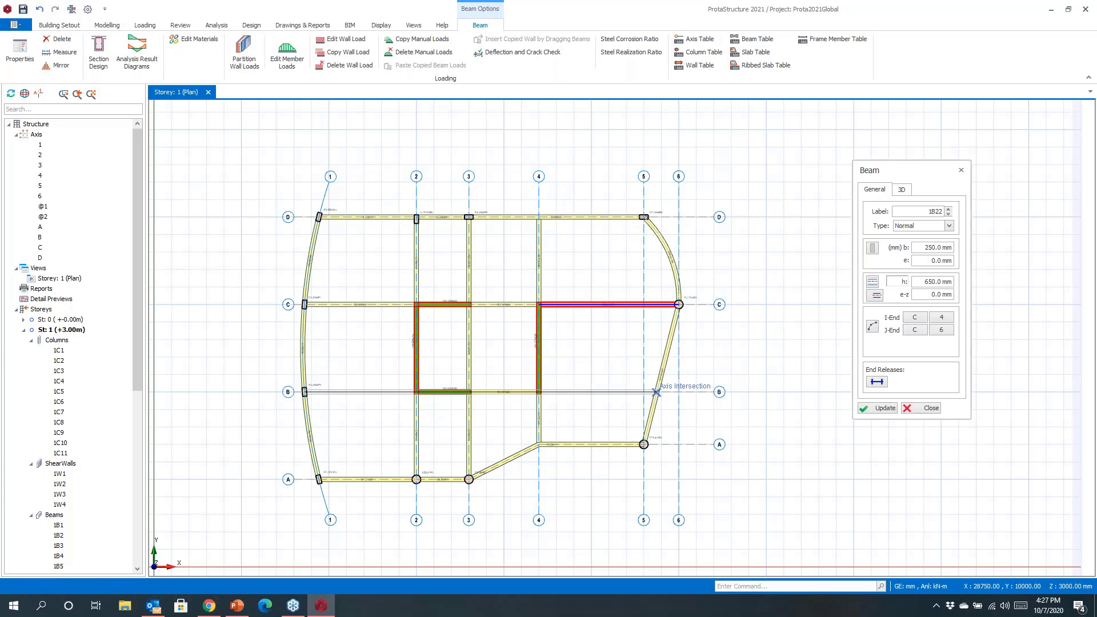
click(656, 392)
key(Escape)
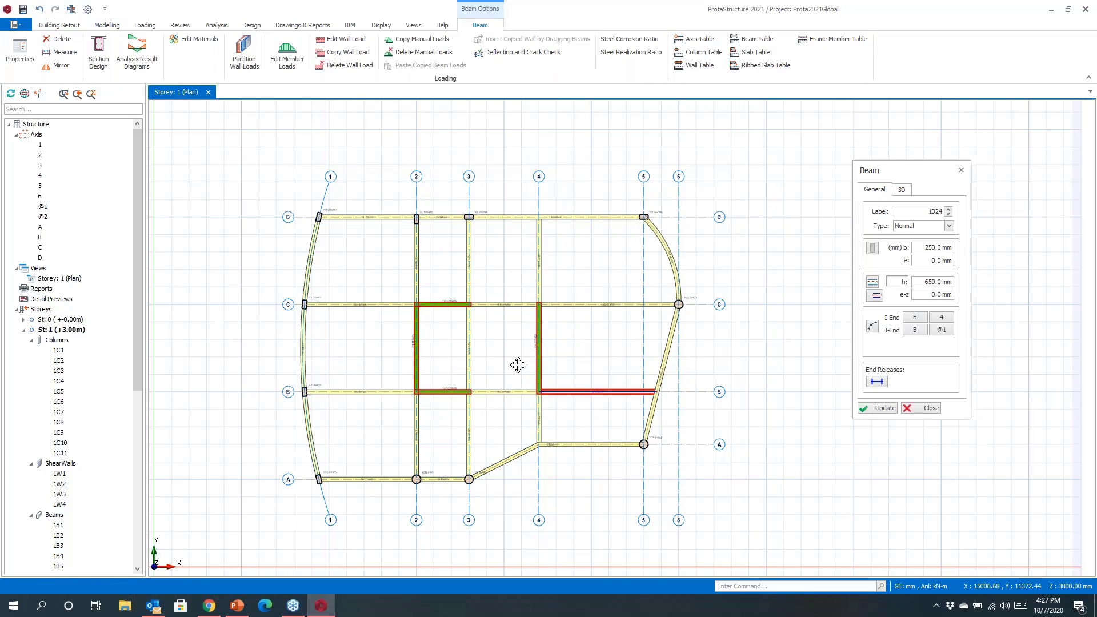
Step: Insert a secondary beam between the axis B and C beams at mid-span of axes 1 and 2, and another from its midpoint to the axis 2 wall
scroll(514, 363, up, 2)
click(510, 395)
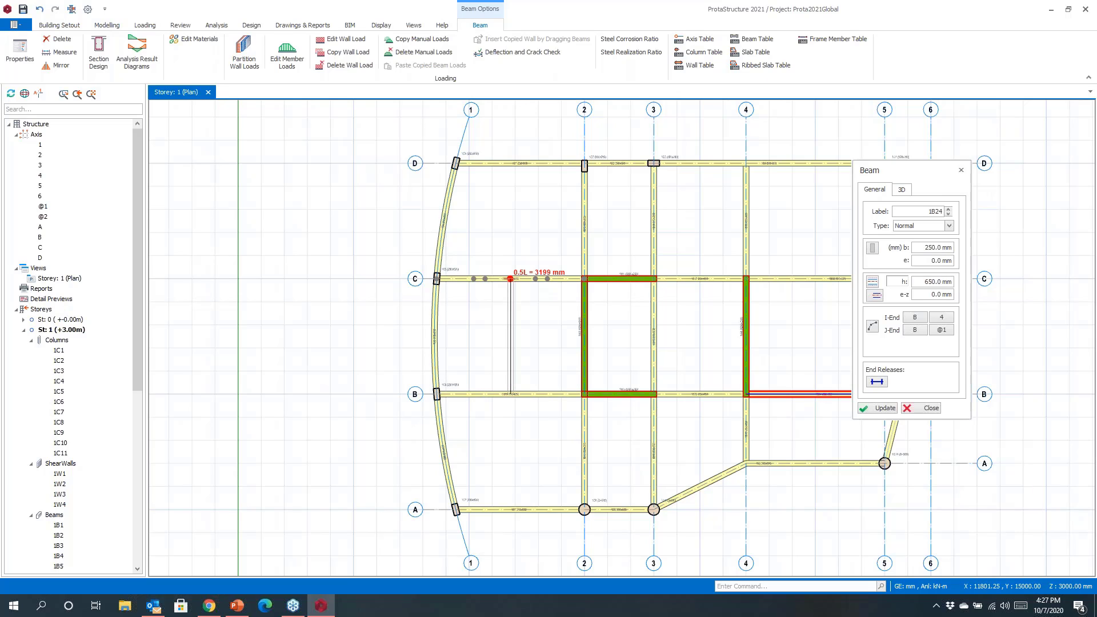
click(510, 279)
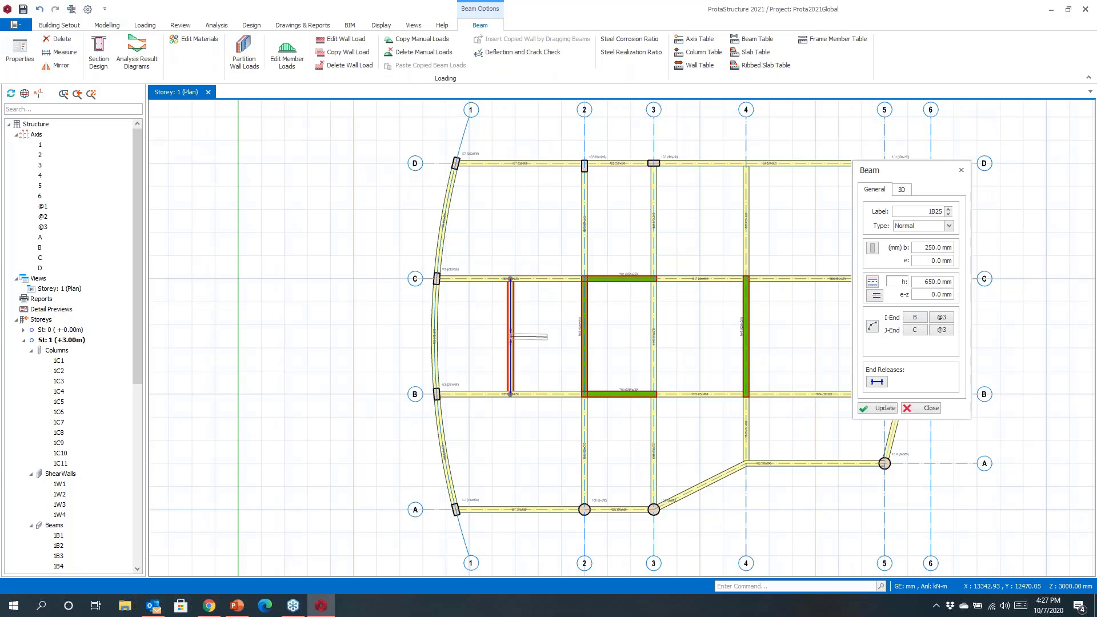
click(510, 336)
click(584, 337)
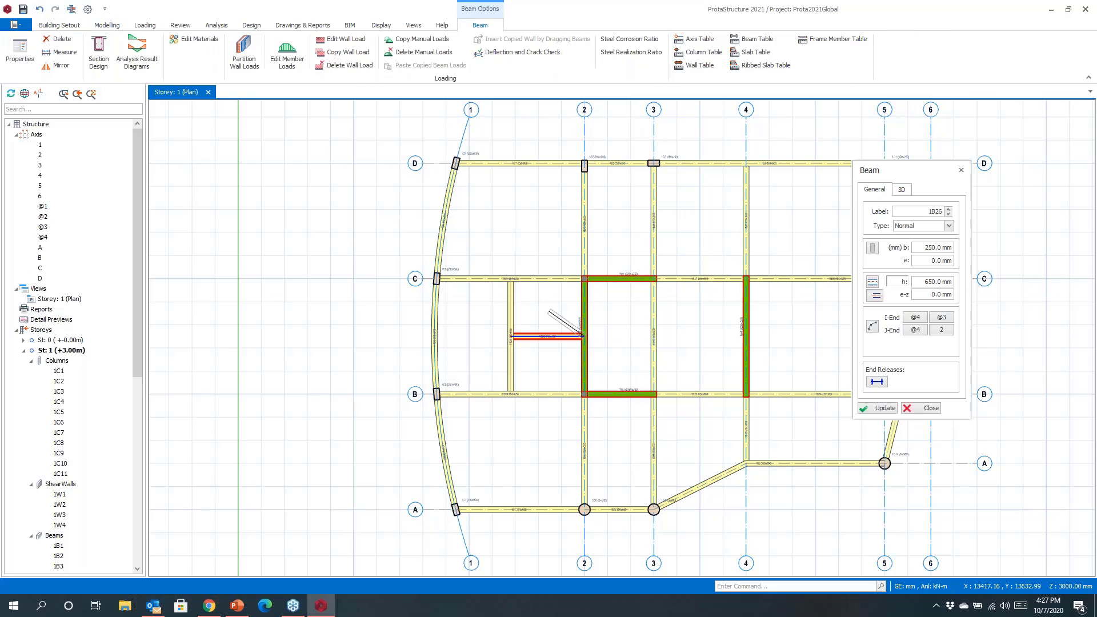
Step: Insert a secondary beam from 1234 mm along the short beam beside the axis 2 wall, perpendicular to axis C, with -75 mm eccentricity
middle_drag(543, 316, 536, 300)
key(Escape)
scroll(537, 291, up, 3)
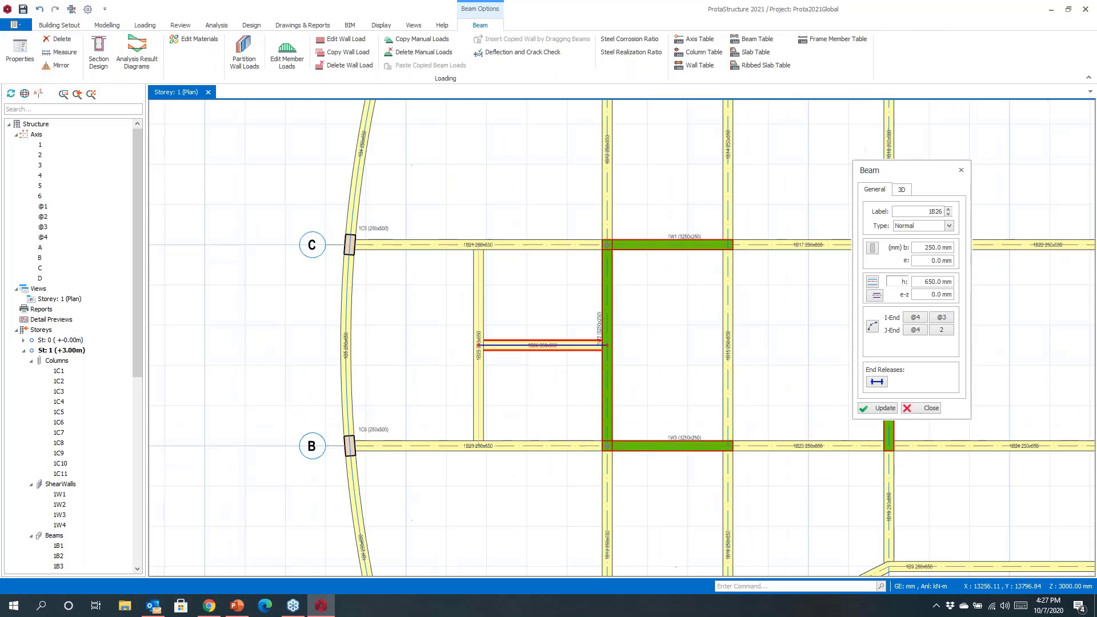
click(516, 361)
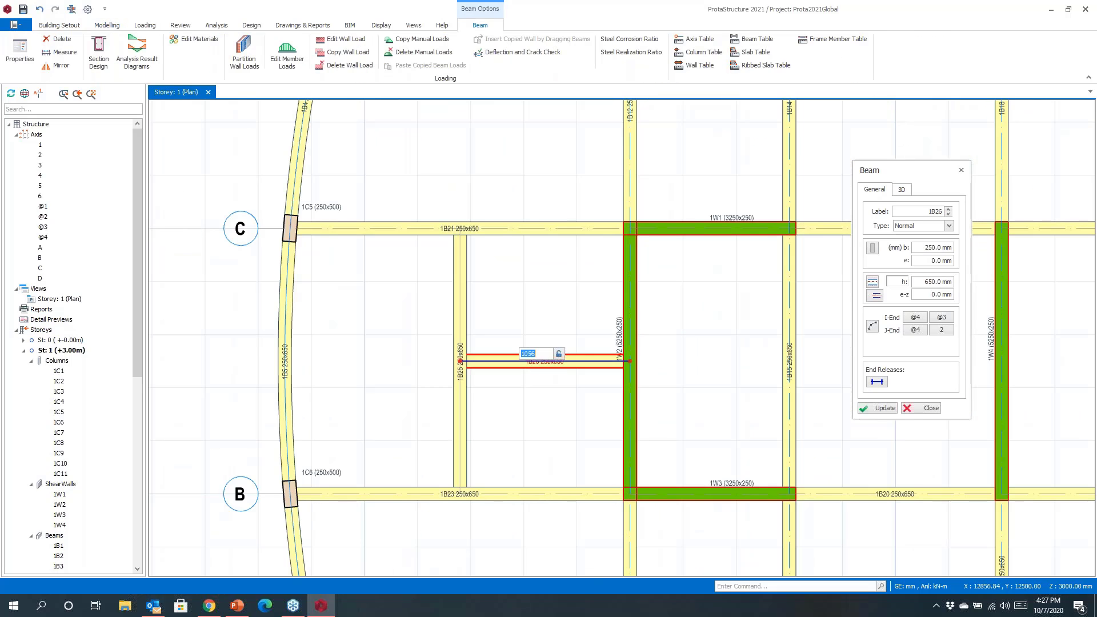
text(1234)
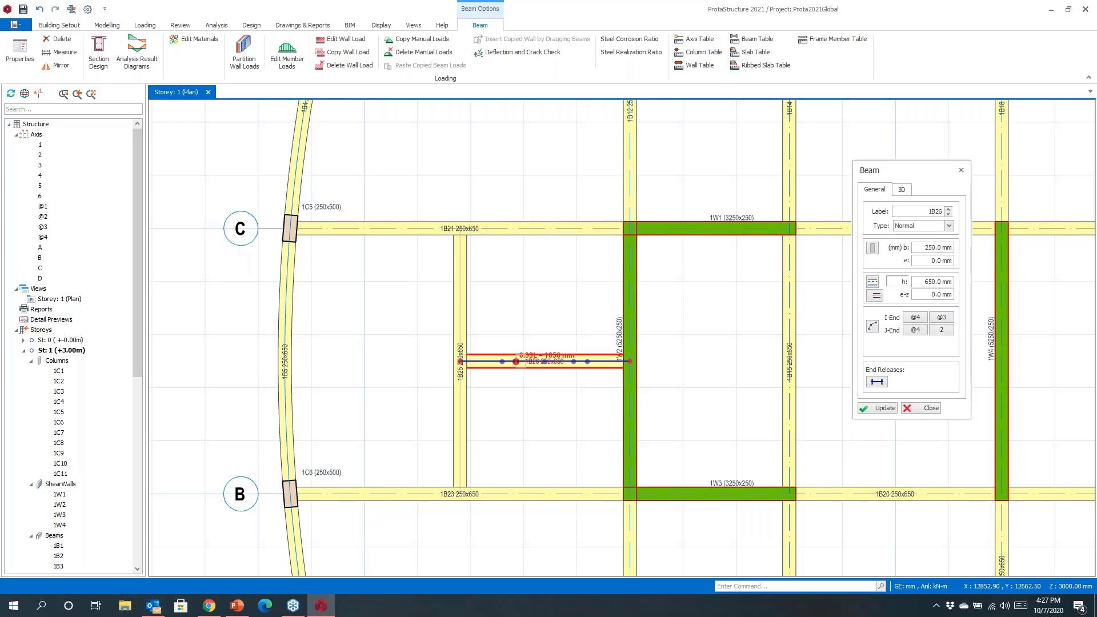
key(Return)
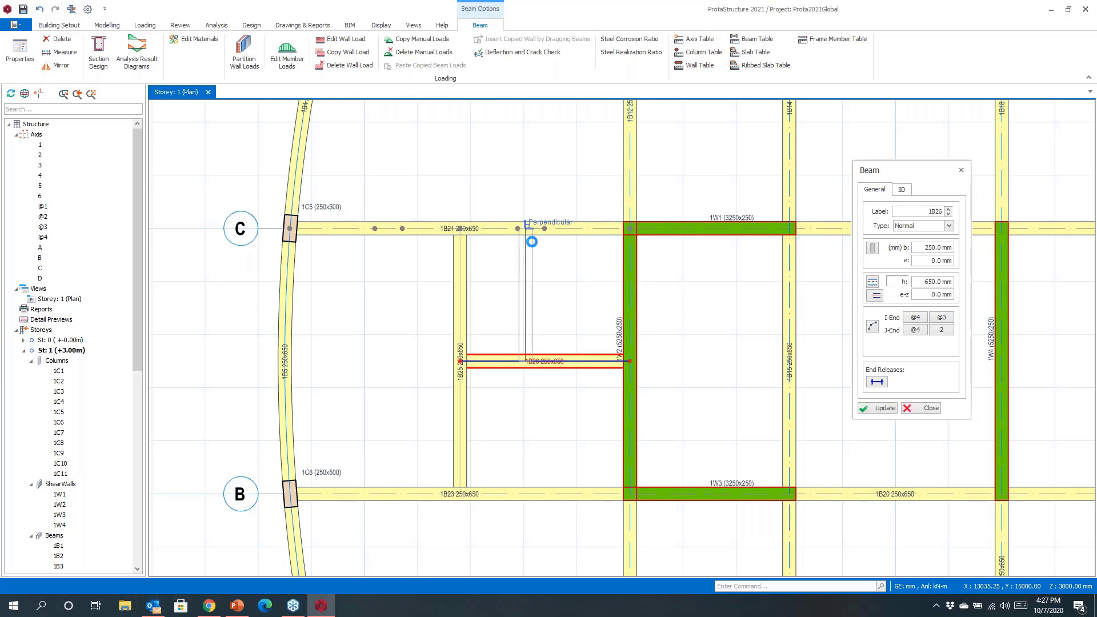
click(525, 228)
scroll(563, 267, up, 2)
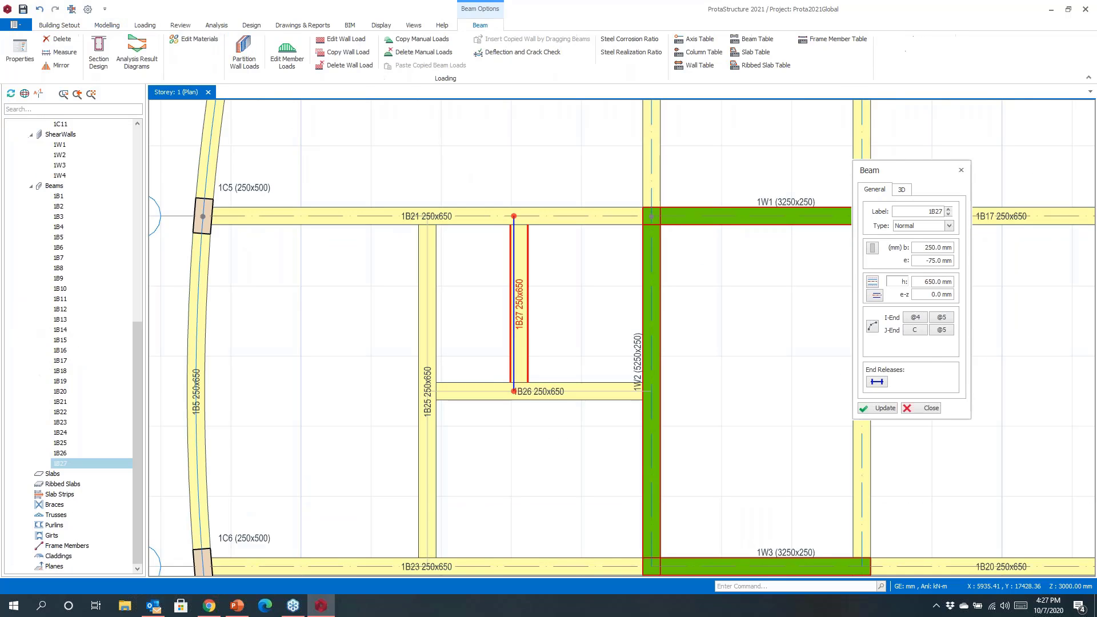
key(Escape)
scroll(557, 269, down, 2)
scroll(642, 370, down, 1)
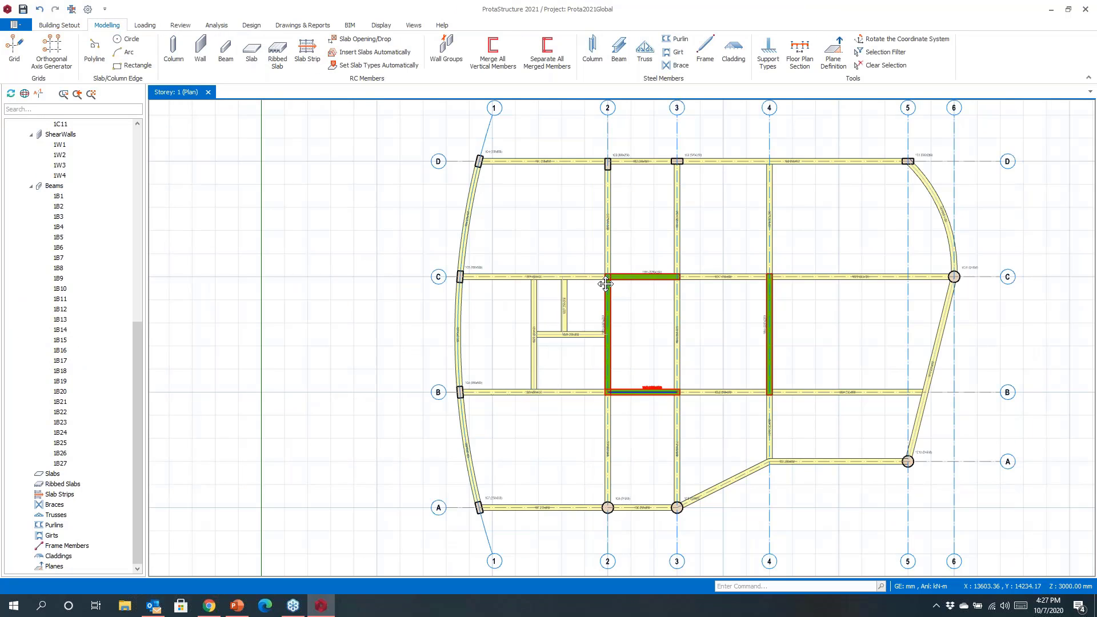
Step: Shift the round columns at A/2 and A/3 together slightly toward axis B
middle_drag(645, 563, 603, 440)
scroll(604, 450, up, 3)
click(516, 296)
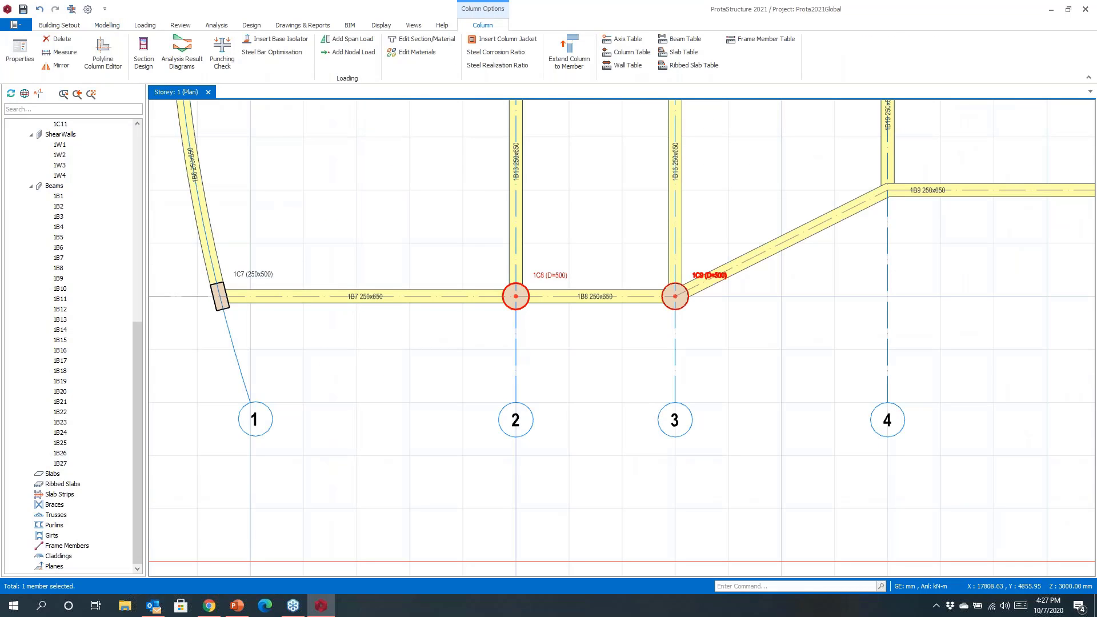
click(648, 276)
key(ctrl+Up)
key(ctrl+Up)
key(ctrl+Up)
key(ctrl+Up)
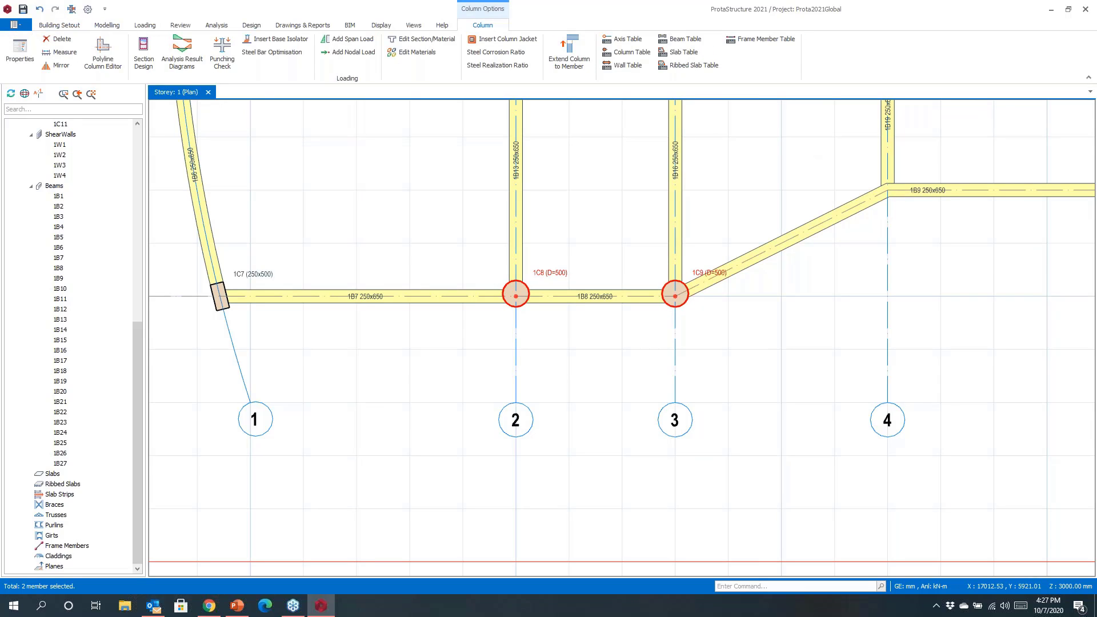
key(ctrl+Up)
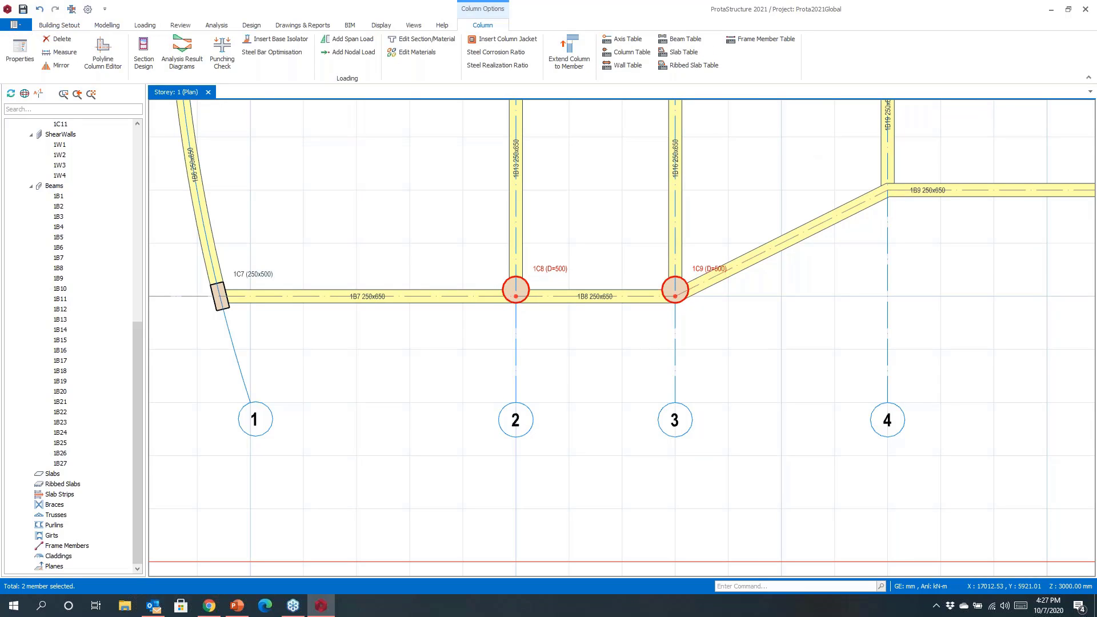
key(Escape)
Step: Start slab insertion with 200 mm thickness, a 1.5 kN/m2 Bedrooms and Dormitories imposed load, and the Room dead load
scroll(623, 361, down, 4)
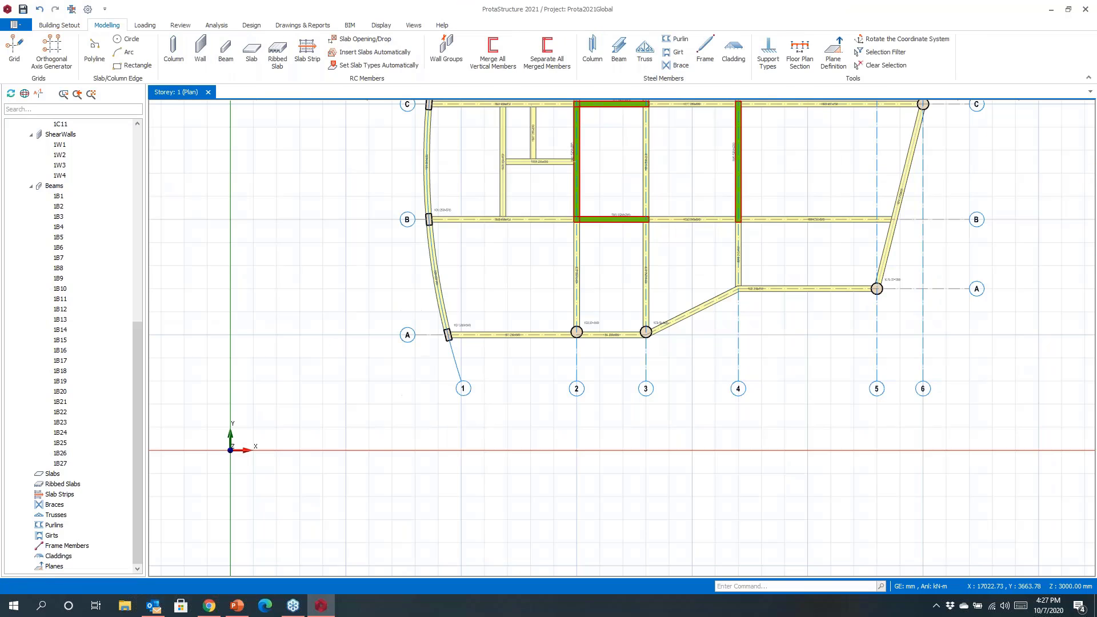
middle_drag(743, 302, 595, 459)
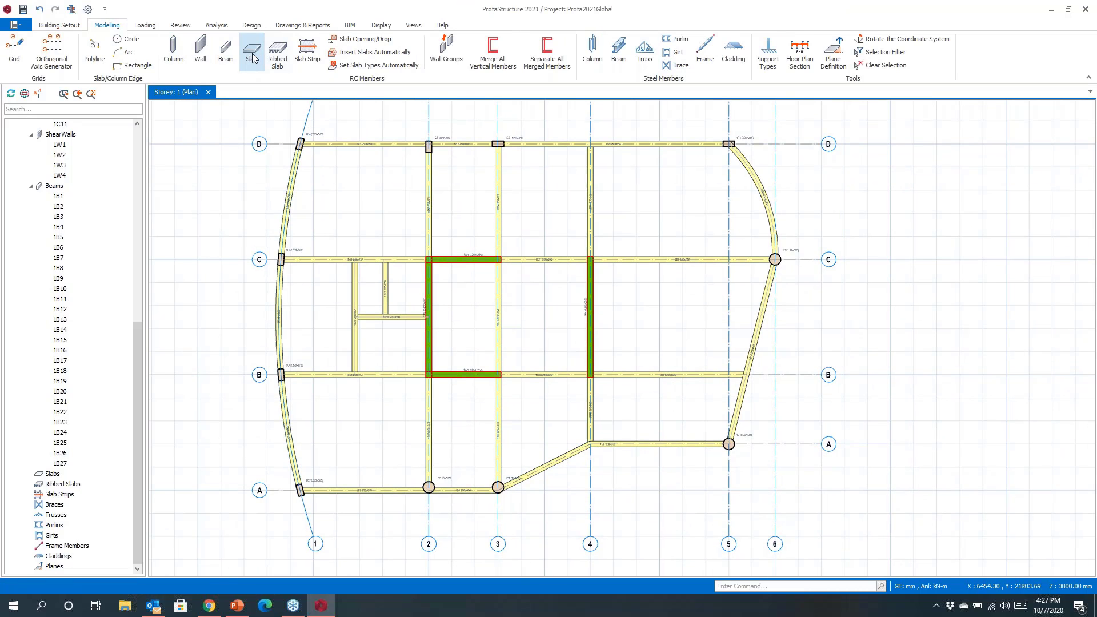
click(254, 61)
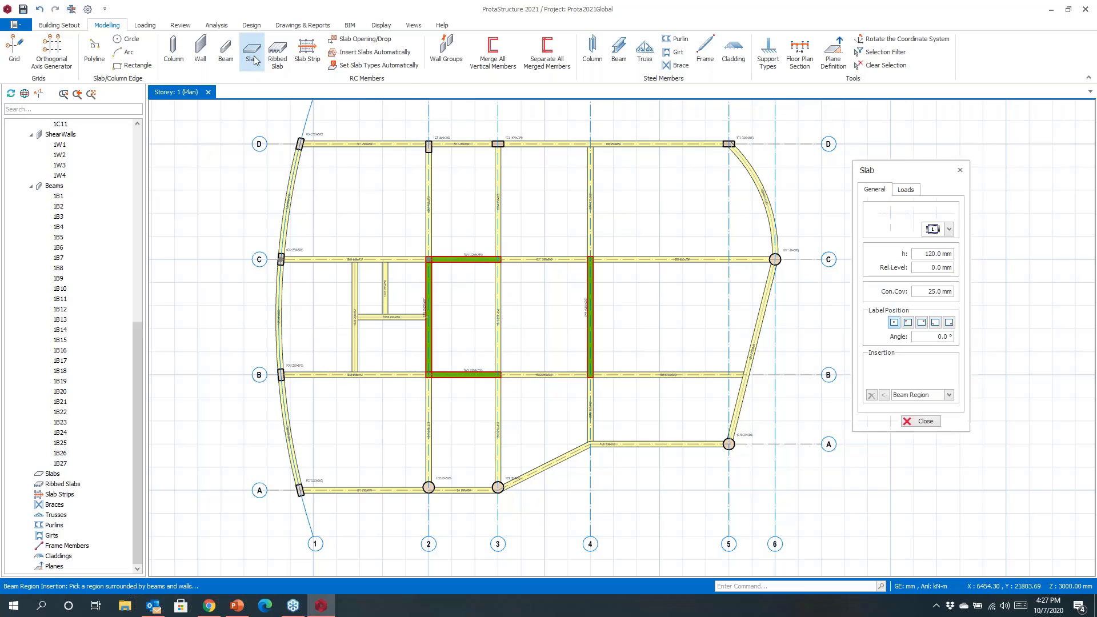
double_click(920, 252)
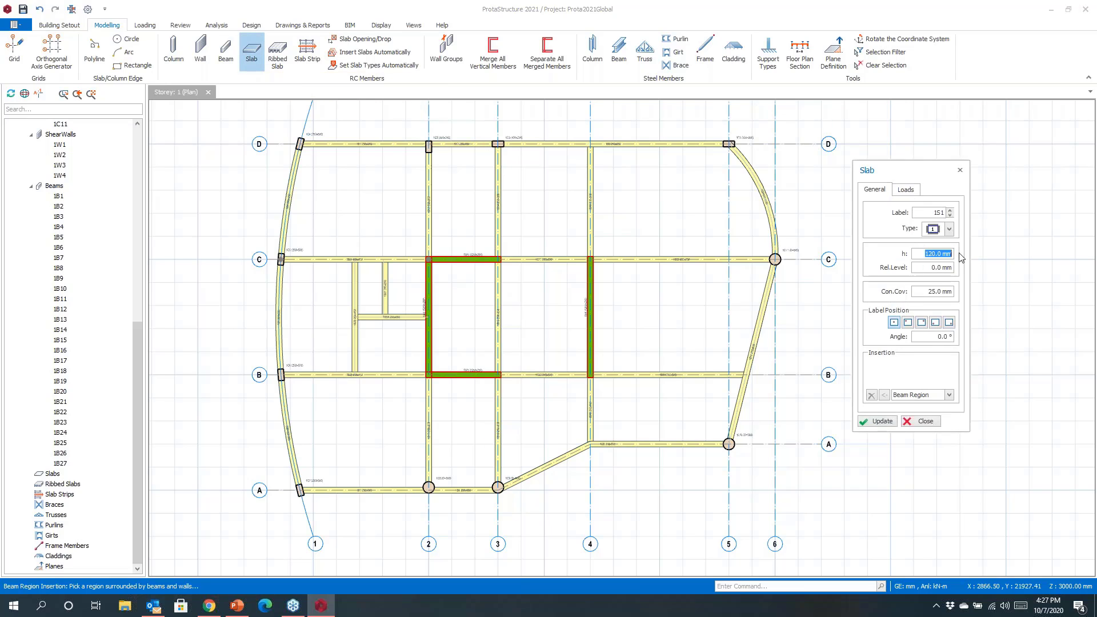
text(2)
click(908, 191)
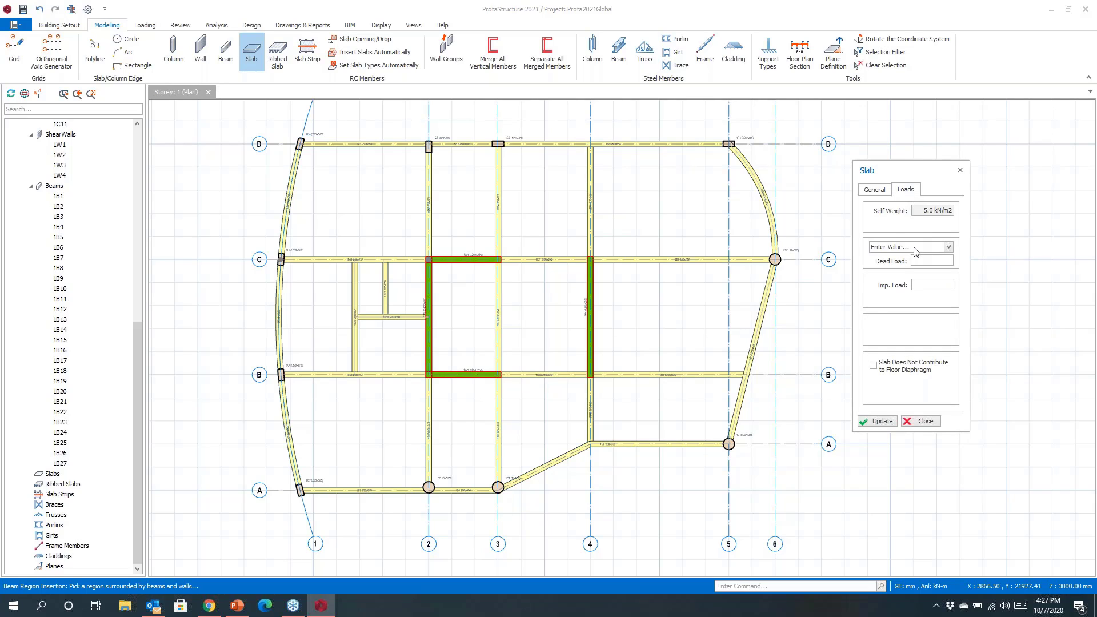
click(923, 287)
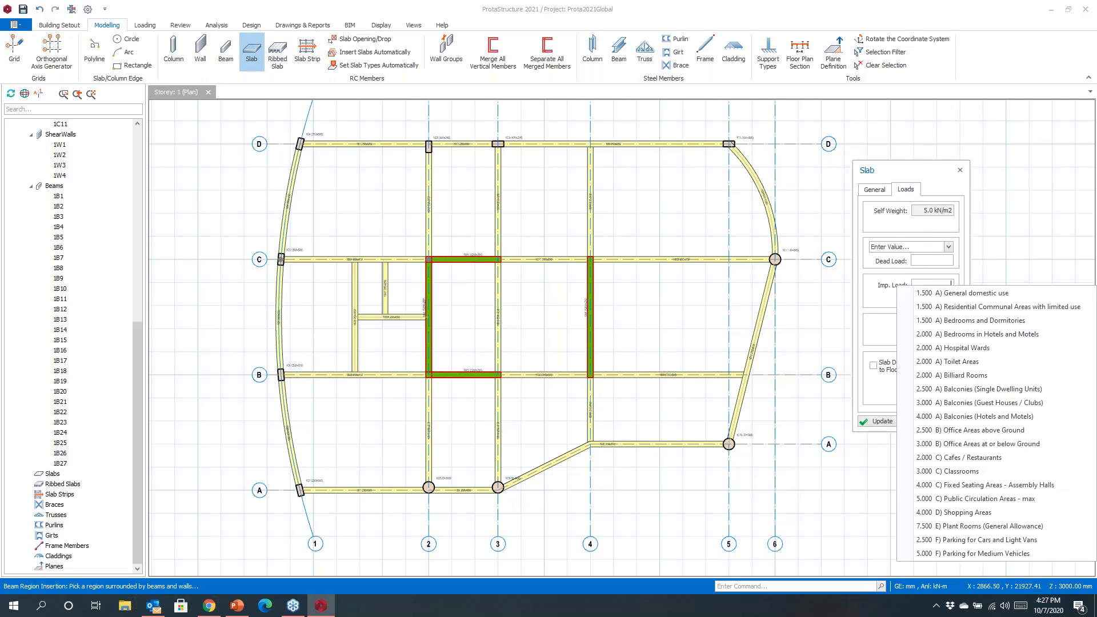
click(948, 322)
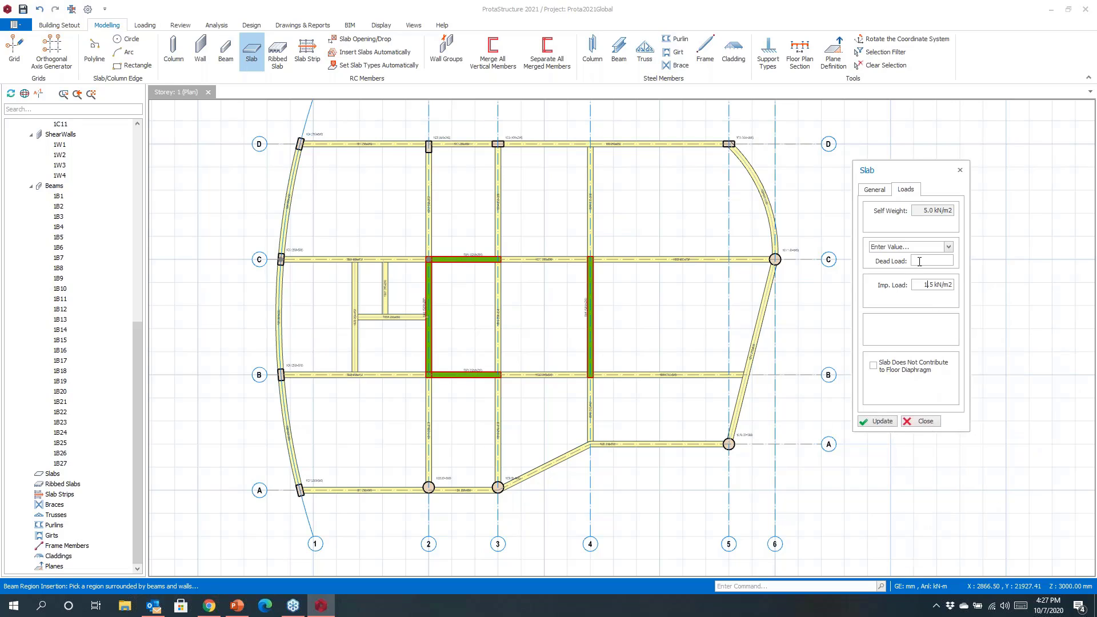
click(948, 248)
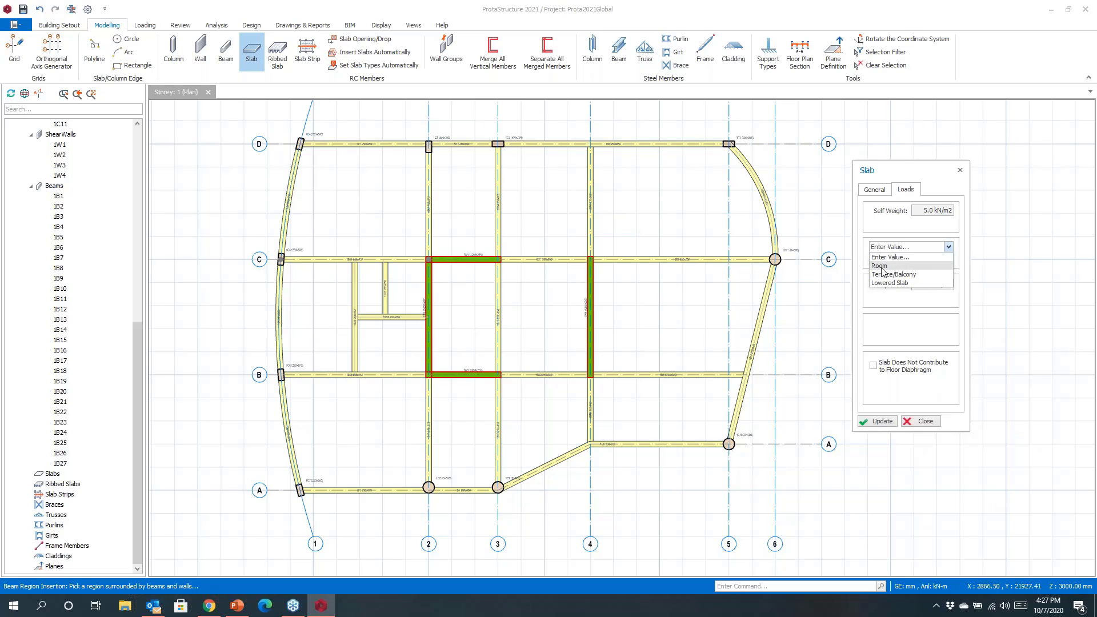
click(926, 266)
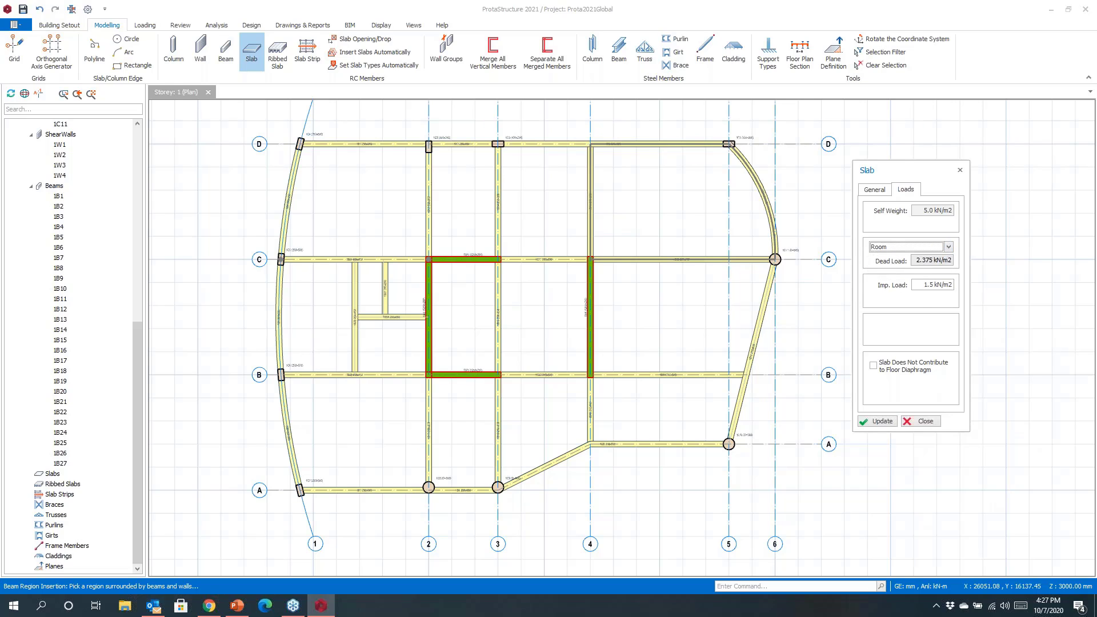
Step: Insert slabs between C and D in bays 1-2, 2-3 and right of axis 4, and between A and B in bays 1-2 and 2-3
click(676, 204)
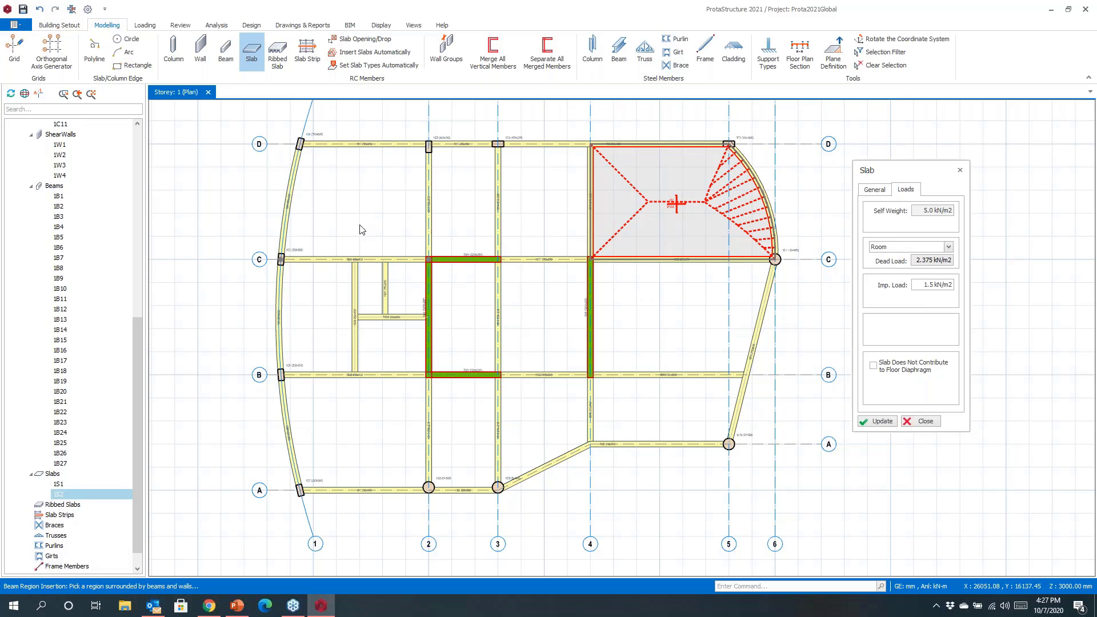
click(463, 201)
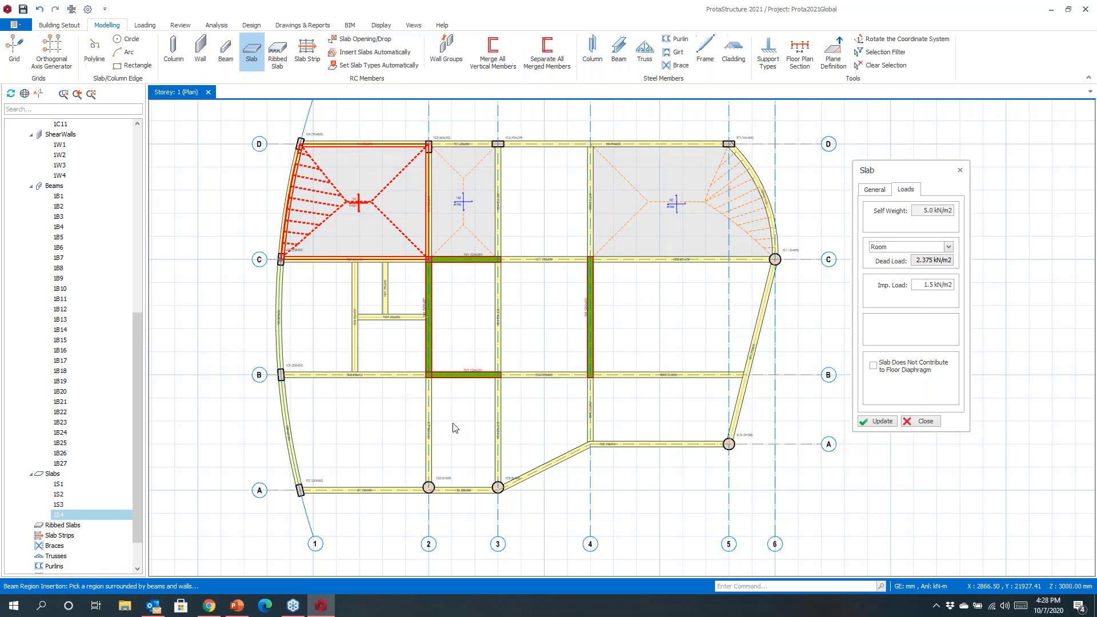
click(356, 432)
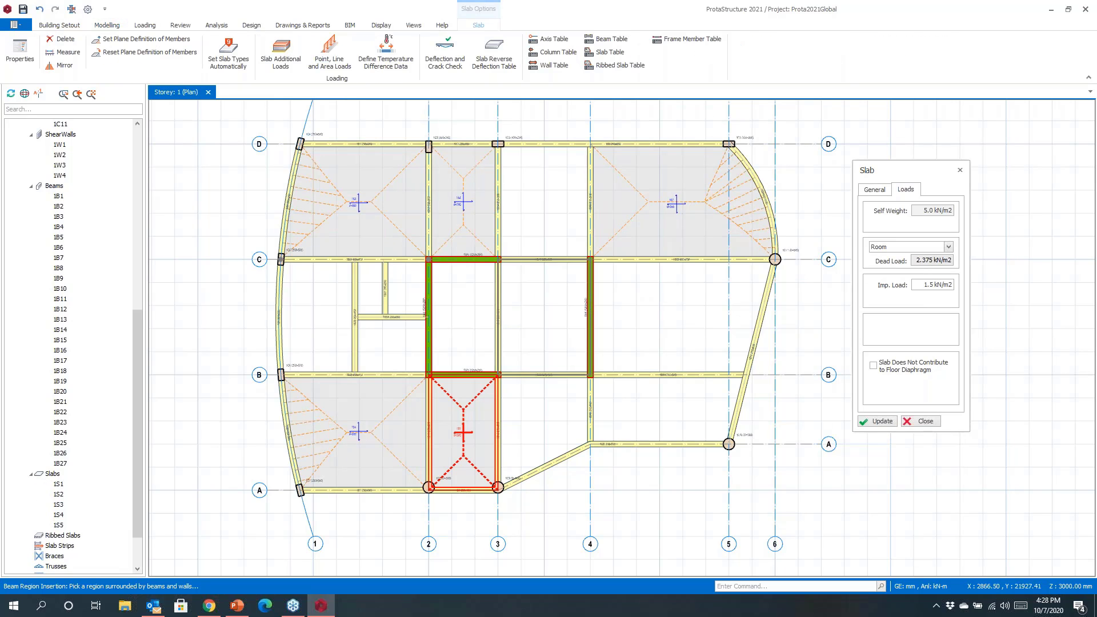
Step: With 1.0 kN/m2 dead and 2.0 kN/m2 imposed load, insert slabs in bay 3-4 above C and below B, and under the short secondary beam
click(948, 247)
click(913, 258)
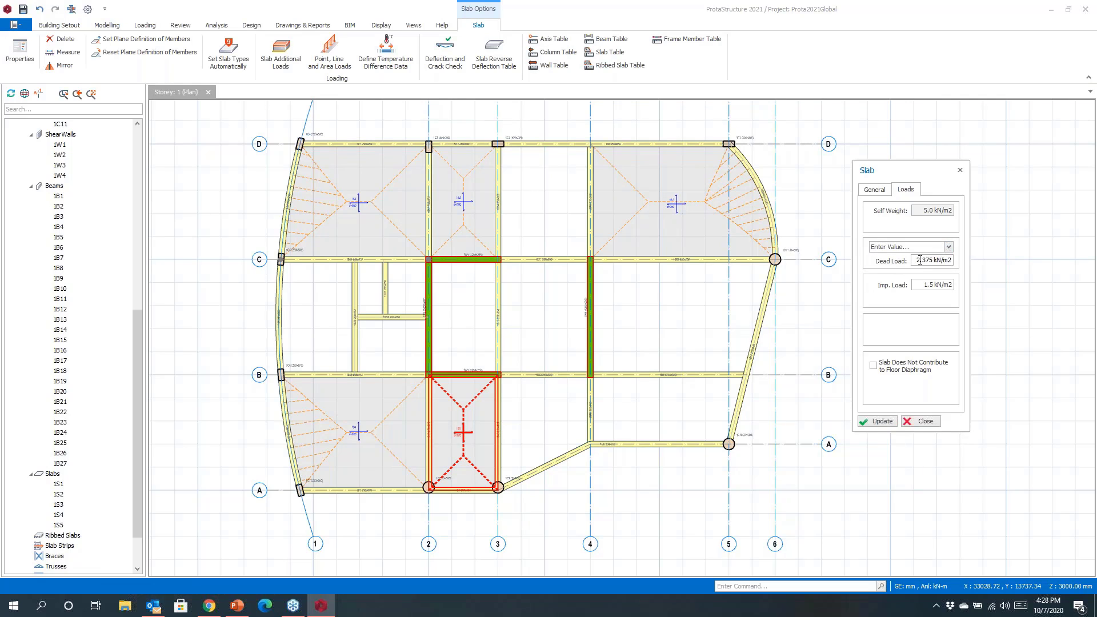
text(1)
drag(925, 285, 953, 285)
text(2)
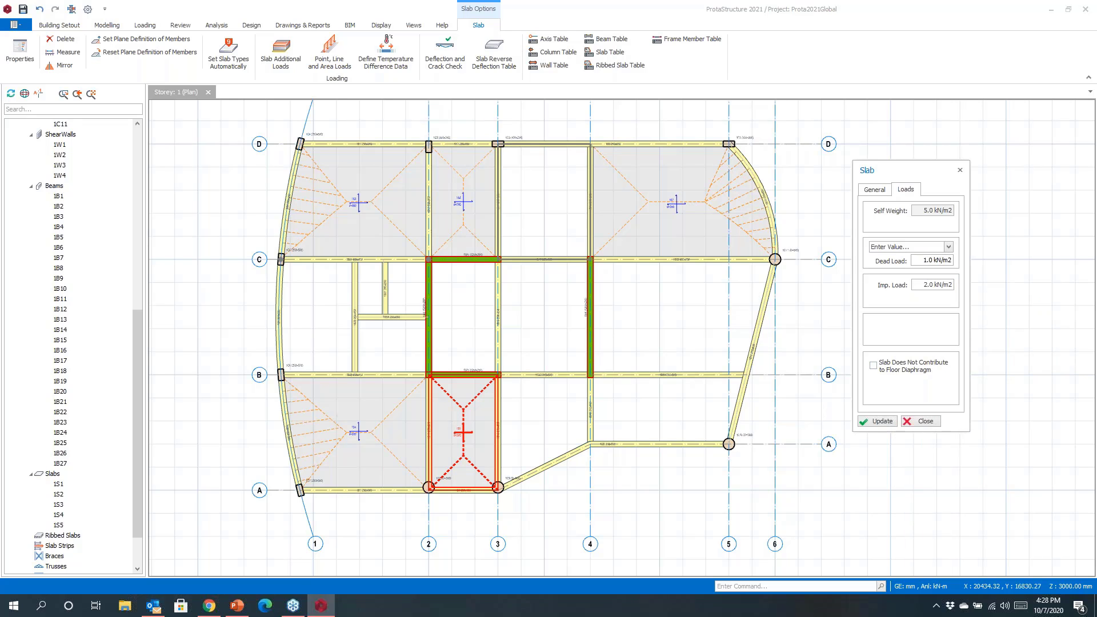
click(549, 209)
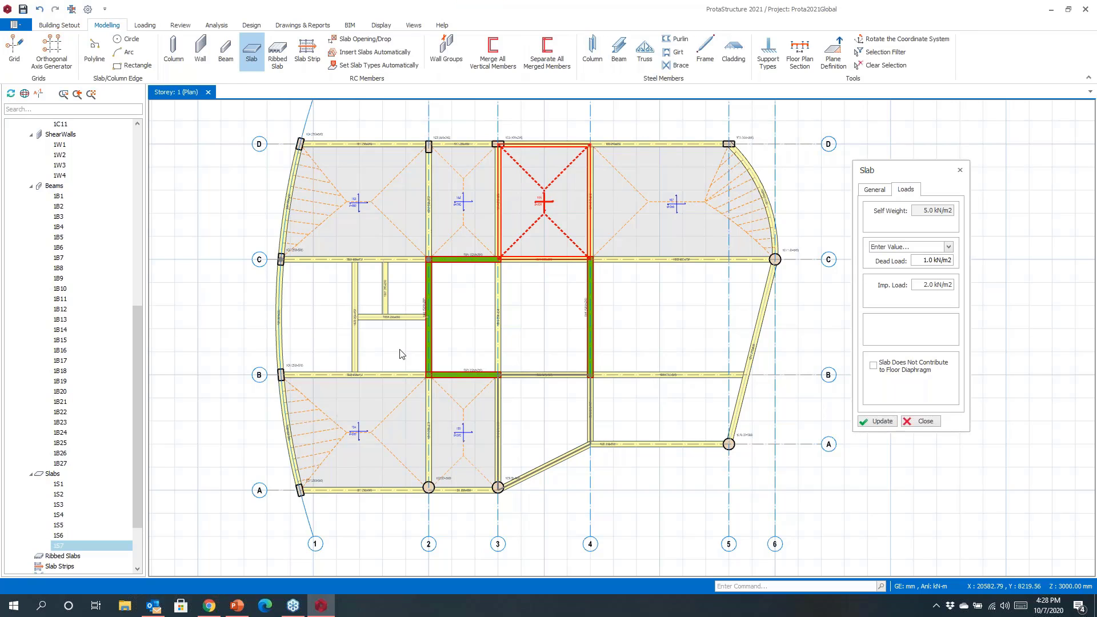
click(540, 420)
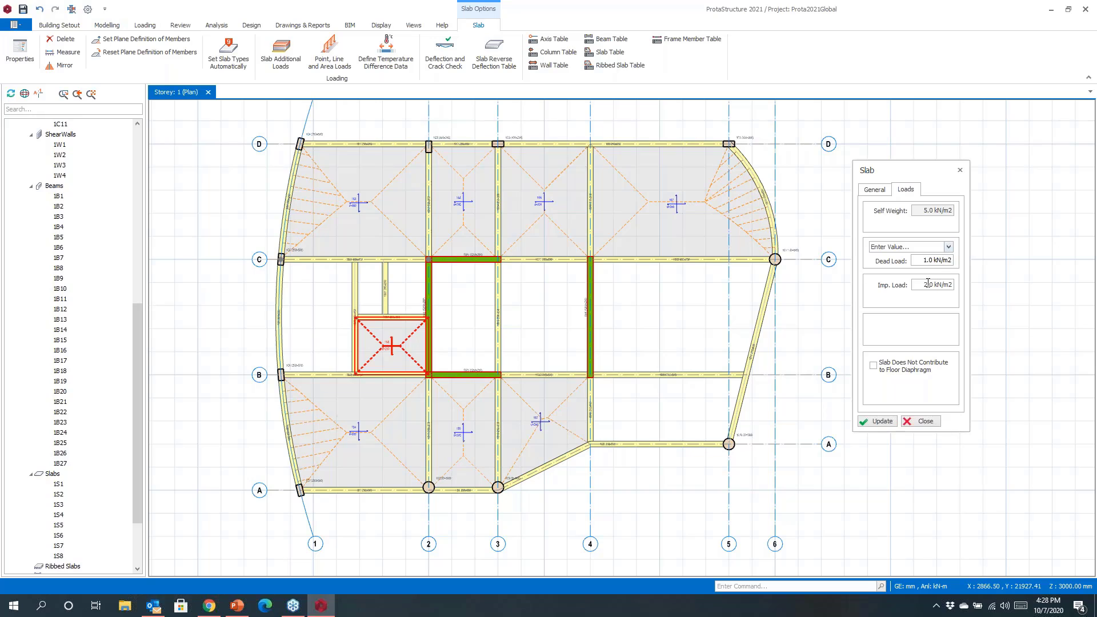
Step: Set the imposed load to 1.75 kN/m2 and insert slabs right of axis 4 in the A-B and B-C bays
drag(921, 284, 959, 291)
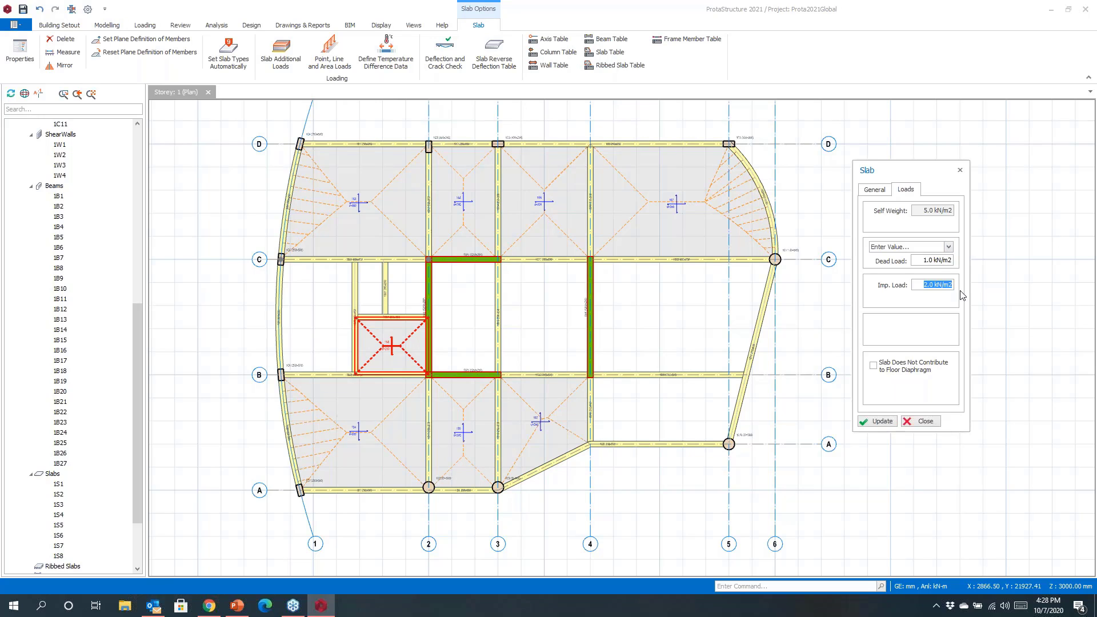
text(1.75)
click(674, 351)
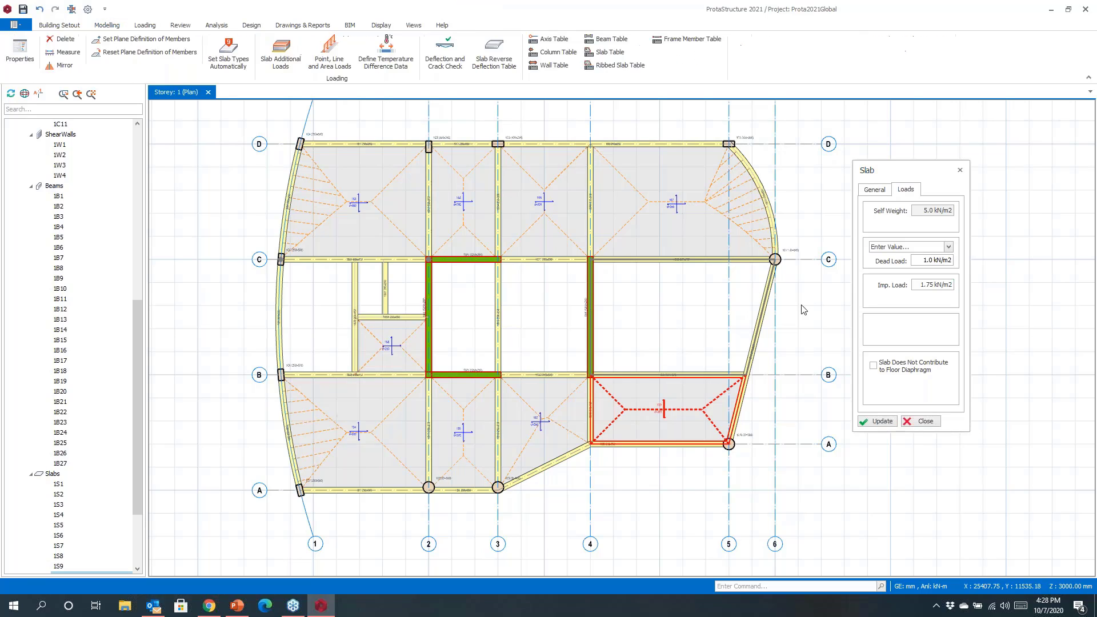
click(675, 317)
Step: With 2.5 kN/m2 imposed load, insert slabs between B and C in bay 3-4, the small panel beside axis 2 and the curved panel at axis 1
drag(921, 284, 951, 284)
text(2)
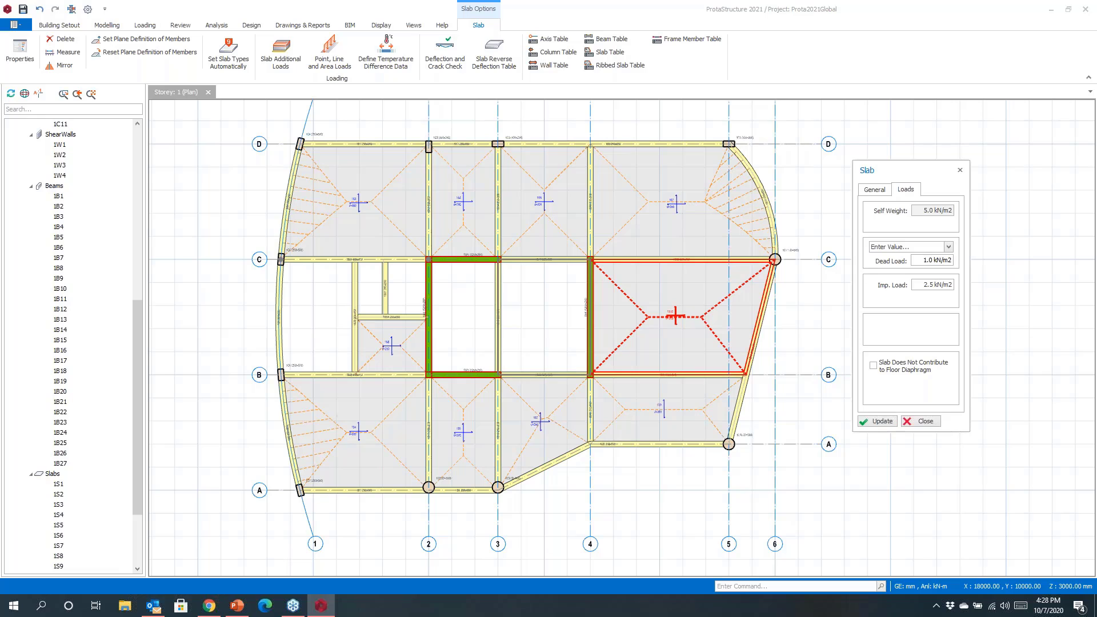
click(315, 312)
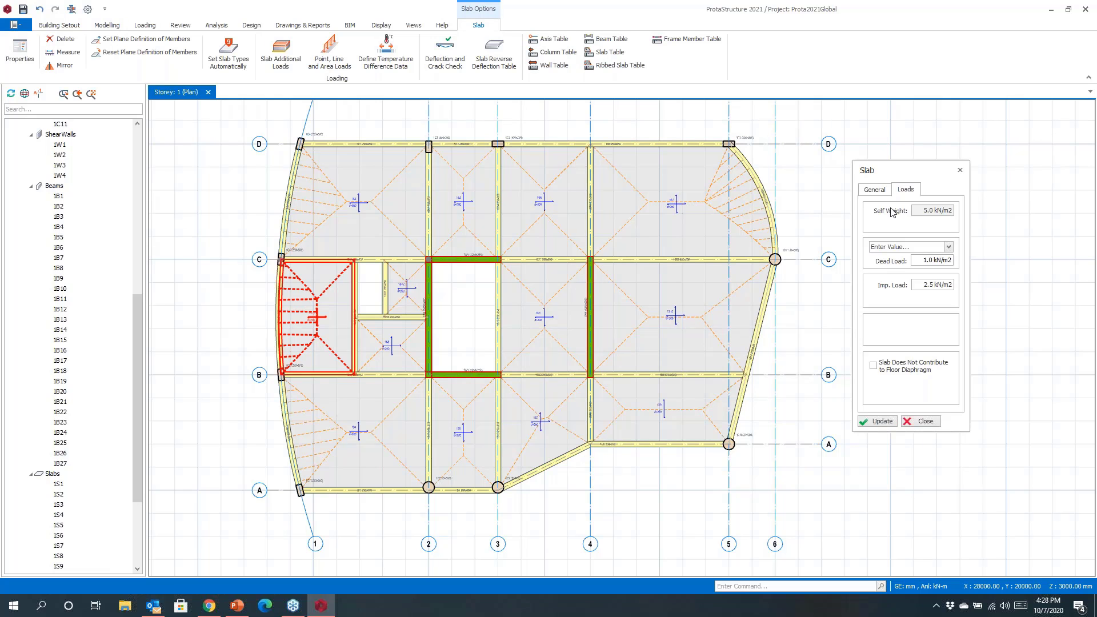
click(960, 170)
Step: Draw a polyline slab edge from column A/3: 7000 mm along the axis, a diagonal, a short horizontal segment and an arc ending at column A/5
middle_drag(760, 404, 800, 286)
scroll(683, 349, up, 4)
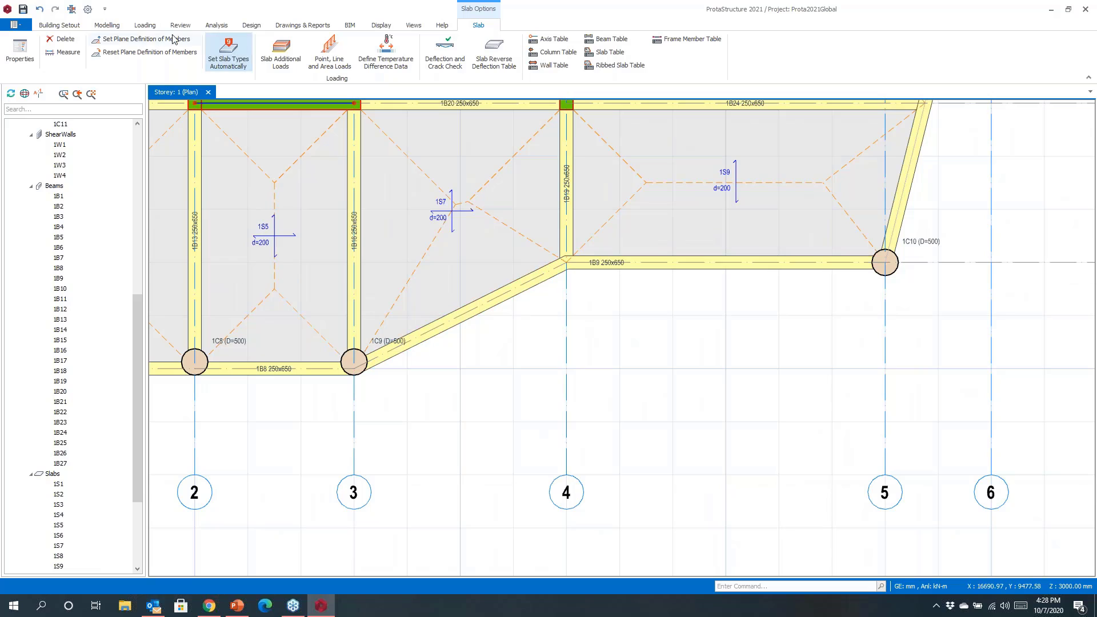
click(108, 26)
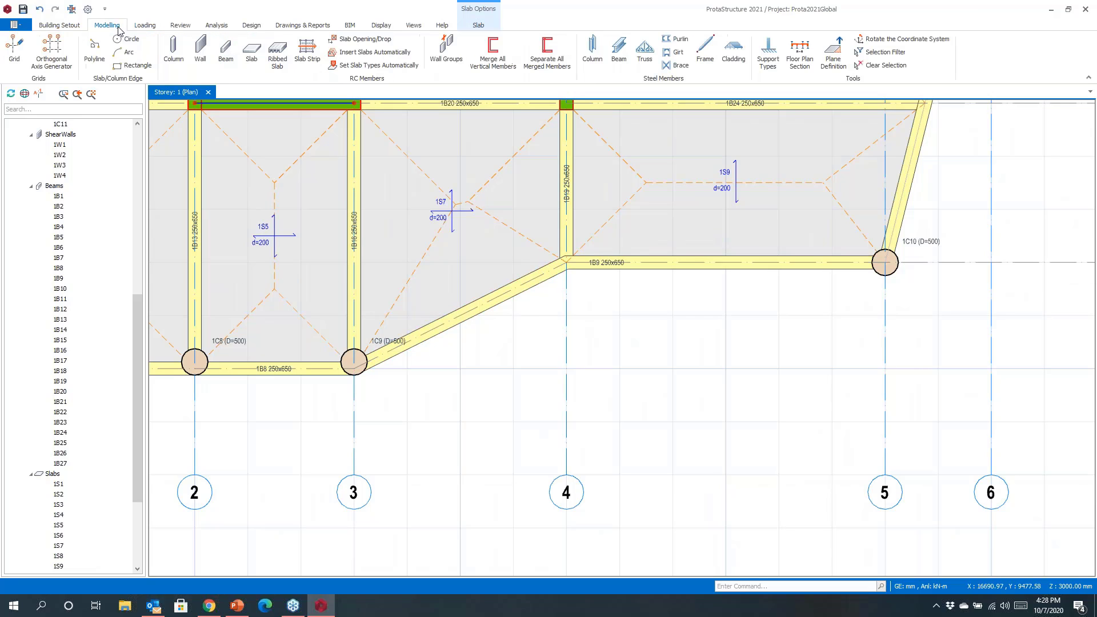
click(94, 50)
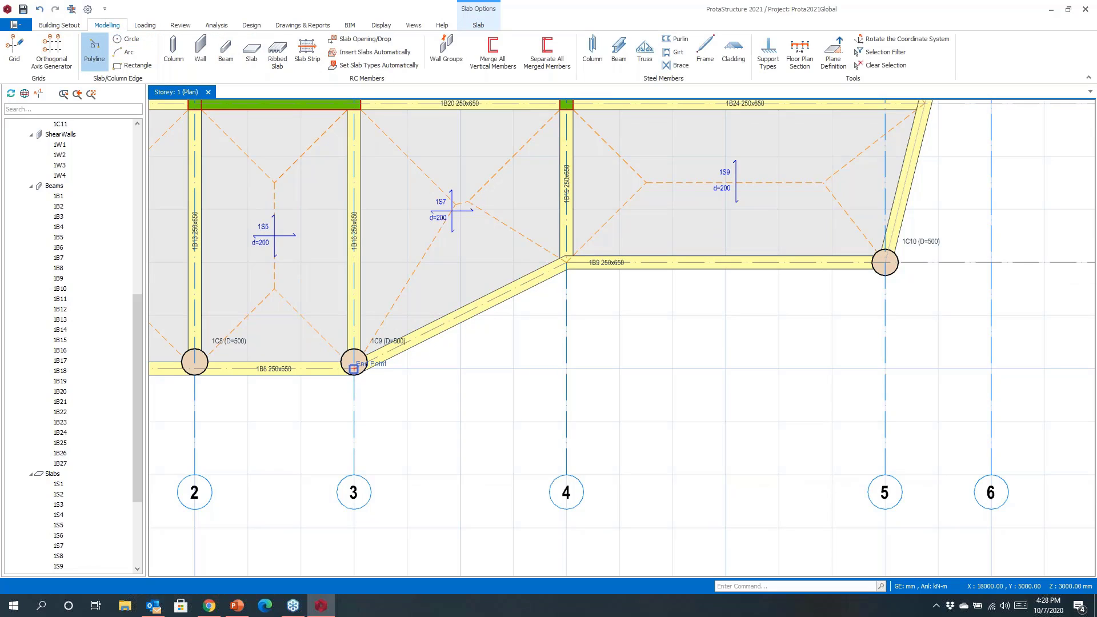
click(354, 369)
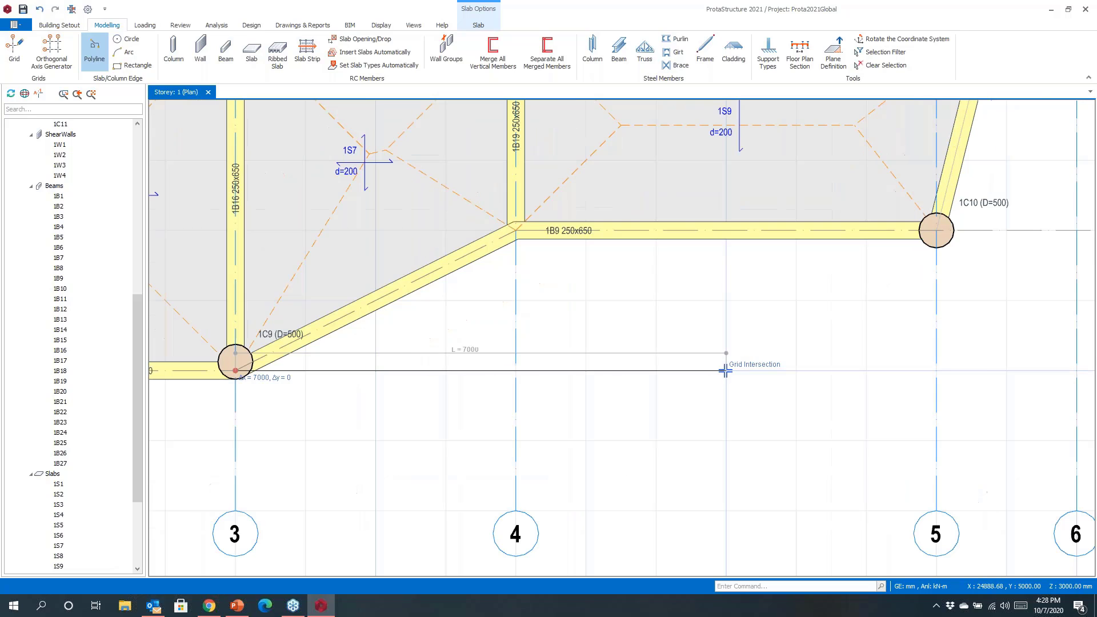
scroll(727, 366, up, 2)
click(727, 370)
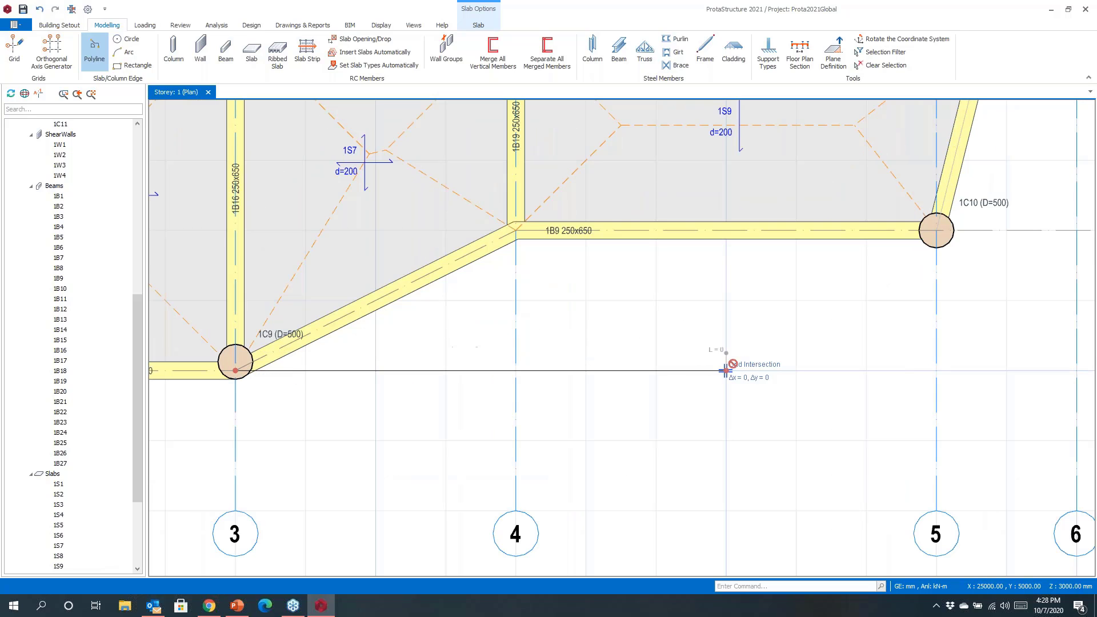
click(796, 300)
click(866, 300)
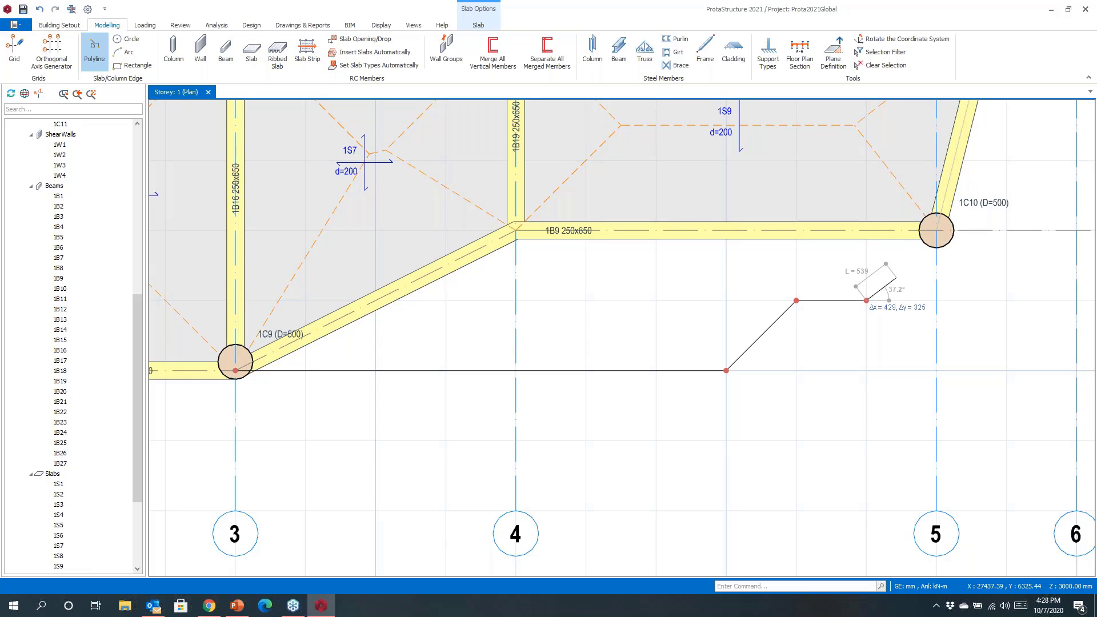
click(936, 231)
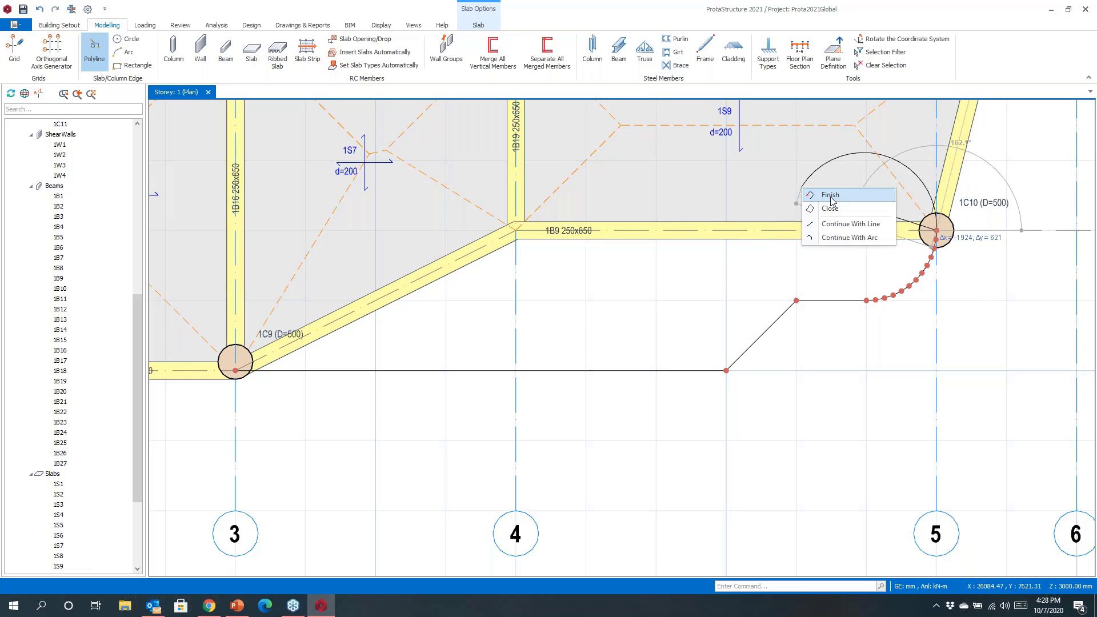
right_click(832, 201)
middle_drag(712, 346, 724, 421)
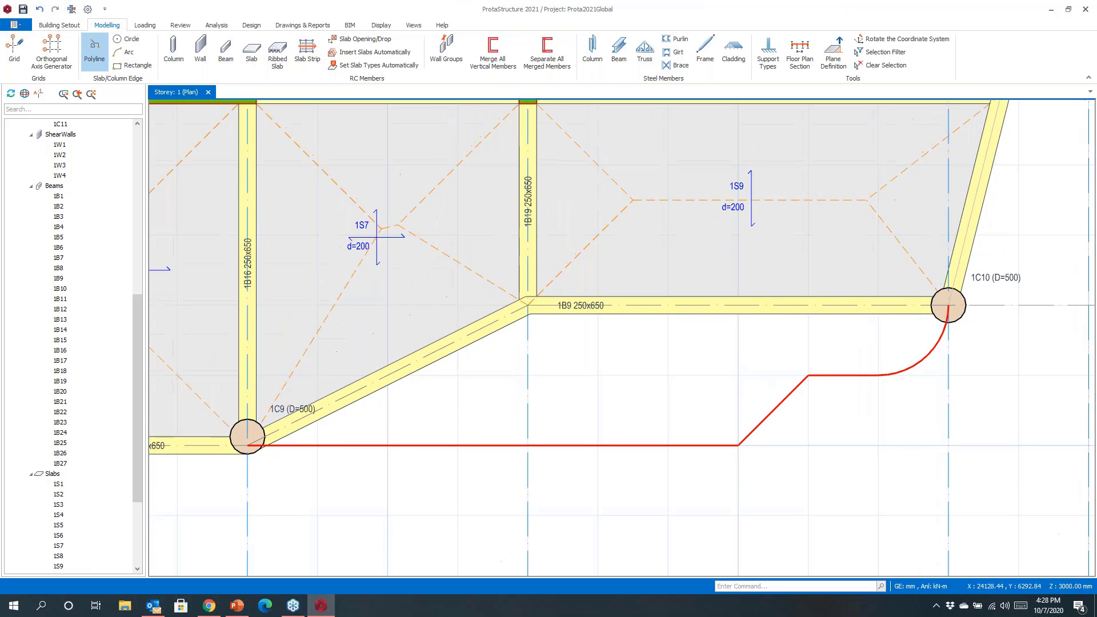
Step: Set up a new slab with a different type, 90° angle, 150 mm thickness and -100 mm relative level
right_click(737, 204)
click(754, 212)
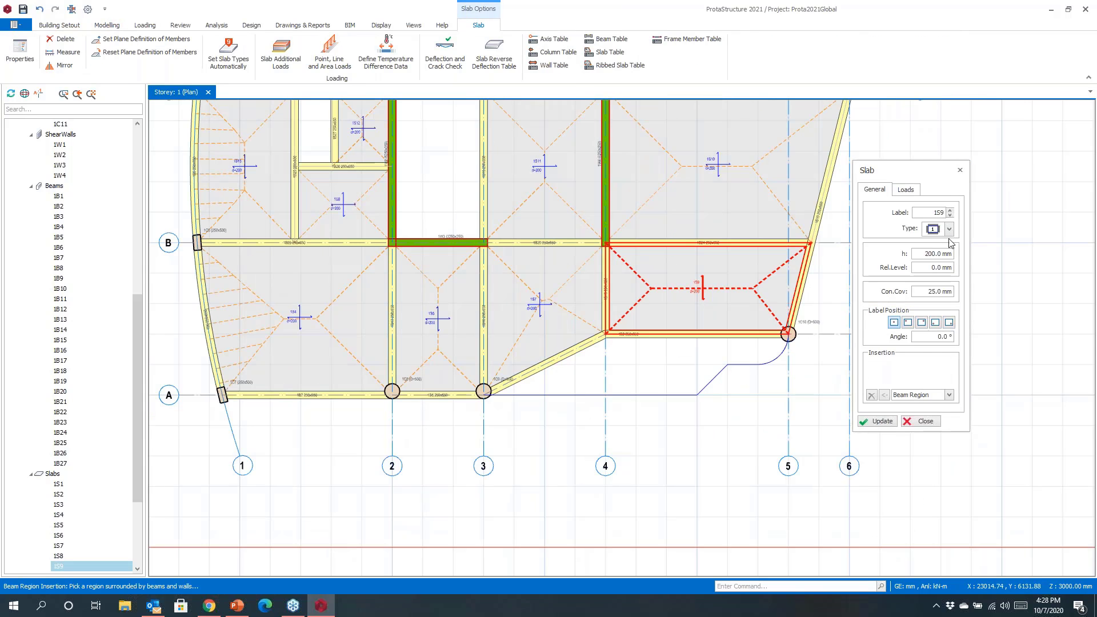
click(950, 229)
click(930, 252)
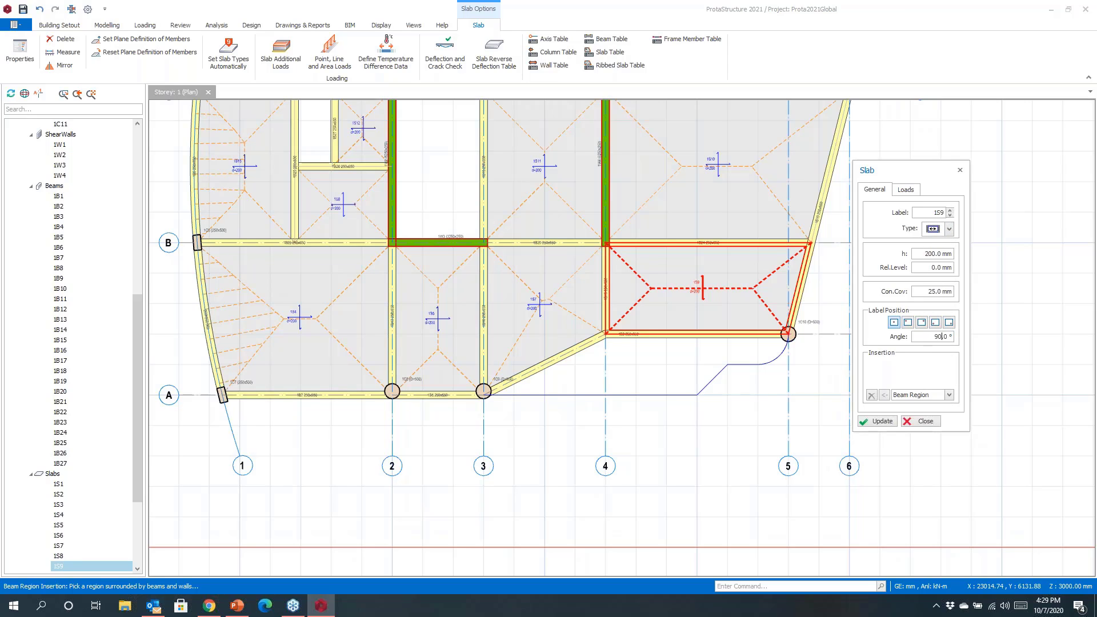
click(657, 366)
drag(925, 253, 952, 254)
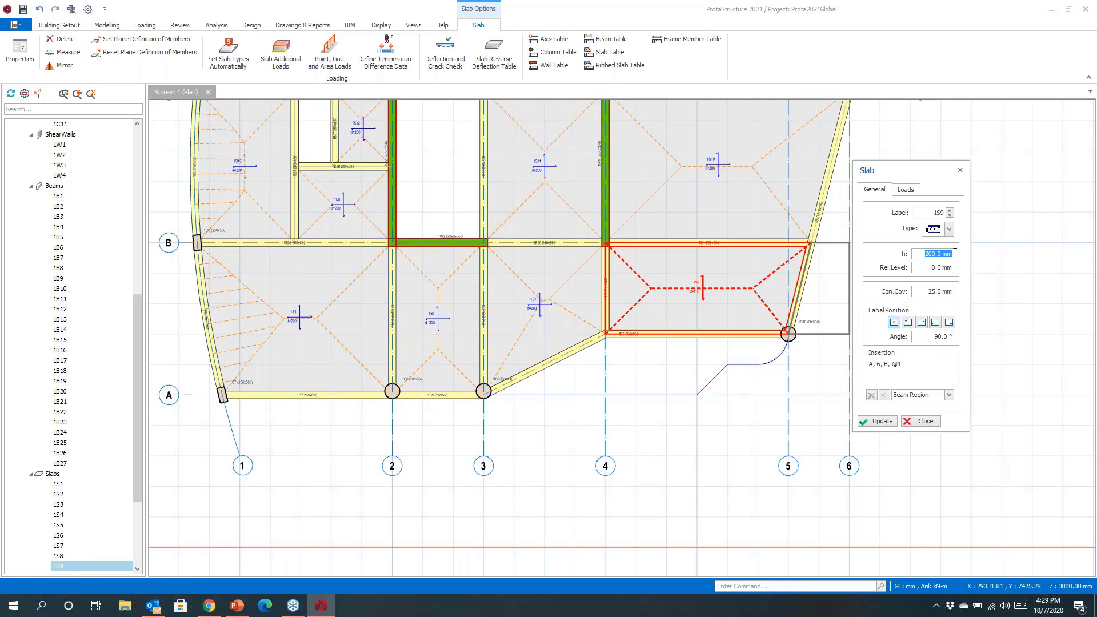
text(15)
drag(932, 267, 953, 266)
text(-100)
key(Return)
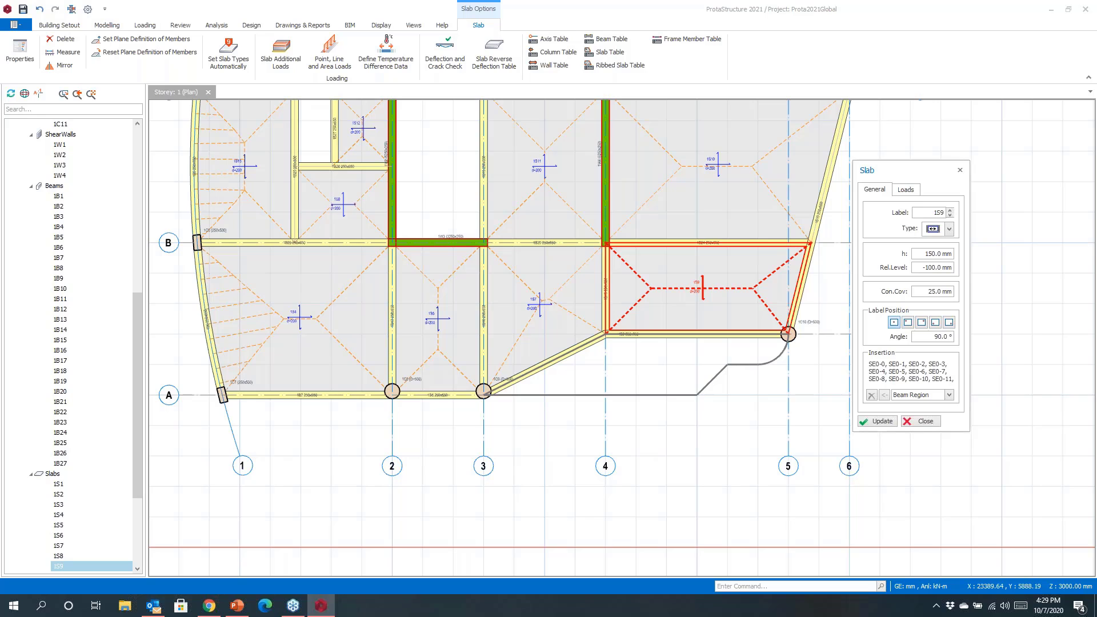
Step: Insert the slab in the region between the polyline edge and the axis A beams from axis 3 to 5, and close the slab settings
click(648, 368)
scroll(673, 404, down, 3)
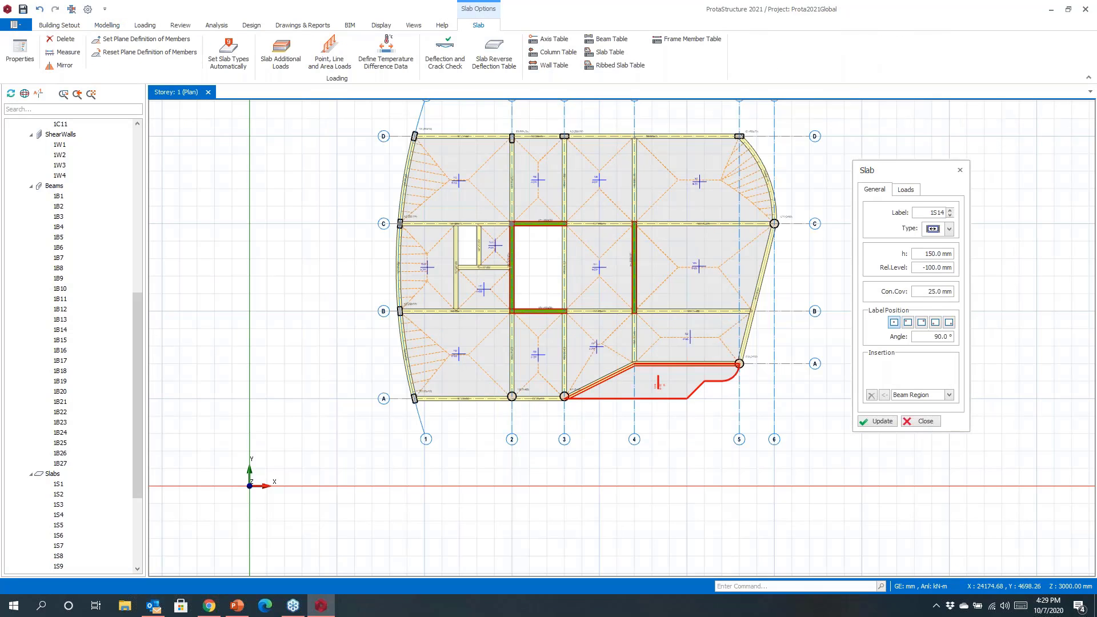
middle_drag(673, 387, 572, 424)
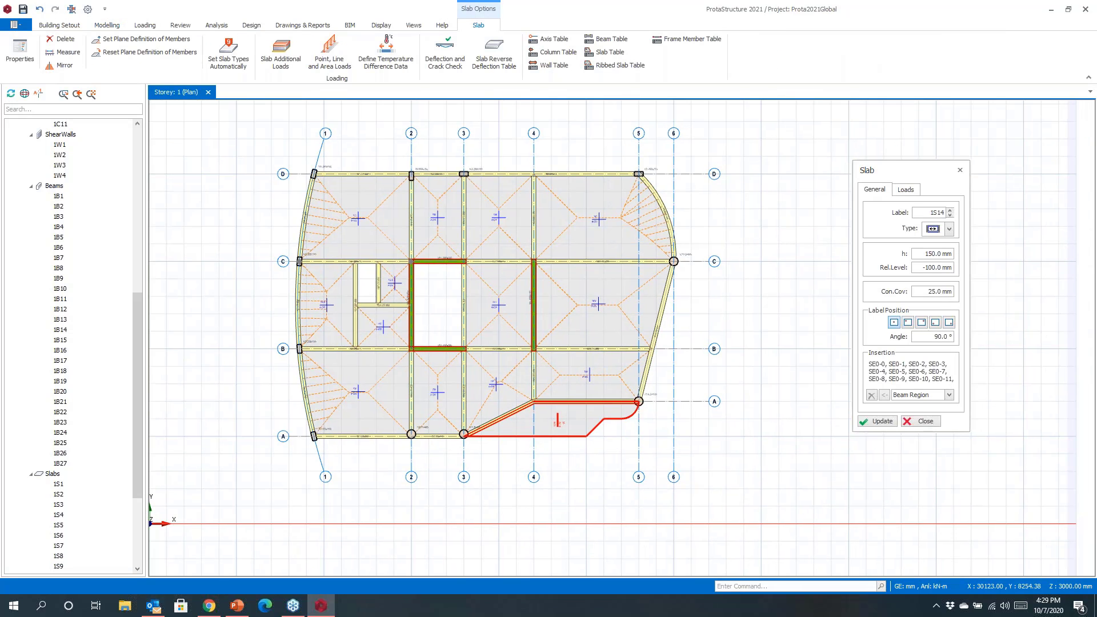
click(959, 170)
middle_drag(676, 385, 760, 362)
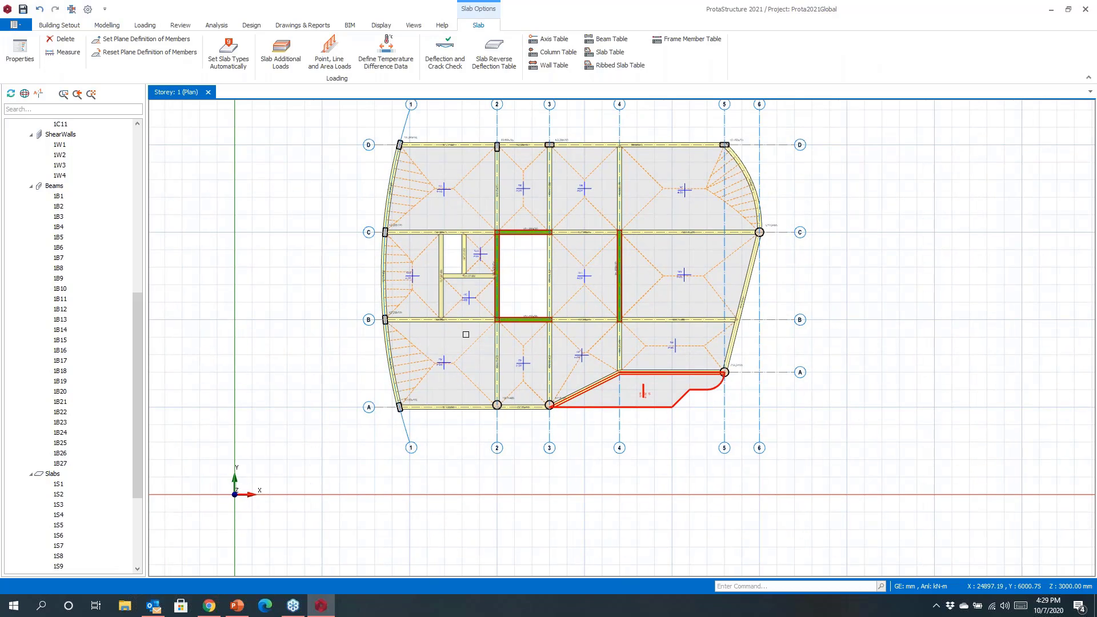
middle_drag(433, 333, 367, 363)
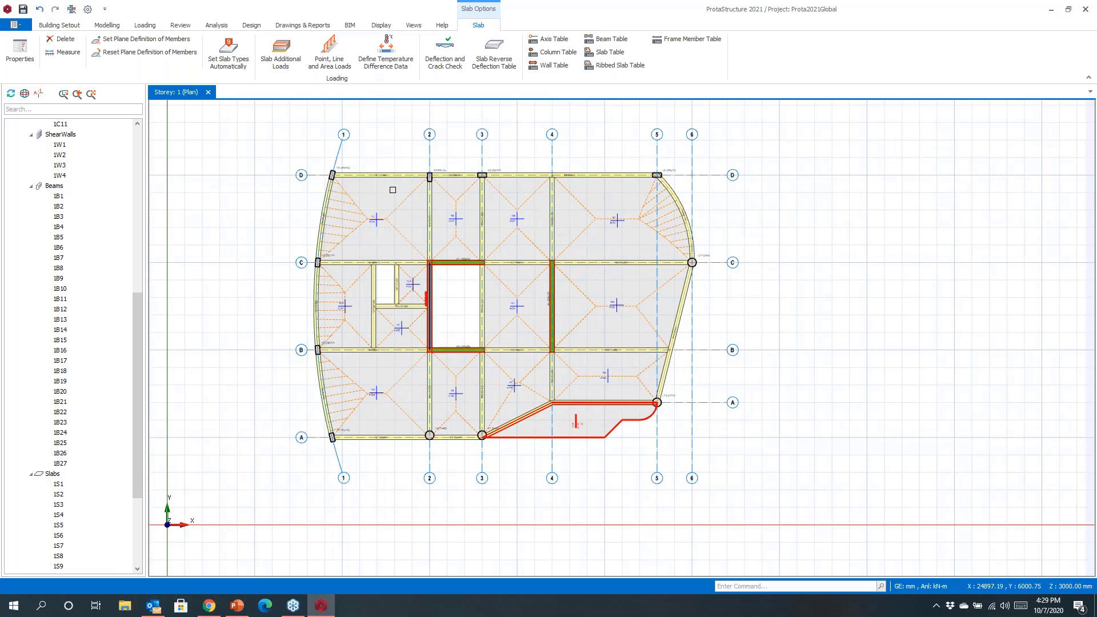
scroll(393, 190, up, 3)
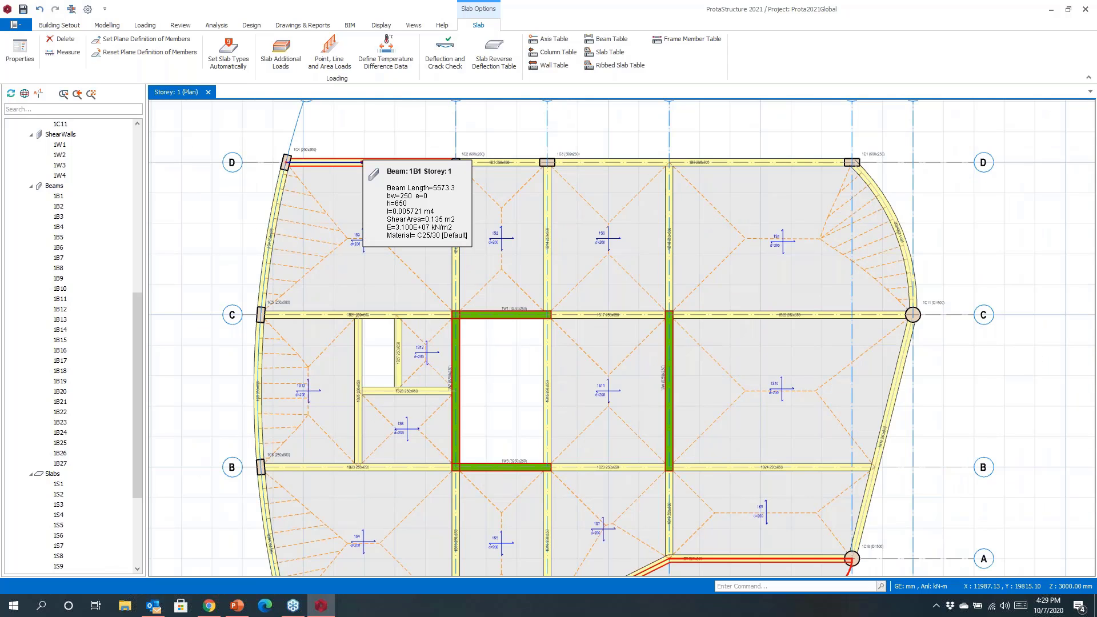
click(361, 162)
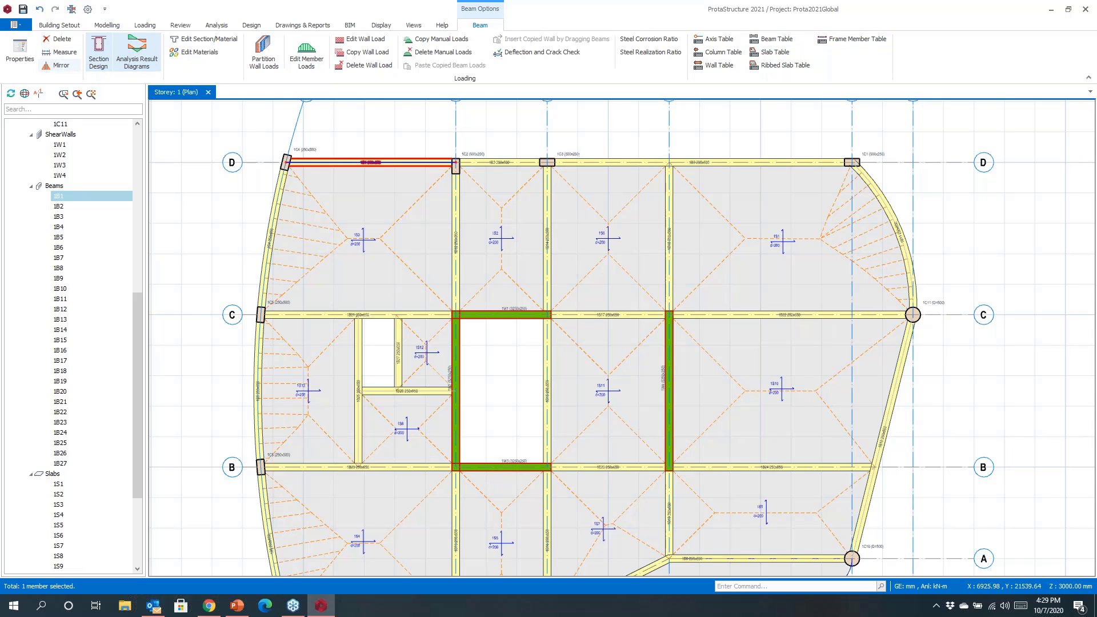
right_click(341, 160)
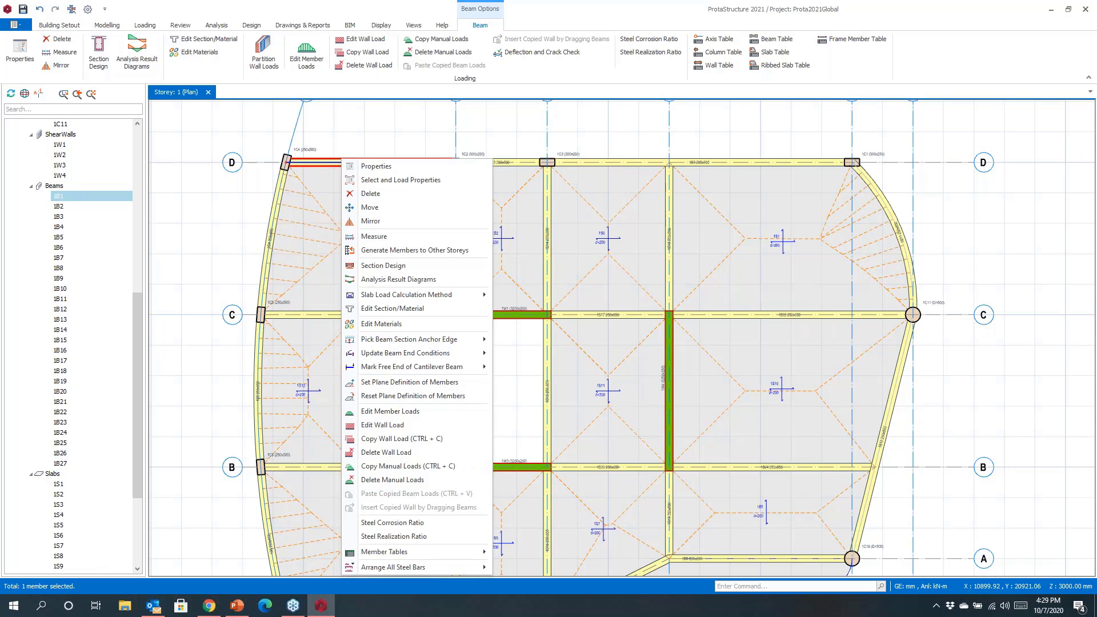
click(336, 139)
click(336, 138)
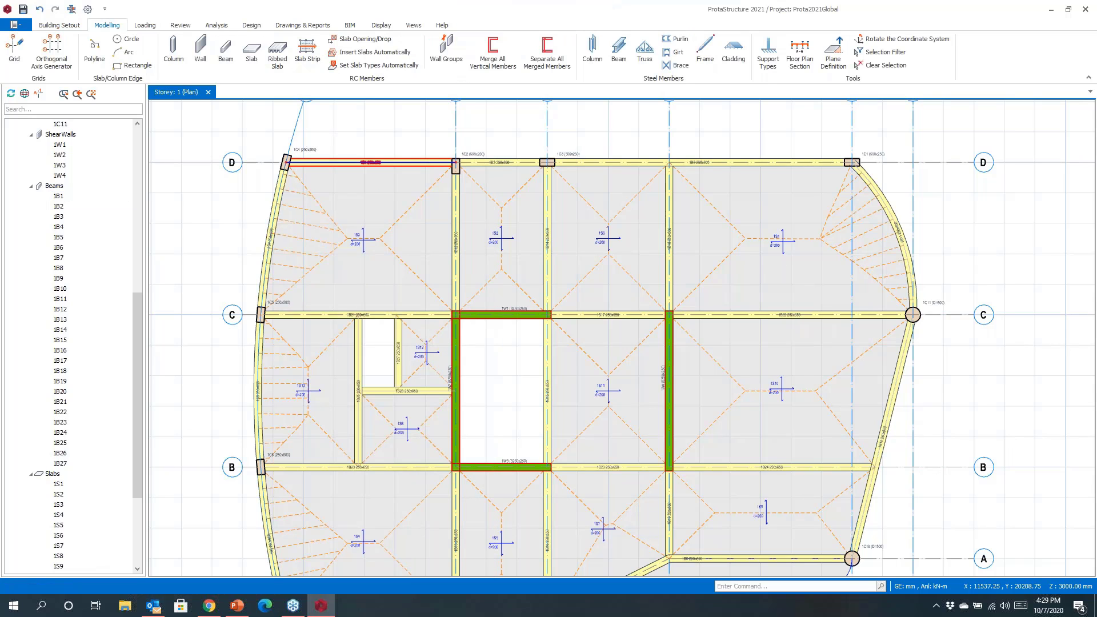
Step: Assign a 200 Brick Wall - Malaysia load with 2.35 m wall height to the beam on axis D between axes 1 and 2
click(366, 162)
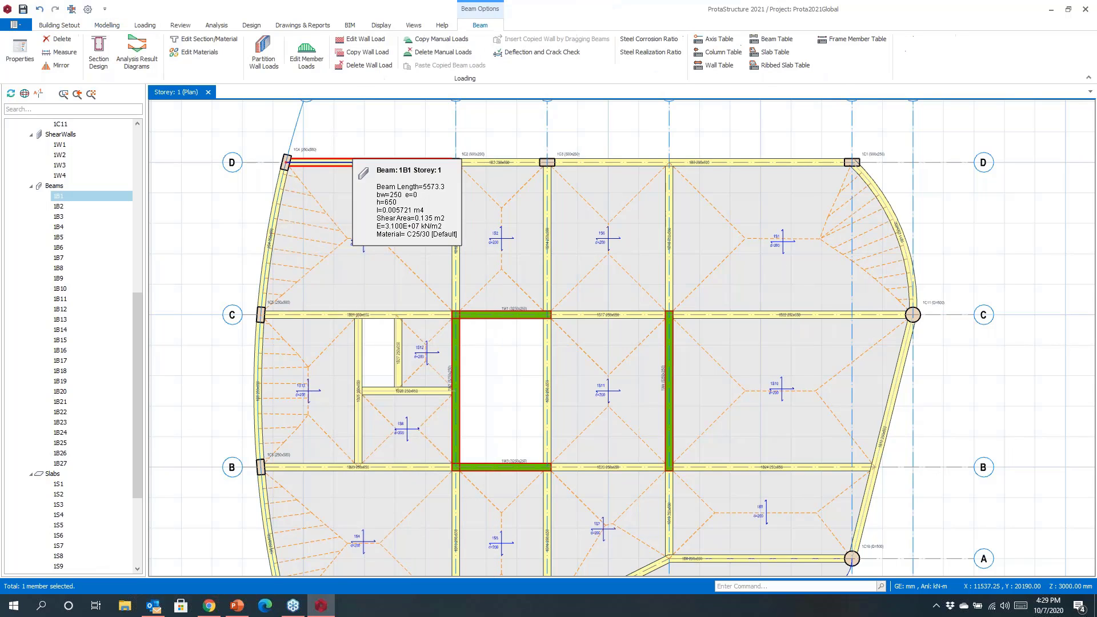
click(360, 39)
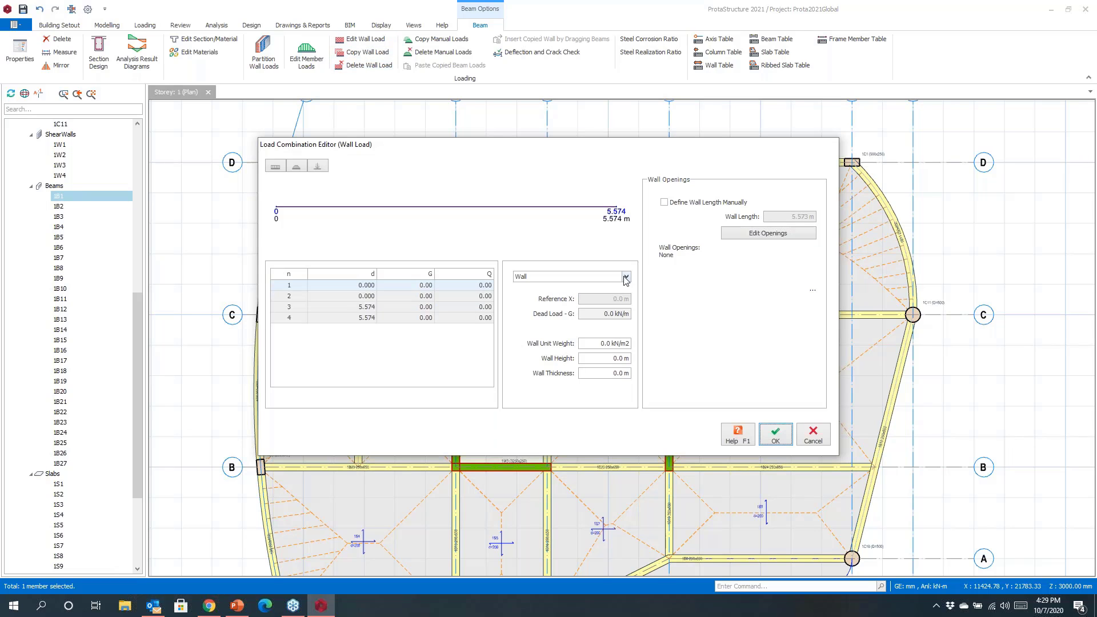
click(626, 278)
click(547, 306)
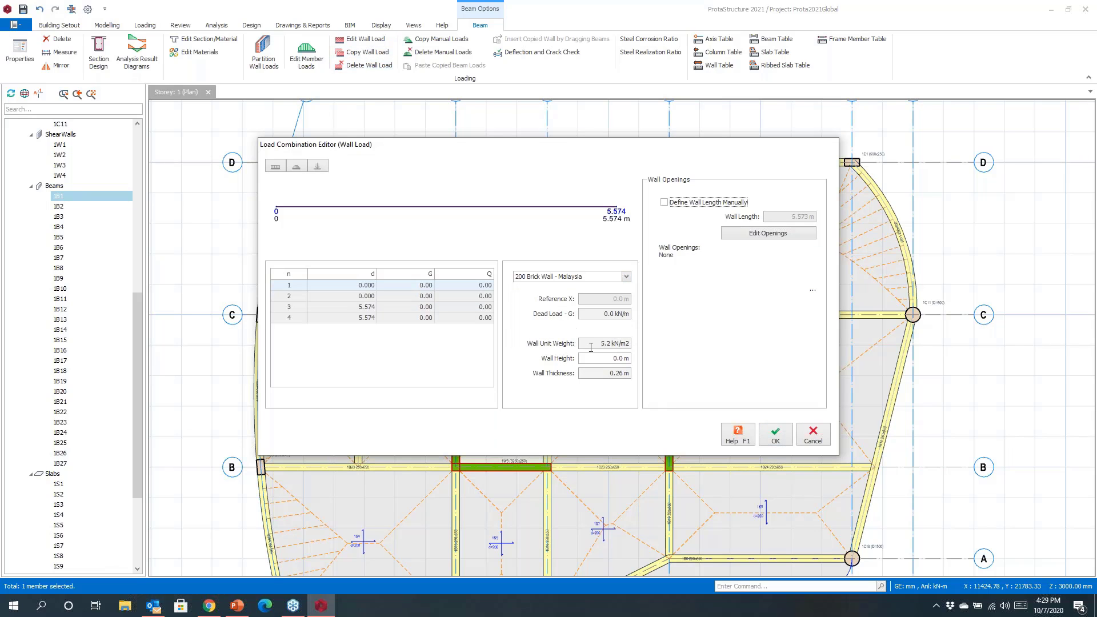
click(628, 359)
text(2)
click(777, 436)
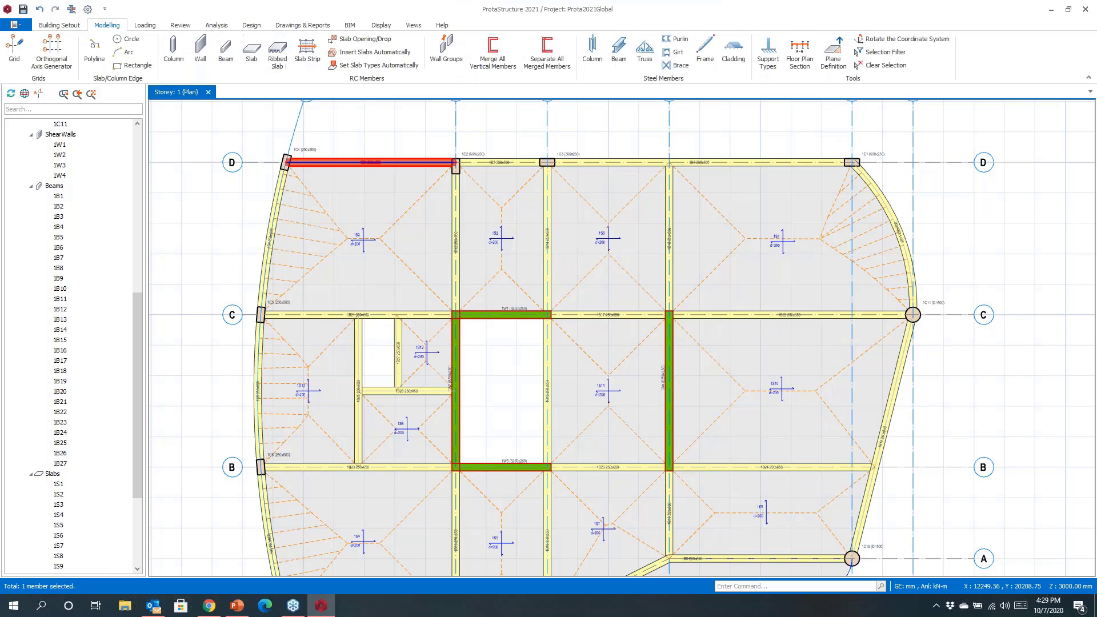
Step: Copy the wall load from the beam on axis D between axes 1 and 2 and paste it onto all other perimeter beams
right_click(372, 163)
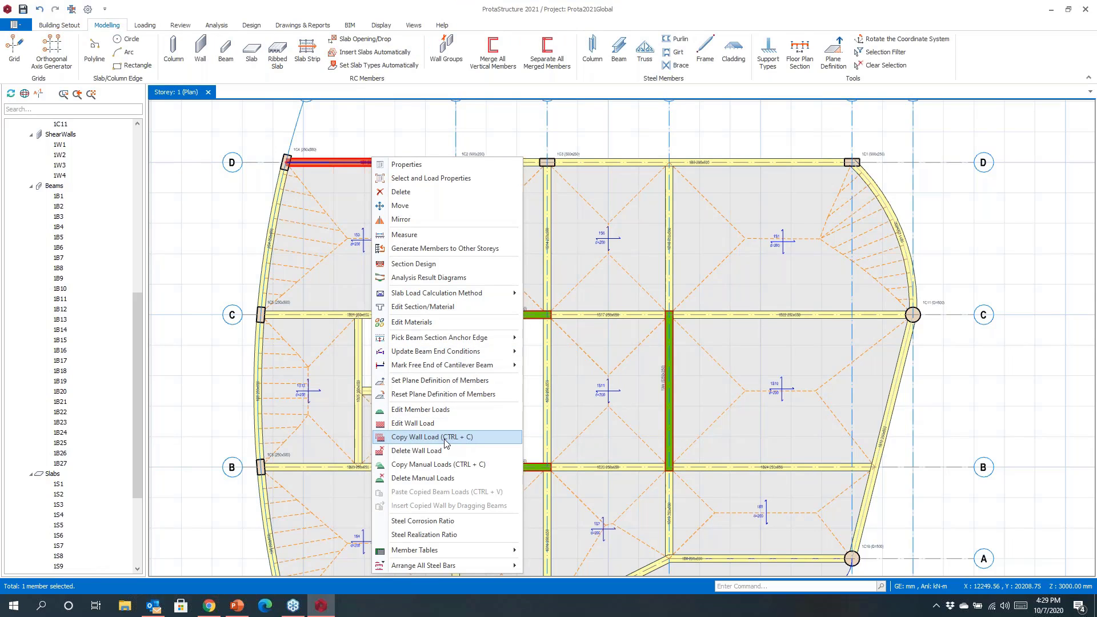
click(428, 438)
scroll(340, 223, down, 2)
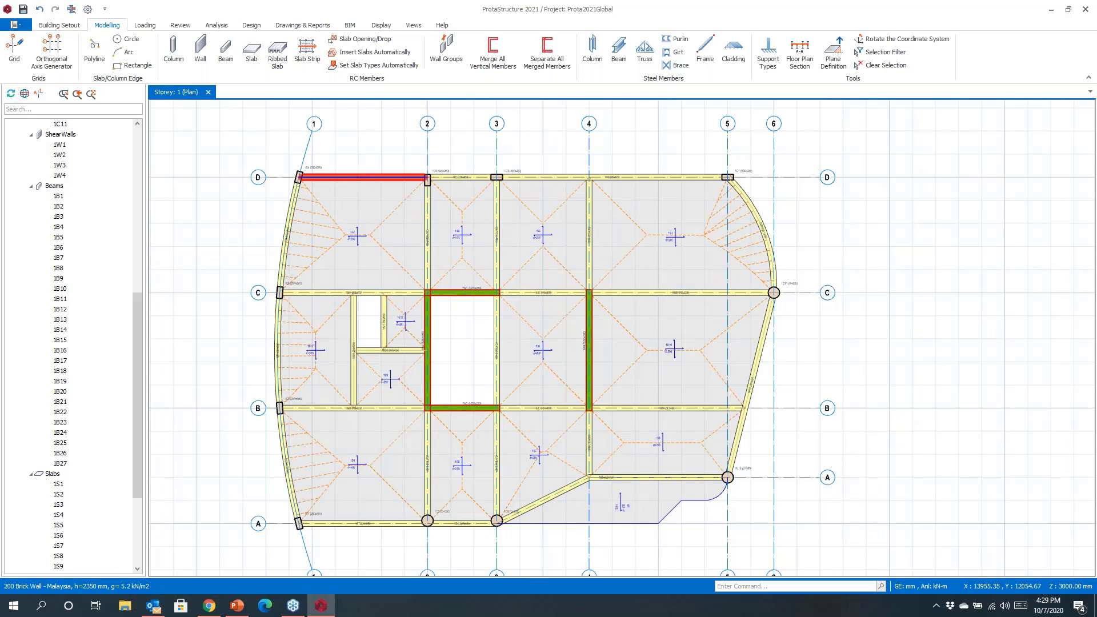
drag(242, 134, 340, 540)
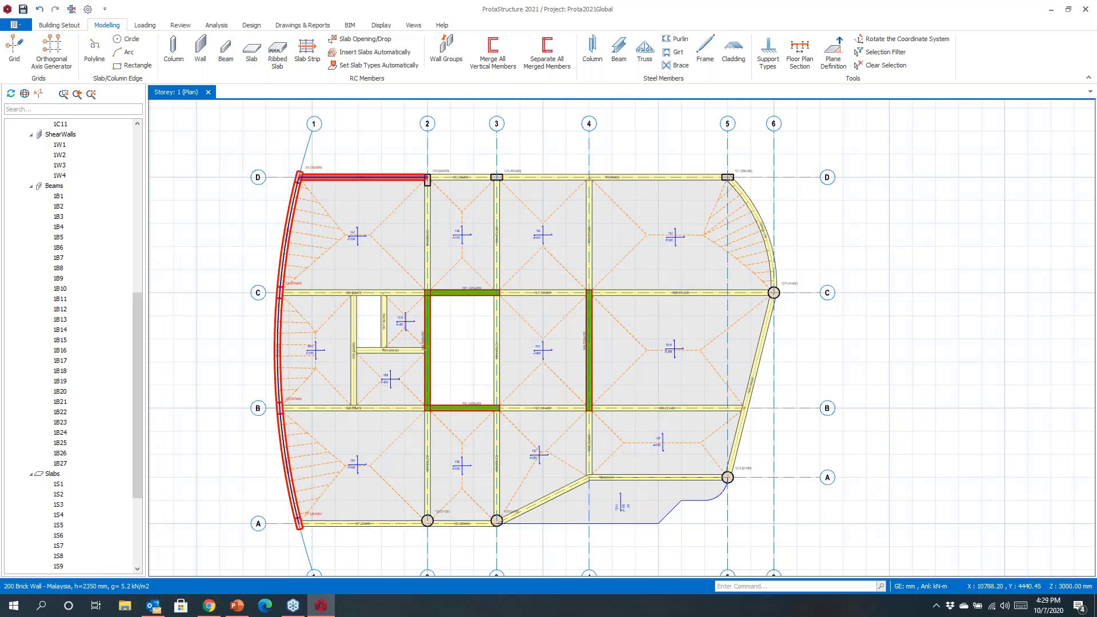
drag(788, 561, 255, 461)
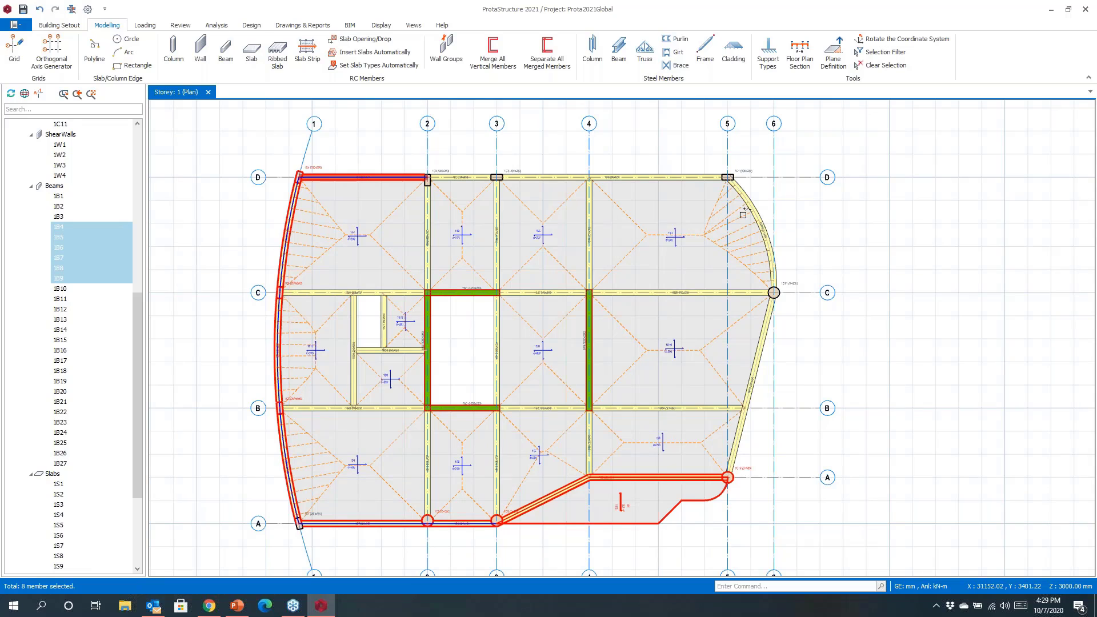
drag(708, 152, 801, 506)
drag(392, 147, 755, 203)
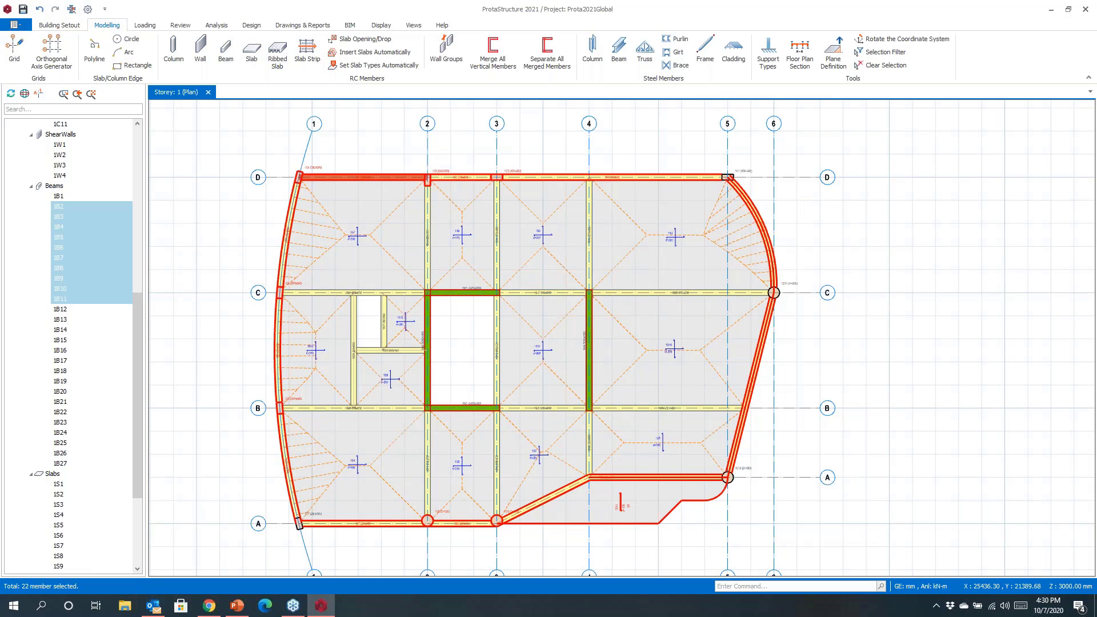
key(Delete)
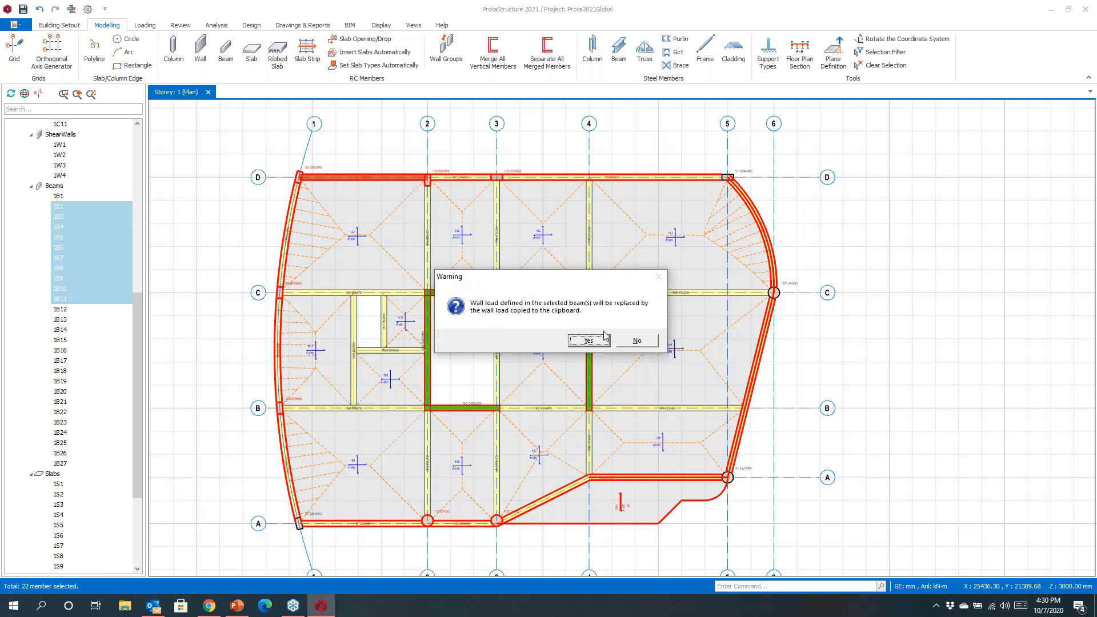
click(588, 342)
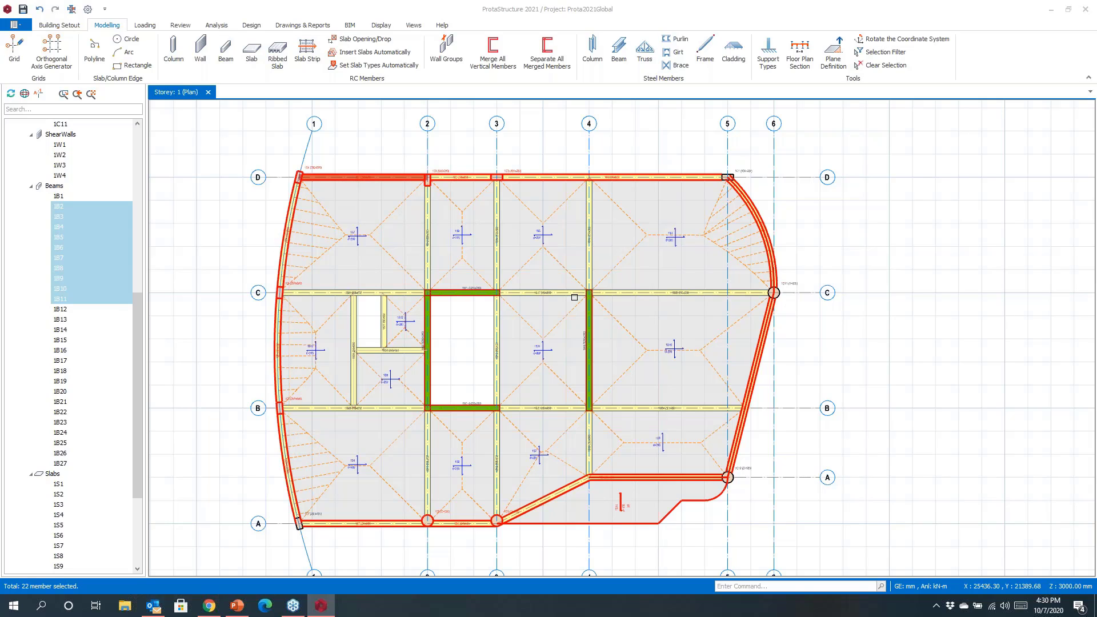
click(574, 295)
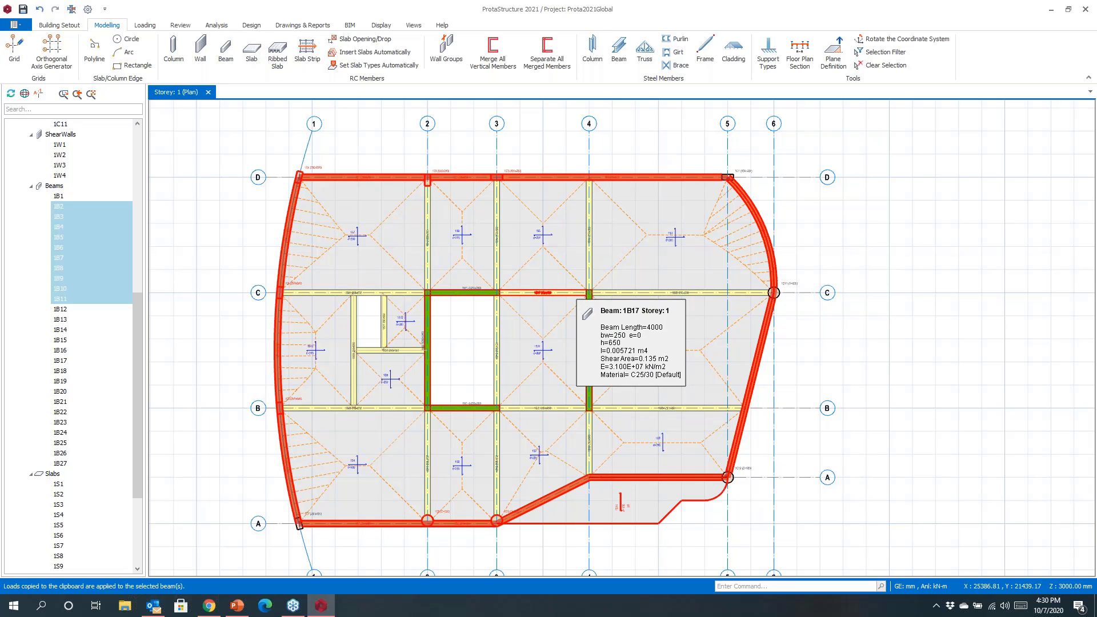
Step: Merge all connected vertical members, joining the three core walls between axes 2 and 3 into one wall
scroll(515, 251, up, 4)
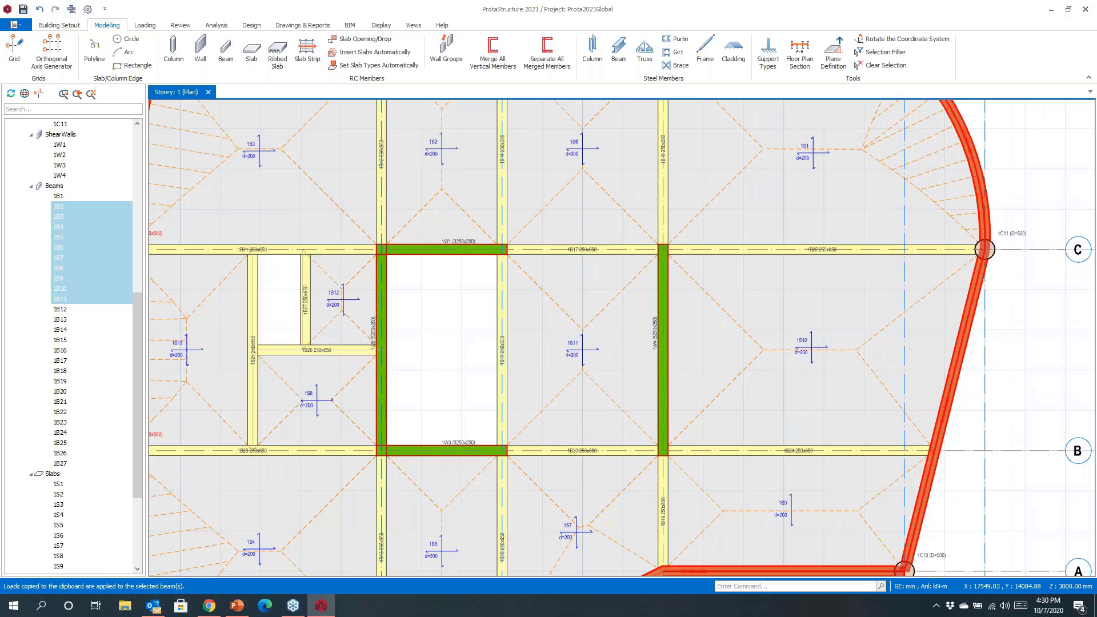
click(446, 250)
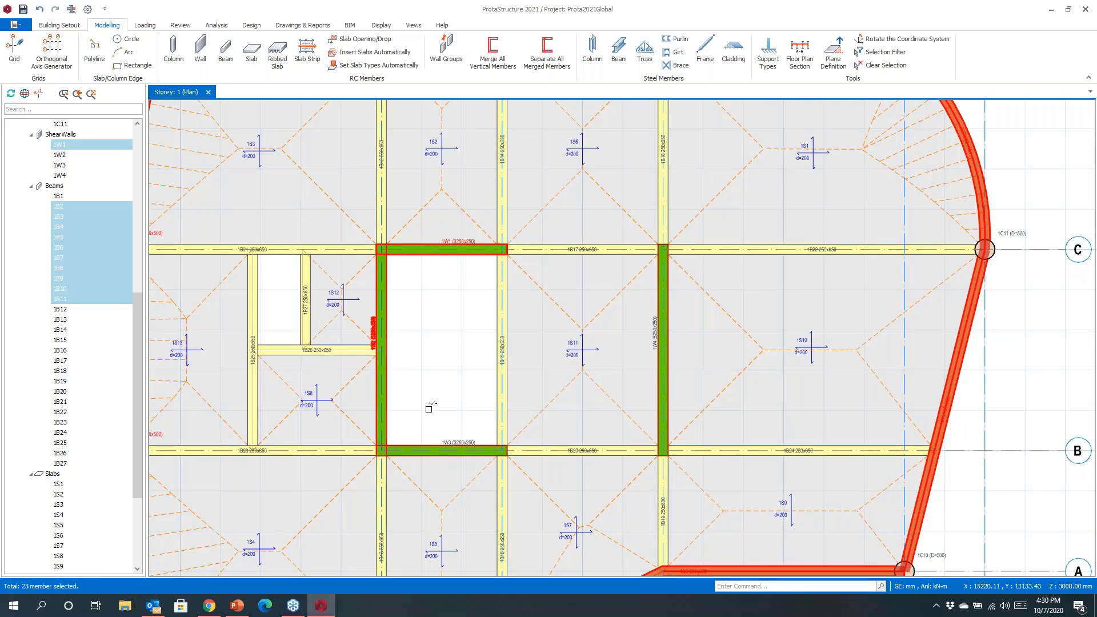
click(439, 442)
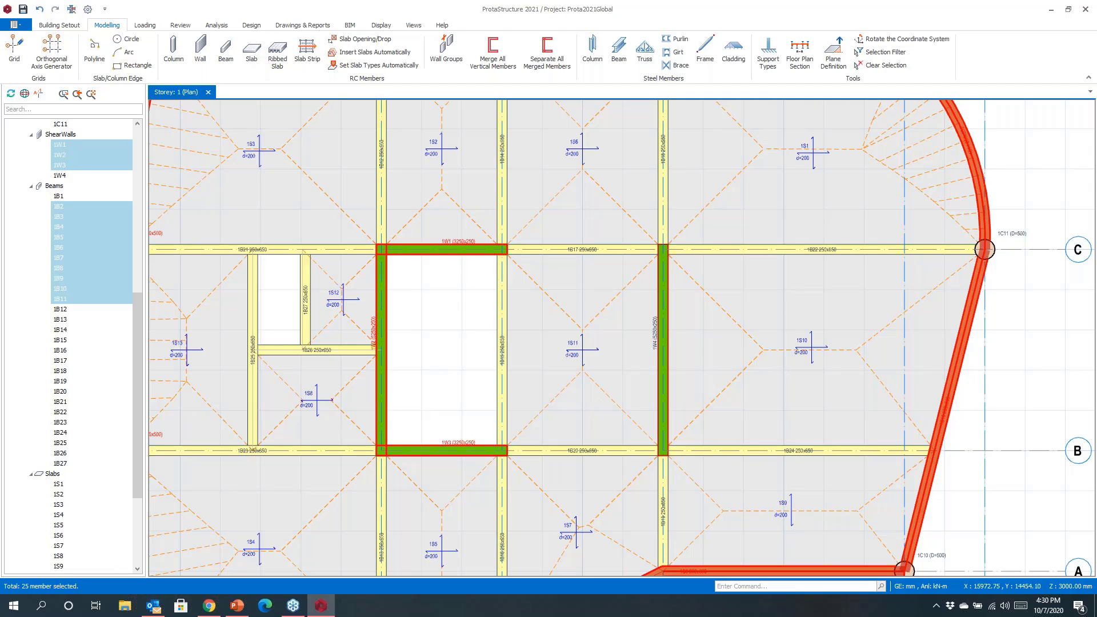
click(492, 56)
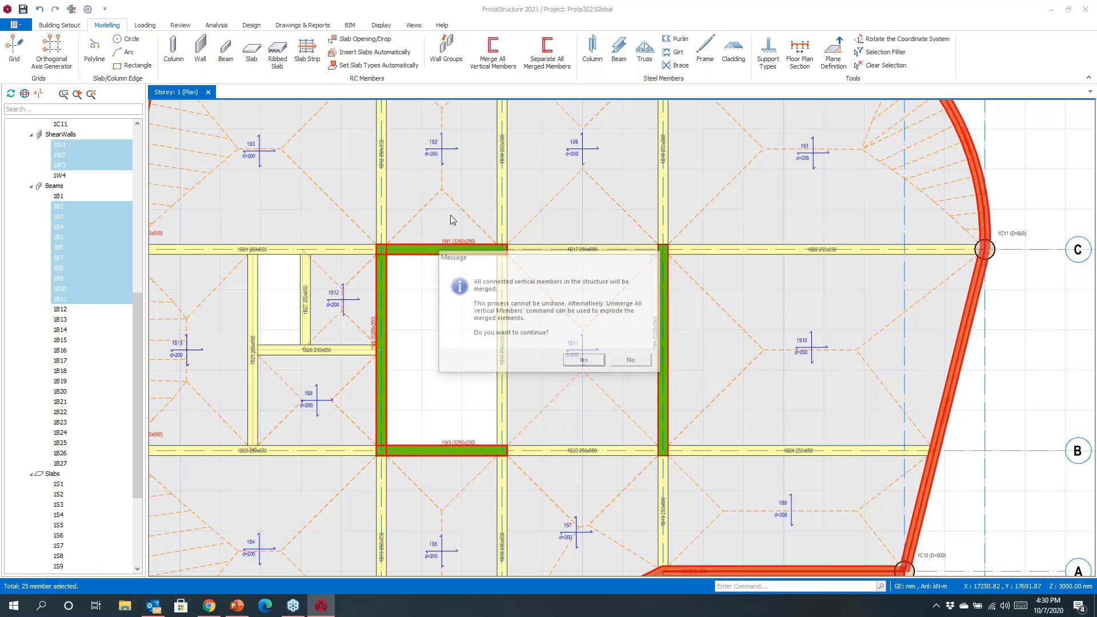
click(578, 361)
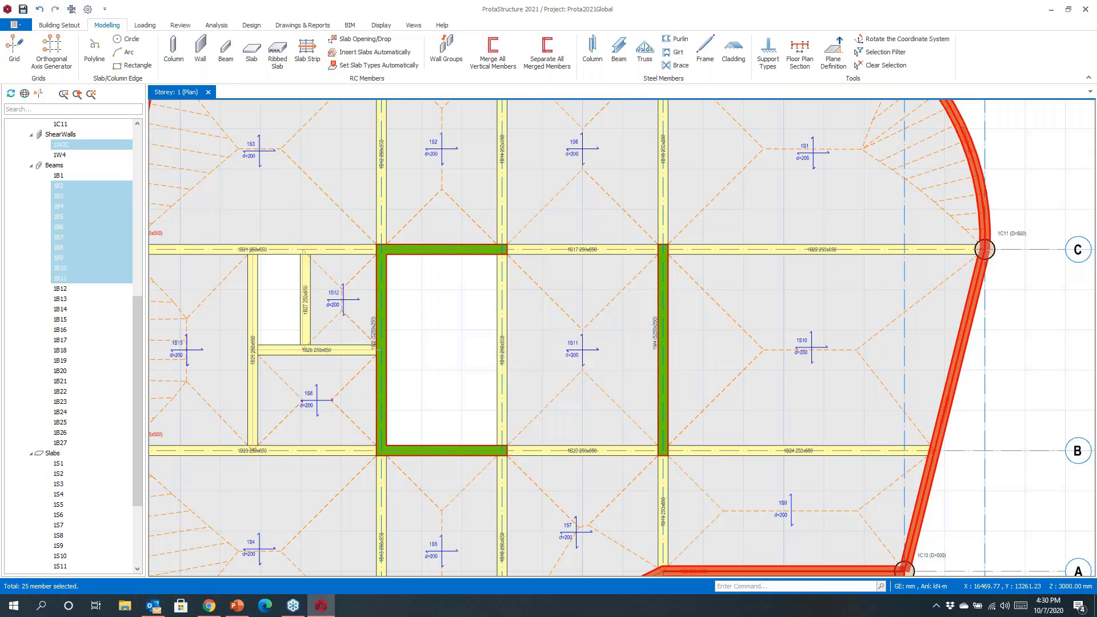
Step: Select only the merged core wall and open its section in the polyline editor at the steel layout
scroll(434, 316, up, 2)
click(364, 277)
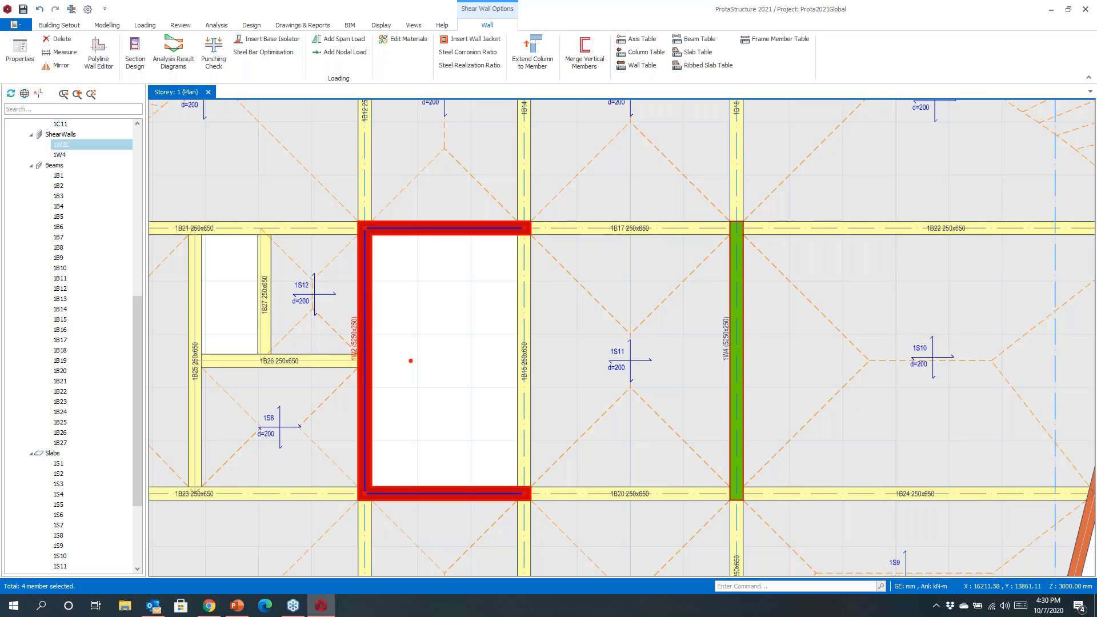
key(Escape)
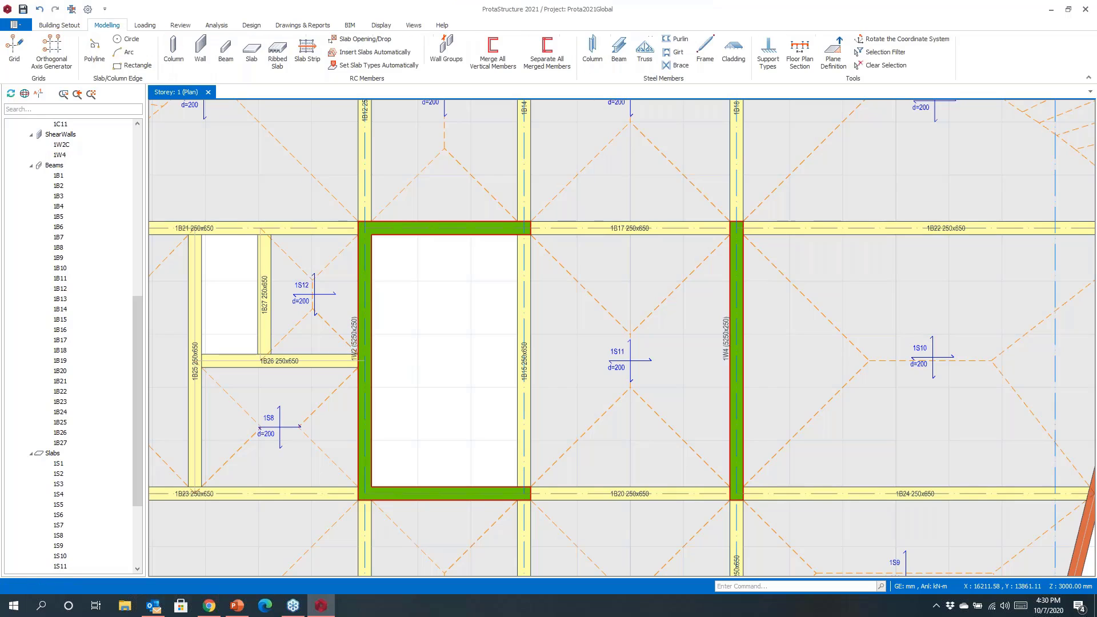
click(364, 235)
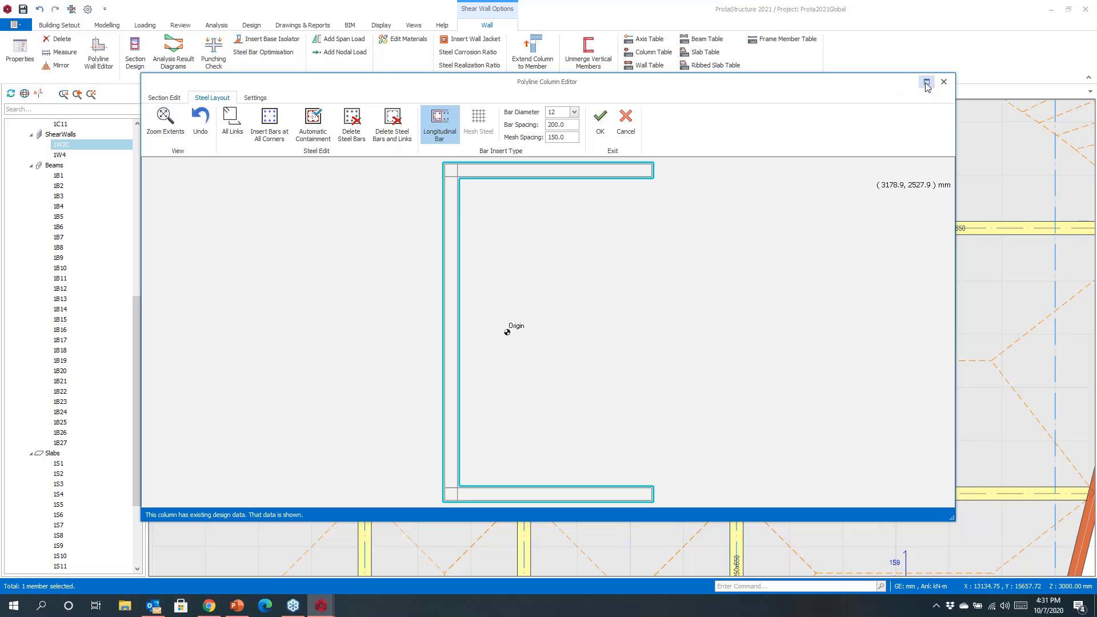
scroll(582, 228, up, 3)
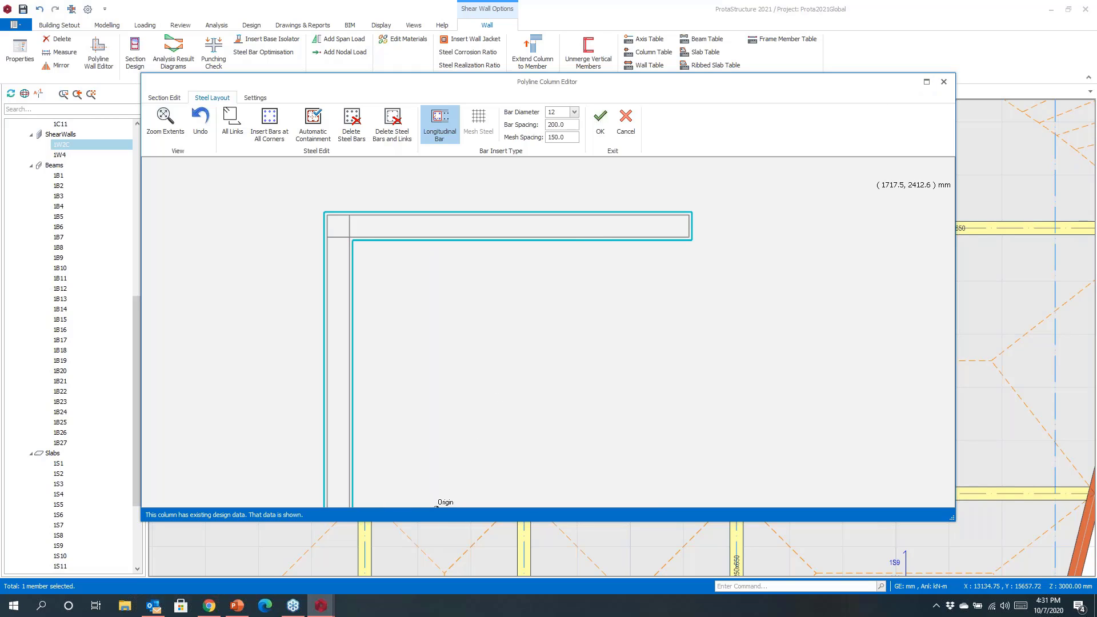
Step: Insert end zone links in the wall flange along axis C, with a 500 mm zone length at both ends
click(690, 228)
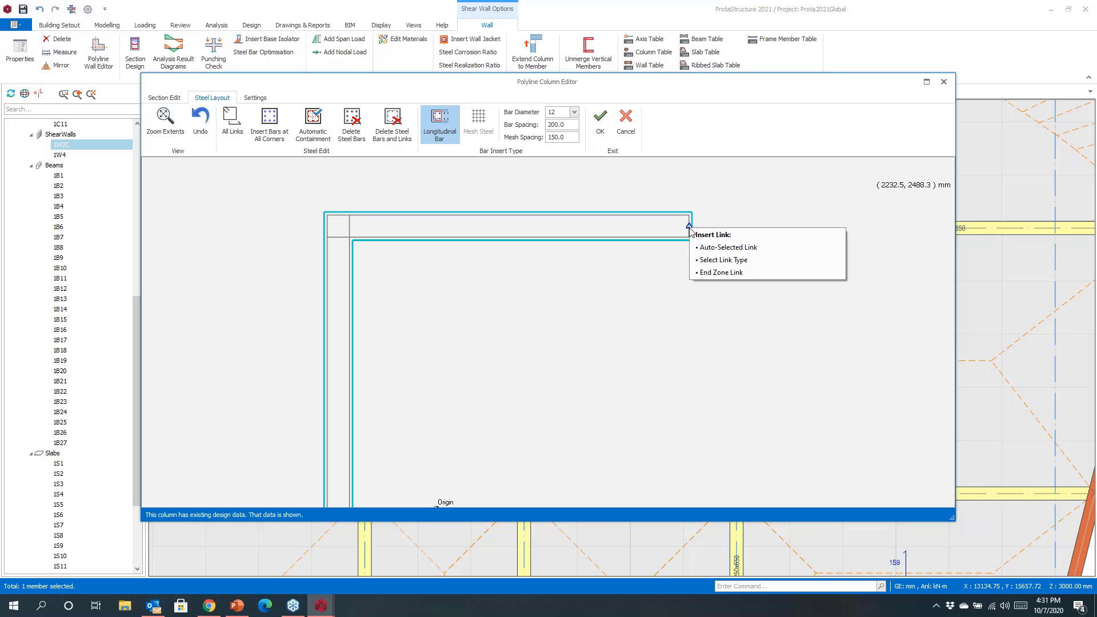
click(721, 273)
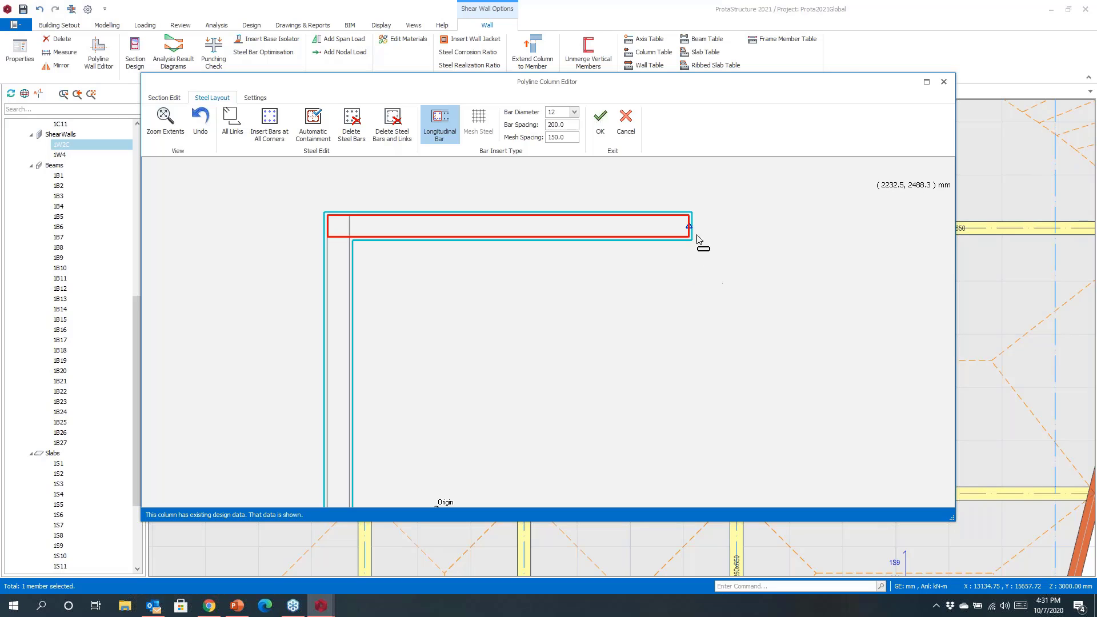
click(637, 232)
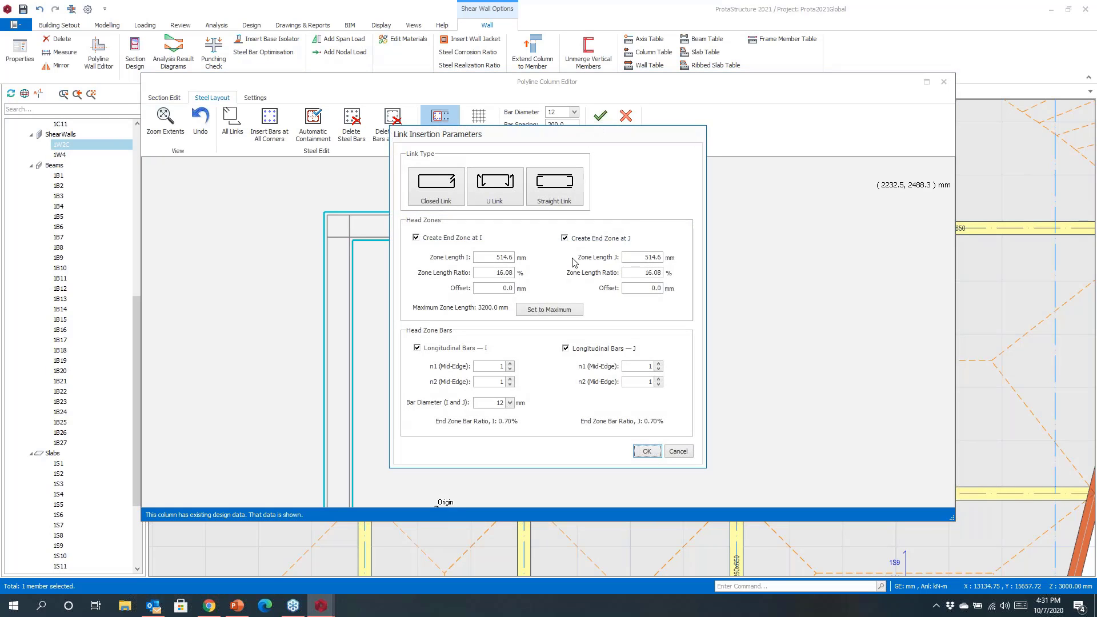
double_click(500, 257)
text(500.2)
double_click(642, 258)
text(500)
click(647, 451)
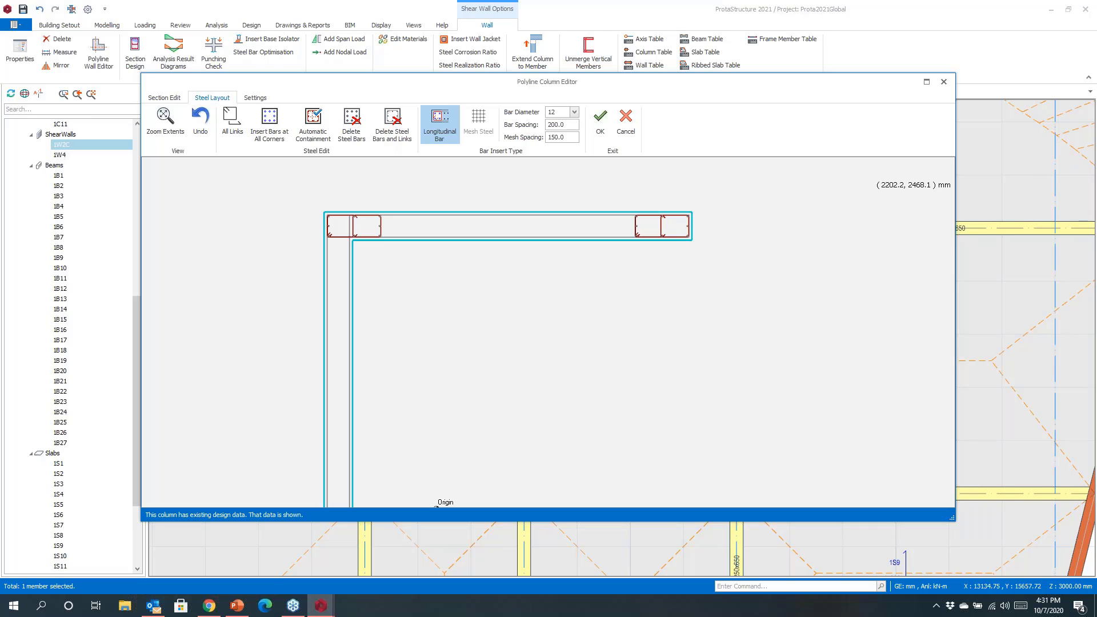
Step: Insert a closed link along the full length of the same flange, choosing the link type manually
right_click(688, 231)
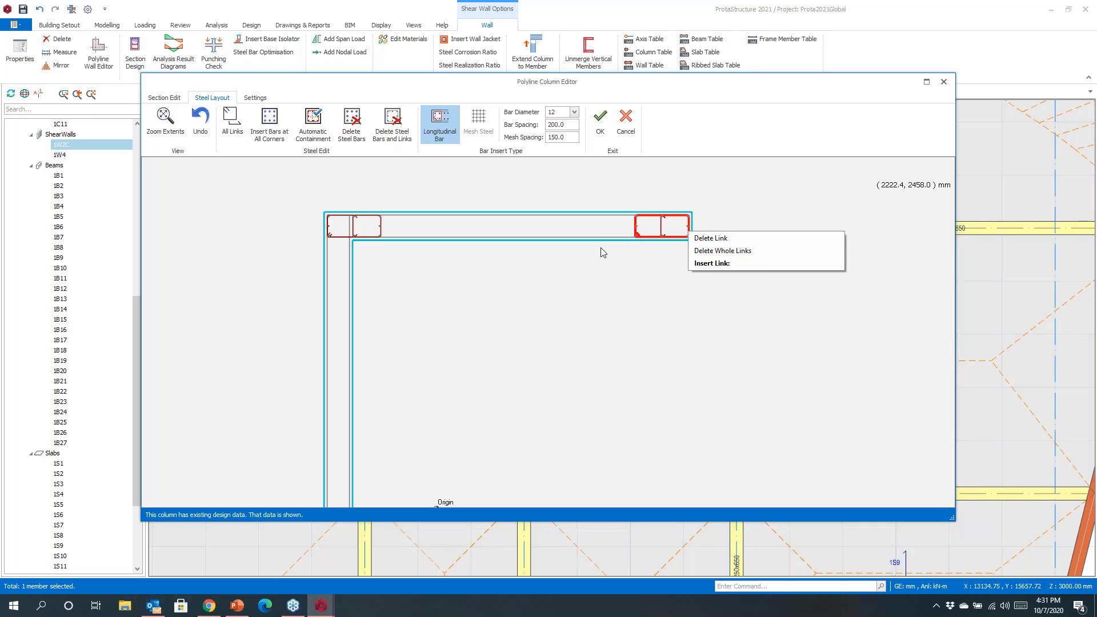
click(696, 263)
scroll(523, 223, up, 1)
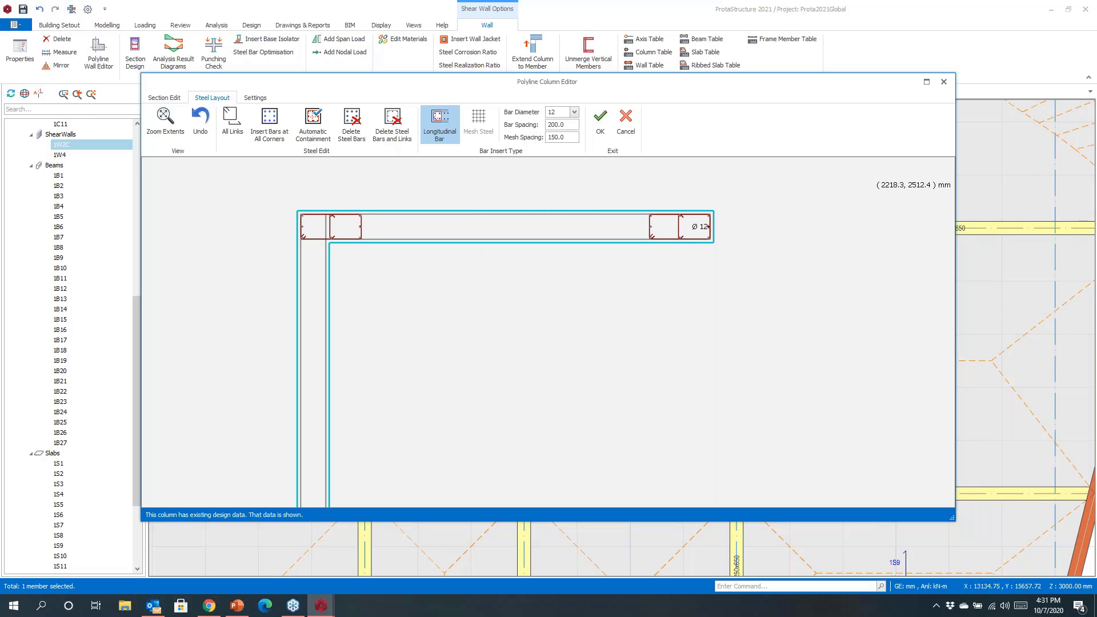
right_click(708, 227)
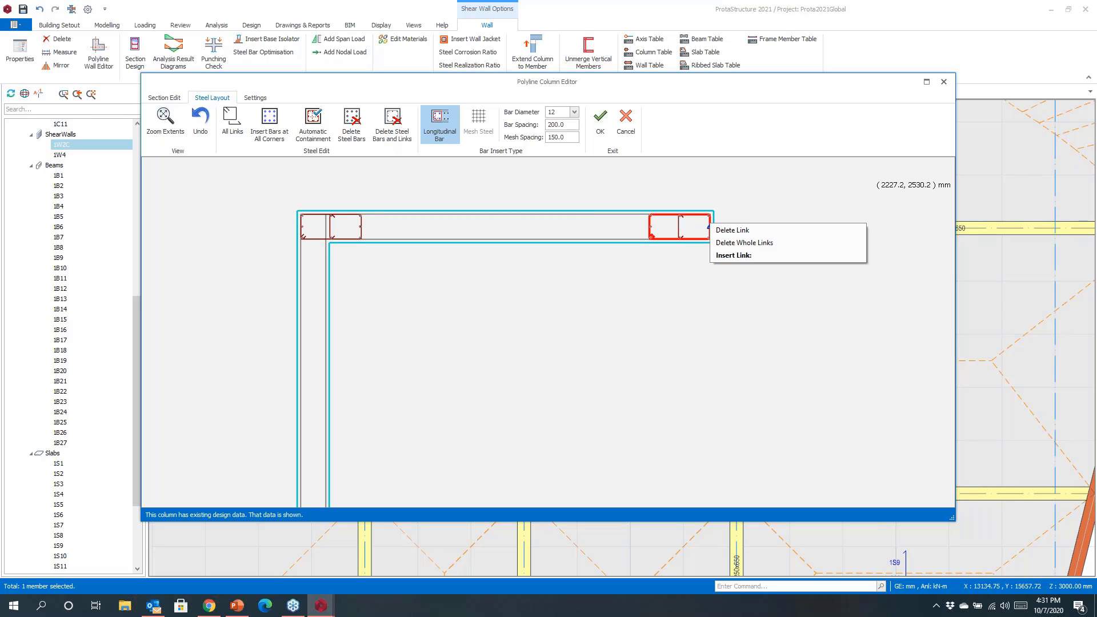
click(713, 220)
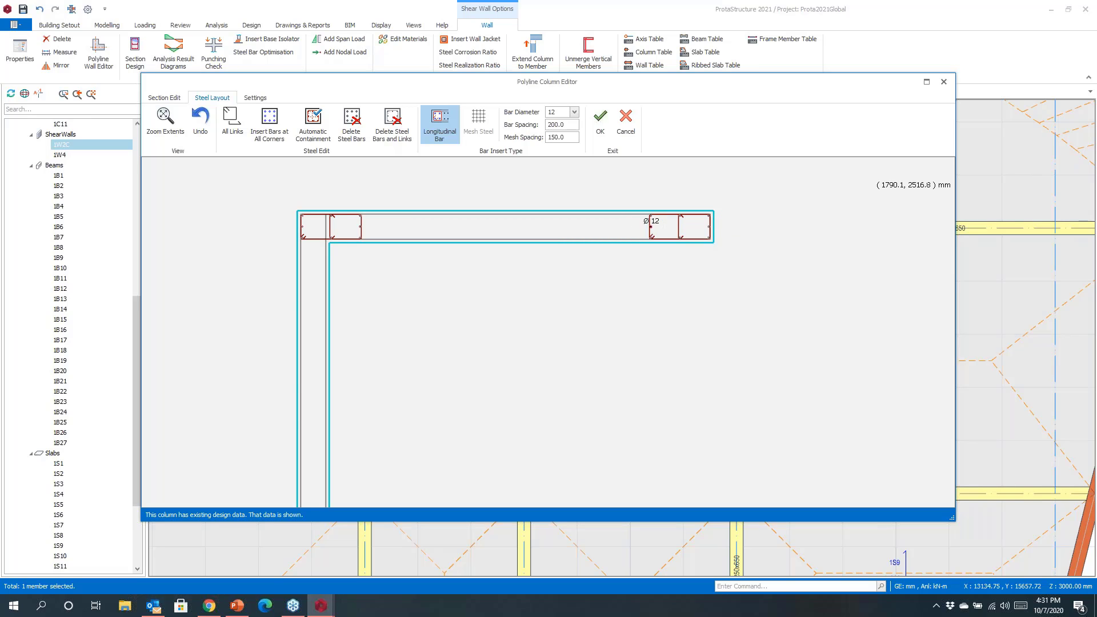
right_click(710, 227)
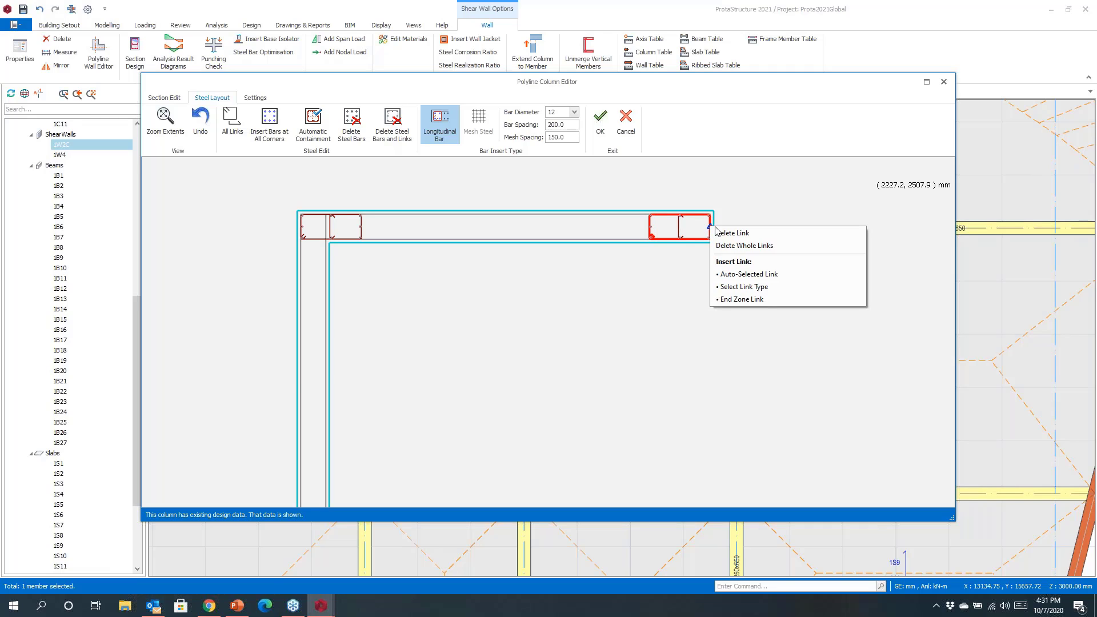
click(735, 288)
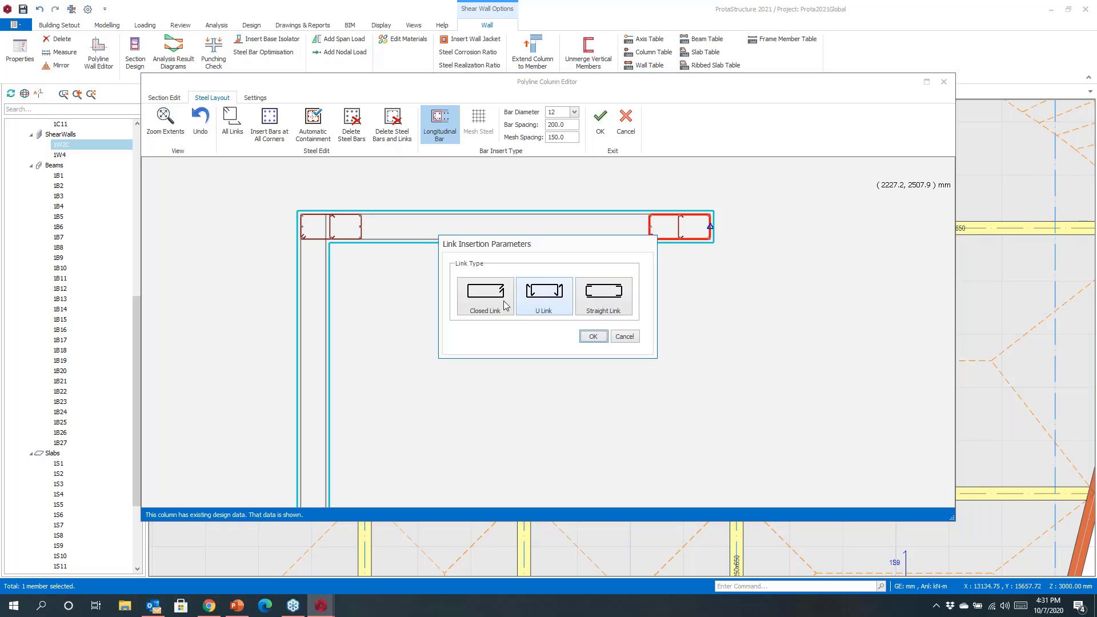
click(488, 300)
click(594, 337)
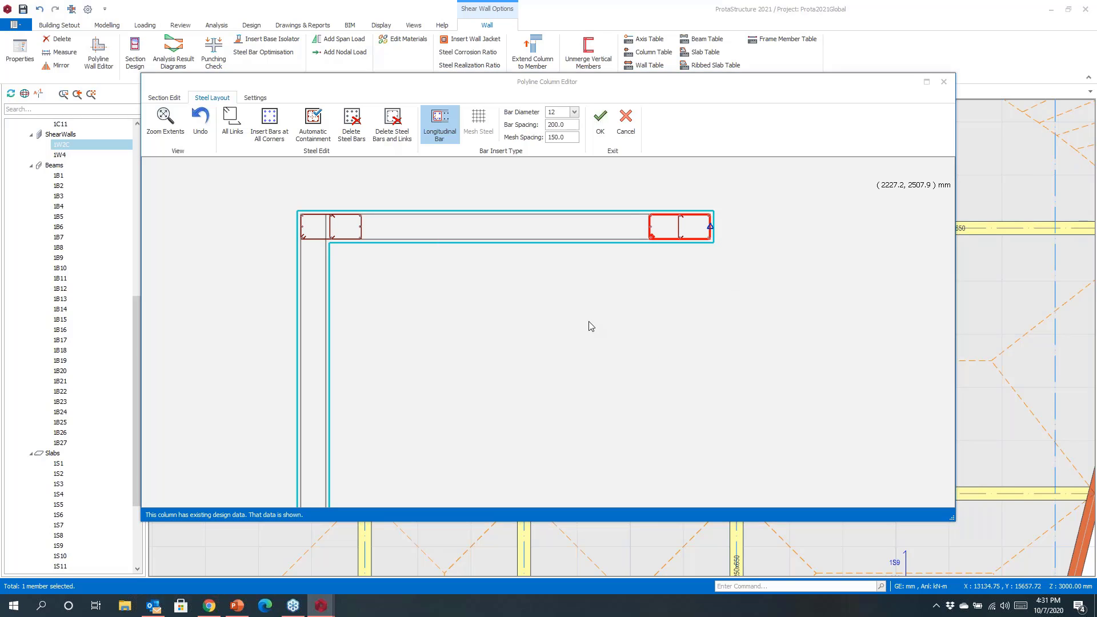
Step: Insert 11 intermediate 12 mm longitudinal bars between the two end zones along both faces of the flange
scroll(366, 216, up, 3)
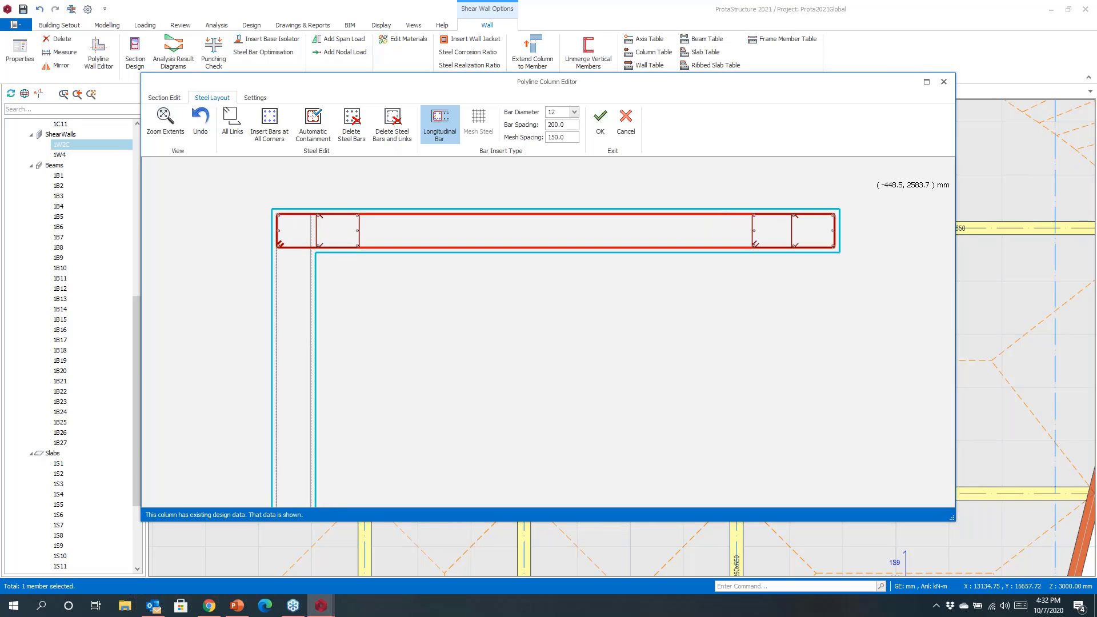
click(360, 217)
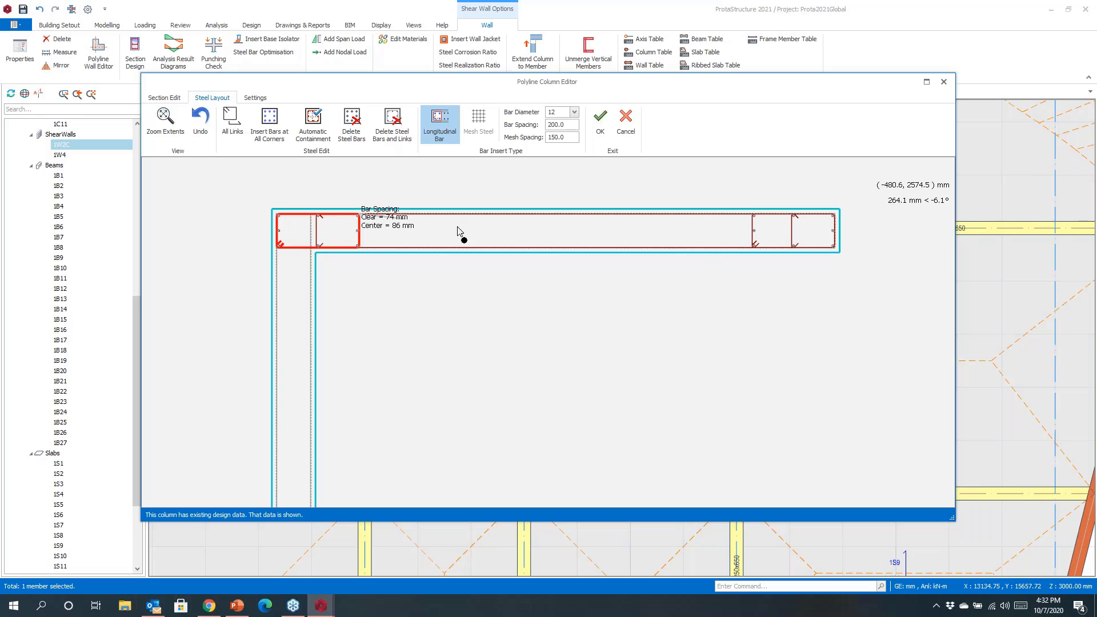
click(753, 227)
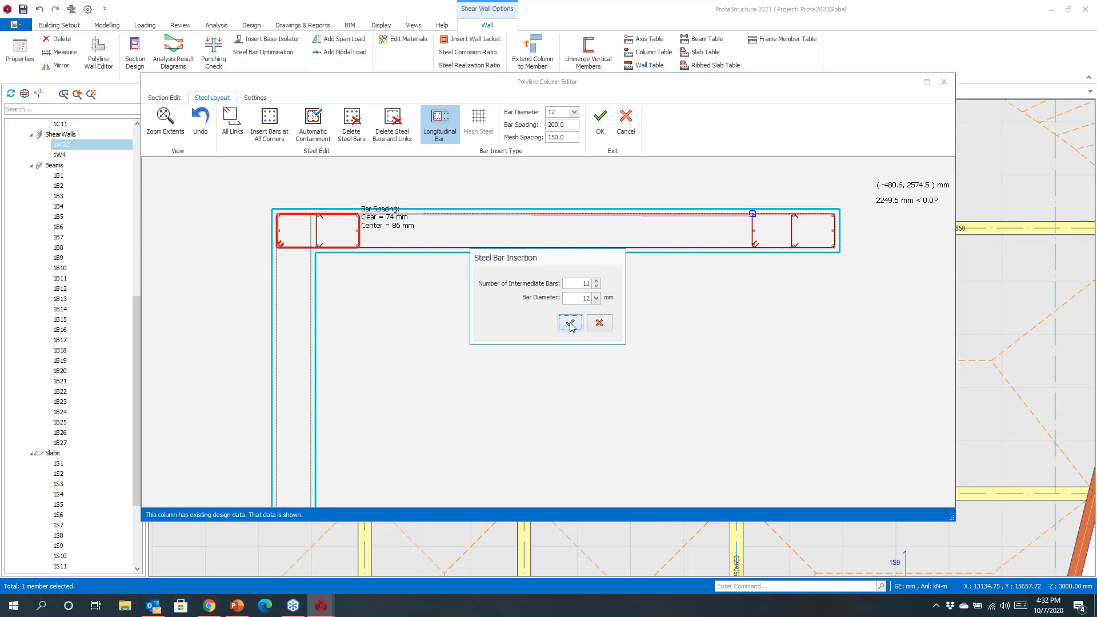
click(569, 322)
click(359, 247)
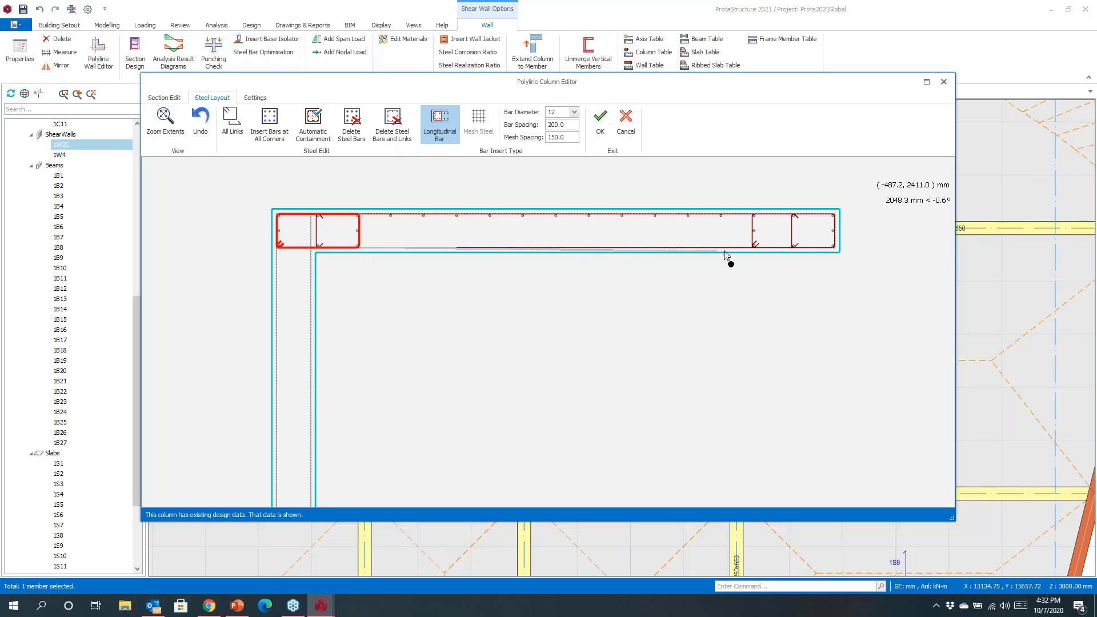
click(753, 247)
click(570, 323)
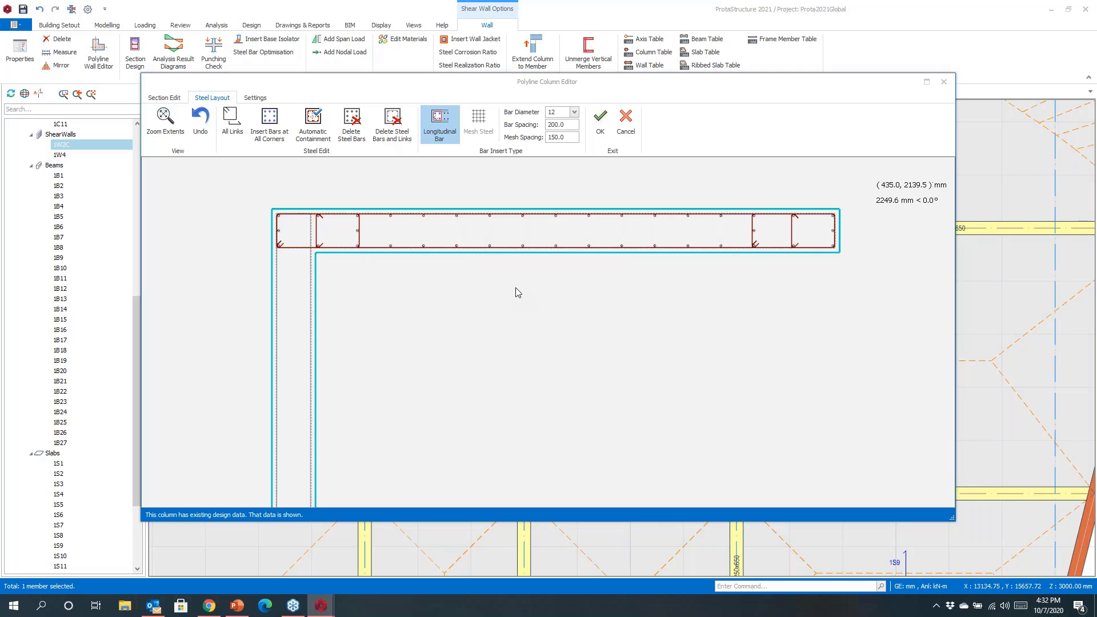
scroll(552, 287, down, 1)
scroll(551, 287, down, 1)
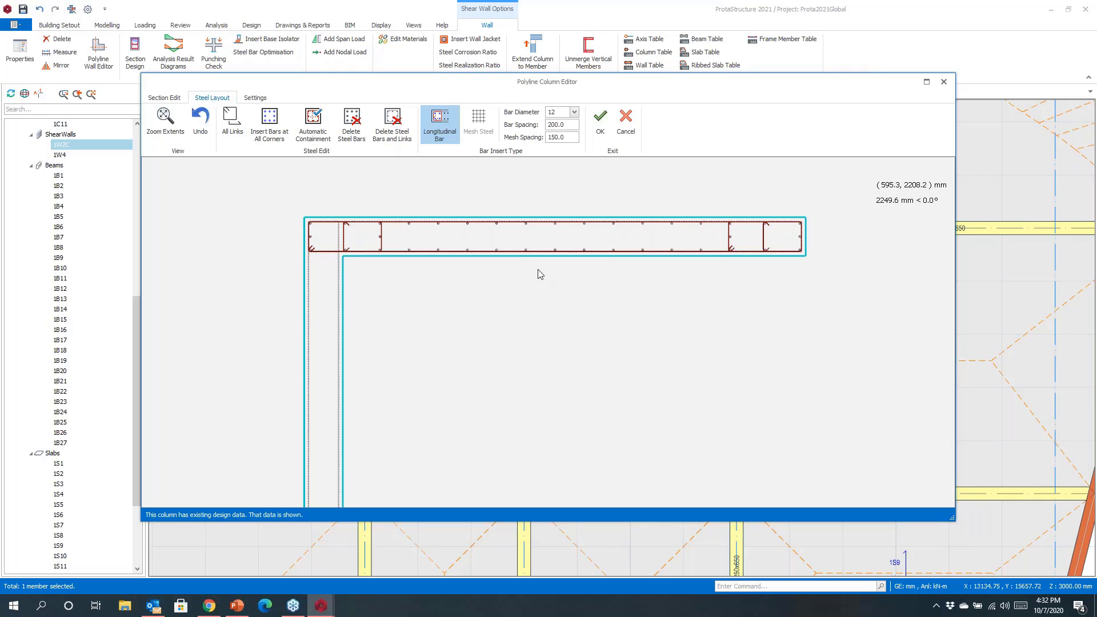
Step: Delete all steel bars and links from the wall section
click(392, 121)
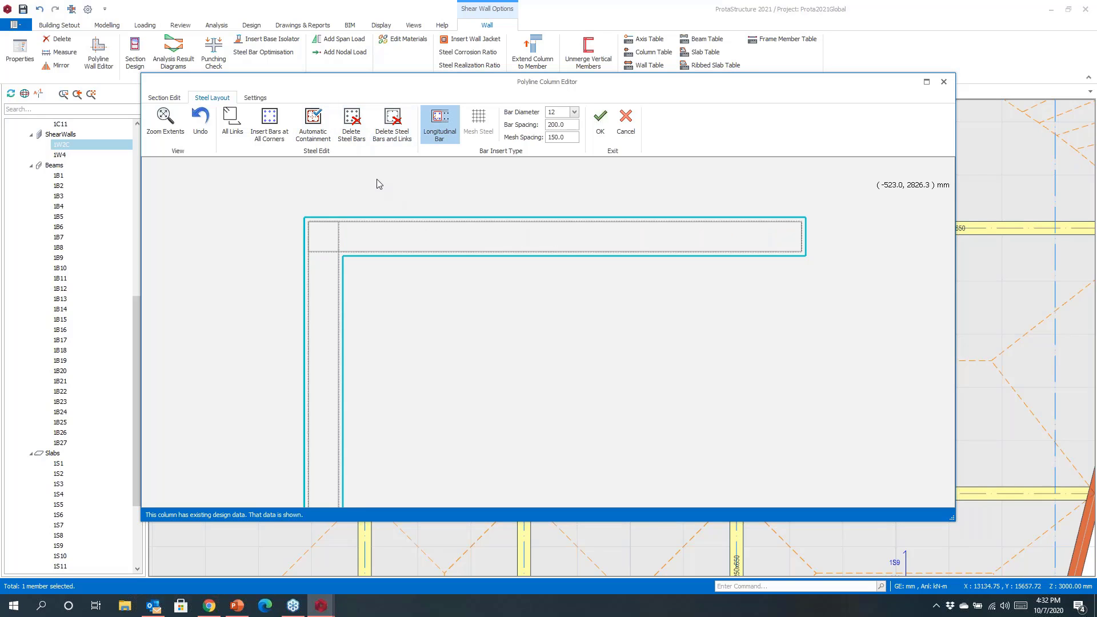
scroll(448, 298, down, 4)
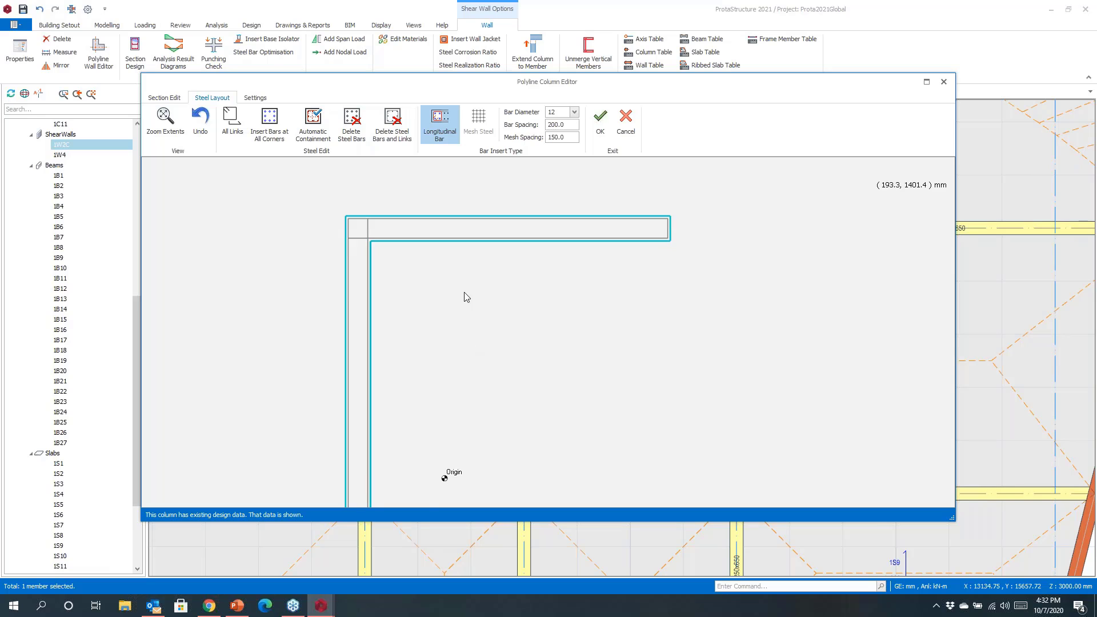
scroll(467, 297, down, 2)
Step: Reinforce the wall section with automatic containment, using reset bar counts and 12 mm corner and intermediate bars, and save the section
click(314, 123)
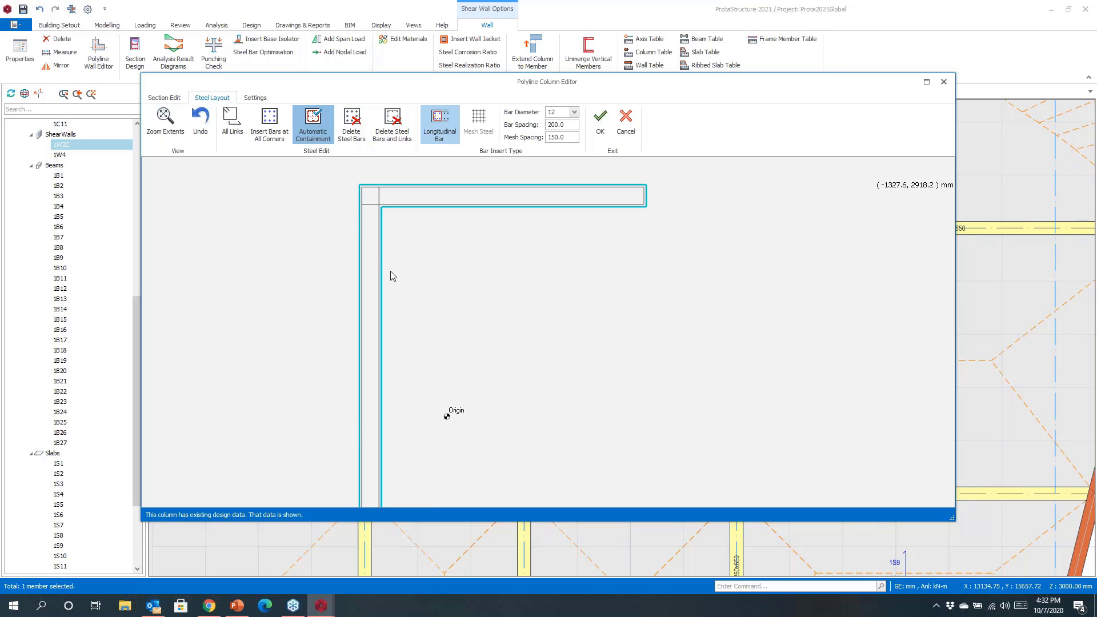
click(645, 314)
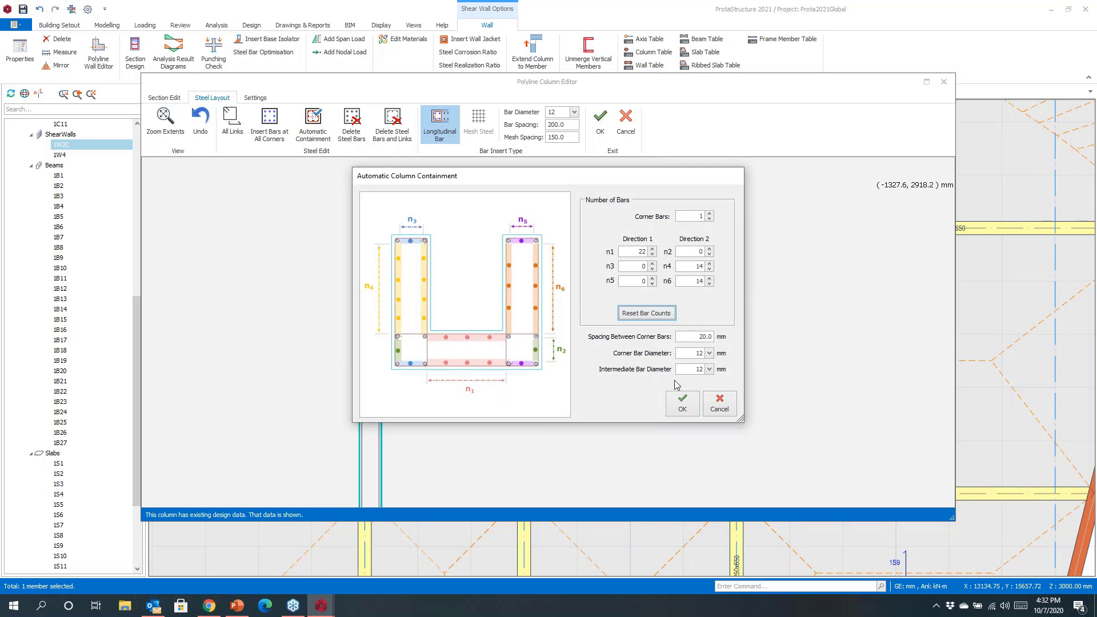
click(683, 406)
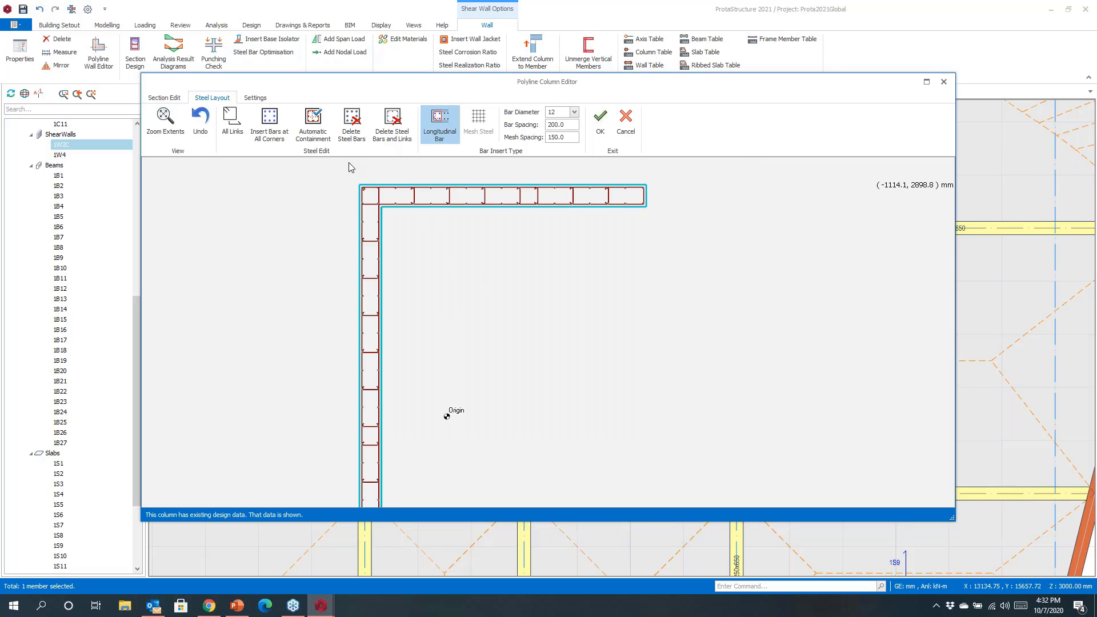
scroll(367, 208, up, 4)
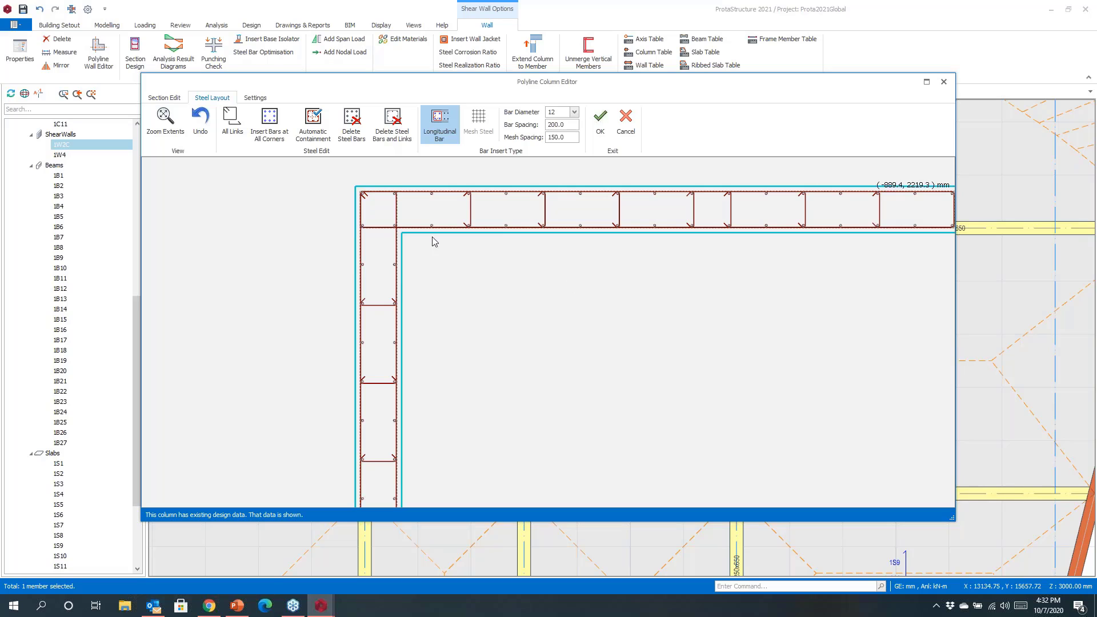
scroll(280, 245, down, 2)
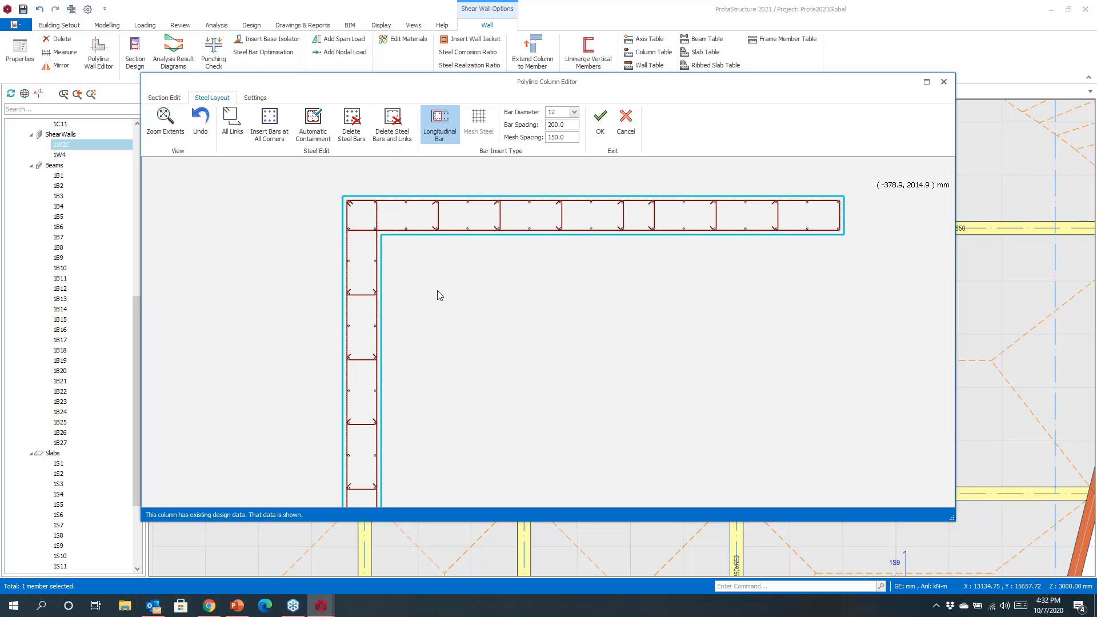
click(600, 123)
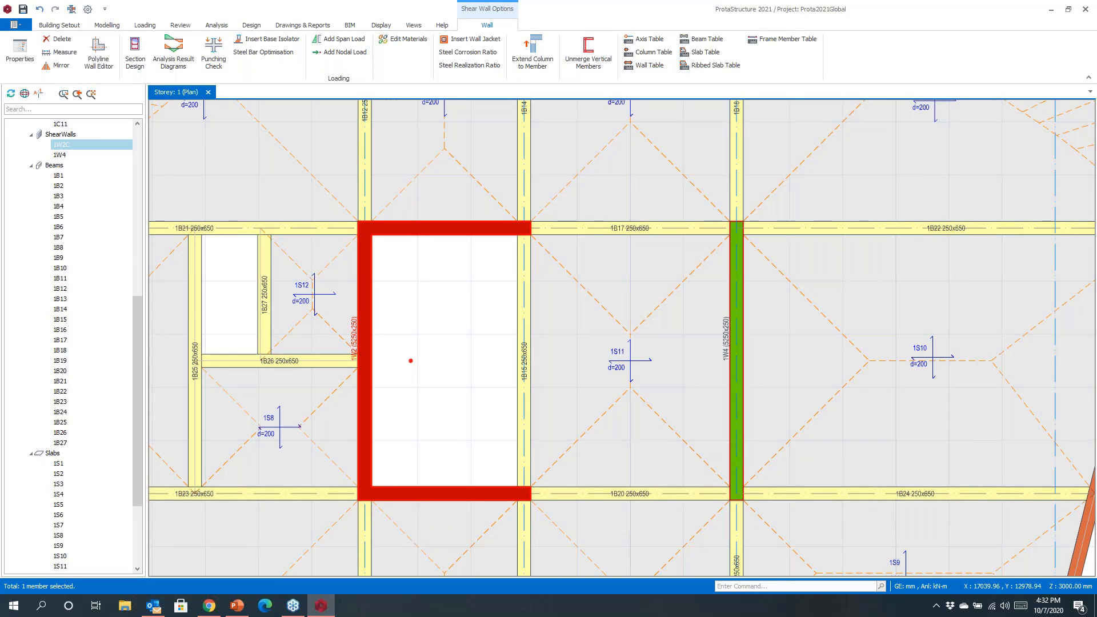
scroll(410, 360, down, 3)
scroll(472, 207, up, 5)
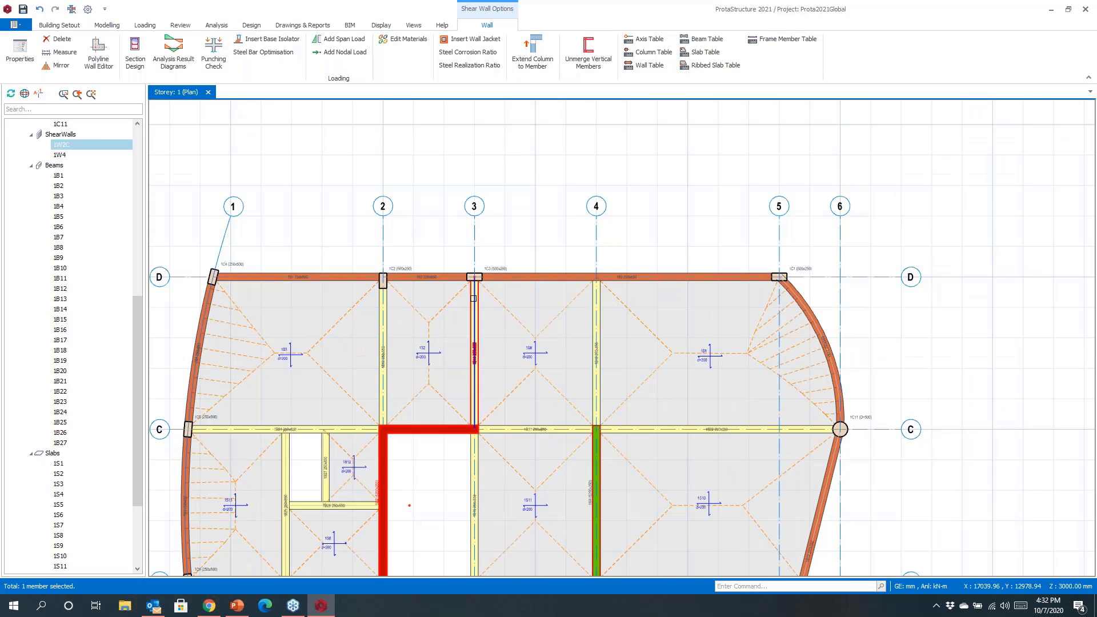
Step: Reshape the rectangular column at axes 3 and D into a symmetric octagon, adding two vertices about 50 mm outward on each long side
right_click(472, 208)
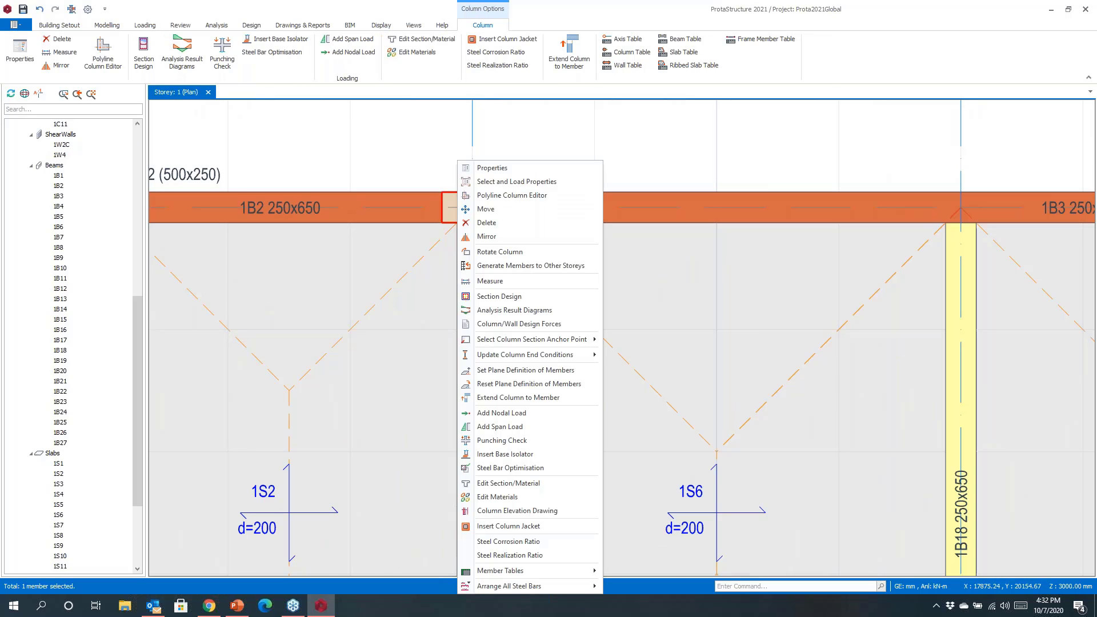
key(Escape)
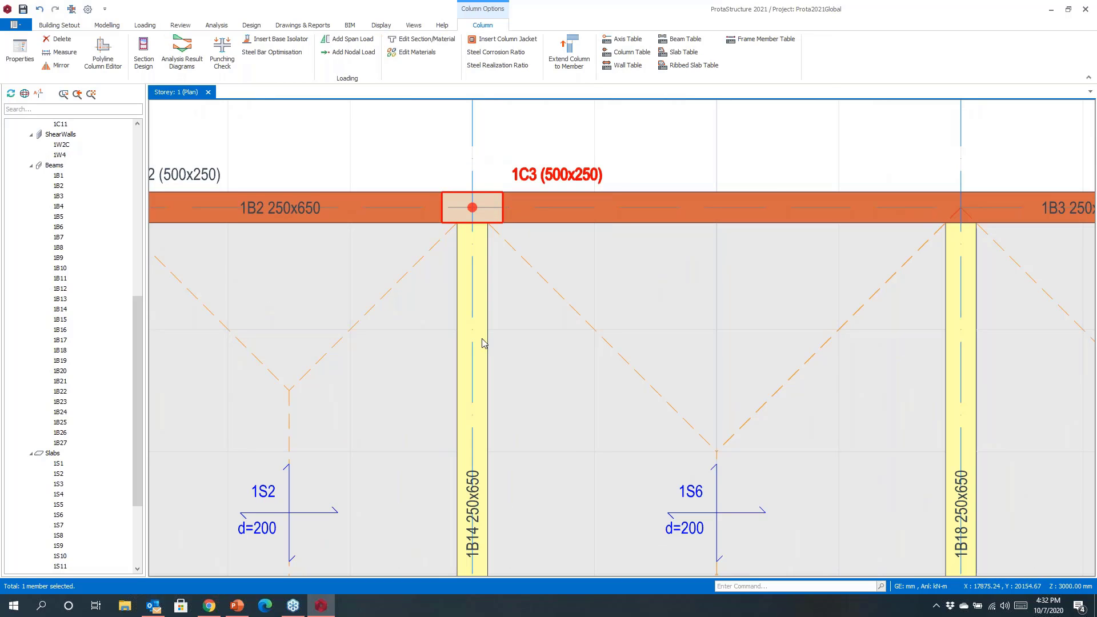
scroll(479, 346, down, 2)
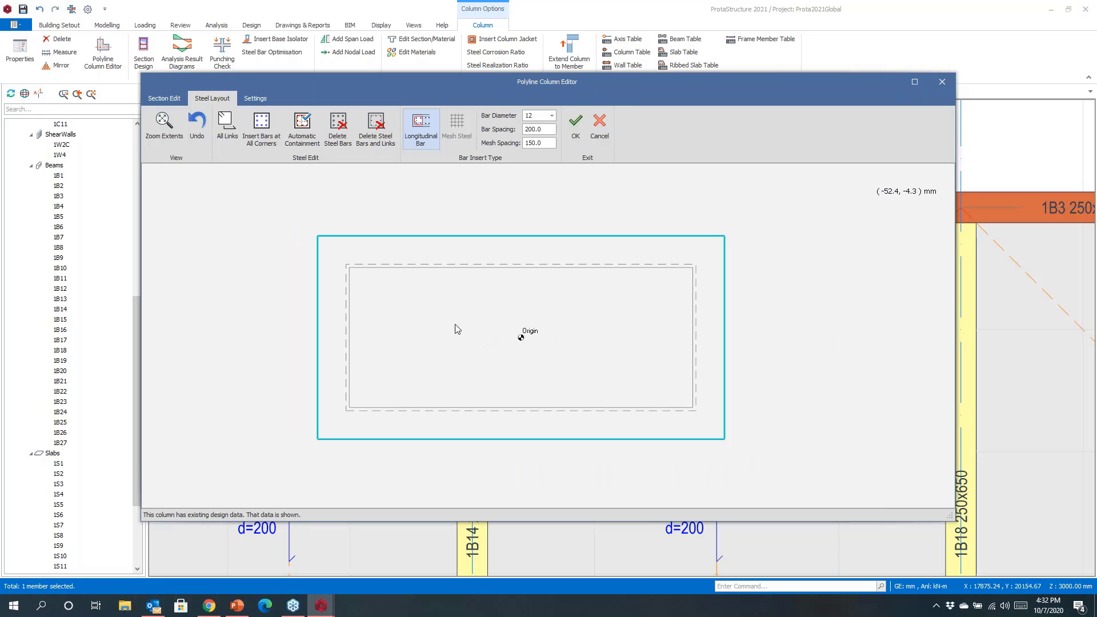
click(164, 99)
scroll(529, 429, down, 1)
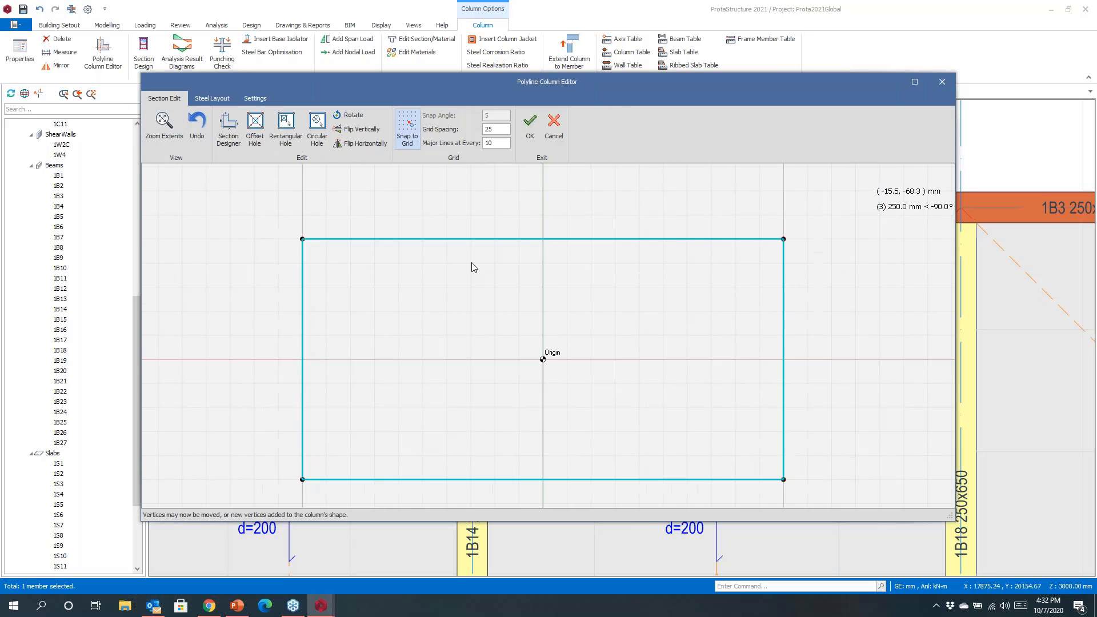
drag(469, 239, 471, 191)
drag(595, 209, 615, 191)
scroll(576, 328, down, 1)
drag(611, 462, 610, 504)
drag(517, 489, 483, 504)
middle_drag(568, 446, 547, 423)
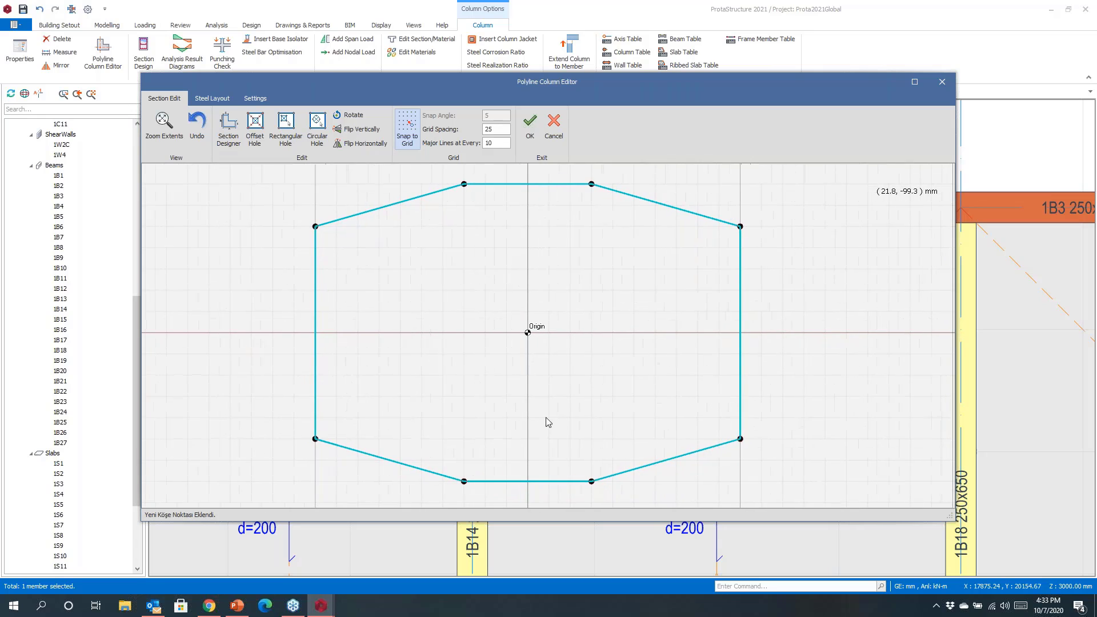
Step: Reinforce the column with automatic containment and add two vertical links joining the facing bars of its upper and lower edges
click(212, 99)
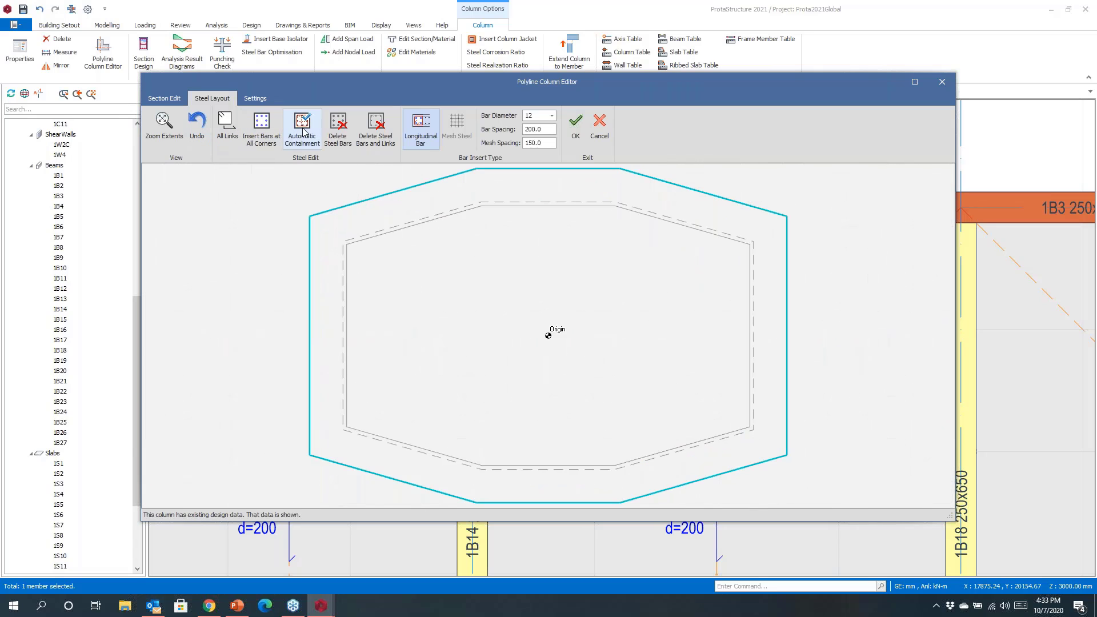
click(303, 130)
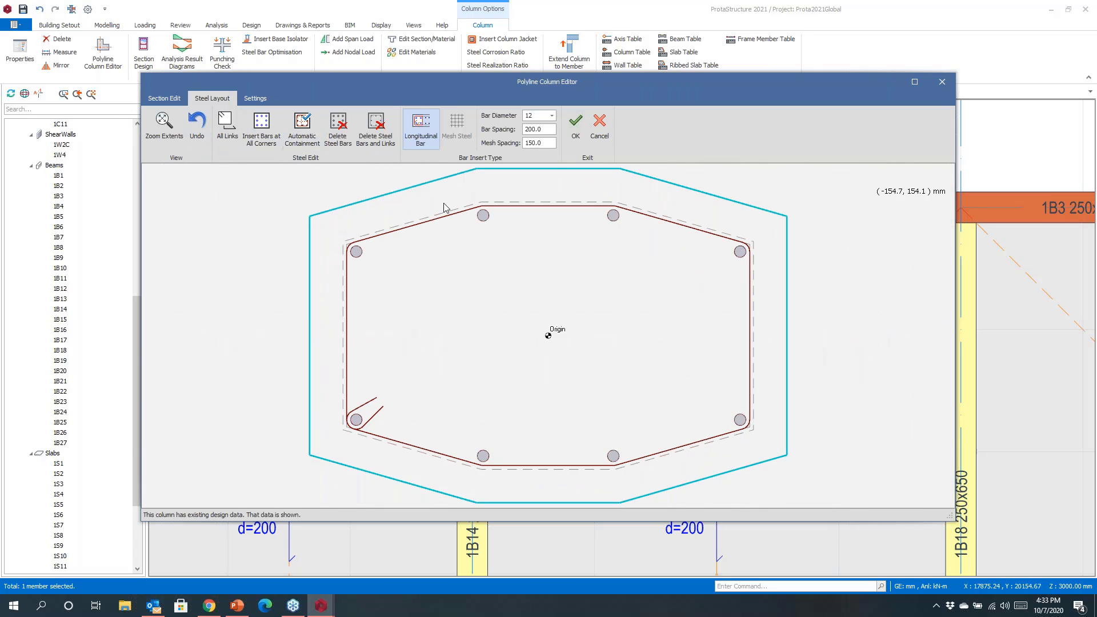
click(483, 456)
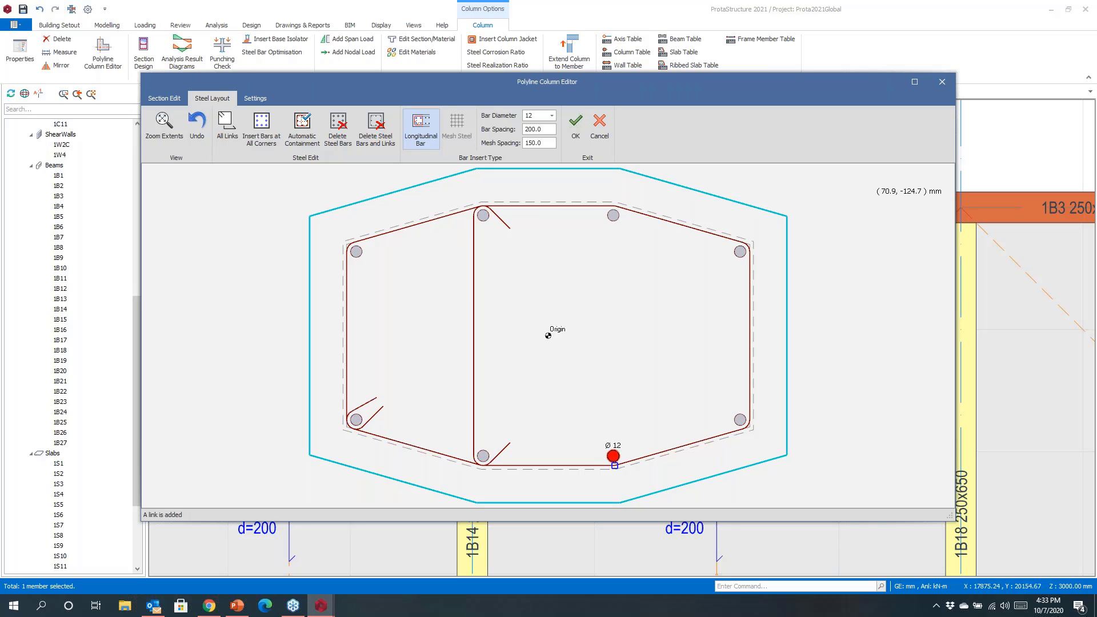
click(613, 215)
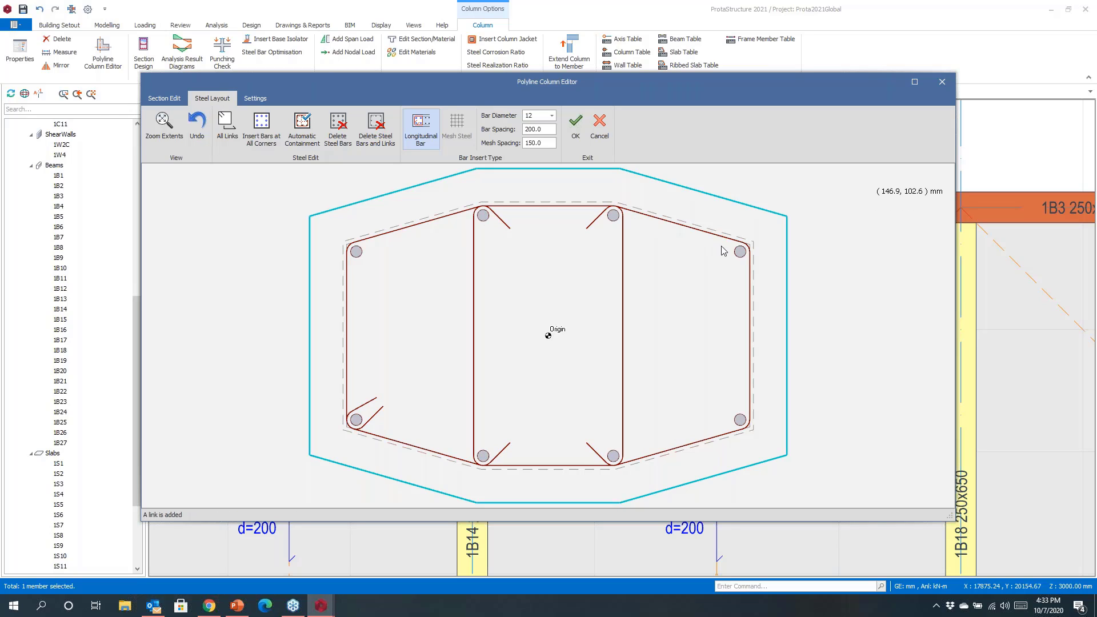
Step: Add two horizontal links between the column's side corner bars and place 12 mm bars at the four link crossings
click(740, 252)
click(356, 251)
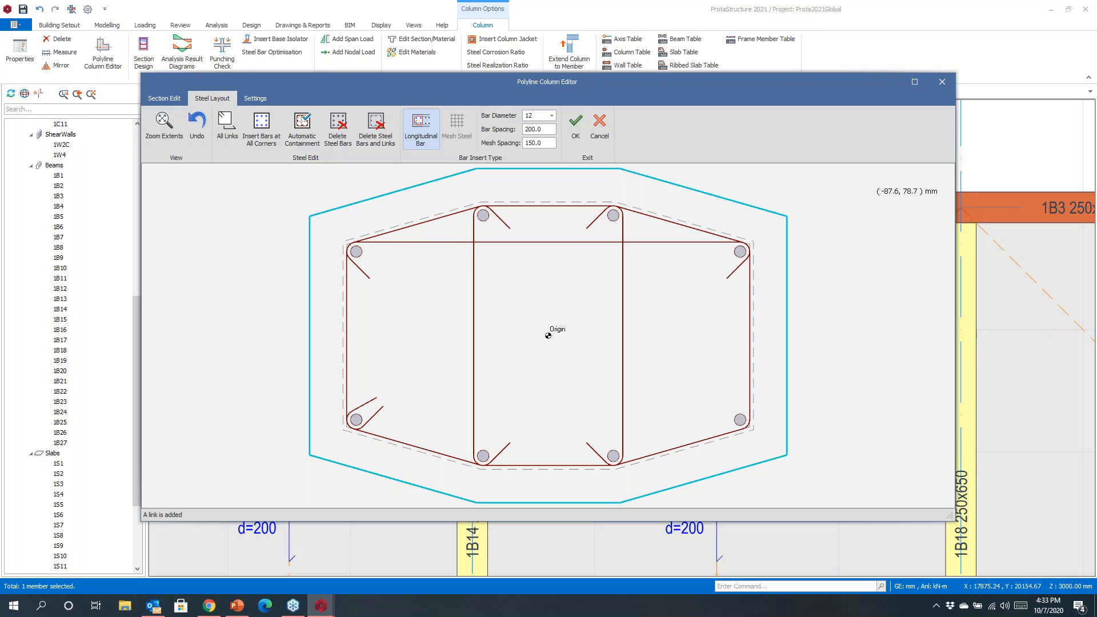
click(491, 264)
click(740, 421)
click(622, 429)
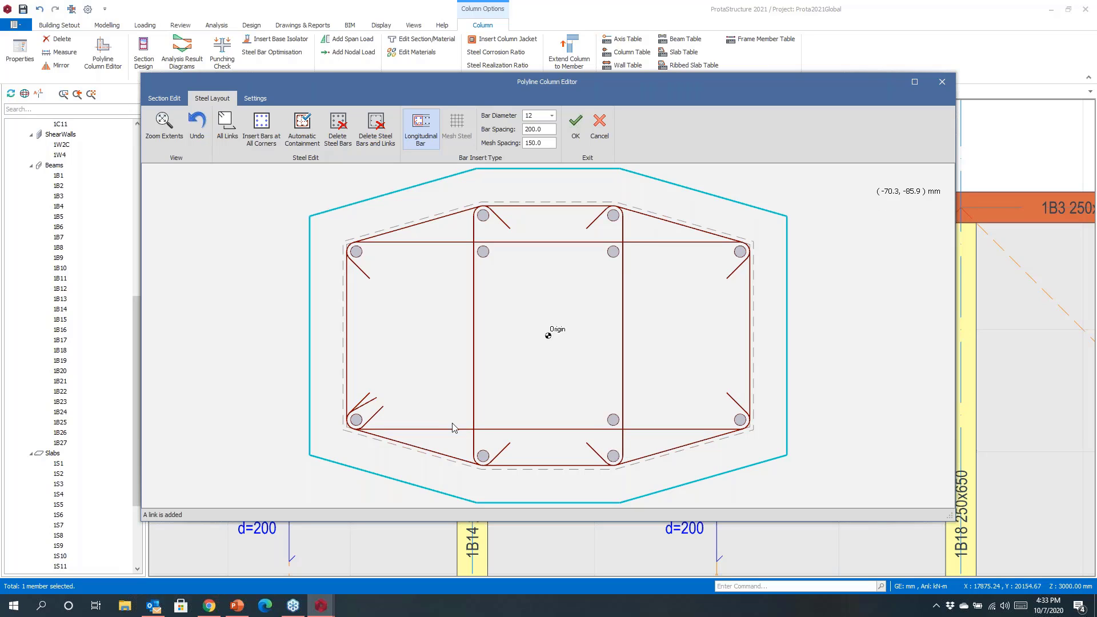
click(492, 412)
Step: Insert one 12 mm intermediate bar on each vertical side of the column and save the section
click(347, 425)
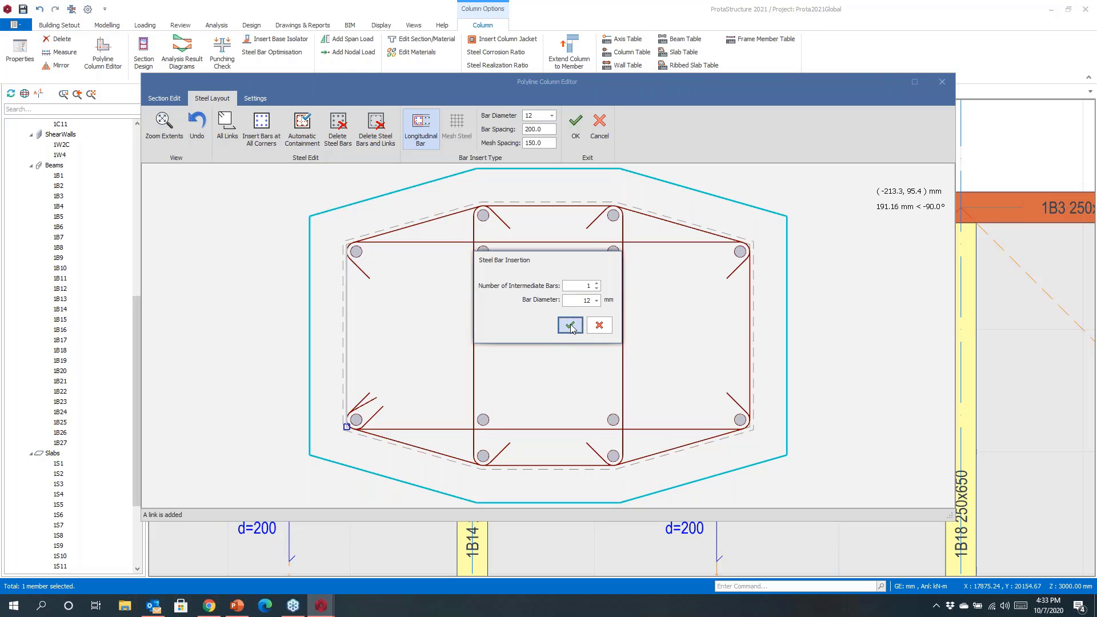
click(570, 325)
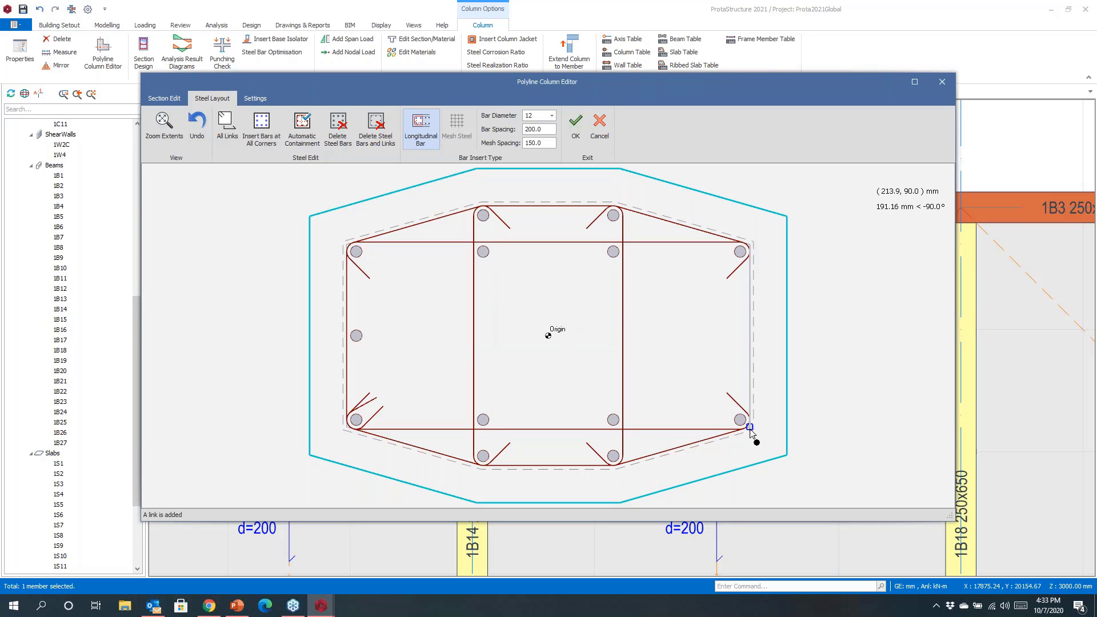
click(749, 427)
click(570, 328)
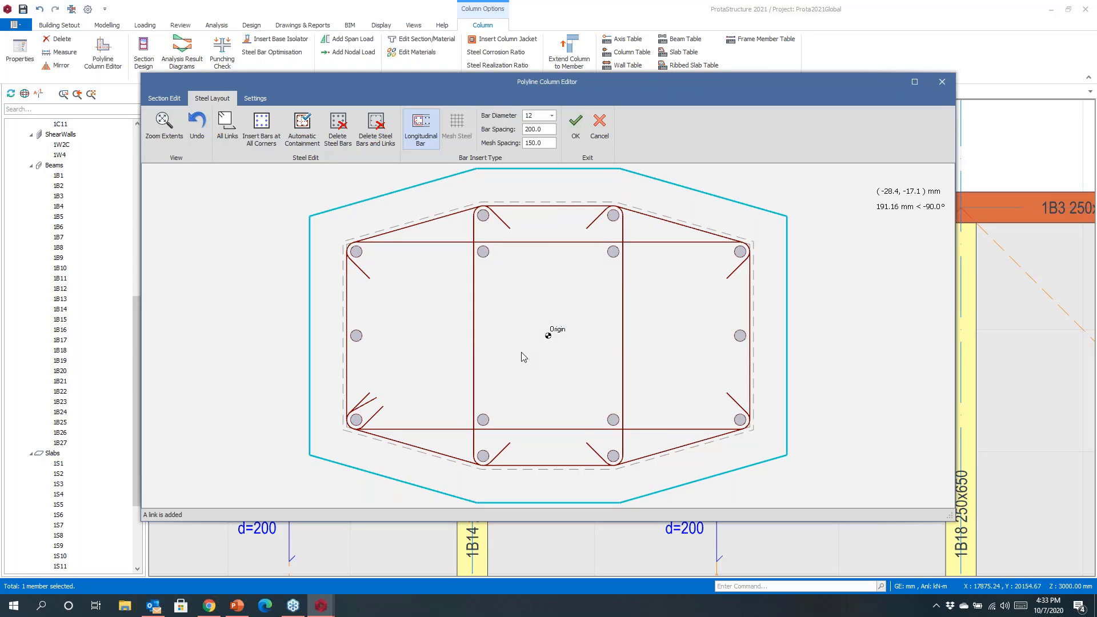
click(576, 126)
Step: Open a 3D physical model view of storey 1 and view the floor from a higher angle
scroll(487, 292, down, 6)
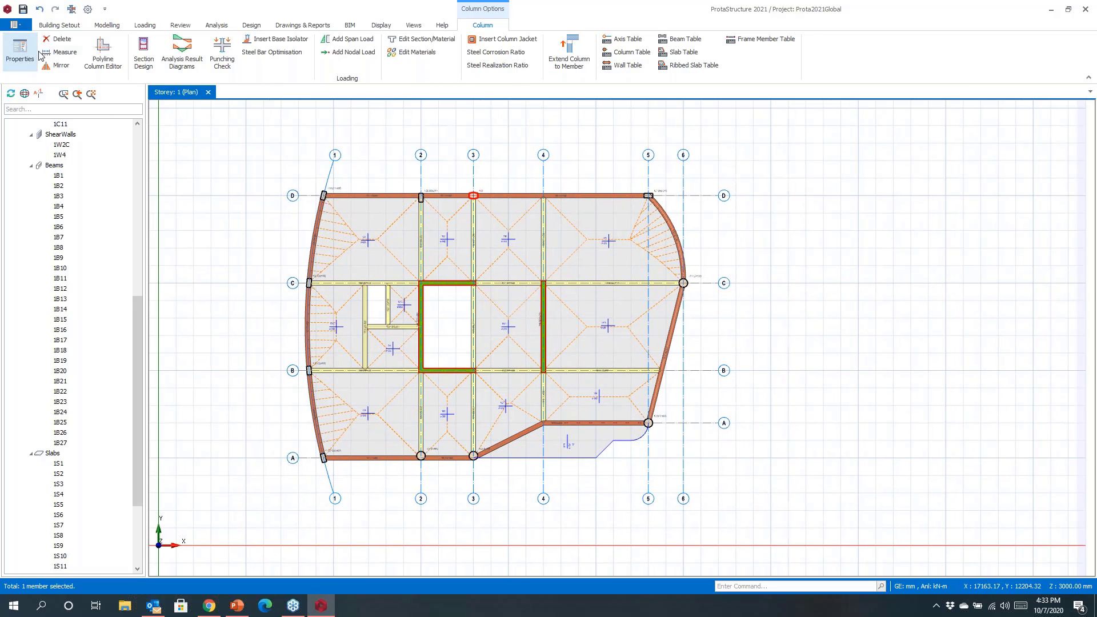
drag(137, 320, 135, 186)
right_click(42, 230)
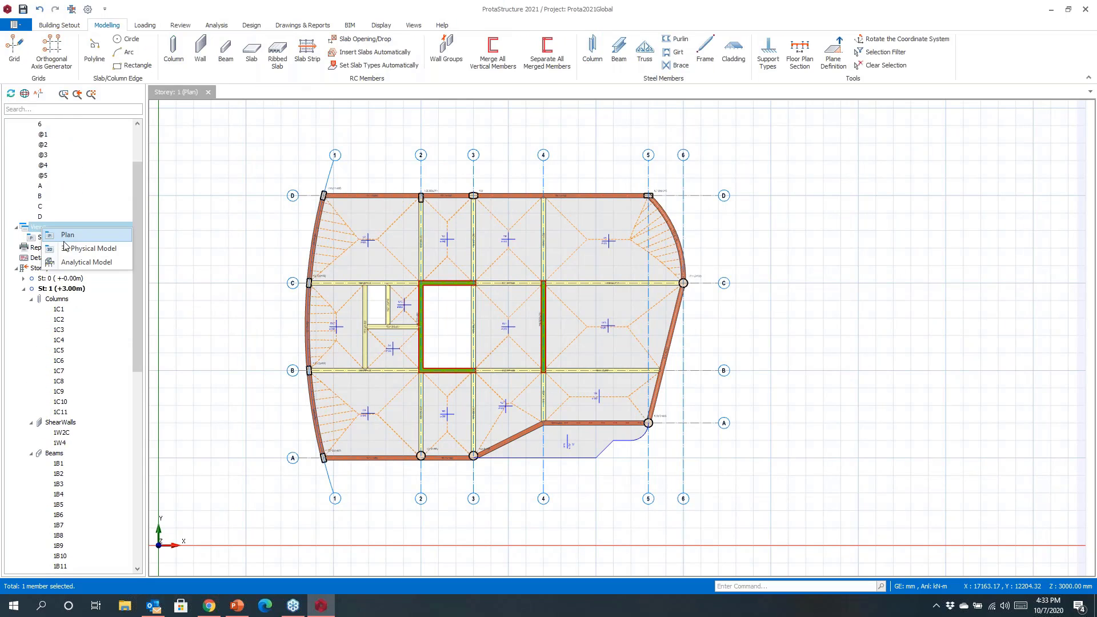
click(73, 248)
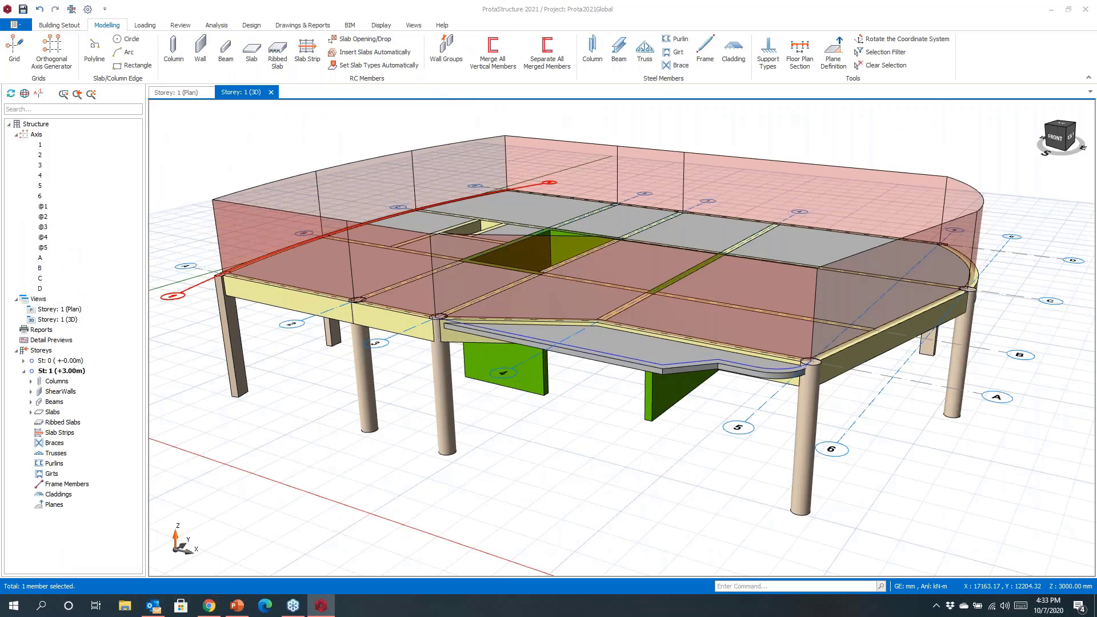
middle_drag(496, 454, 514, 437)
Step: Tile the plan and 3D views vertically and centre the whole floor in the plan view
click(414, 25)
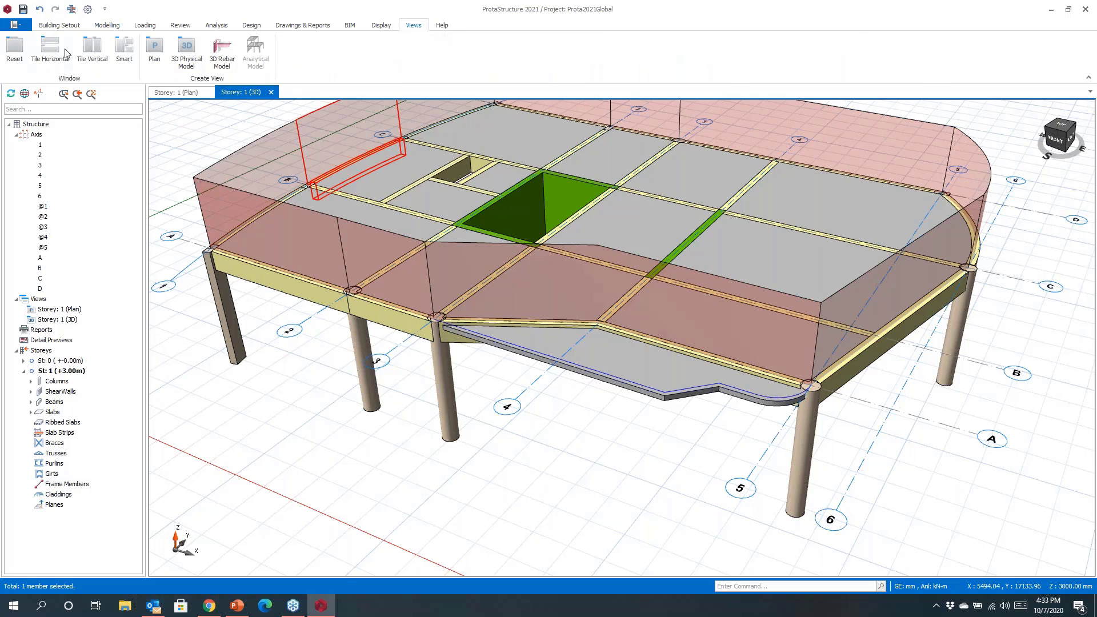
click(93, 53)
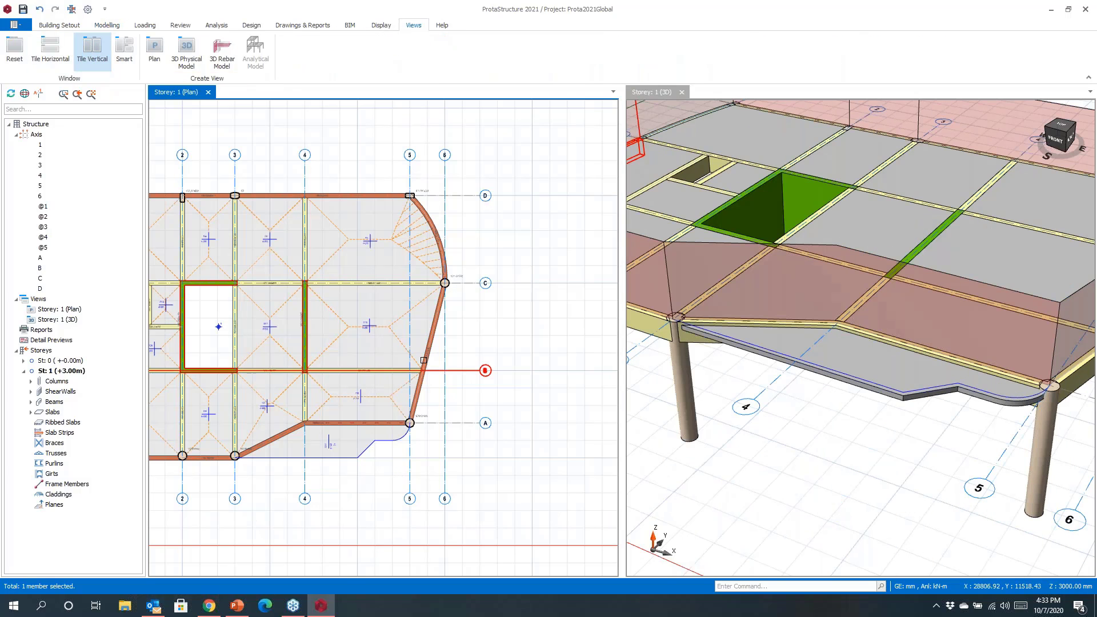
middle_drag(458, 379, 521, 384)
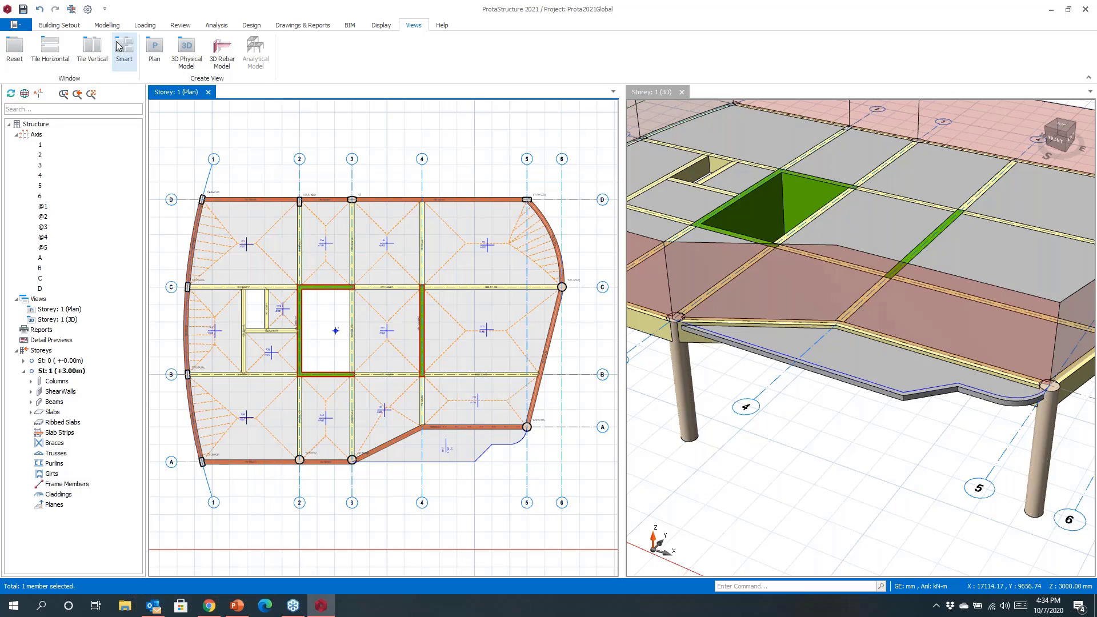
Step: Insert a rectangular slab opening about 957 by 599 mm near the upper-left corner of slab 1S1
click(107, 26)
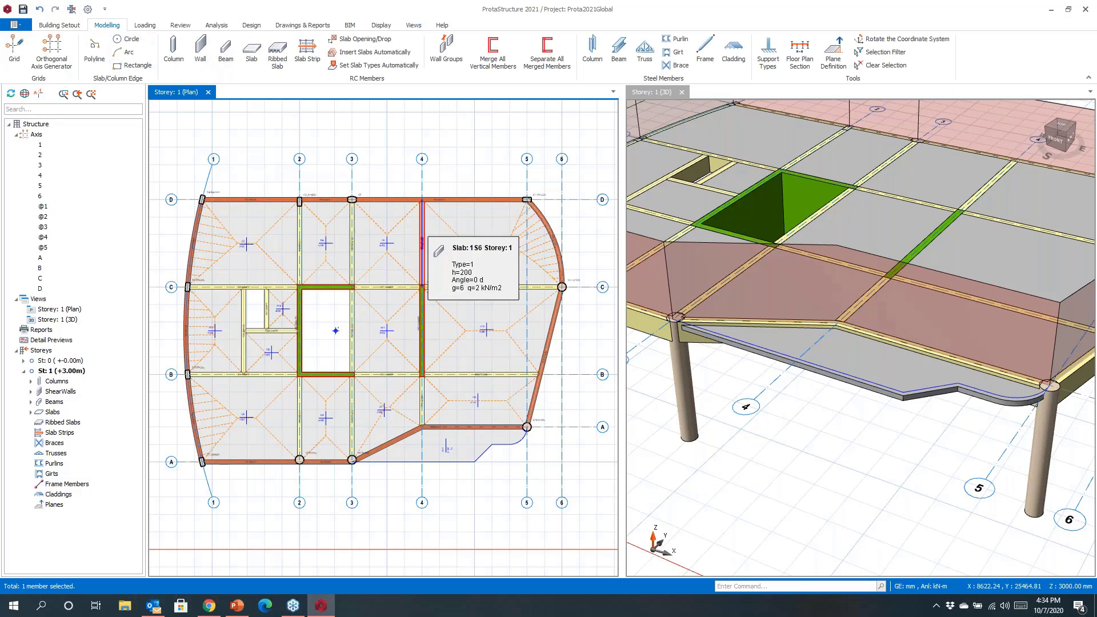
click(474, 240)
scroll(484, 244, up, 5)
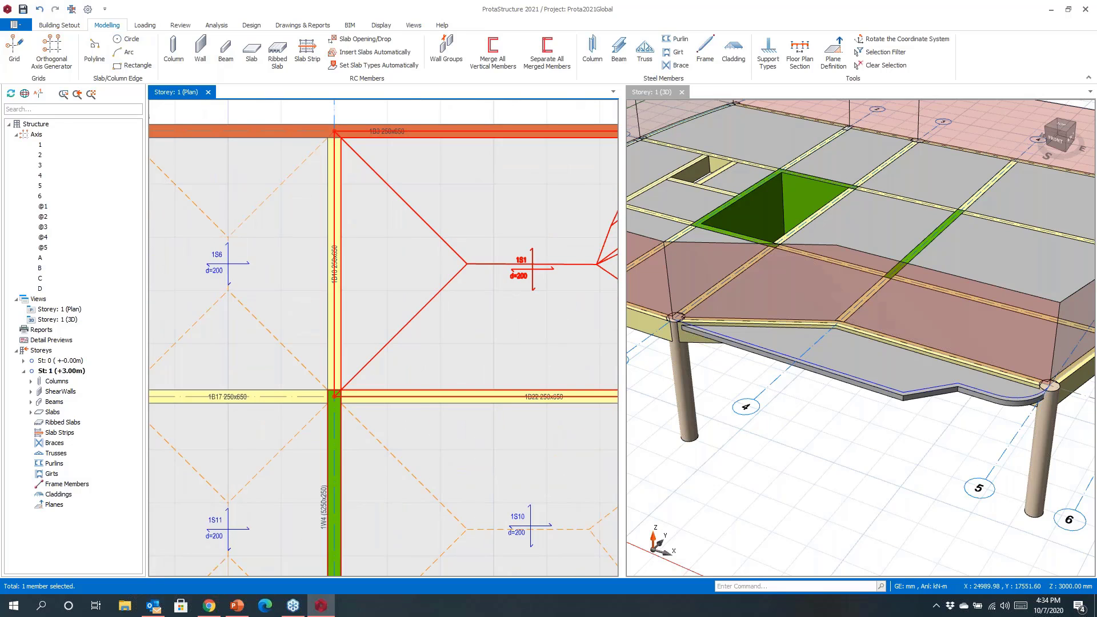
middle_drag(383, 260, 368, 266)
middle_drag(857, 343, 840, 369)
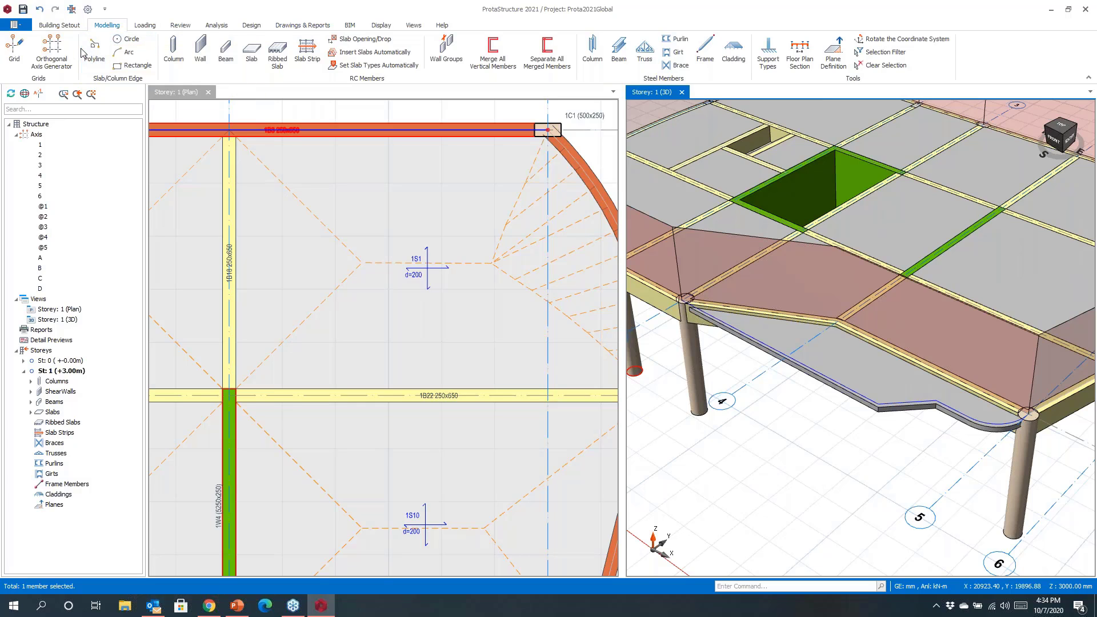
click(330, 40)
key(Escape)
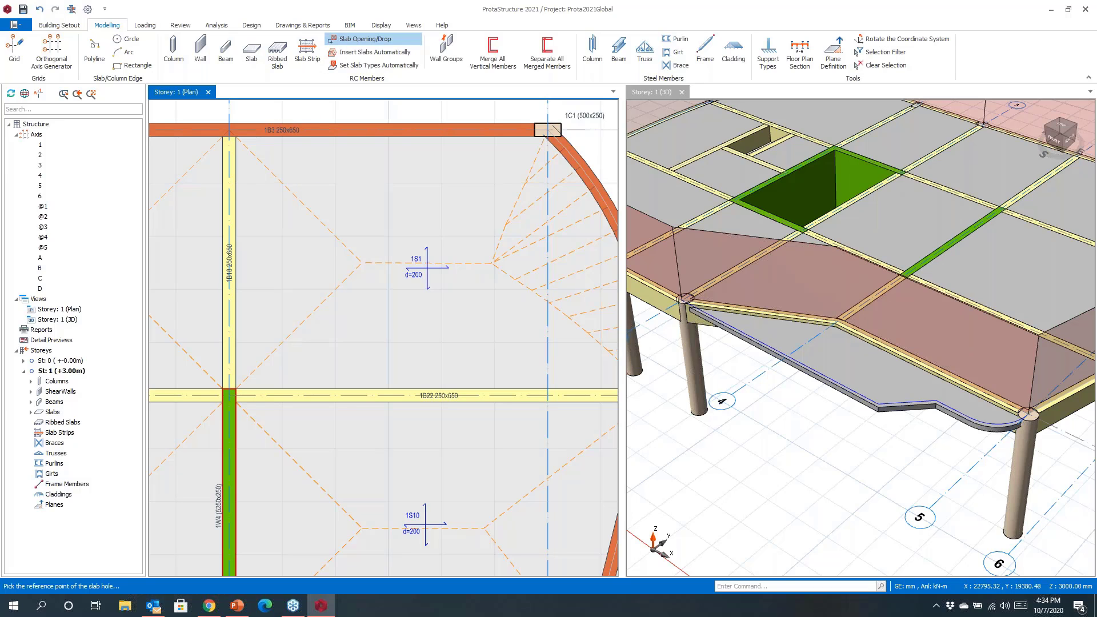
click(361, 46)
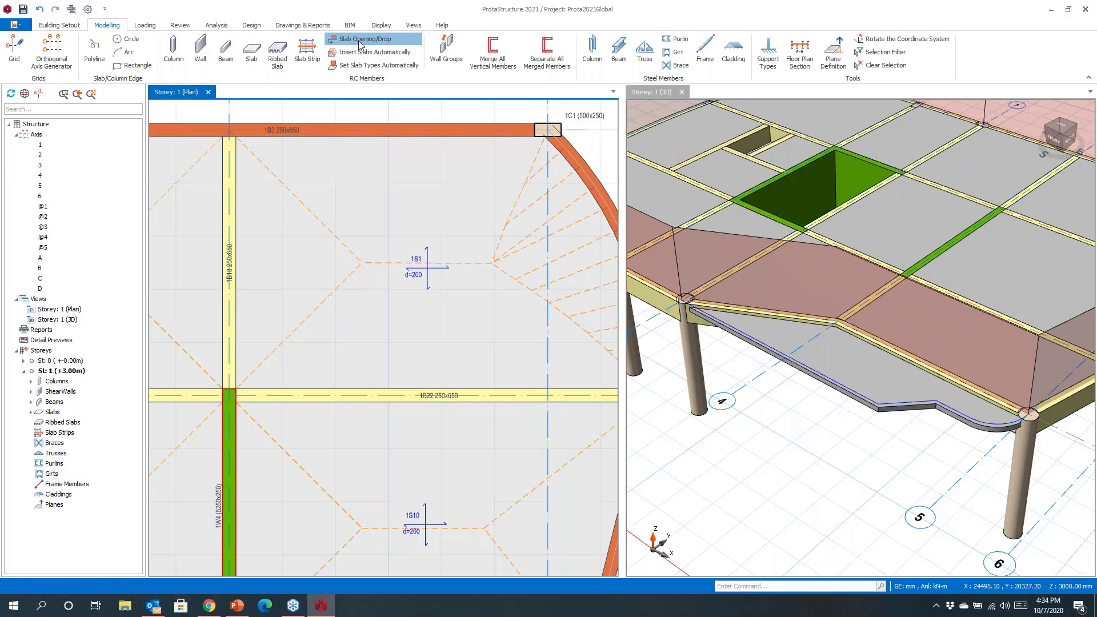
click(282, 182)
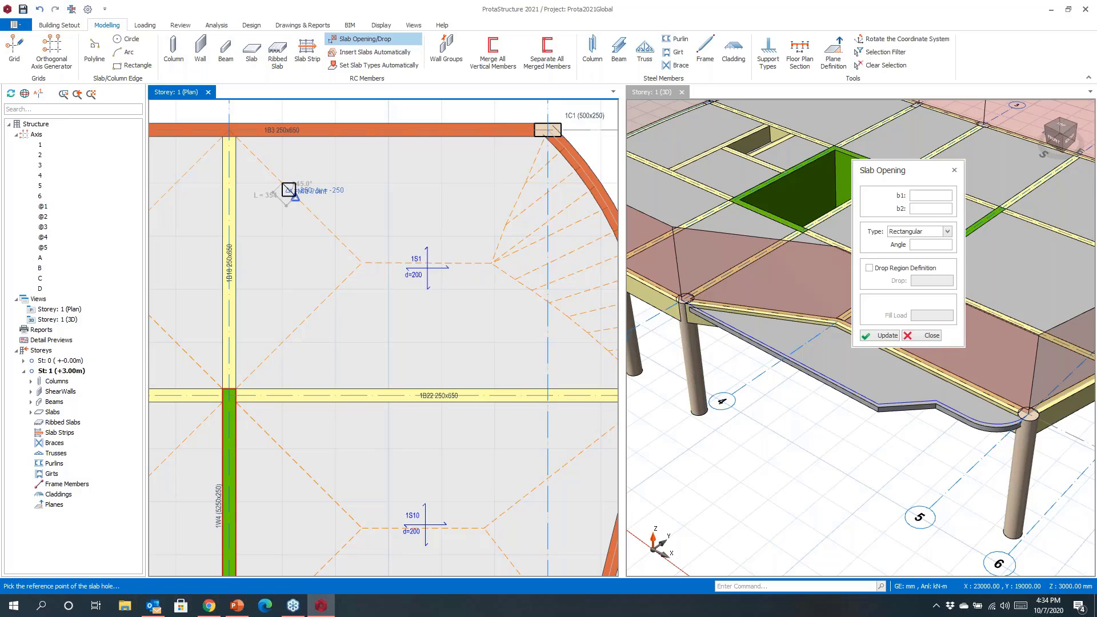
click(315, 237)
Step: Draw a four-sided polyline drop region about 3000 by 3000 mm in slab 1S10, with a drop of -100 mm
scroll(421, 331, down, 3)
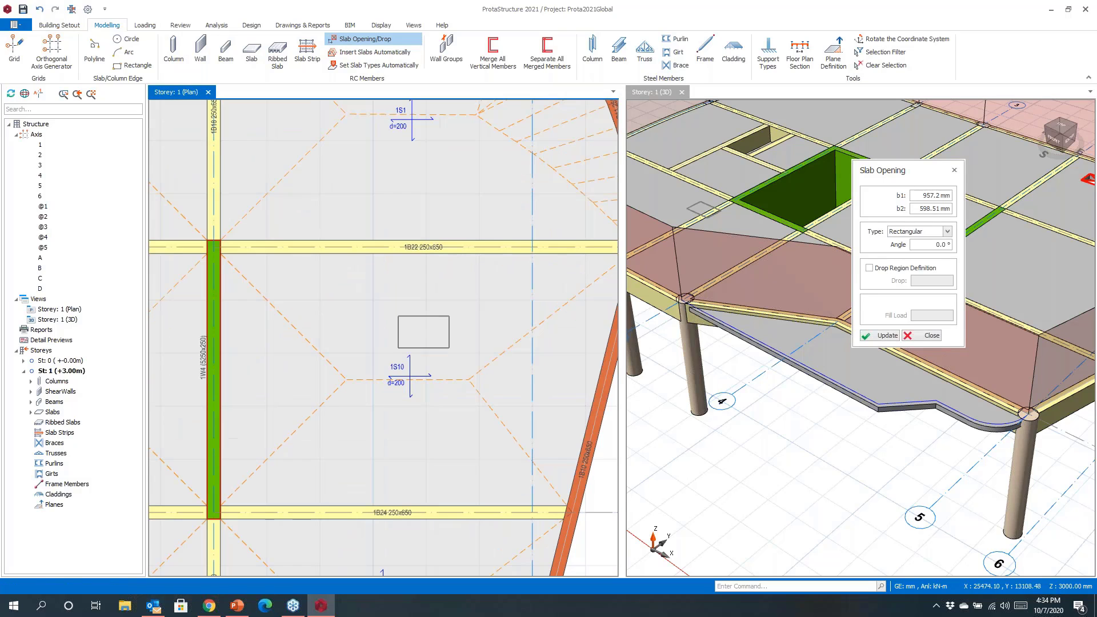
click(947, 232)
click(903, 264)
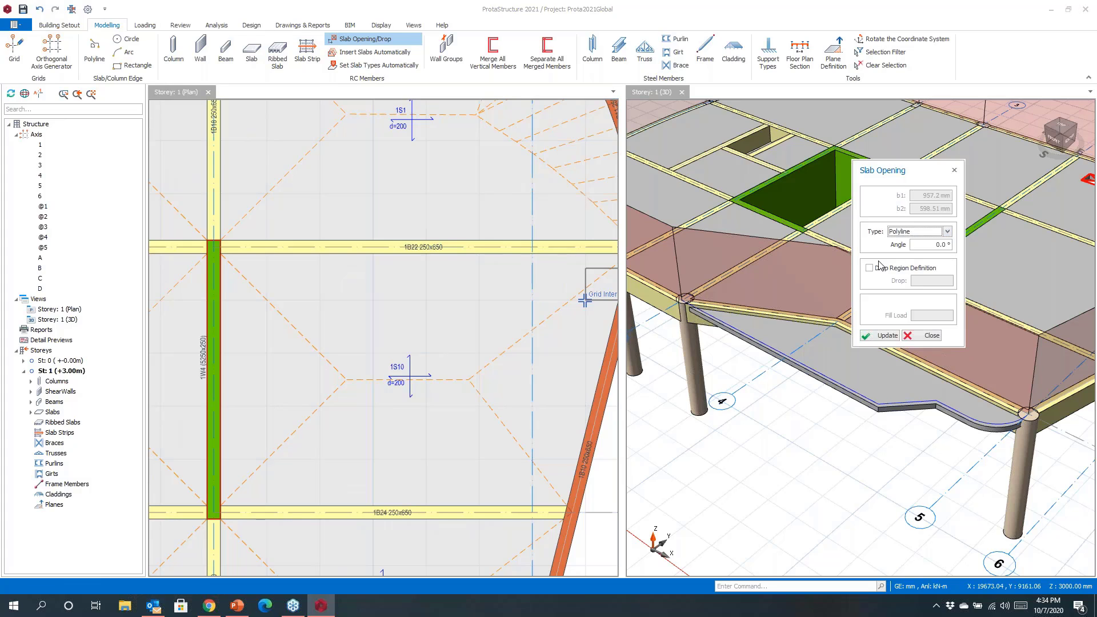
click(874, 270)
click(924, 280)
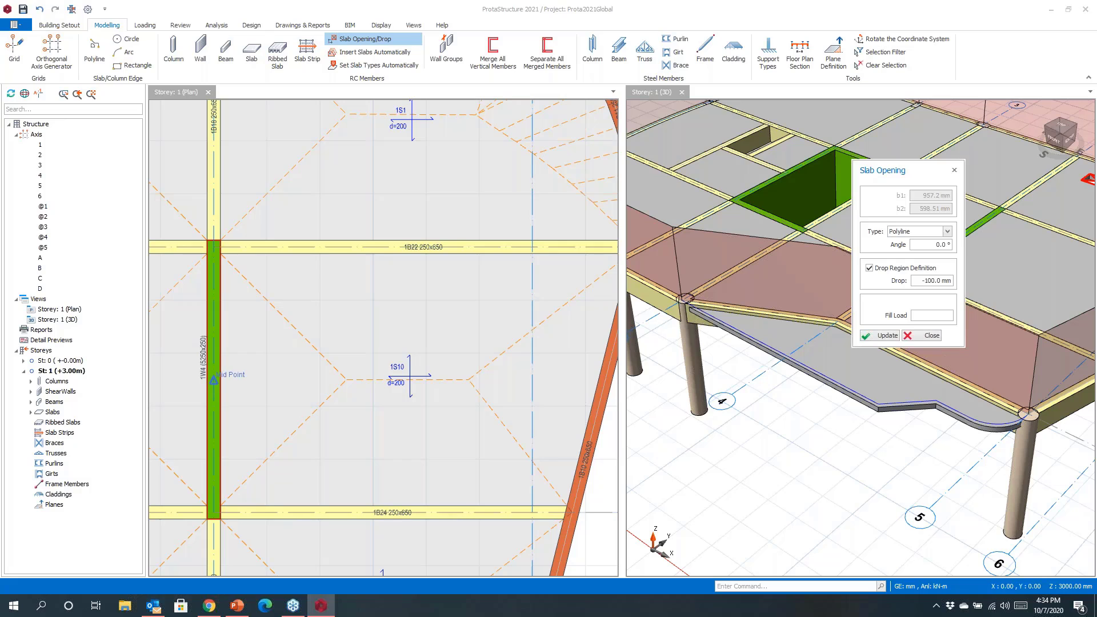
click(267, 299)
click(426, 300)
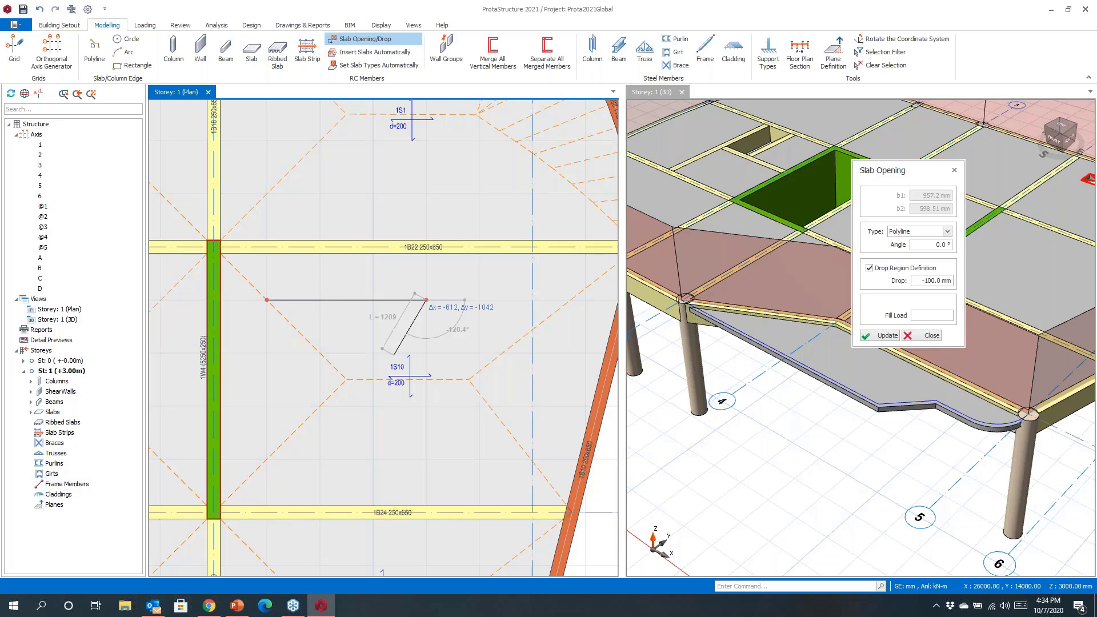
click(373, 459)
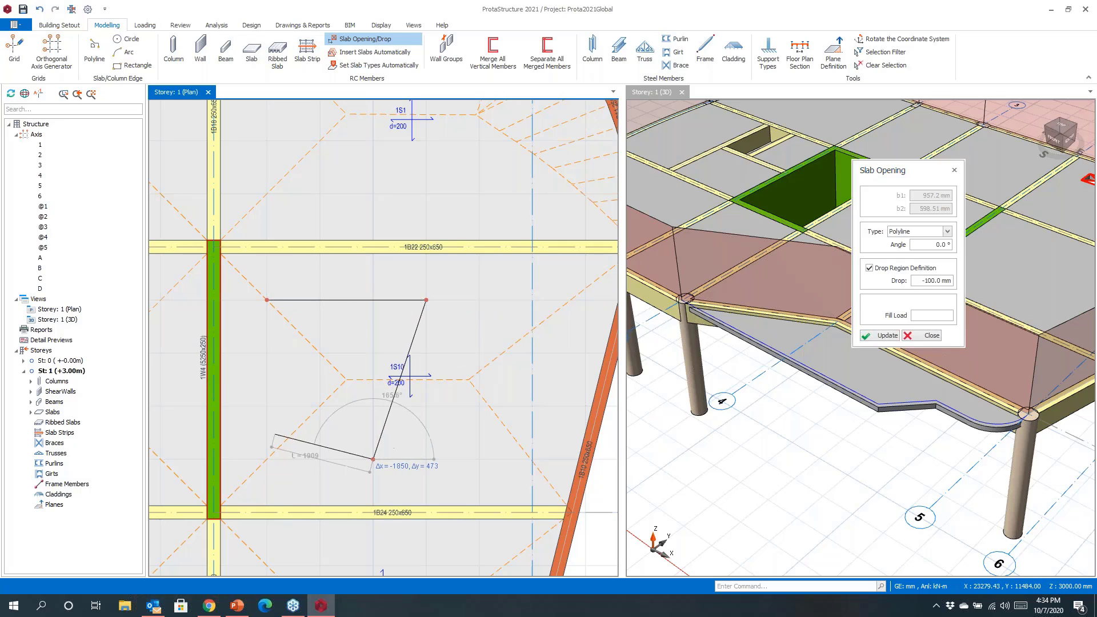
click(267, 458)
right_click(286, 408)
click(311, 413)
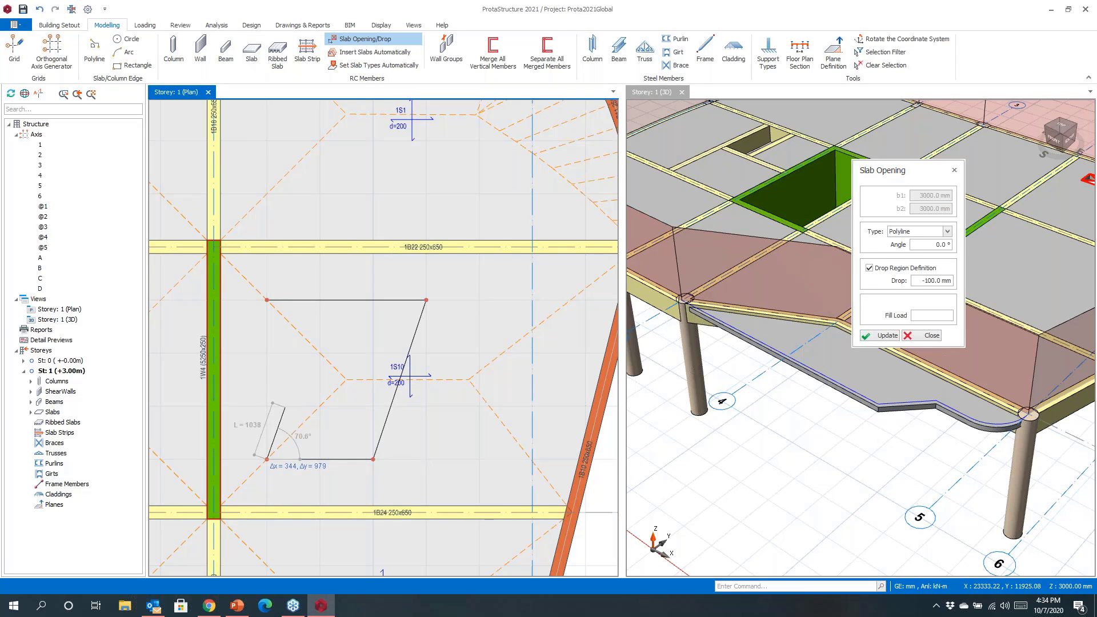
click(922, 337)
Step: Move the rectangular slab opening in slab 1S1 closer to the slab's upper edge and farther from beam 1B18
middle_drag(921, 395, 937, 449)
scroll(450, 323, down, 4)
scroll(358, 189, up, 5)
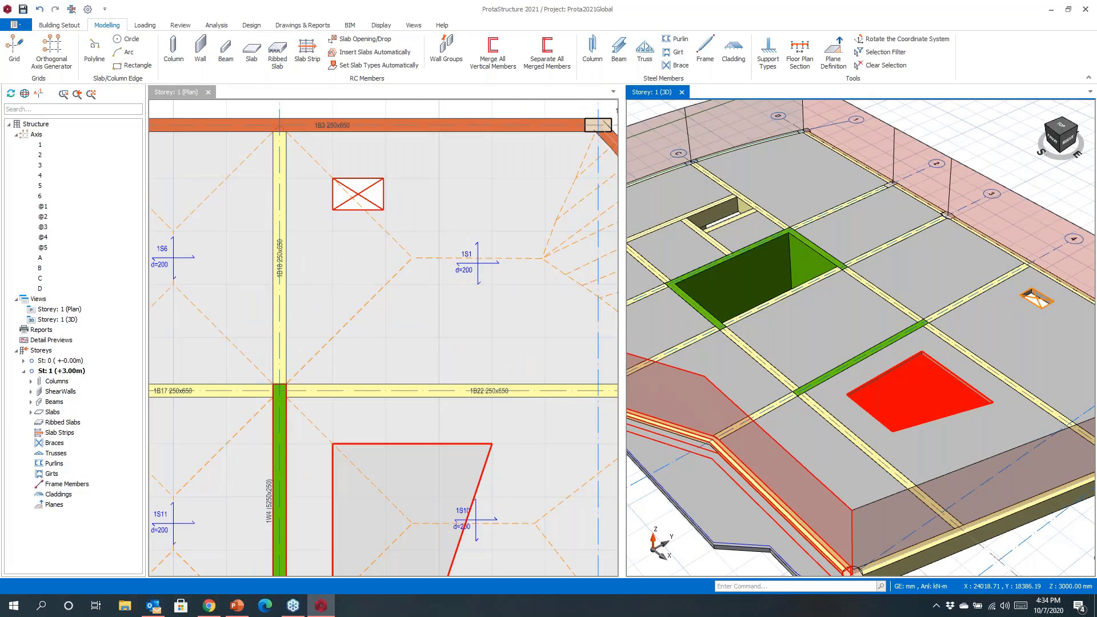
right_click(413, 225)
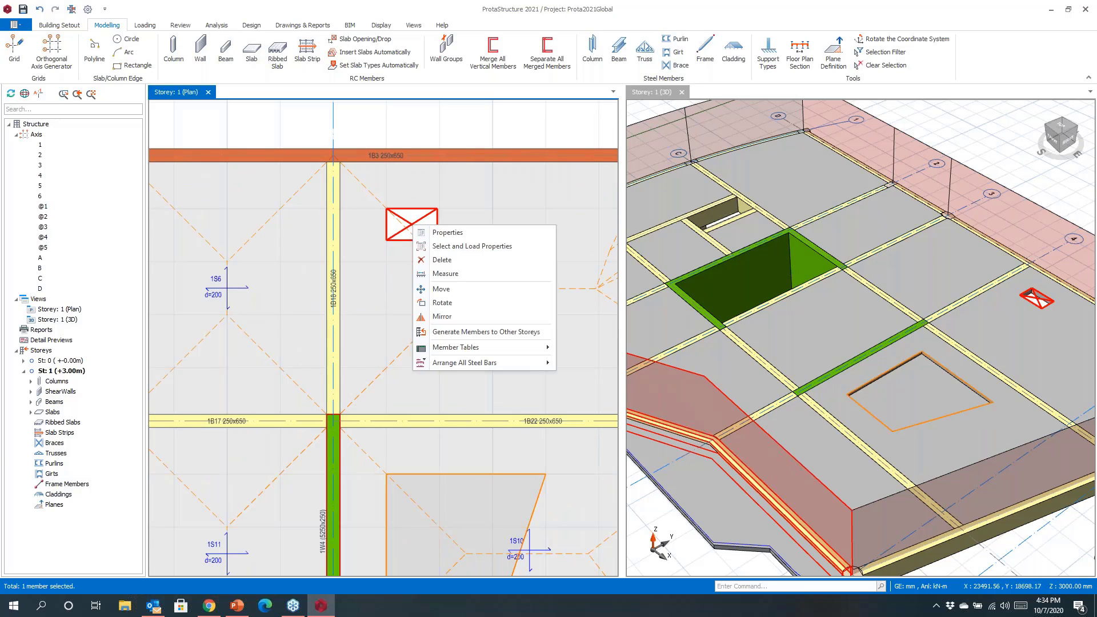
click(441, 289)
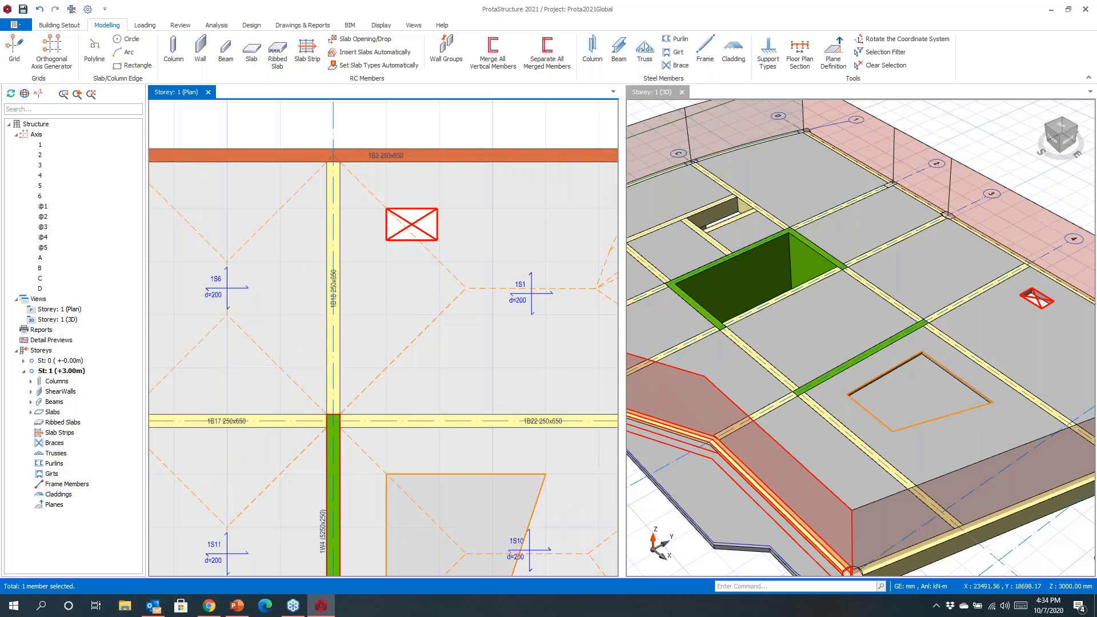
click(415, 227)
click(488, 196)
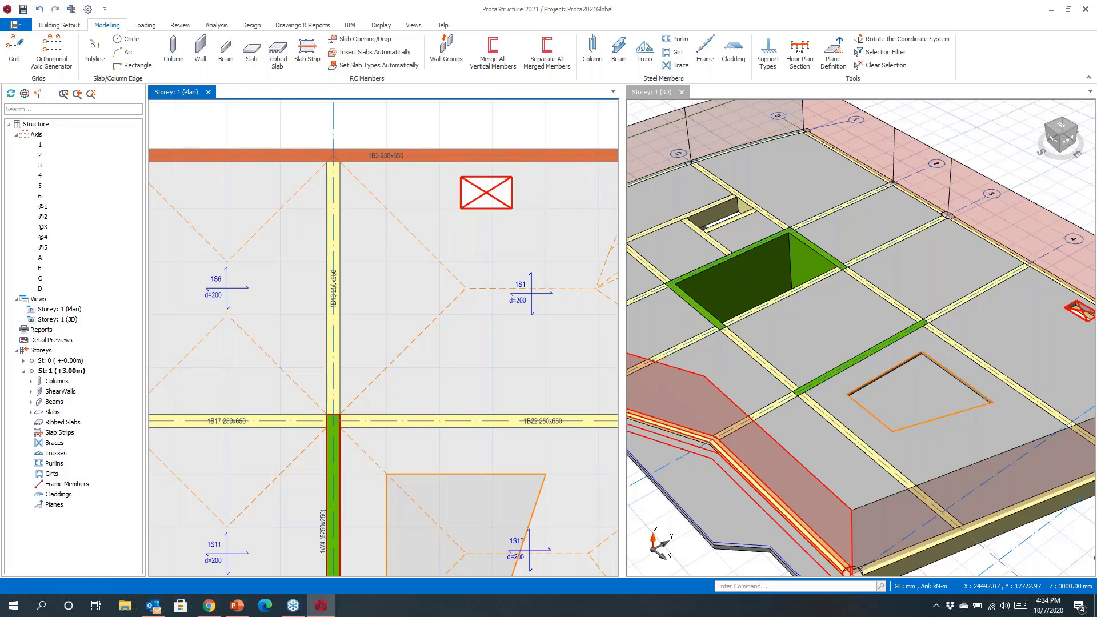
Step: Add an opening 1000 mm wide and 1250 mm high to shear wall 1W4, offset 2000 mm in X and 1000 mm in Y
middle_drag(1006, 297, 943, 254)
middle_drag(938, 377, 914, 245)
click(838, 297)
right_click(836, 297)
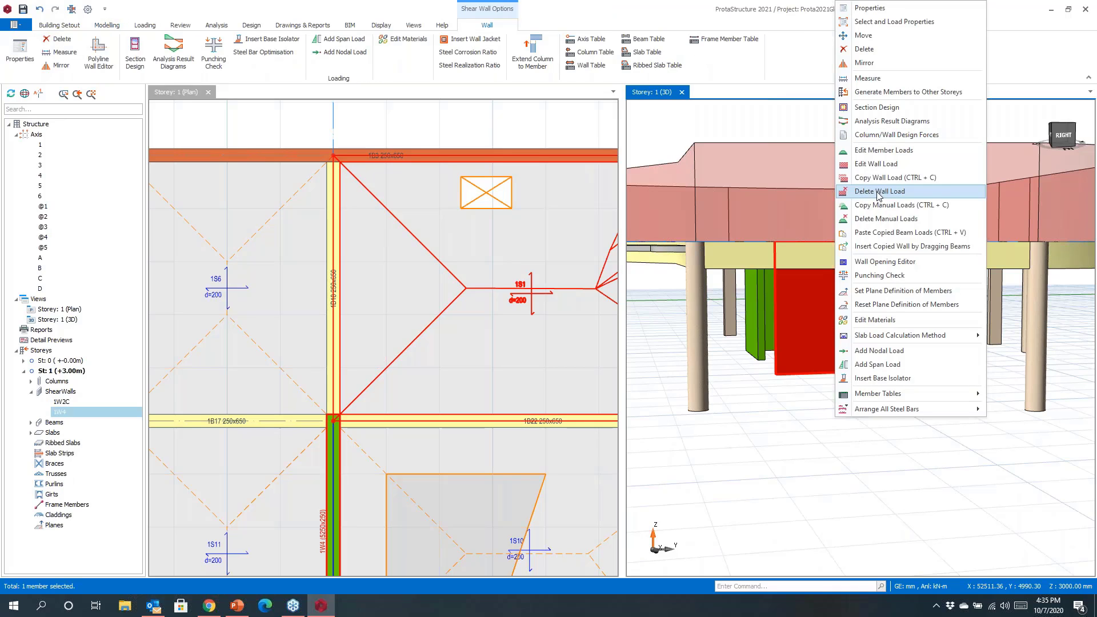
click(883, 263)
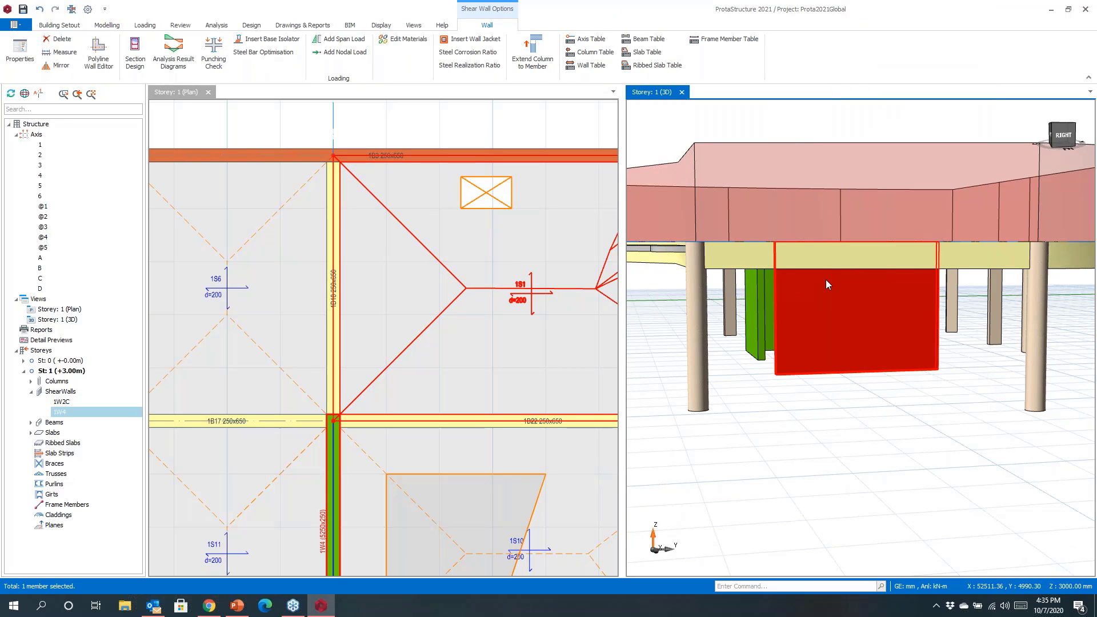
click(307, 444)
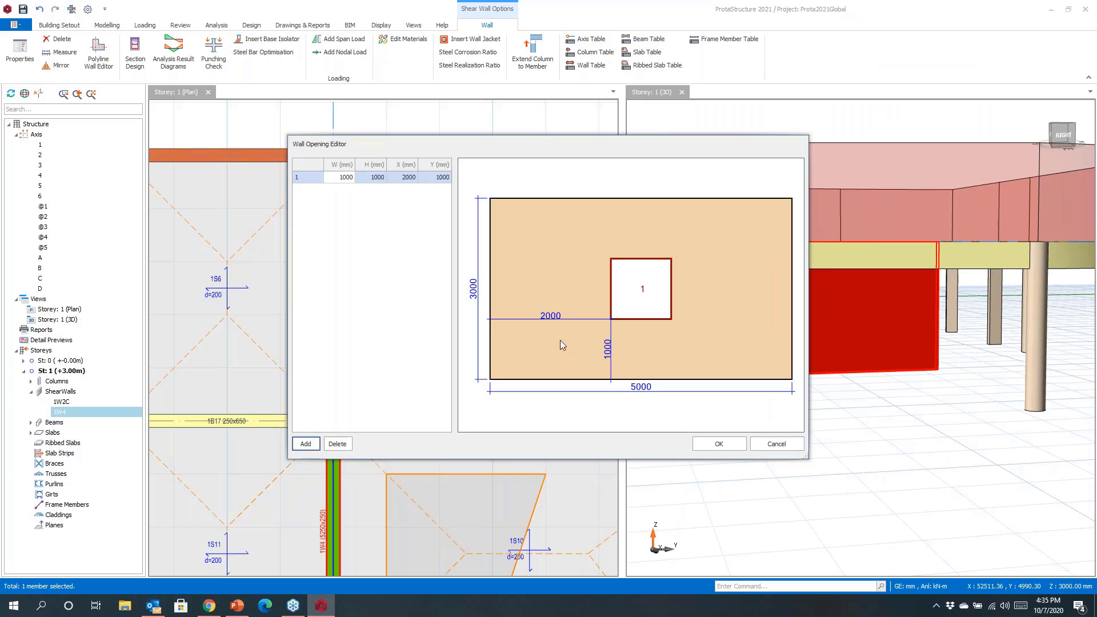
click(375, 181)
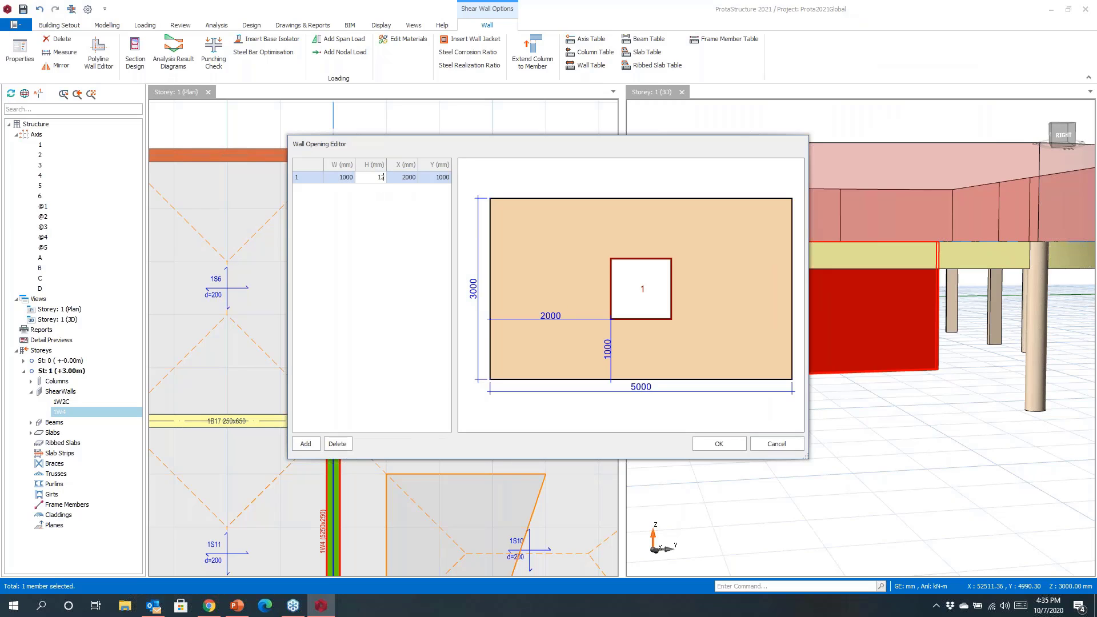
text(1250)
key(Return)
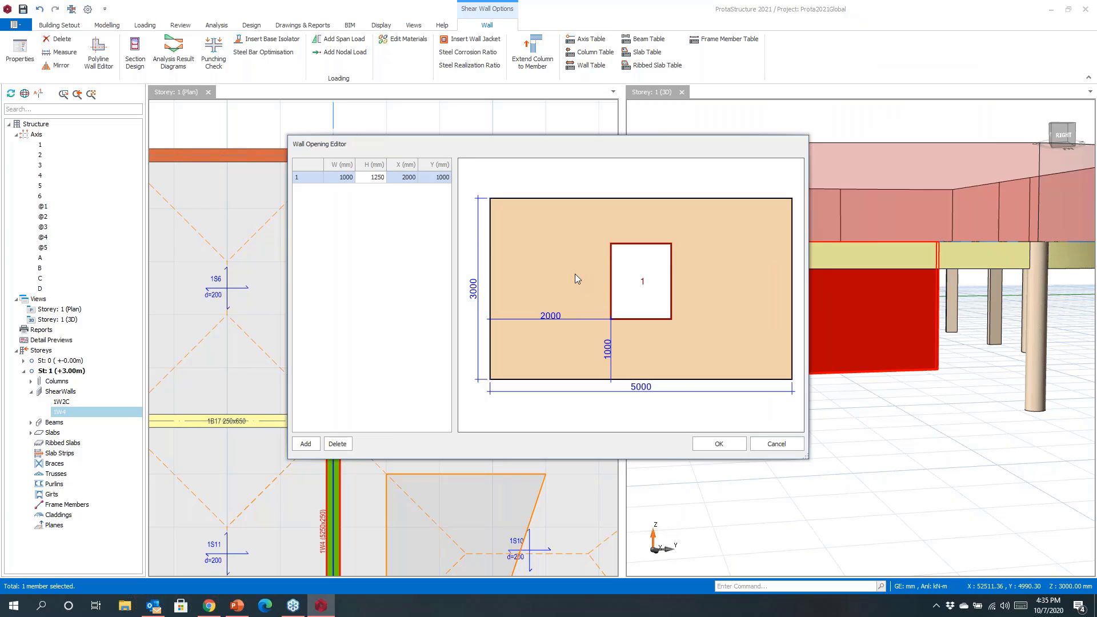
click(719, 444)
Step: Add storeys on top of the building for a total of 5 storeys
mouse_move(851, 394)
middle_down()
mouse_move(870, 380)
mouse_move(855, 412)
mouse_move(888, 437)
mouse_move(847, 403)
mouse_move(840, 410)
mouse_move(877, 449)
middle_up()
scroll(888, 429, down, 6)
scroll(434, 297, down, 4)
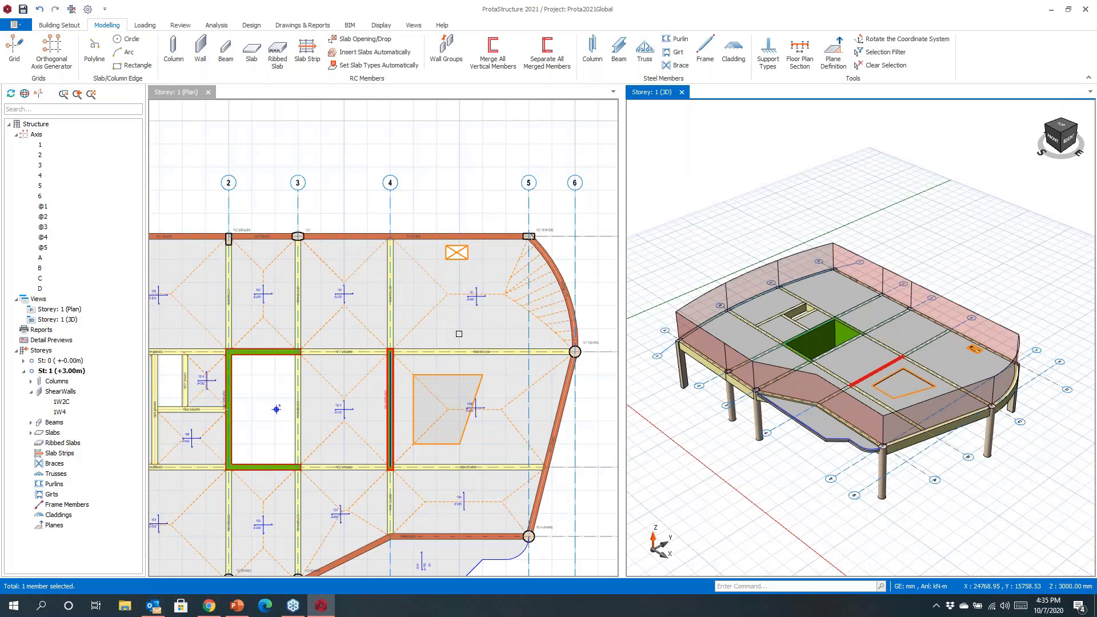
scroll(459, 334, down, 2)
scroll(483, 329, up, 6)
scroll(494, 278, down, 8)
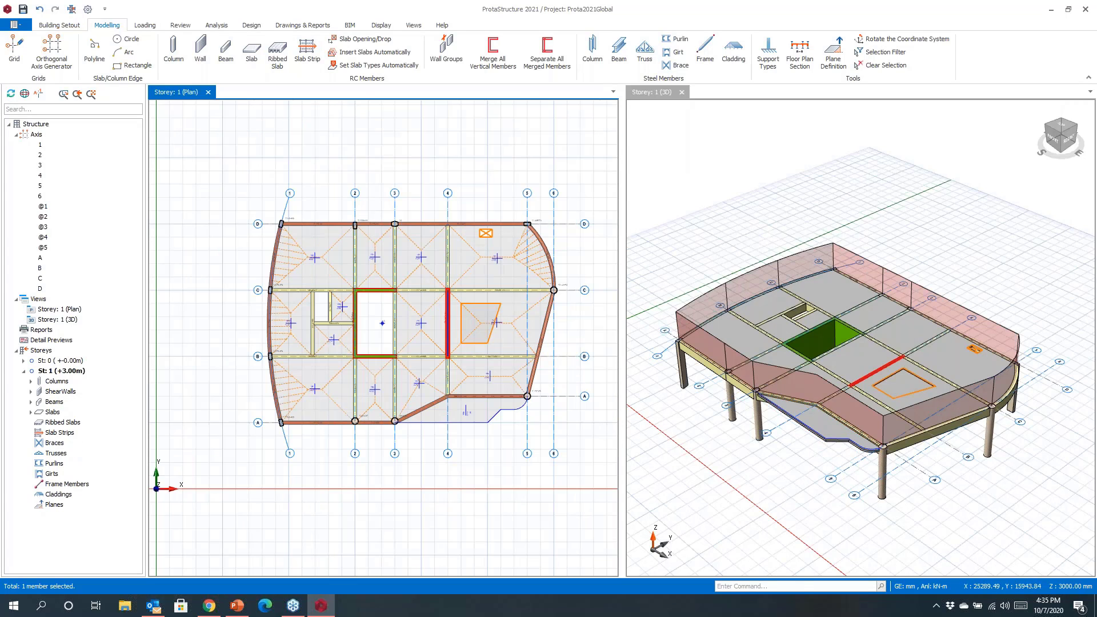
click(38, 300)
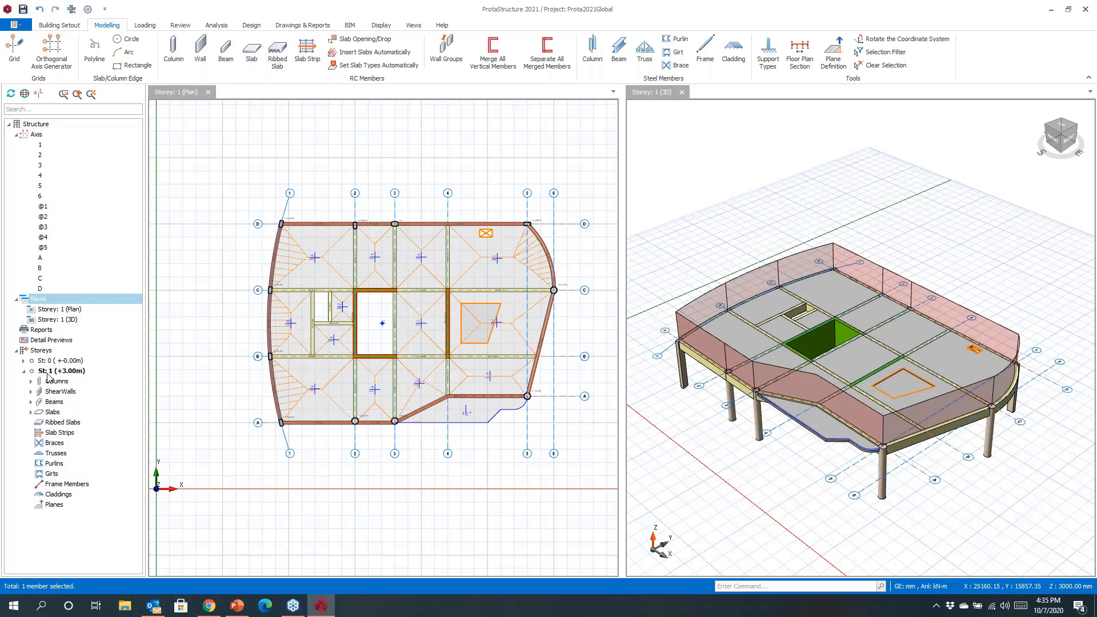
click(38, 352)
right_click(38, 352)
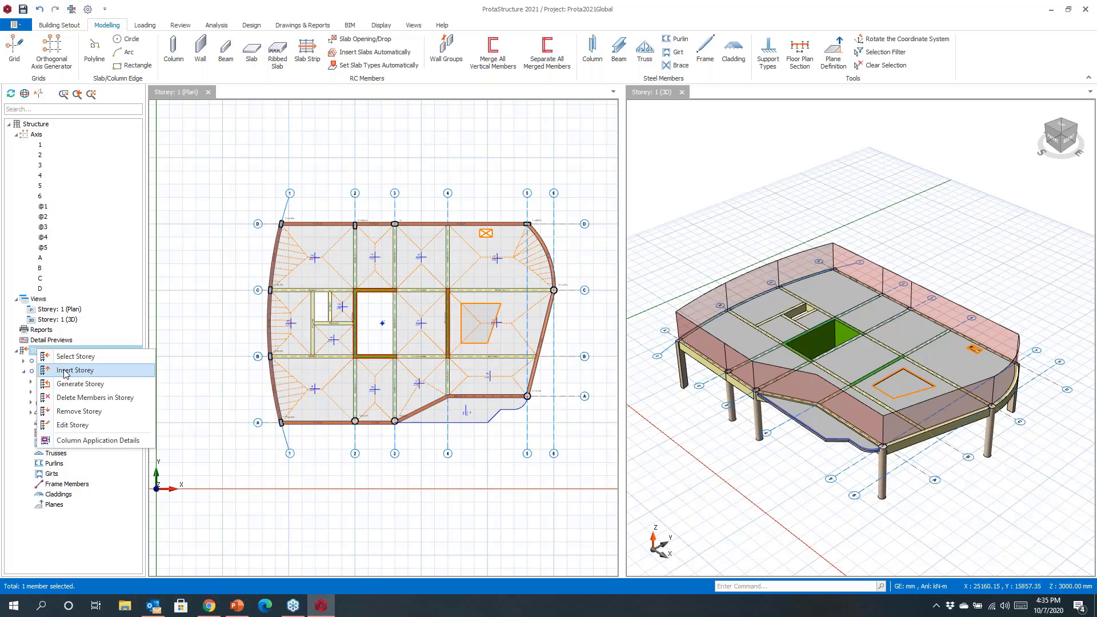
click(58, 374)
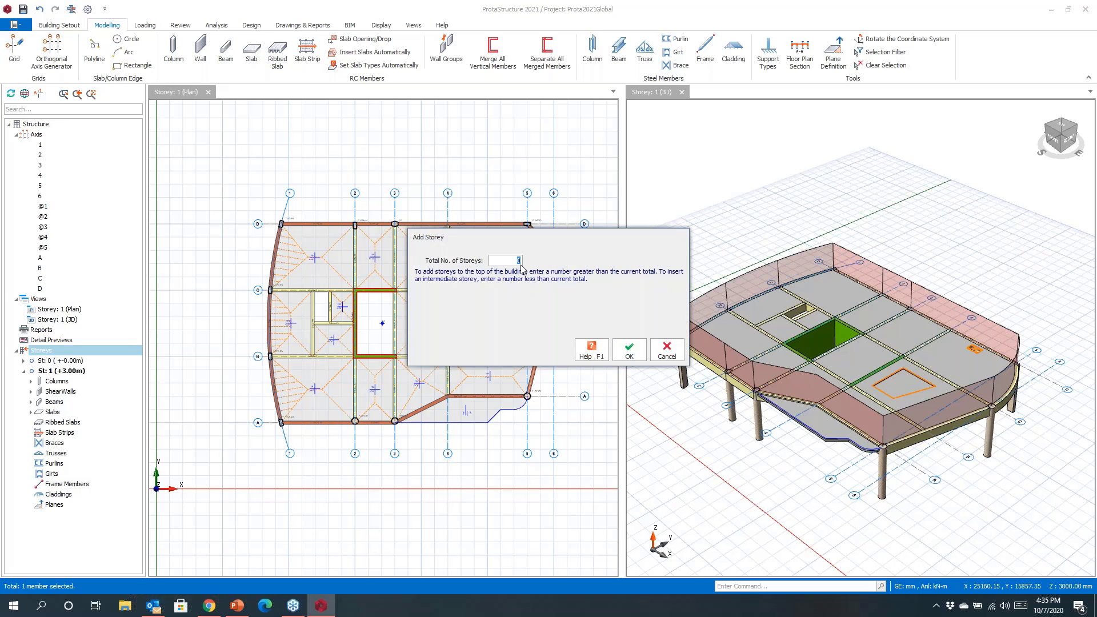
click(629, 350)
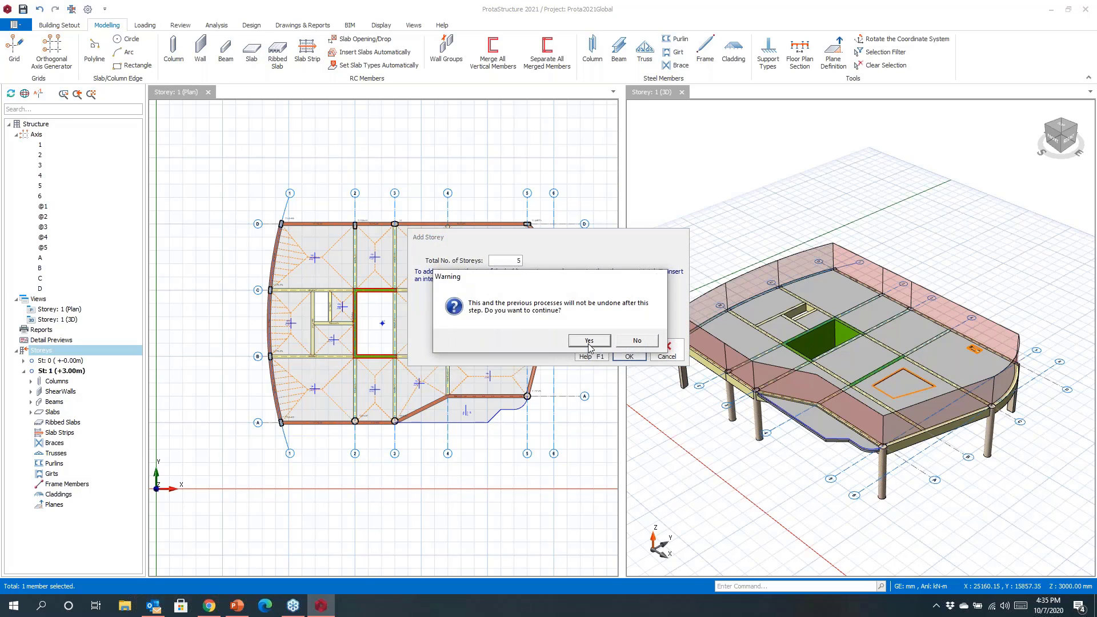
click(590, 343)
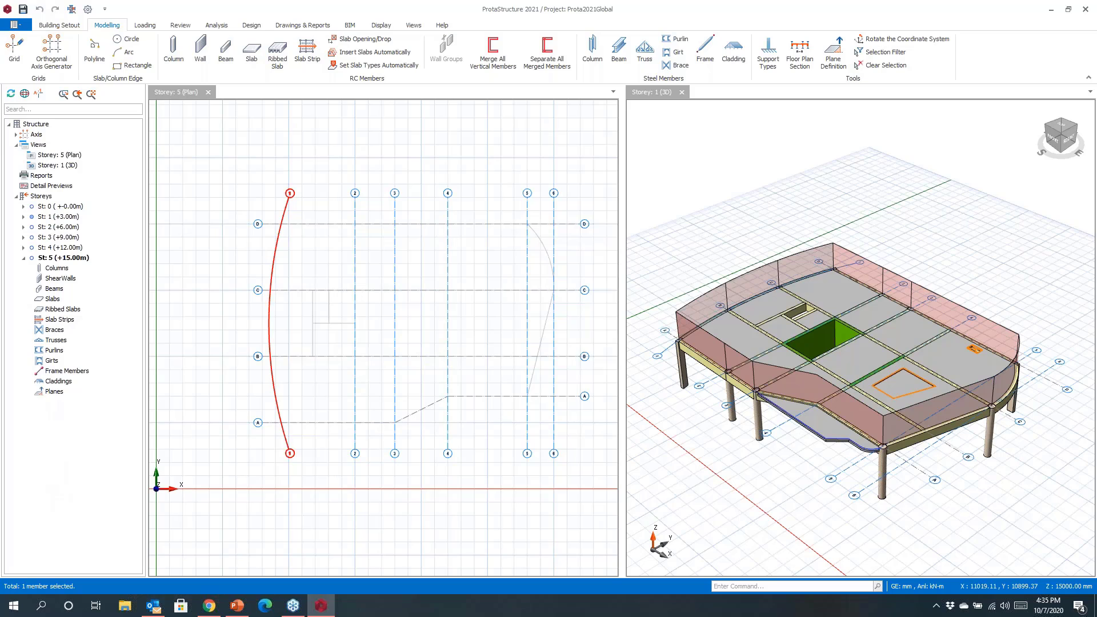
Step: Activate storey 1 and generate storeys 2, 3 and 4 from it with all member types included
click(51, 219)
double_click(50, 218)
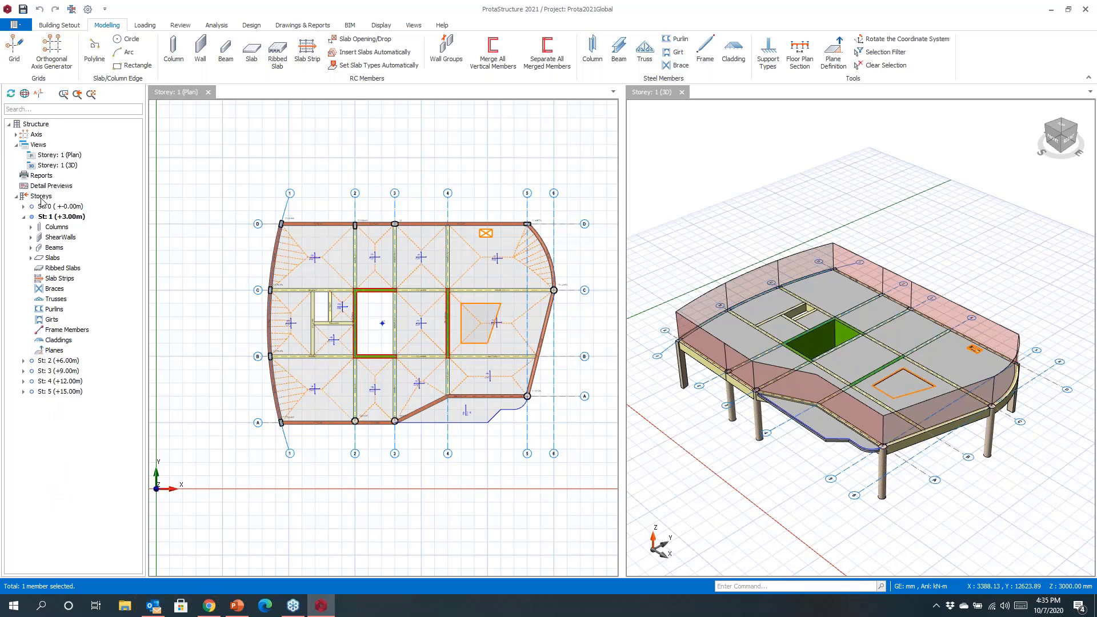
right_click(42, 200)
click(37, 196)
right_click(37, 195)
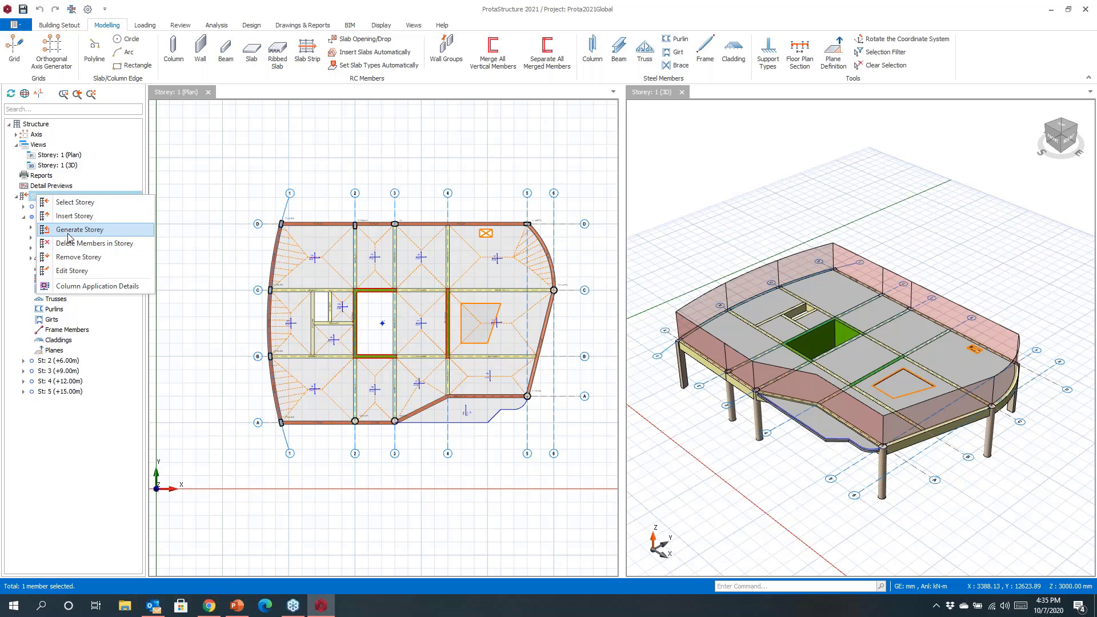
click(72, 229)
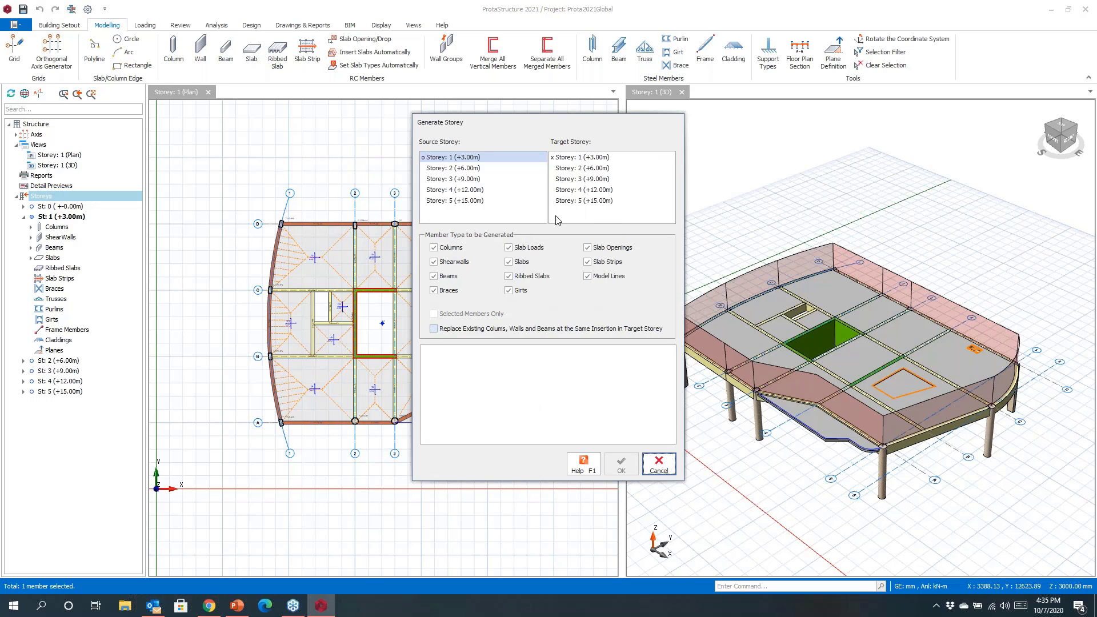
drag(570, 169, 571, 189)
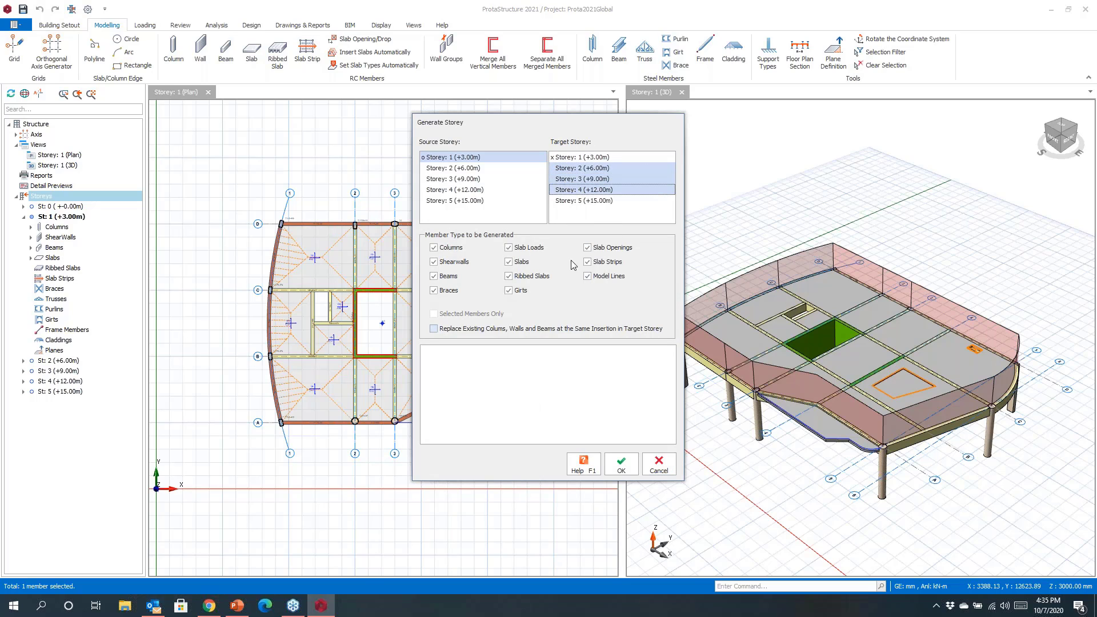
click(624, 467)
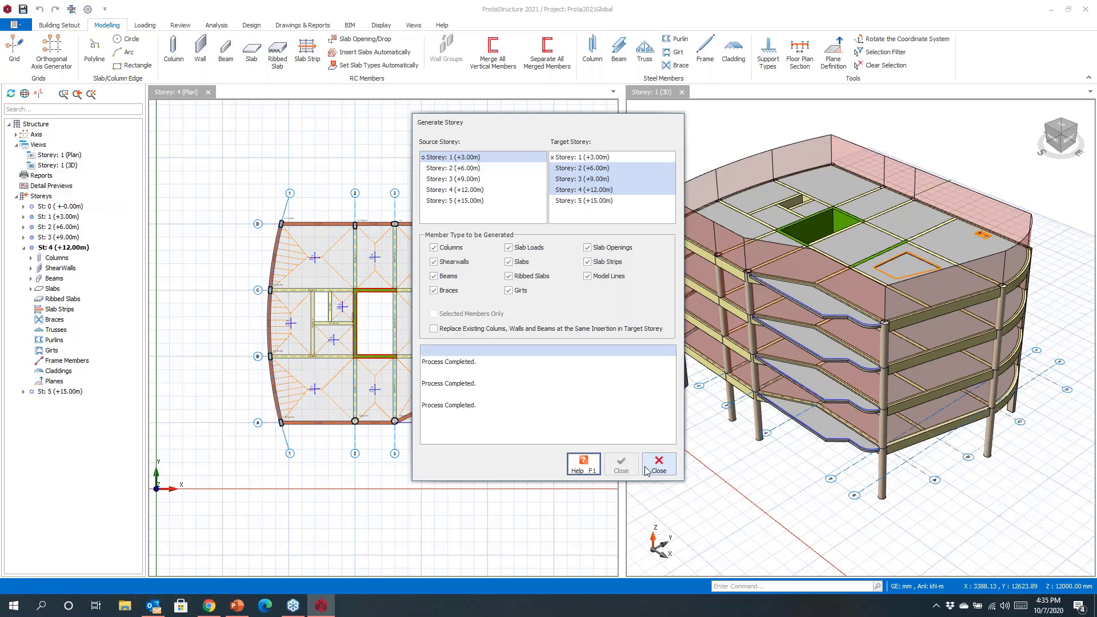
click(655, 470)
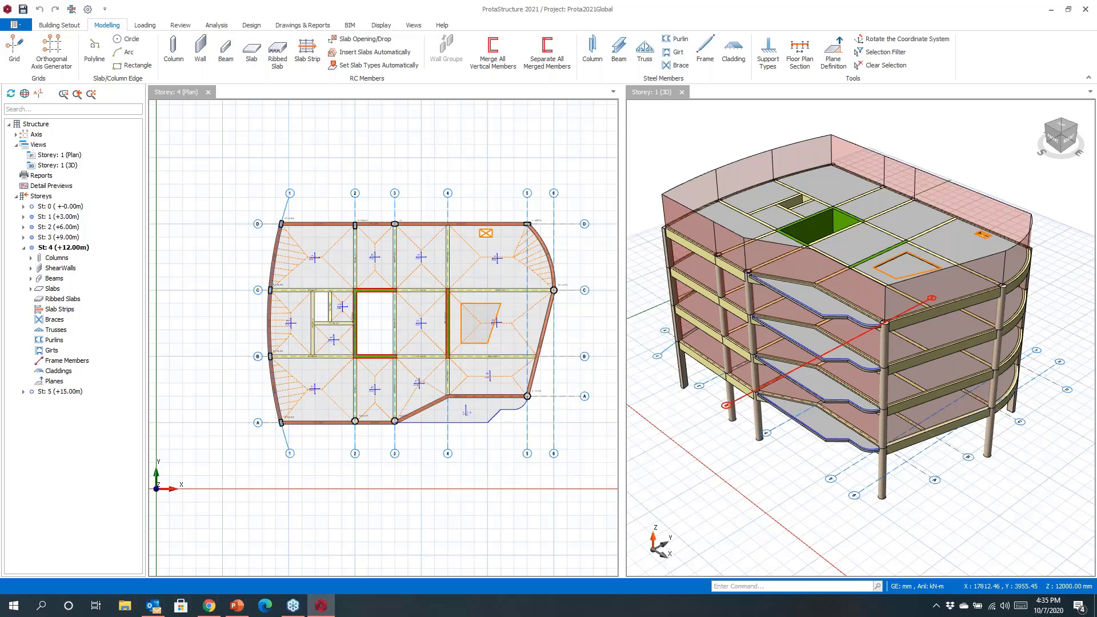
Step: Delete the storey 2 edge beam on axis 1 between axes B and C, and the slab behind it
middle_drag(753, 394, 934, 320)
scroll(790, 337, up, 5)
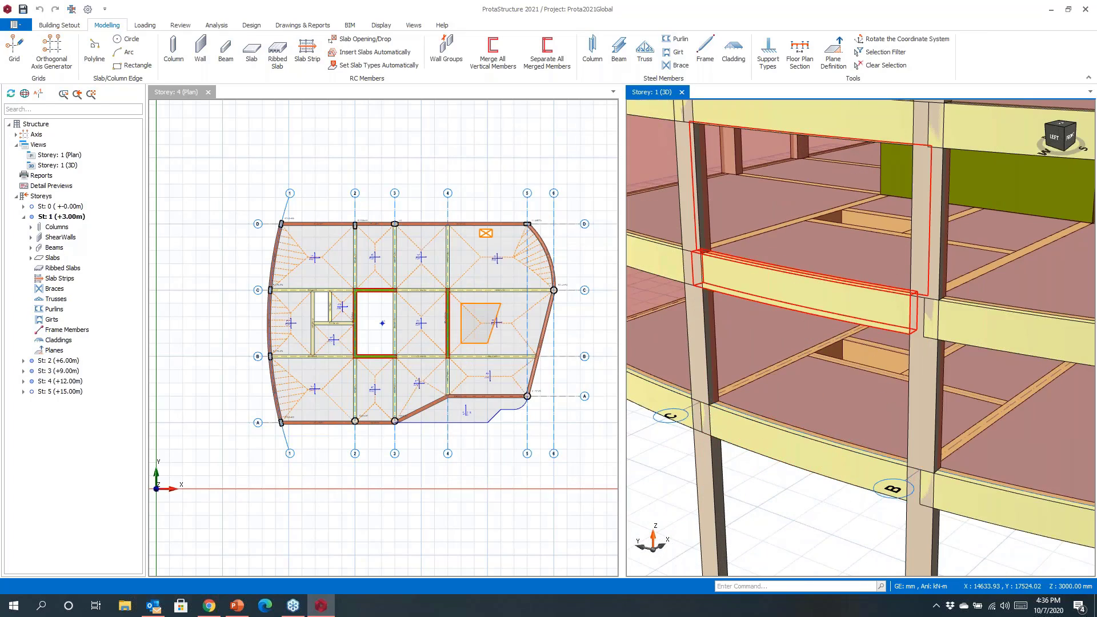
scroll(788, 320, down, 3)
click(792, 298)
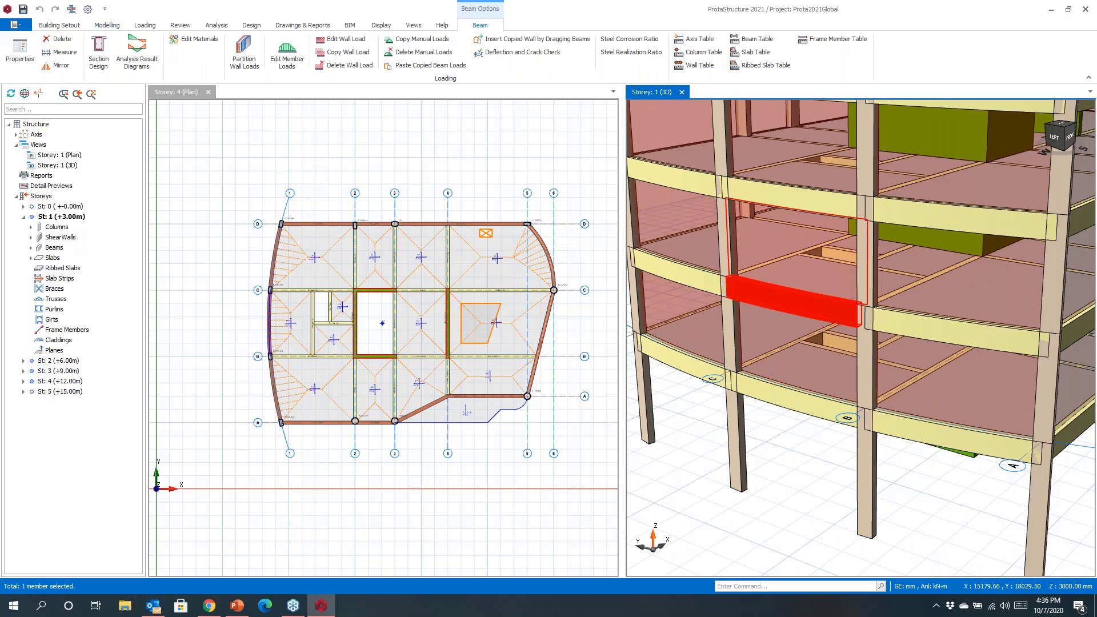
key(Delete)
click(800, 273)
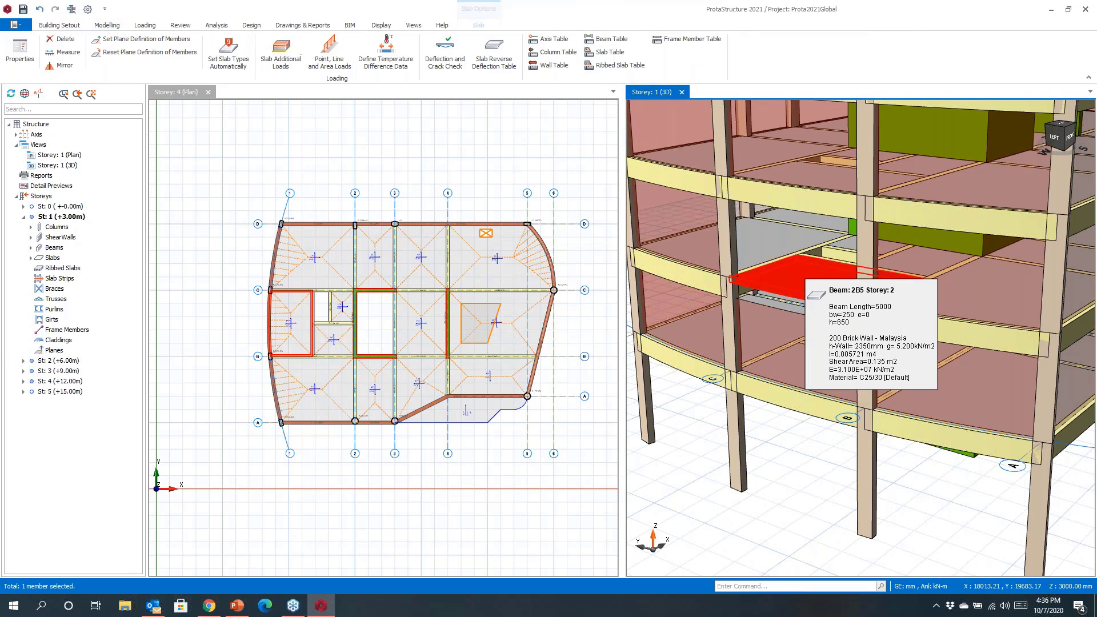
key(Delete)
Step: Restrict the selection filter to beams only
scroll(806, 274, down, 6)
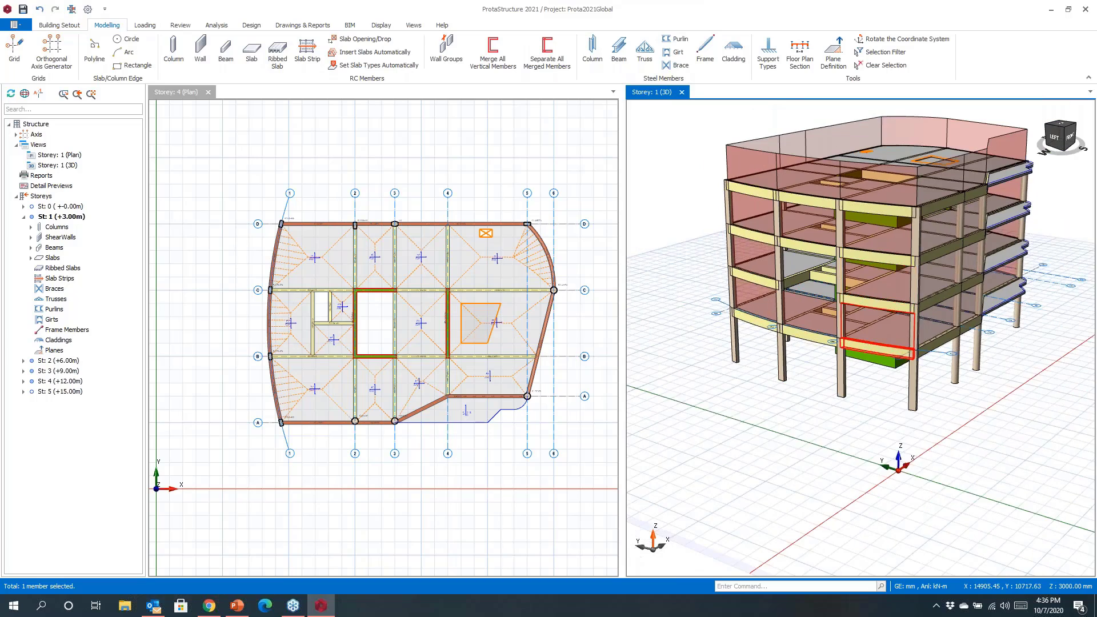
middle_drag(909, 349, 698, 355)
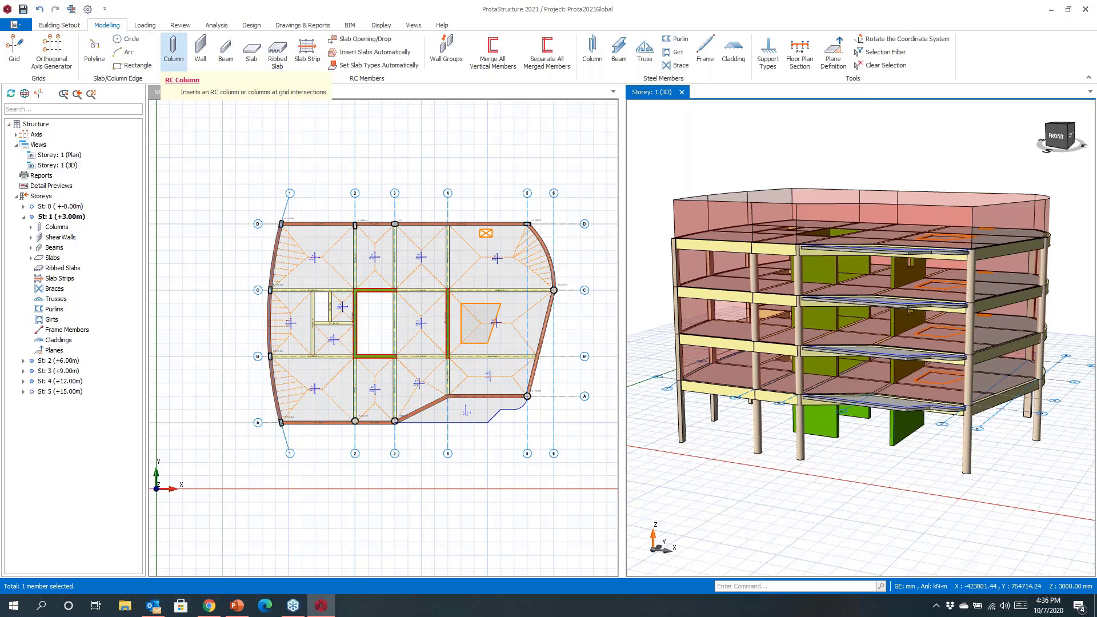
click(883, 52)
click(184, 299)
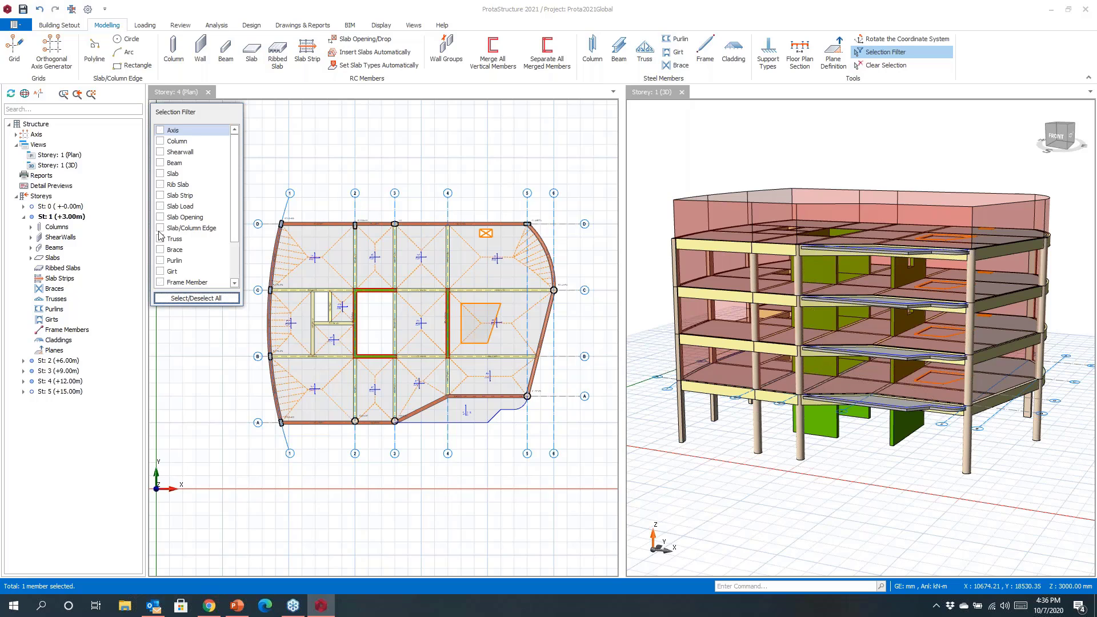
click(161, 164)
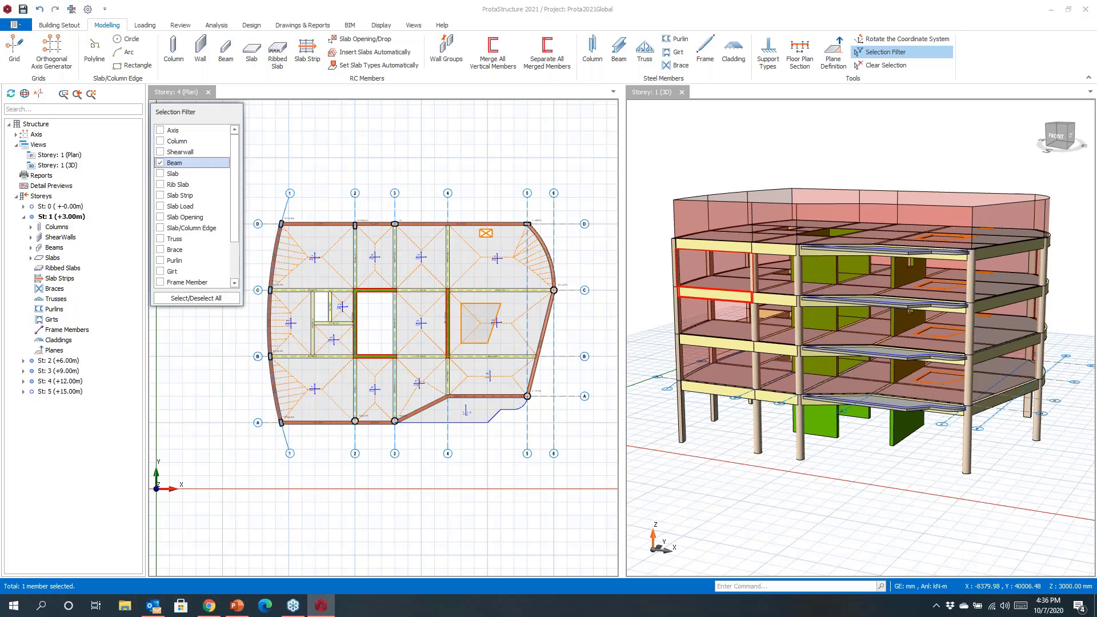
Step: Select all beams of storey 4 in the 3D view, delete them, and close the selection filter
middle_drag(658, 229, 675, 204)
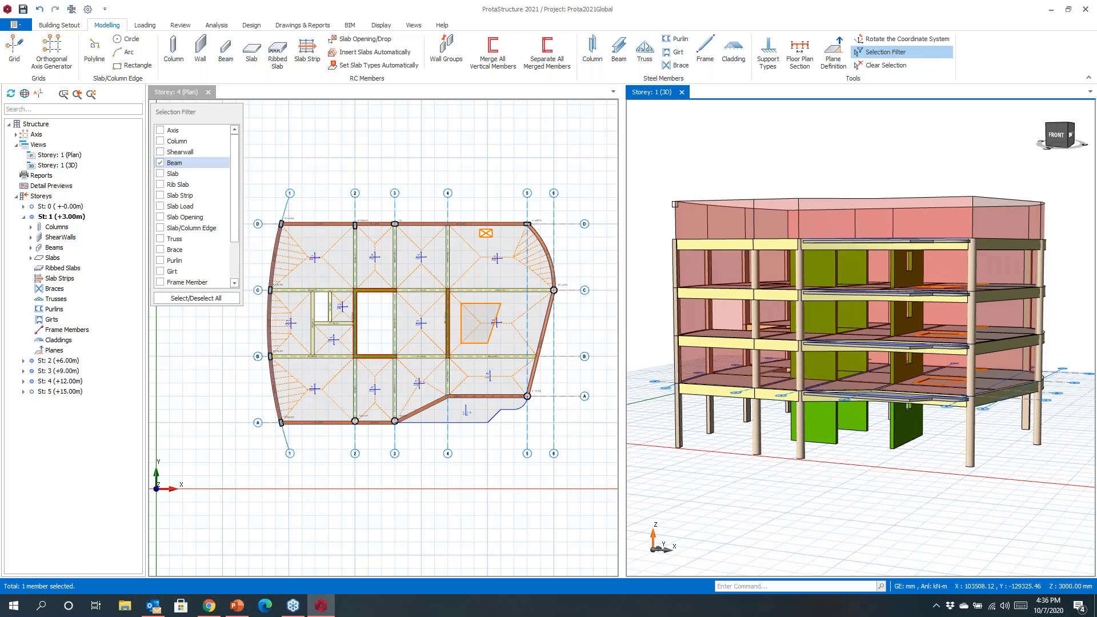
drag(643, 166, 1072, 273)
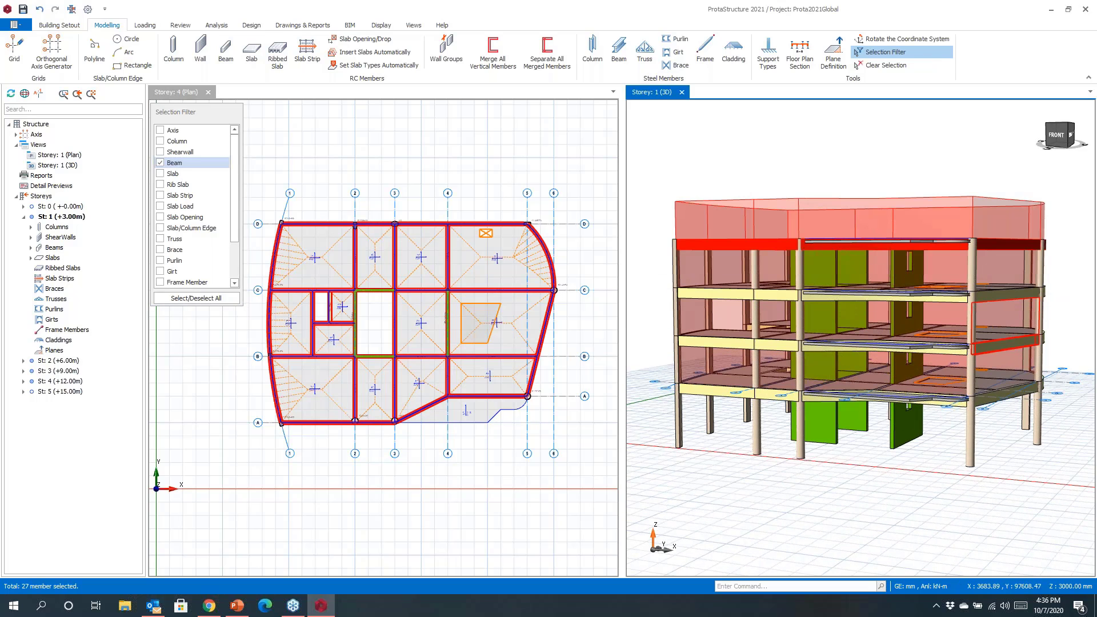
middle_drag(1006, 320, 894, 369)
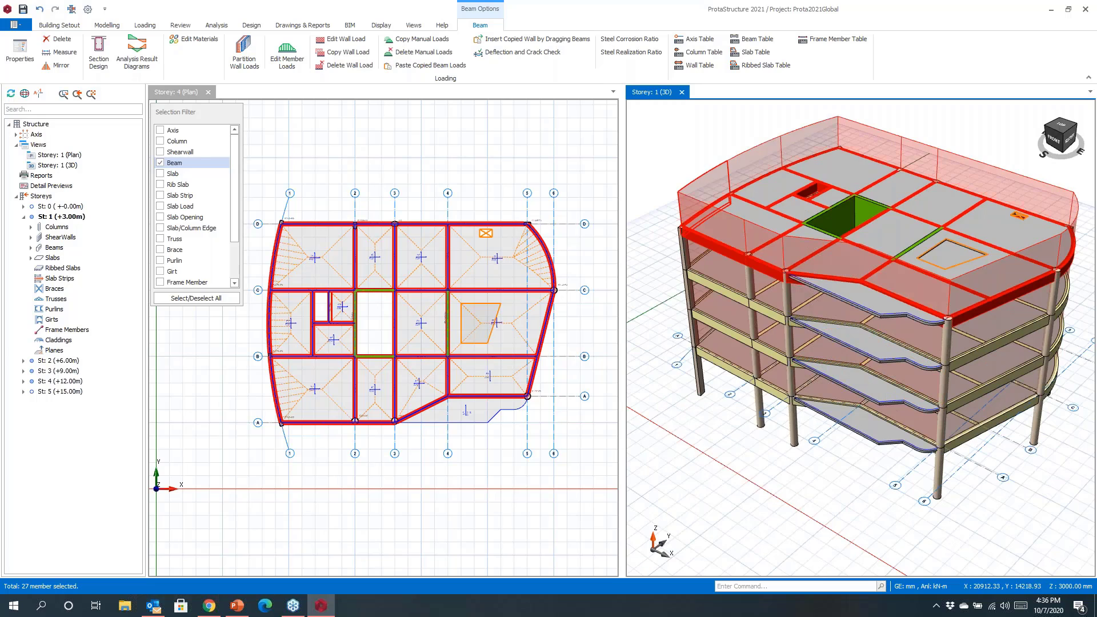
right_click(672, 136)
click(692, 154)
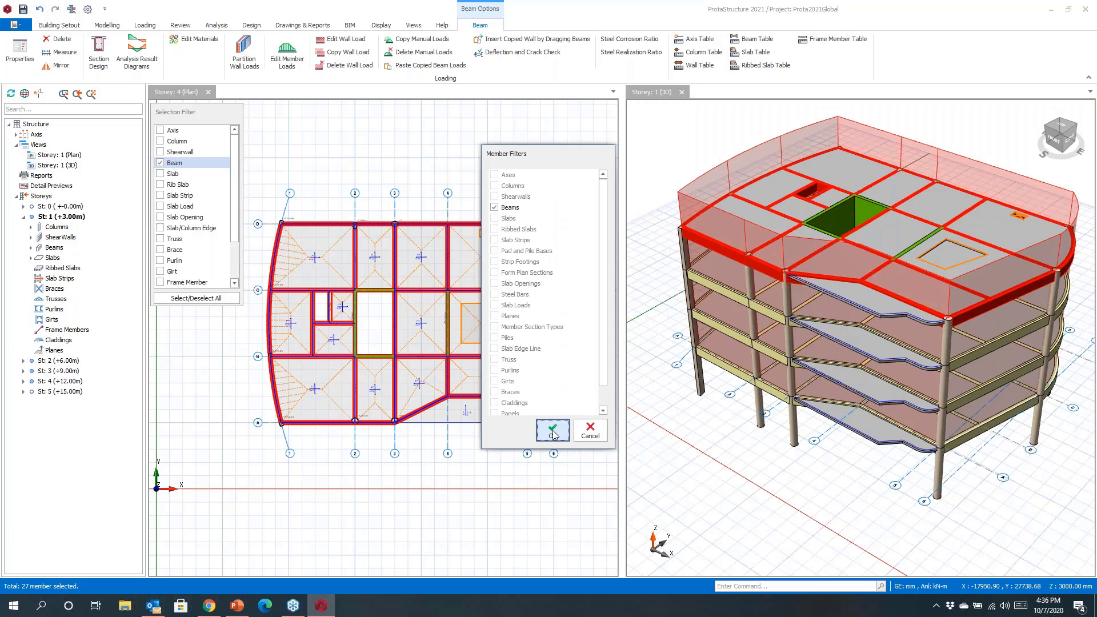
click(553, 430)
mouse_move(809, 356)
middle_down()
mouse_move(795, 317)
mouse_move(771, 369)
mouse_move(676, 375)
mouse_move(747, 375)
mouse_move(811, 354)
mouse_move(806, 326)
mouse_move(799, 364)
middle_up()
mouse_move(799, 364)
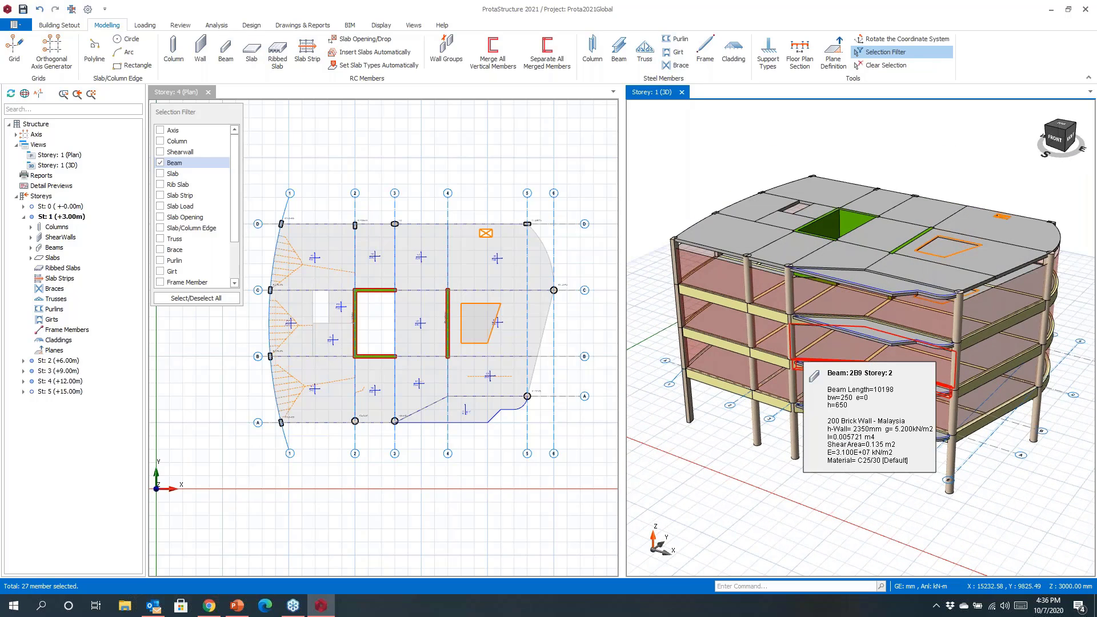
click(873, 53)
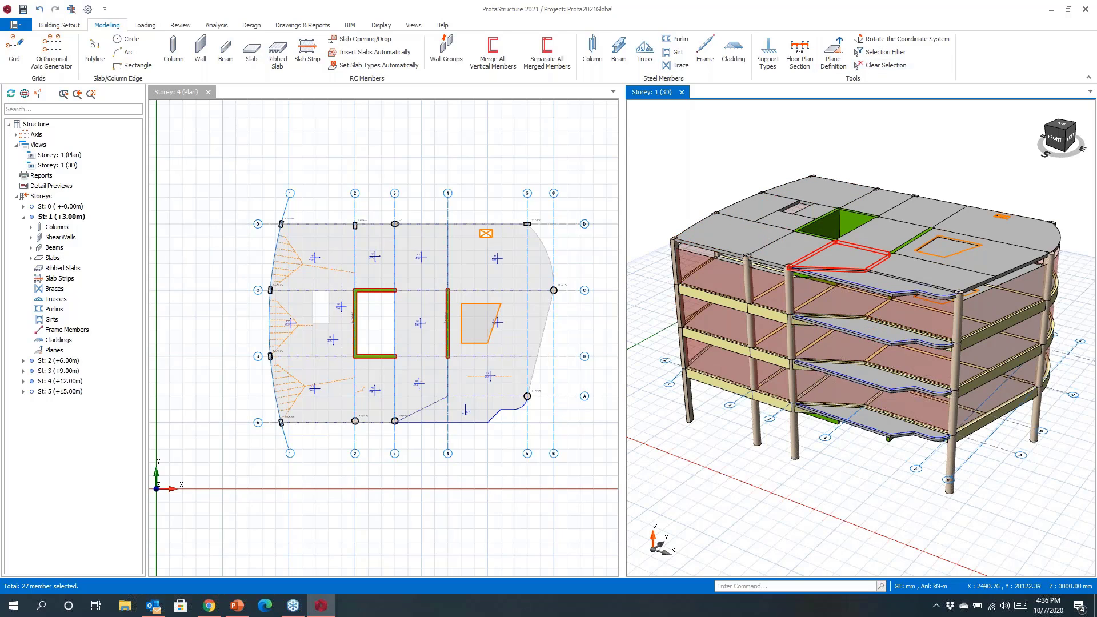
Step: Activate storey 5 (+15.00 m) in the 3D view to model on top of the storey 4 slabs
mouse_move(808, 257)
middle_down()
mouse_move(845, 215)
mouse_move(805, 270)
middle_up()
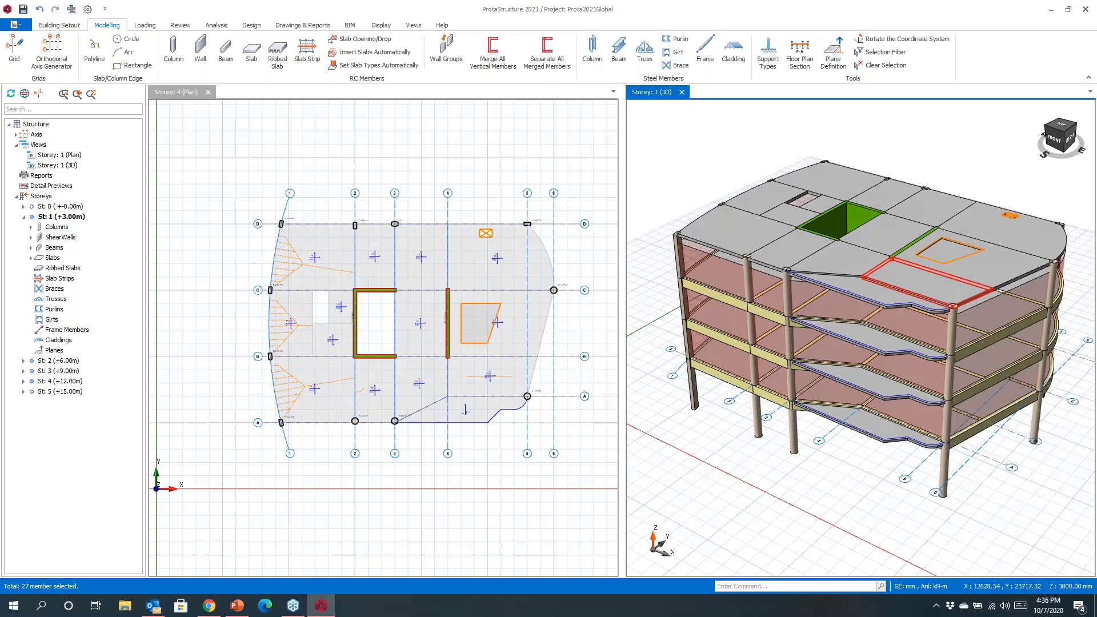
click(53, 391)
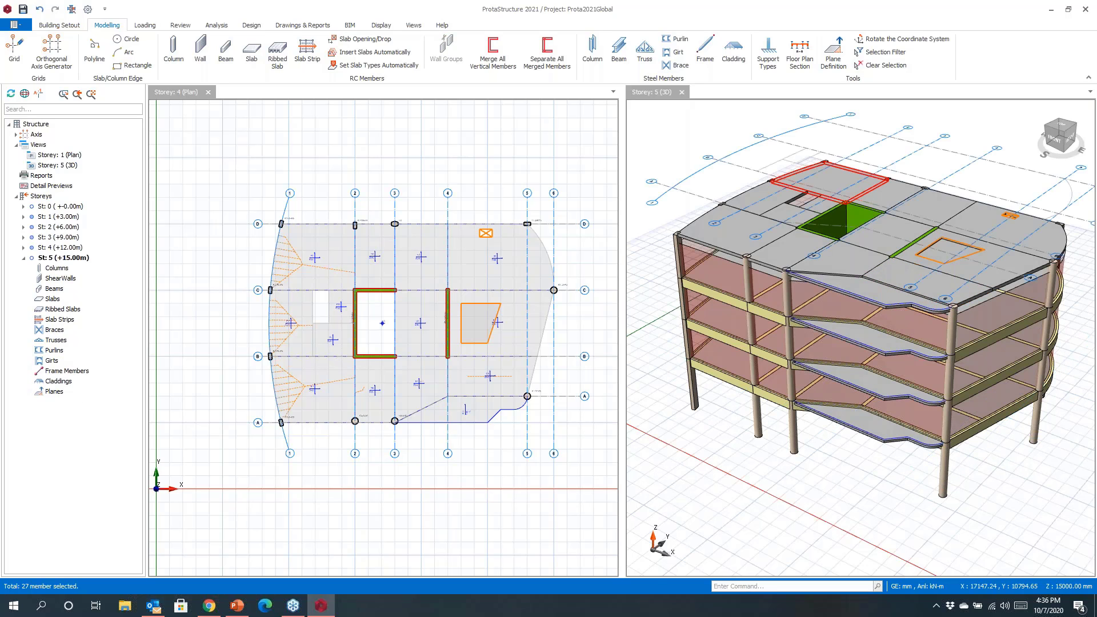
scroll(862, 187, up, 8)
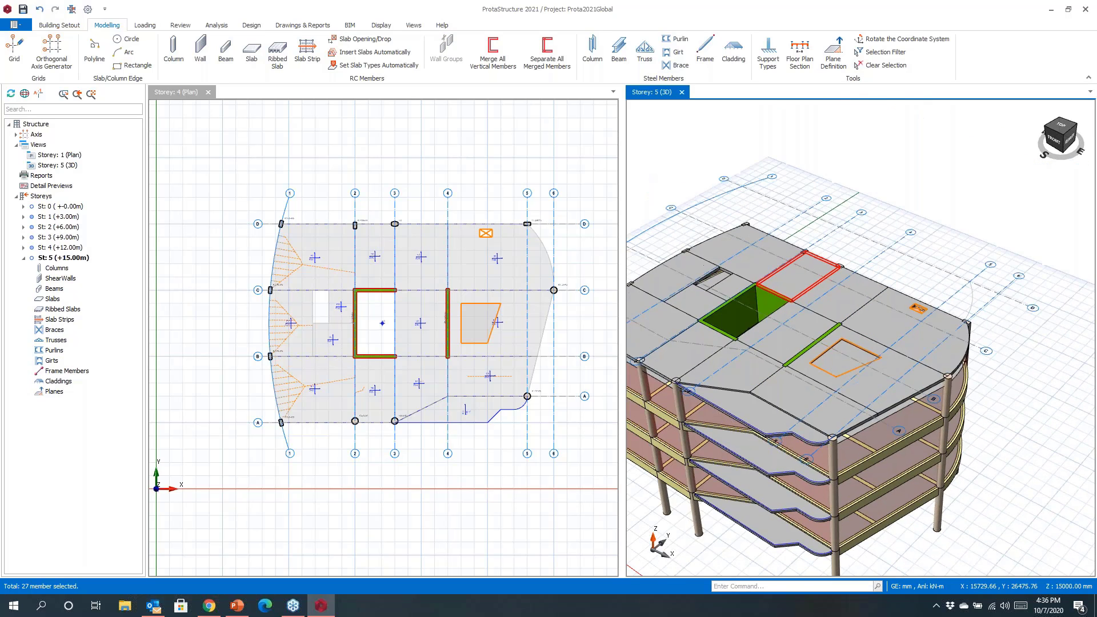
scroll(840, 320, down, 6)
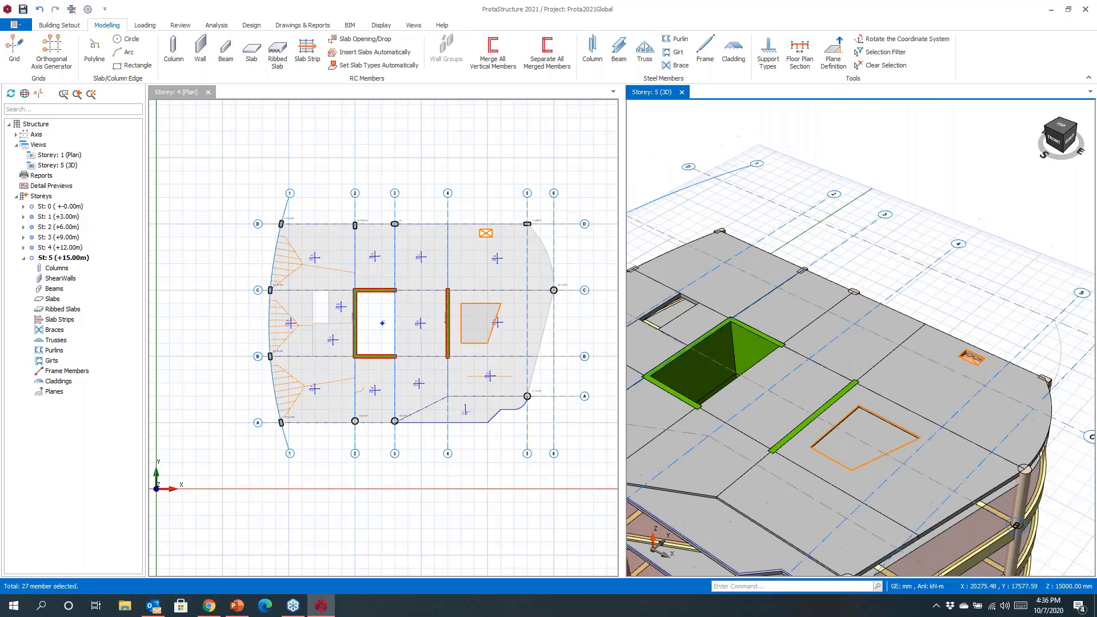
middle_drag(885, 337, 850, 320)
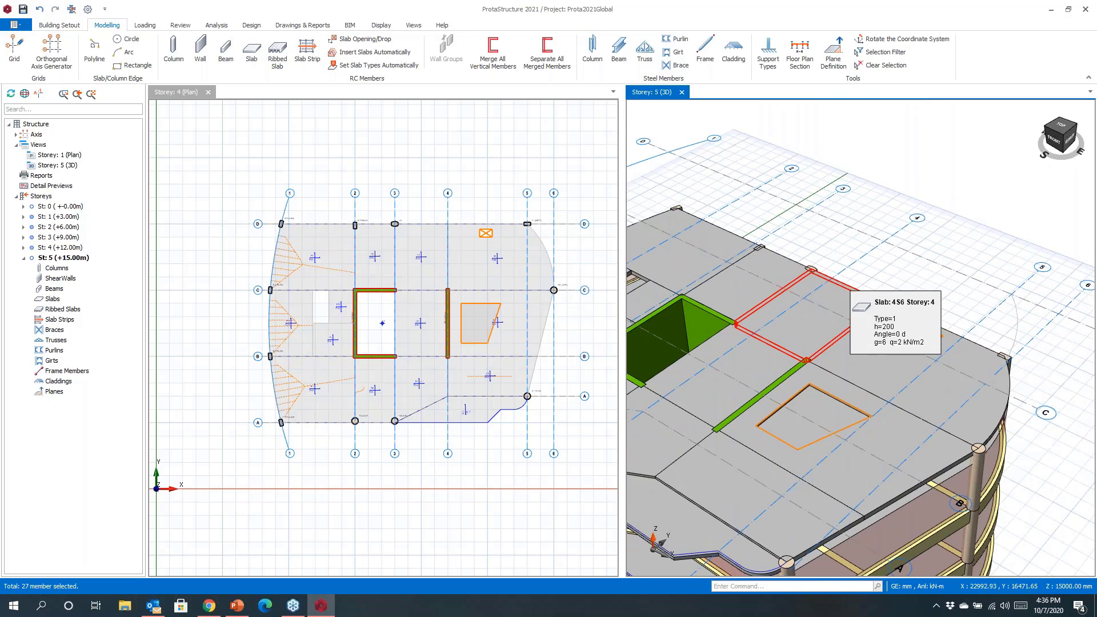
Step: Start a steel column and try to assign it the UKC203X203X52 section from the BS database's UC profiles
click(593, 52)
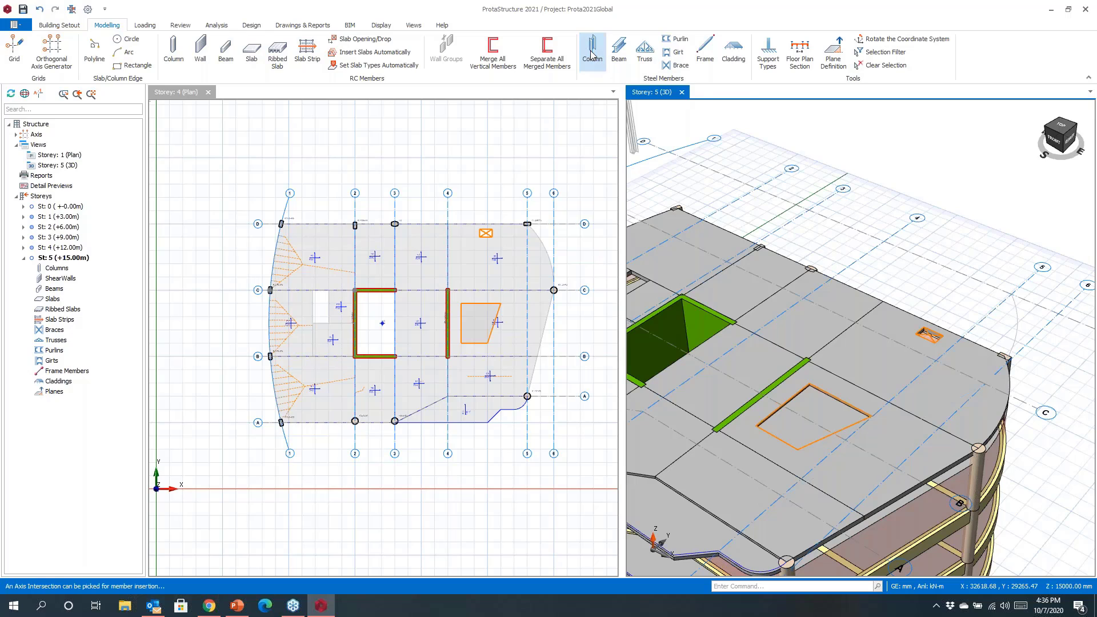
click(873, 246)
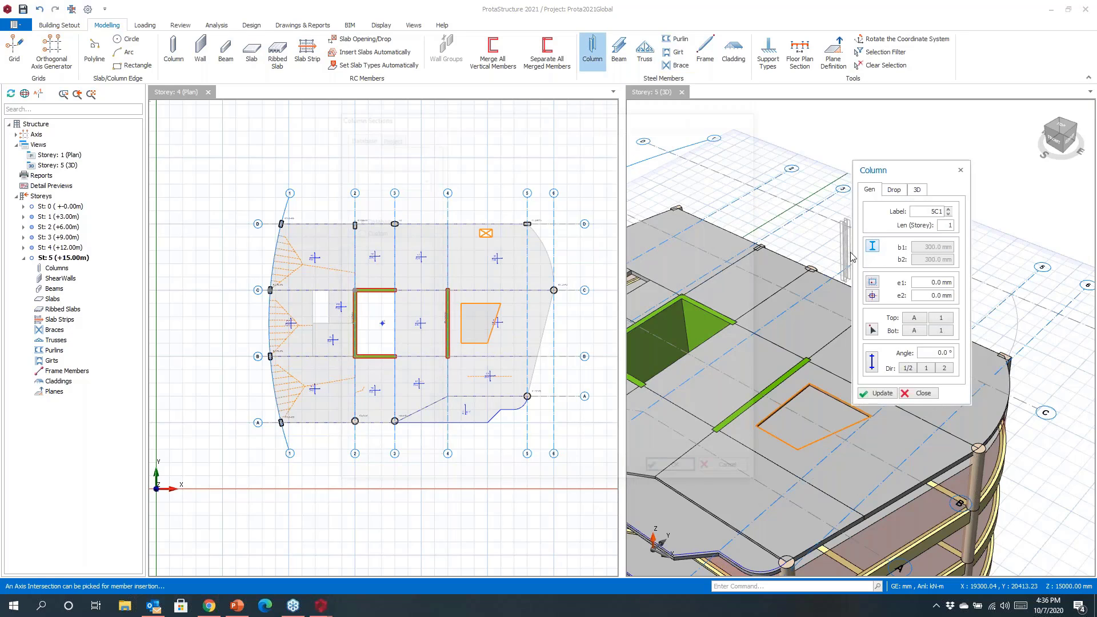
click(381, 178)
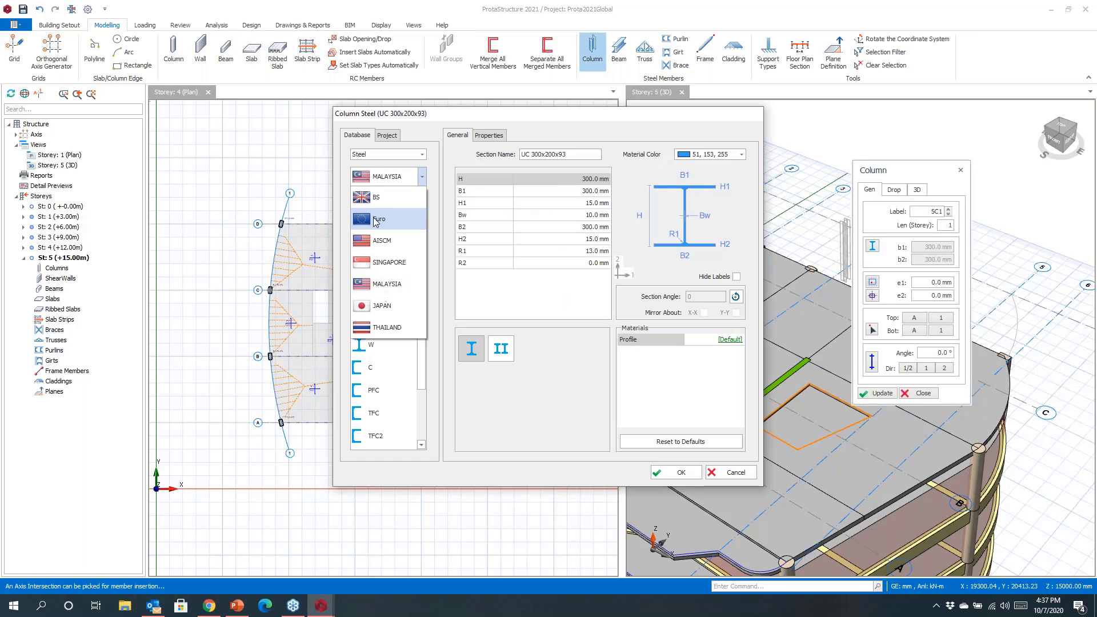
click(375, 197)
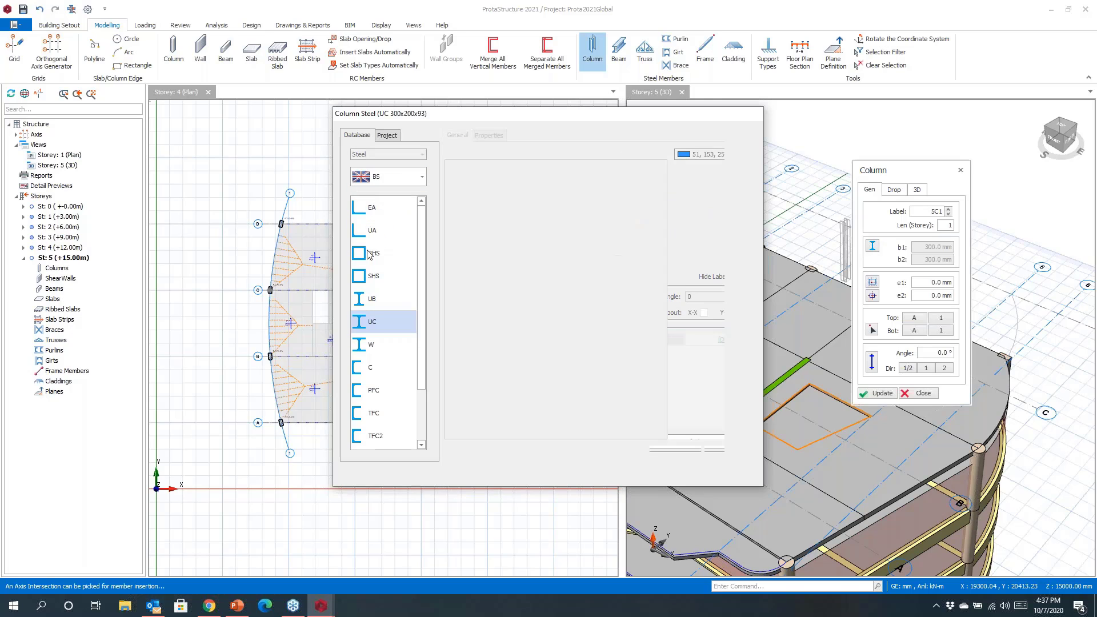
click(659, 328)
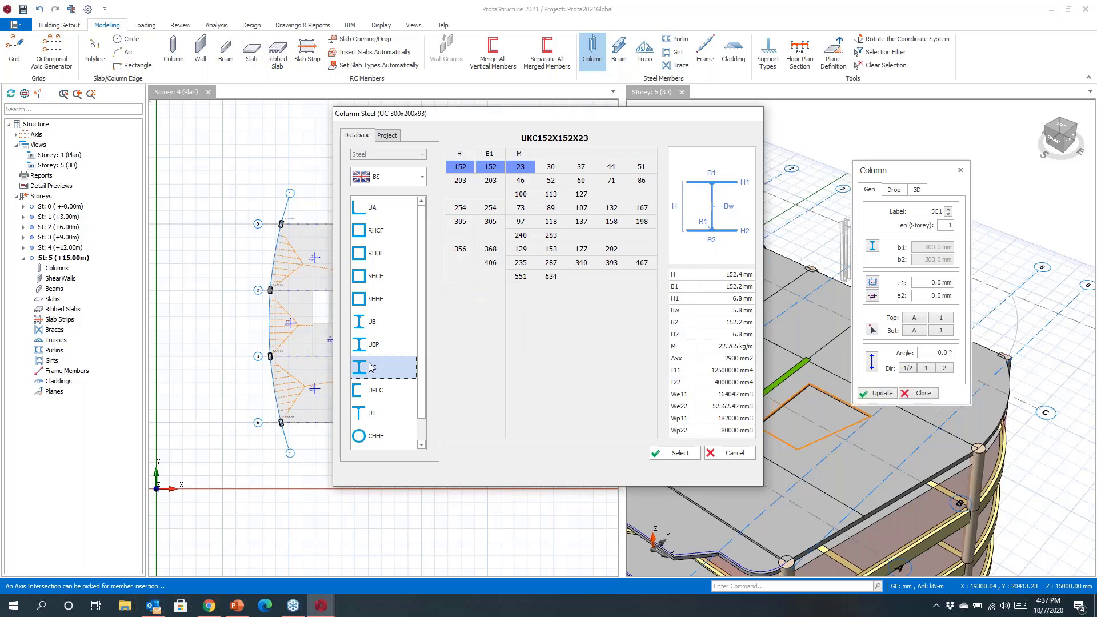
click(551, 181)
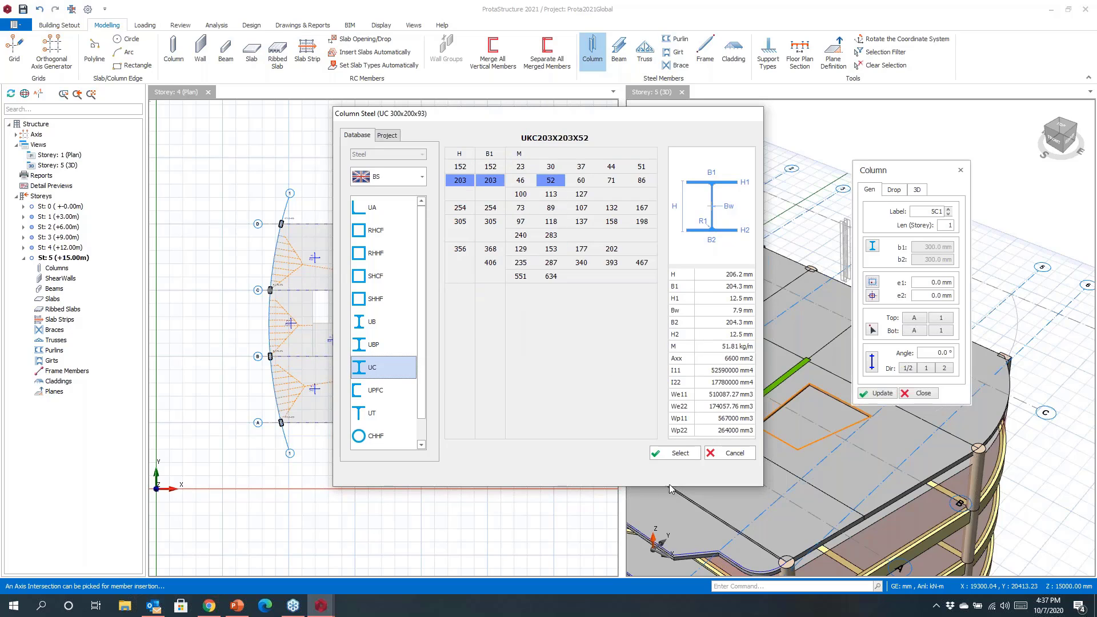
click(677, 456)
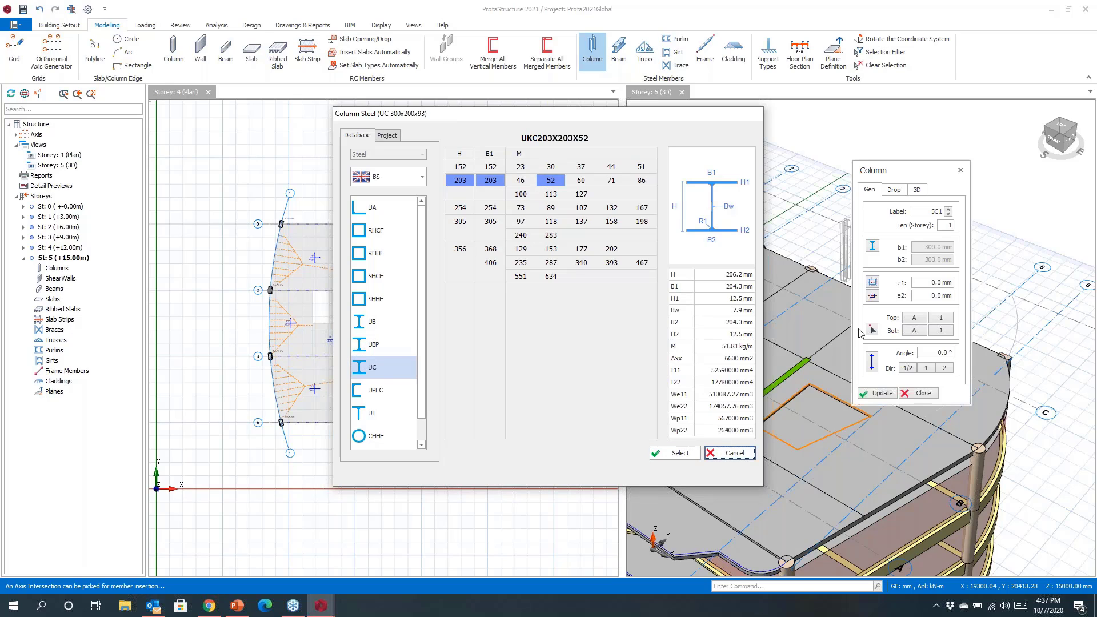
Step: Move the column section dialog aside, retry confirming a section, and try to close the dialog's window
click(941, 167)
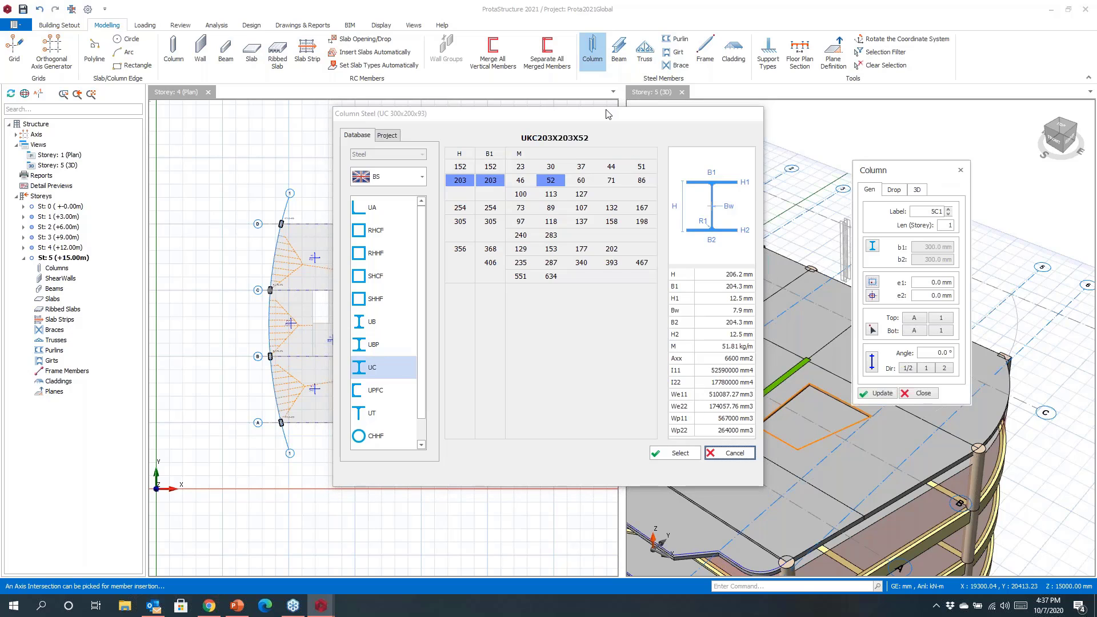
drag(603, 114, 537, 124)
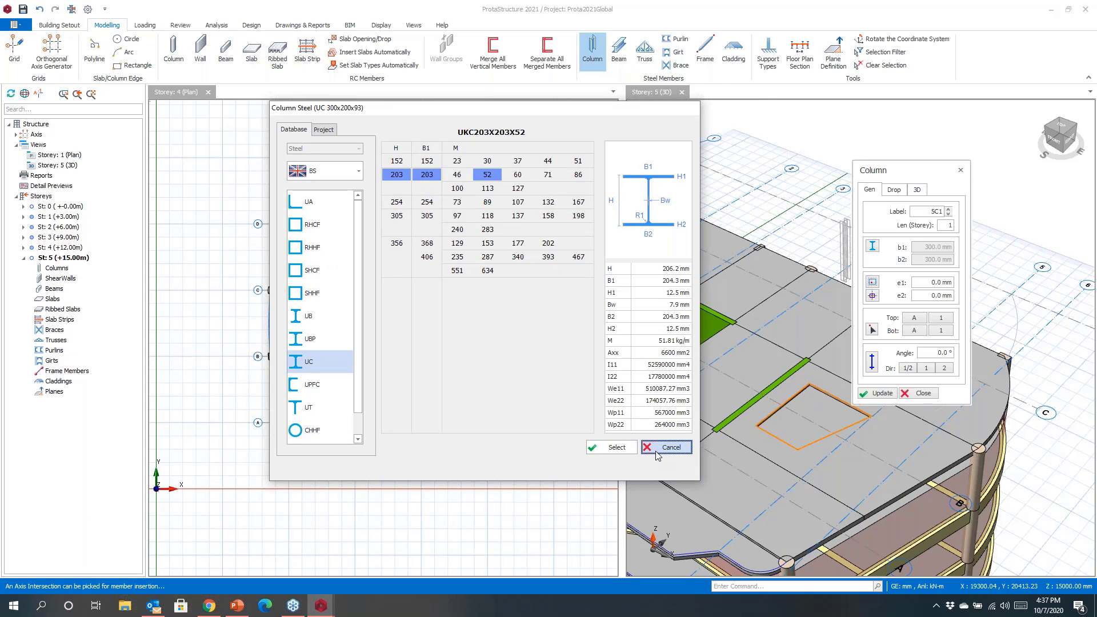
click(959, 171)
click(307, 341)
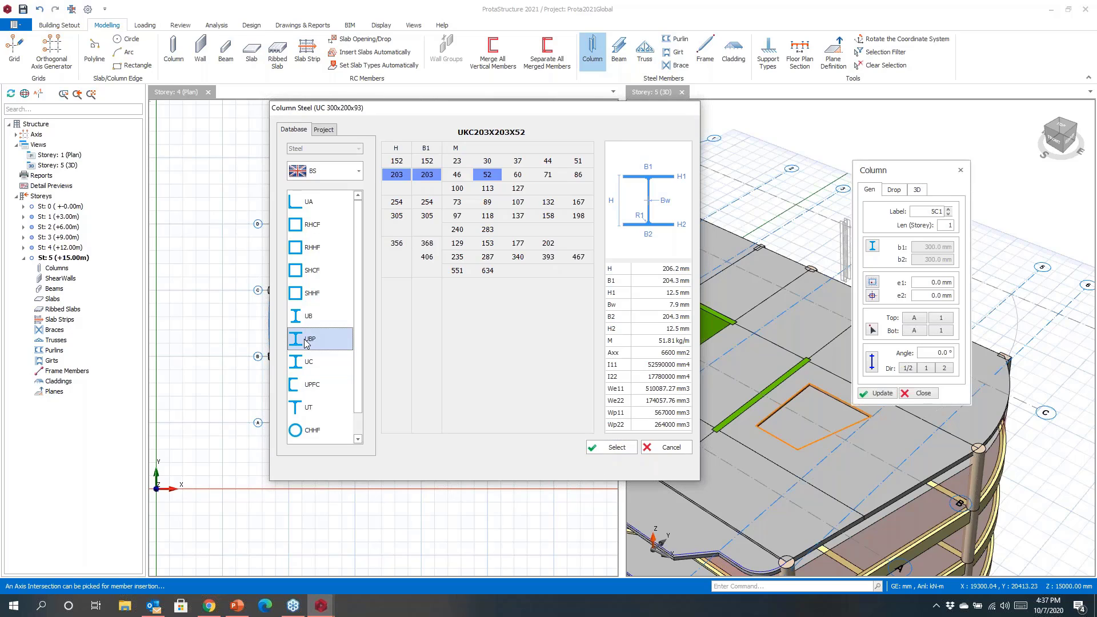
click(611, 448)
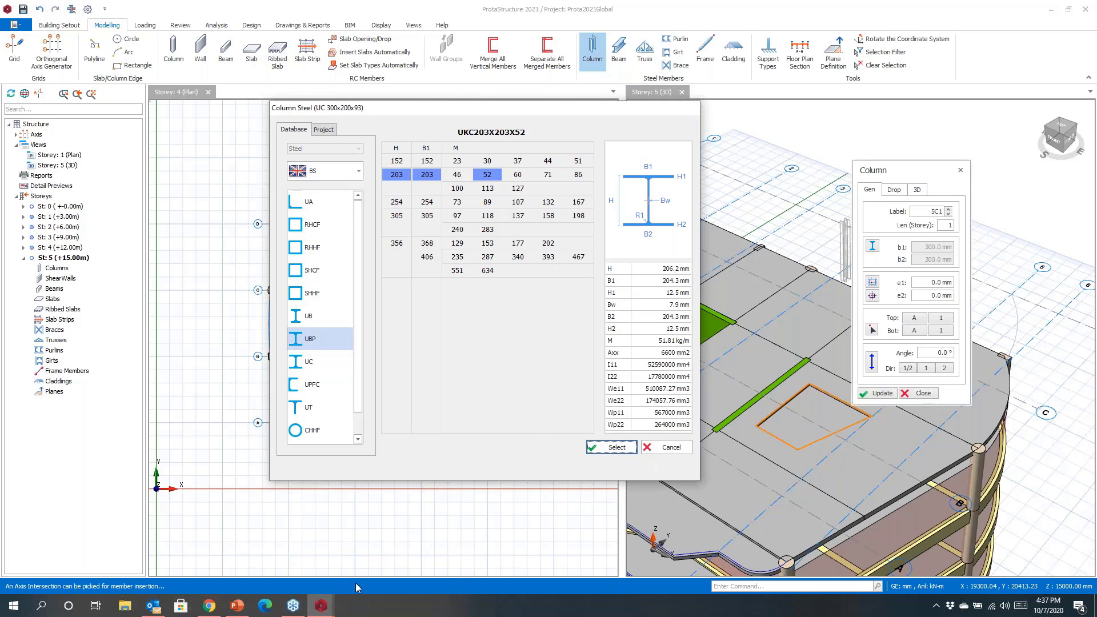
mouse_move(321, 610)
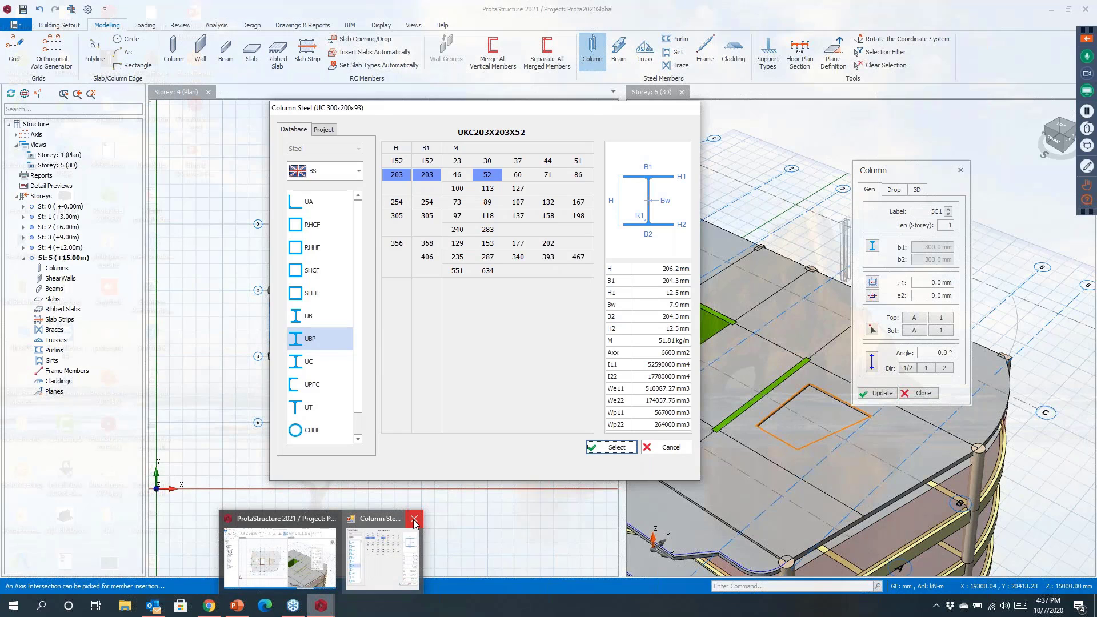
Step: Set the steel column section to UKC203X203X52 from the BS database's UC profiles
click(414, 520)
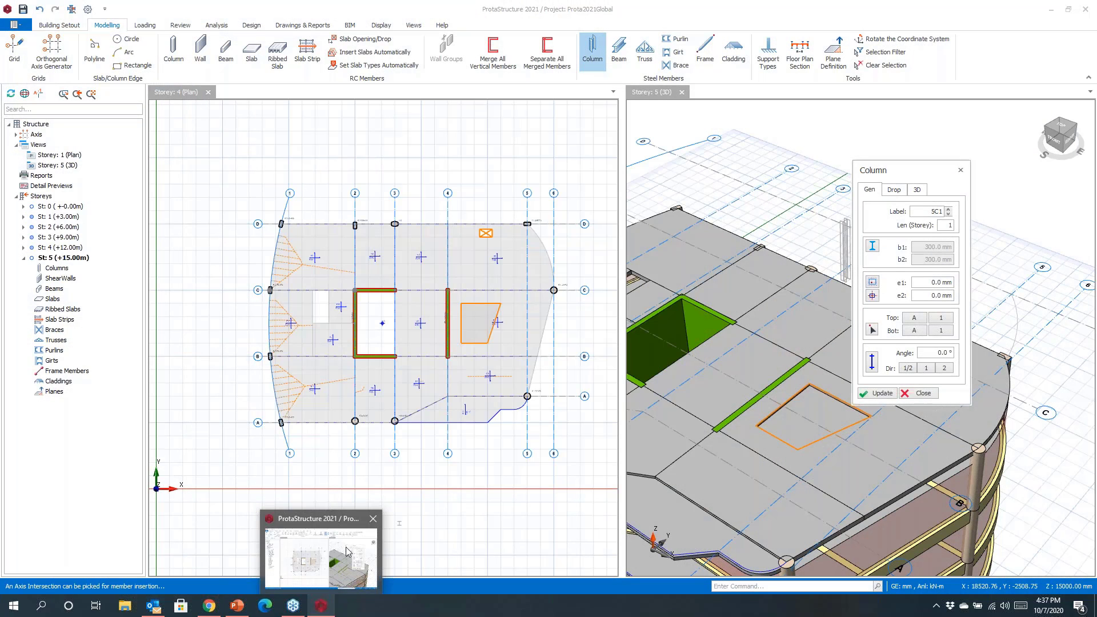
click(873, 246)
click(375, 325)
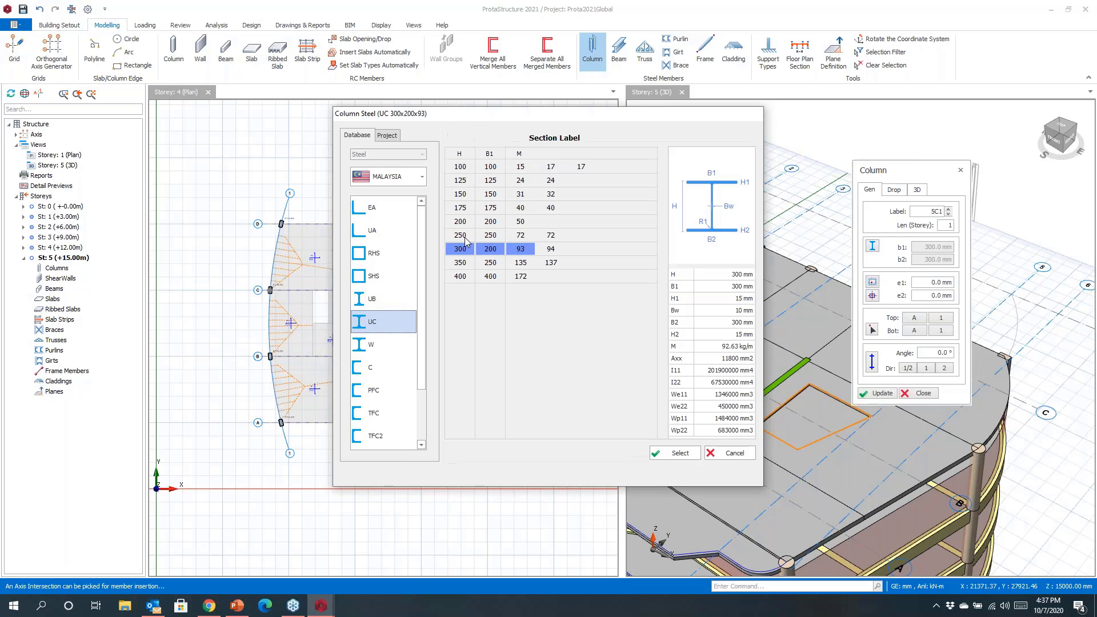
click(383, 177)
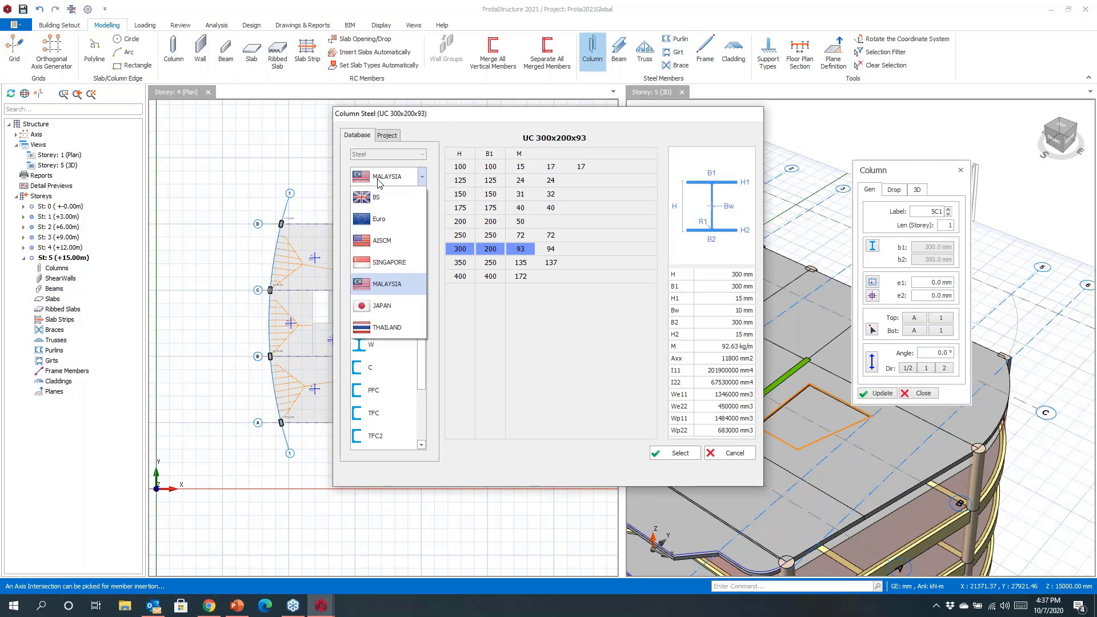
click(358, 228)
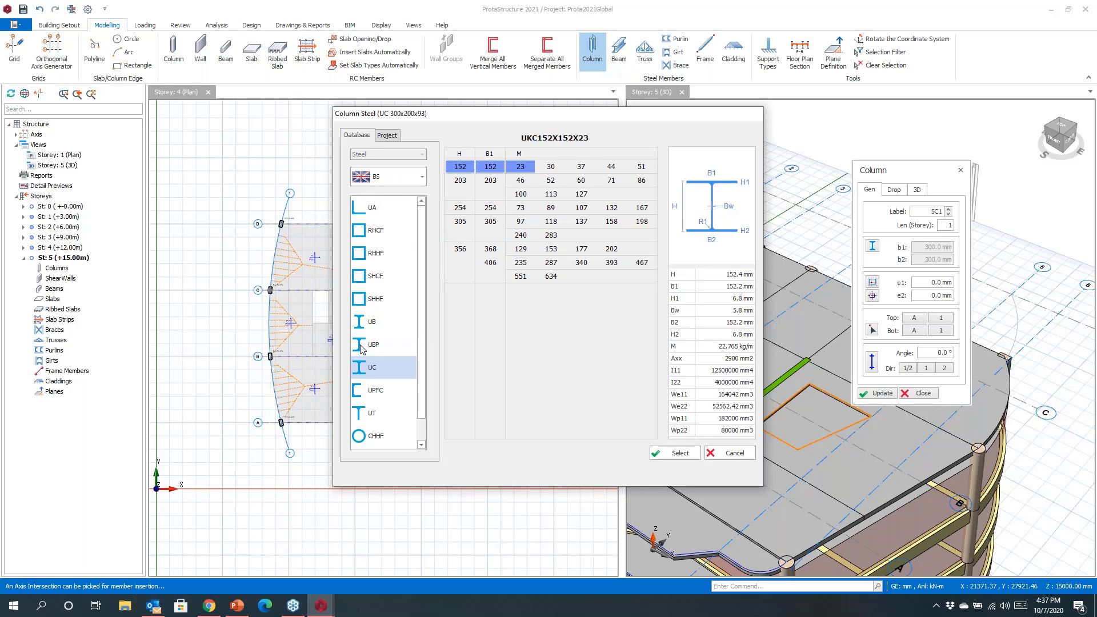
click(550, 181)
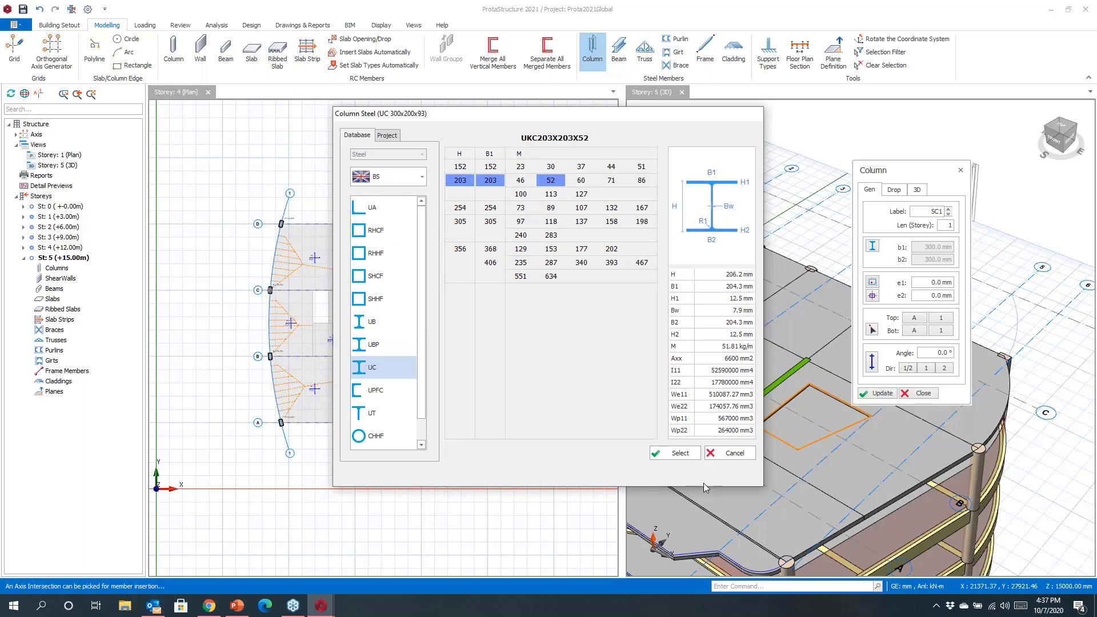
click(681, 456)
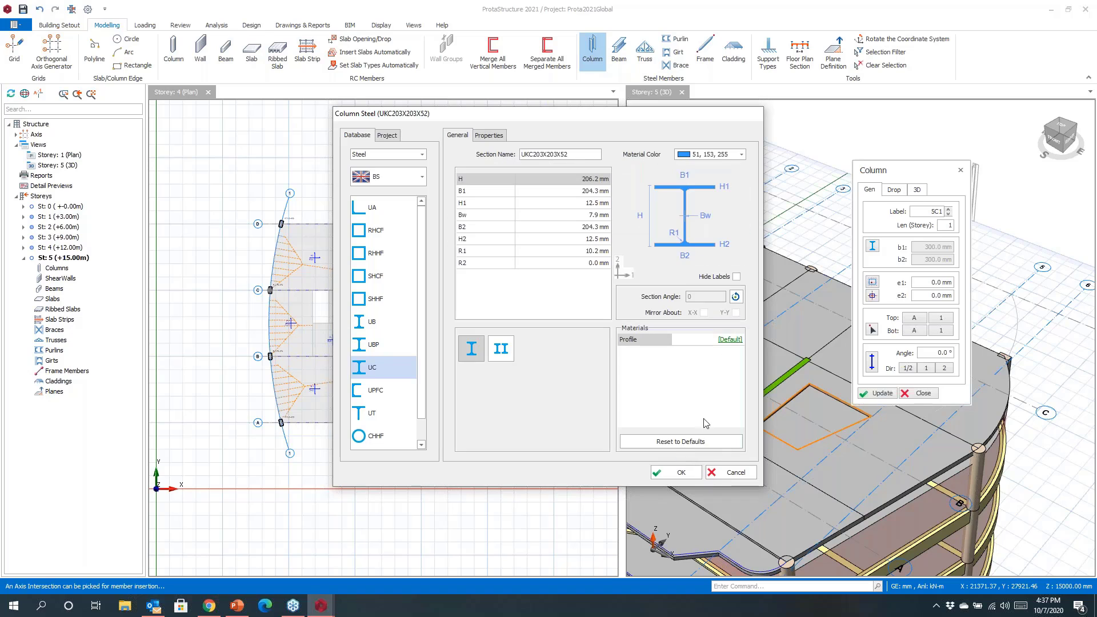
click(676, 472)
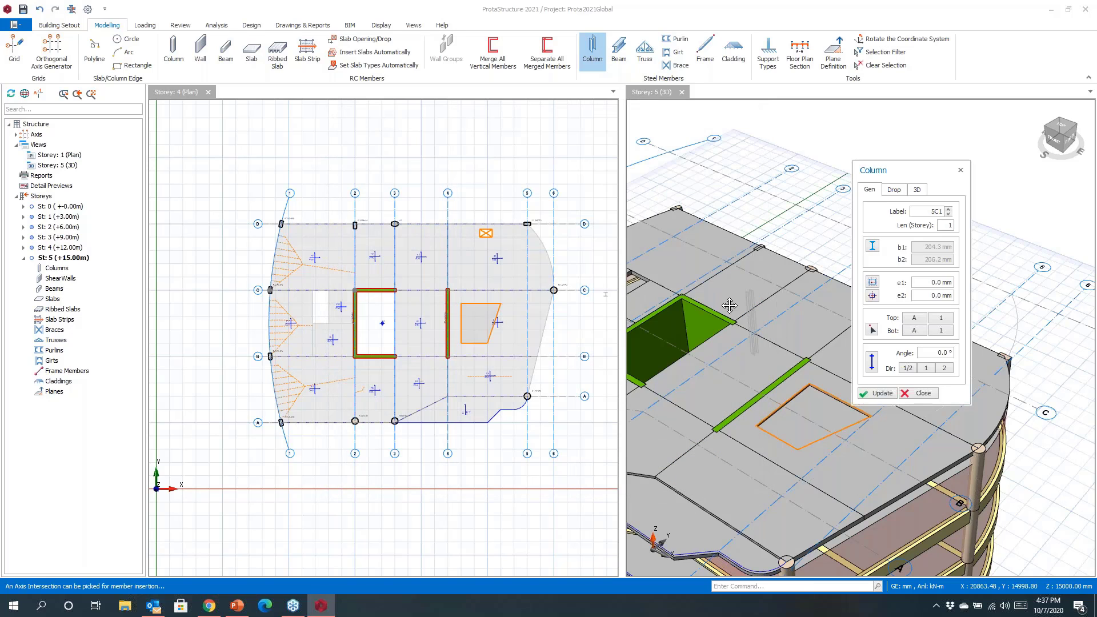
Step: Place steel columns on storey 5 where axes B and D intersect axes 2, 3, 4 and 5
scroll(668, 239, up, 3)
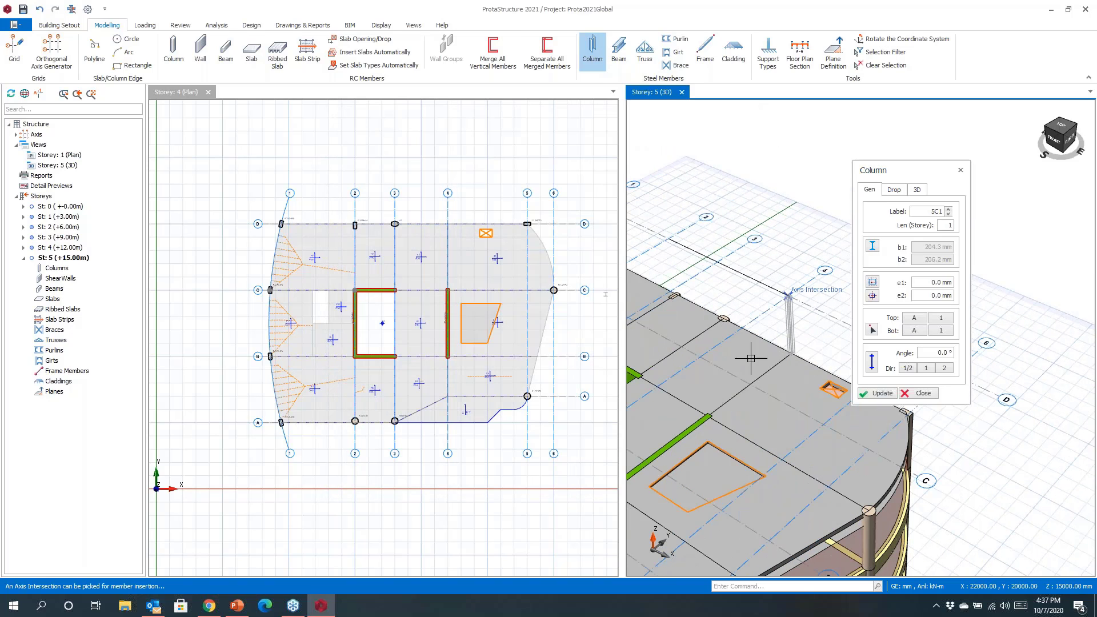
drag(750, 359, 747, 364)
middle_drag(748, 364, 645, 331)
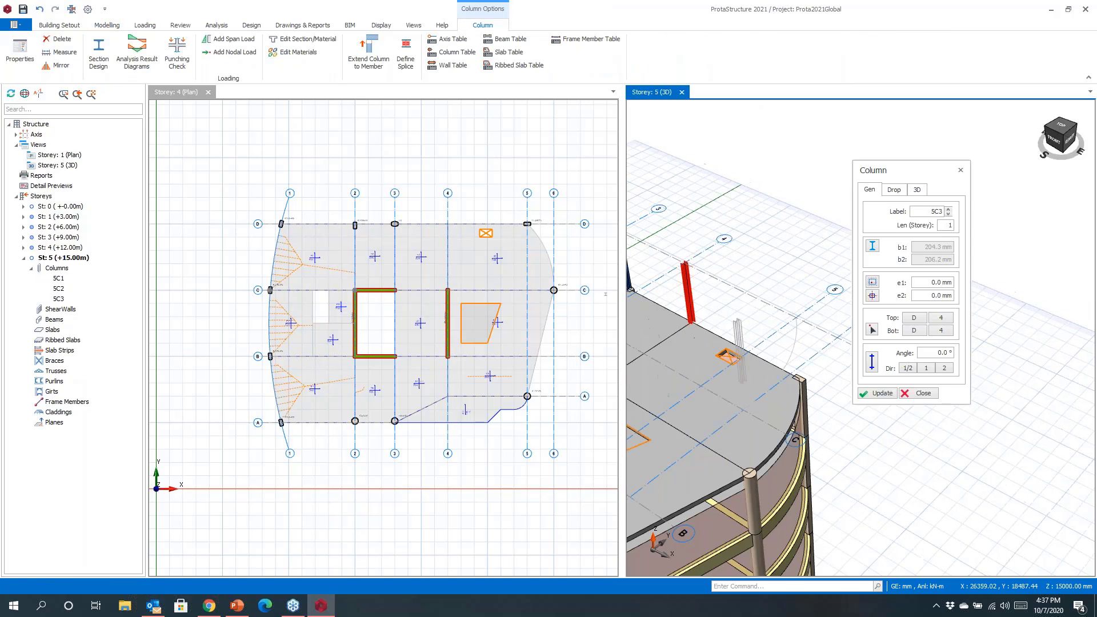
click(788, 375)
middle_drag(787, 375, 776, 295)
middle_drag(685, 324, 782, 378)
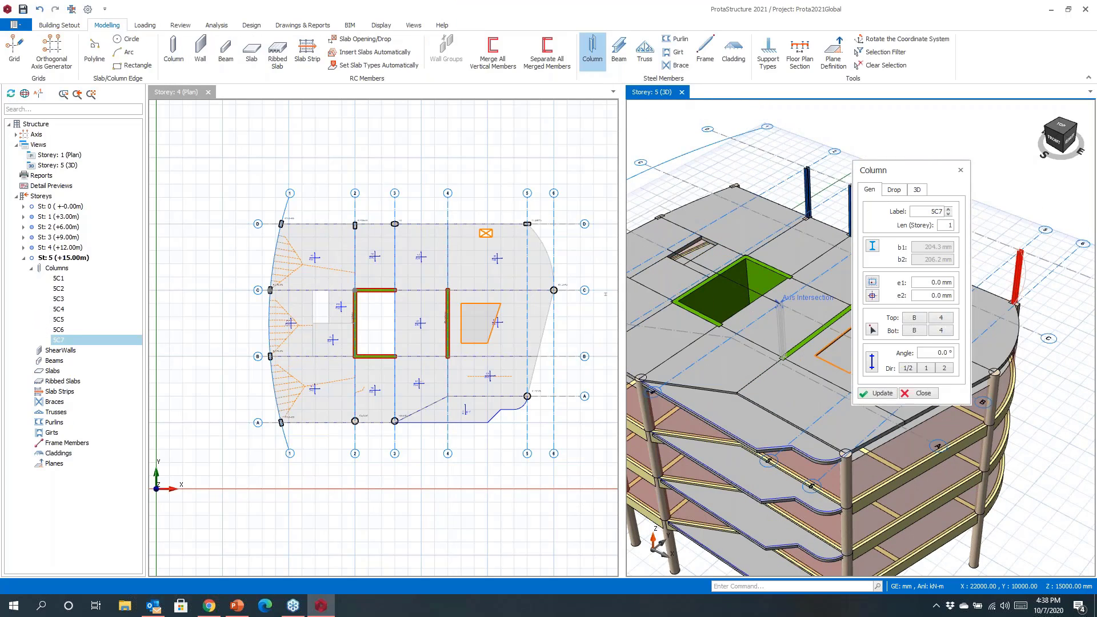
click(778, 303)
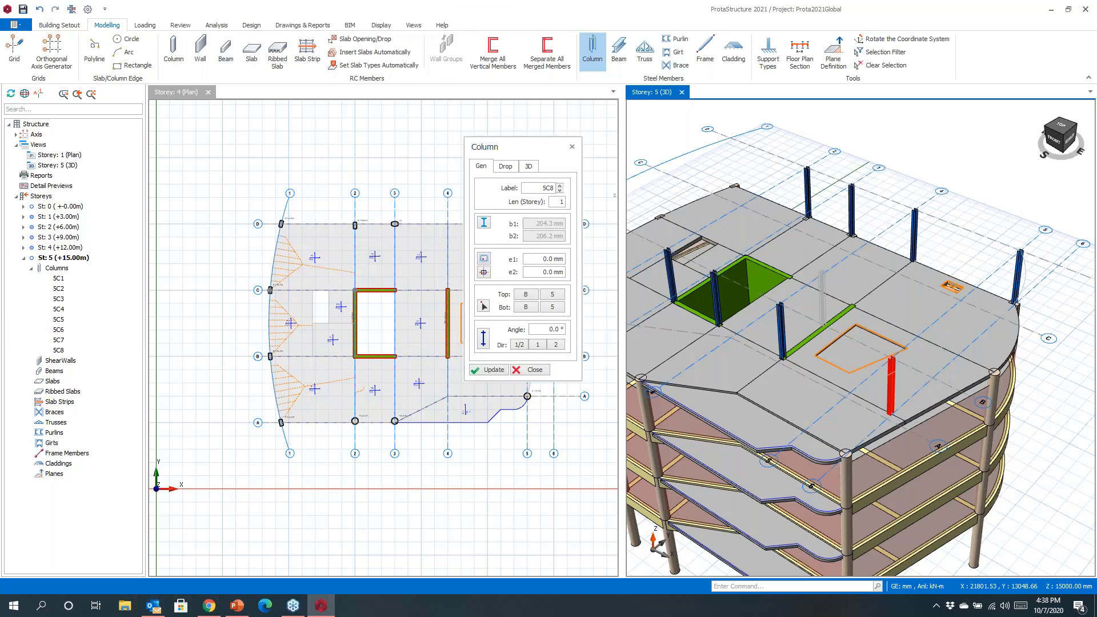
key(Escape)
Step: Start a steel truss spanning along axis 2 between the columns on axes B and D
middle_drag(823, 274, 922, 318)
middle_drag(885, 287, 827, 314)
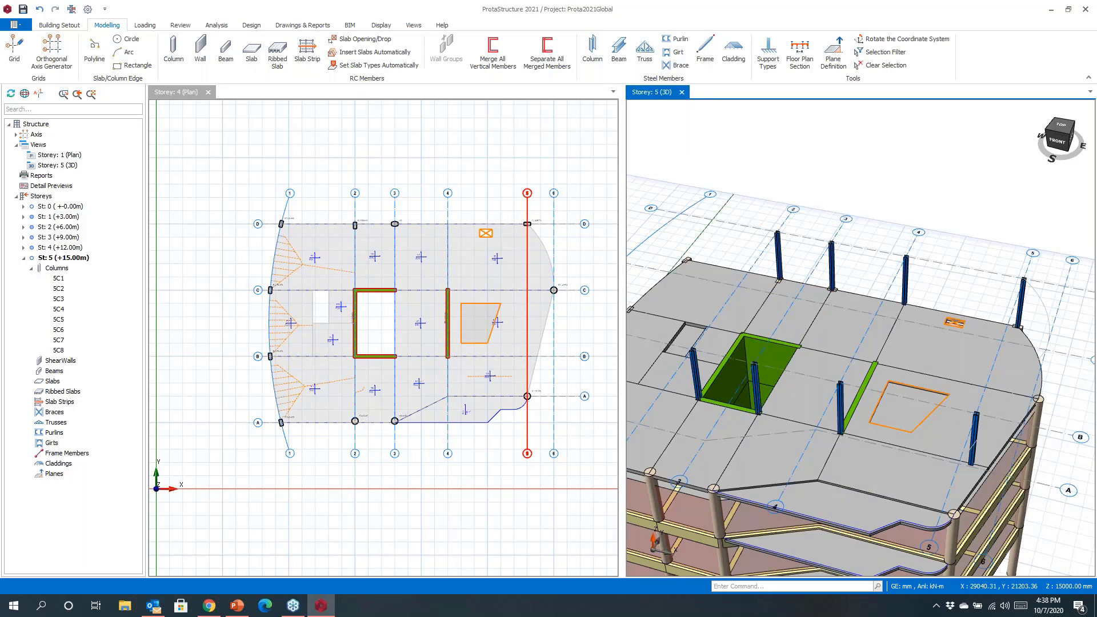
click(642, 58)
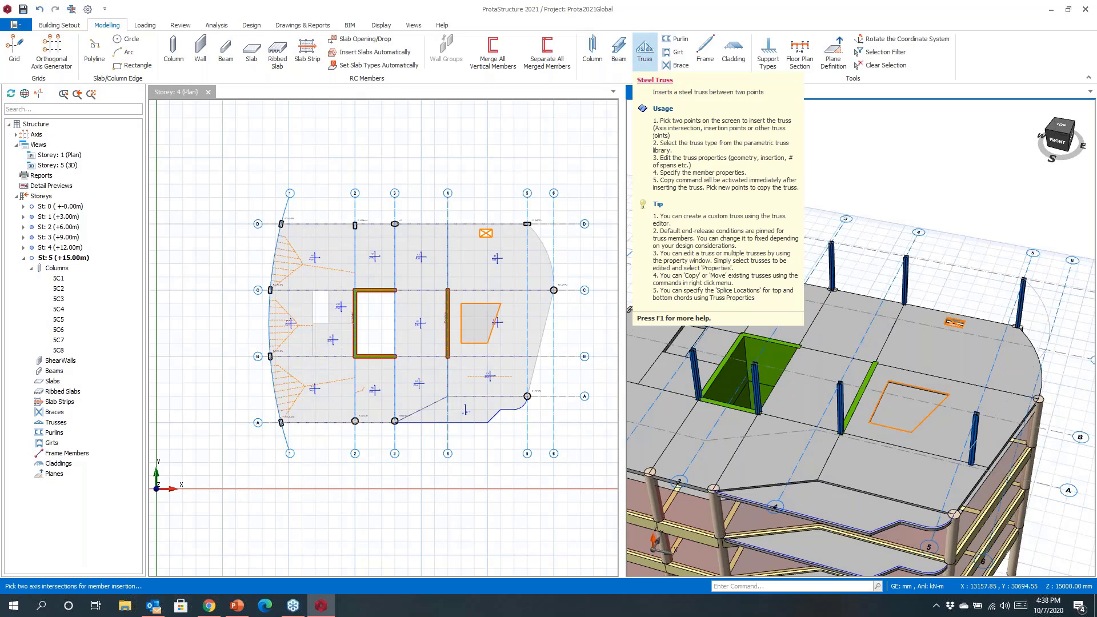
scroll(778, 232, up, 4)
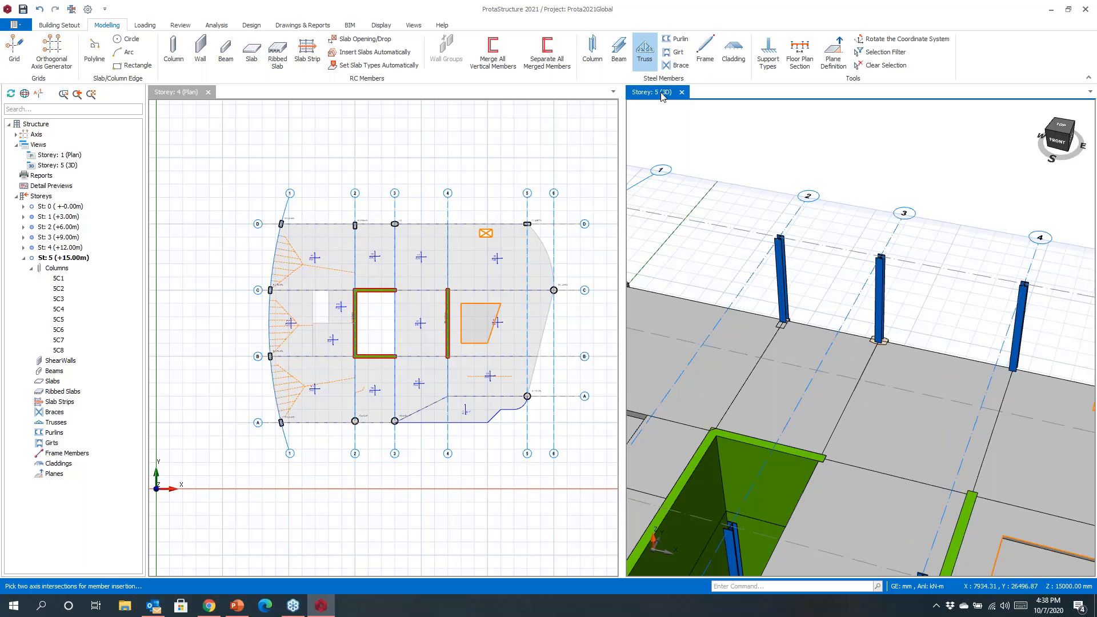
scroll(812, 214, down, 5)
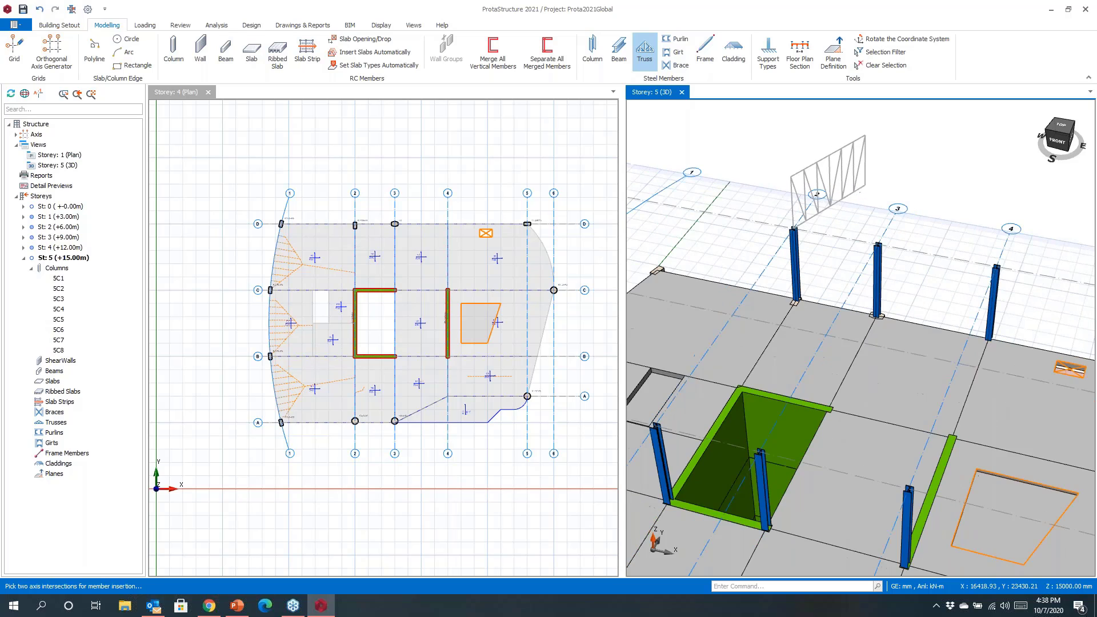
scroll(808, 211, up, 5)
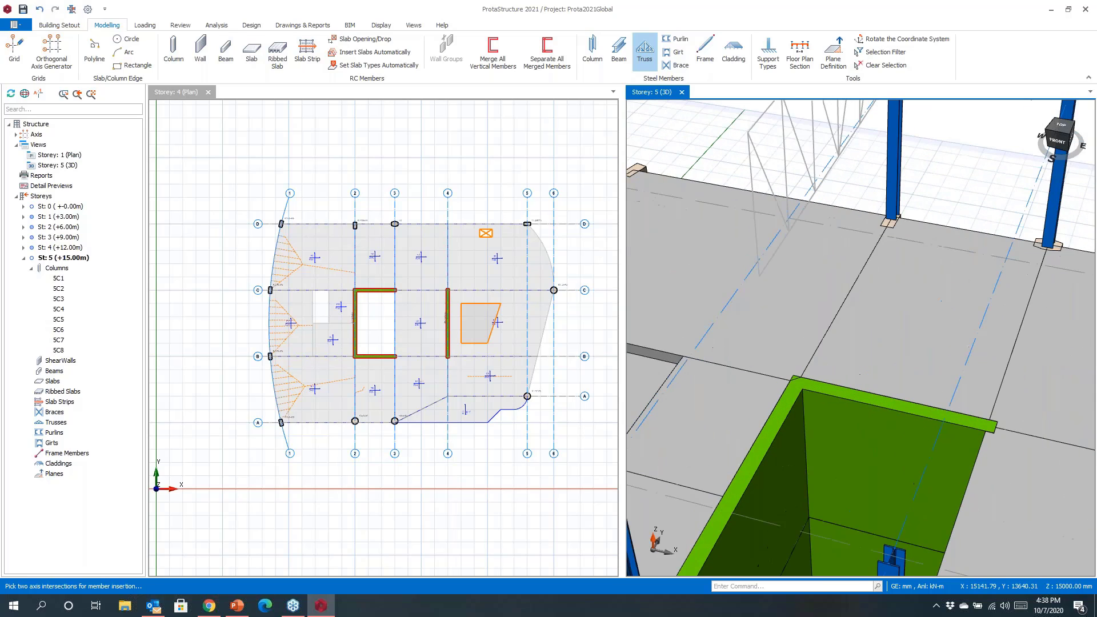
scroll(711, 378, down, 4)
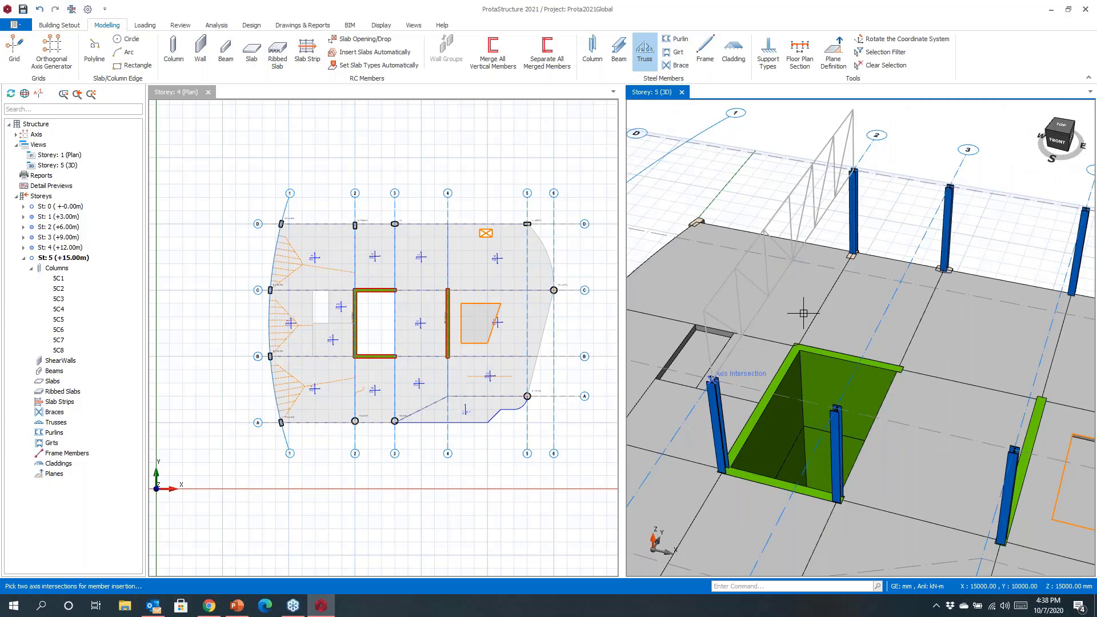
click(858, 206)
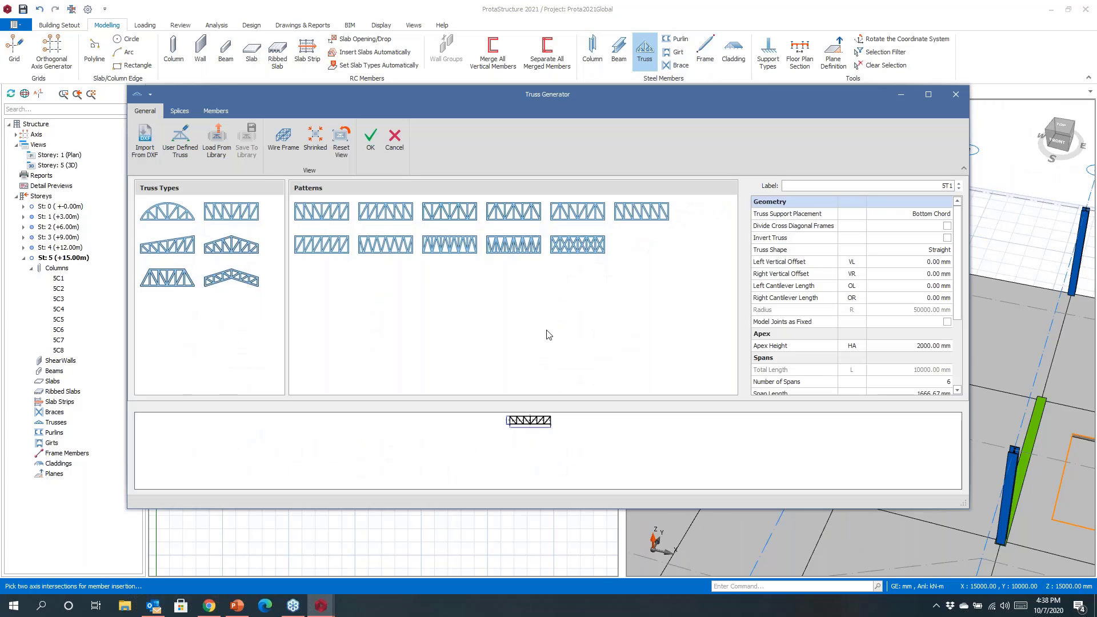
Step: Choose the pitched truss type with parallel sloping chords and its first pattern, enlarging the Truss Generator for a bigger preview
drag(520, 508, 520, 530)
click(225, 289)
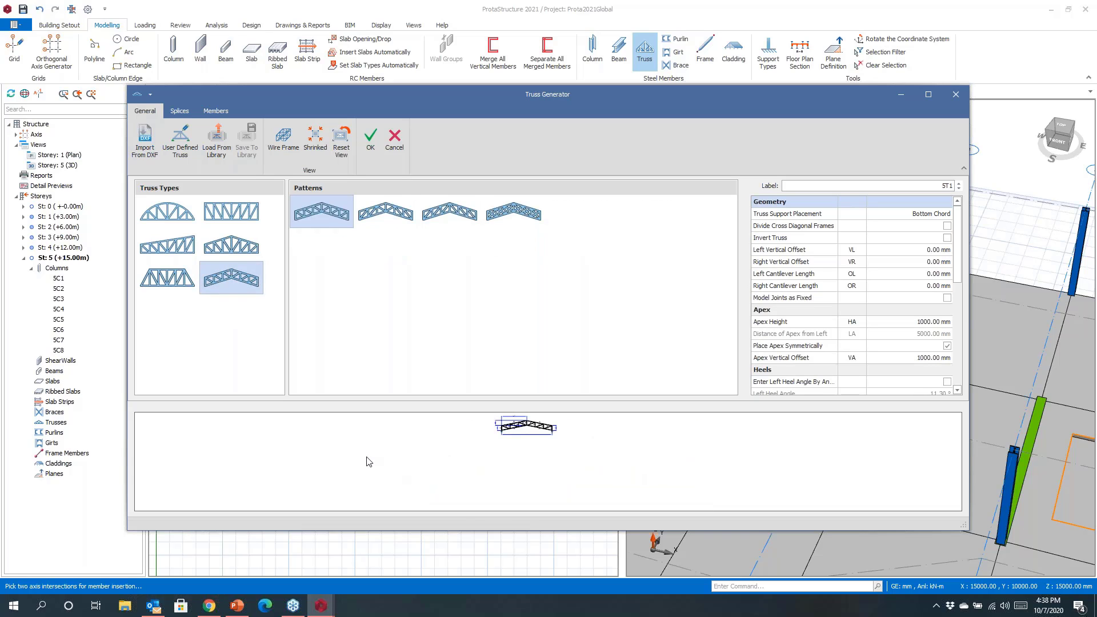
drag(495, 532, 494, 546)
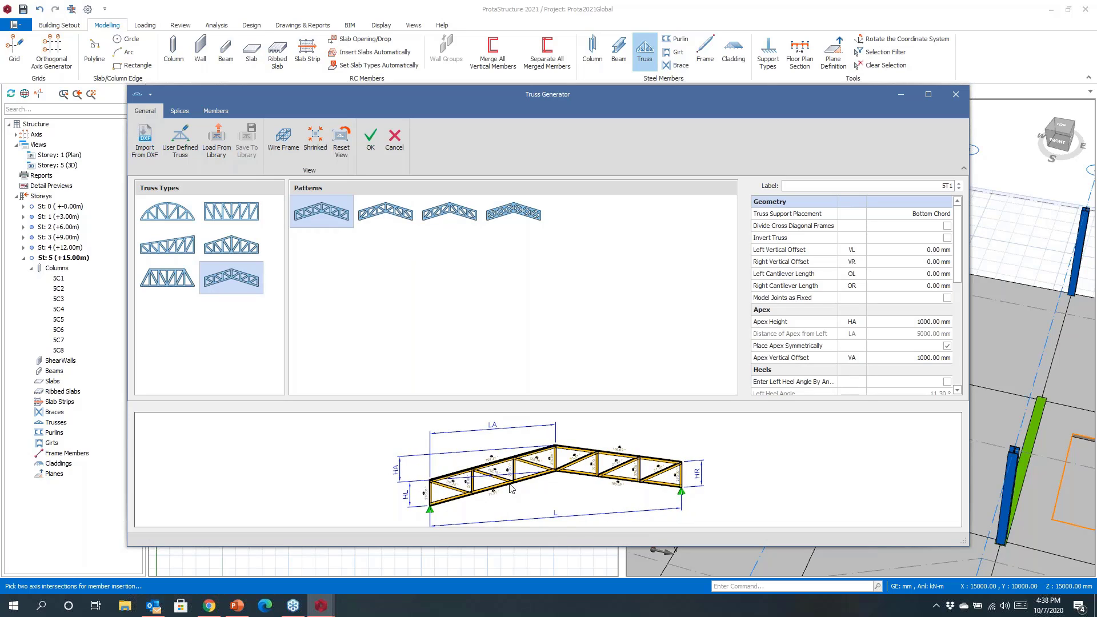
Step: Convert the truss to a user-defined one and add horizontal guide lines above the apex at offsets 500 and 333.20
click(191, 155)
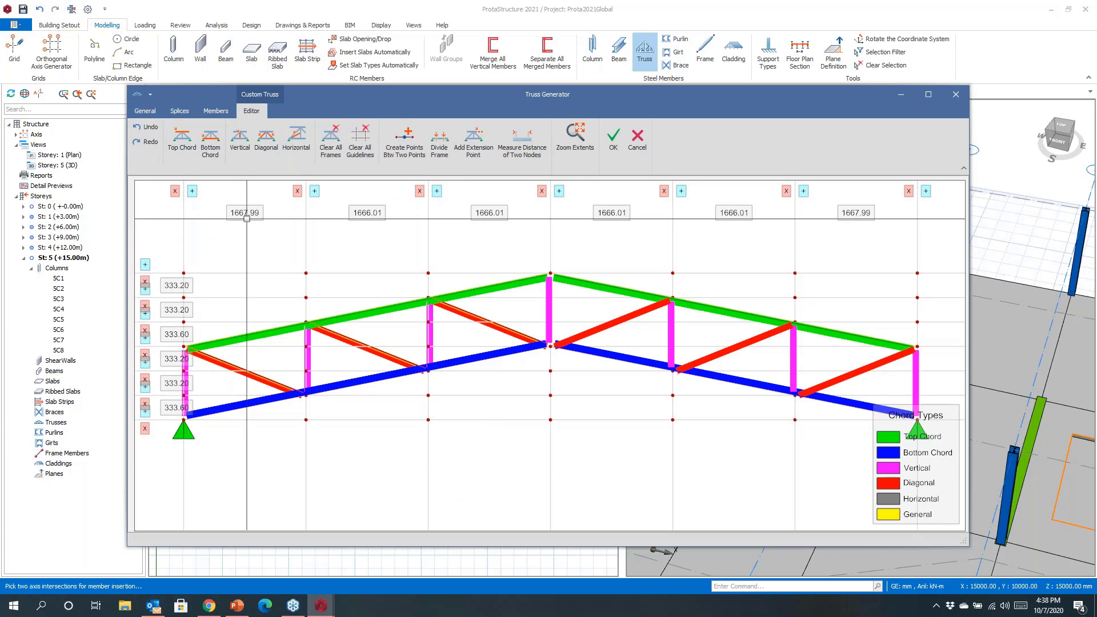
scroll(525, 461, down, 2)
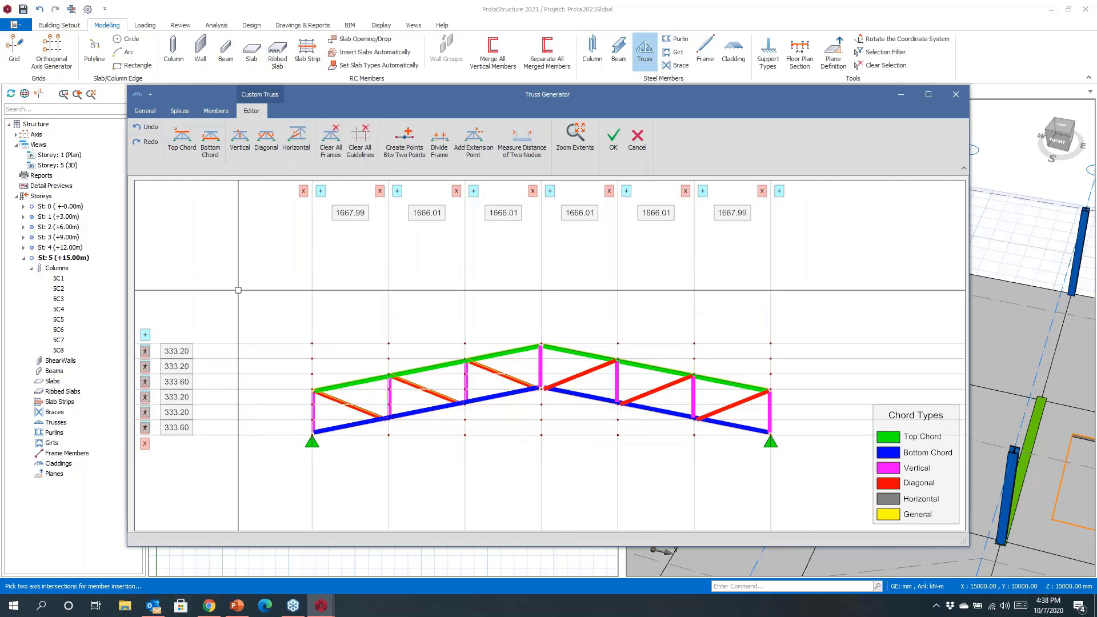
click(145, 335)
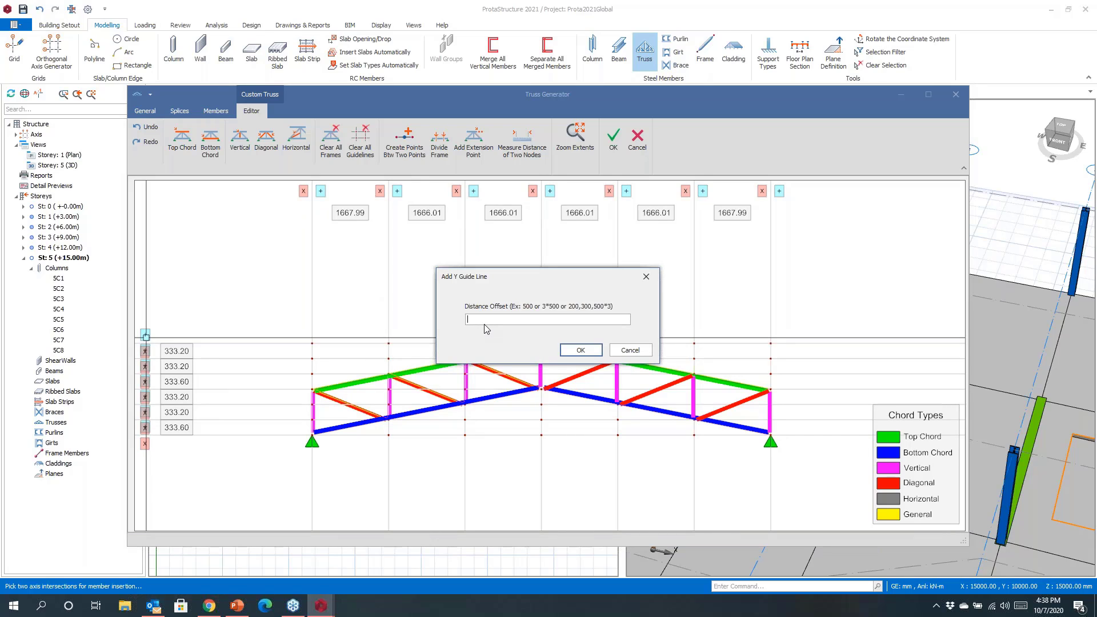
text(500,333.20)
click(580, 351)
Step: Add extension points at distance 500 beyond the 500-offset guide nodes one bay either side of the apex
scroll(486, 342, up, 2)
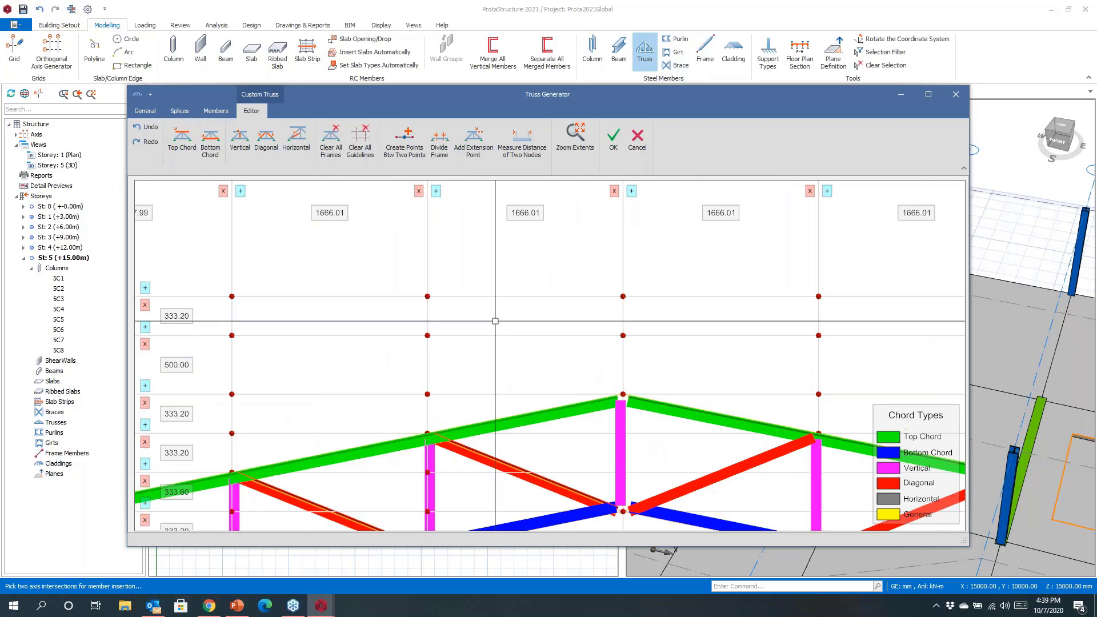
scroll(486, 342, down, 1)
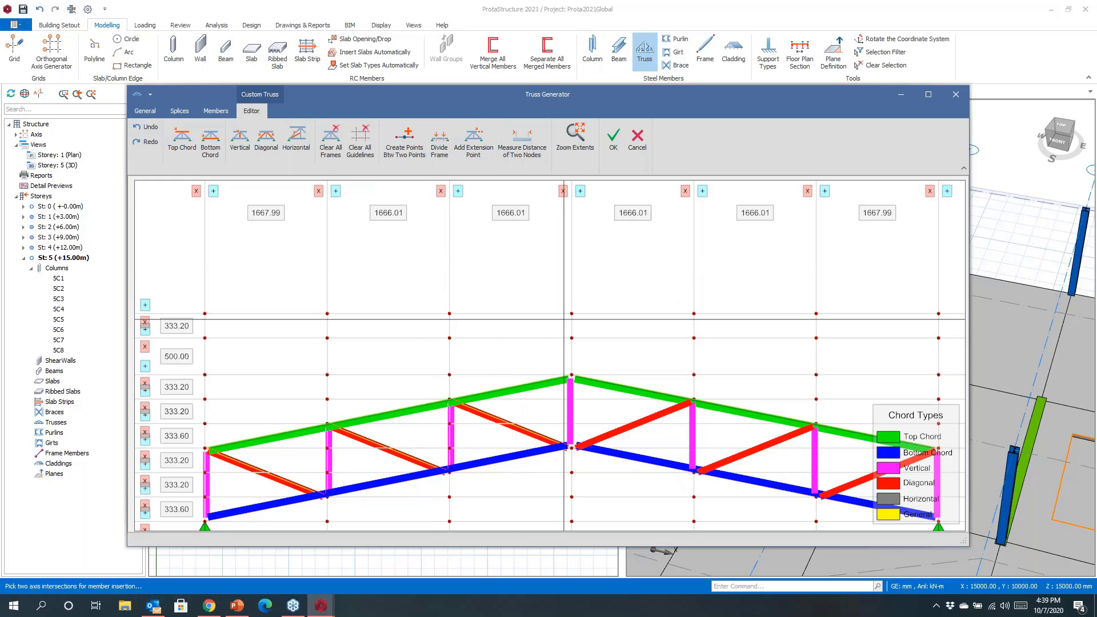
click(450, 338)
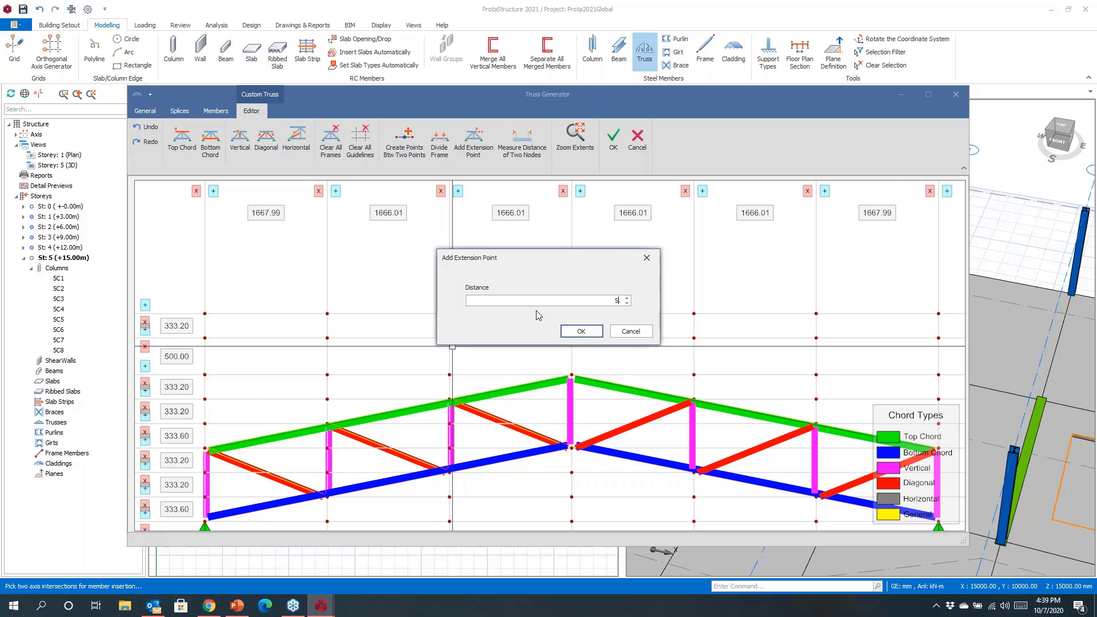
click(576, 334)
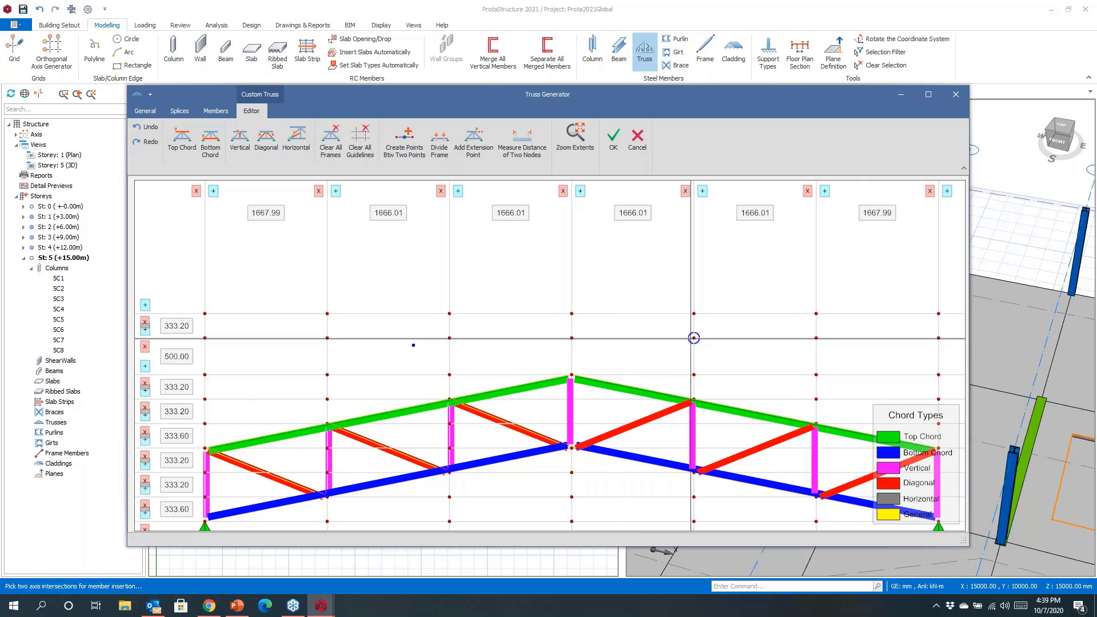
click(694, 338)
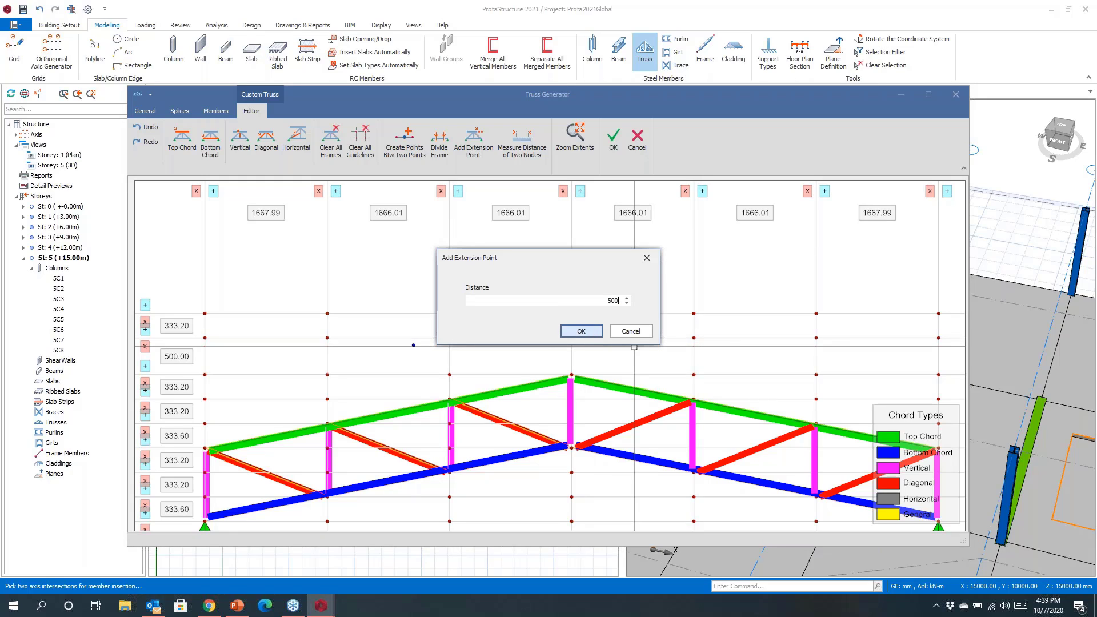
click(589, 337)
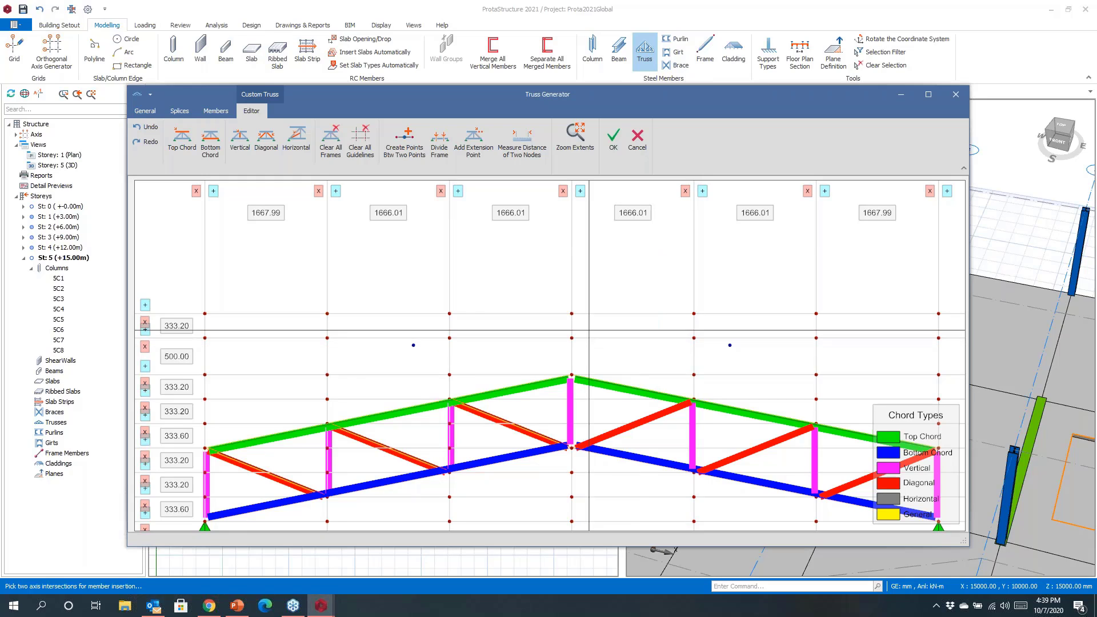
Step: Draw vertical members from the top chord nodes one bay either side of the apex up to the 500-offset guide line
click(241, 140)
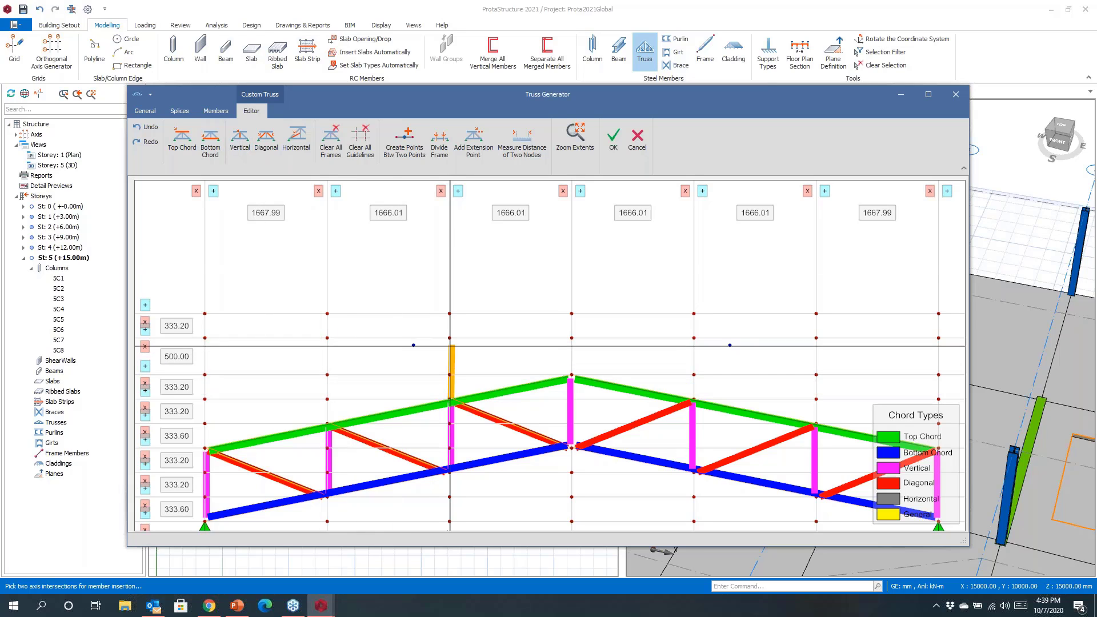
click(450, 343)
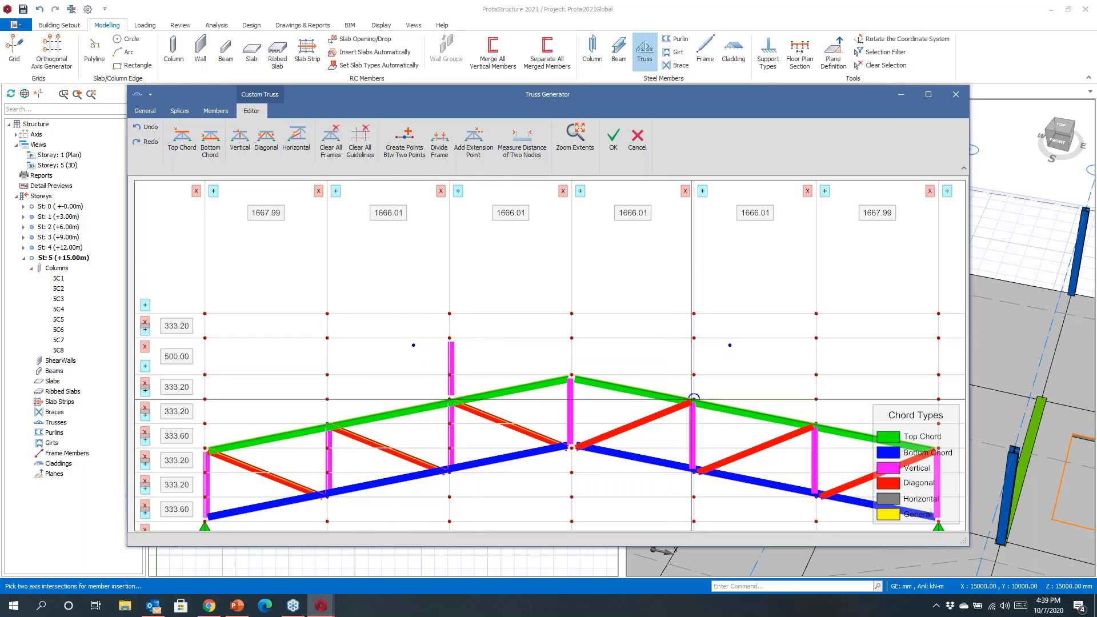
click(693, 341)
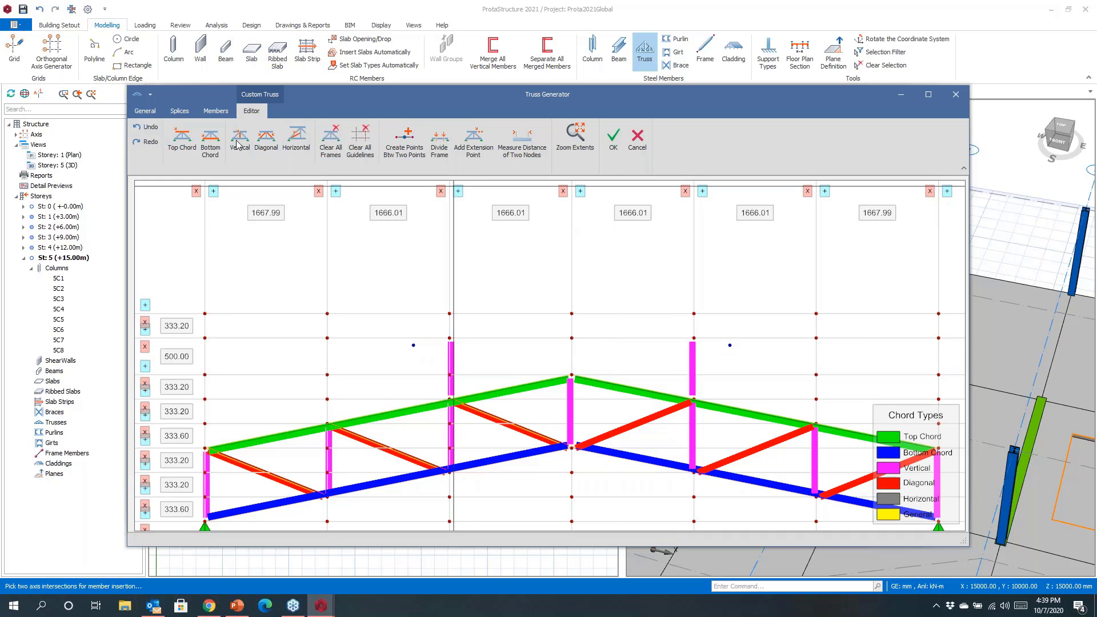
Step: Draw raised top chord members from each extension point to the uppermost apex node, dividing intersecting frames, and insert the custom truss
click(190, 147)
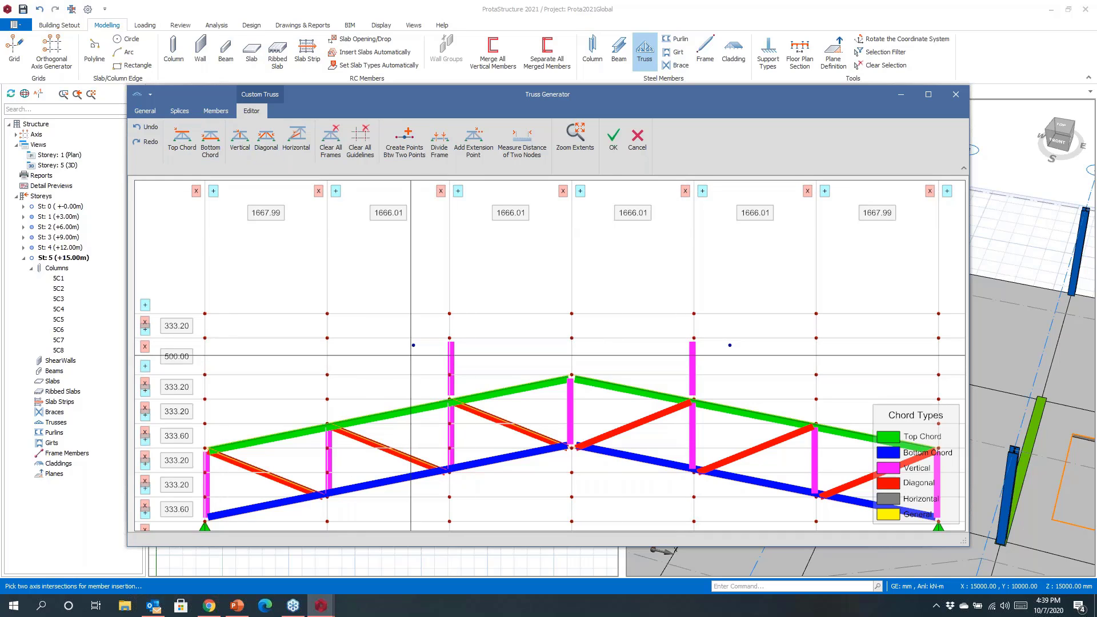
click(570, 313)
click(563, 338)
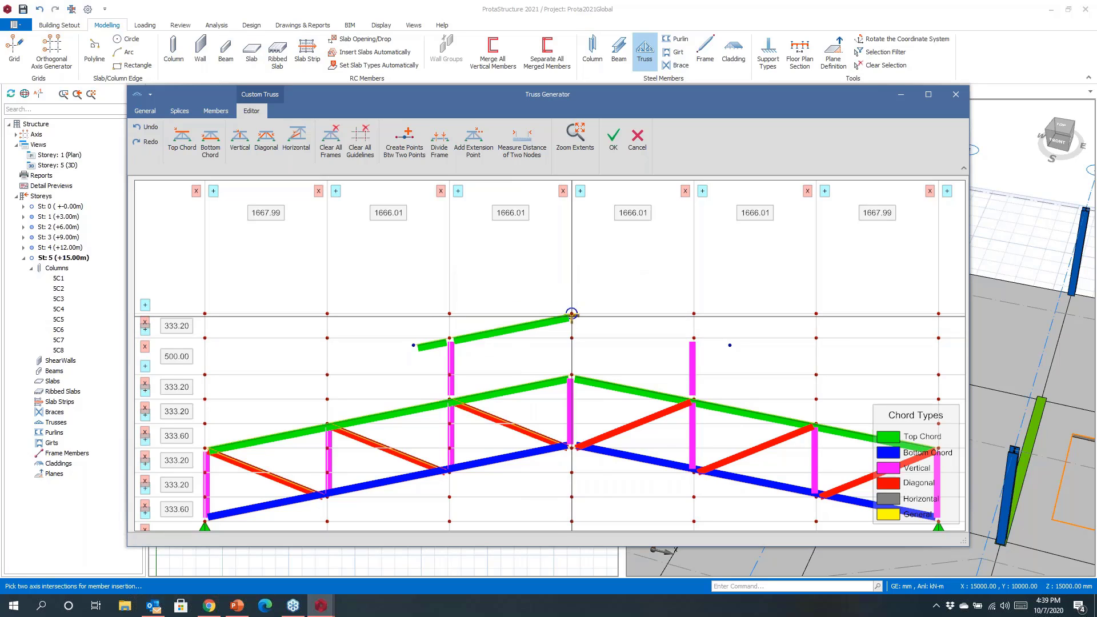
click(571, 314)
click(730, 345)
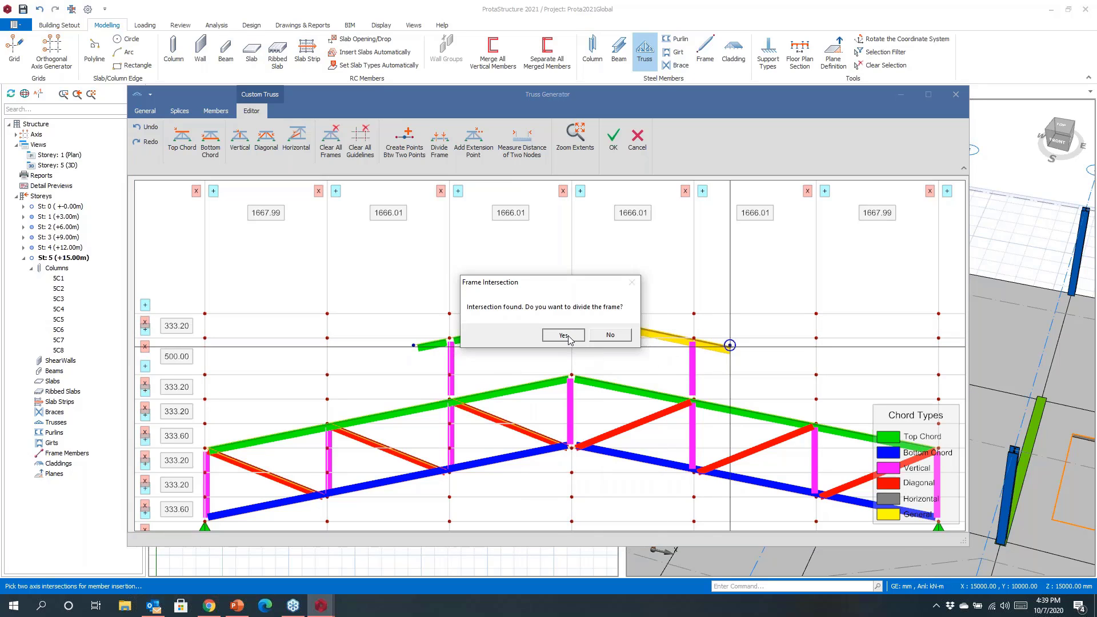
click(564, 335)
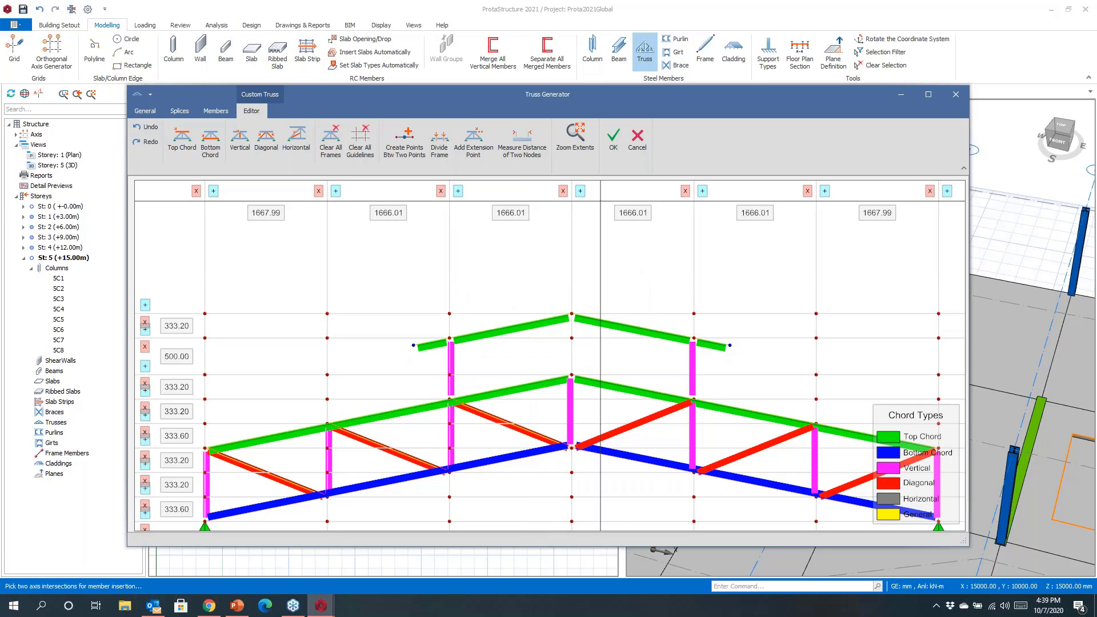
click(613, 140)
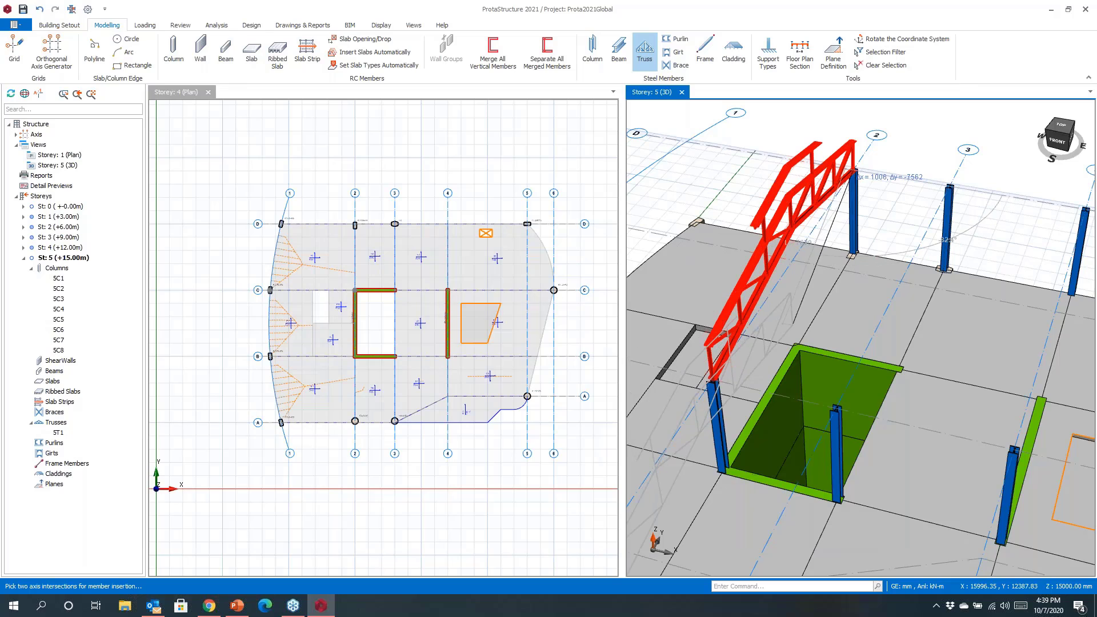
Step: End truss placement and delete the custom truss on axis 2, leaving nothing selected
key(Escape)
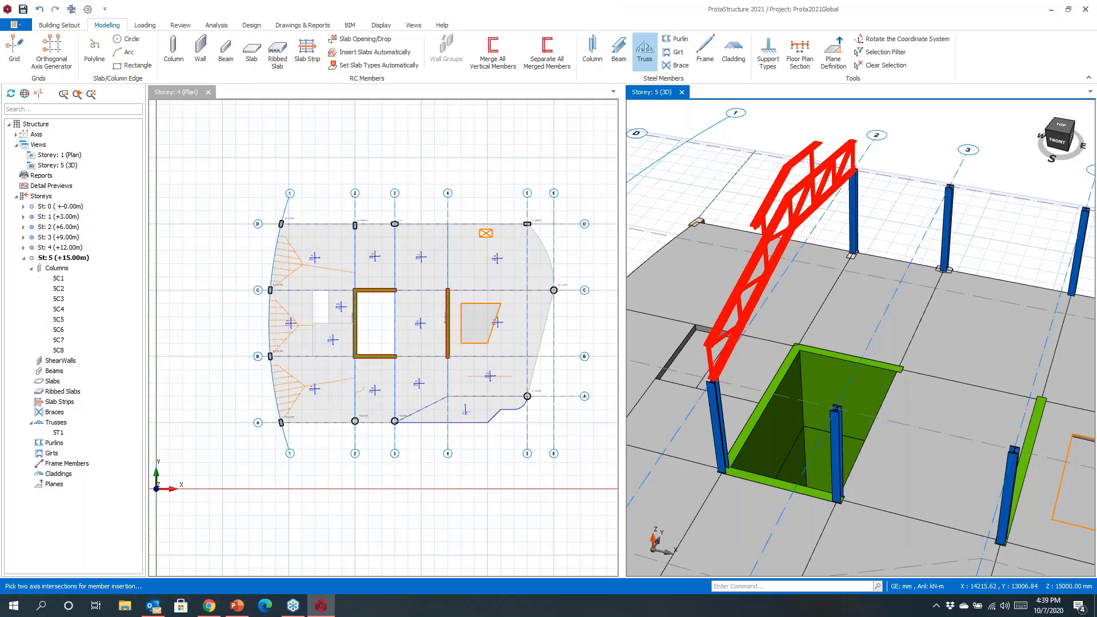
click(732, 292)
key(Delete)
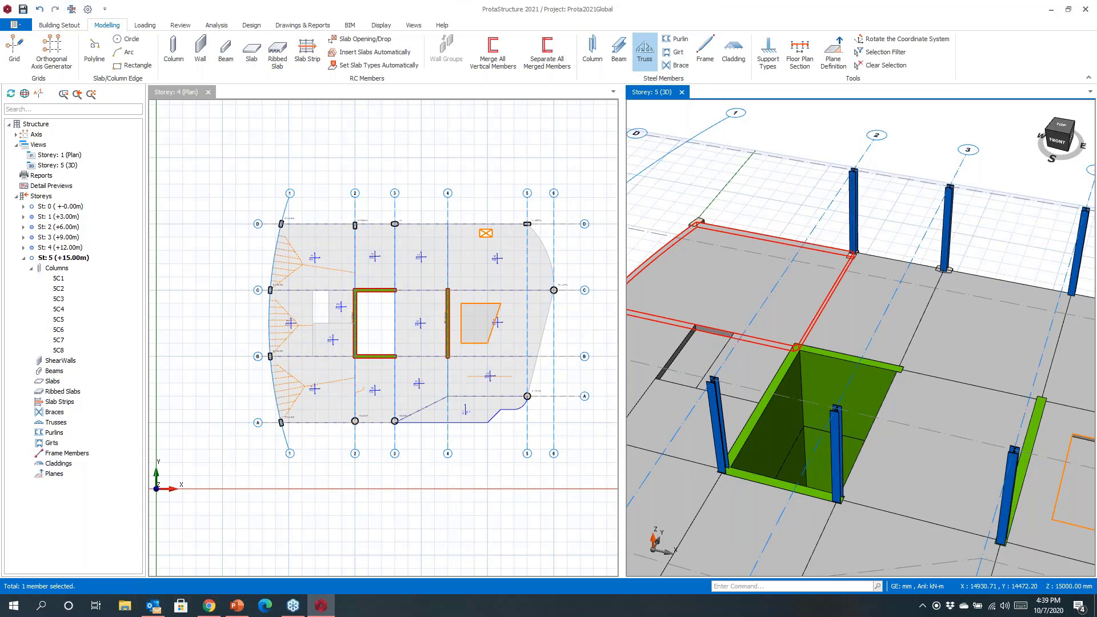
key(Escape)
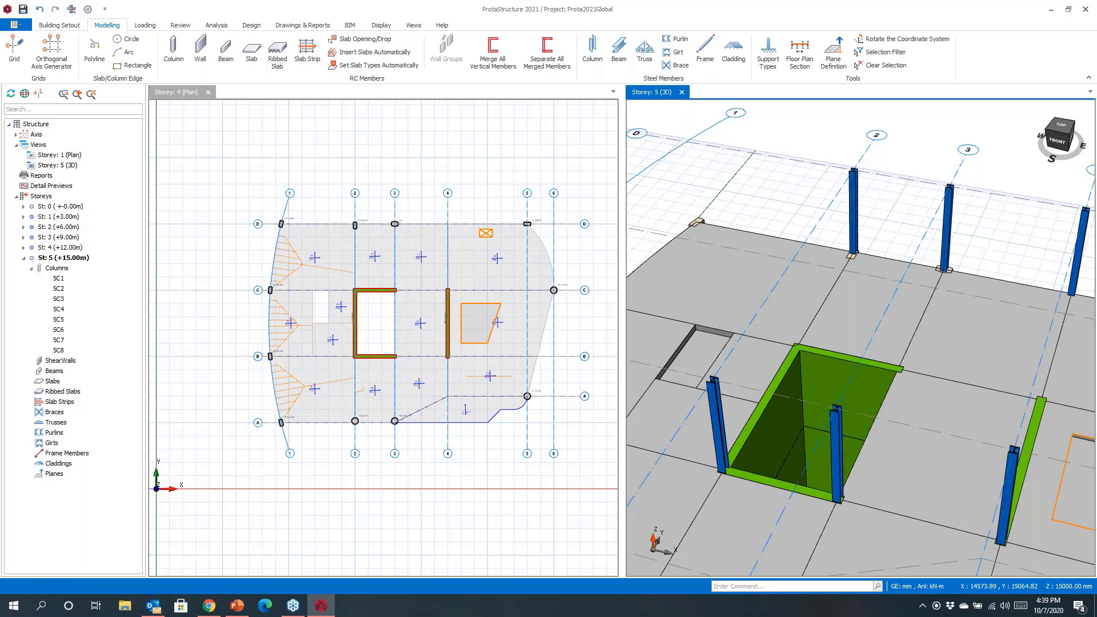
Step: Start a new truss between the two column tops on axis 2 and load Truss1.dxf from the Desktop as its shape
click(644, 51)
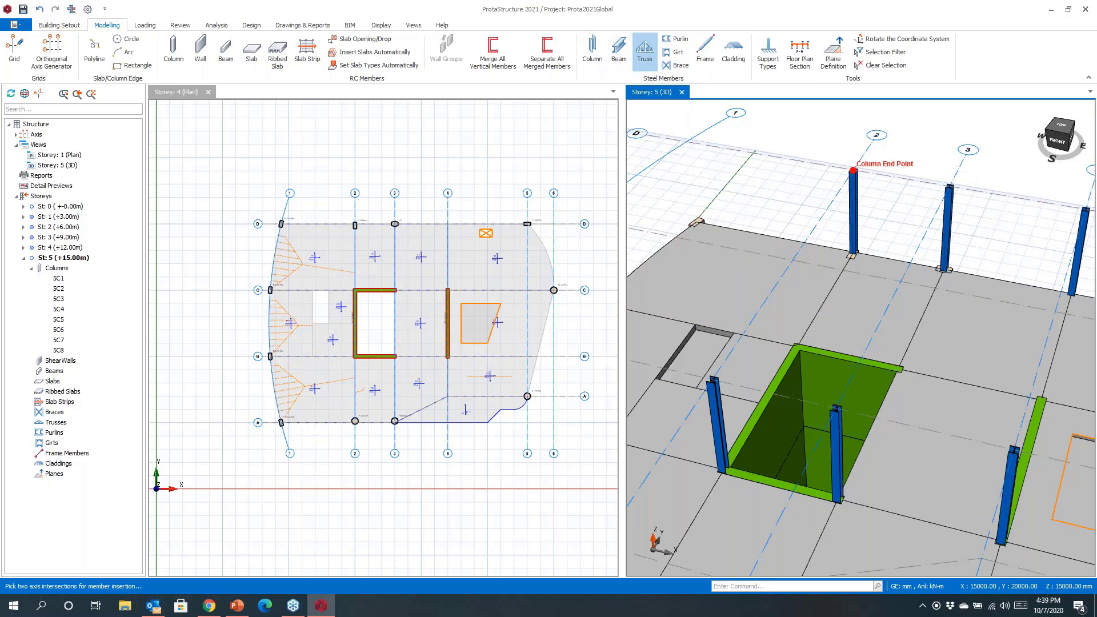
click(853, 170)
click(712, 378)
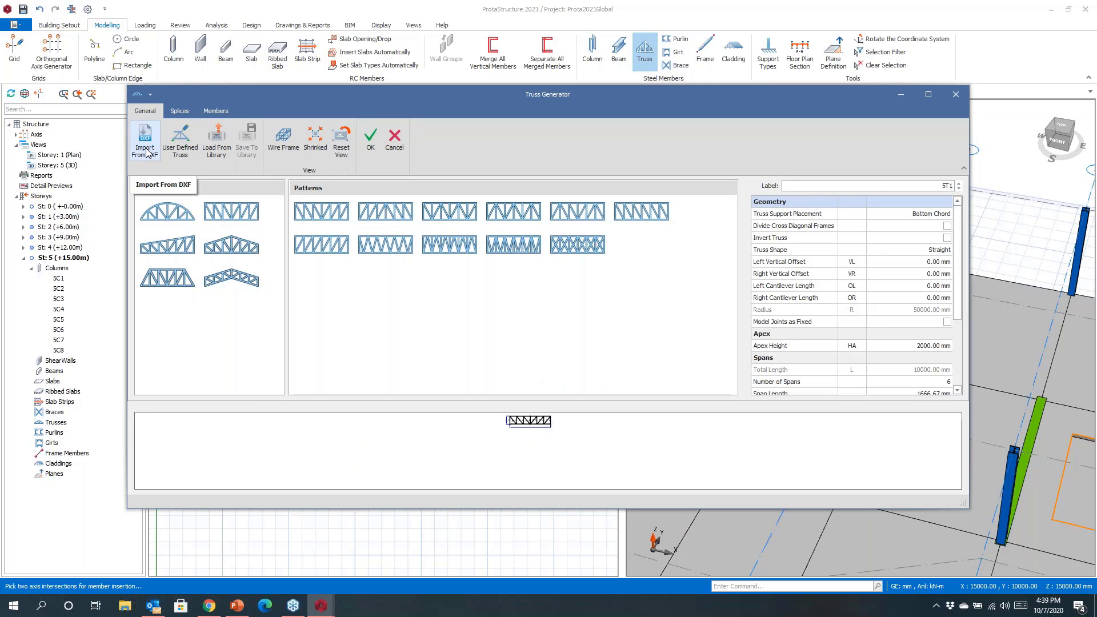
click(147, 152)
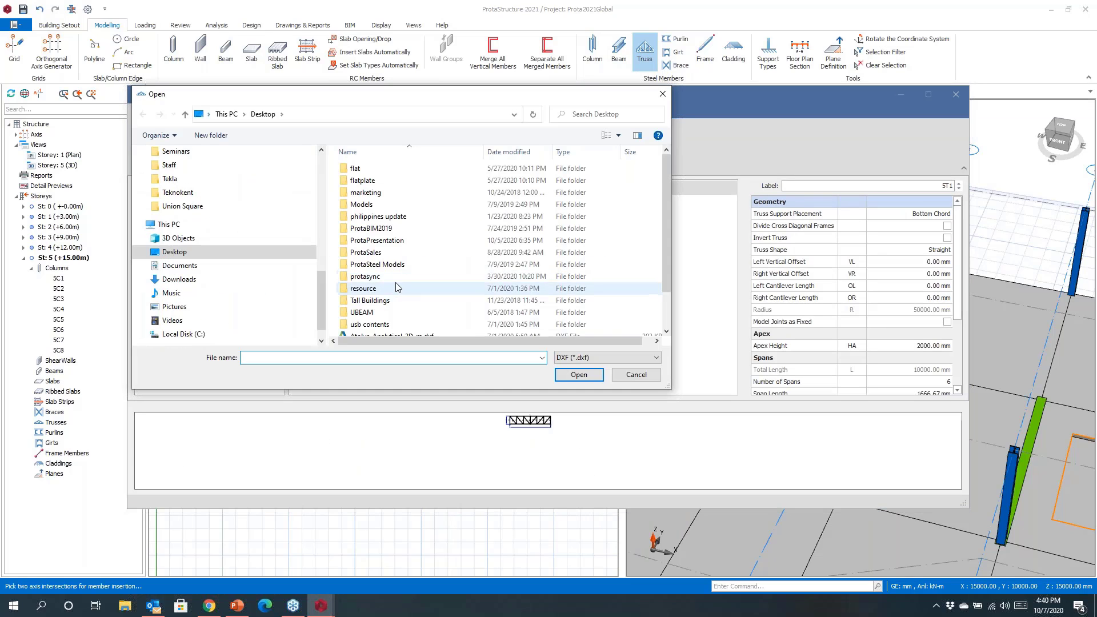
scroll(397, 288, down, 2)
click(366, 330)
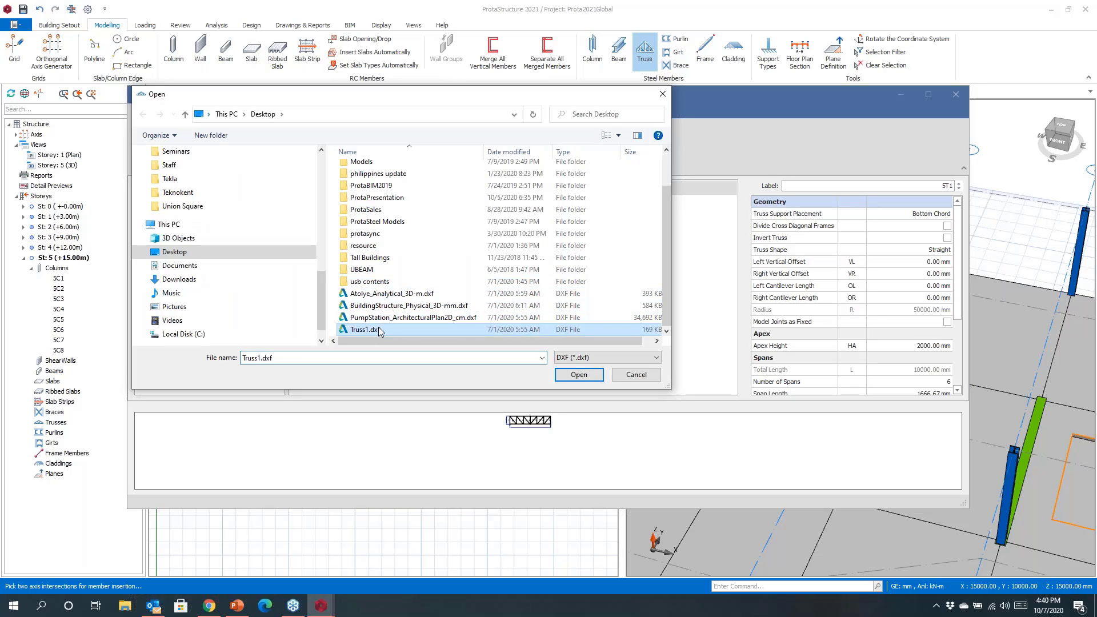
click(578, 375)
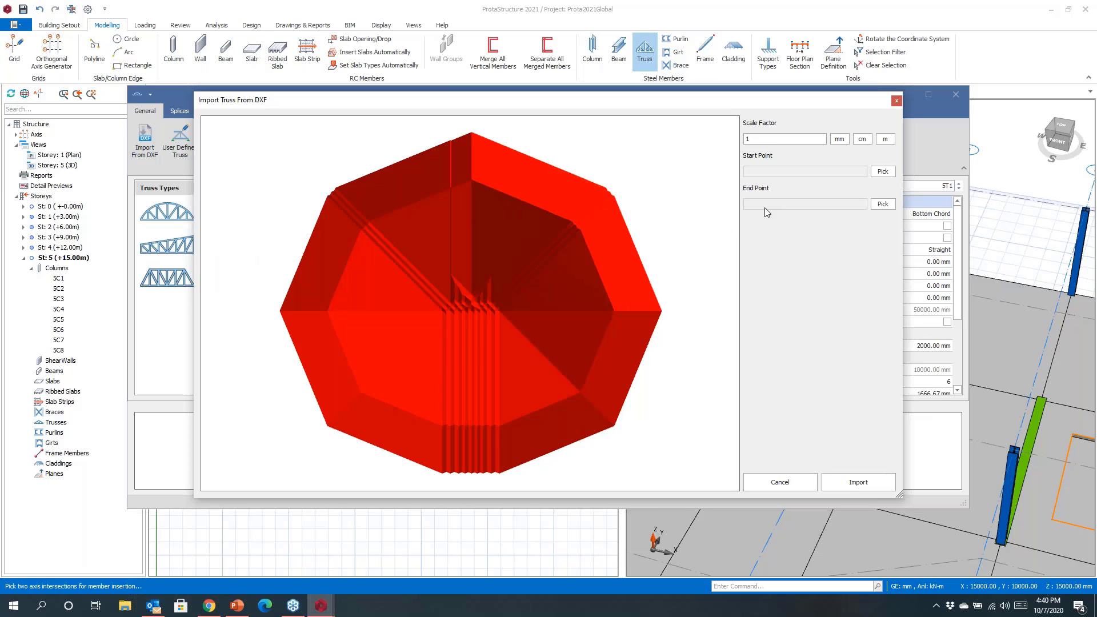
Step: Scale the DXF truss from metres, set the outer bottom nodes as start and end points, and import it
click(885, 139)
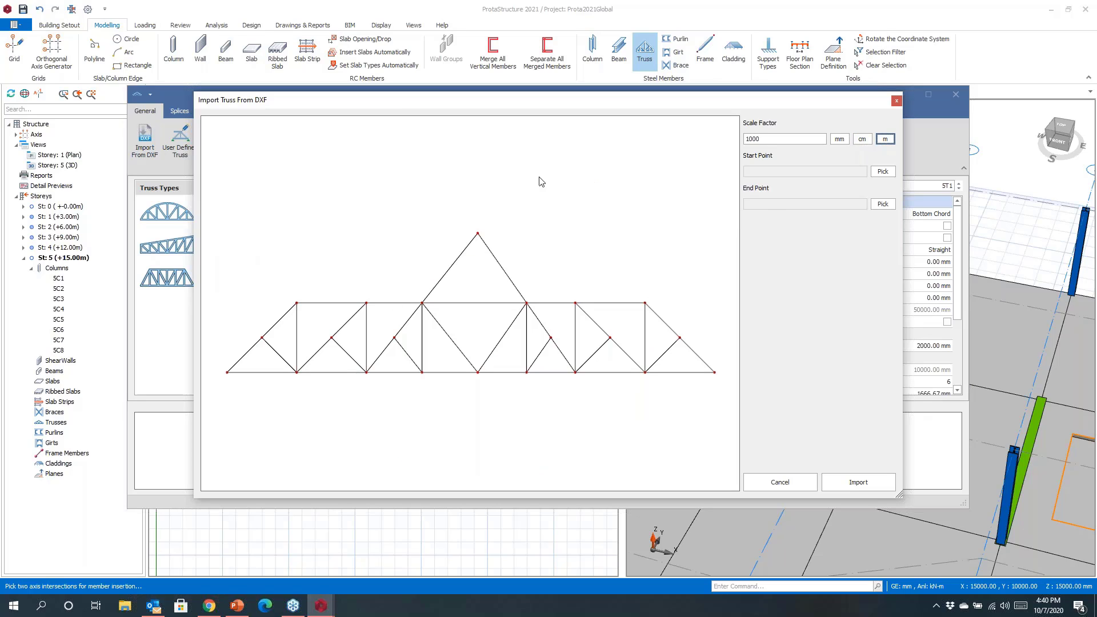
click(883, 173)
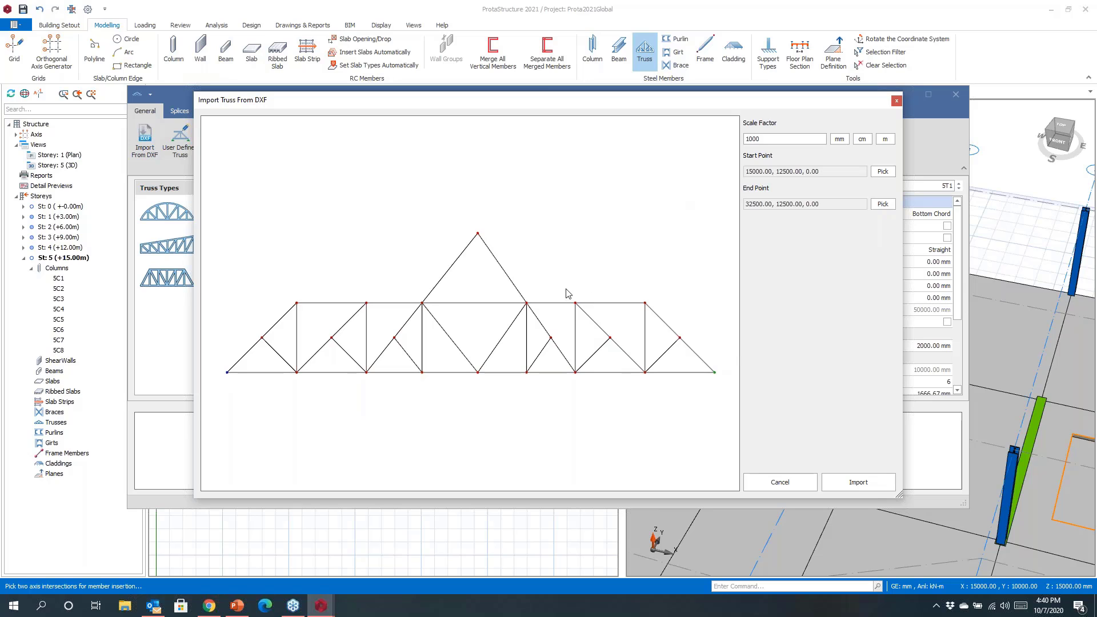
click(859, 483)
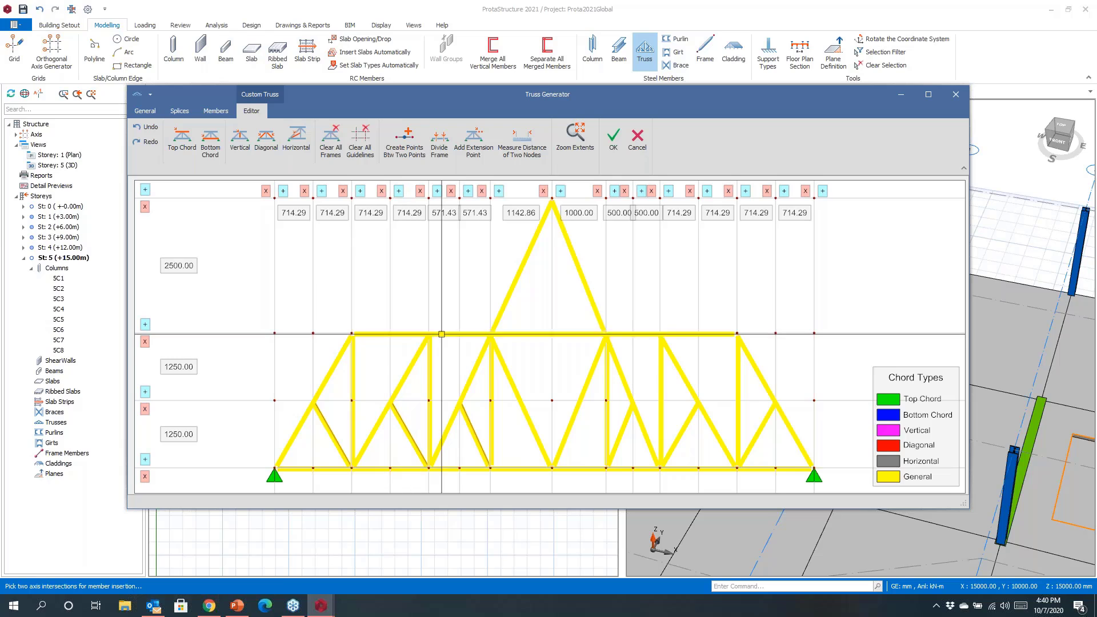
Step: Assign the imported truss's long upper horizontal member as top chord and its lowest horizontal member as bottom chord
click(442, 334)
right_click(442, 333)
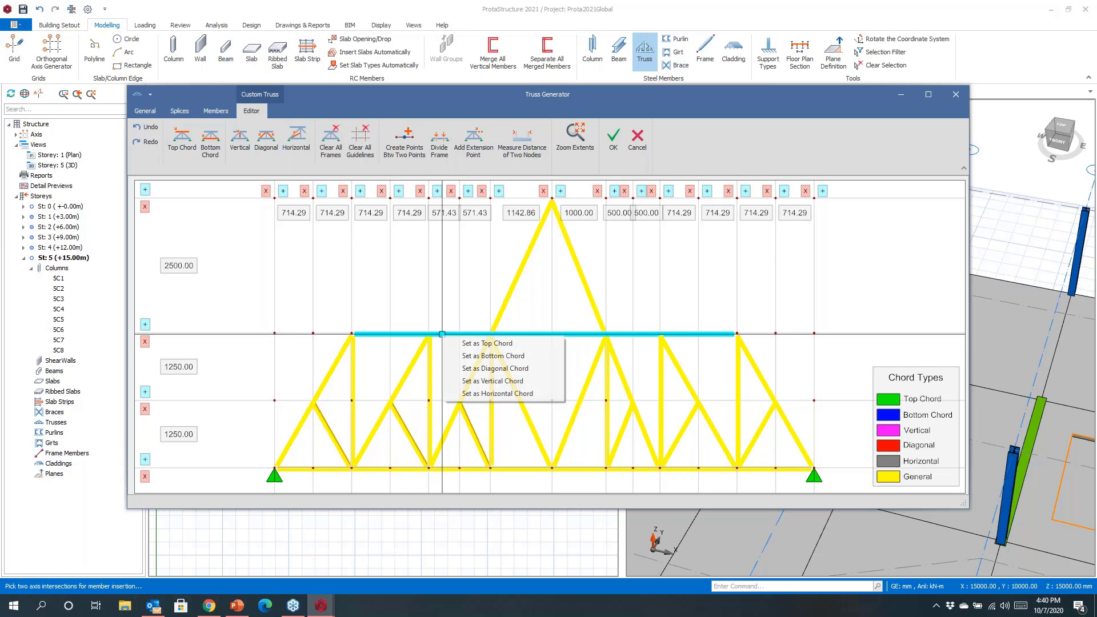
click(490, 344)
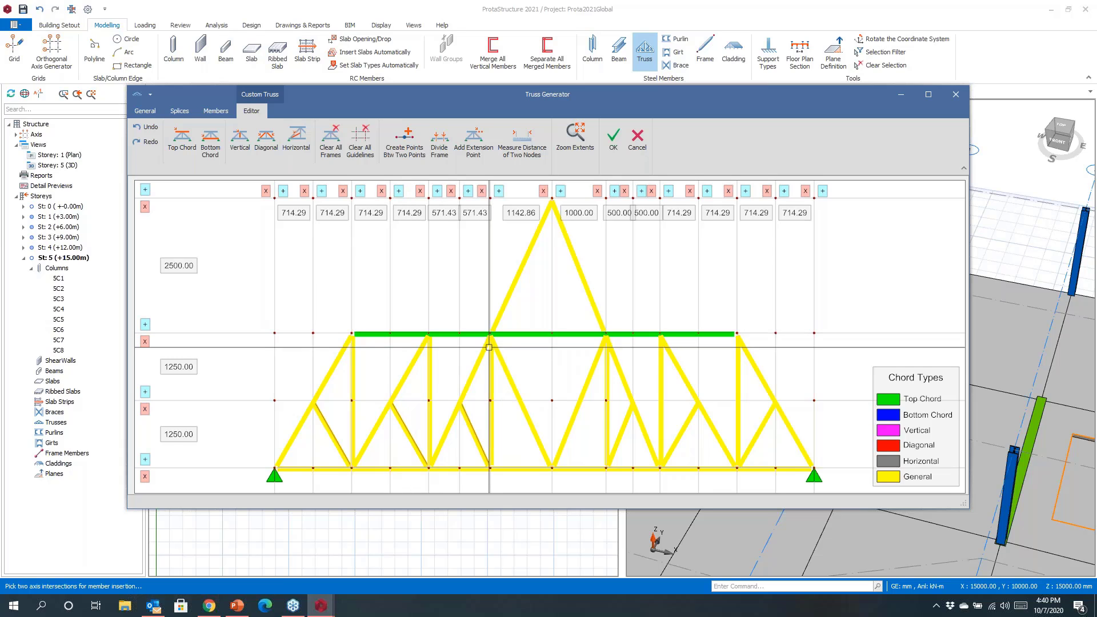
click(444, 470)
right_click(444, 470)
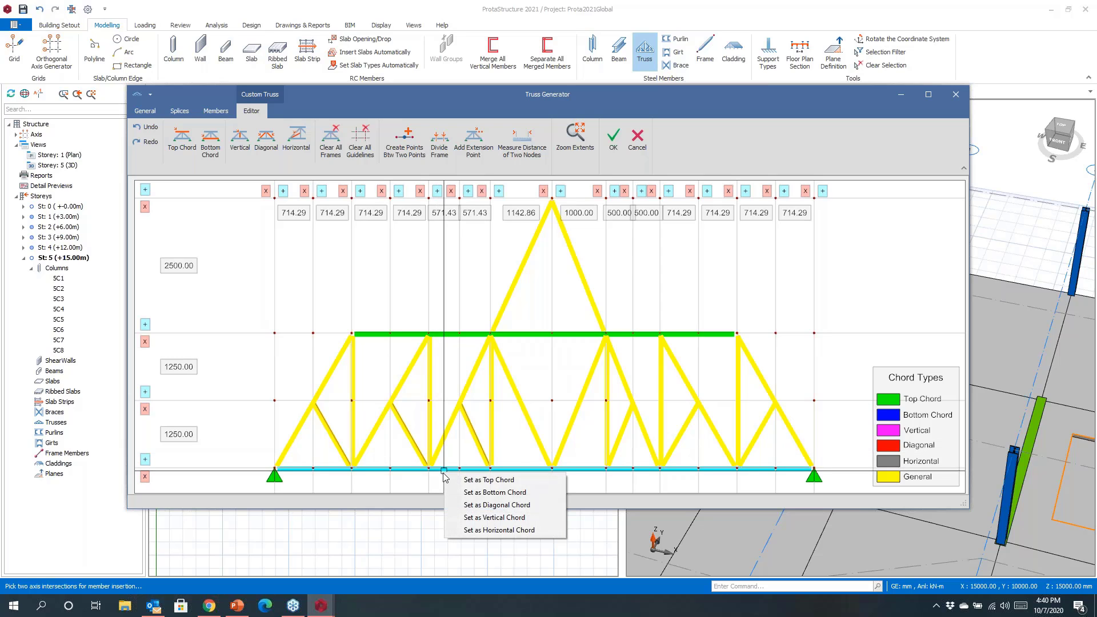
click(461, 489)
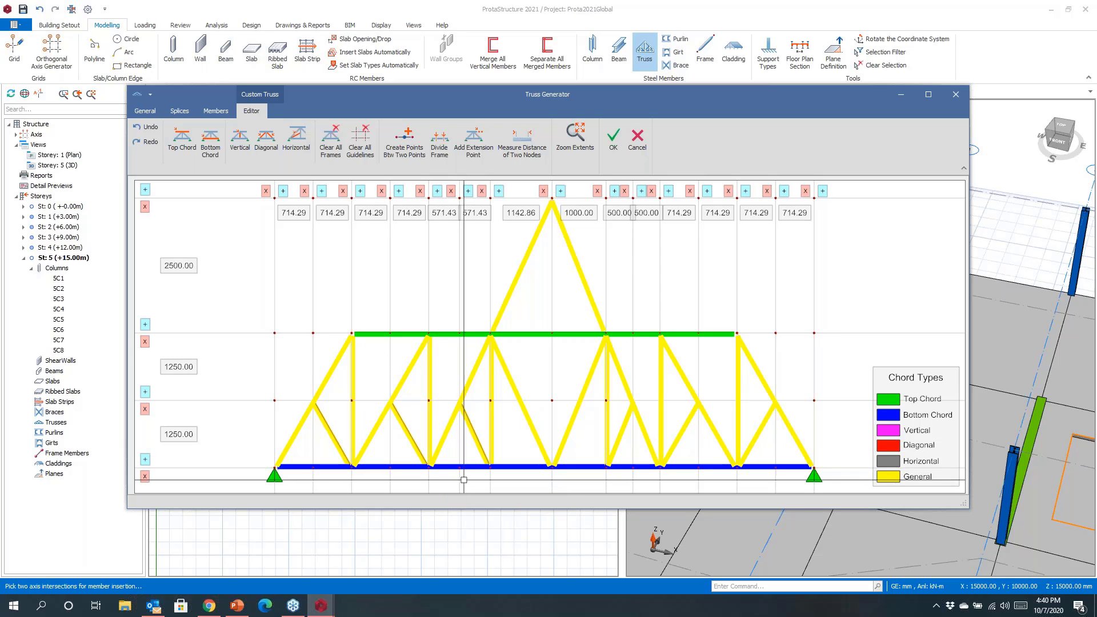
Step: Set the web members of the first two left bays and one short right-end member as diagonals, then discard the imported truss
click(765, 422)
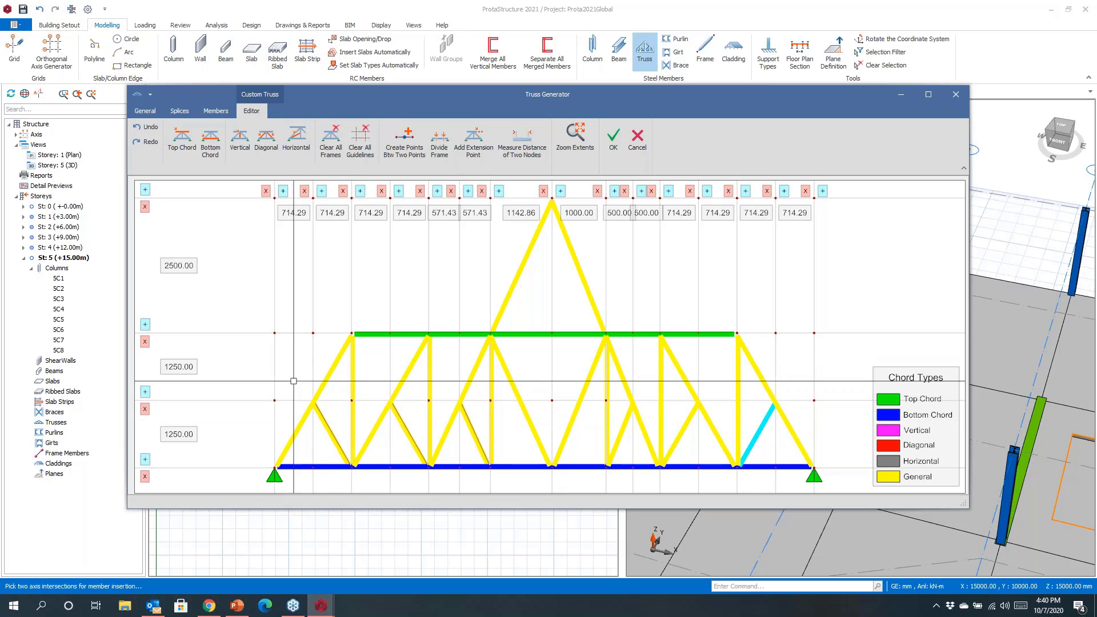
drag(439, 390, 287, 383)
right_click(315, 383)
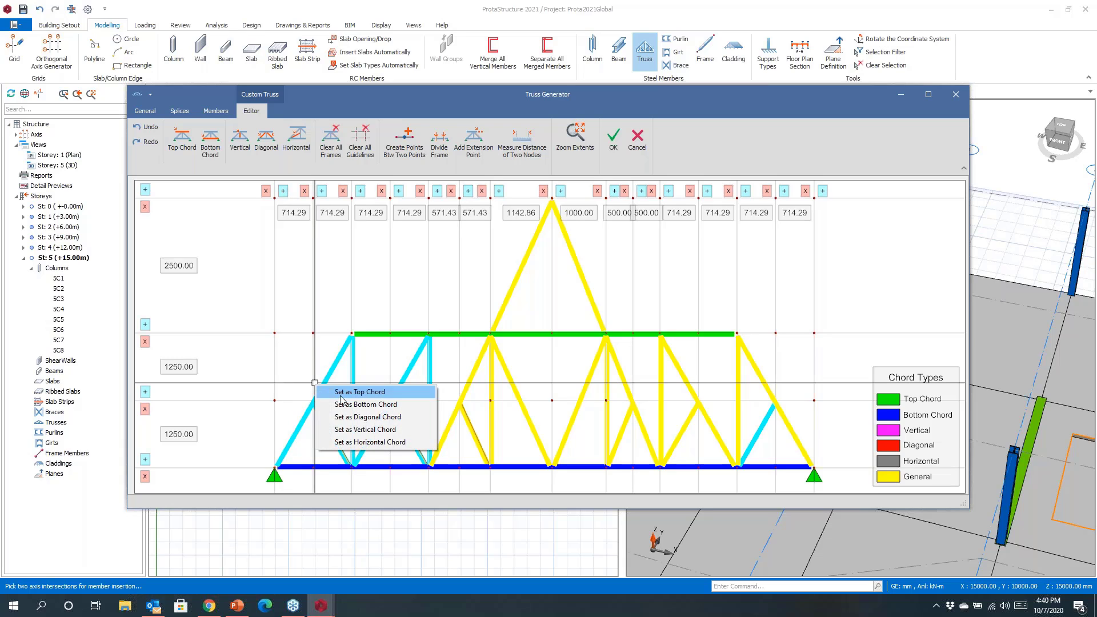
click(350, 418)
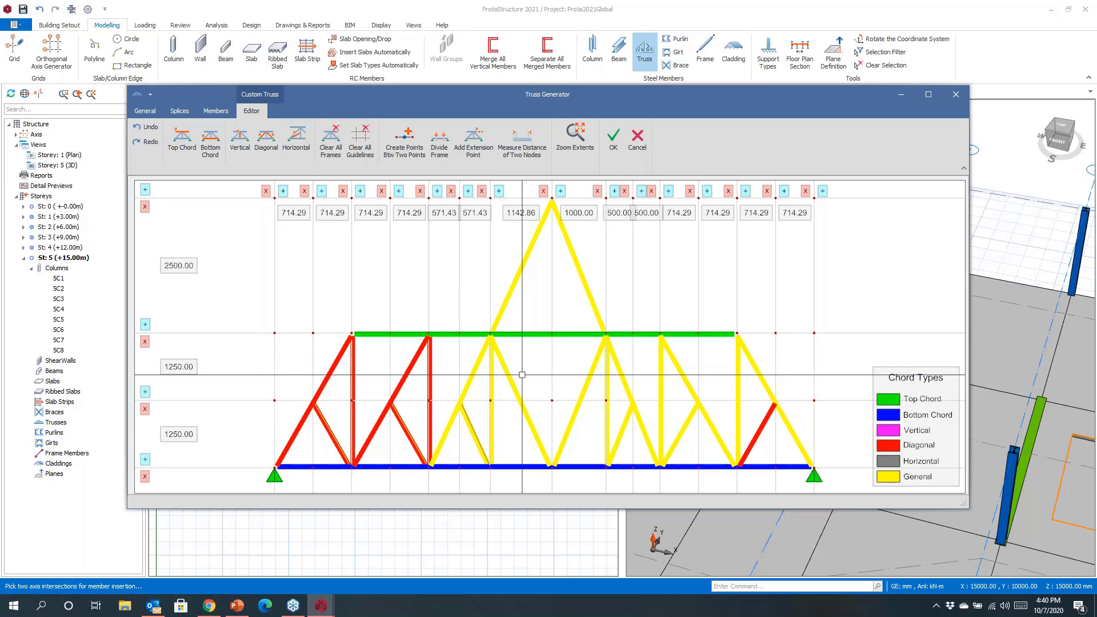
click(639, 141)
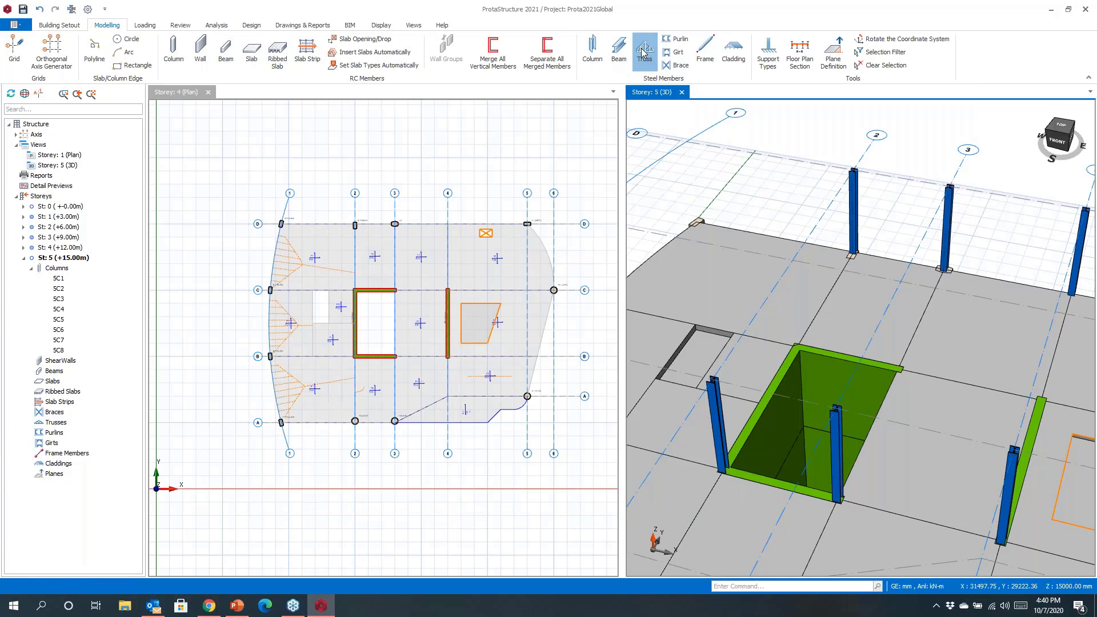
Step: Start a truss between the axis 2 column tops using the pitched type with parallel sloping chords, enlarging the preview
click(643, 52)
click(853, 169)
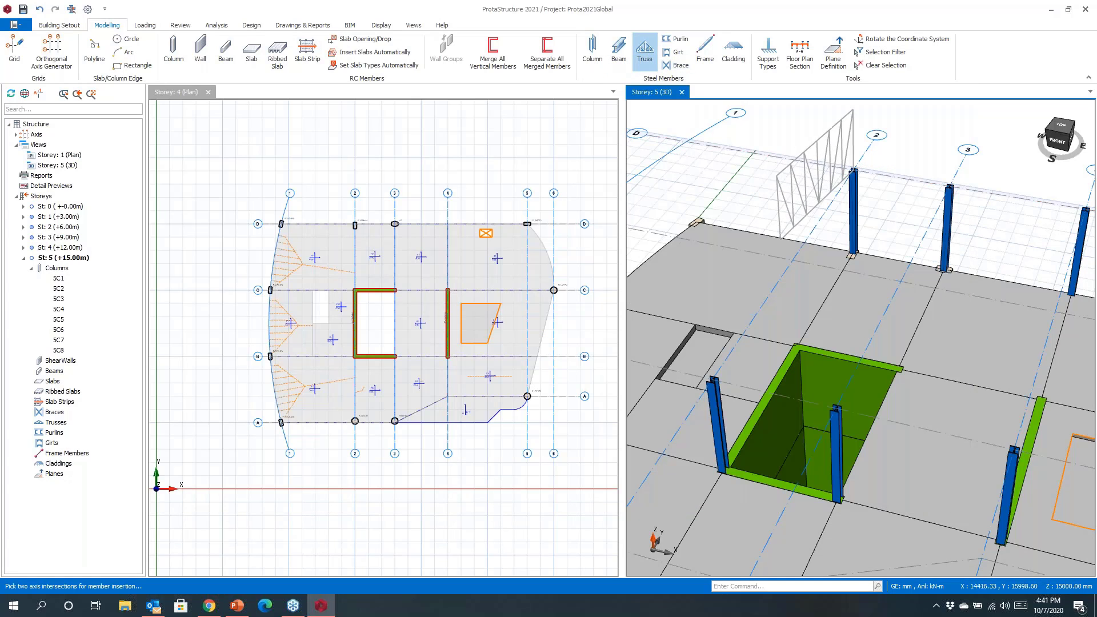
click(711, 379)
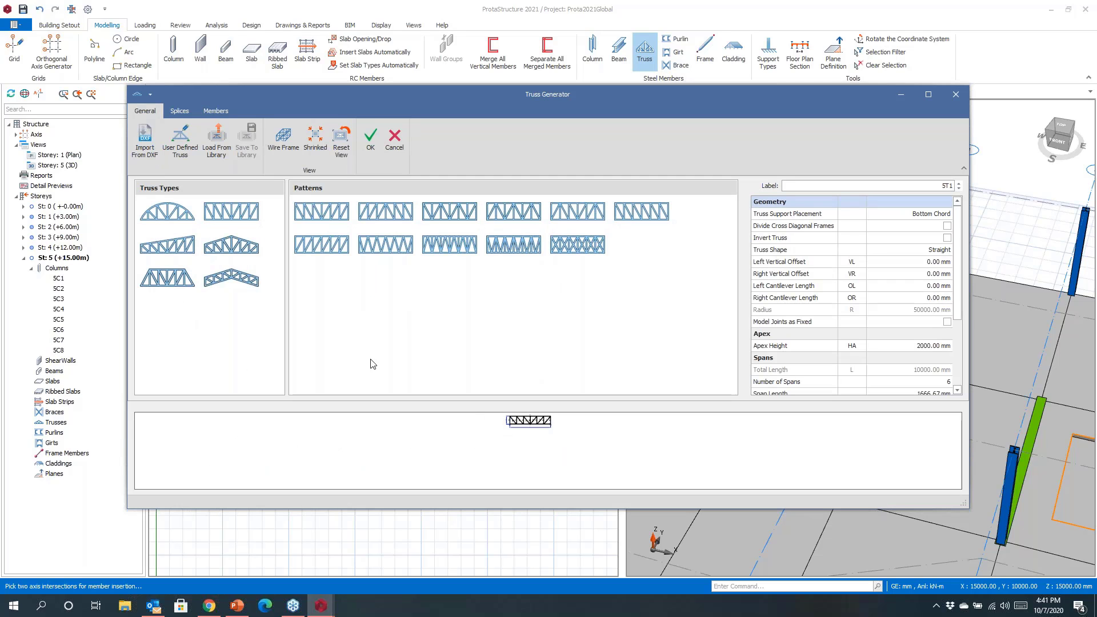
click(231, 278)
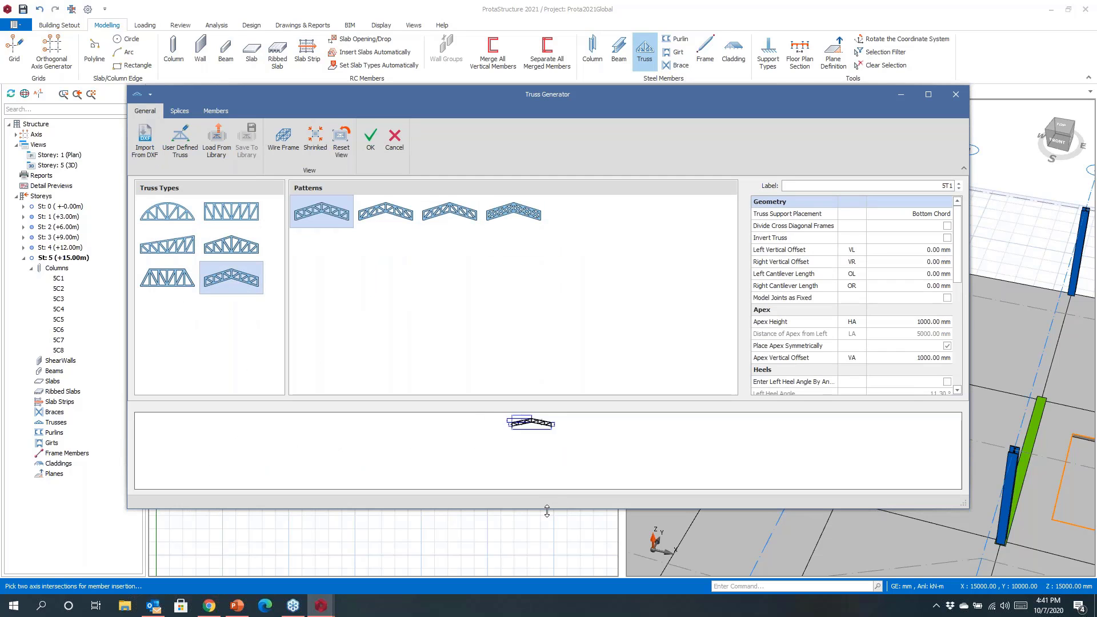
drag(547, 512, 547, 538)
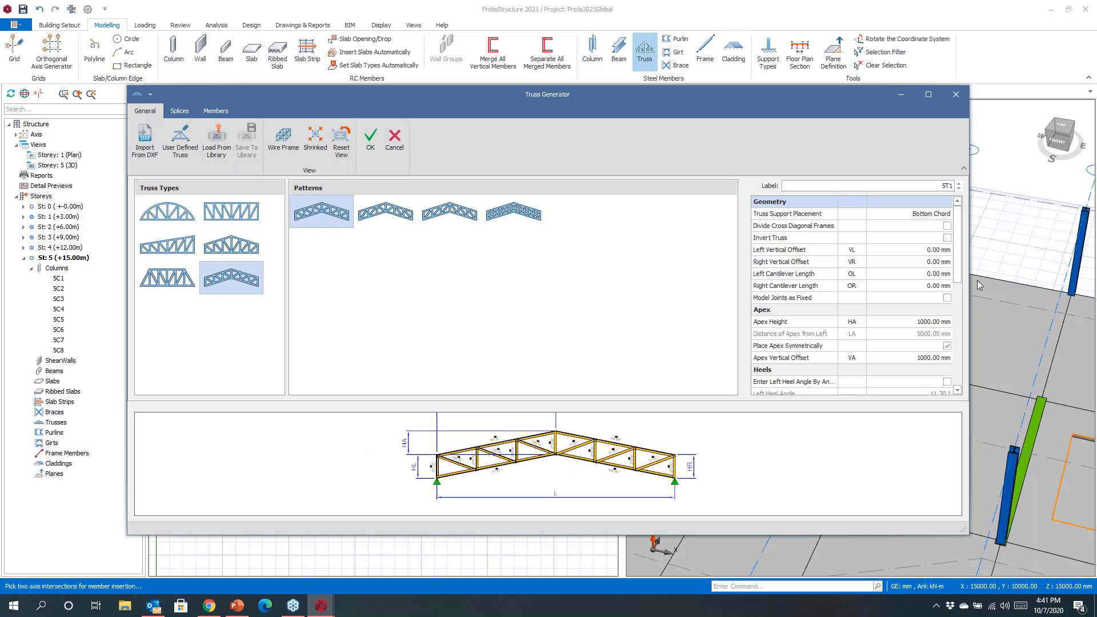
Step: Set the number of spans to 4 on both the left and right sides of the truss
scroll(952, 278, down, 4)
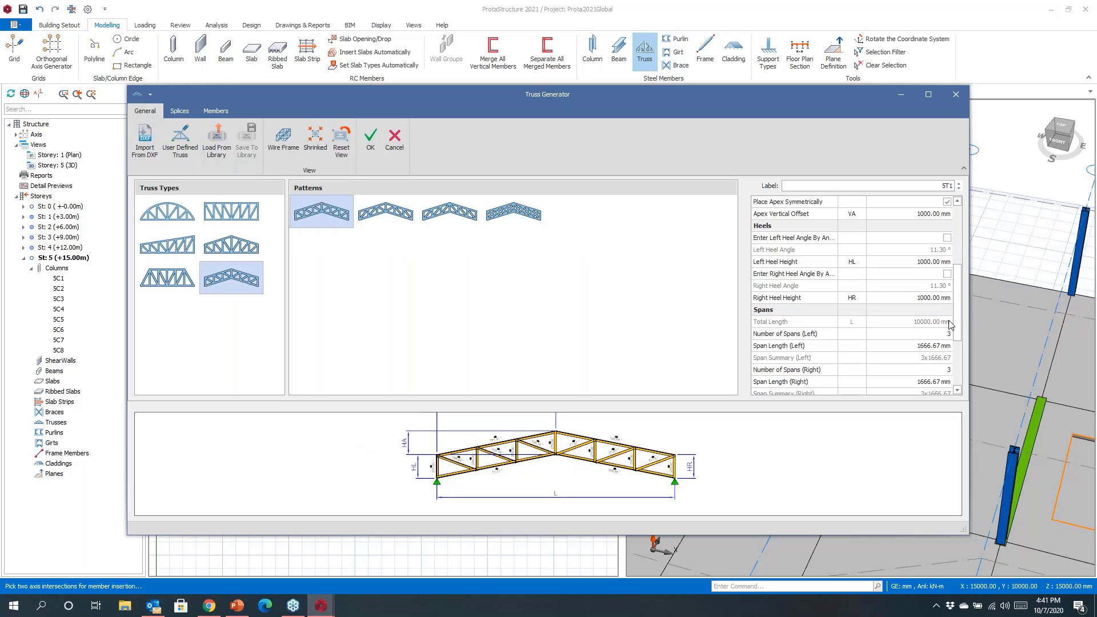
click(948, 336)
text(4)
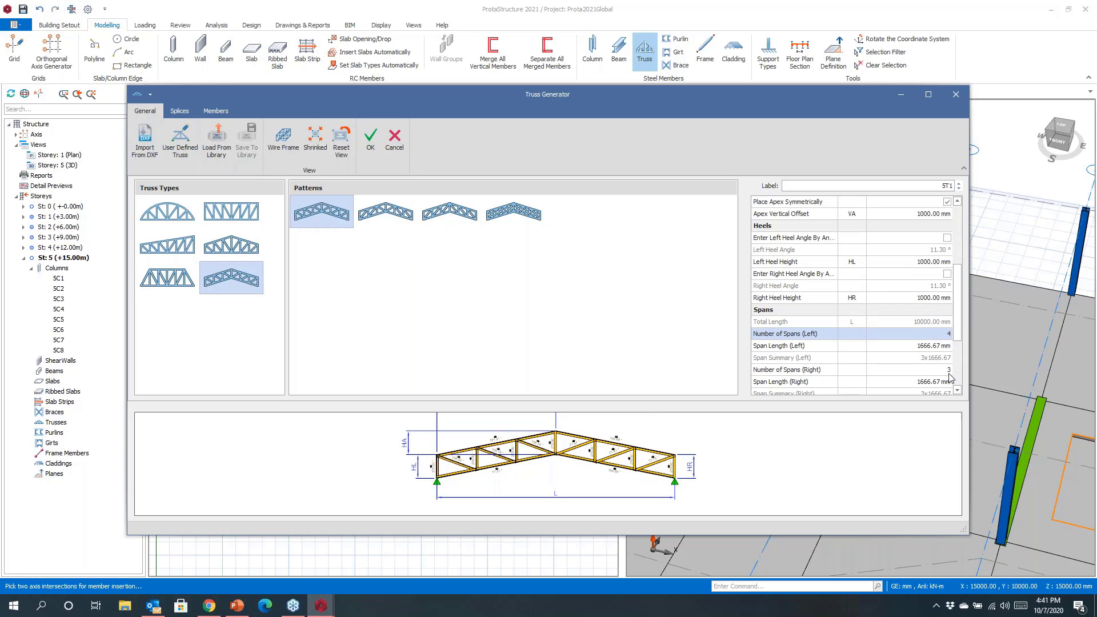
click(917, 372)
text(4)
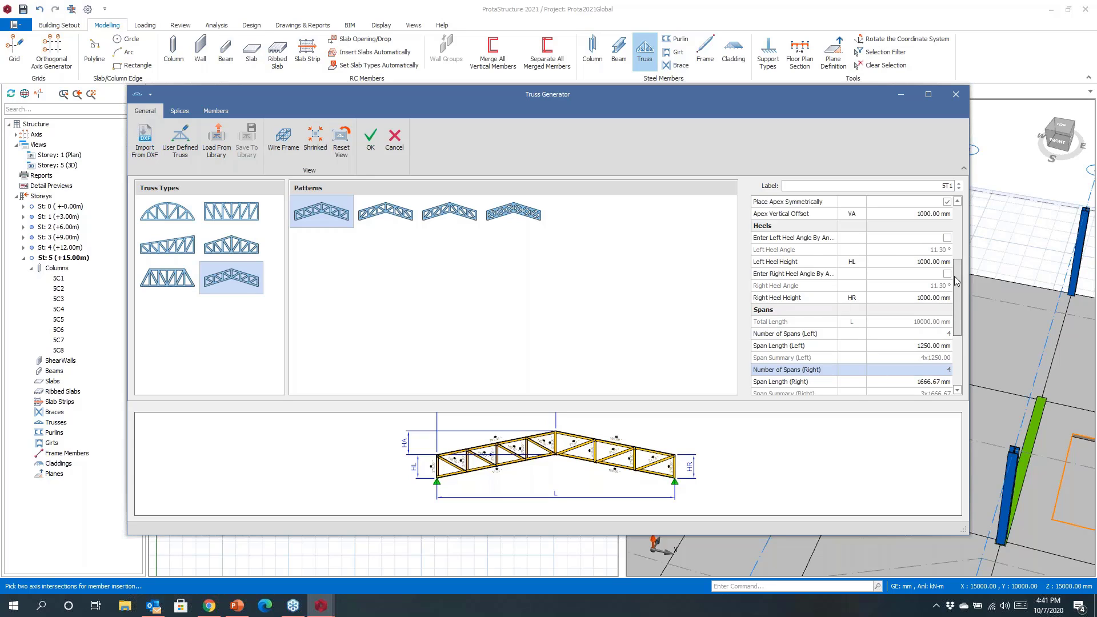
Step: Change the truss support placement to Top Chord and insert the truss between the axis 2 columns
drag(957, 309, 947, 226)
click(939, 216)
click(948, 214)
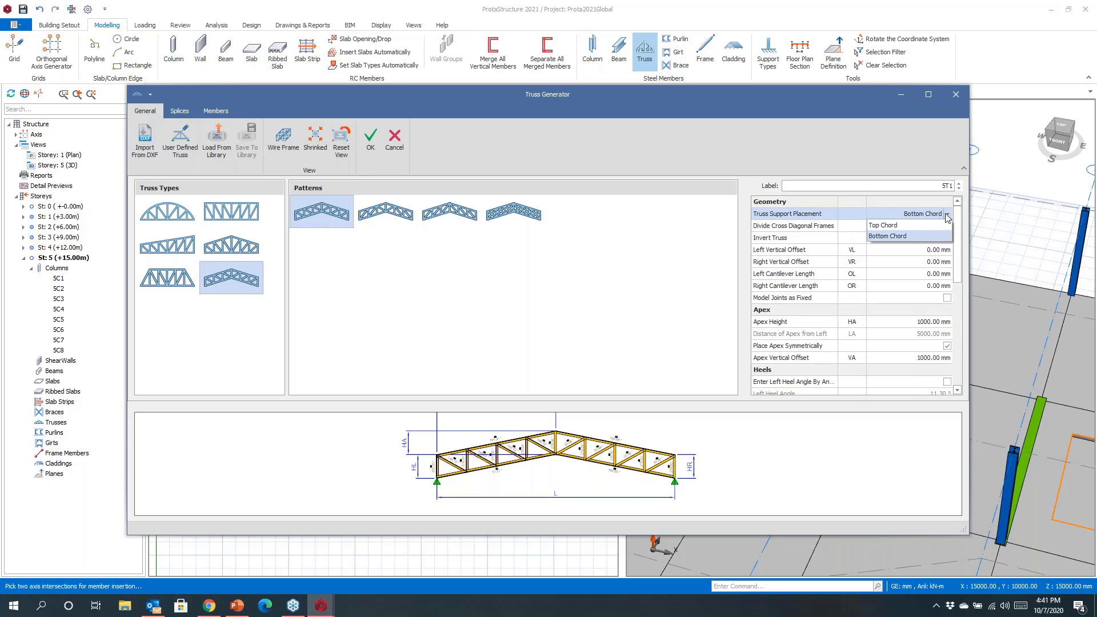
click(911, 227)
middle_drag(657, 452, 634, 459)
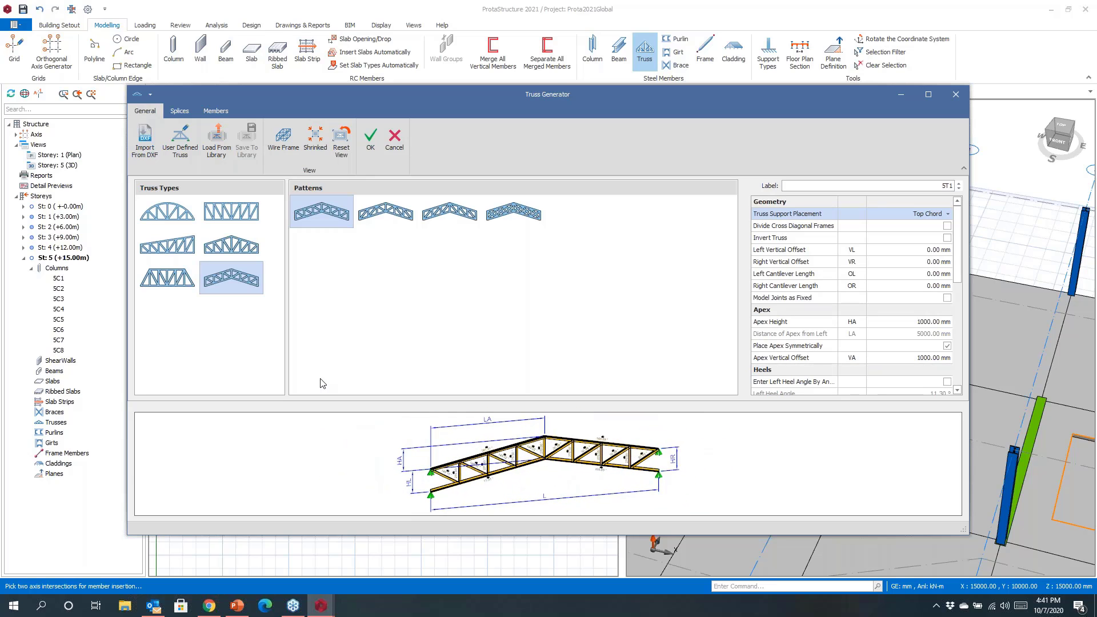
click(371, 139)
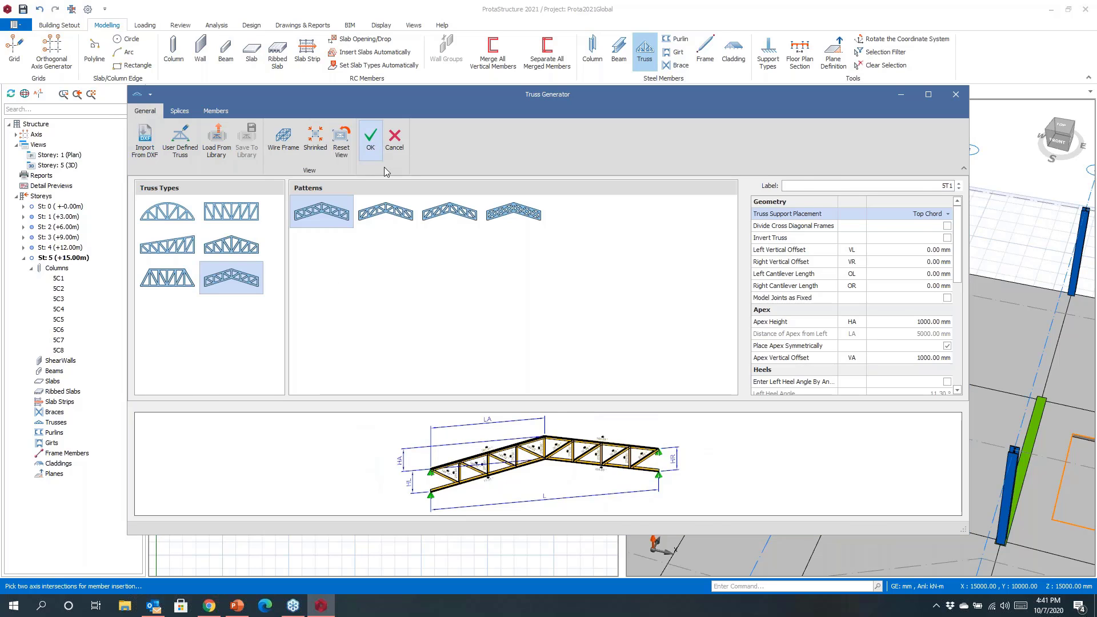
scroll(783, 306, down, 3)
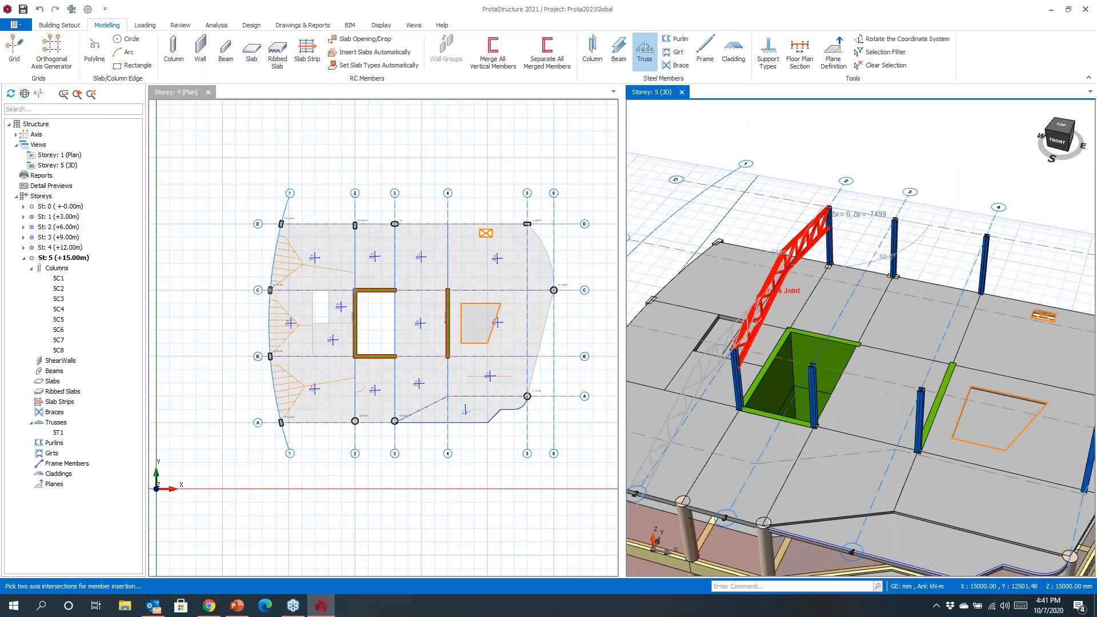
Step: Insert the same pitched truss between the column tops on axes 3, 4 and 5
scroll(876, 255, up, 1)
scroll(874, 256, up, 1)
click(884, 224)
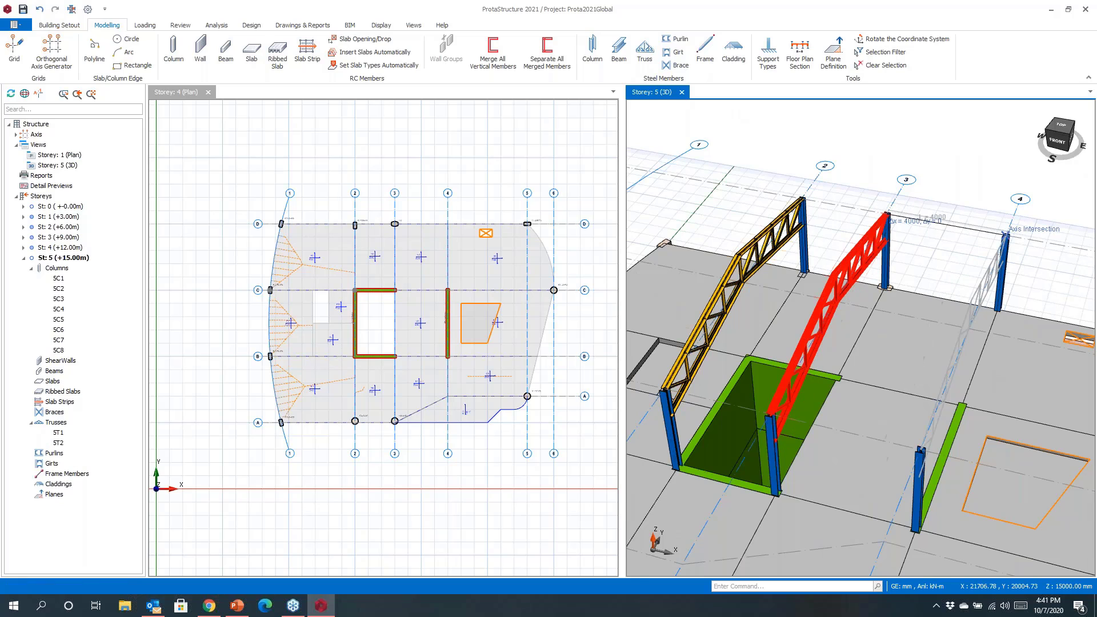
click(1004, 236)
middle_drag(1006, 241, 789, 211)
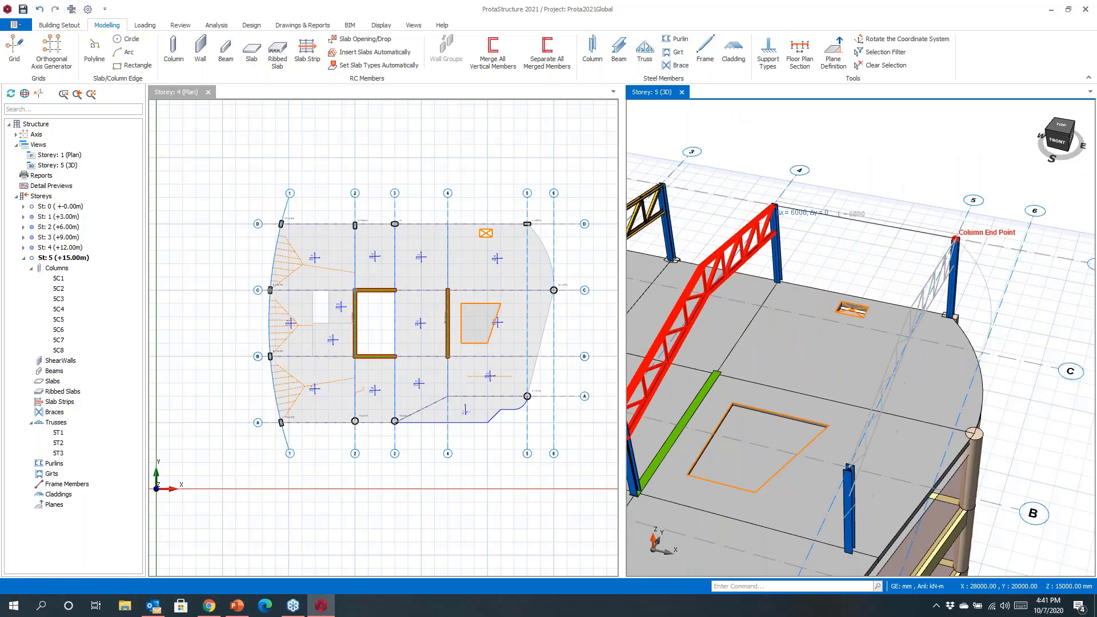
click(956, 237)
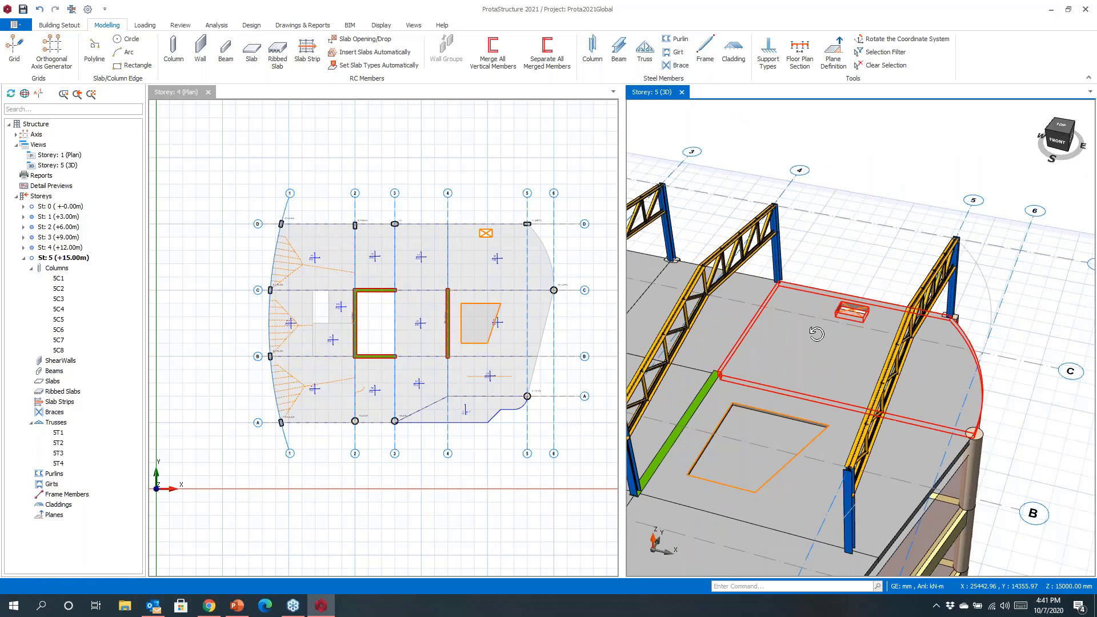
Step: Start a steel beam and set its section to UKB305X127X37 from the British UB sections
mouse_move(808, 326)
middle_down()
mouse_move(846, 338)
mouse_move(852, 318)
middle_up()
scroll(846, 339, down, 5)
scroll(851, 317, up, 3)
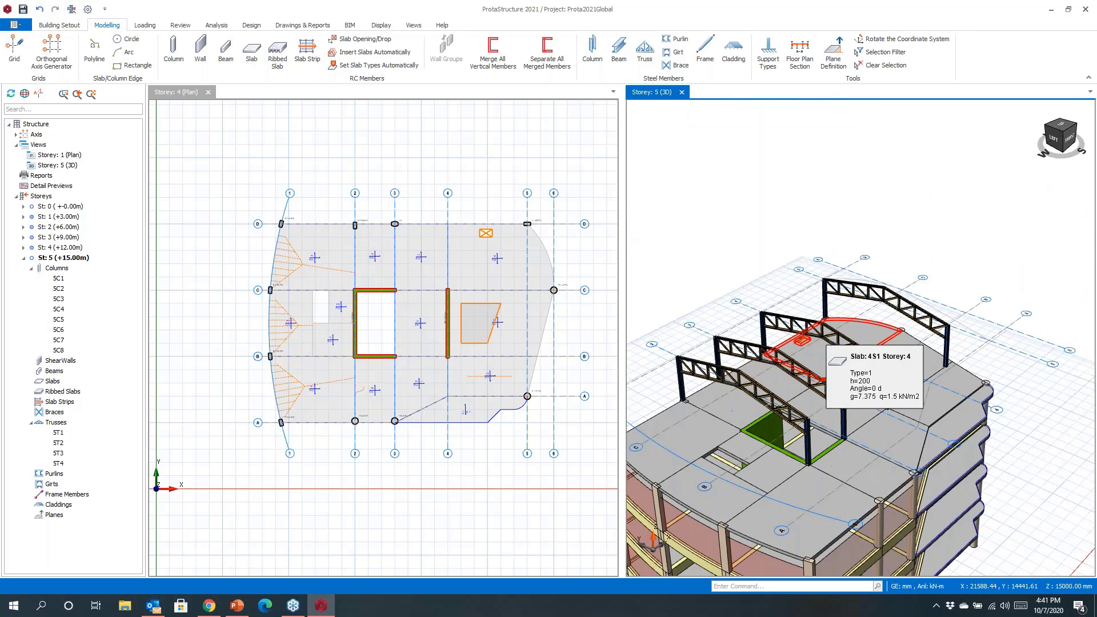
click(621, 55)
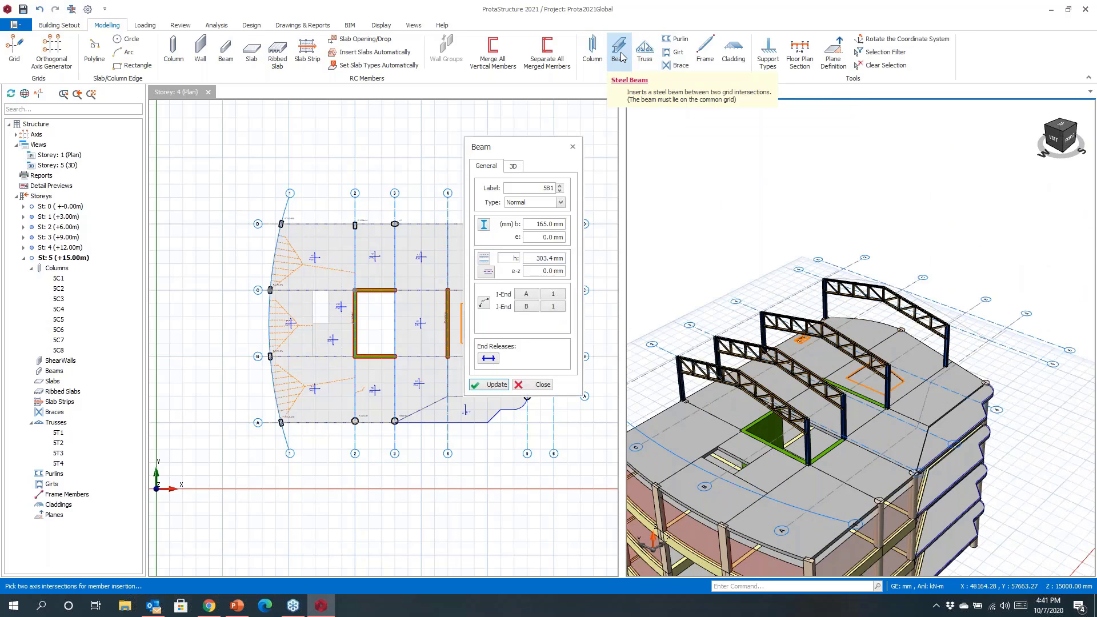
click(484, 225)
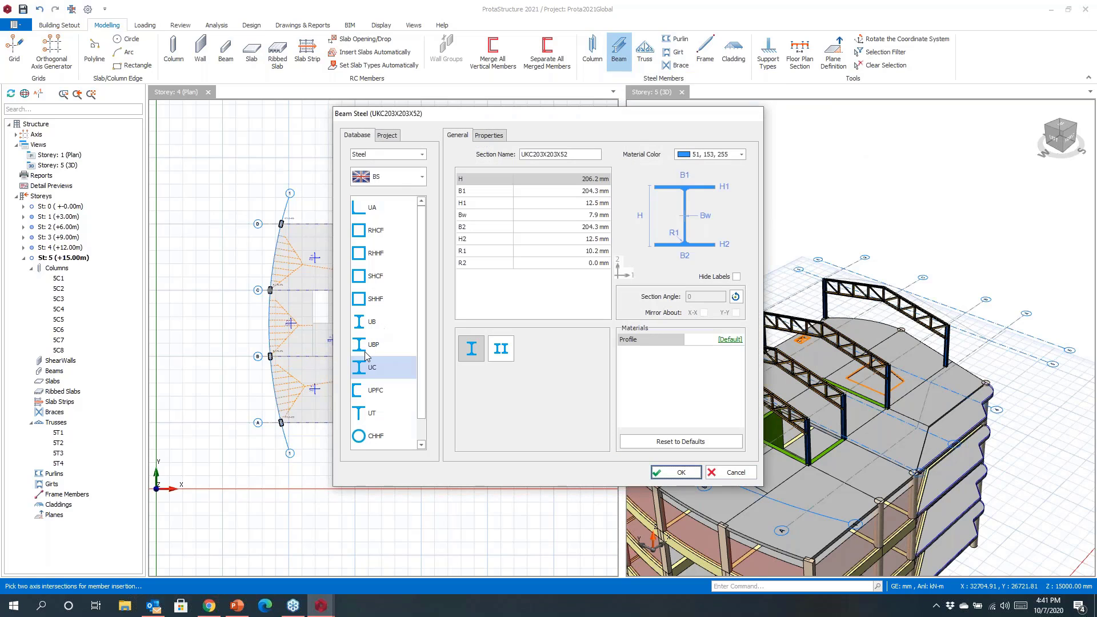
click(371, 322)
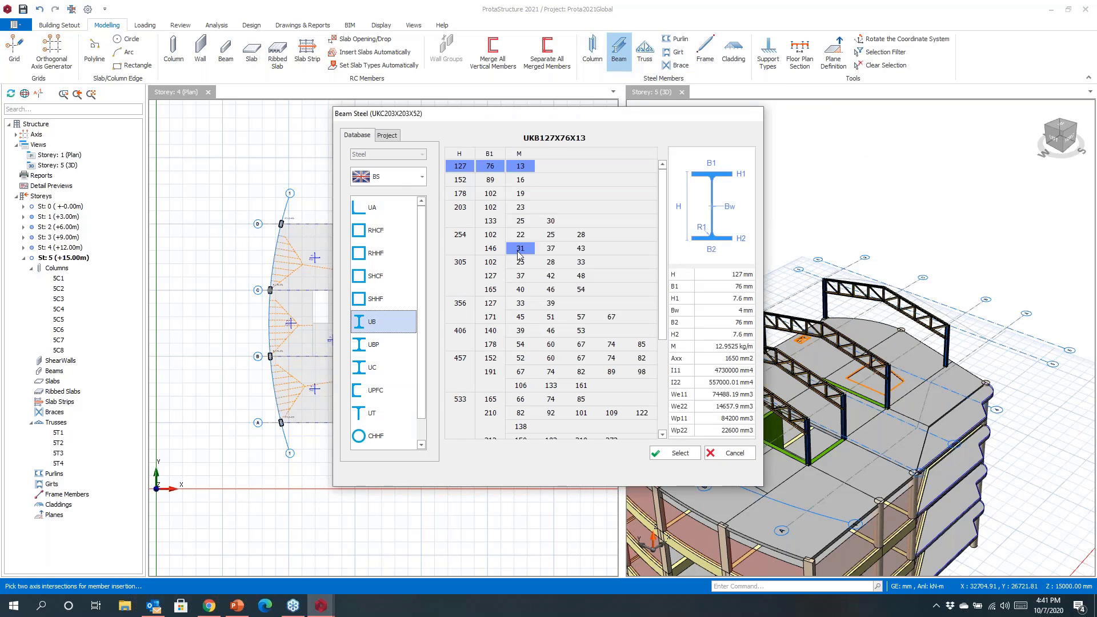
click(520, 275)
click(676, 452)
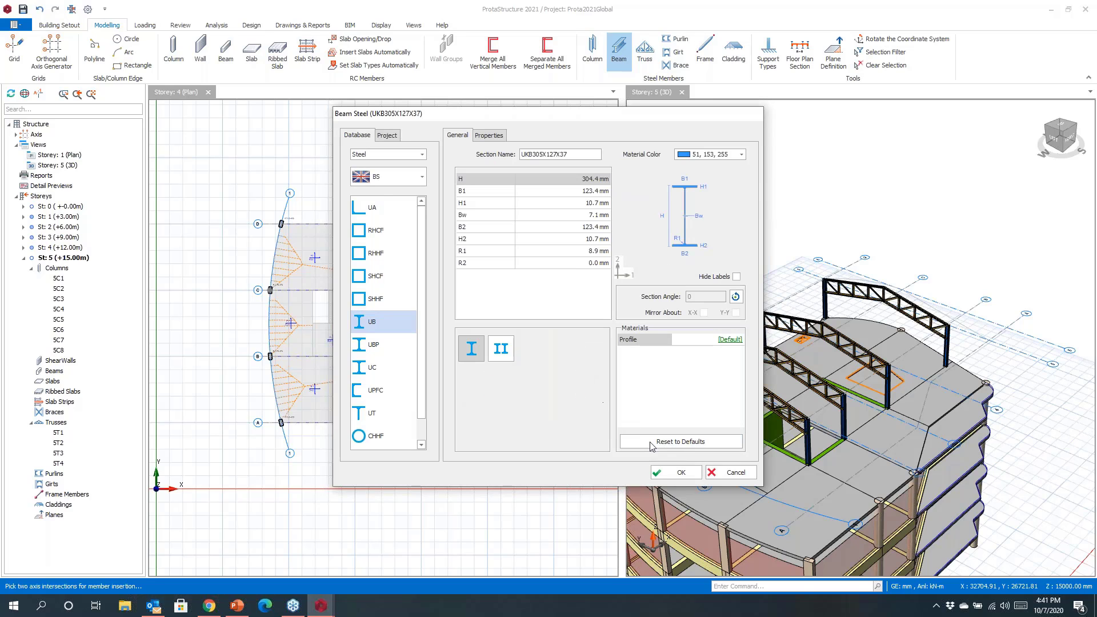
click(676, 472)
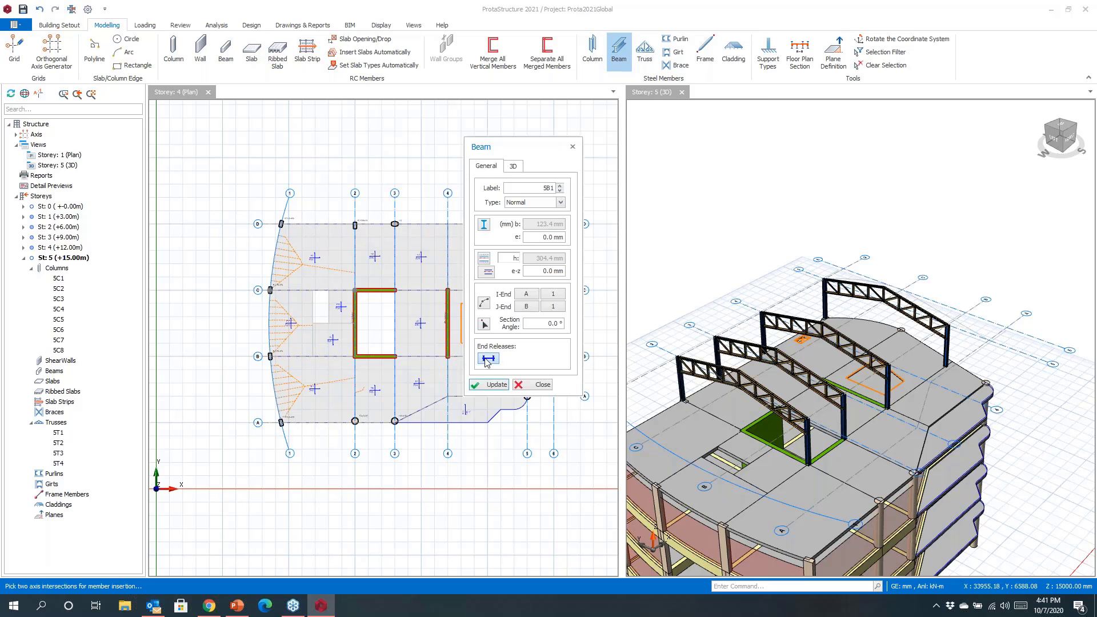
Step: Insert the steel beams between the column tops along axes D and B, from axis 5 to axis 2
scroll(817, 275, up, 3)
click(826, 280)
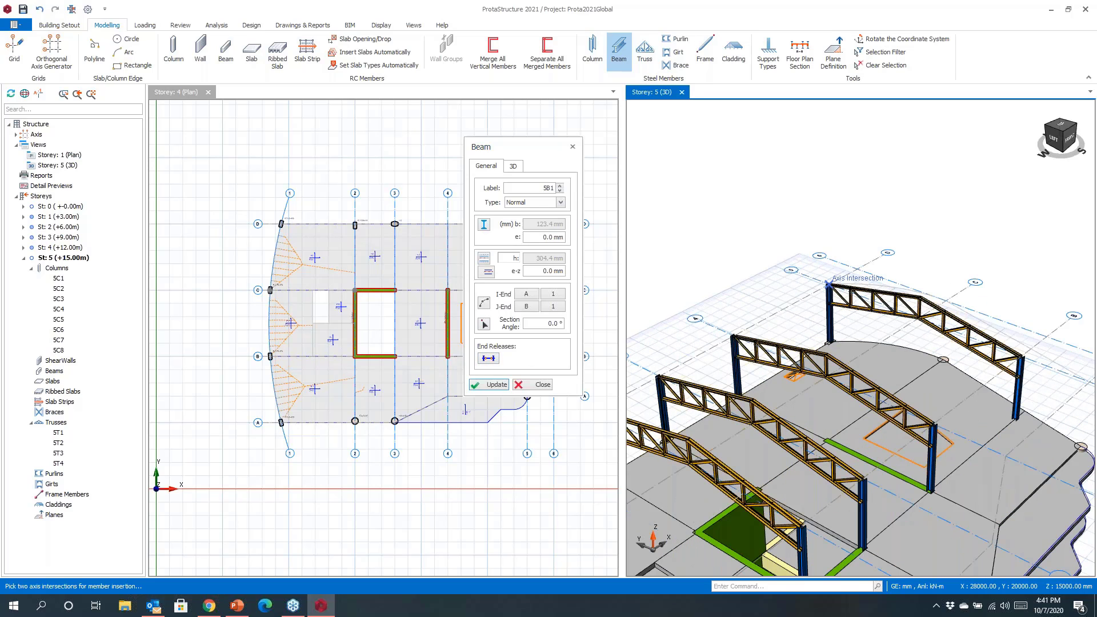
middle_drag(631, 312, 734, 292)
click(719, 379)
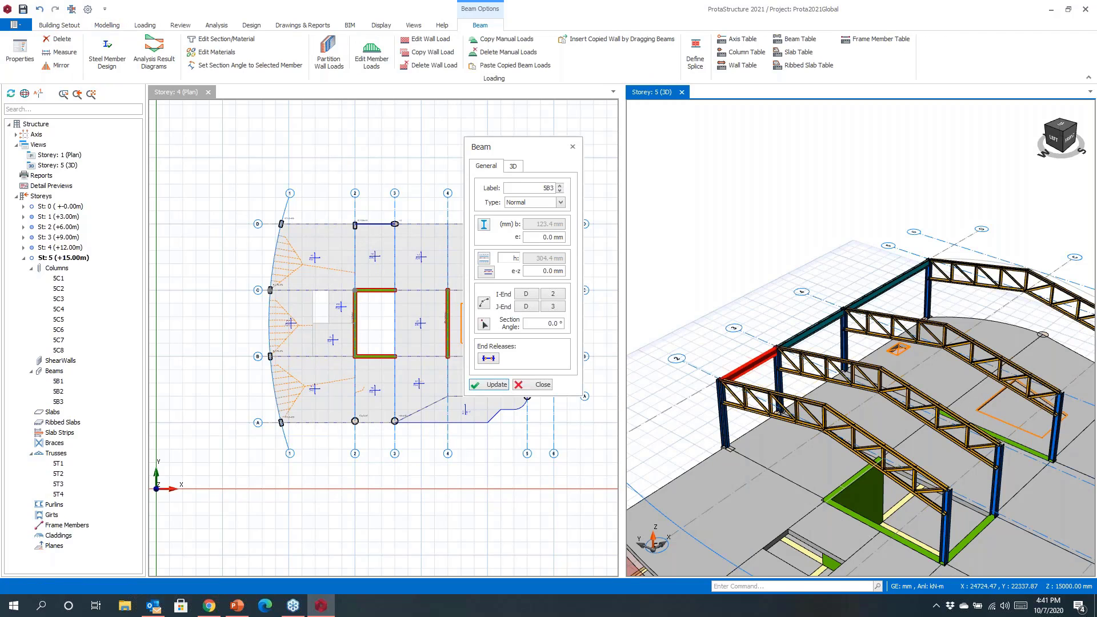
middle_drag(1068, 396, 934, 364)
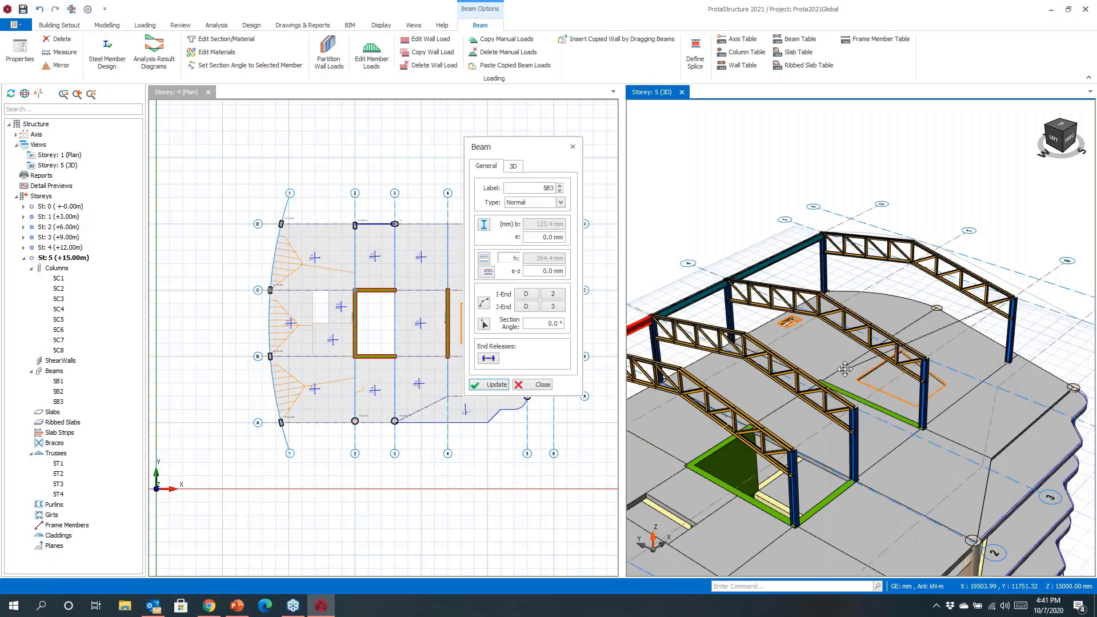
middle_drag(839, 372, 893, 338)
click(853, 413)
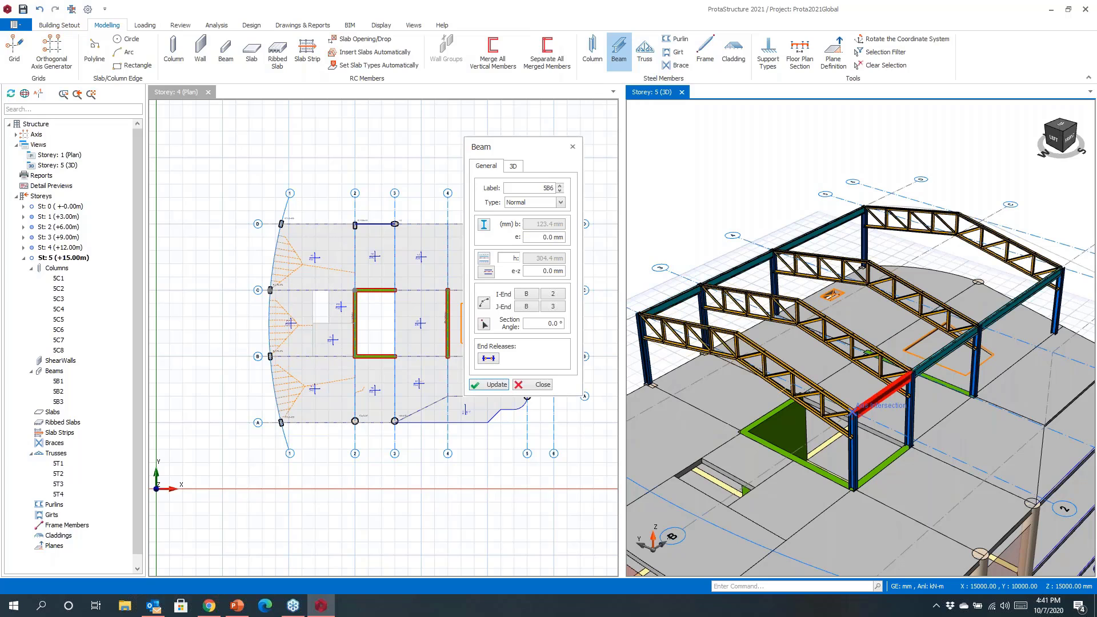
Step: Change the beam section to the circular hollow profile CHHF114.3X5
click(486, 225)
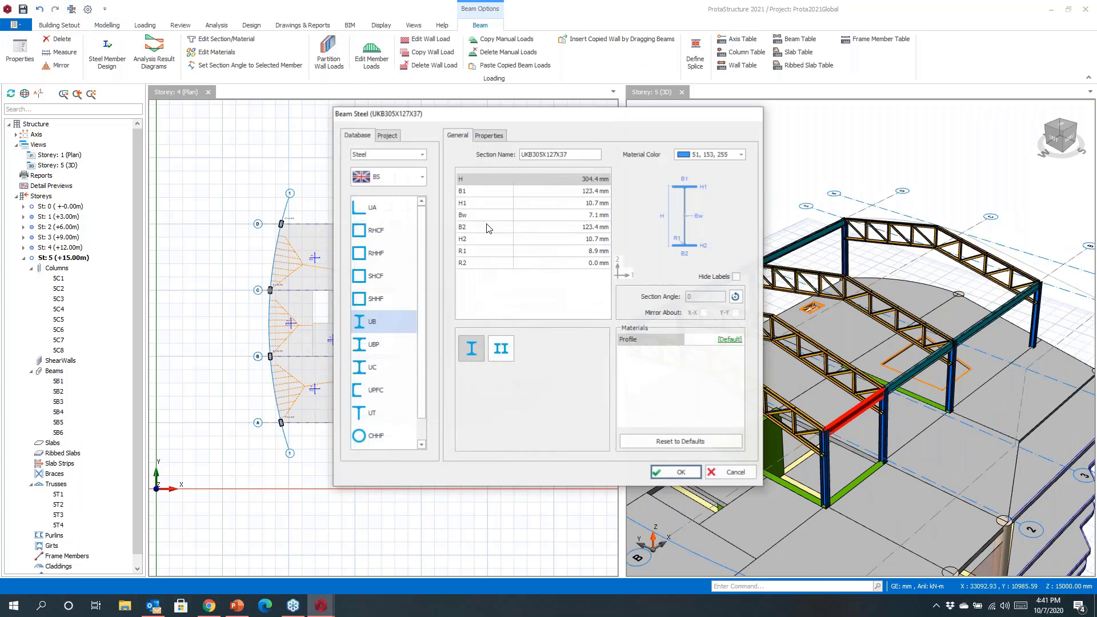
click(366, 438)
click(572, 263)
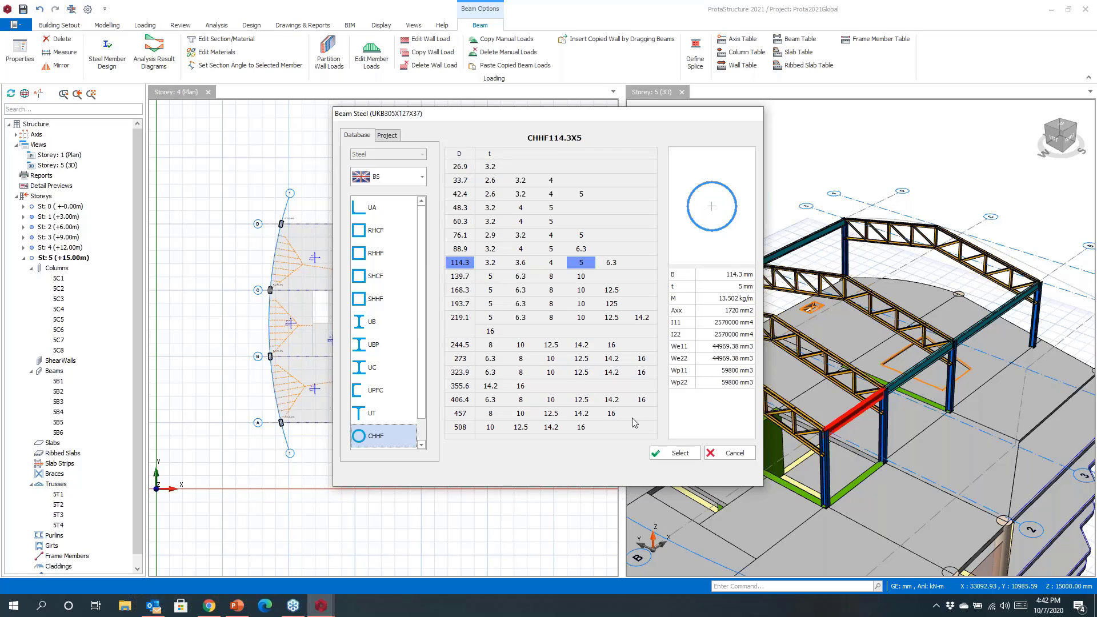
click(668, 454)
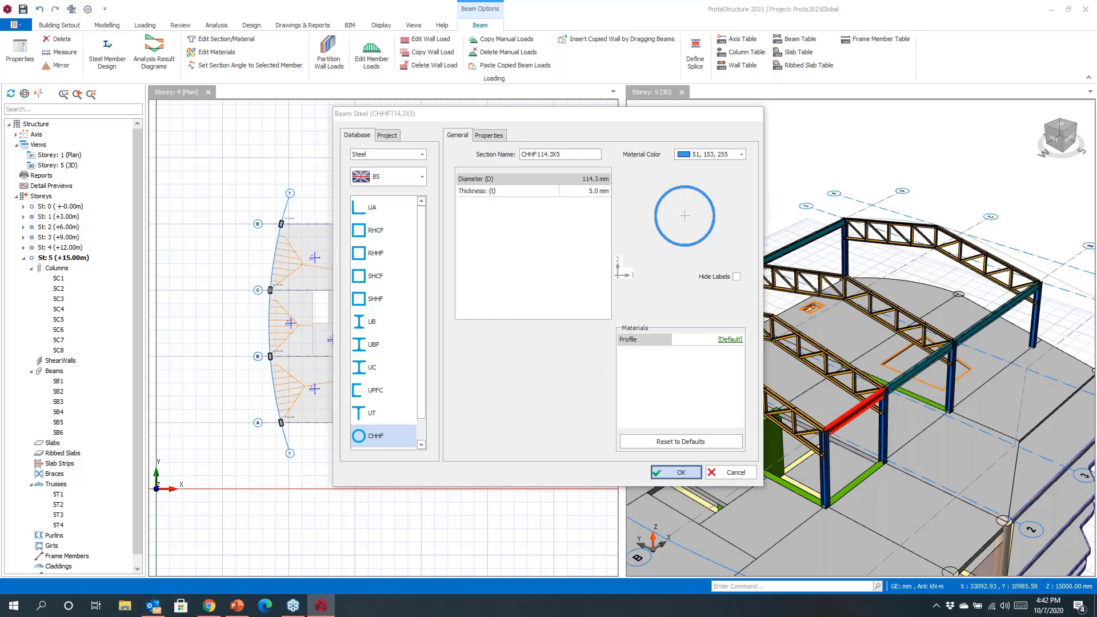
click(677, 472)
Step: Insert circular ridge beams between the top chord apex joints of the trusses from axis 5 to axis 2, and end beam insertion
scroll(937, 235, up, 3)
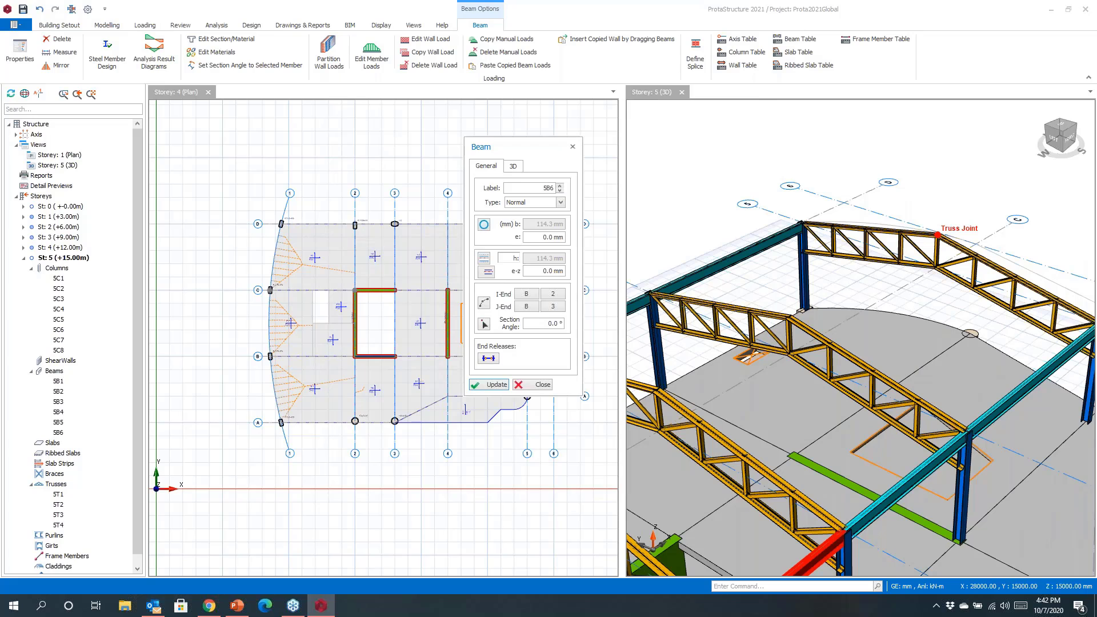
click(937, 235)
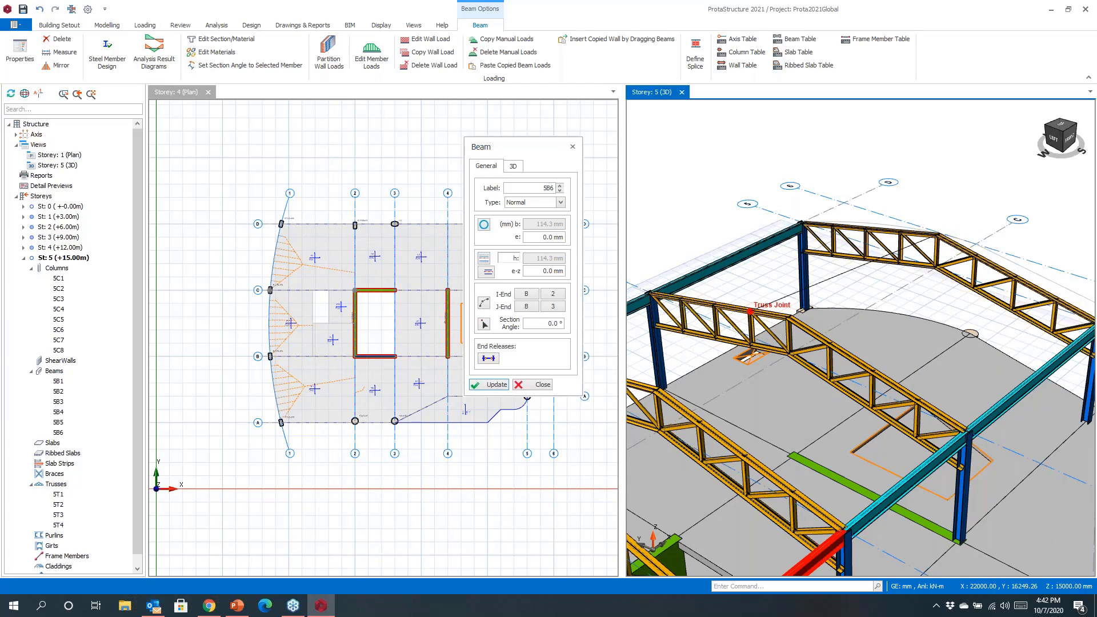
click(791, 317)
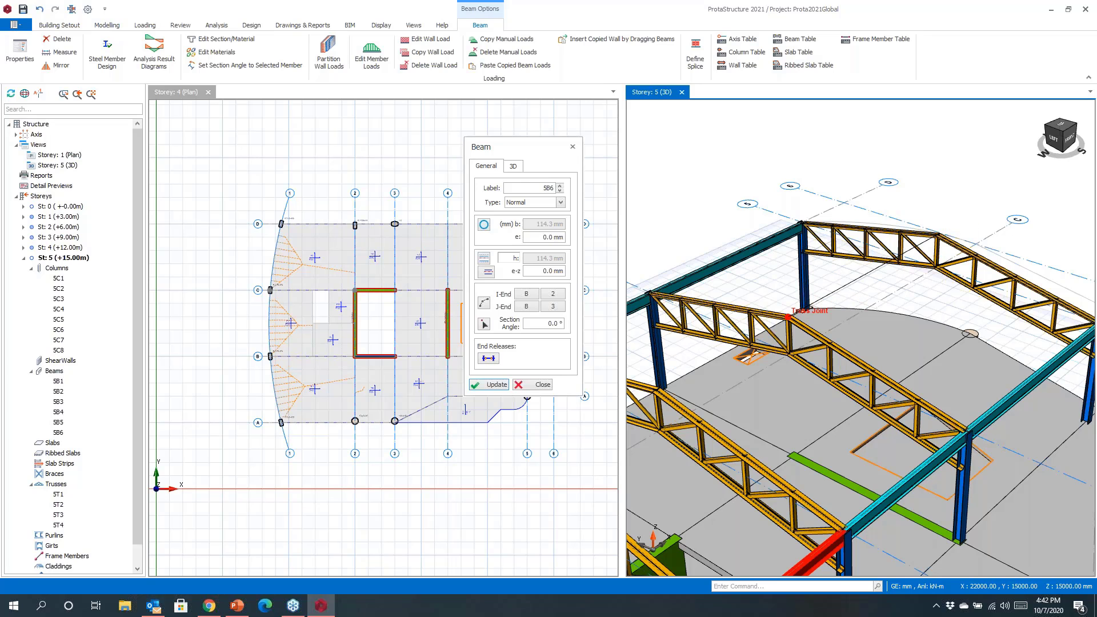
click(789, 316)
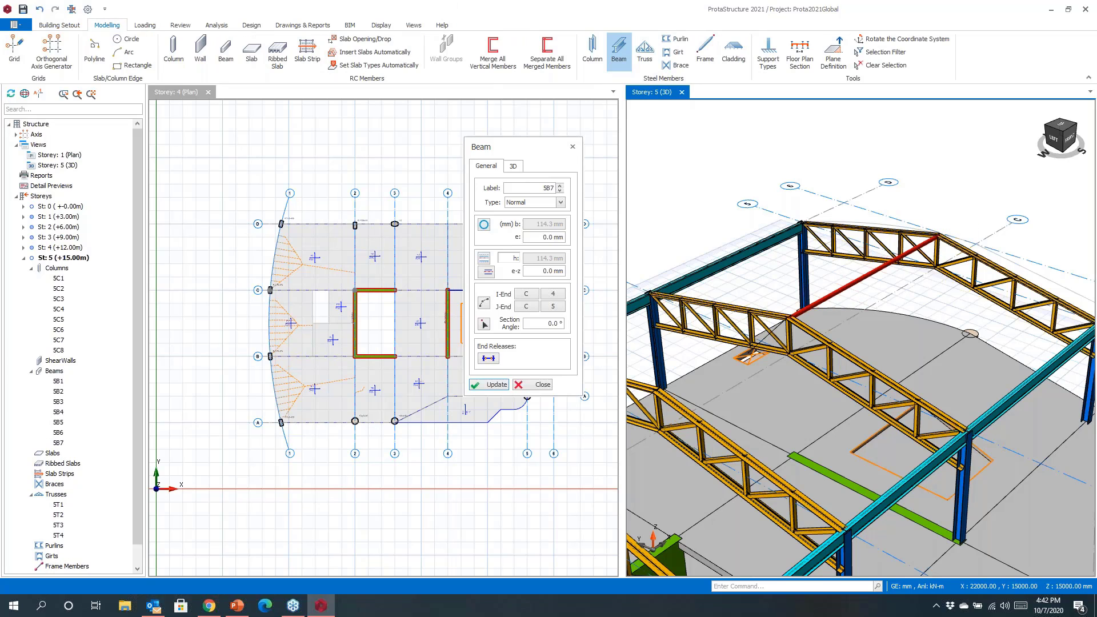
middle_drag(788, 318, 846, 300)
click(723, 370)
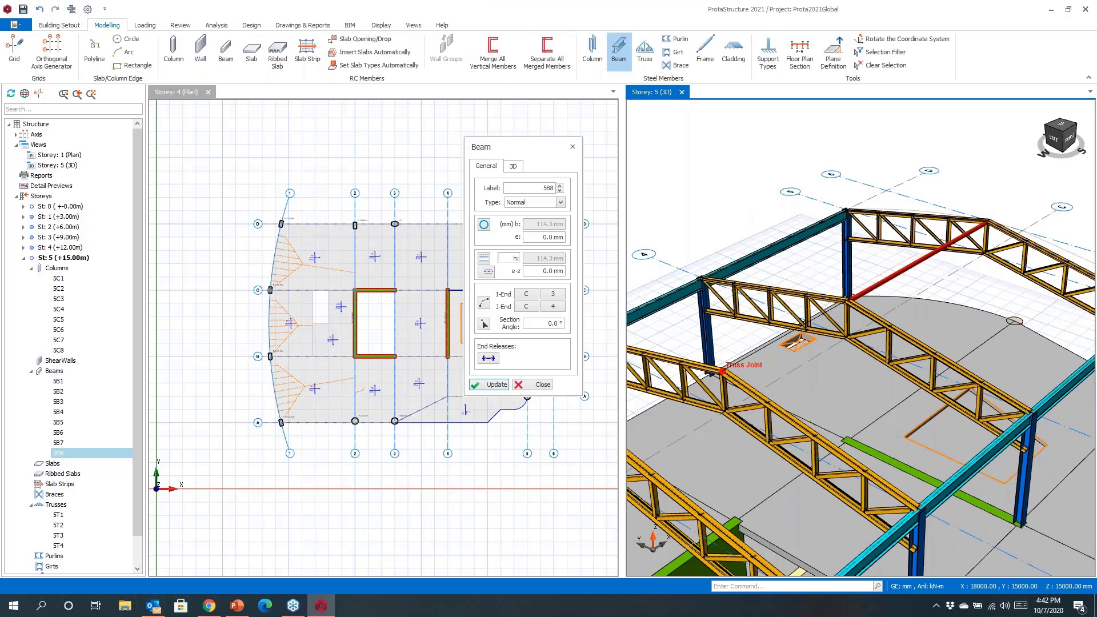
middle_drag(723, 371, 829, 312)
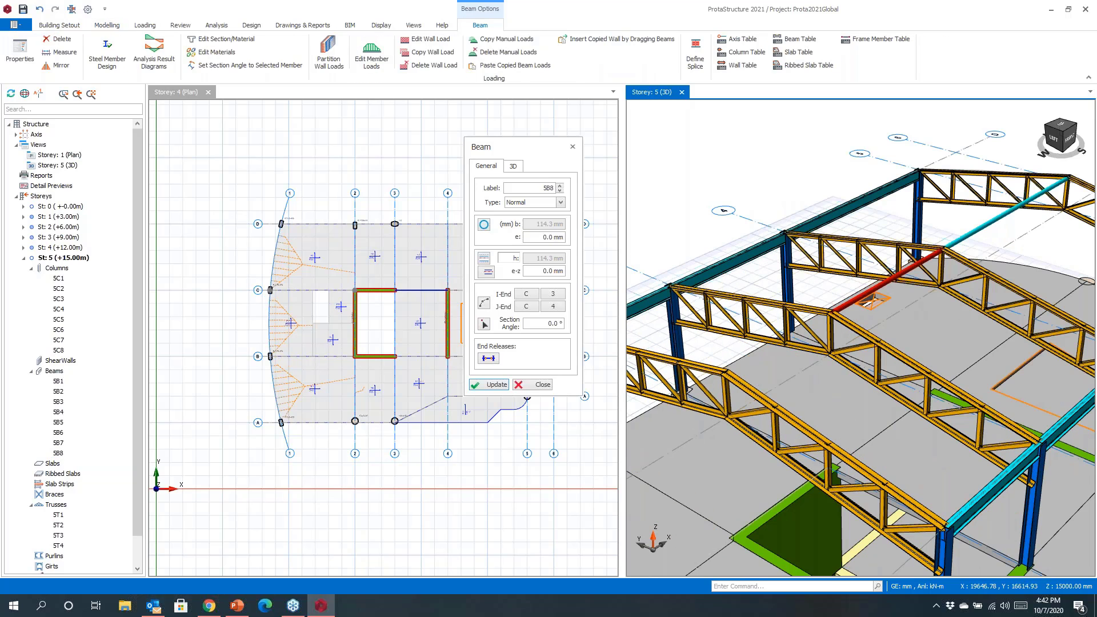
click(724, 371)
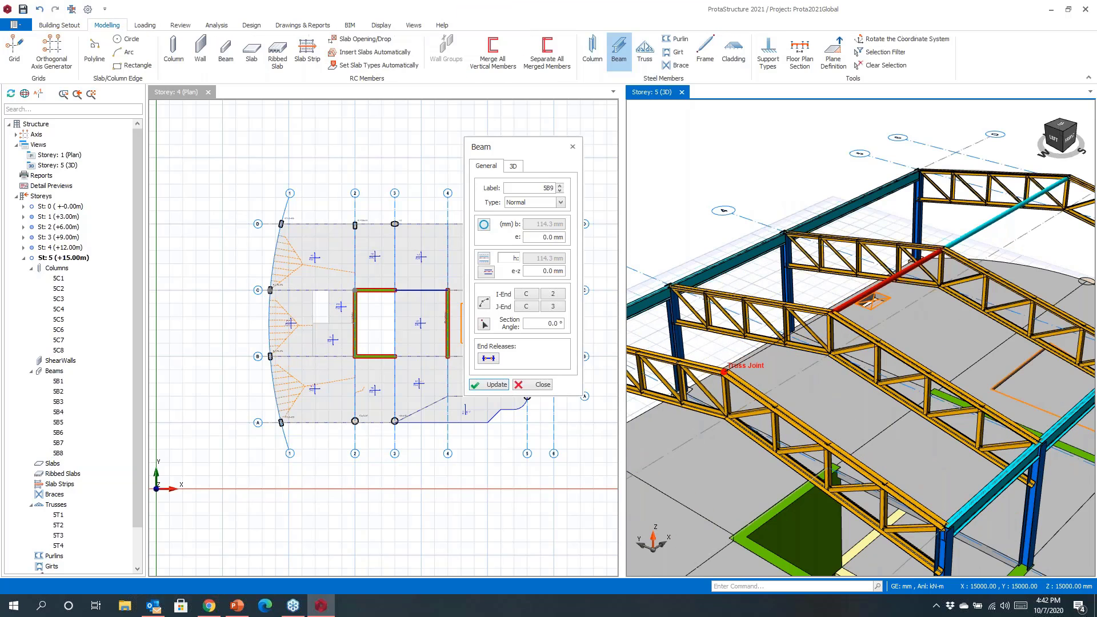
key(Escape)
scroll(788, 338, down, 3)
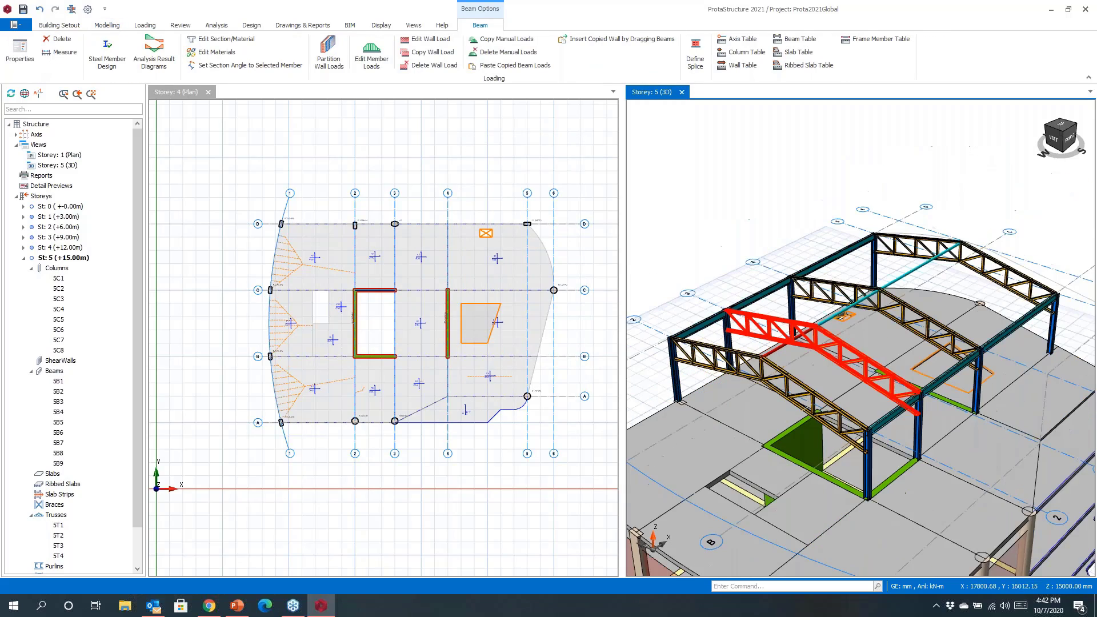
mouse_move(823, 403)
shift+middle_down()
mouse_move(847, 338)
mouse_move(827, 378)
mouse_move(794, 342)
shift+middle_up()
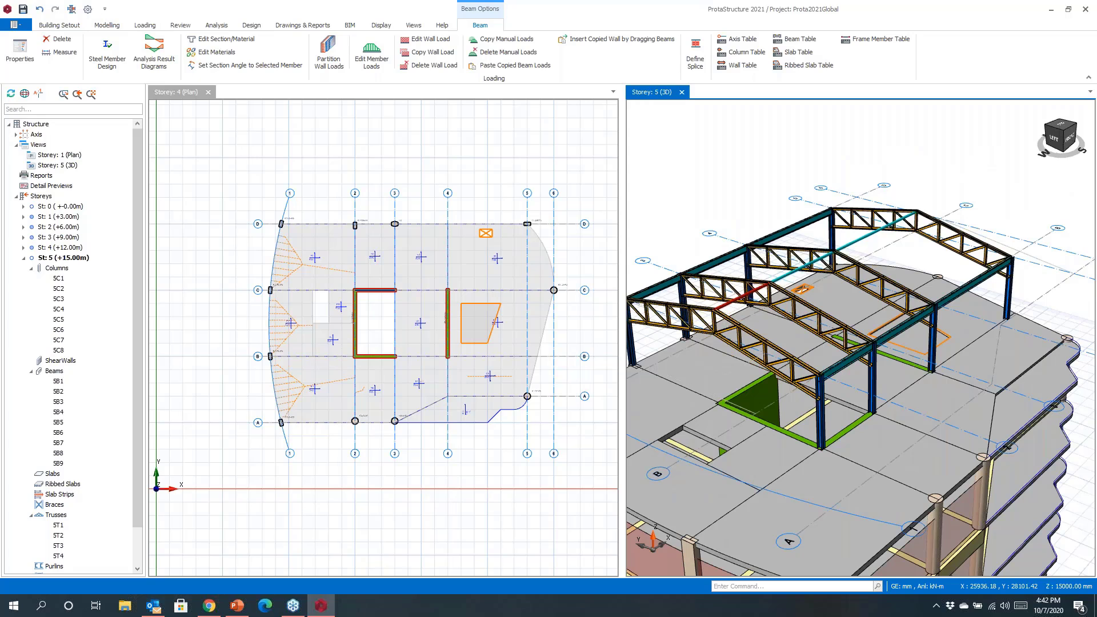
key(Escape)
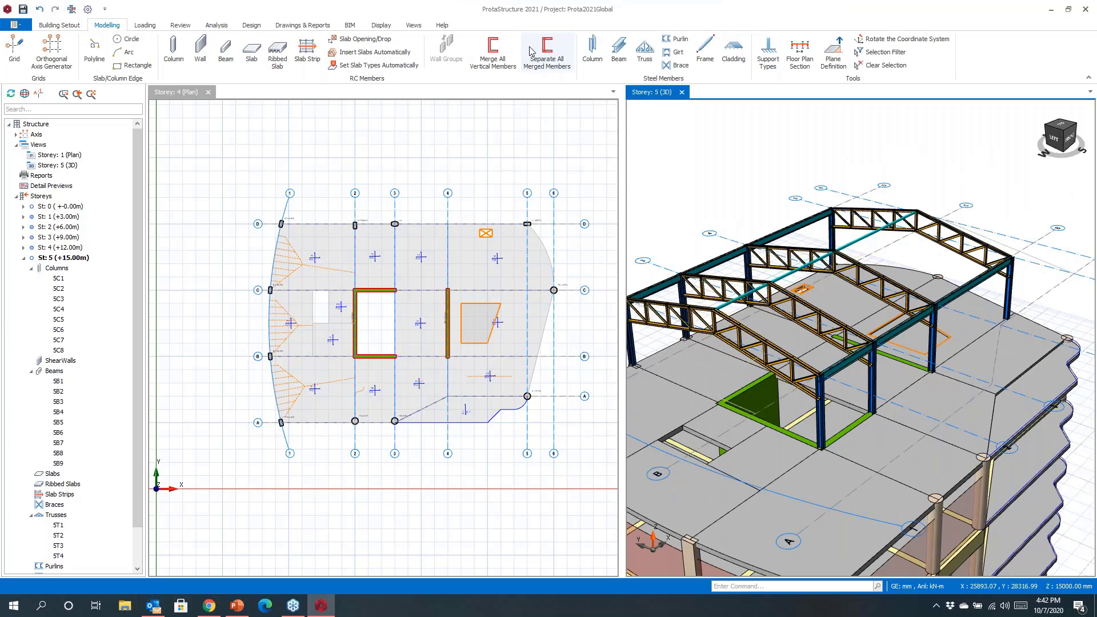
Step: Start a steel brace between the axis 2 and axis 3 columns on axis B, viewing its preview at an angle
click(666, 65)
scroll(852, 377, up, 5)
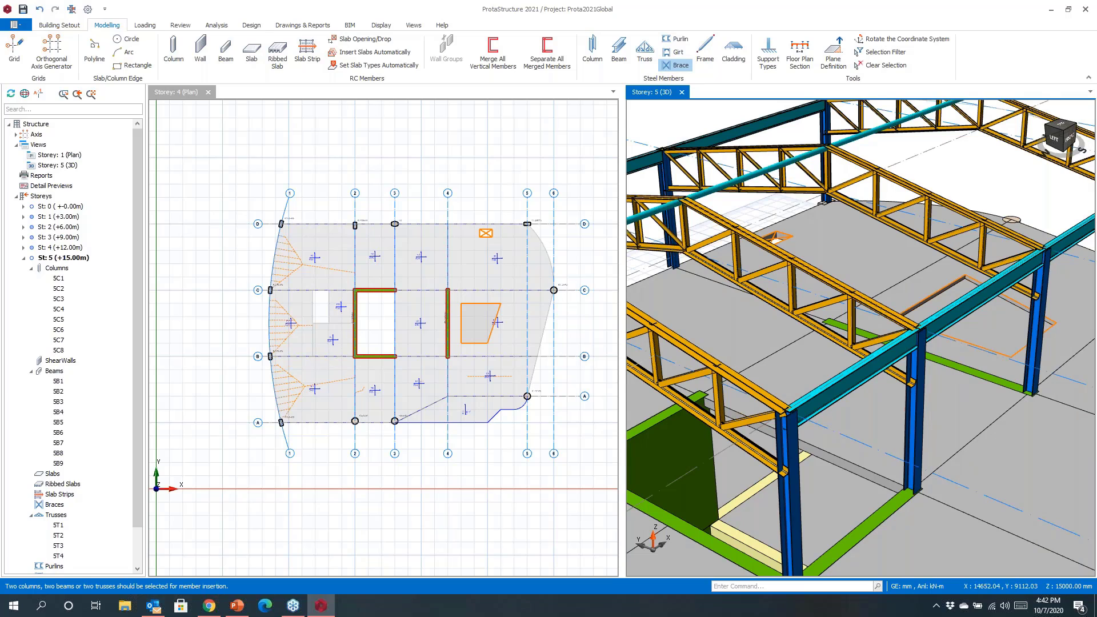
click(797, 456)
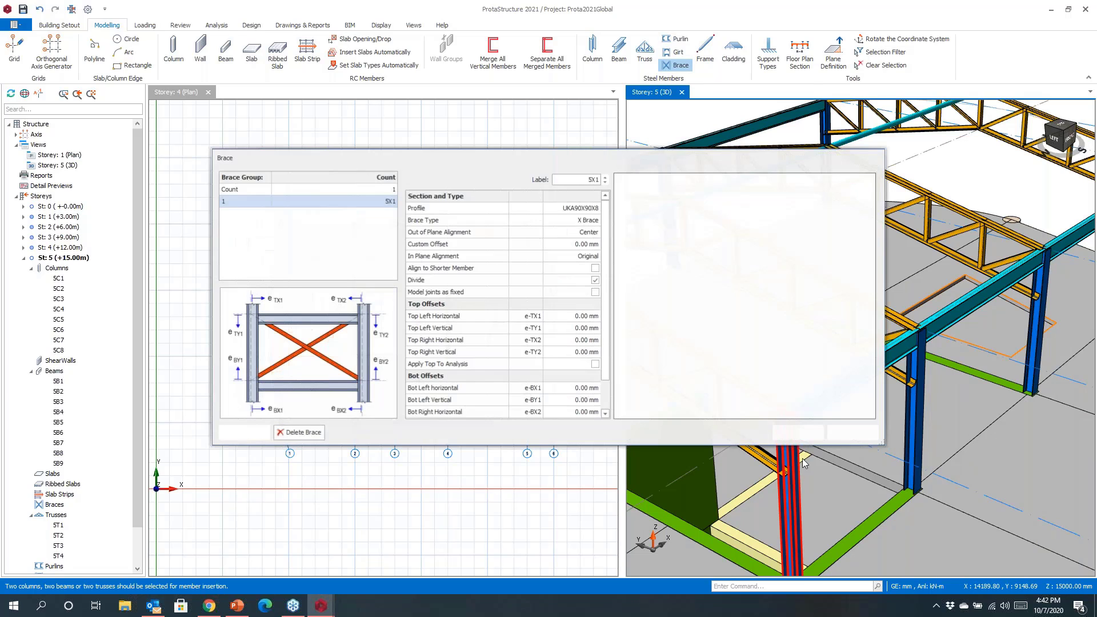
middle_drag(799, 356, 758, 377)
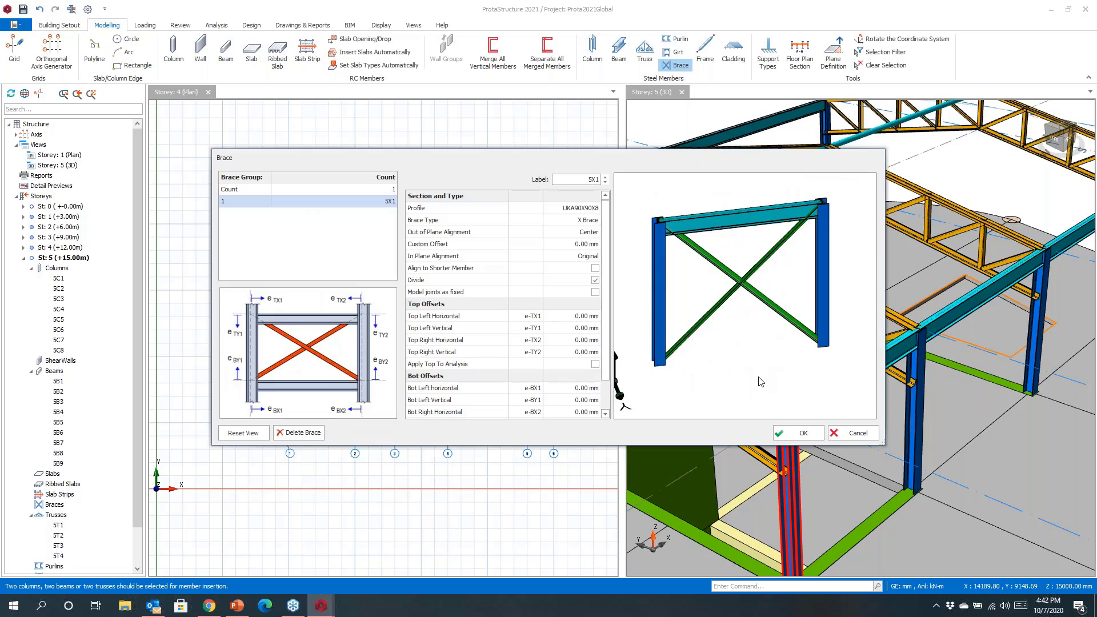
Step: Set the brace profile to the circular hollow section CHHF60.3X5
click(589, 211)
click(596, 208)
click(359, 437)
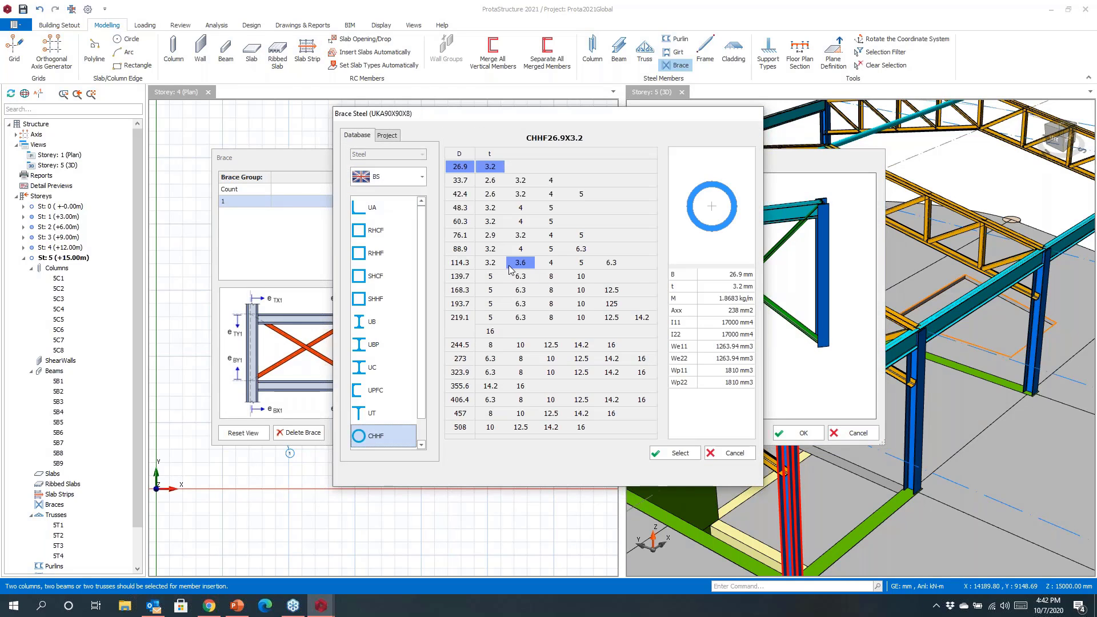
click(551, 221)
click(667, 453)
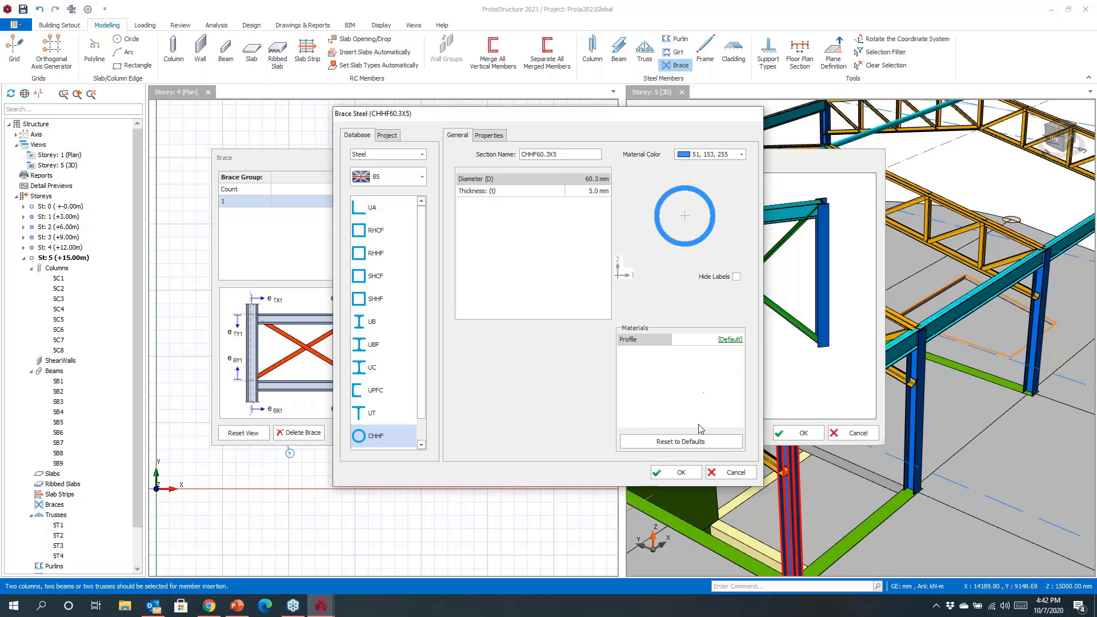
click(682, 472)
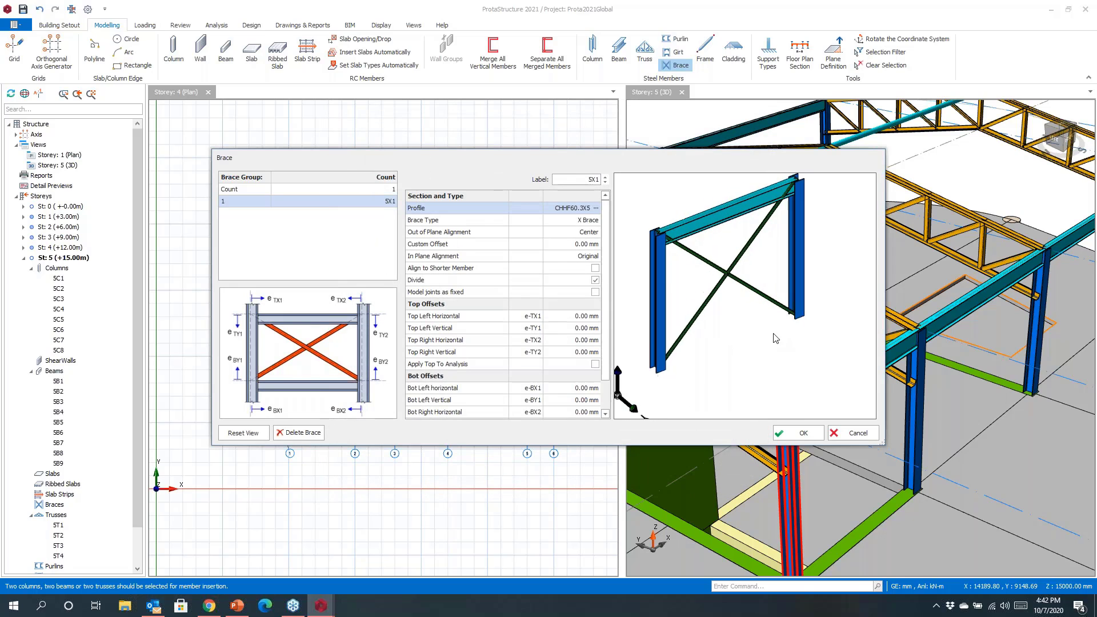
Step: Try the V Brace, K Brace and Diagonal types in the brace preview, and return the type to X Brace
click(576, 223)
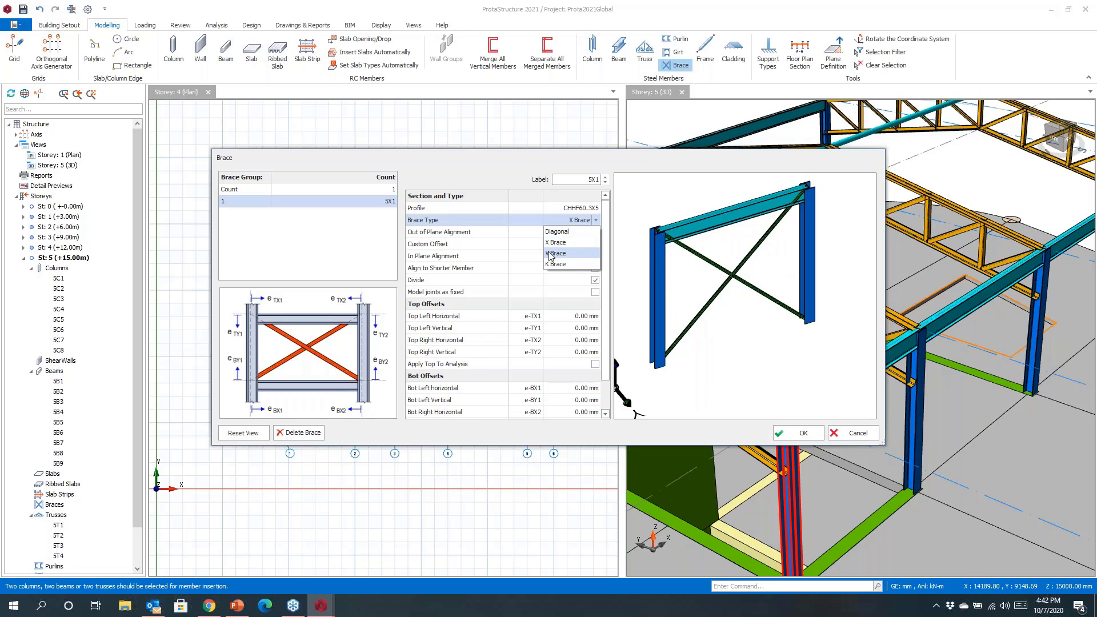
click(570, 239)
click(583, 222)
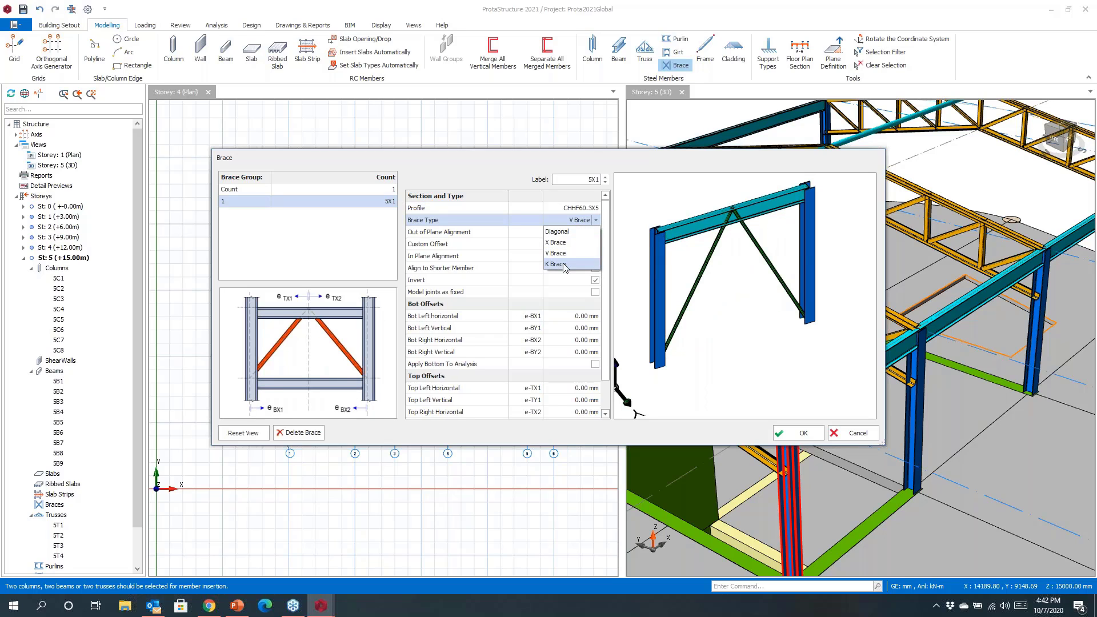
click(557, 264)
click(580, 221)
click(579, 225)
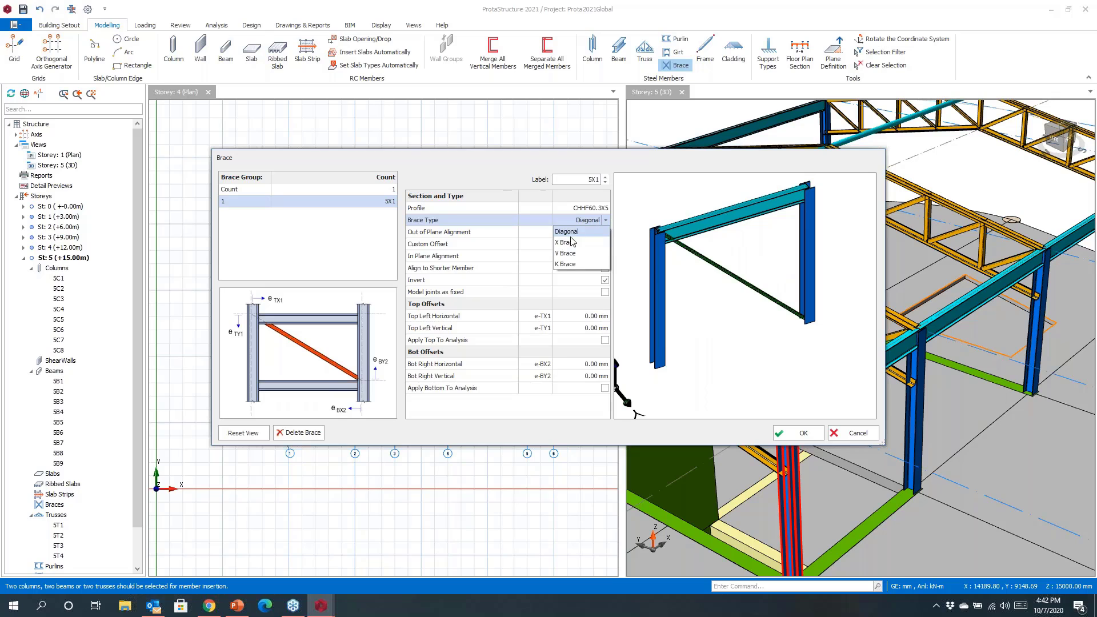
click(572, 244)
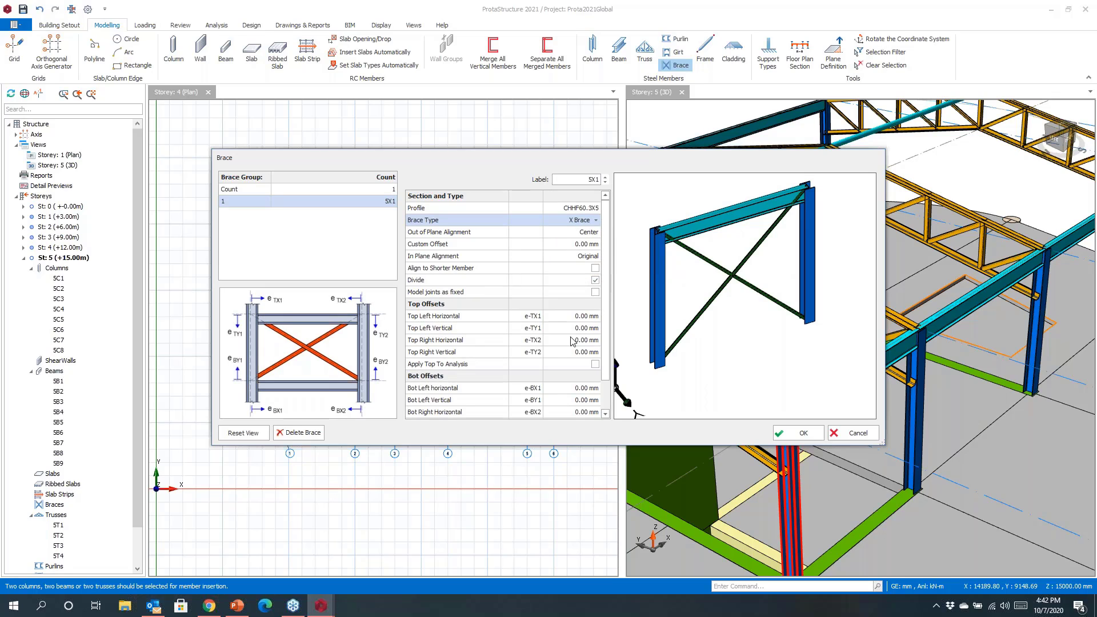
Step: Try a 500 mm top left horizontal offset with Apply Top To Analysis on the brace, and reset the offset to 0 mm
click(577, 316)
text(50)
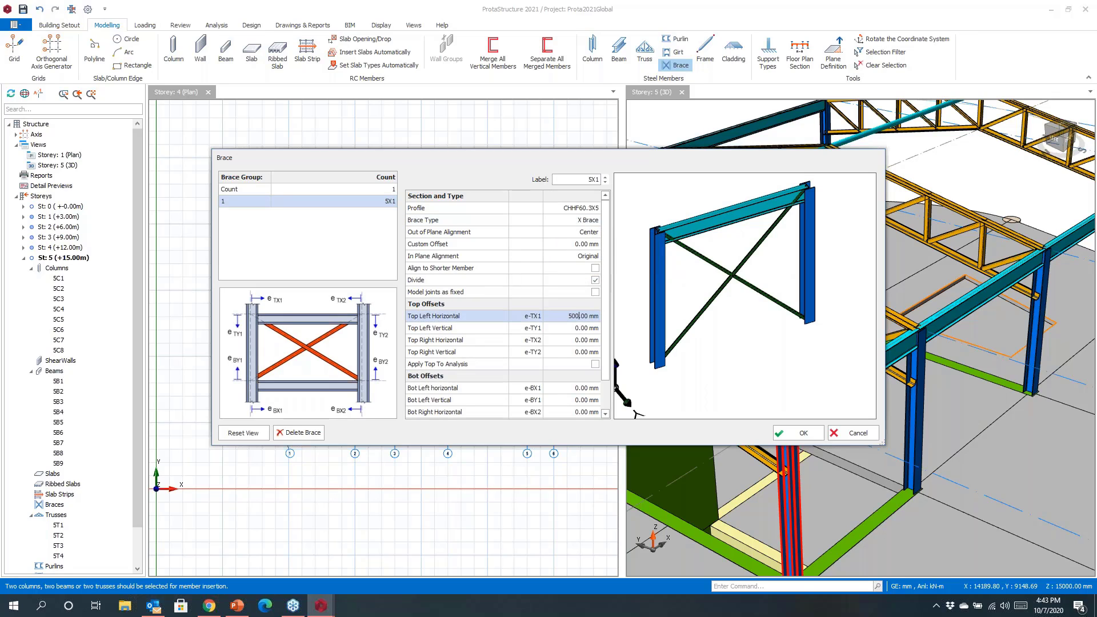
text(0)
scroll(682, 277, up, 3)
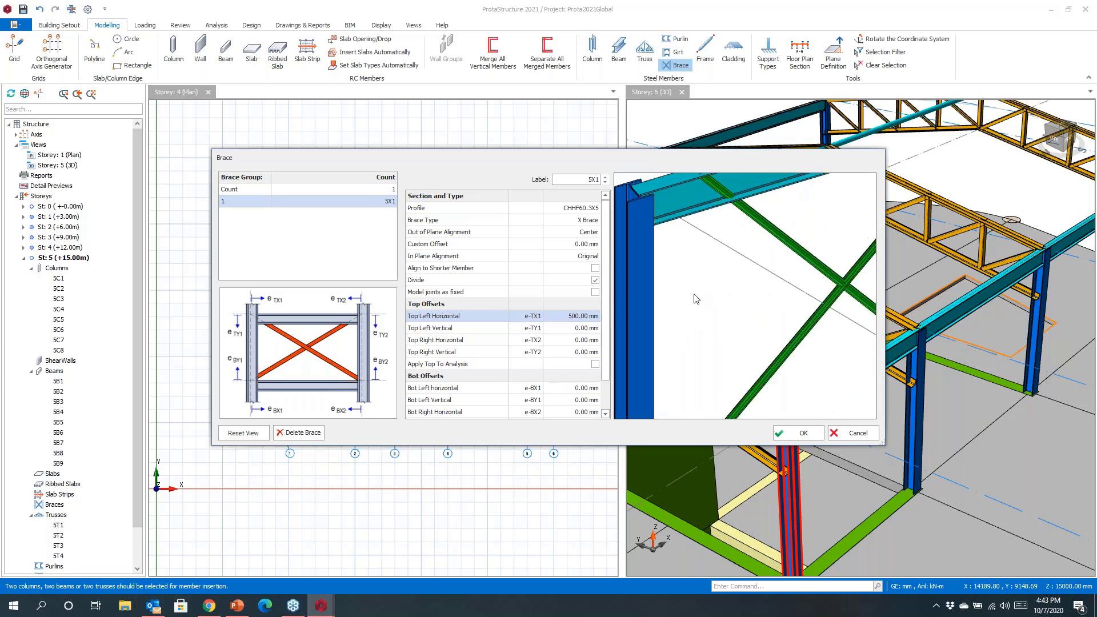
scroll(696, 299, up, 4)
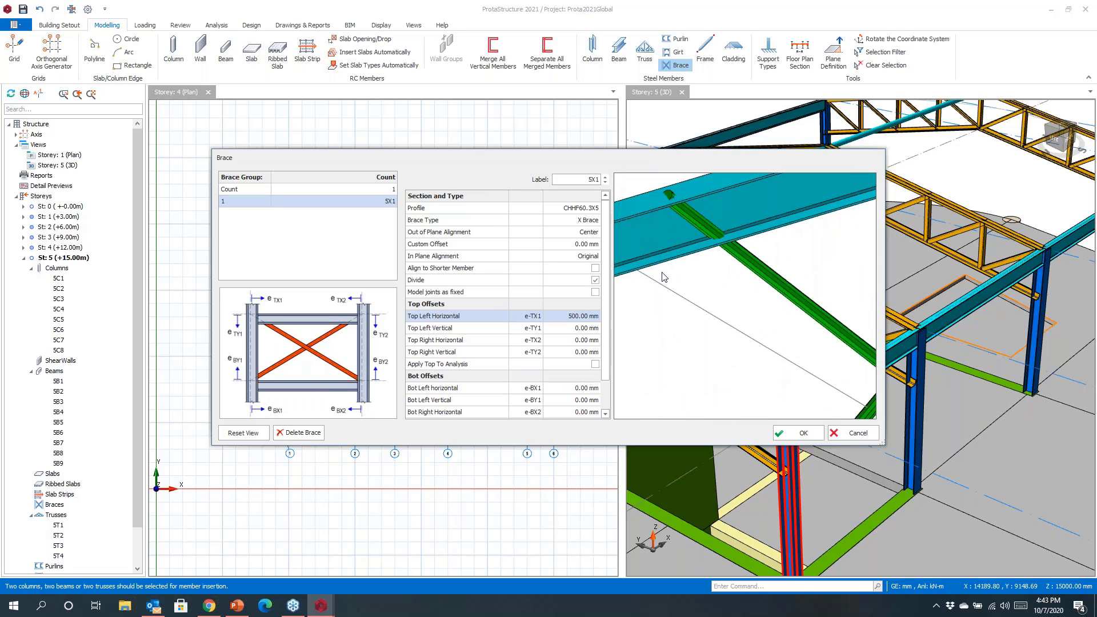
click(595, 367)
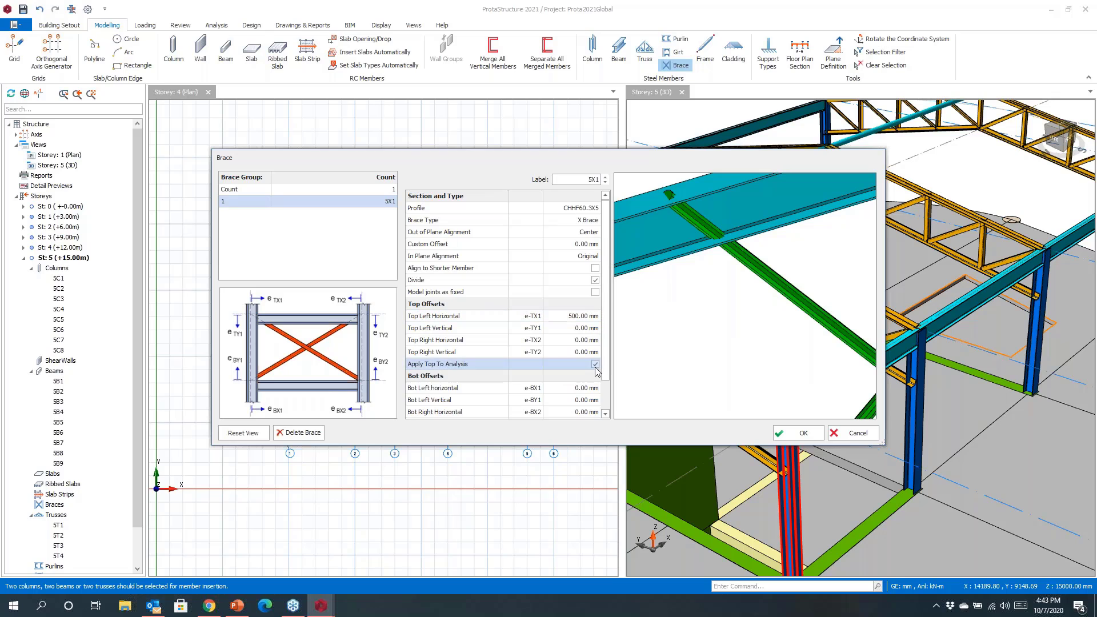
click(580, 316)
text(0)
key(Return)
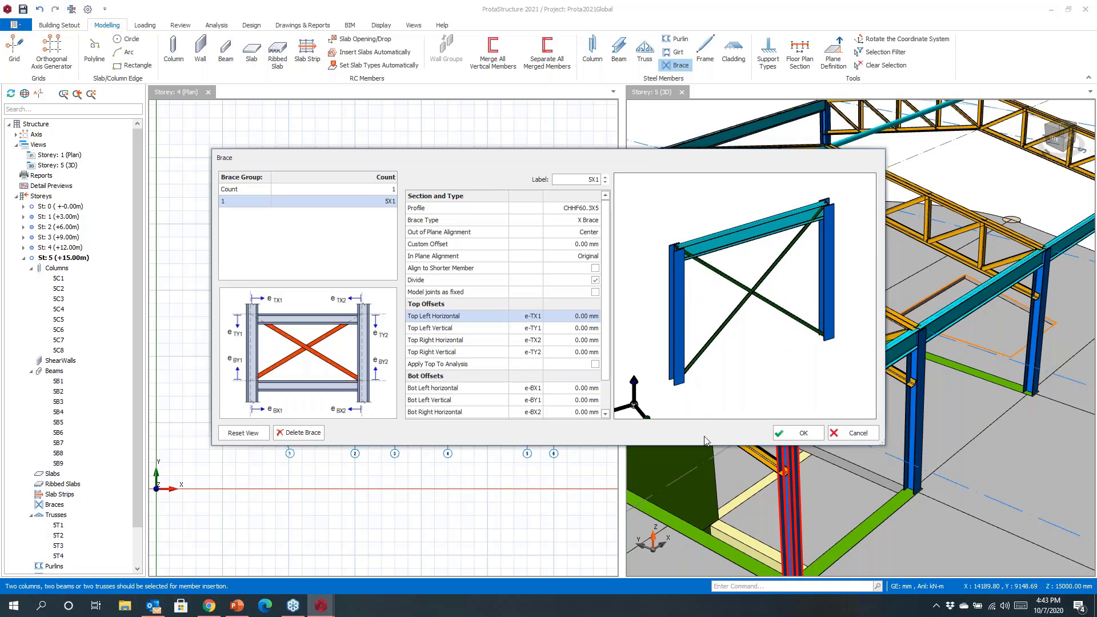
Step: Insert the X brace between the axis 2 and axis 3 columns, and a matching one between the opposite columns
click(798, 433)
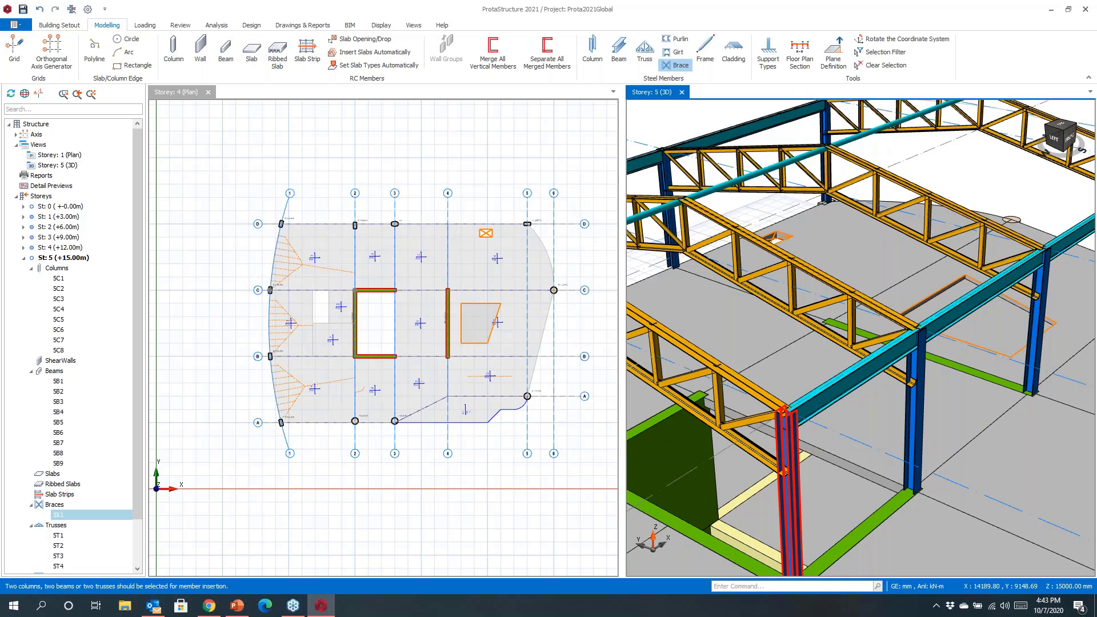
mouse_move(760, 365)
middle_down()
mouse_move(797, 400)
mouse_move(1045, 400)
middle_up()
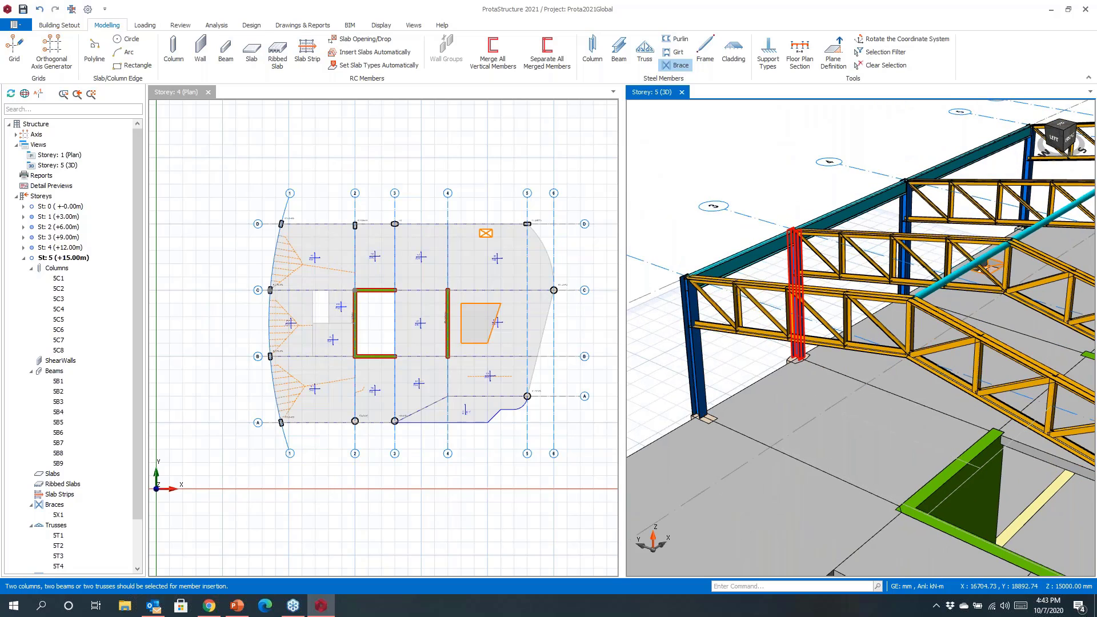
click(796, 294)
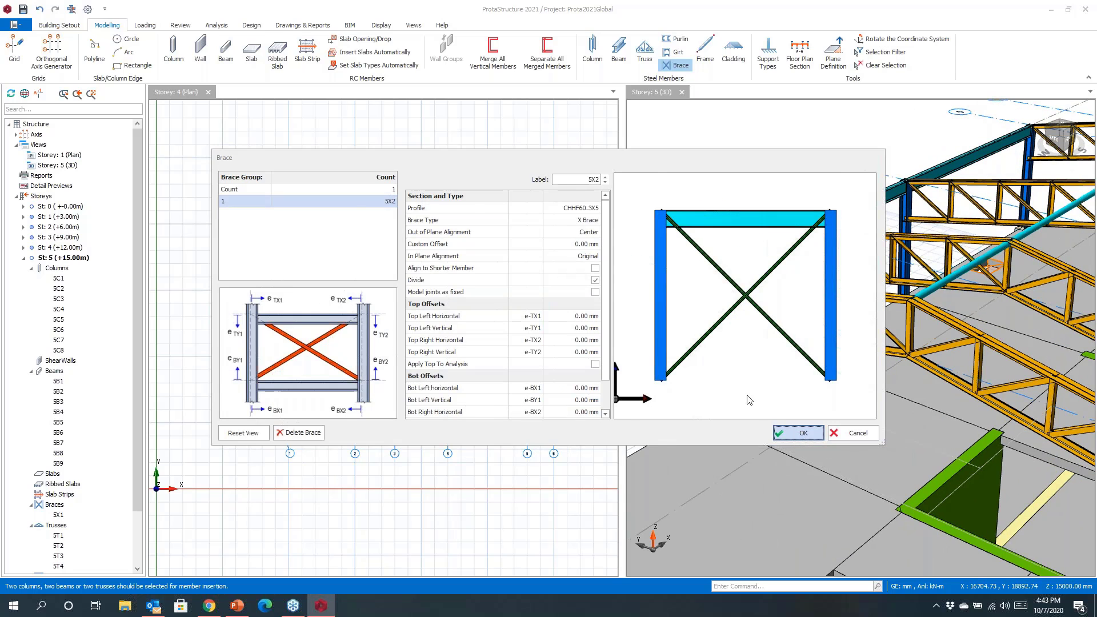
click(799, 433)
Step: Start X bracing between the axis 2 and axis 3 trusses, viewing its preview at an angle
middle_drag(829, 365, 892, 326)
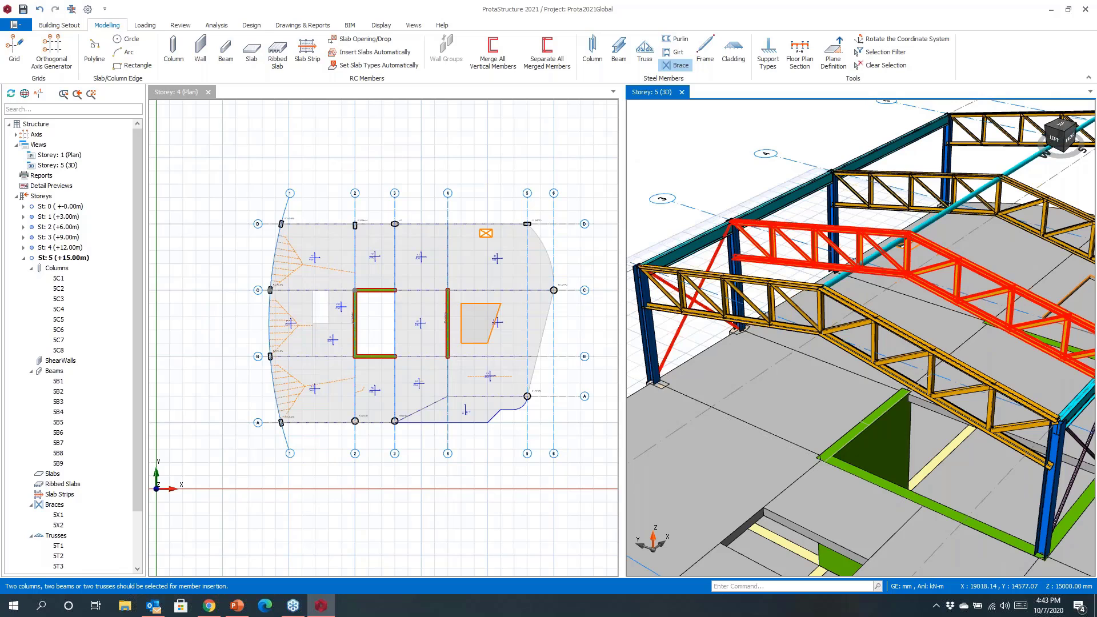
double_click(788, 341)
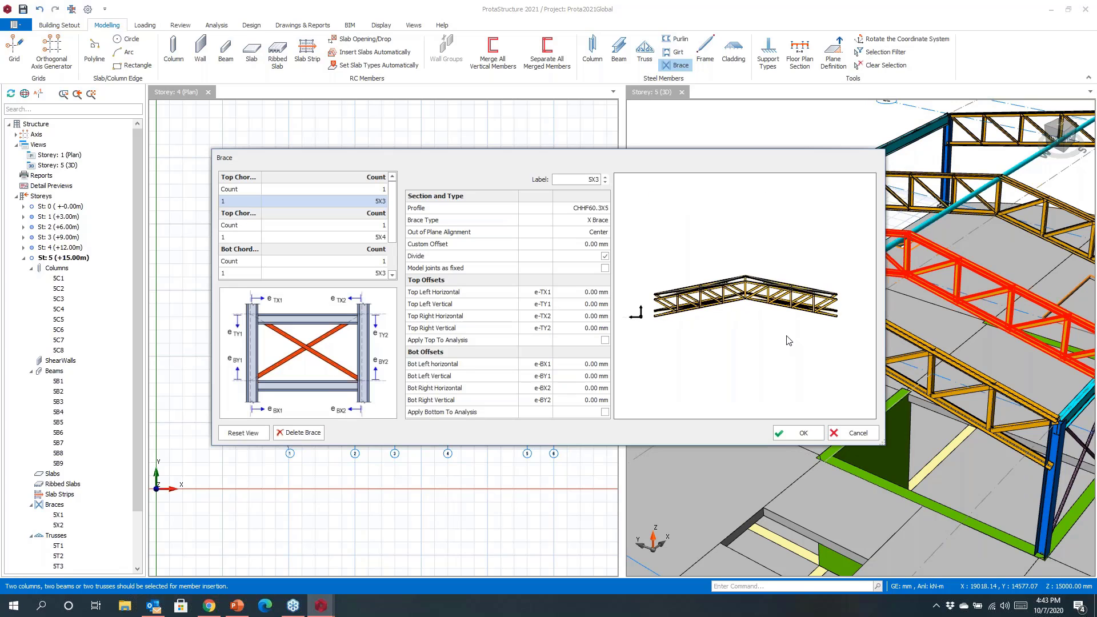
drag(789, 340, 751, 318)
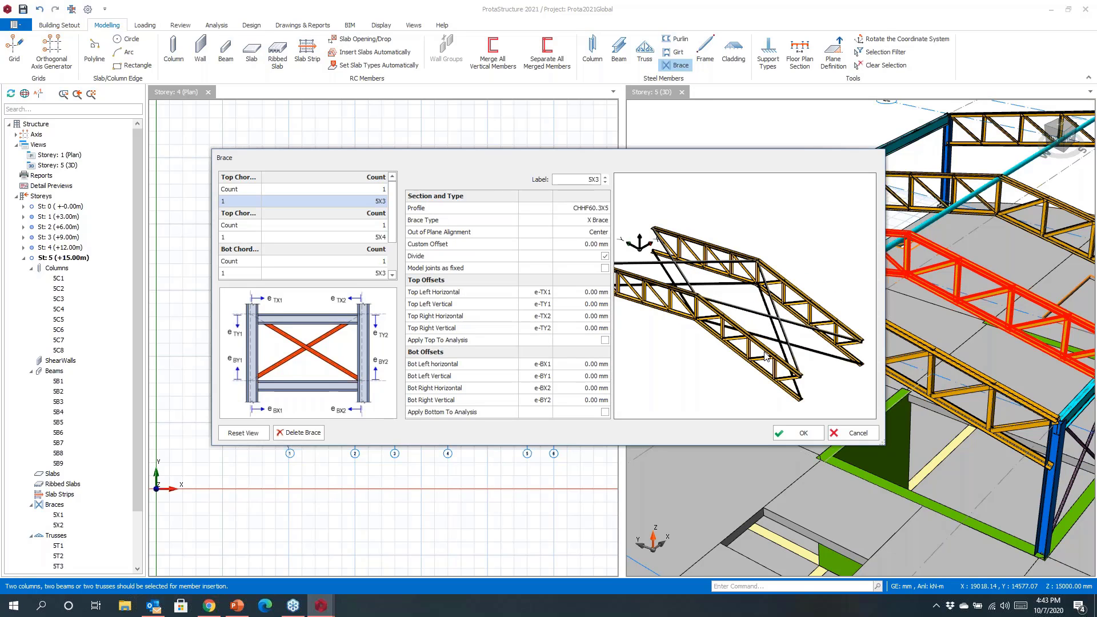
mouse_move(713, 363)
middle_down()
mouse_move(704, 359)
mouse_move(742, 358)
mouse_move(720, 350)
middle_up()
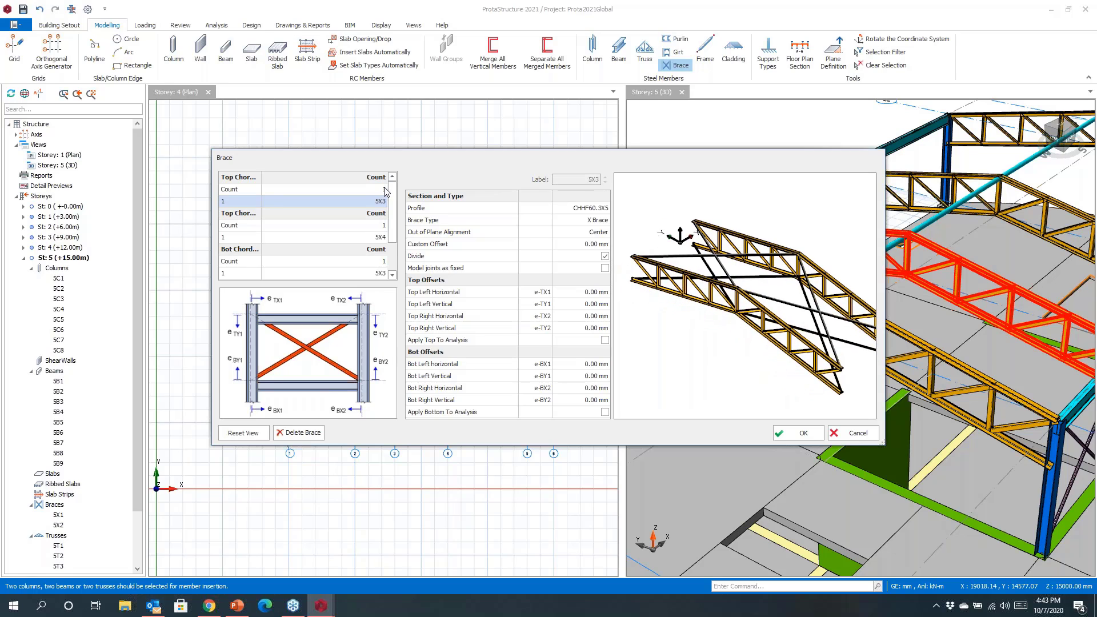
Step: Set the brace count to 2 for both top chord groups of the truss bracing
click(350, 189)
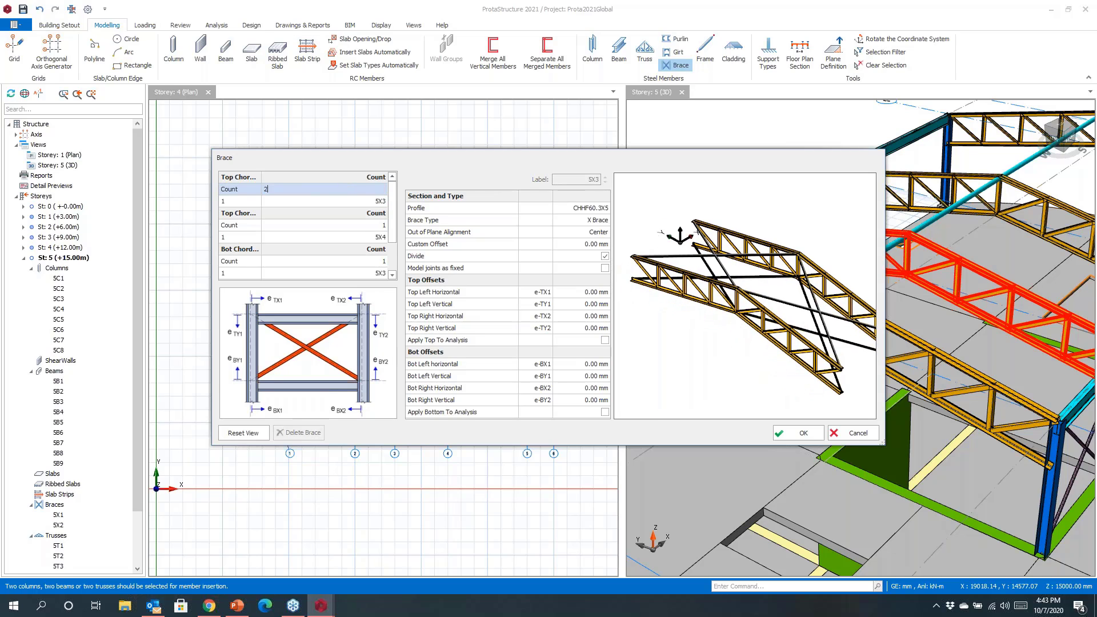
text(2)
key(Return)
click(347, 238)
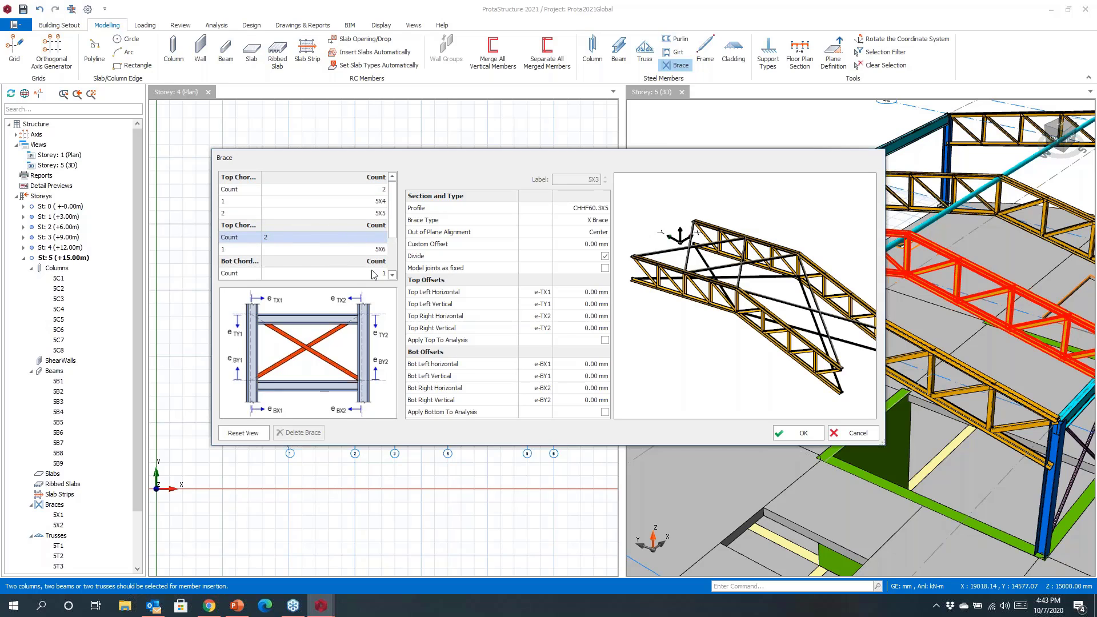
key(Return)
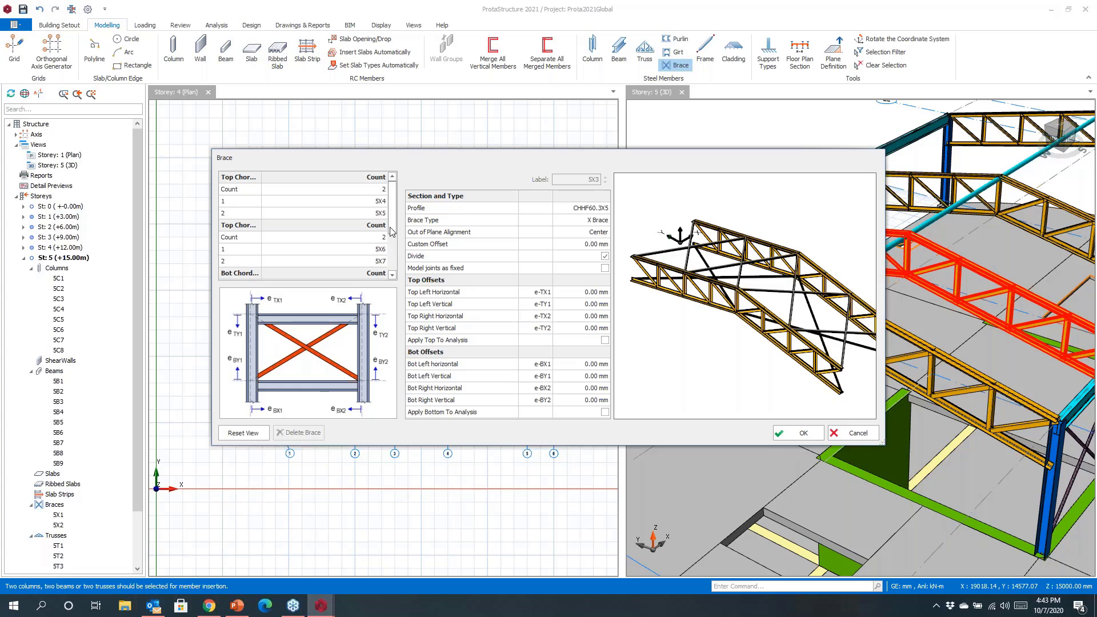
Step: Set the brace count to 0 for both bottom chord groups, and insert the truss bracing
drag(393, 229, 393, 251)
click(349, 237)
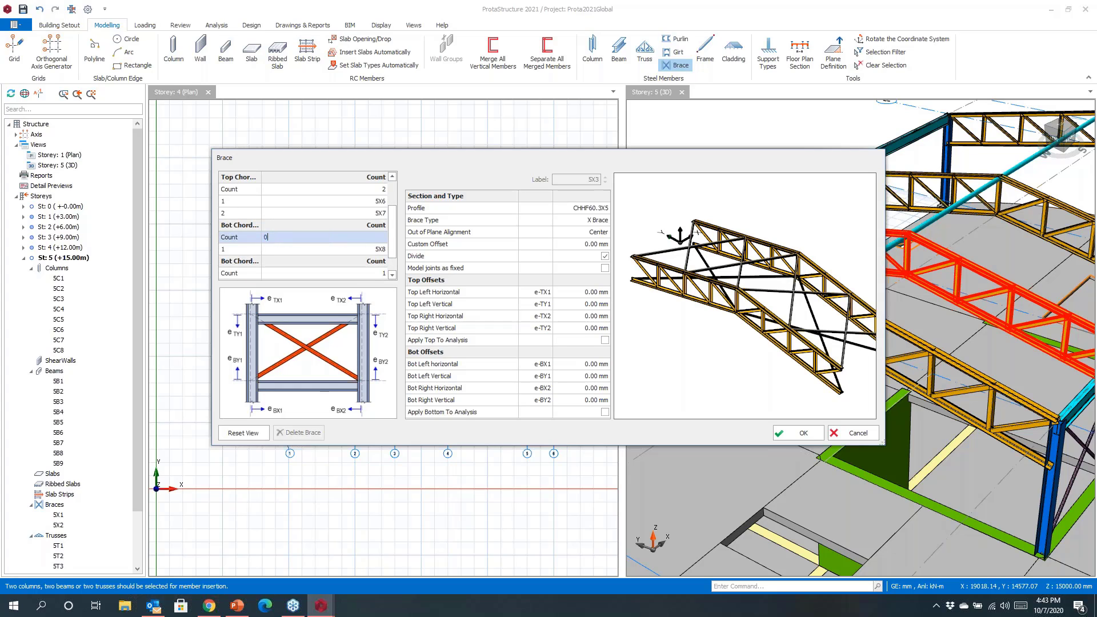
click(296, 274)
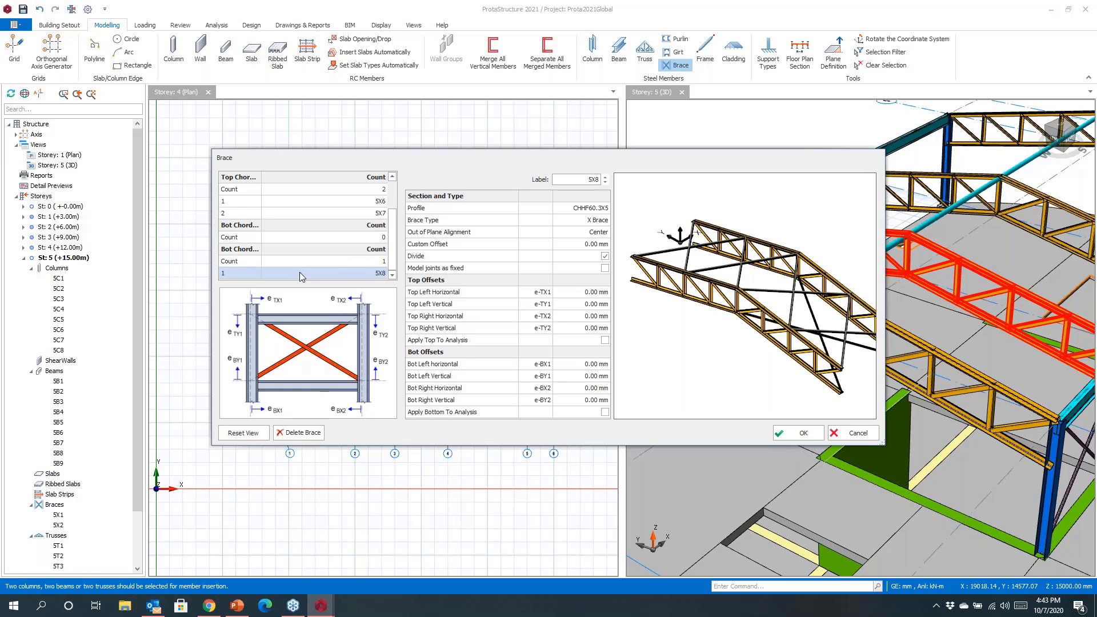
click(357, 261)
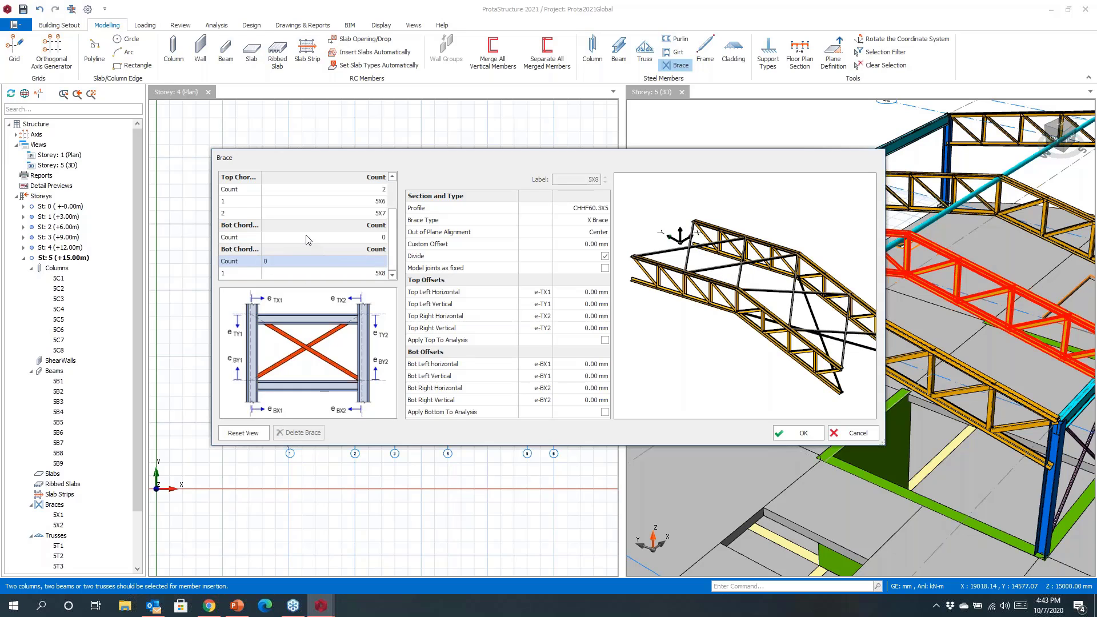
scroll(309, 239, up, 1)
drag(789, 252, 788, 262)
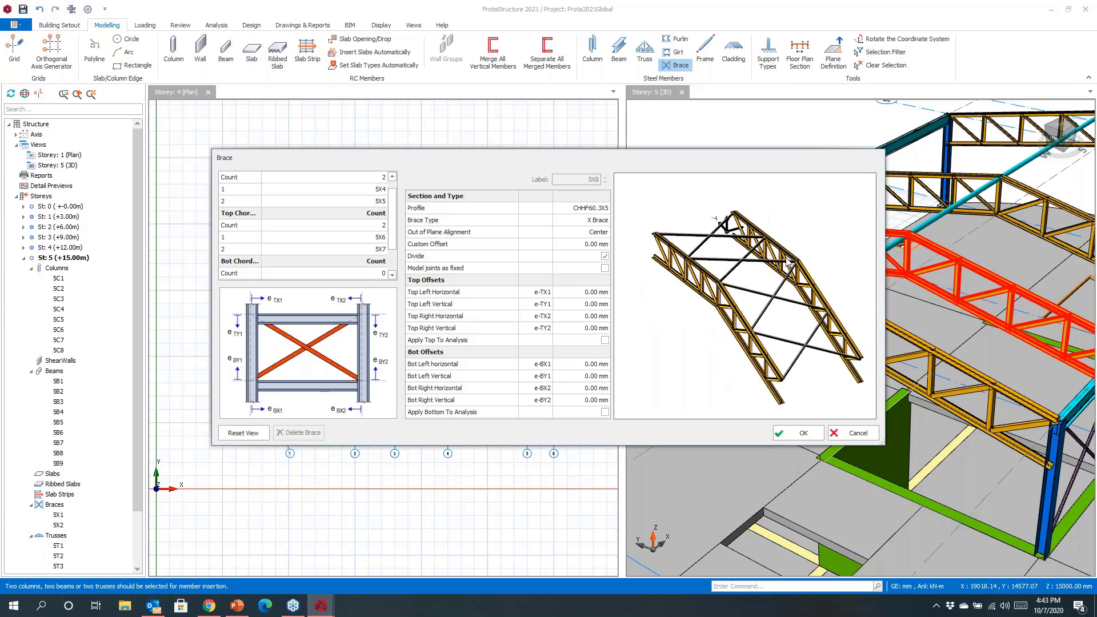
click(800, 433)
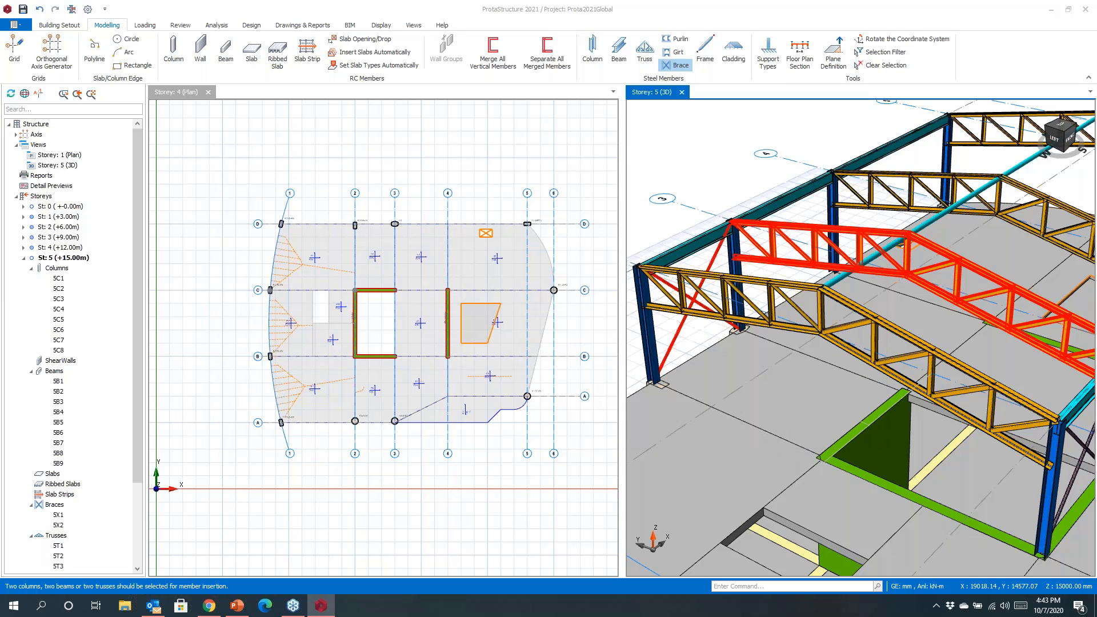
Step: Start purlins across the roof trusses, ending at the axis 2 truss, and inspect their layout in the preview
scroll(780, 386, down, 3)
middle_drag(780, 386, 730, 371)
mouse_move(847, 410)
shift+middle_down()
mouse_move(851, 343)
mouse_move(848, 403)
mouse_move(837, 402)
shift+middle_up()
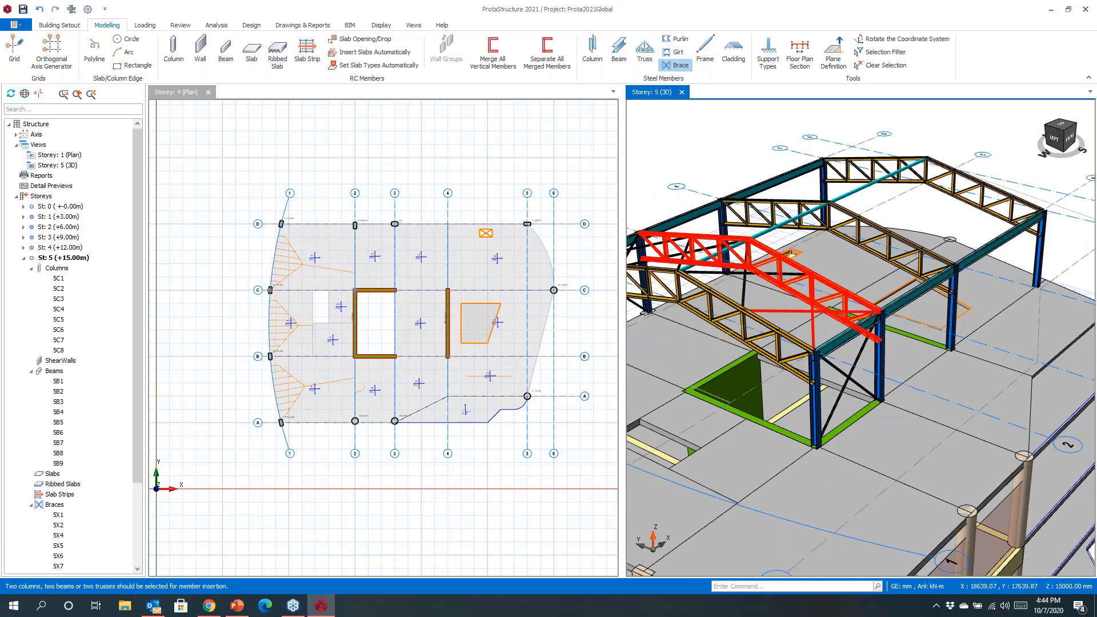
click(676, 39)
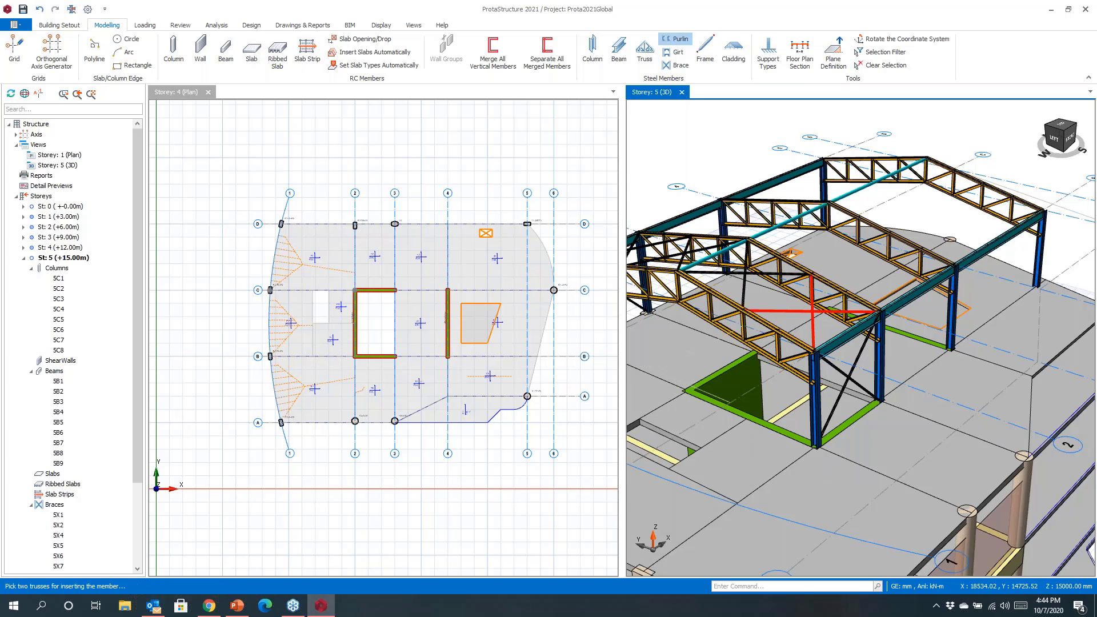
click(743, 309)
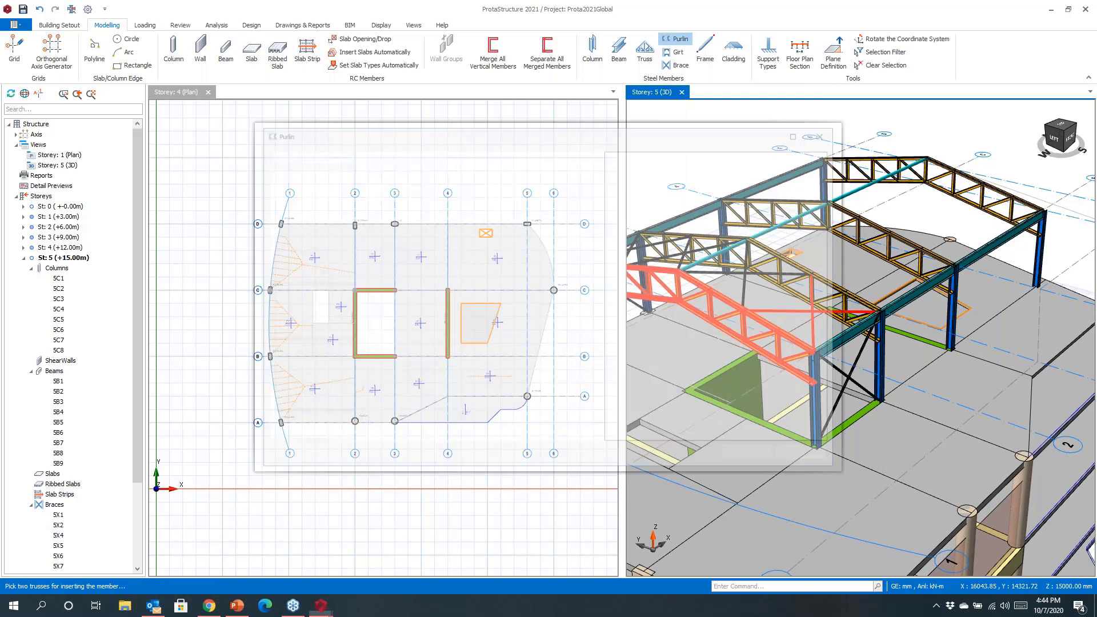
drag(709, 314, 736, 284)
scroll(734, 285, up, 6)
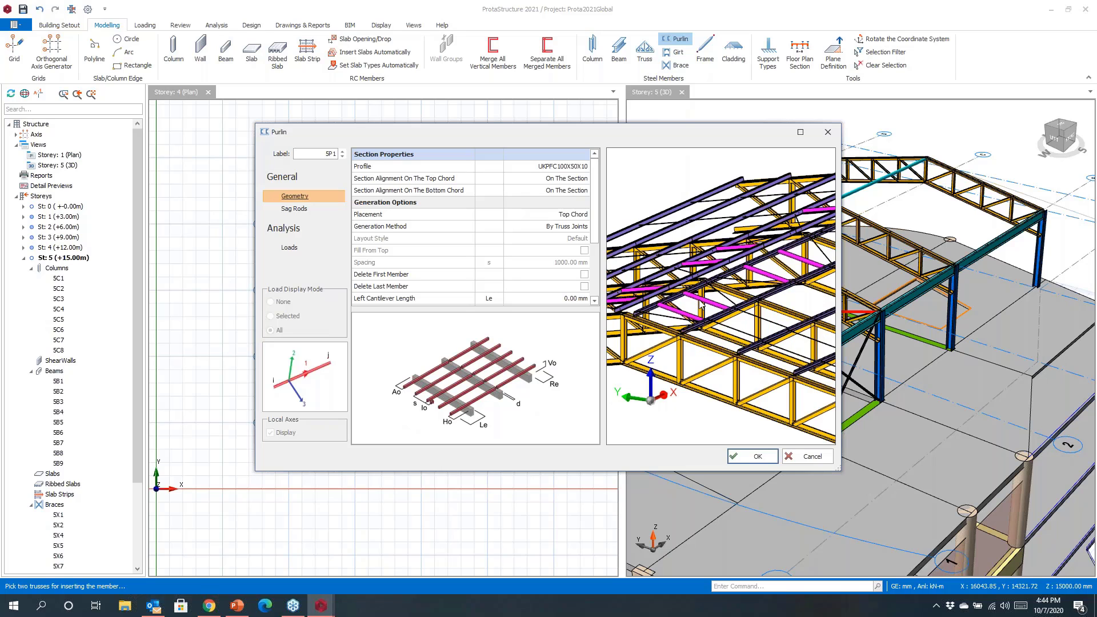
scroll(725, 306, down, 6)
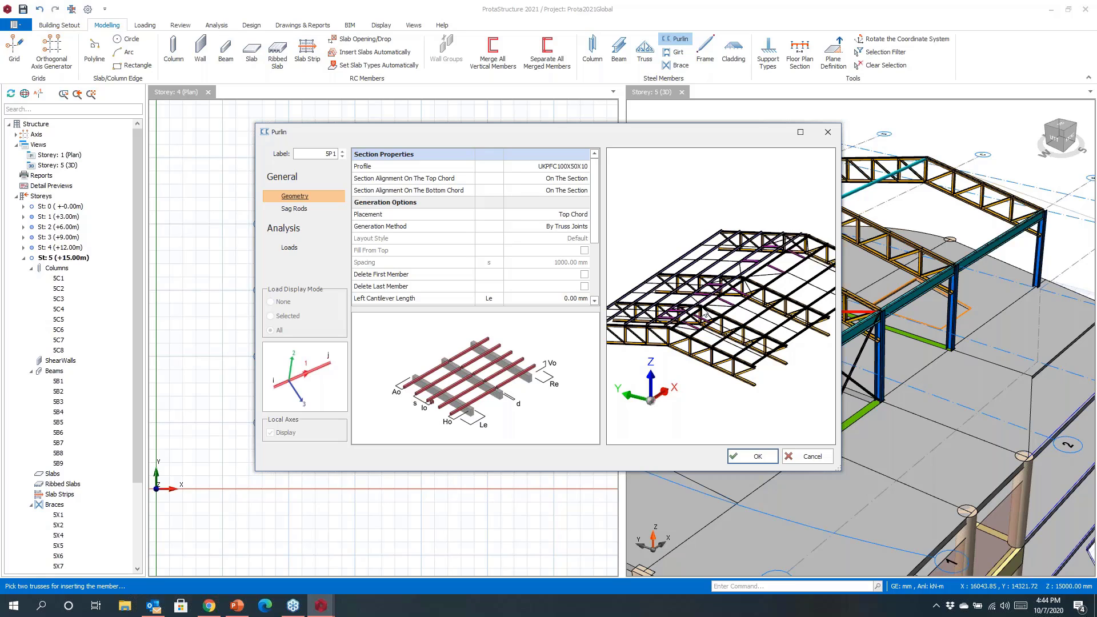
drag(714, 323, 713, 338)
scroll(713, 337, up, 5)
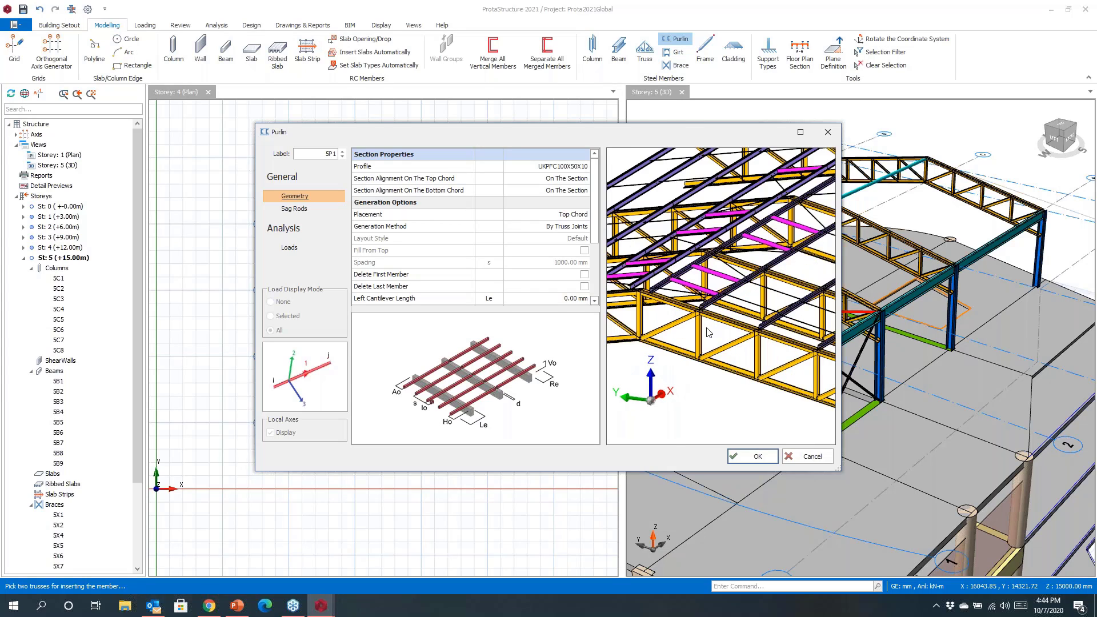
Step: Set the purlin profile to the channel section UKPFC150X75X18
click(556, 170)
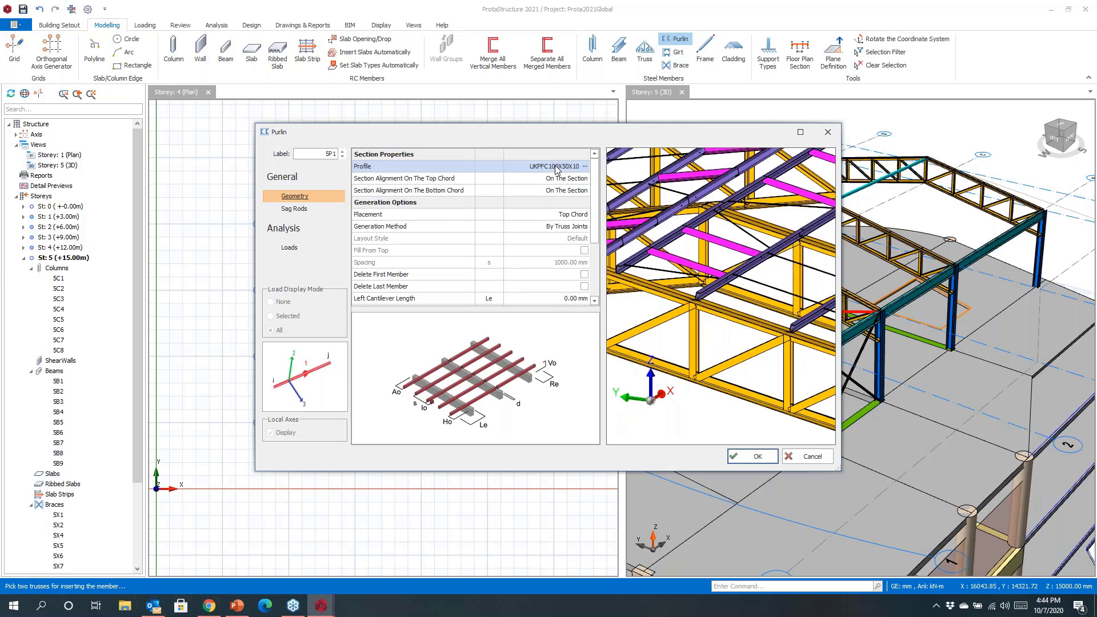
click(556, 170)
click(387, 396)
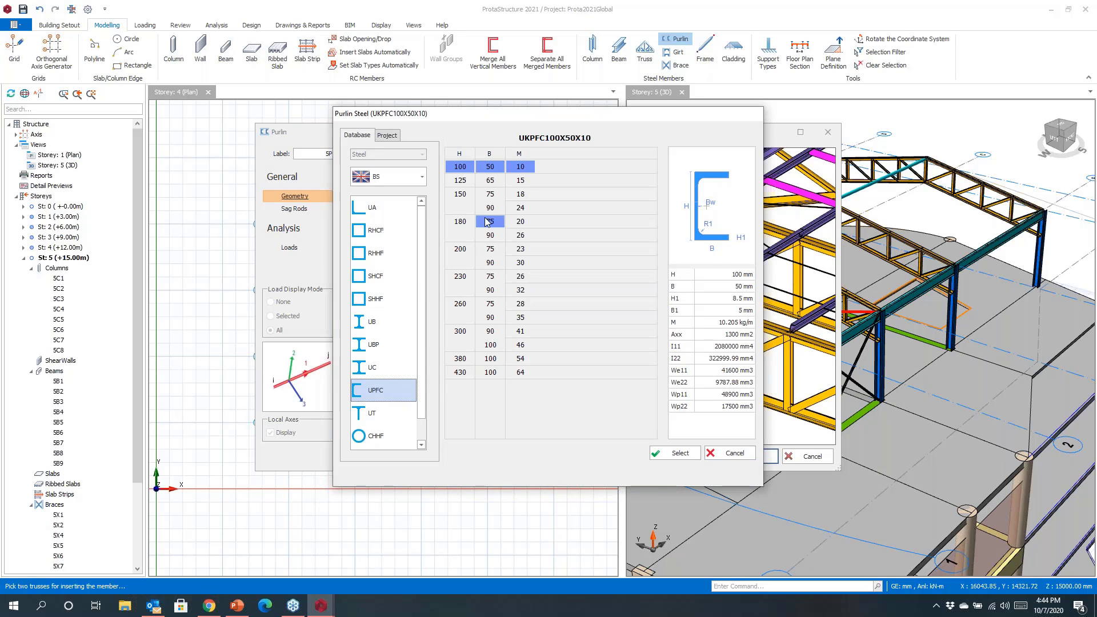
click(519, 195)
click(675, 453)
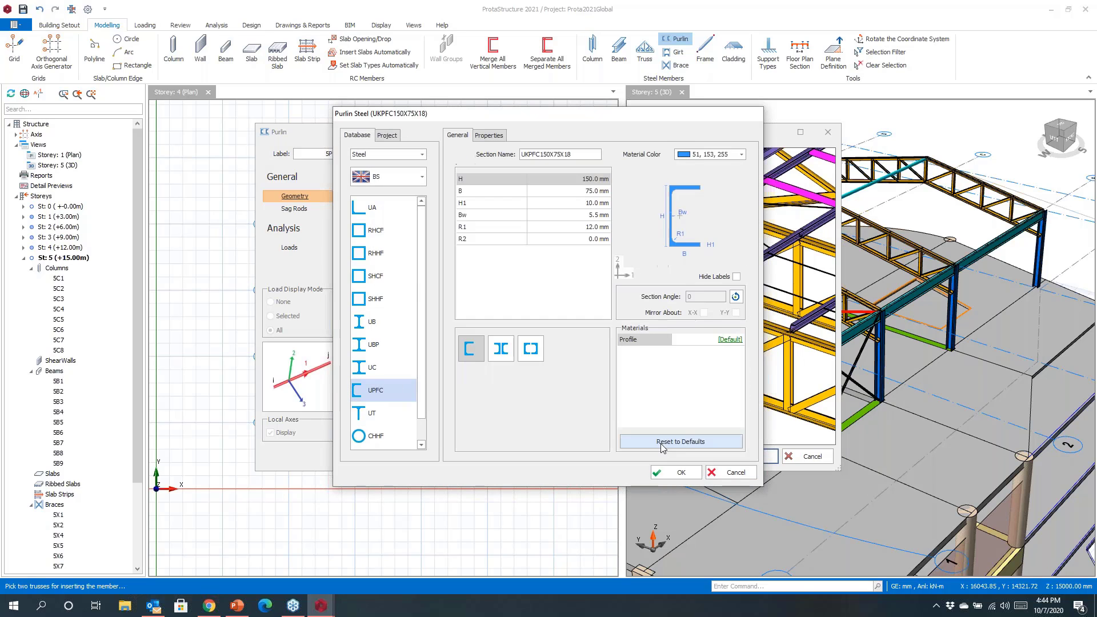
click(663, 472)
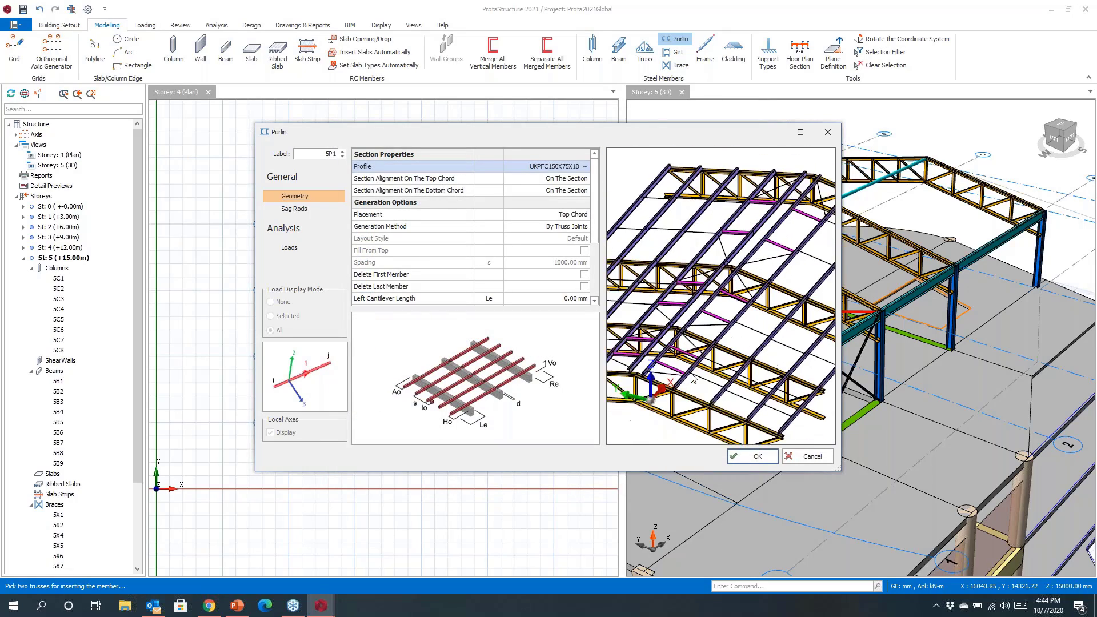
Step: Set the purlins' sag rod insertion method to None, check the loads and geometry settings, and insert the purlins across the roof trusses
click(299, 210)
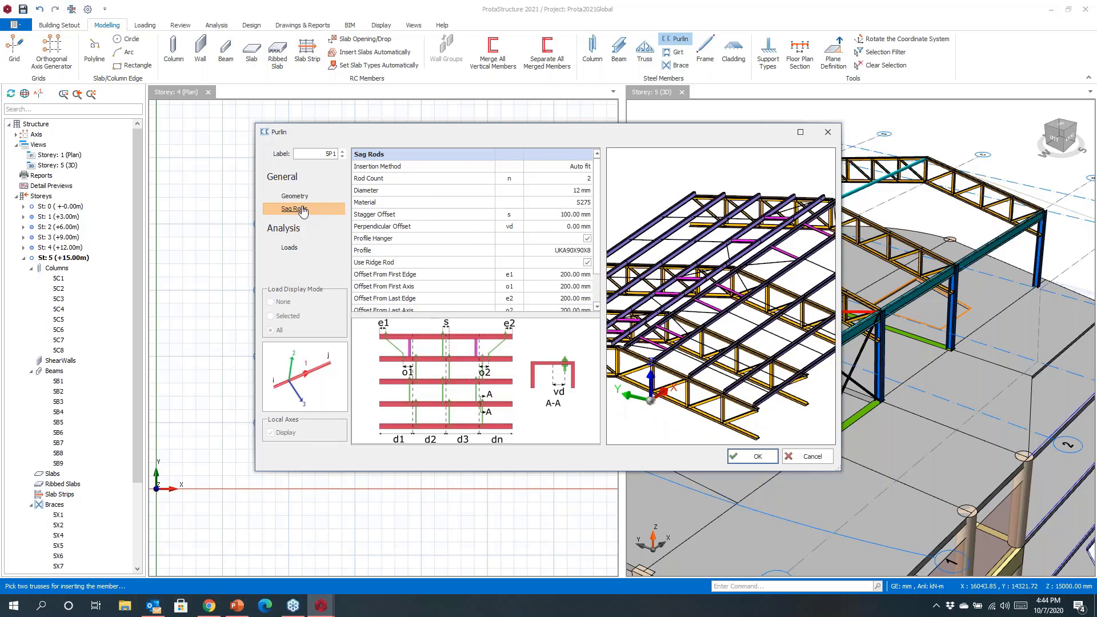
click(560, 167)
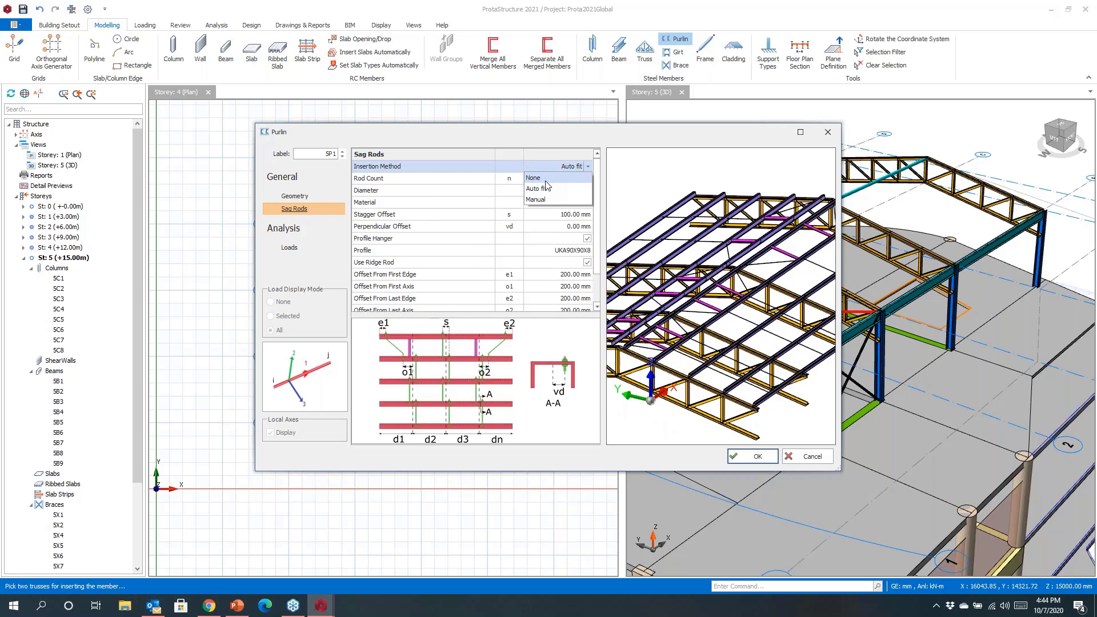
click(545, 181)
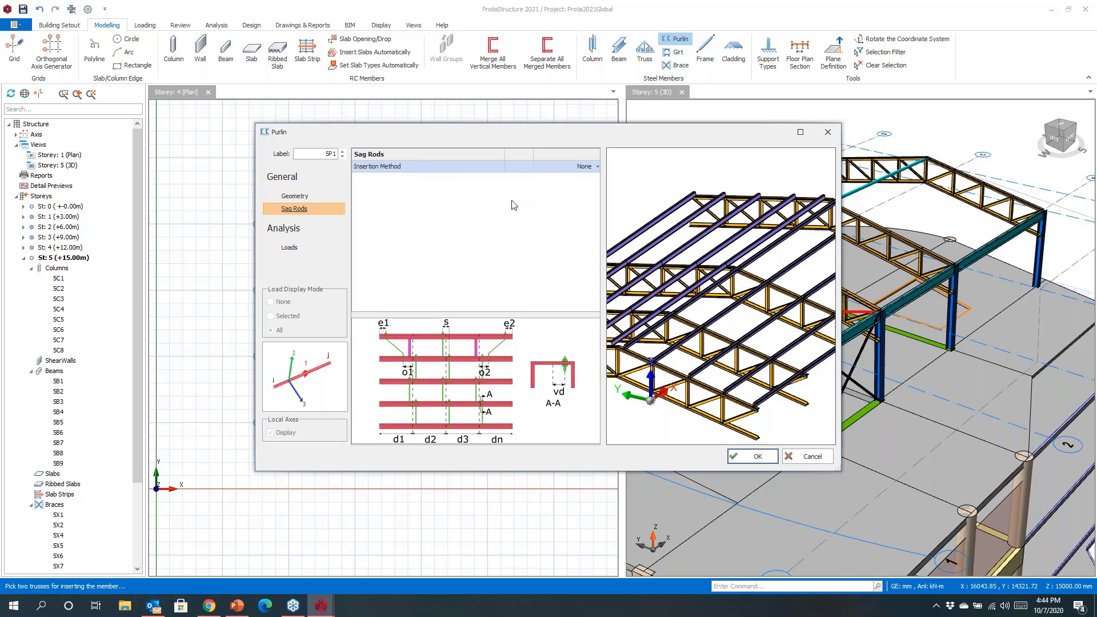
click(289, 249)
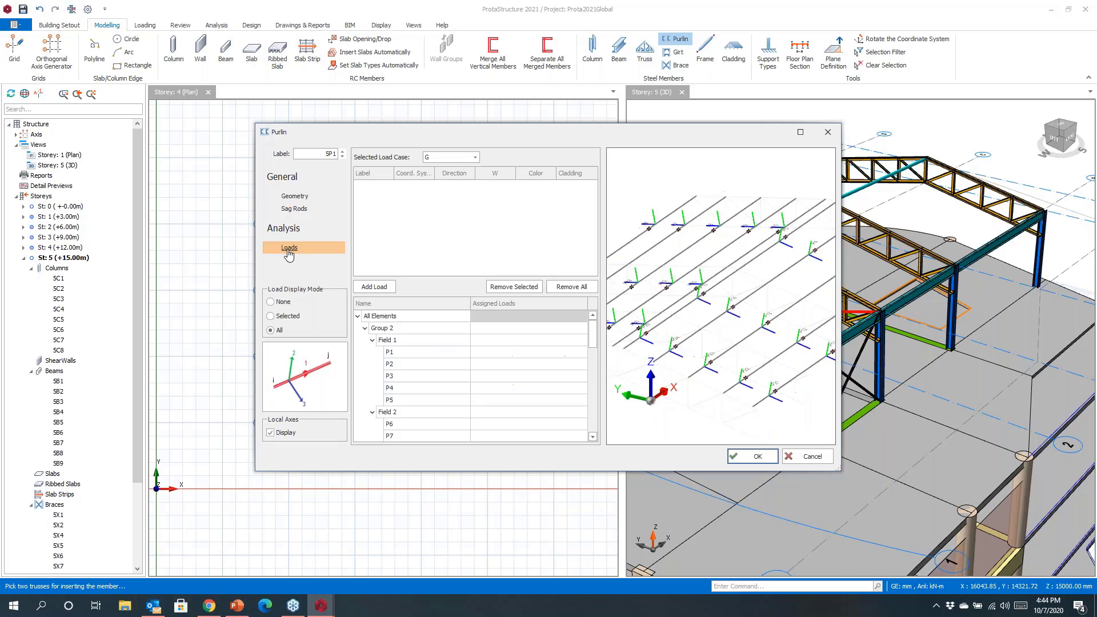
click(294, 198)
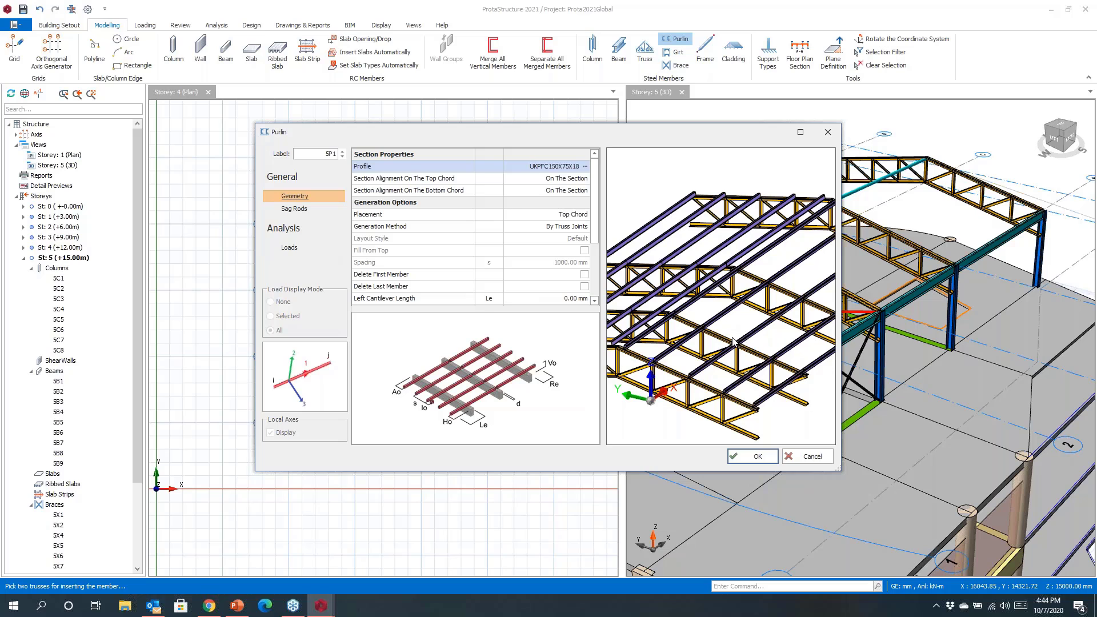
drag(733, 341, 698, 362)
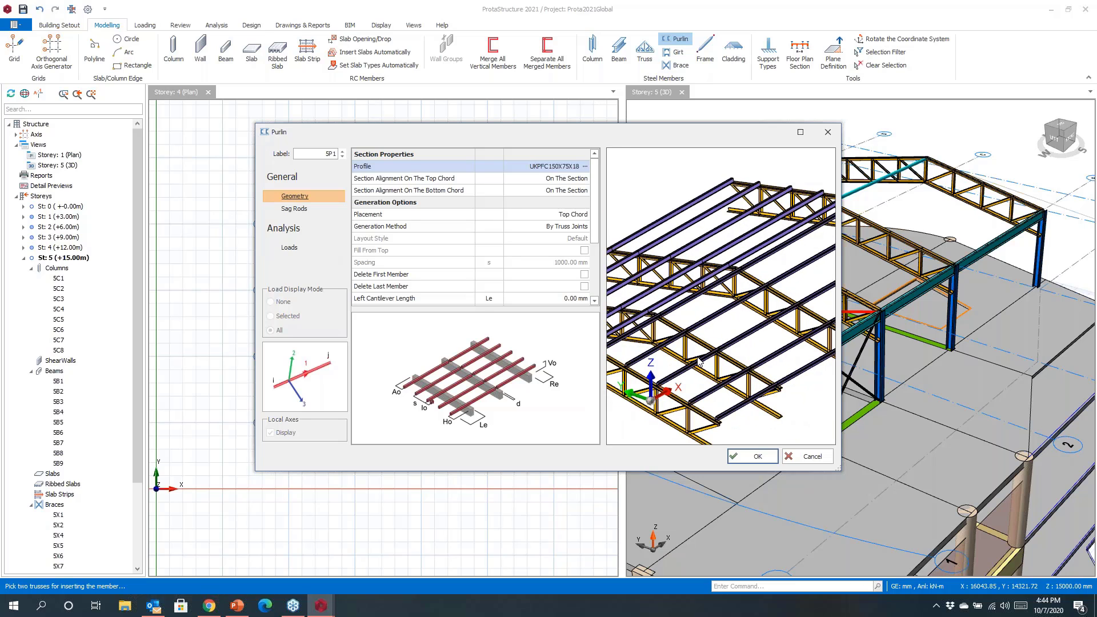
click(747, 454)
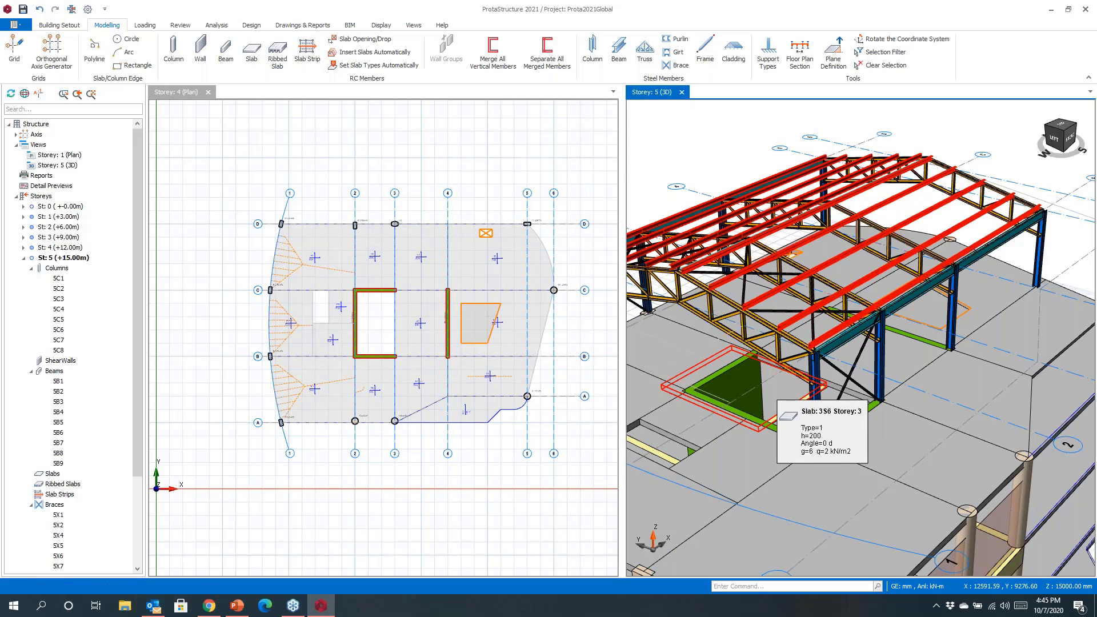
Step: Start girts along one side row of steel columns below the eaves beam, and set the girt spacing to 650 mm
drag(777, 400, 943, 331)
middle_drag(943, 337, 1014, 303)
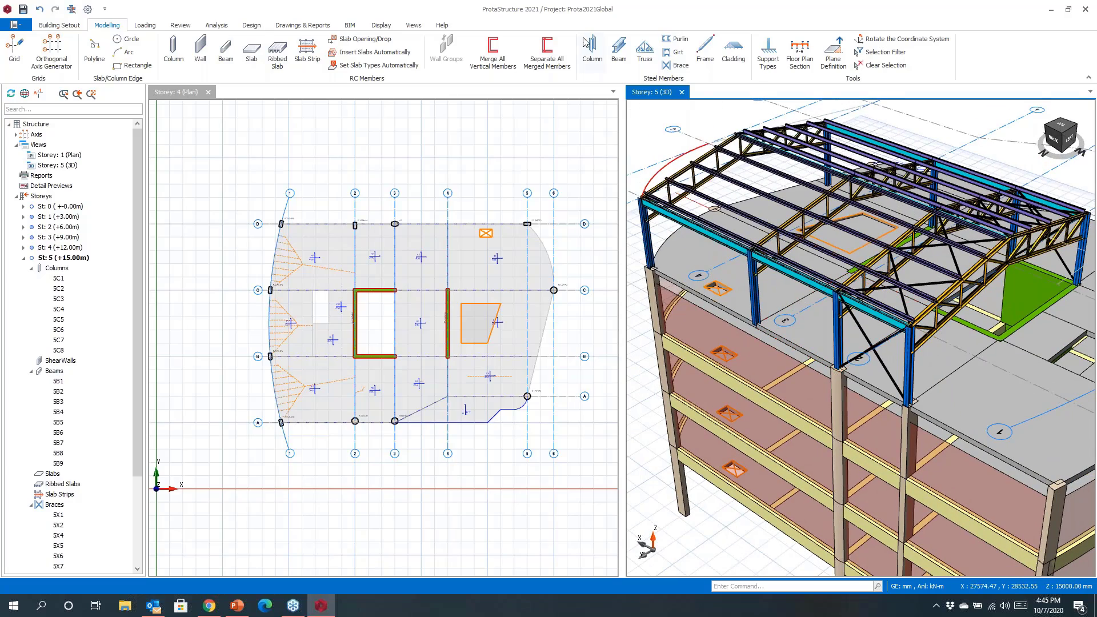
click(671, 52)
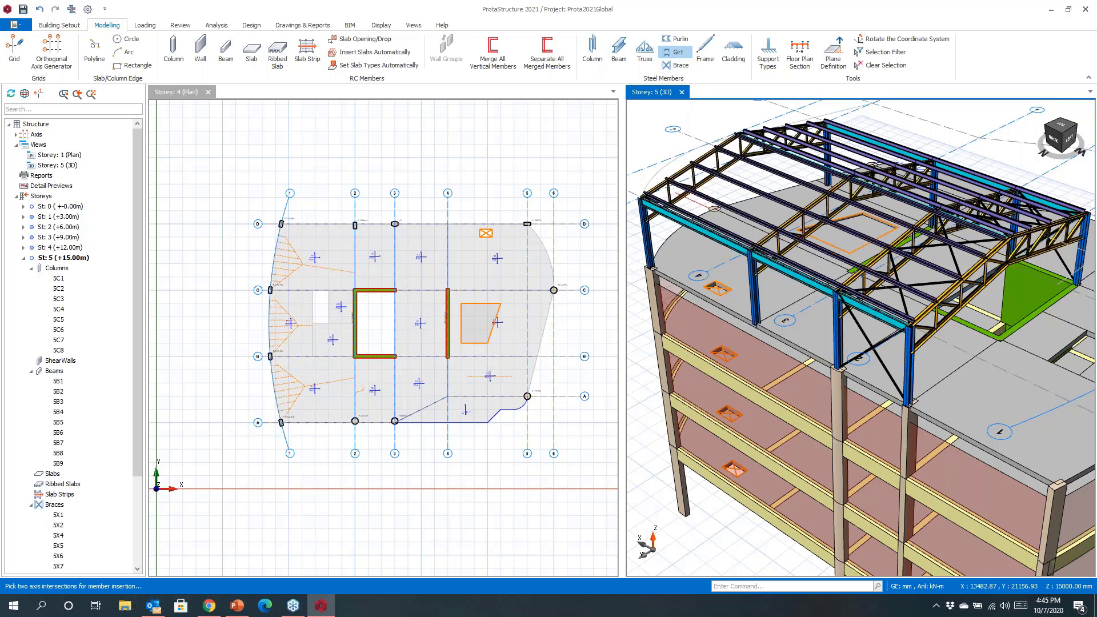
click(911, 363)
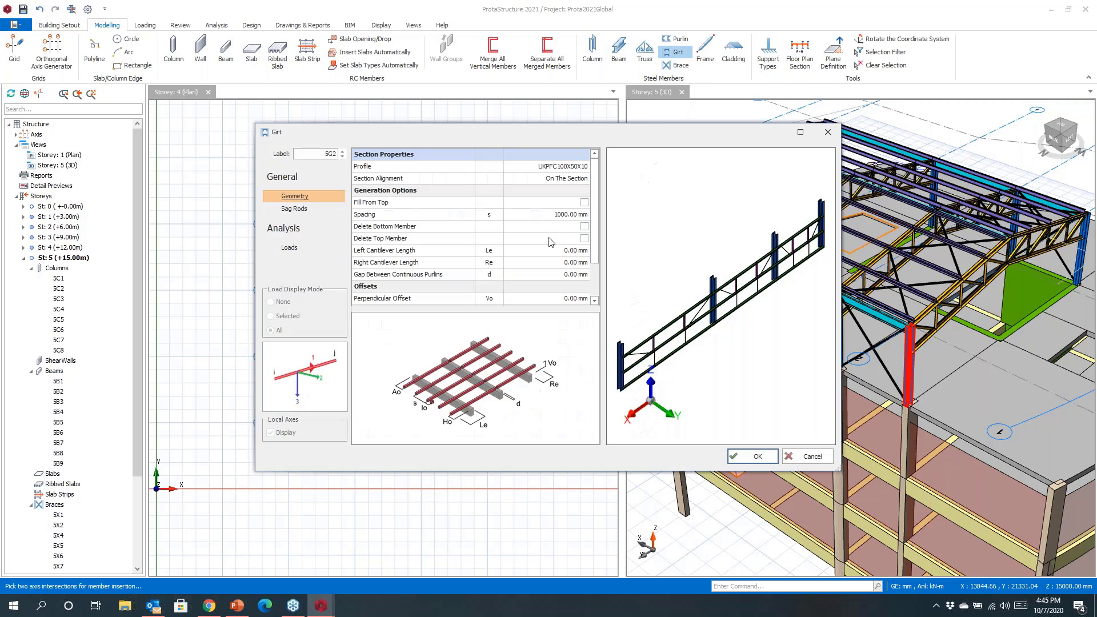
double_click(553, 216)
text(65)
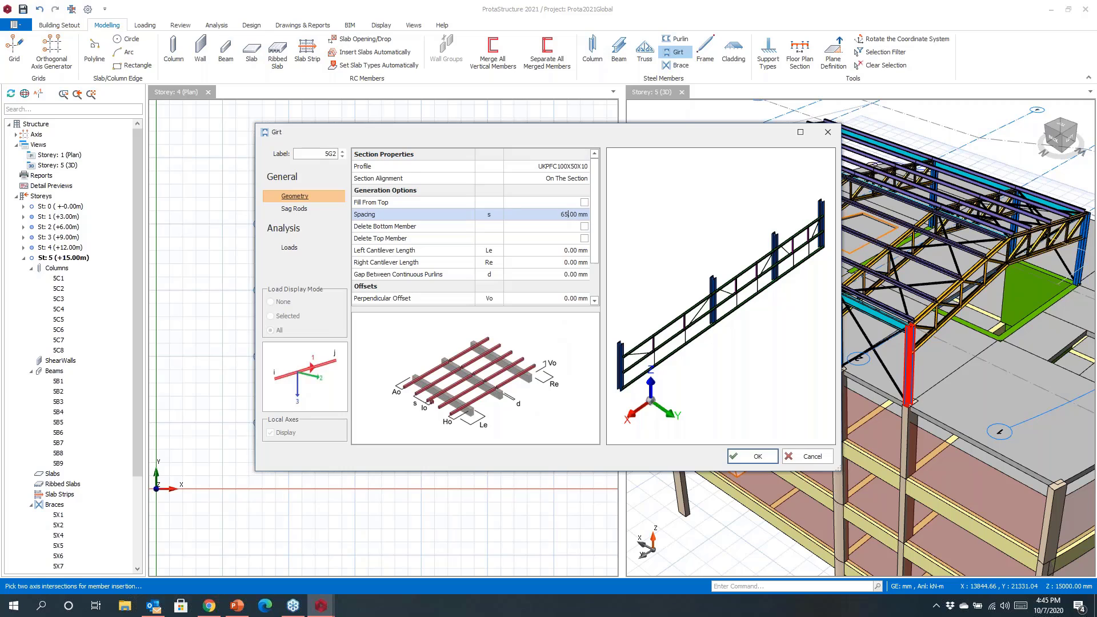
Step: Set the girts' sag rod insertion method to None and insert the girts between the side columns
click(306, 210)
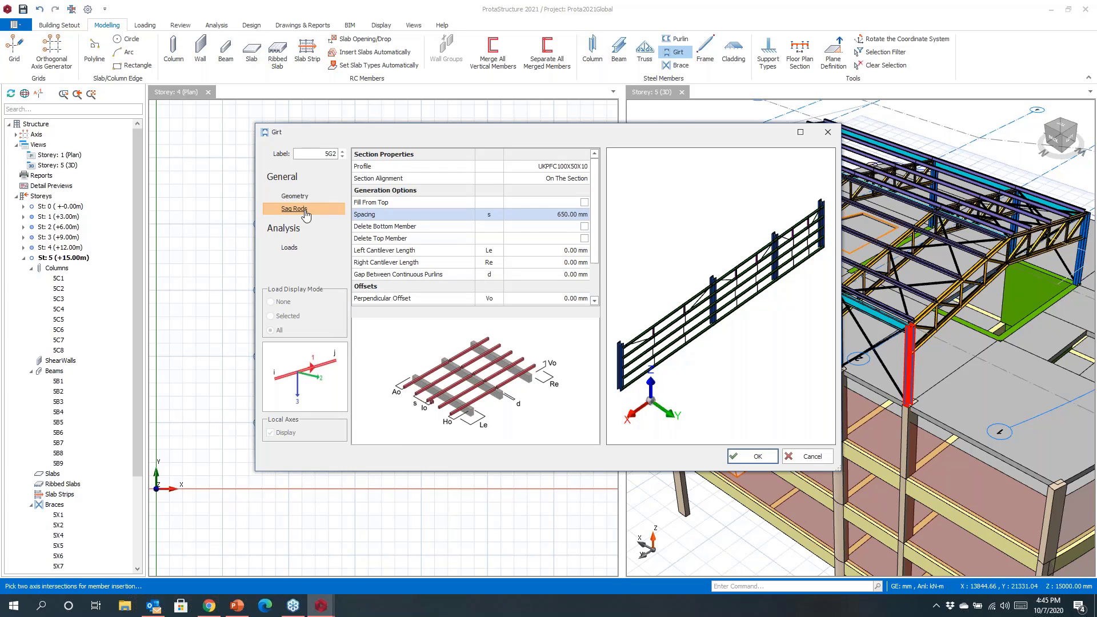
click(564, 169)
click(532, 177)
drag(709, 316, 761, 325)
click(745, 458)
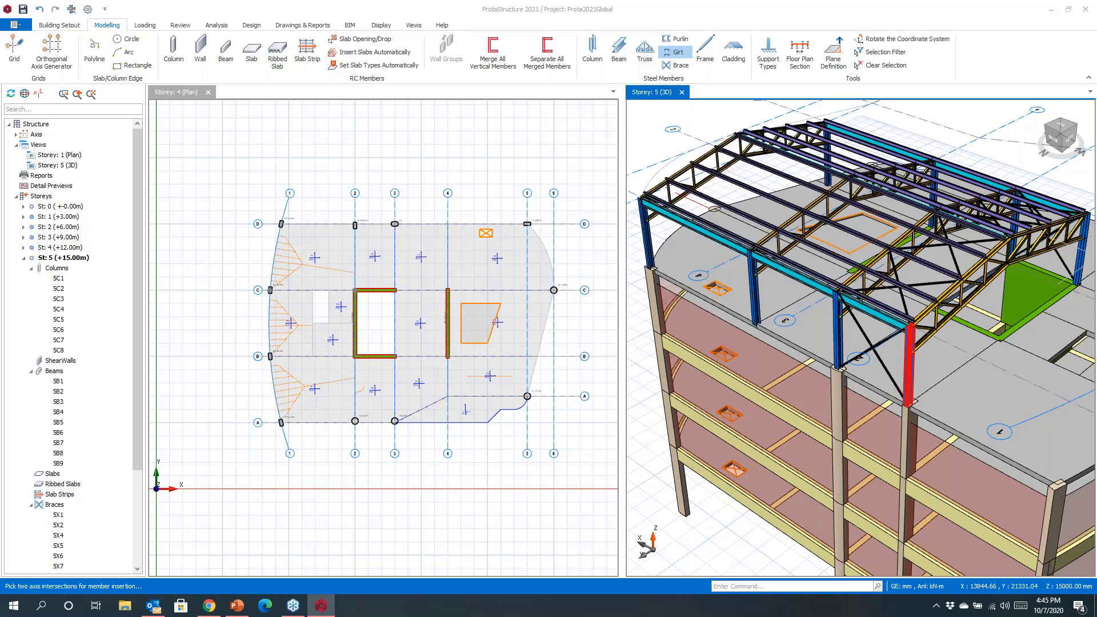
Step: Insert matching girts along the steel columns on the opposite side of the roof structure
middle_drag(858, 343, 880, 405)
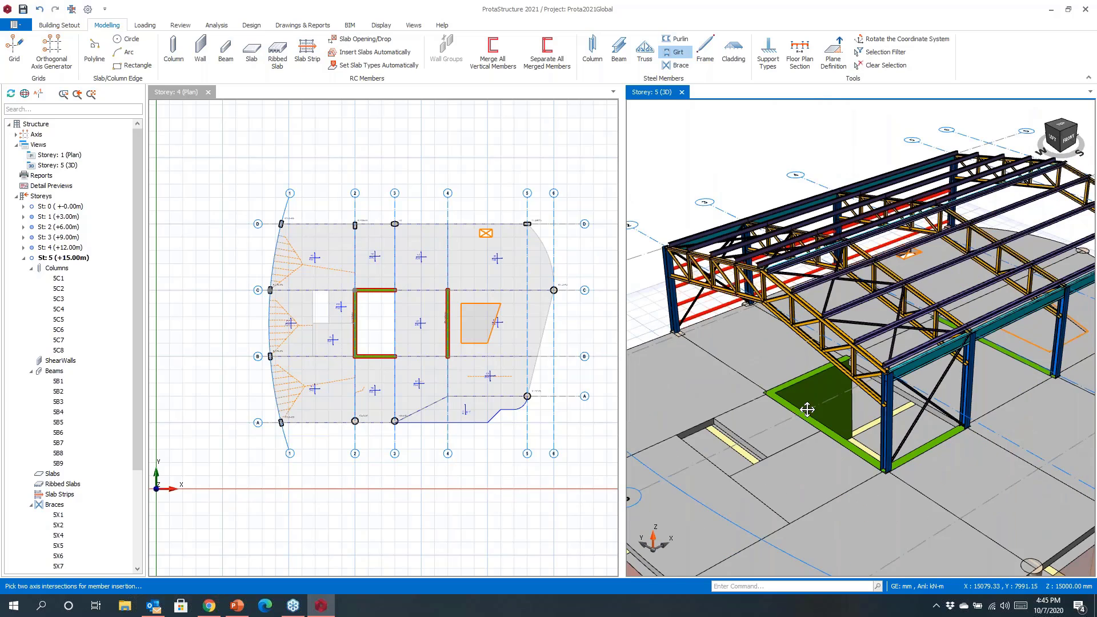
middle_drag(807, 410, 709, 413)
click(991, 311)
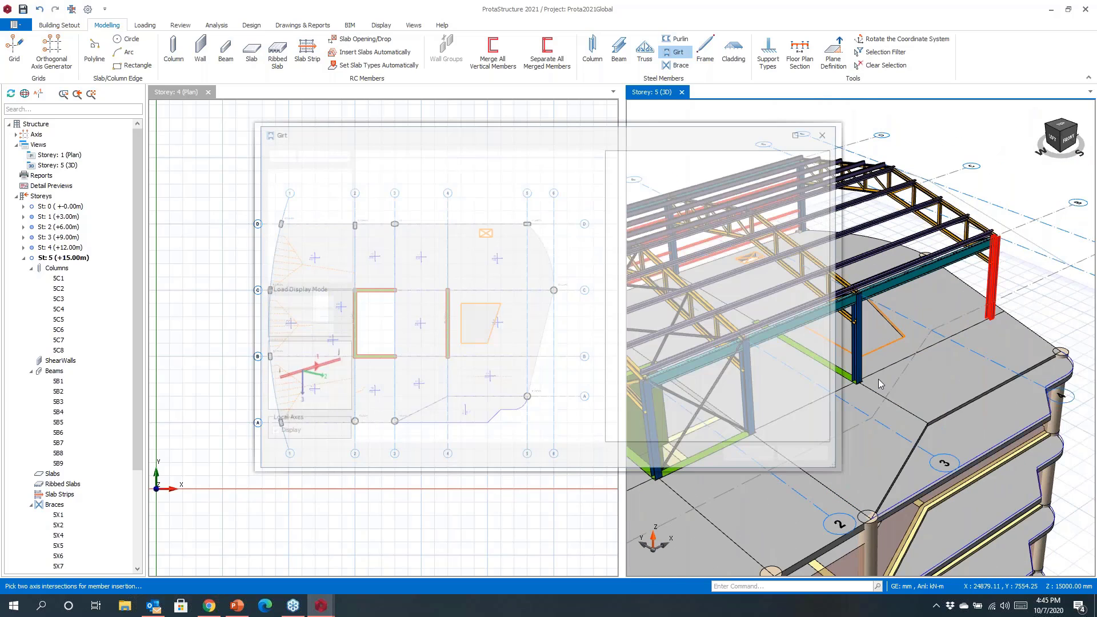
click(752, 454)
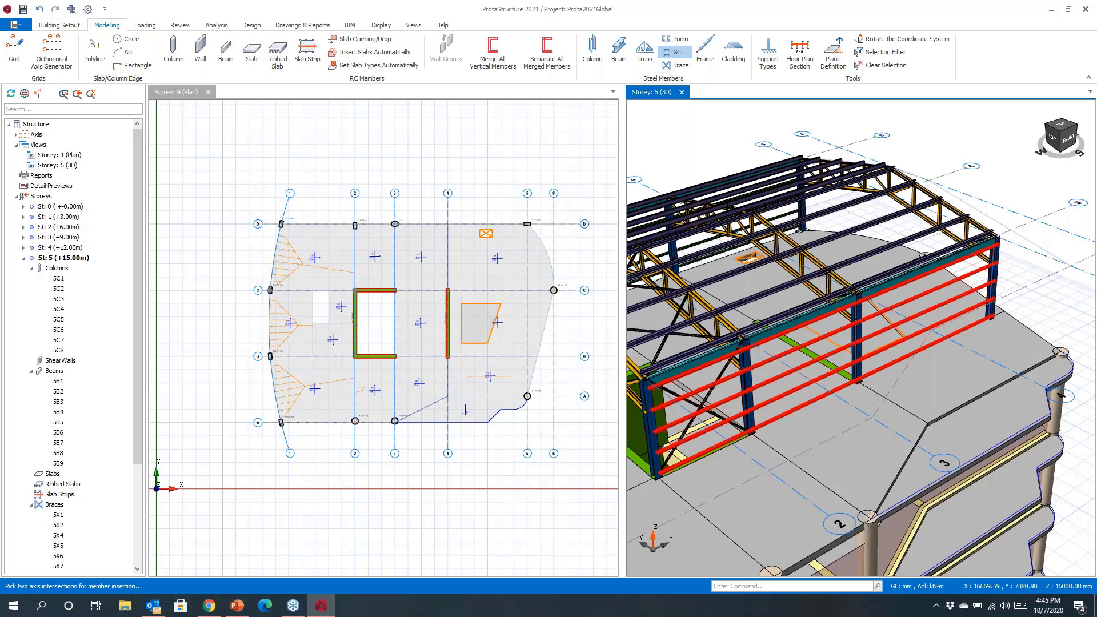
Step: Start a frame member at the truss corner and set its section to the circular hollow profile CHHF76.1X4
middle_drag(857, 343, 903, 345)
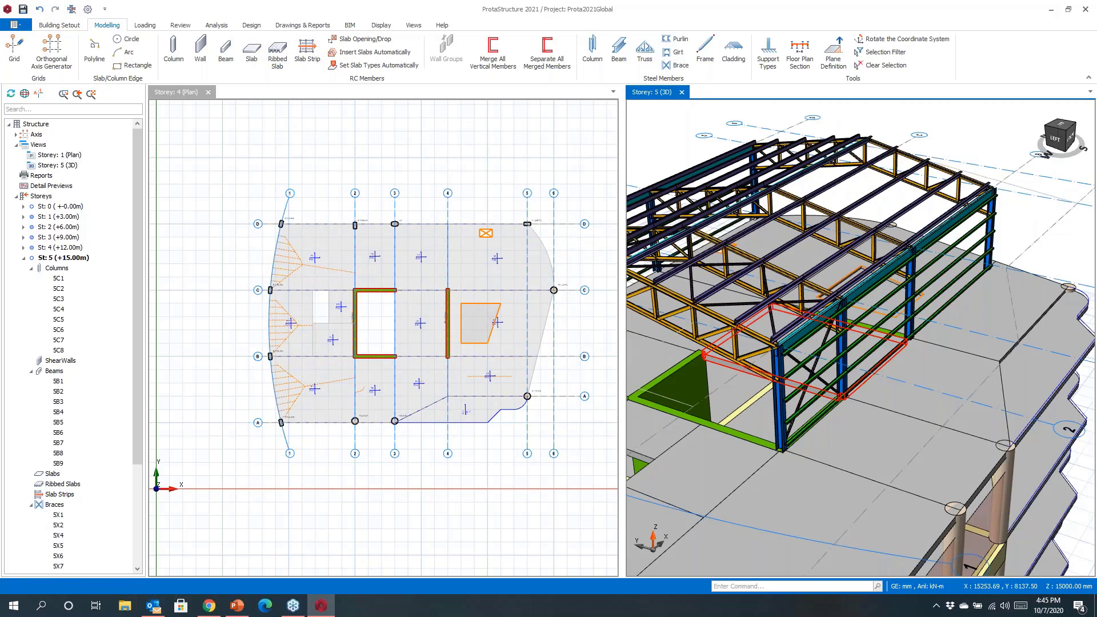
scroll(721, 422, up, 5)
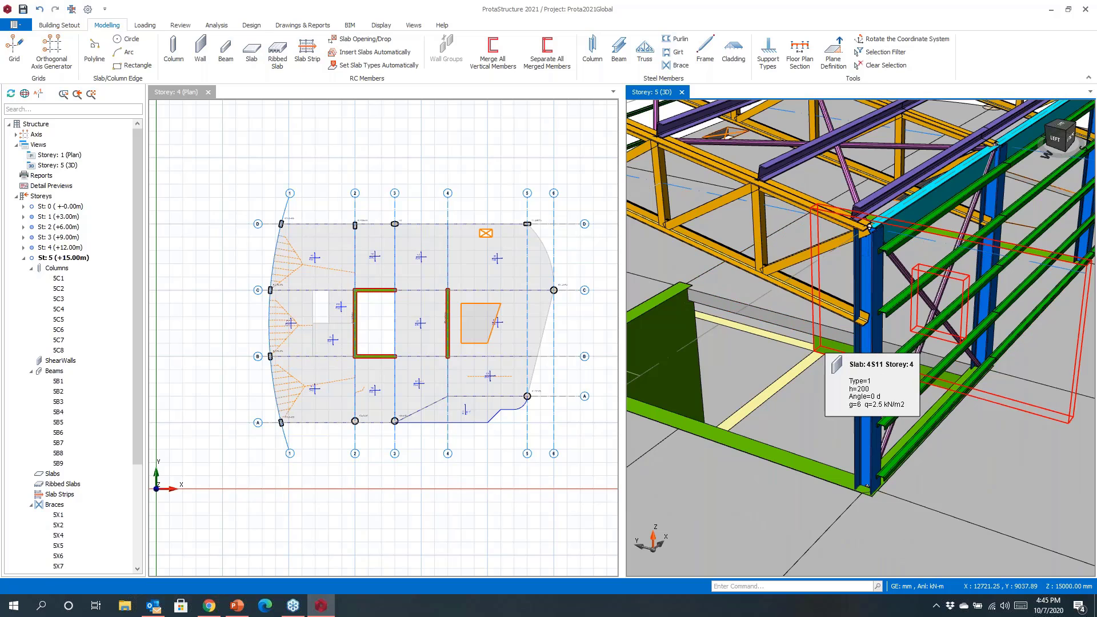
click(701, 53)
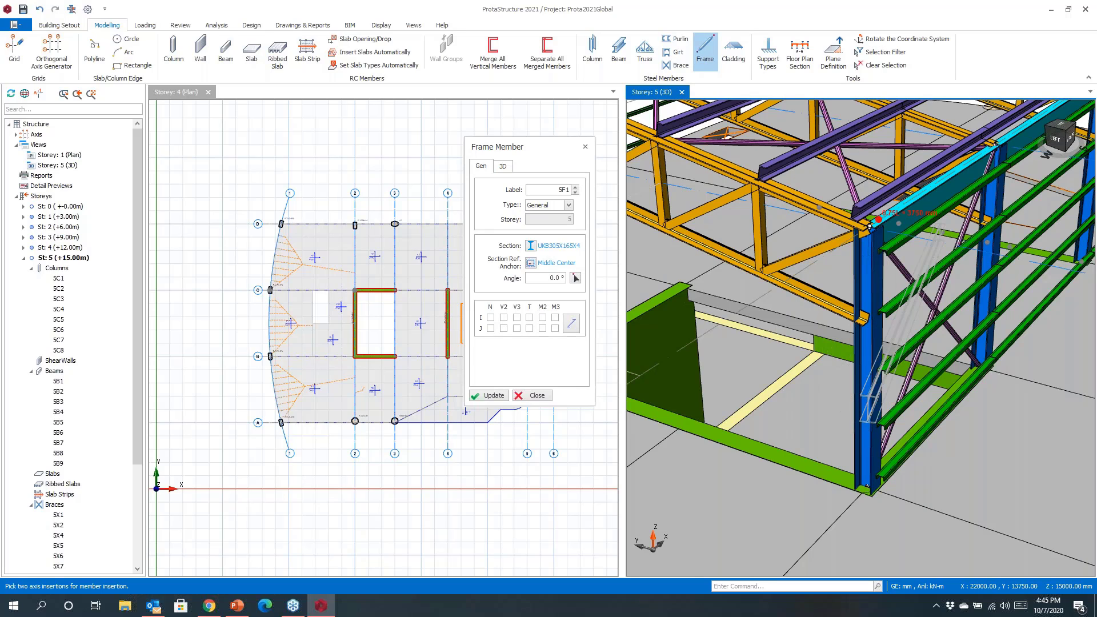
click(528, 247)
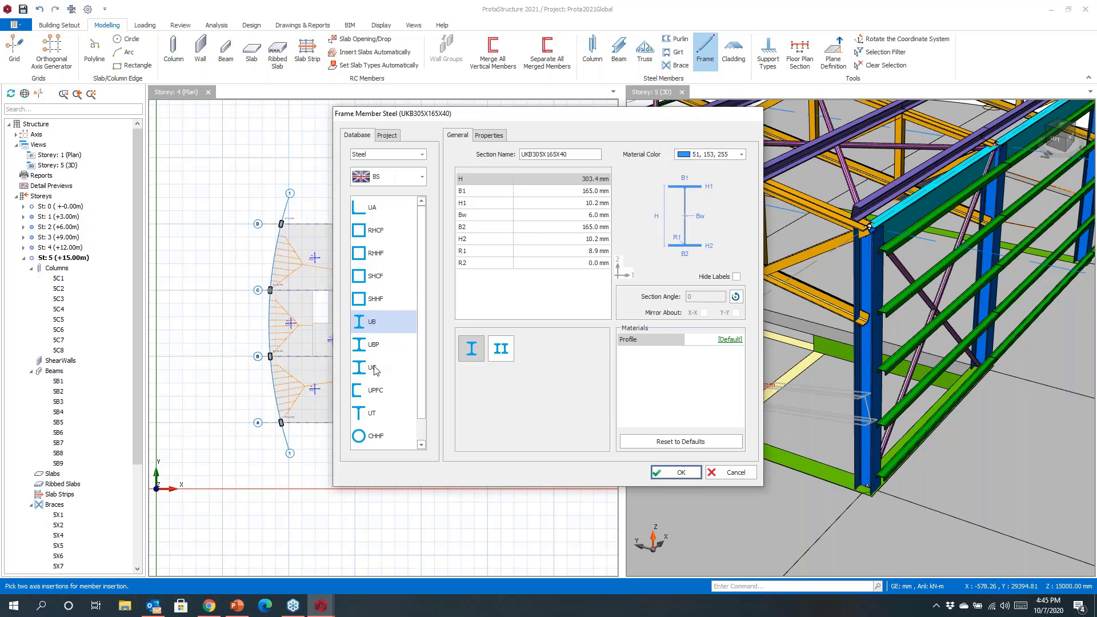
click(370, 436)
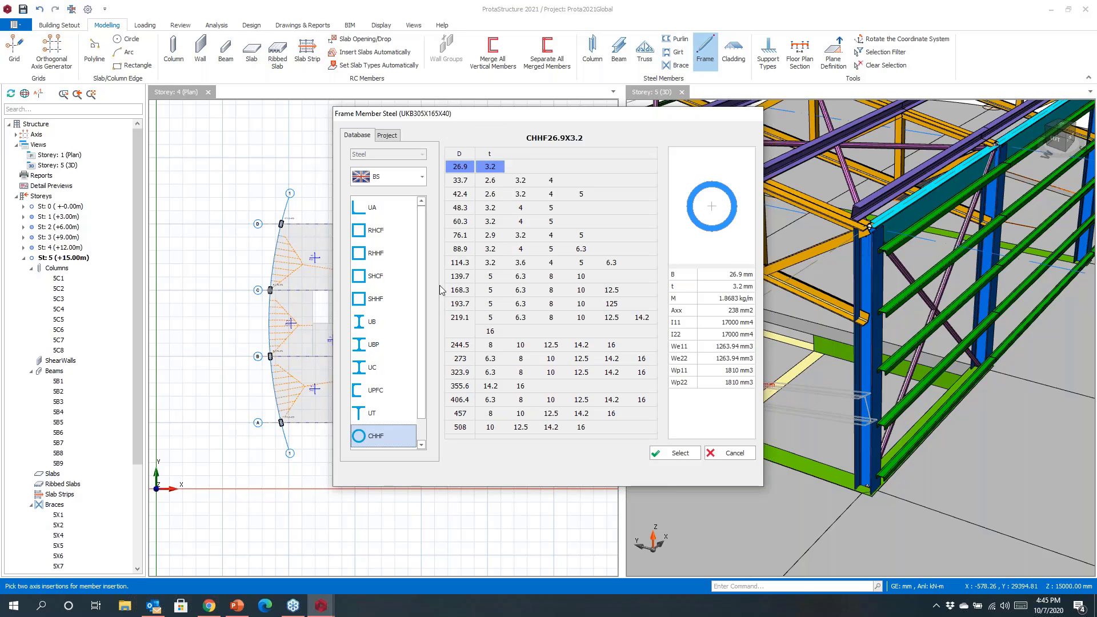
click(549, 236)
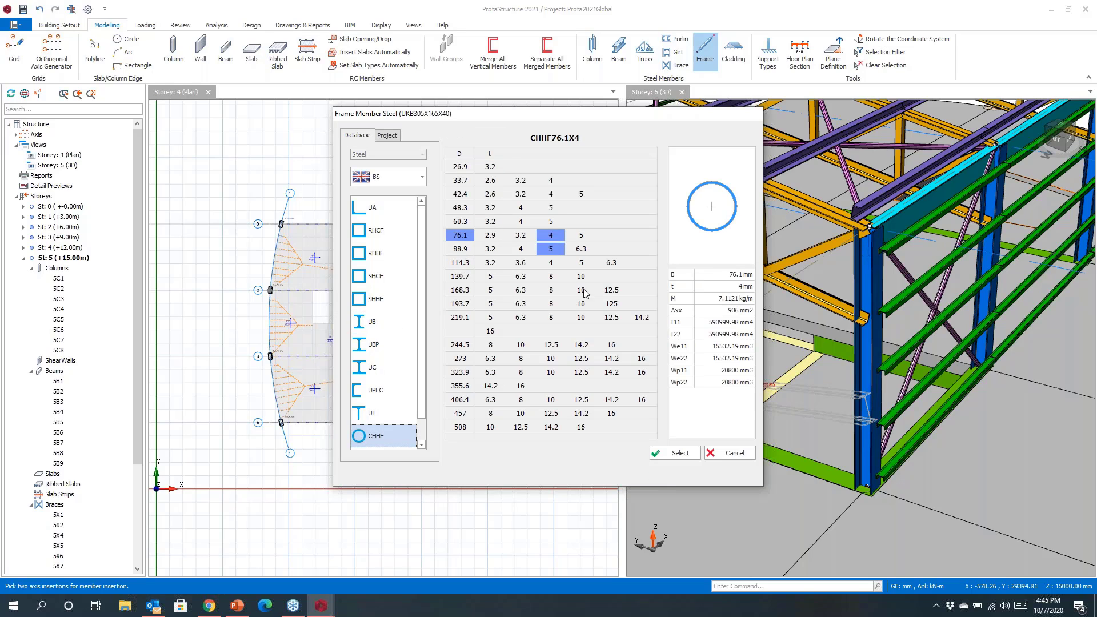
click(675, 453)
click(675, 472)
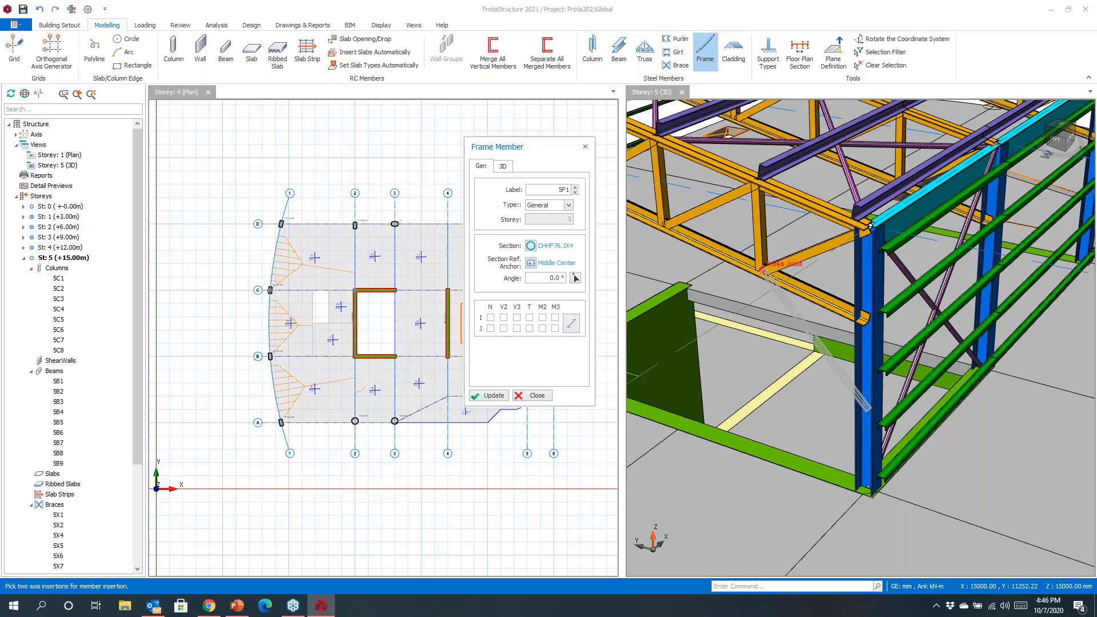
Step: Insert a diagonal frame member between the corner column and the truss's bottom chord joint
click(752, 271)
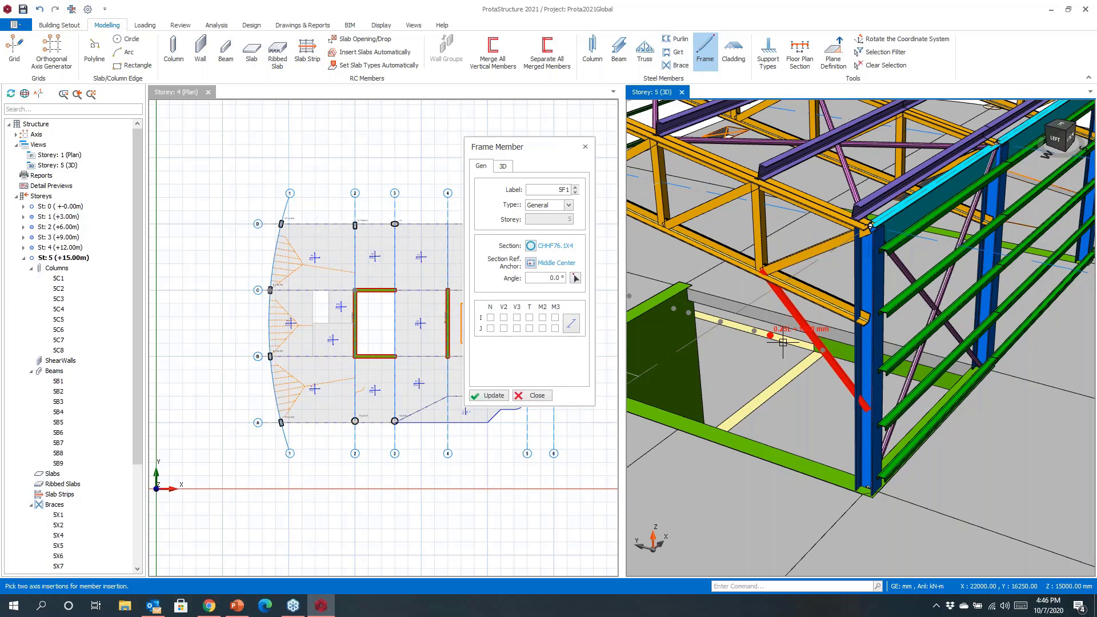
mouse_move(795, 378)
middle_down()
mouse_move(780, 351)
mouse_move(785, 367)
middle_up()
scroll(800, 344, up, 3)
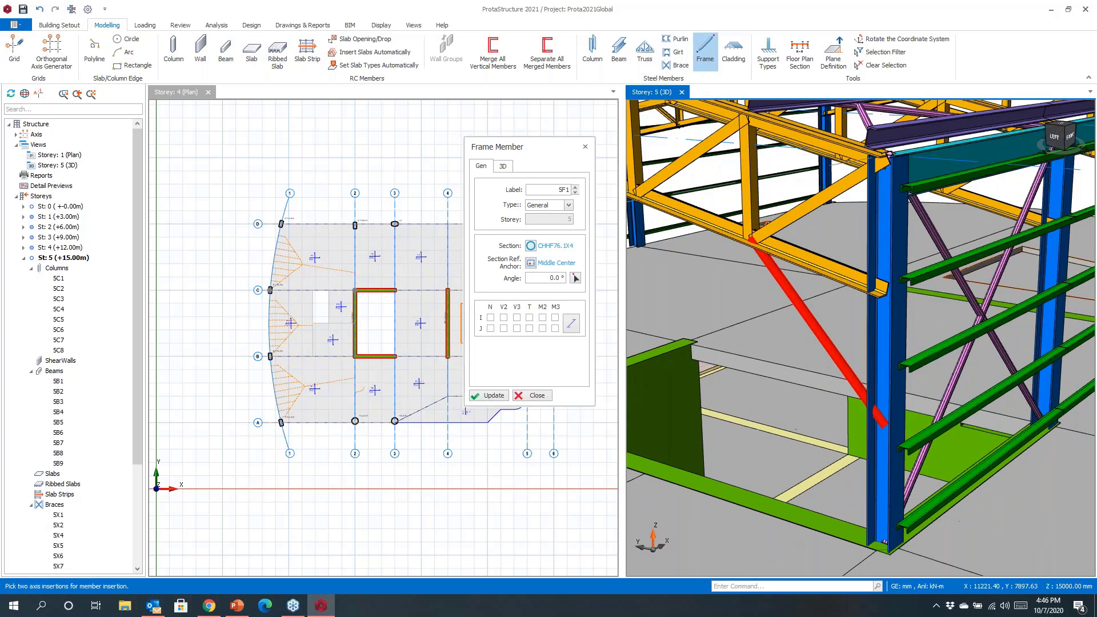
Step: Try the end release options of the diagonal frame member, starting with M3 at ends I and J, and clear them again
click(555, 318)
click(555, 329)
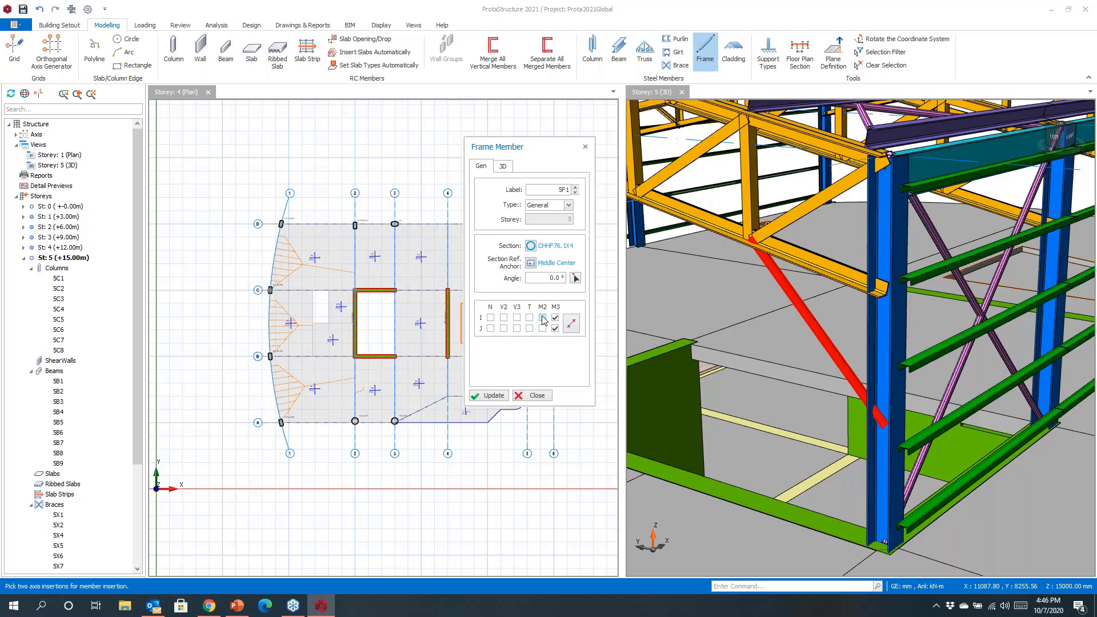
click(530, 319)
click(504, 318)
click(517, 317)
click(516, 317)
click(503, 318)
click(490, 318)
click(529, 317)
click(529, 329)
click(543, 329)
click(542, 317)
click(556, 318)
click(555, 328)
Step: Review the available frame member types, keep General, and close the frame member settings
click(568, 205)
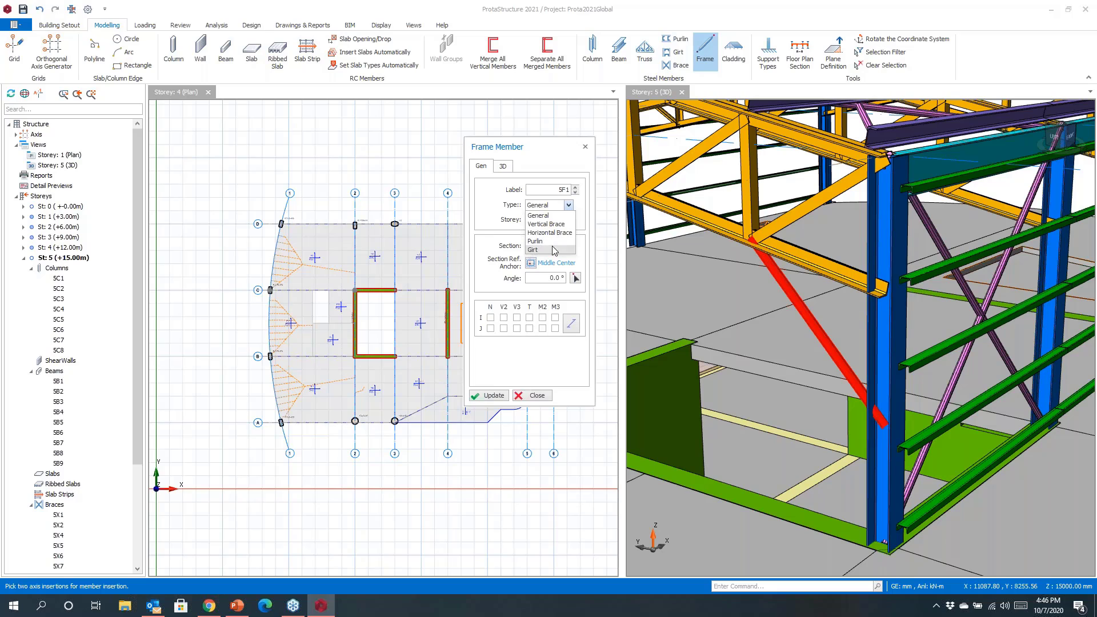
click(568, 206)
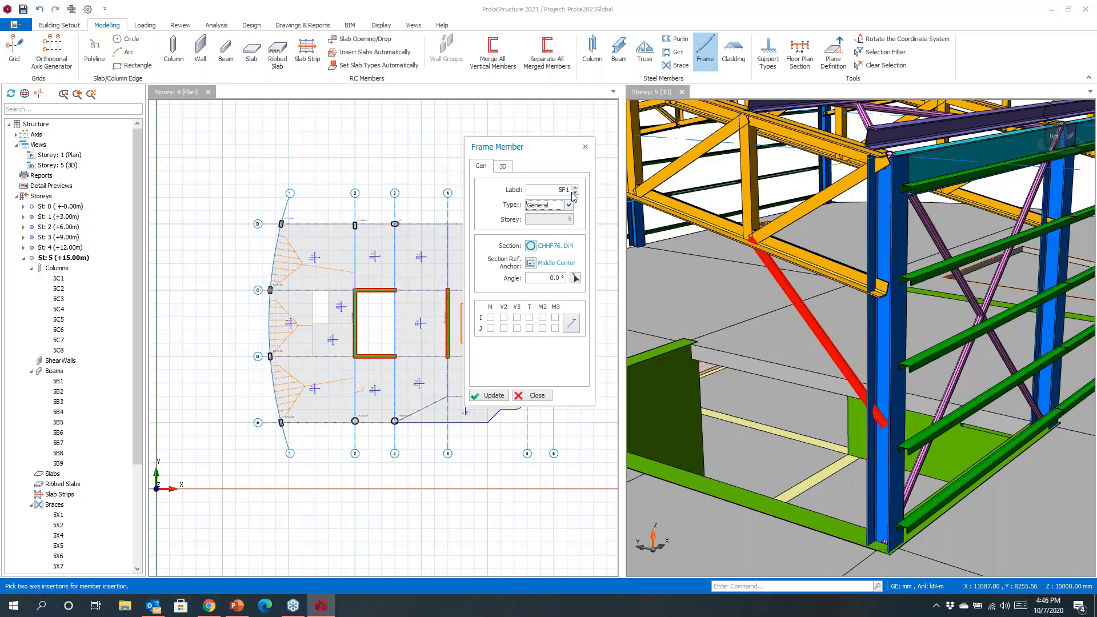
click(585, 147)
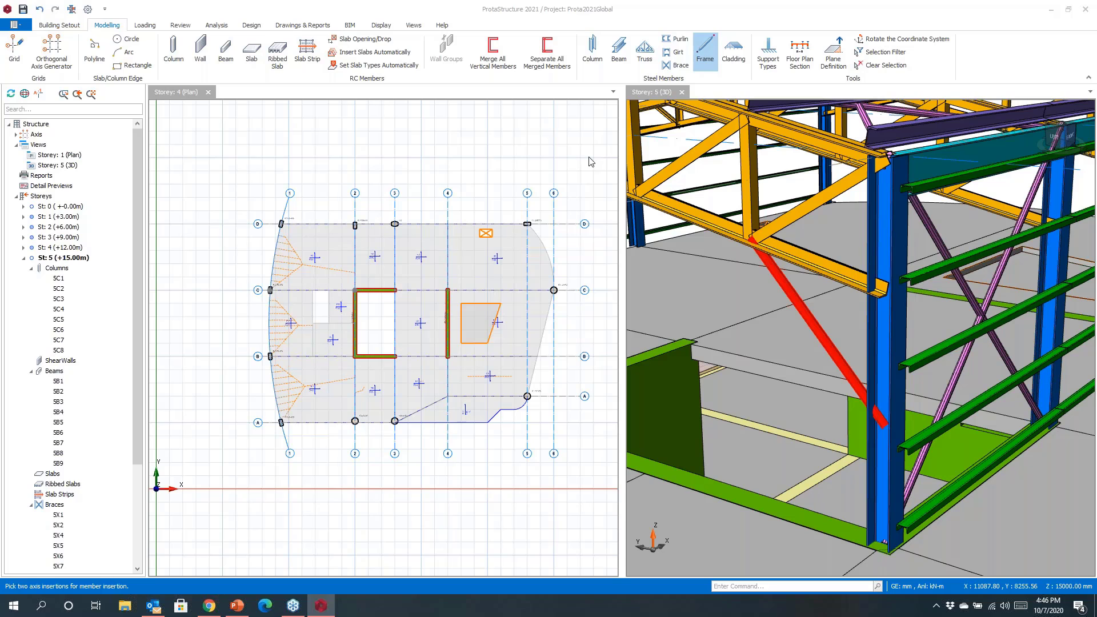
Step: Delete the diagonal frame member between the corner column and the truss
middle_drag(870, 338, 861, 292)
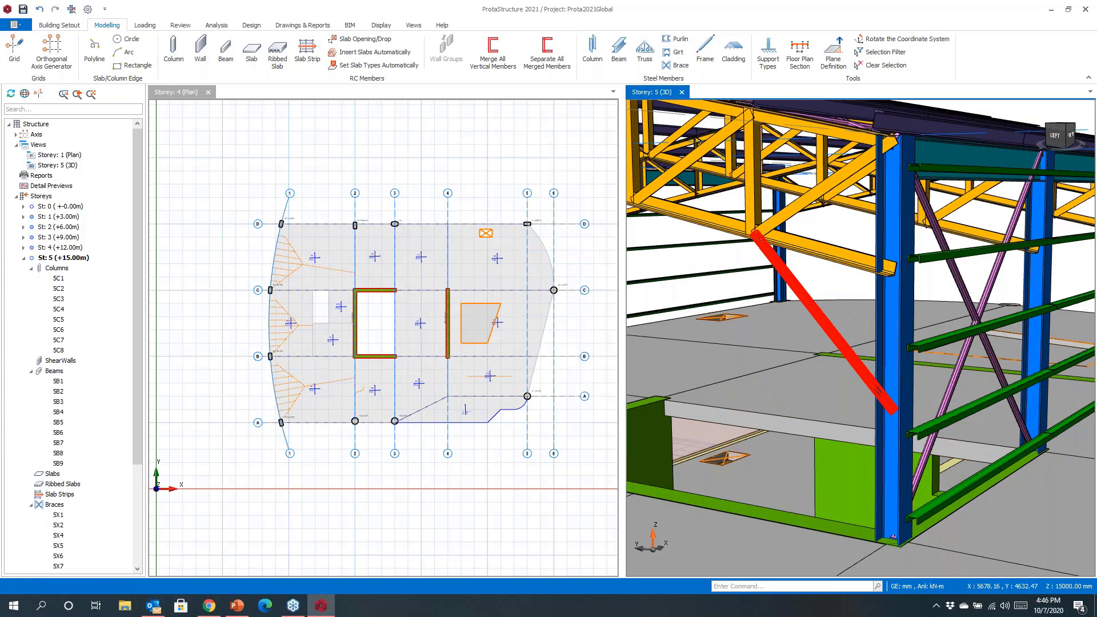
click(800, 291)
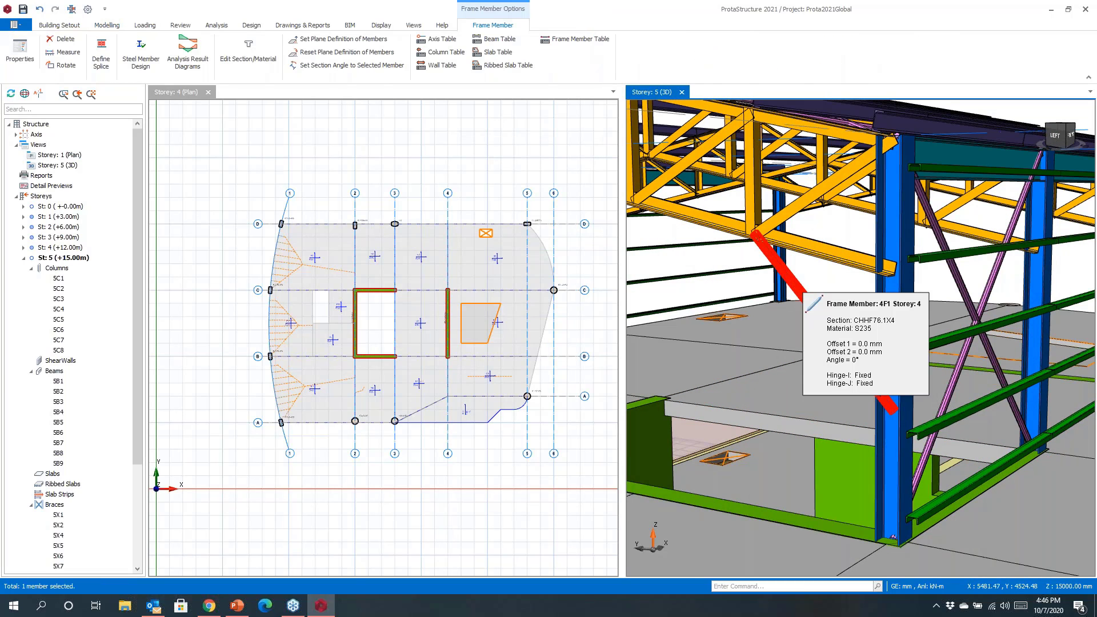
key(Delete)
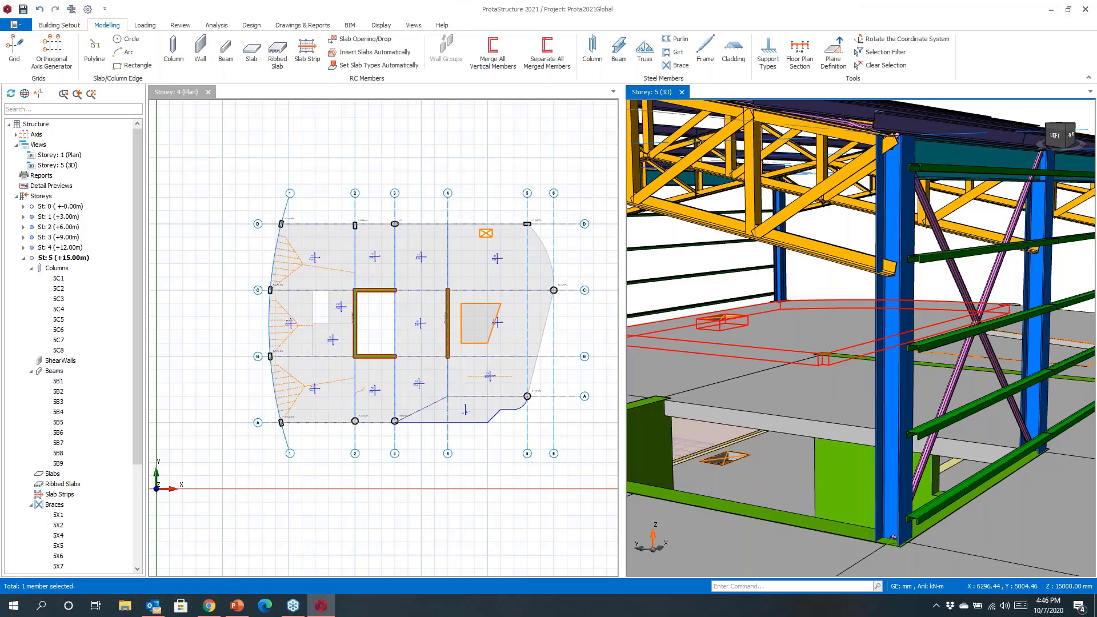
scroll(781, 325, down, 3)
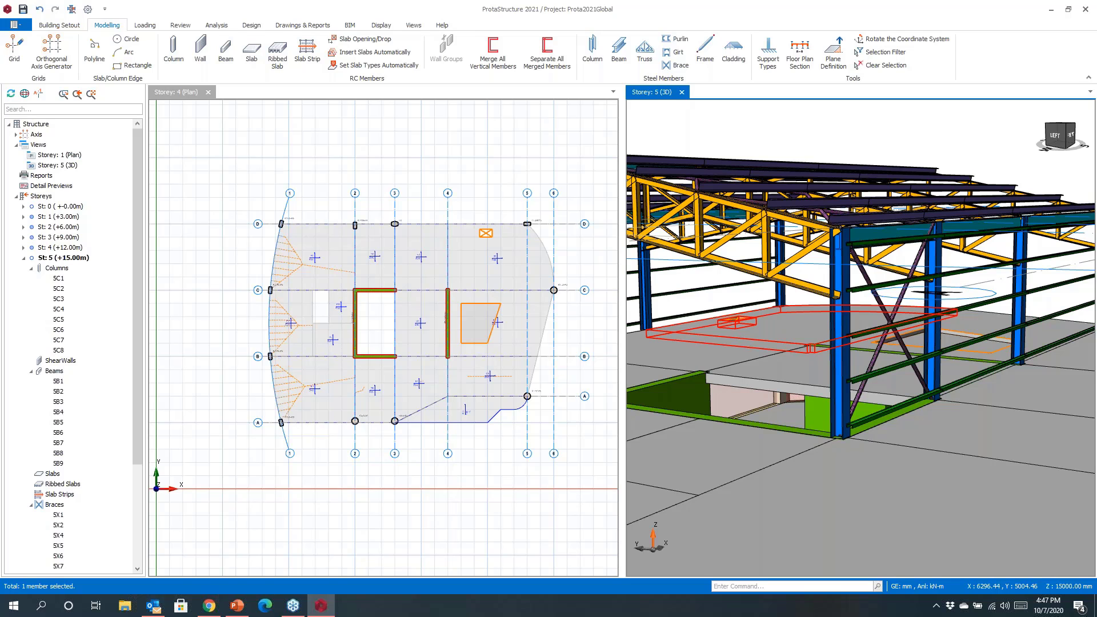
scroll(823, 411, down, 5)
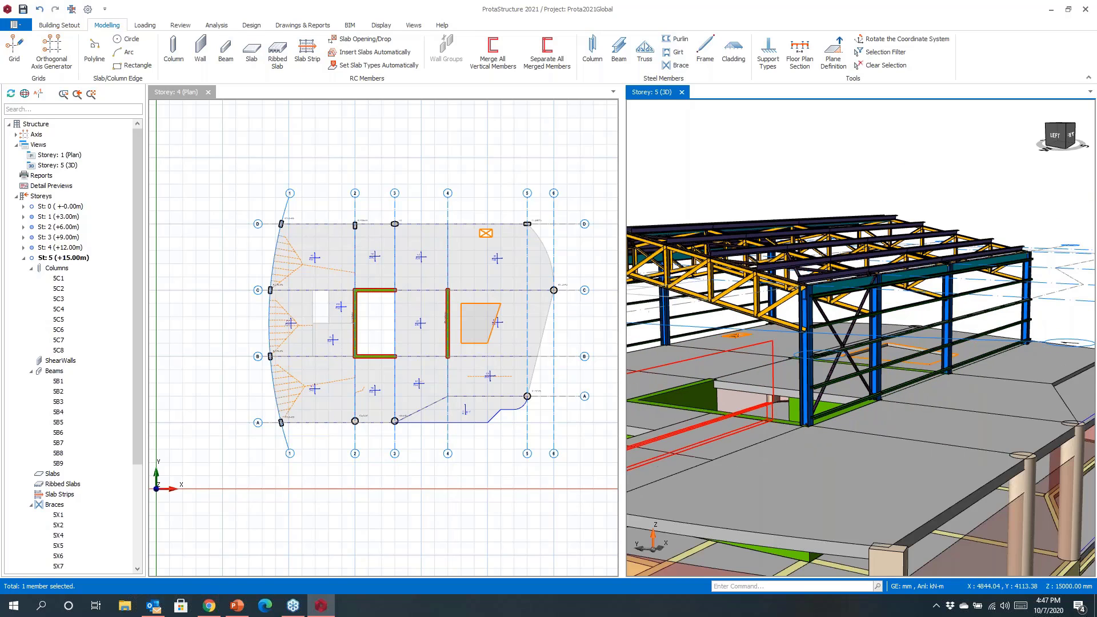
mouse_move(937, 420)
middle_down()
mouse_move(878, 440)
mouse_move(748, 517)
middle_up()
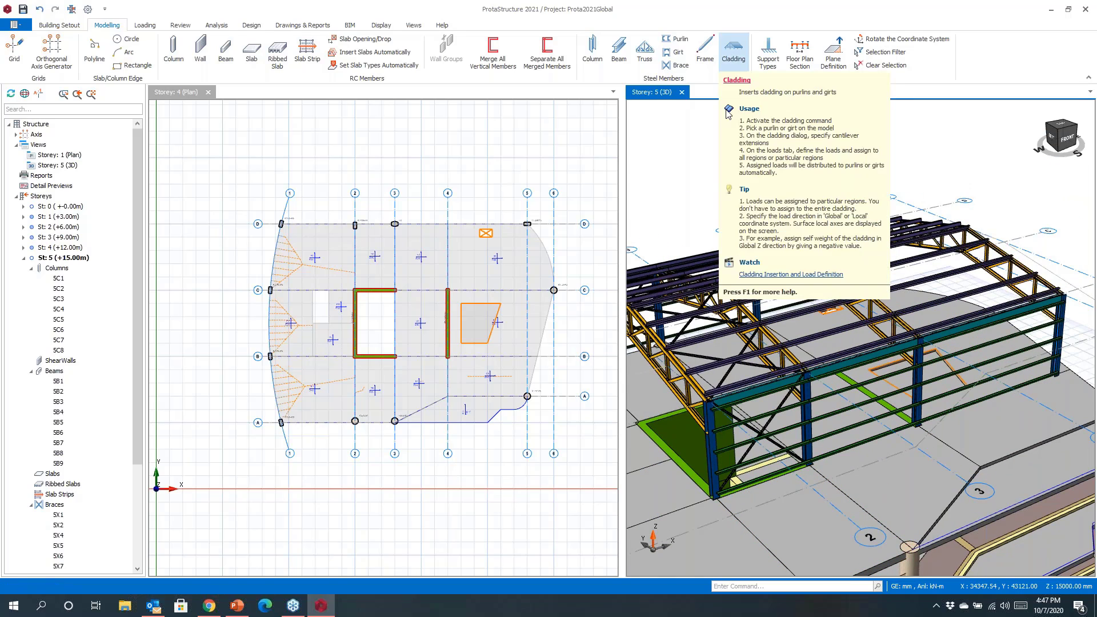
click(734, 51)
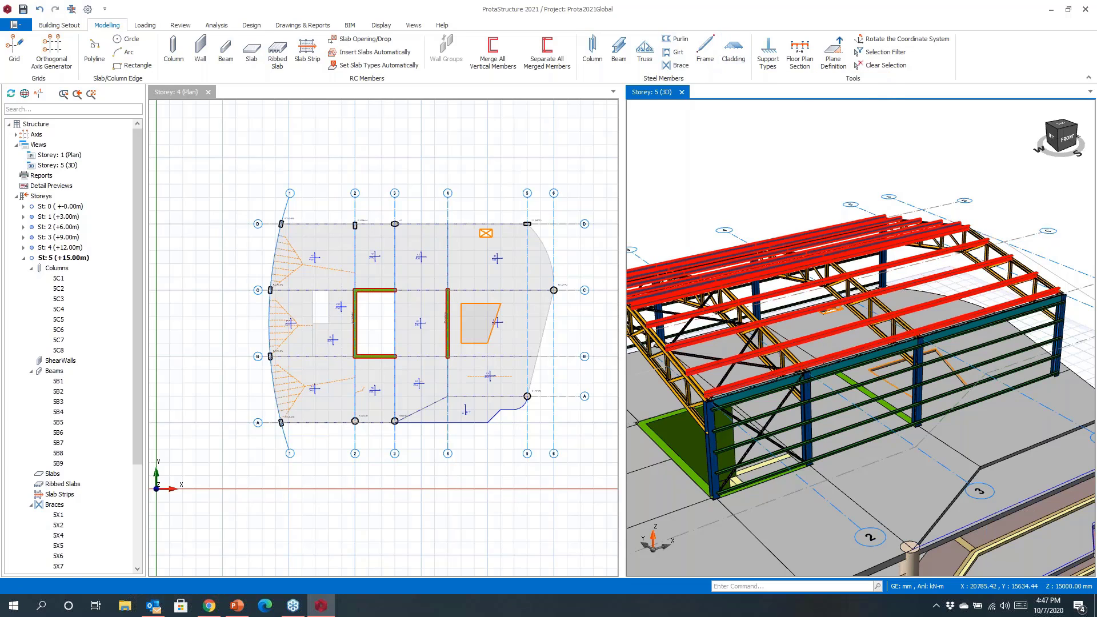
click(786, 289)
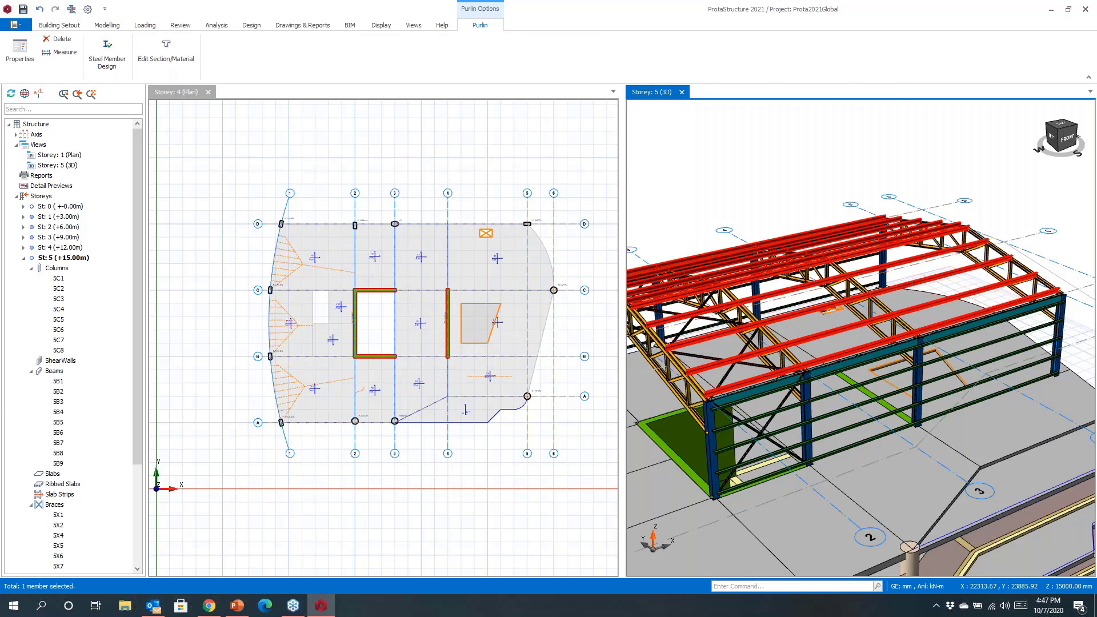
key(Escape)
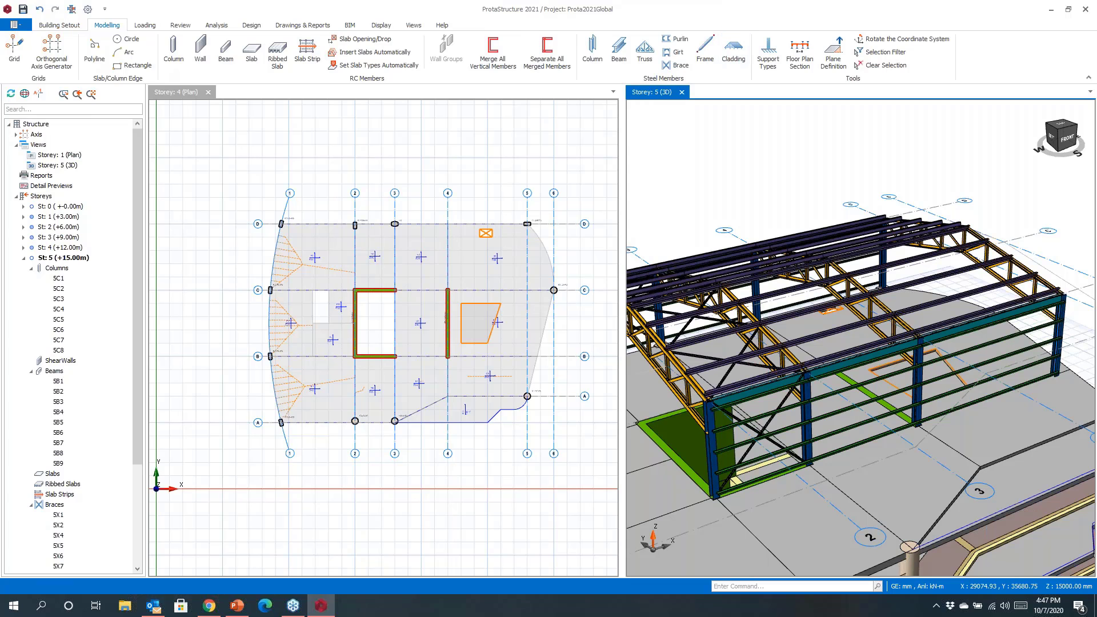
click(734, 50)
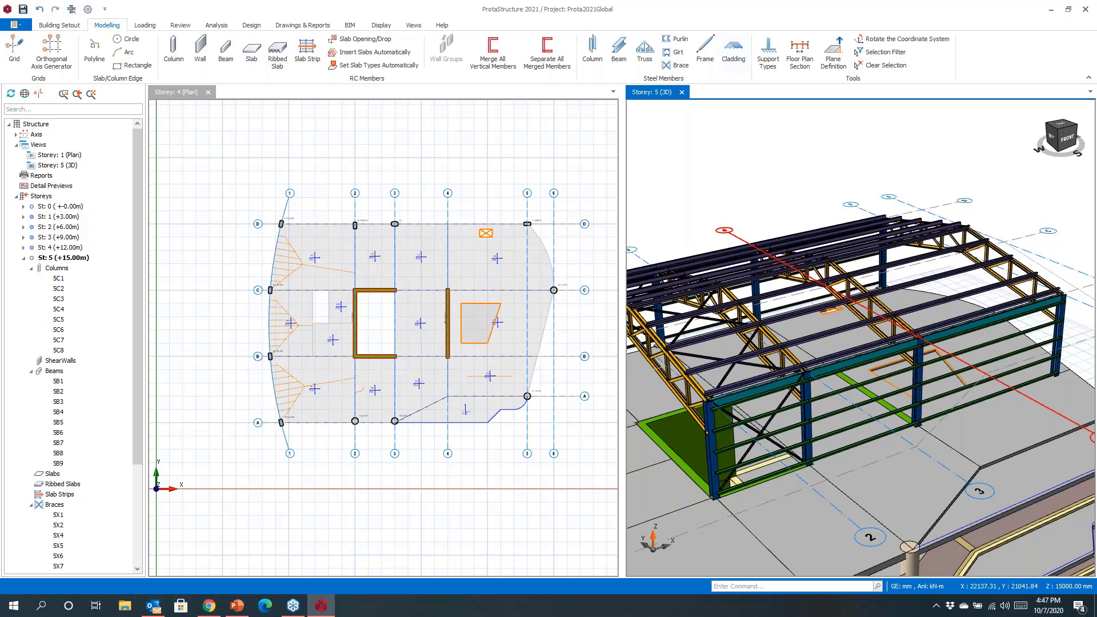
click(743, 271)
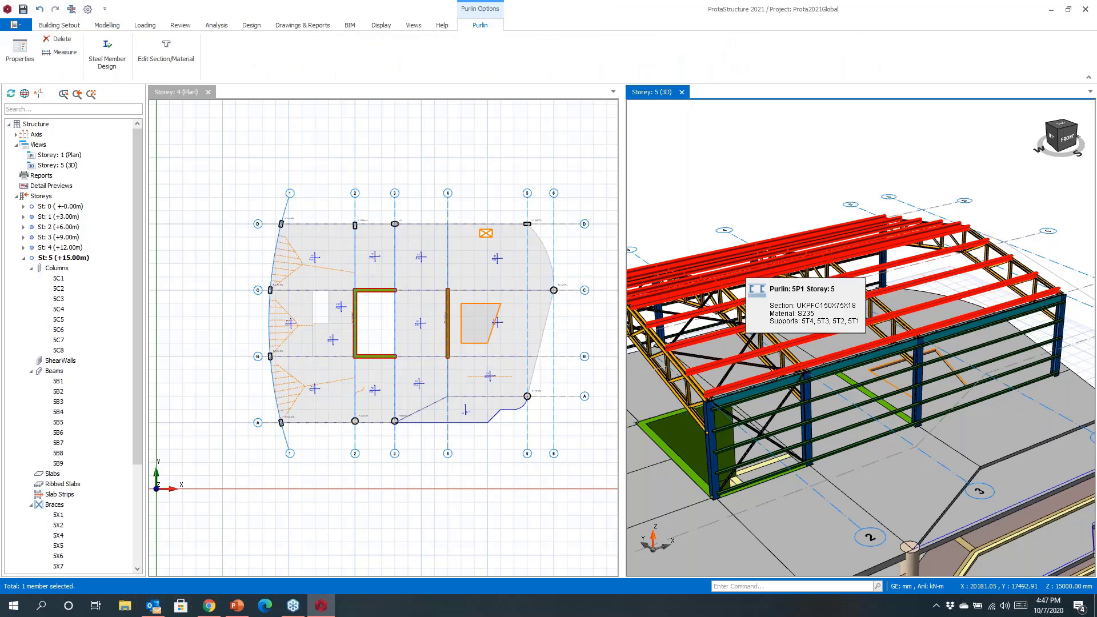
key(Escape)
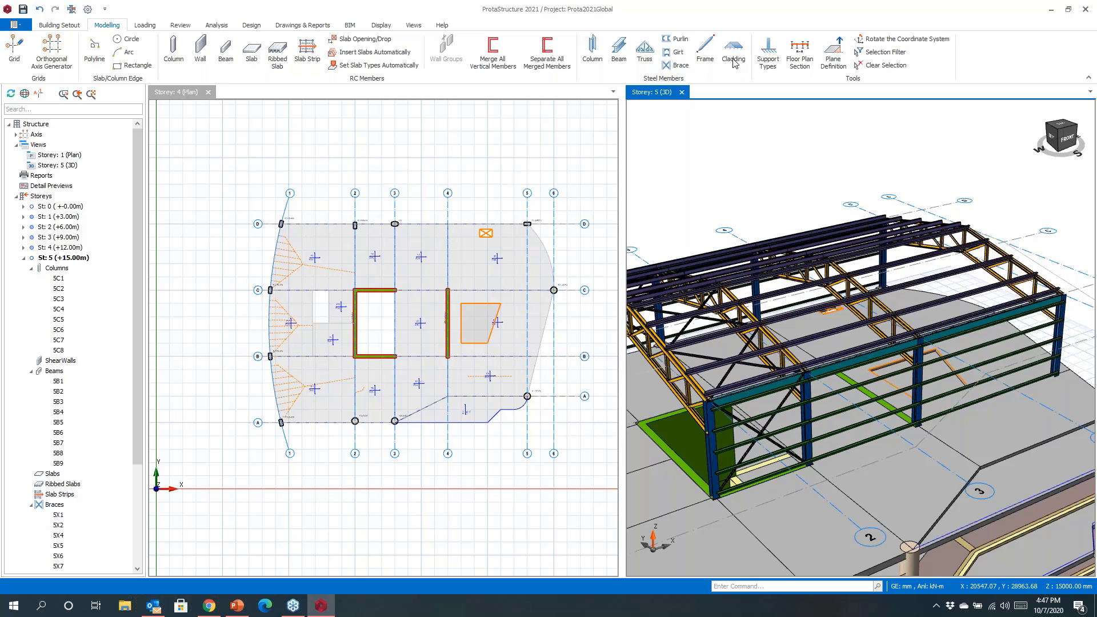
click(705, 61)
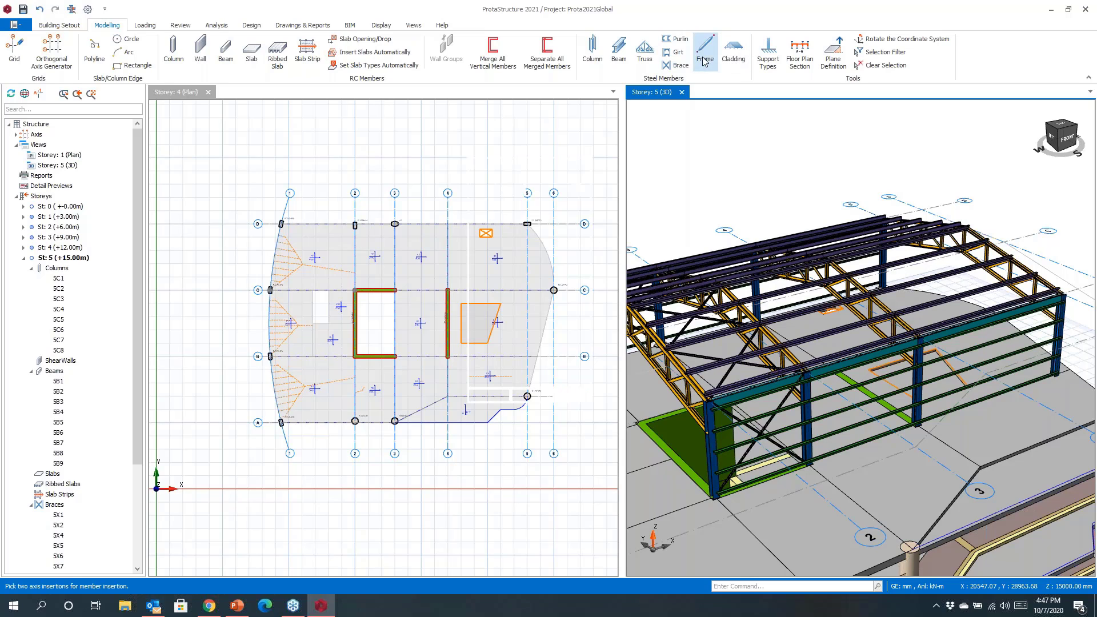
click(733, 56)
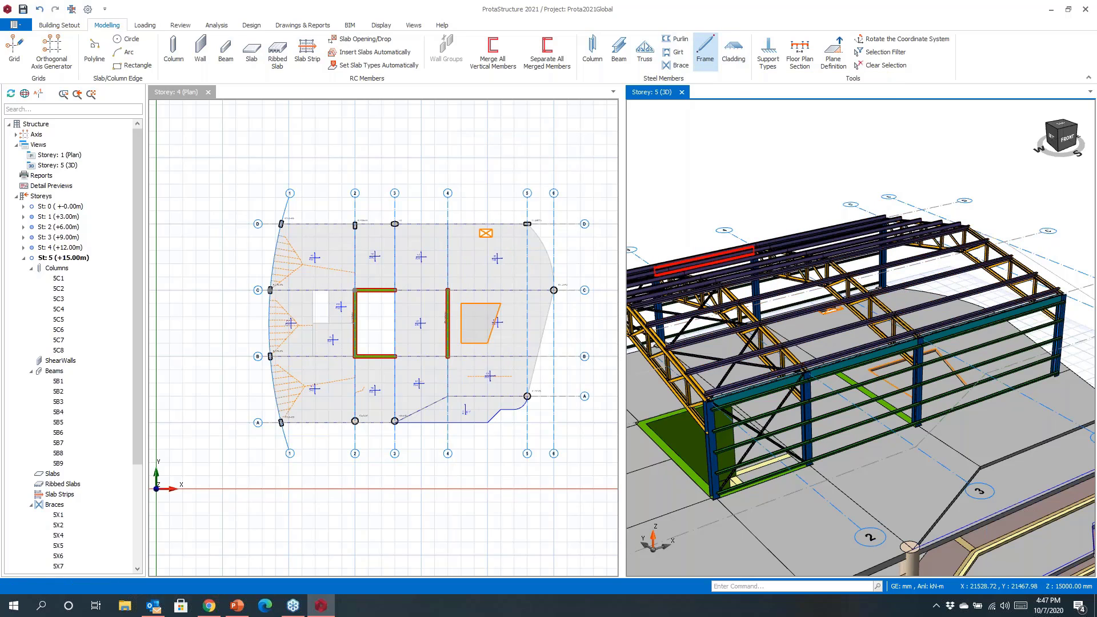
click(729, 286)
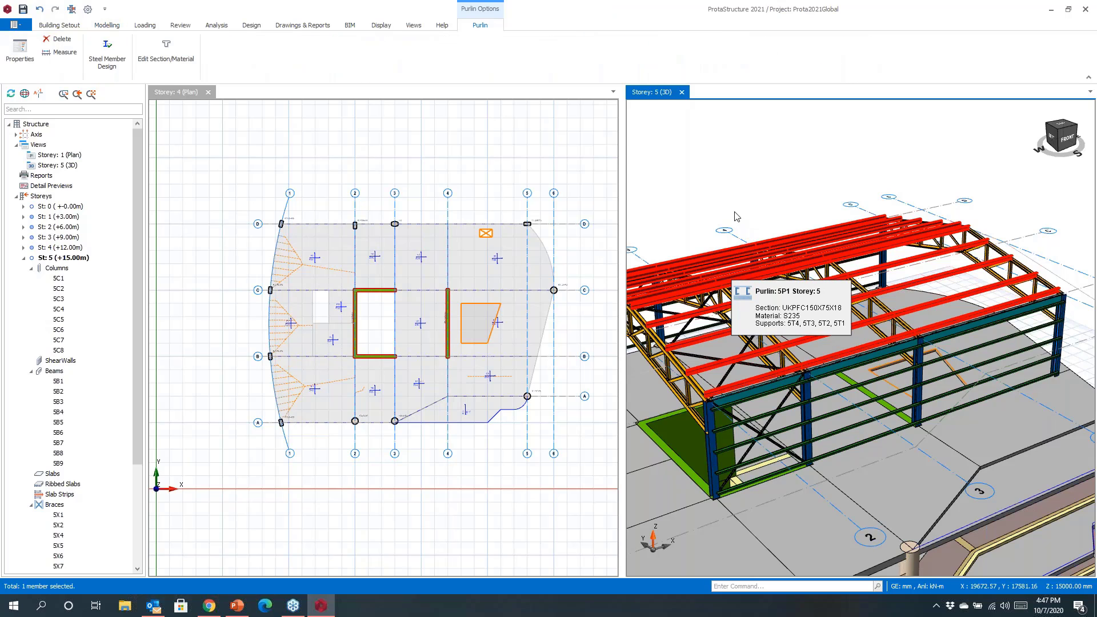
middle_drag(891, 274, 858, 240)
key(Escape)
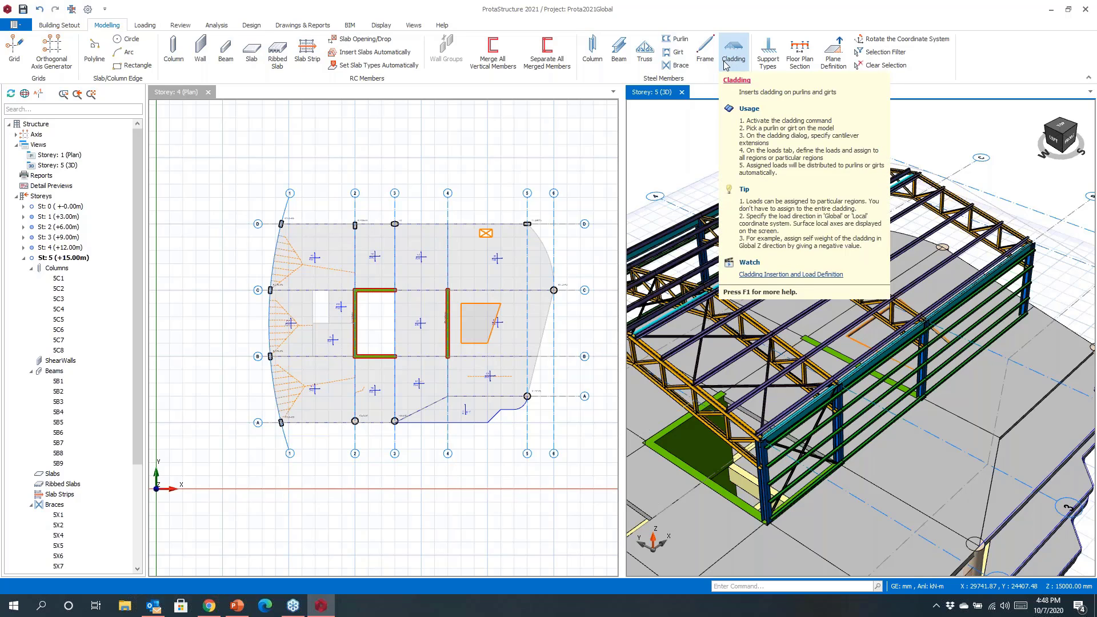
click(727, 64)
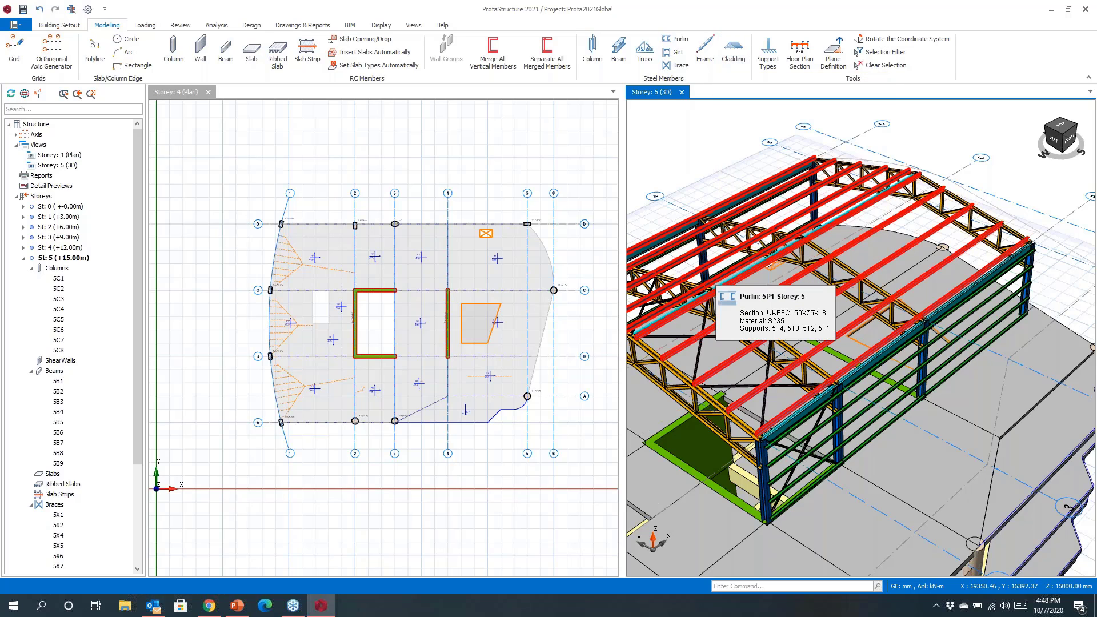
click(712, 288)
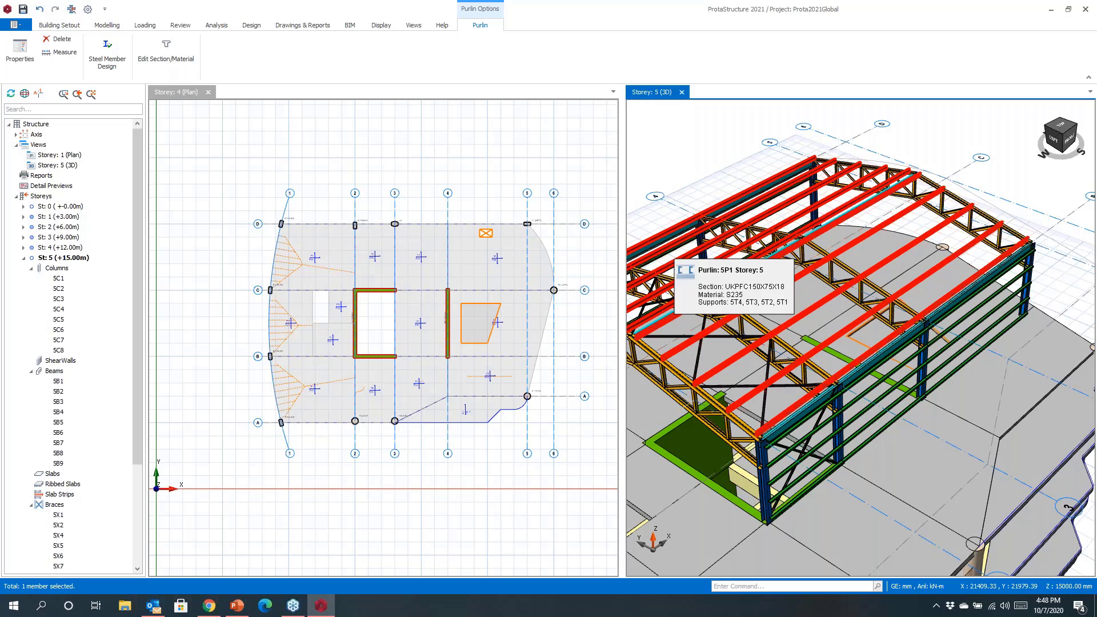
key(Escape)
middle_drag(737, 155, 734, 142)
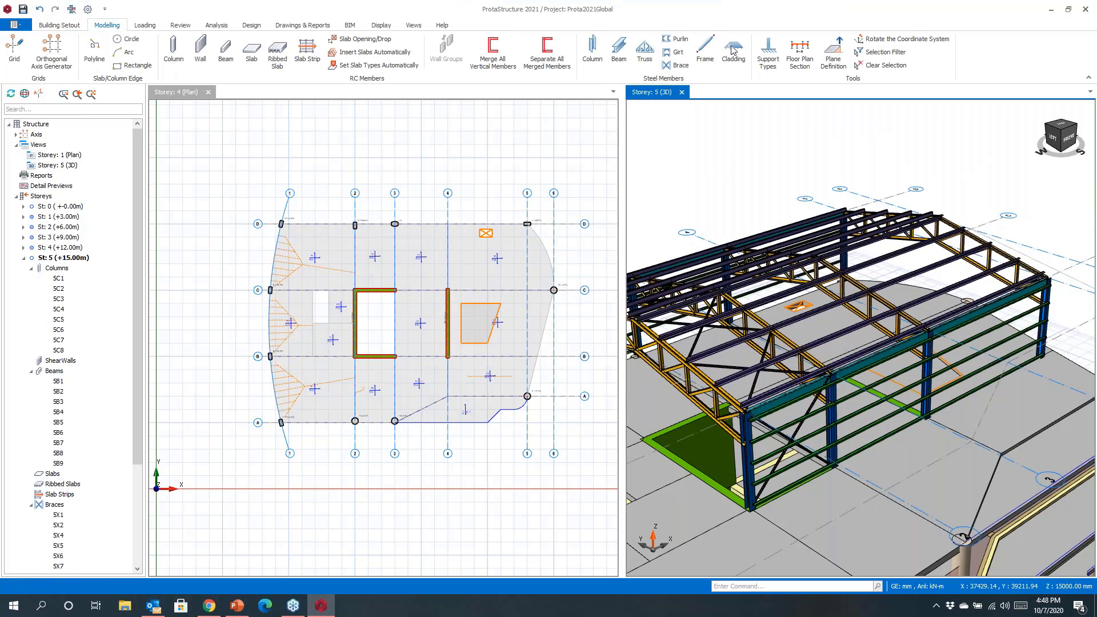
Step: Start a cladding on the roof's purlin group and check its geometry in the preview
click(733, 50)
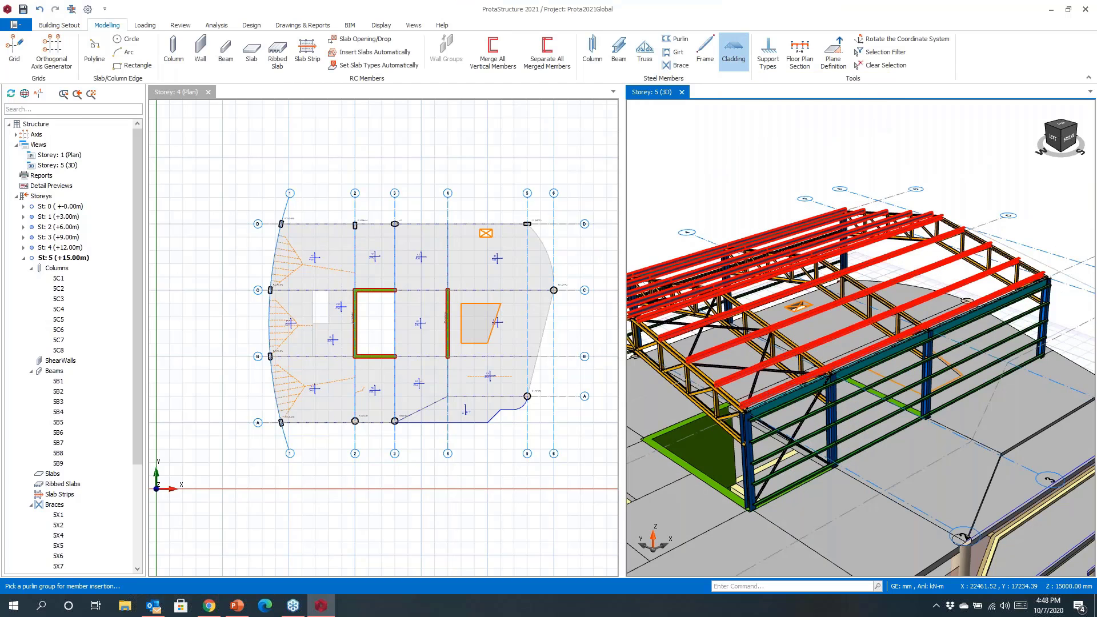
click(766, 269)
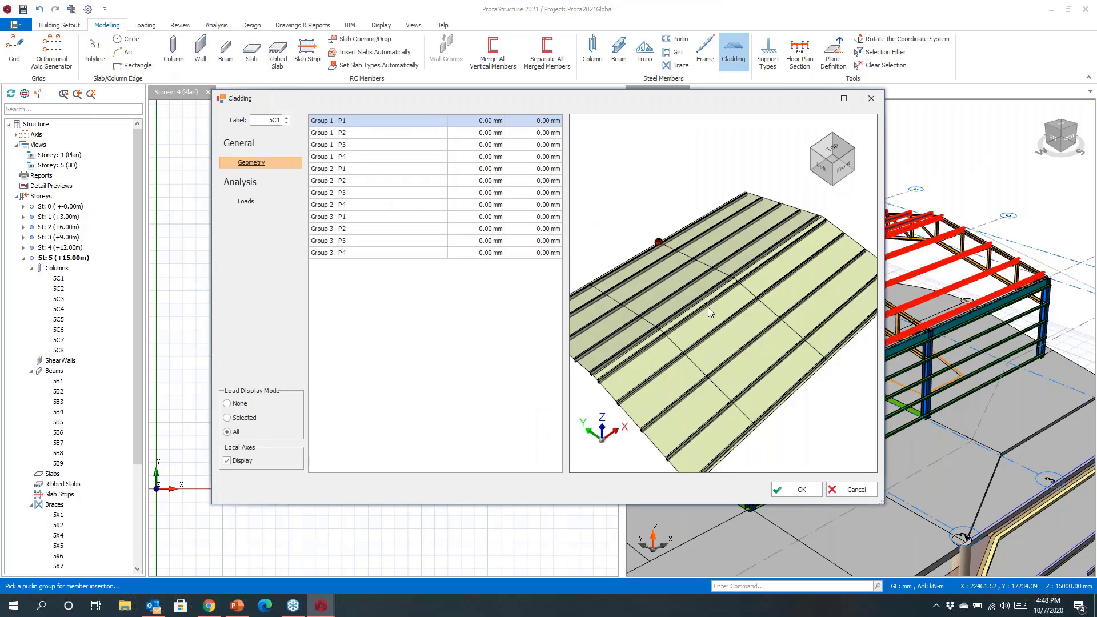
mouse_move(708, 307)
middle_down()
mouse_move(727, 286)
mouse_move(719, 313)
mouse_move(734, 314)
mouse_move(732, 304)
mouse_move(722, 310)
mouse_move(738, 319)
mouse_move(733, 297)
mouse_move(714, 296)
middle_up()
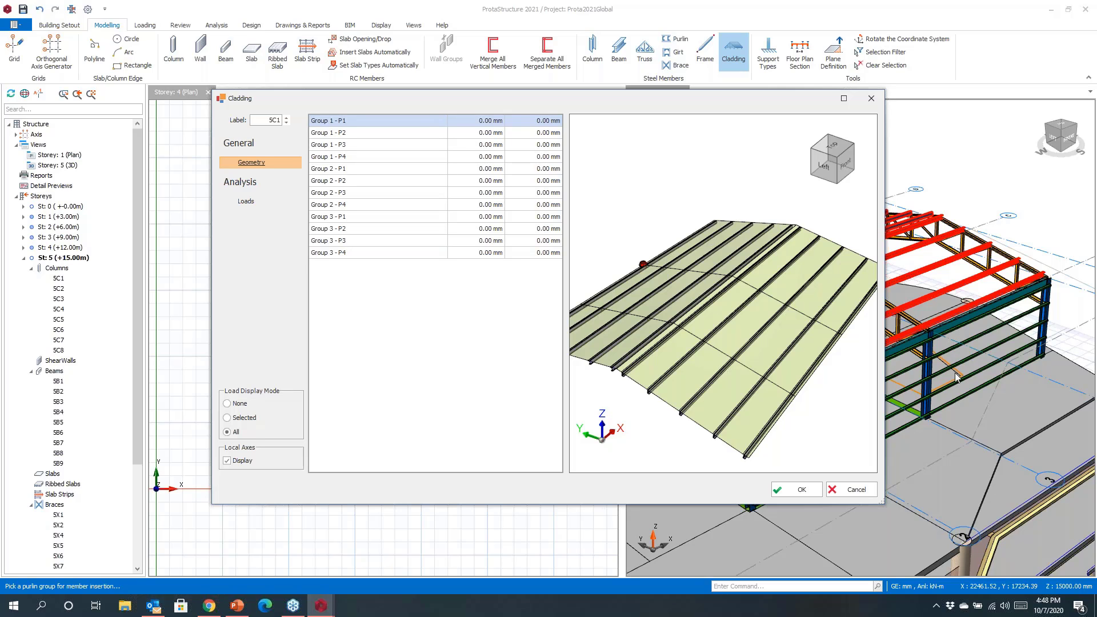
middle_drag(710, 317, 707, 324)
Step: Add a global Z cladding load of -0.5 kN/m2 for load case G
click(247, 202)
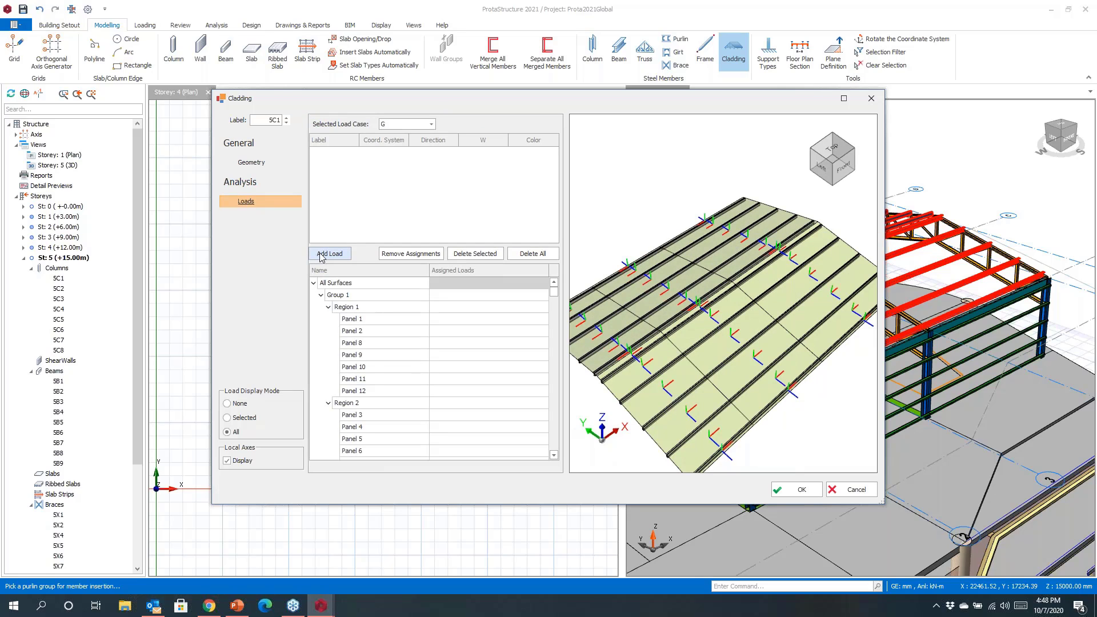
click(322, 255)
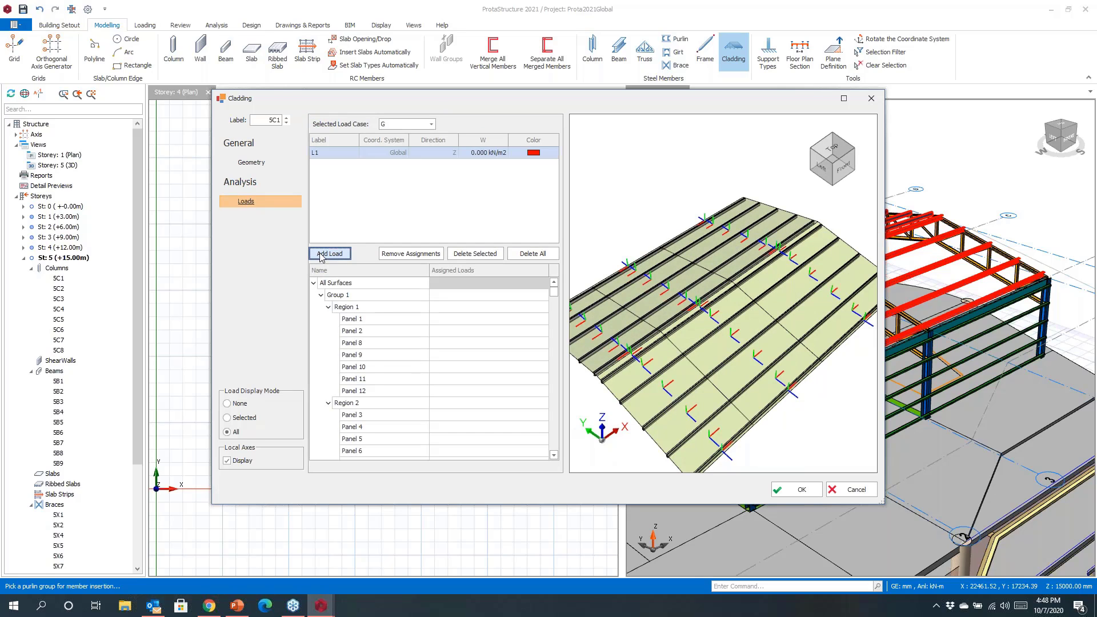
click(483, 153)
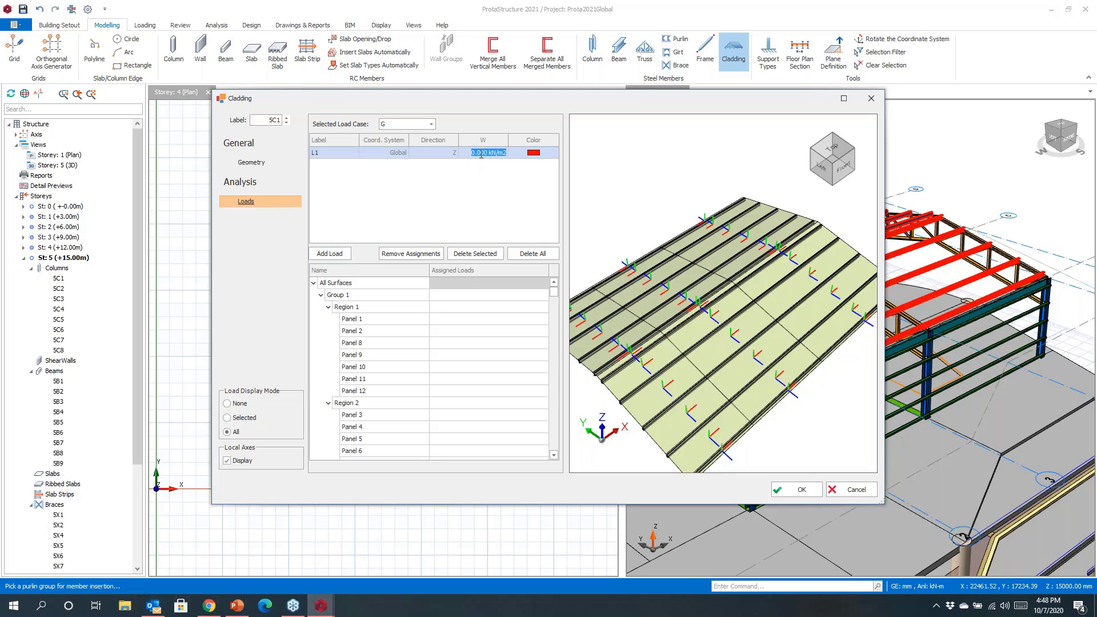
text(-0.5)
Step: Assign load L1 to all surfaces of the roof cladding and complete the cladding insertion
click(445, 283)
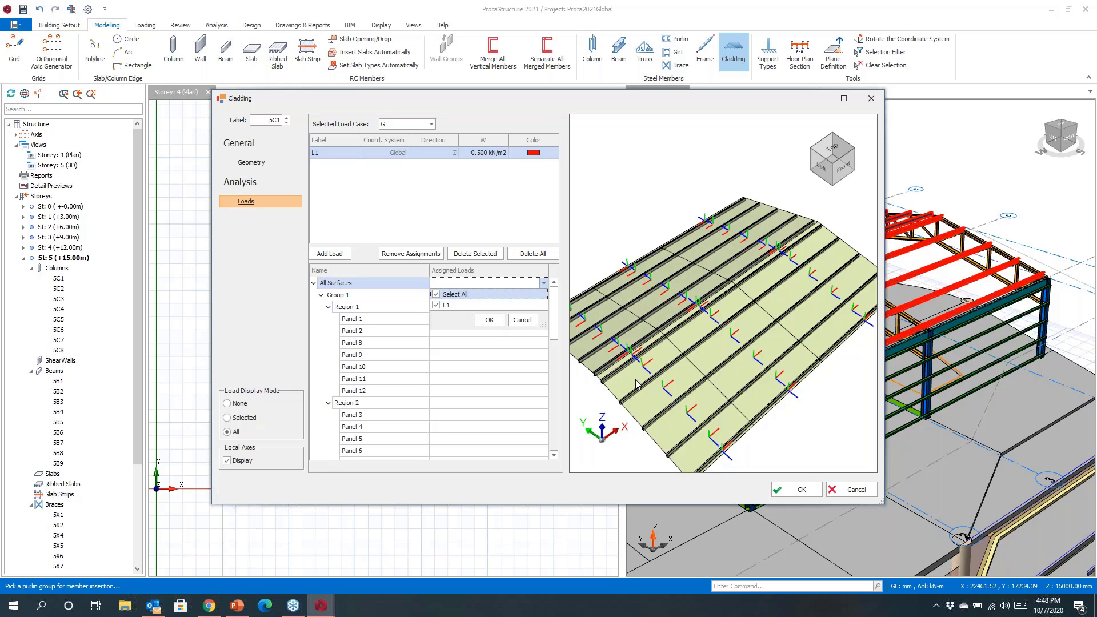
click(489, 321)
drag(726, 337, 749, 339)
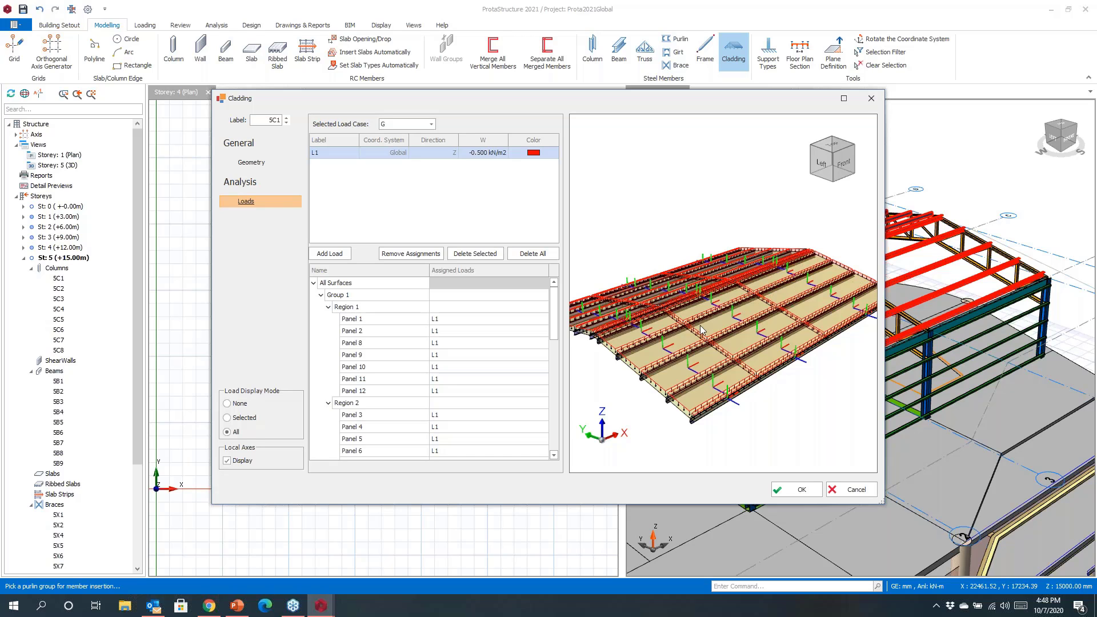
drag(738, 350, 767, 445)
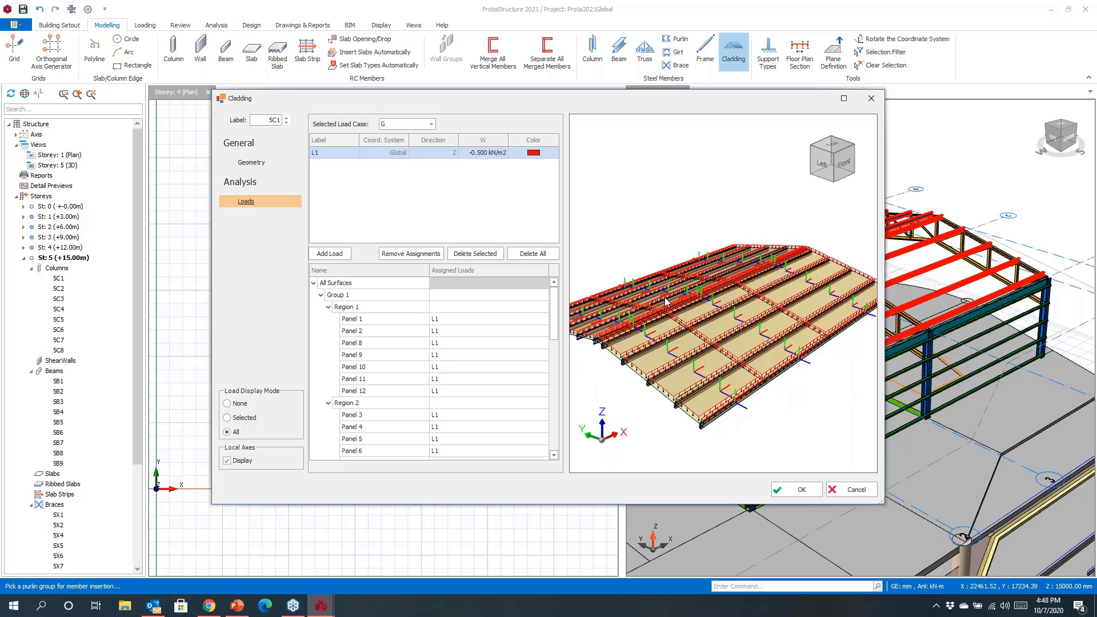
click(790, 488)
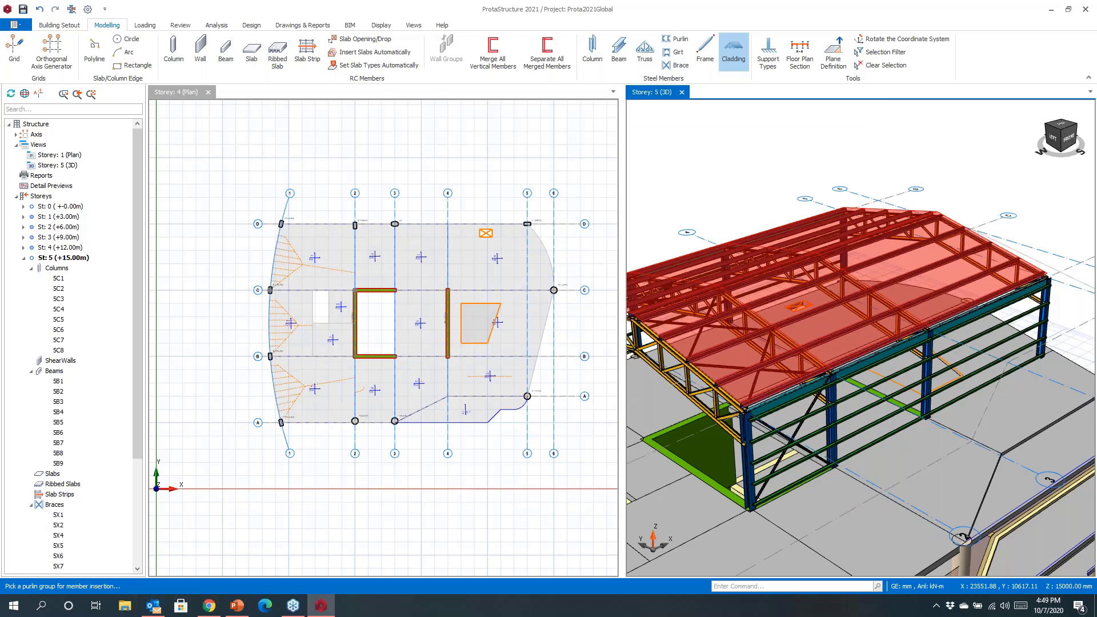
drag(944, 307, 944, 306)
middle_drag(945, 307, 925, 337)
middle_drag(881, 379, 900, 337)
scroll(900, 337, down, 3)
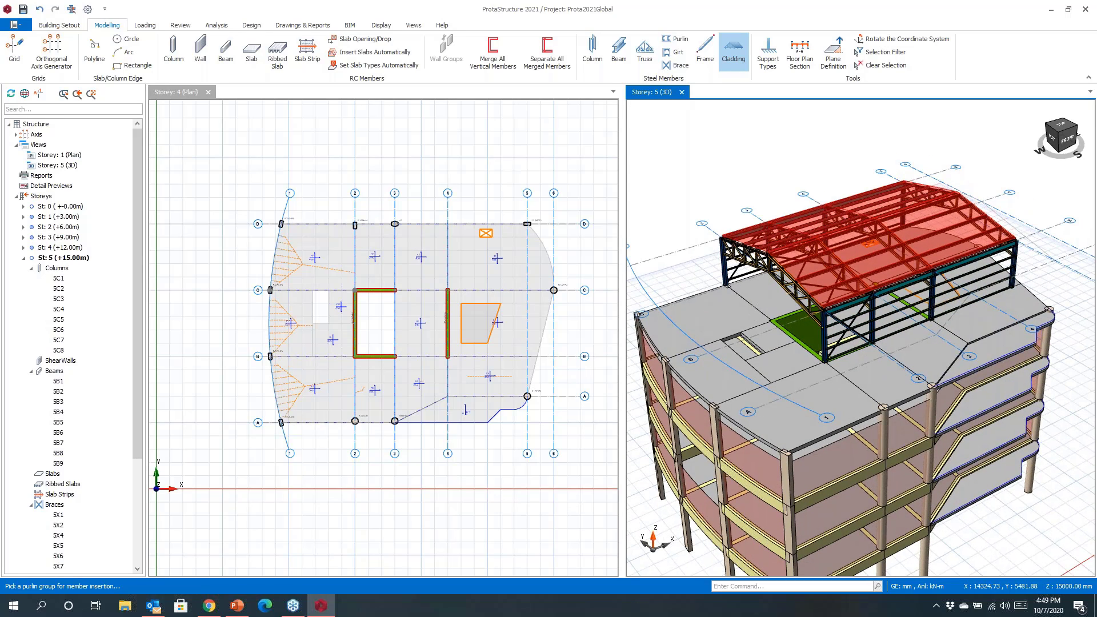
Step: Generate the load combinations automatically with notional and wind loading included and the 0.9G+E seismic combinations excluded, and accept them
click(145, 26)
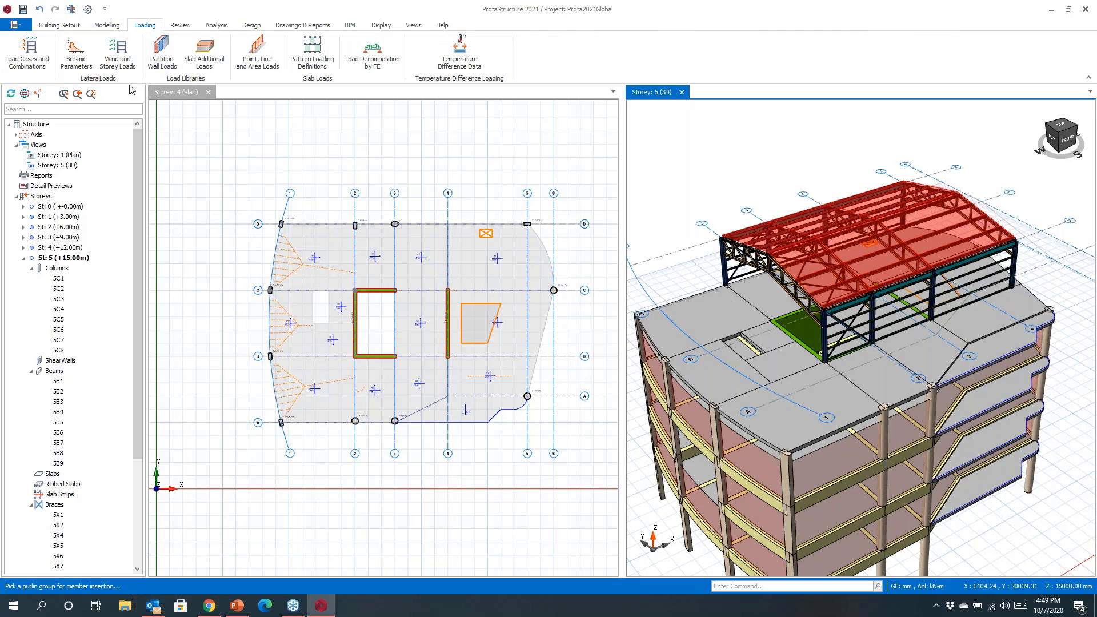
click(26, 52)
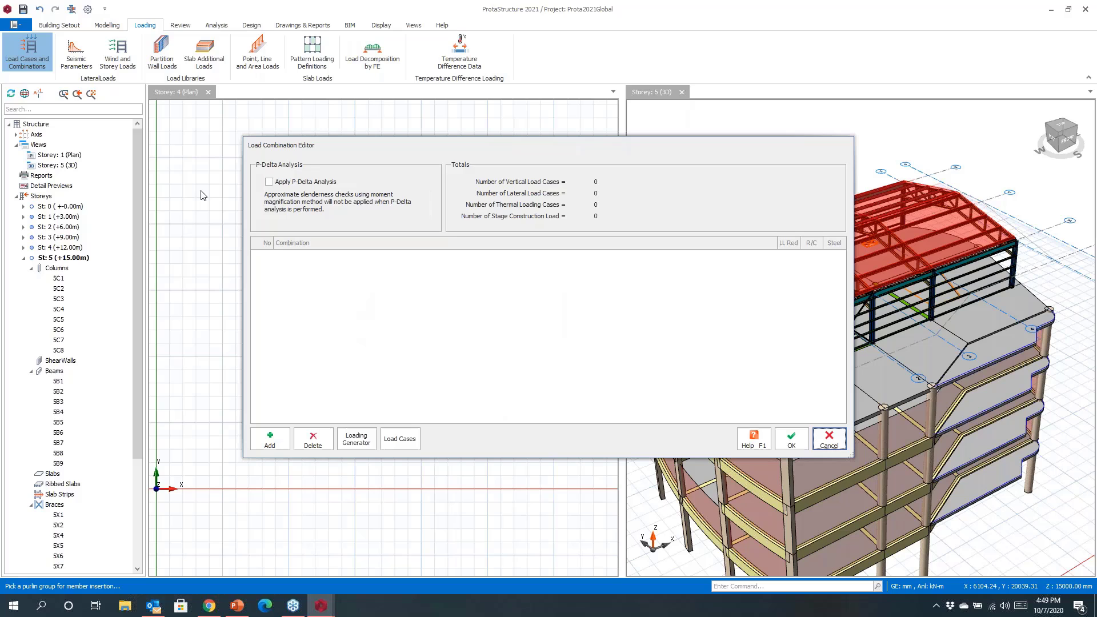
click(356, 439)
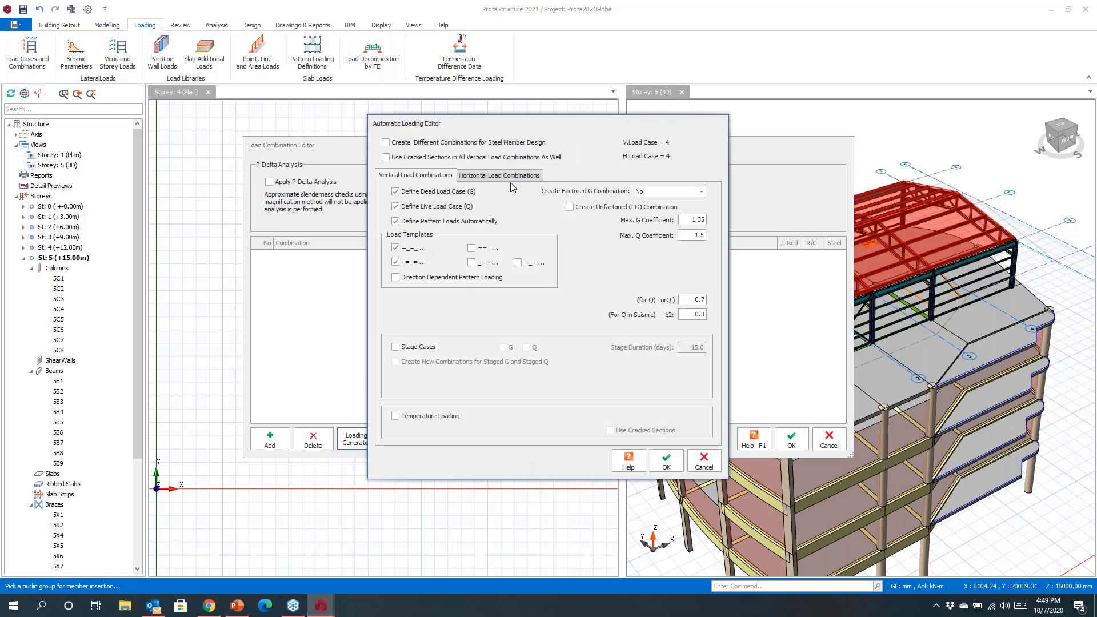
click(478, 177)
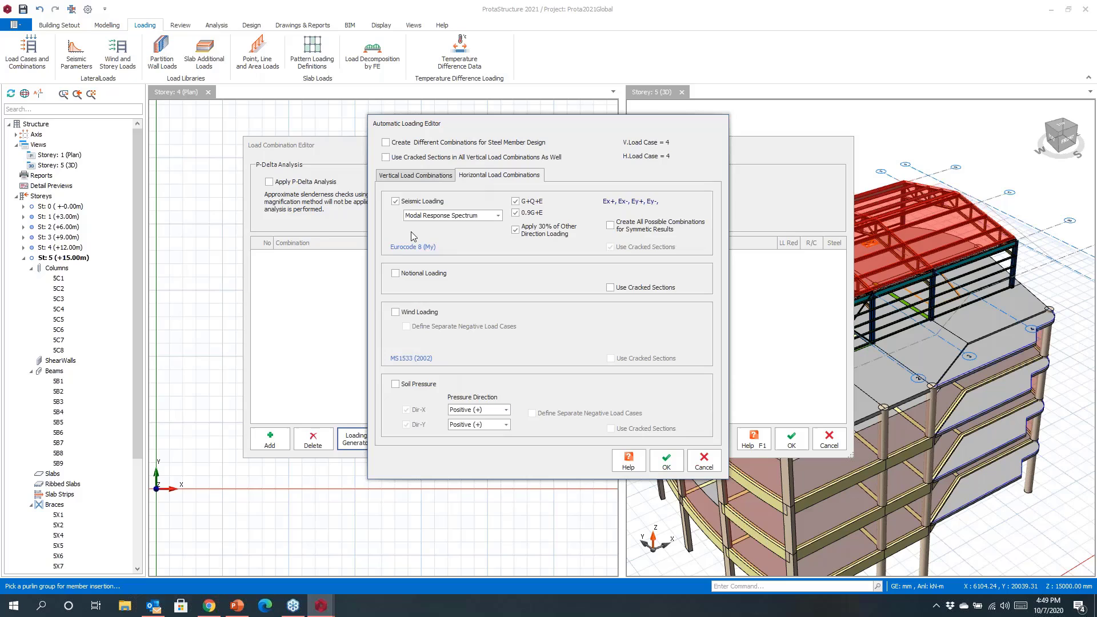
click(395, 274)
click(394, 312)
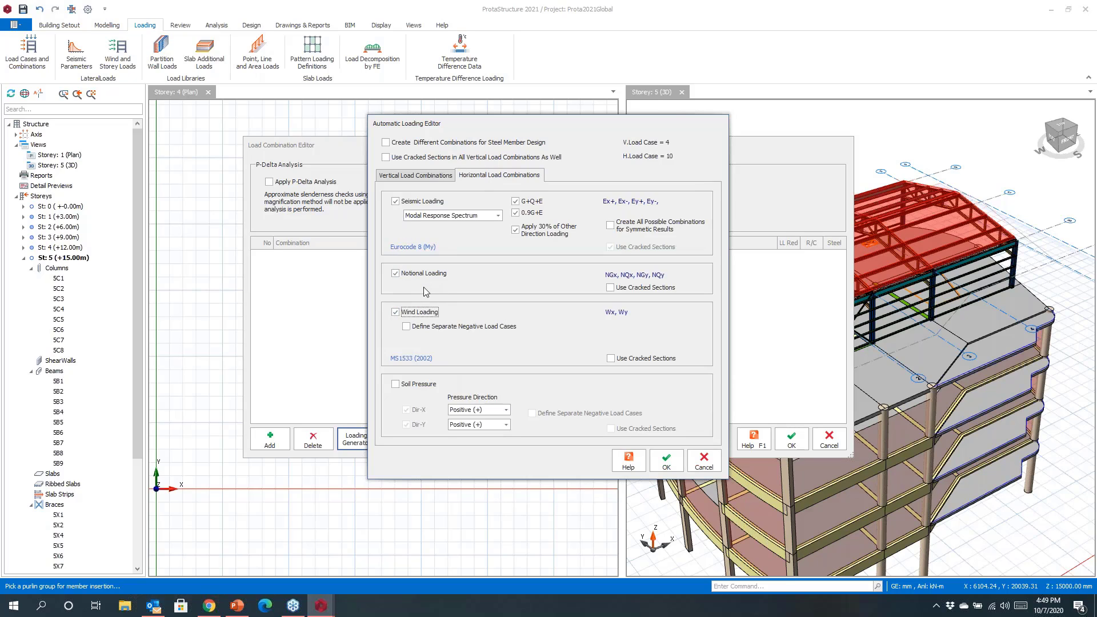
click(515, 212)
click(665, 461)
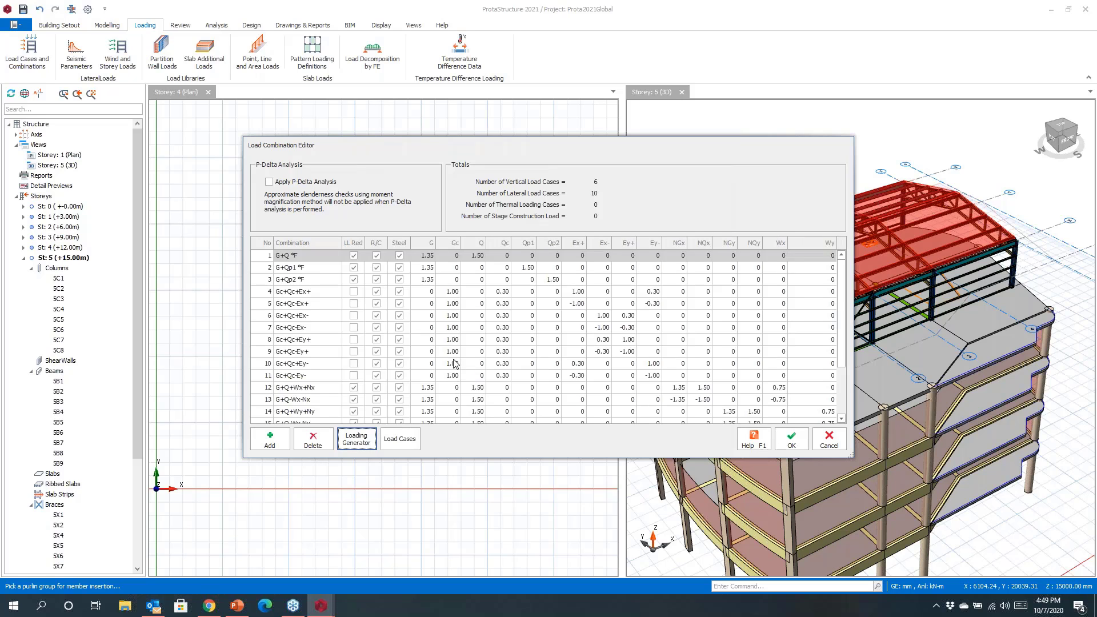
scroll(448, 360, down, 2)
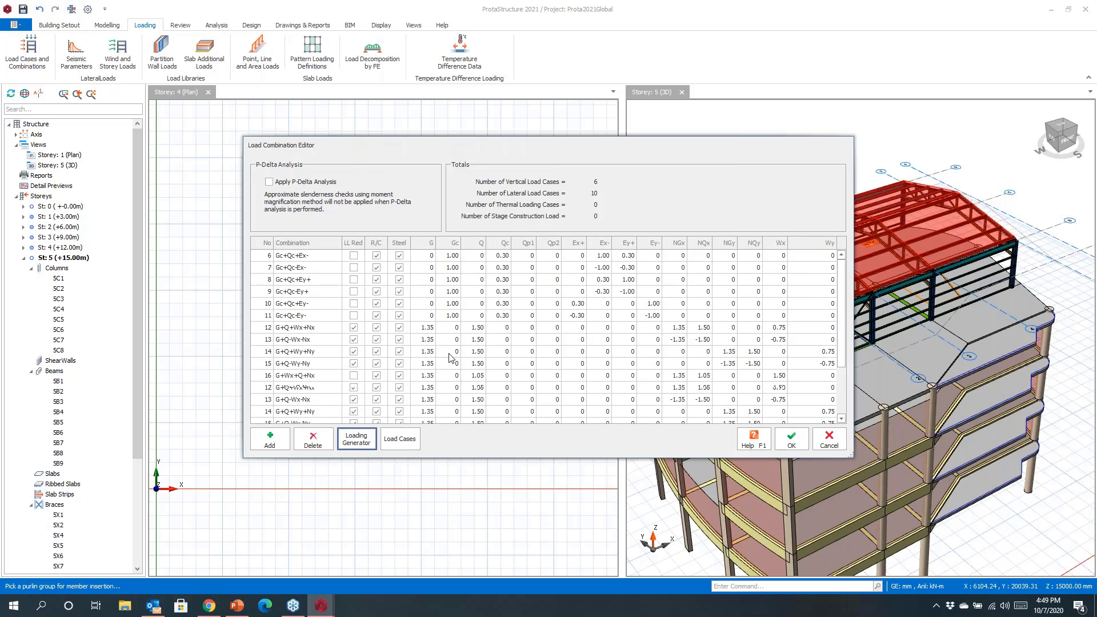
click(793, 439)
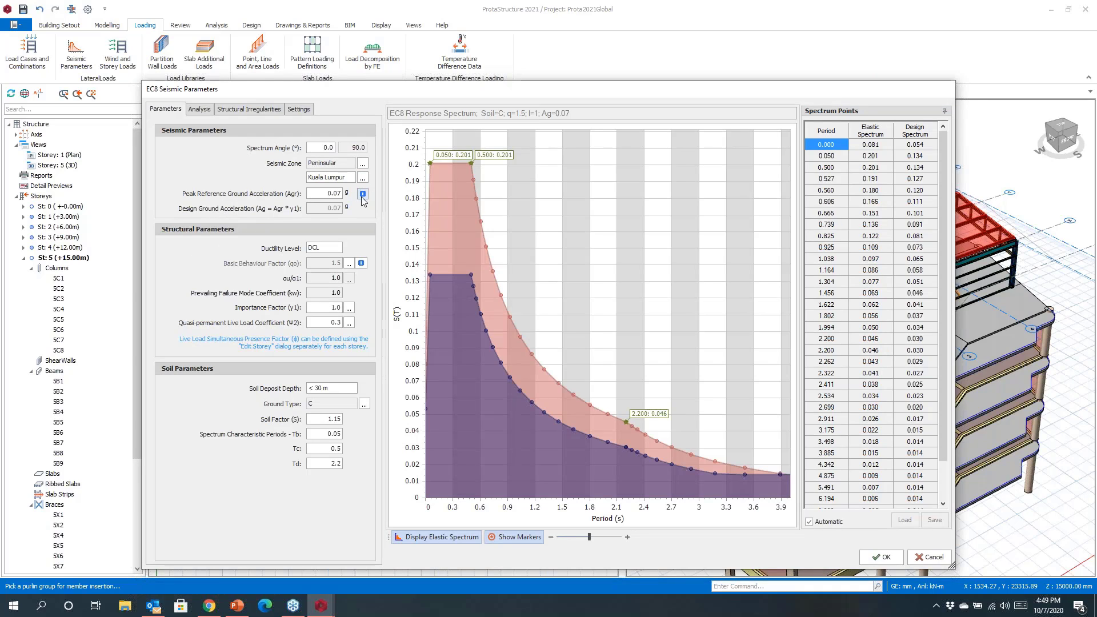
Step: Check the Peninsular seismic hazard map and set the seismic region to Alor Setar
click(362, 194)
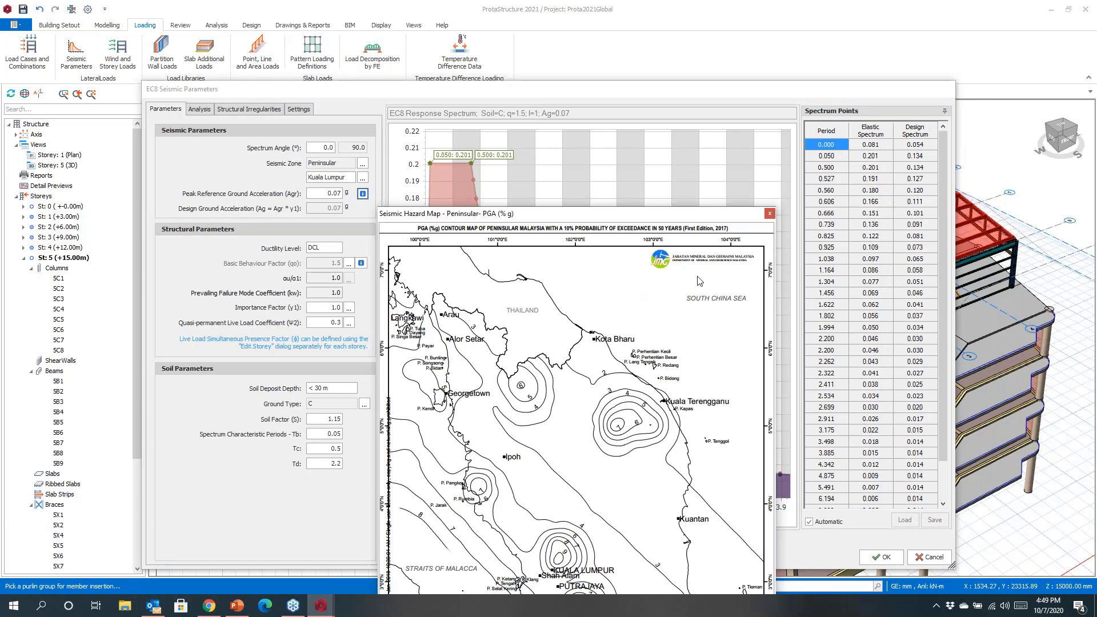
click(770, 213)
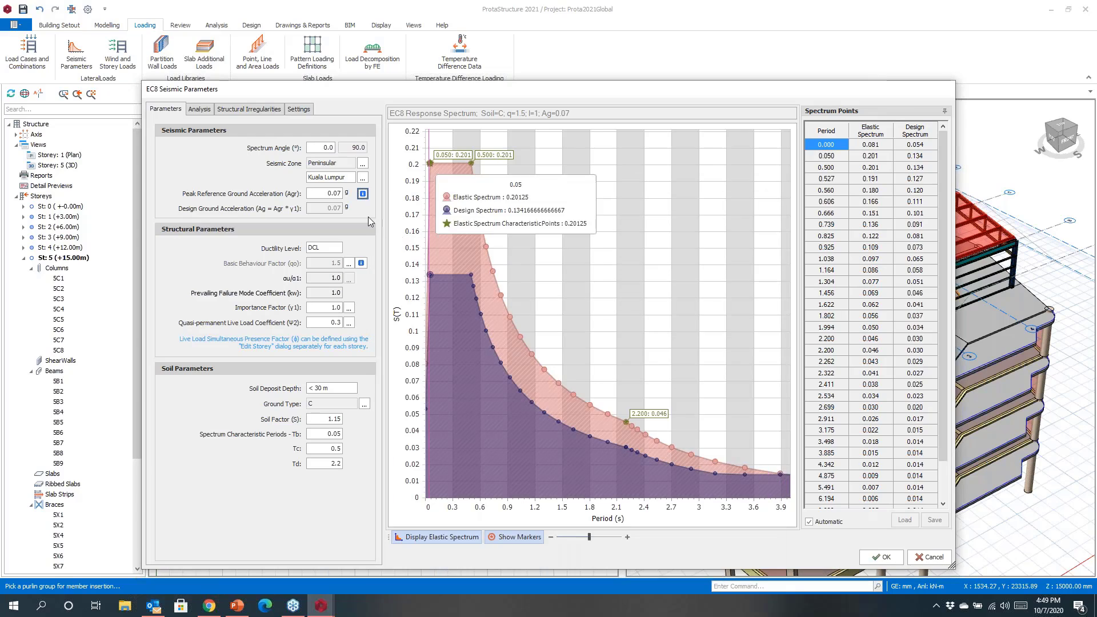
click(363, 177)
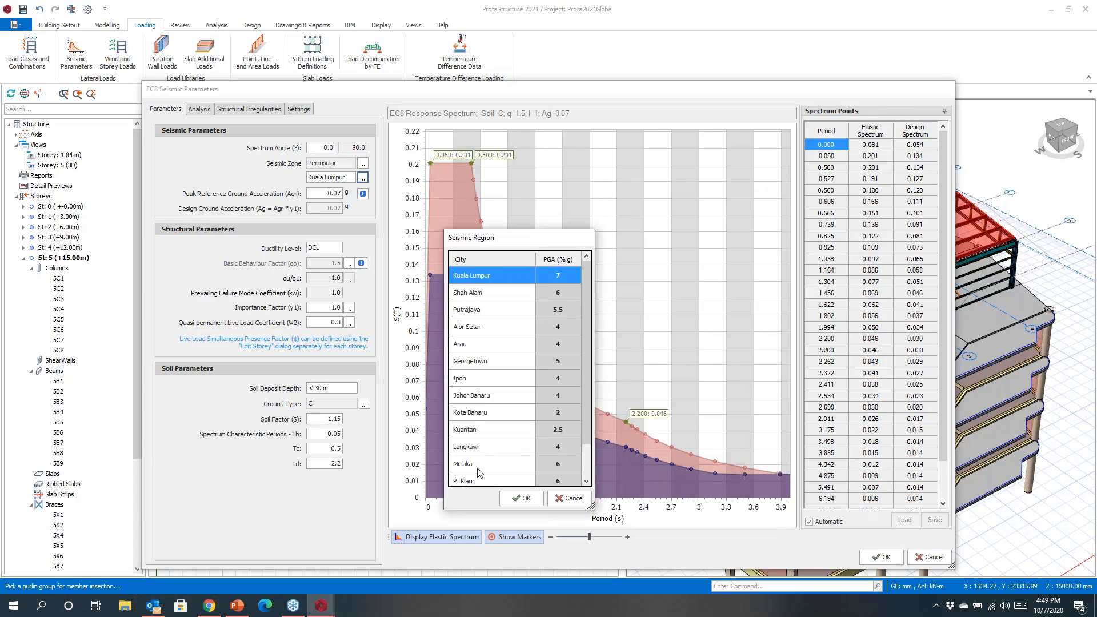
click(471, 329)
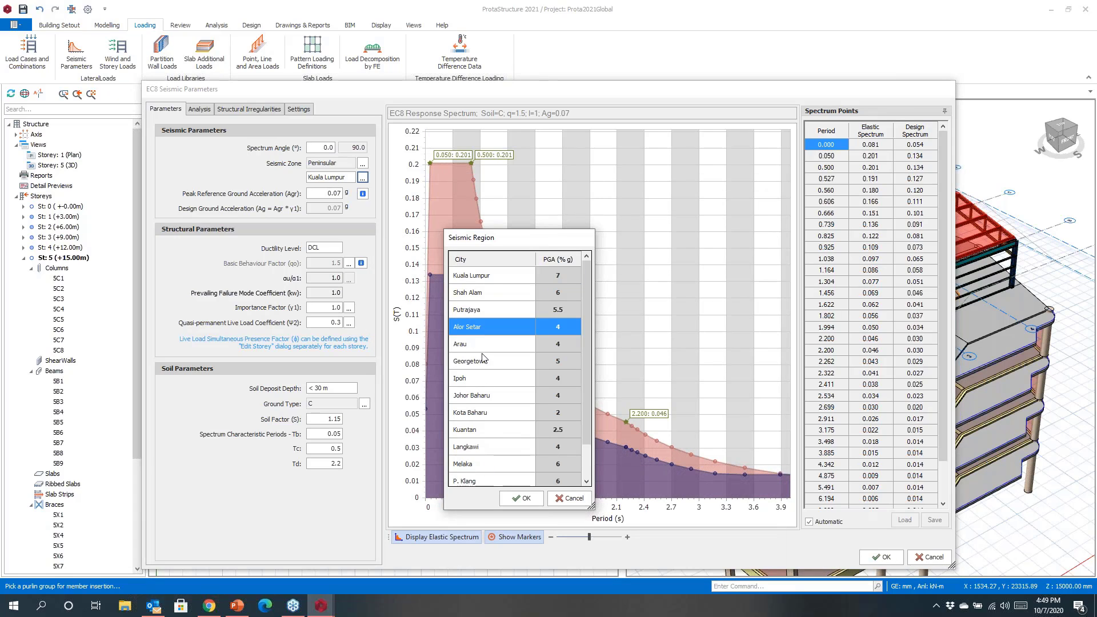
click(519, 500)
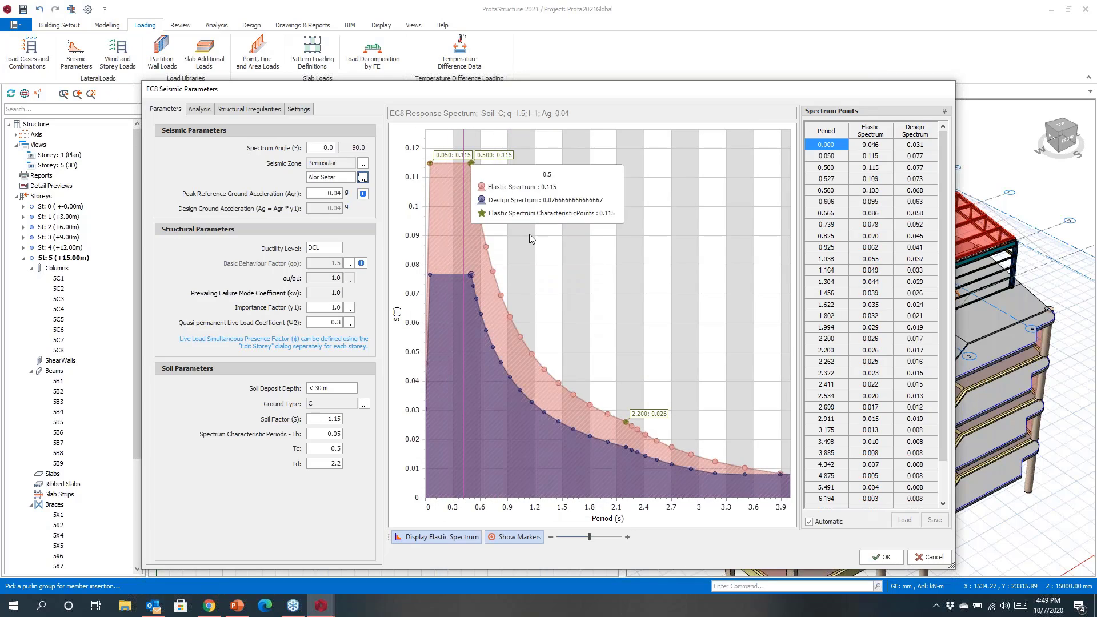
Step: Set the ground type in the soil parameters to B
click(365, 404)
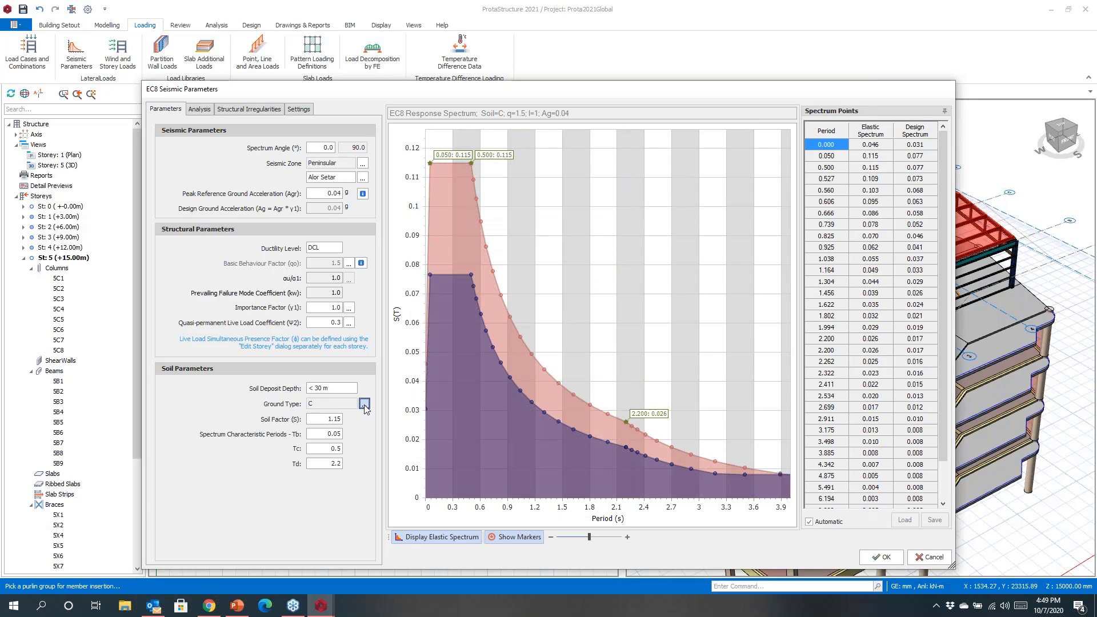
click(458, 298)
click(589, 413)
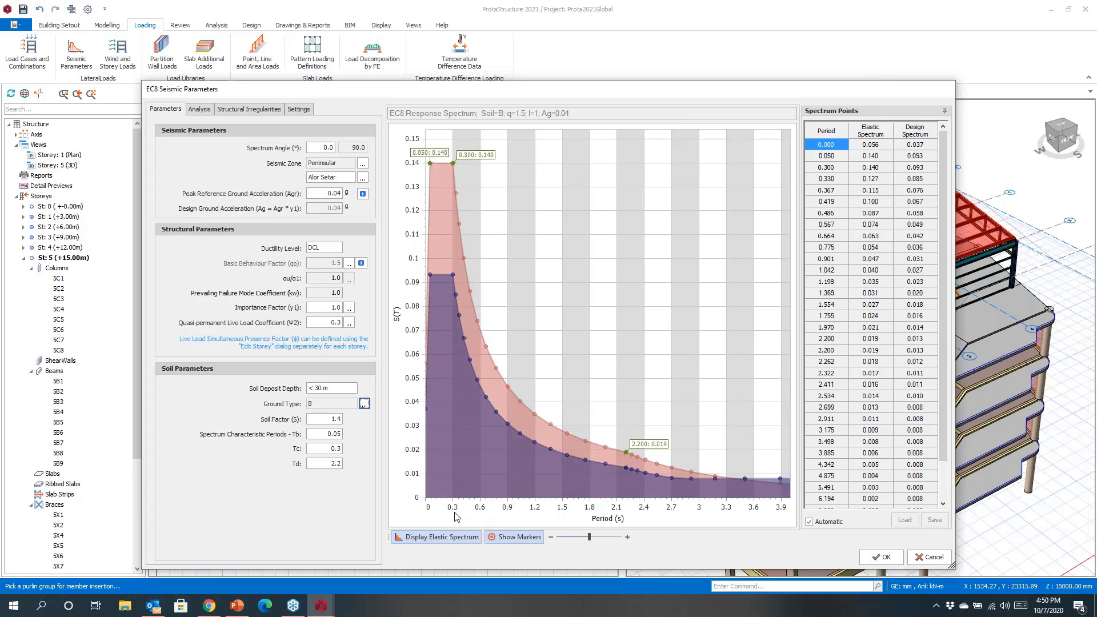
Step: Set the number of vibration modes to 10, review the irregularity and check settings, then accept the seismic parameters and save the project
click(199, 109)
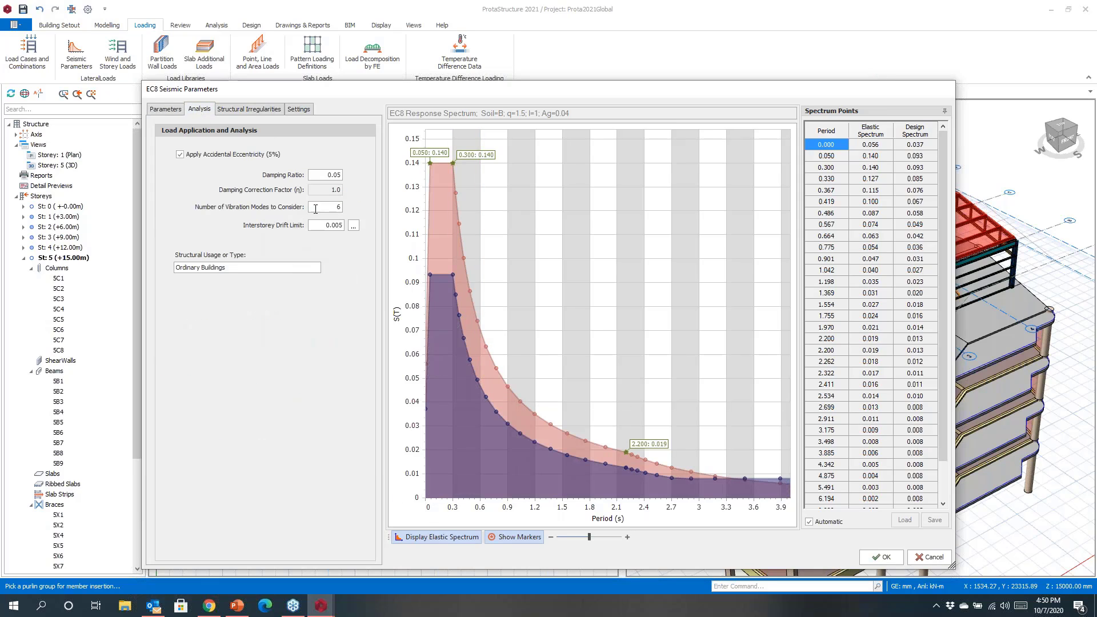
text(10)
click(264, 113)
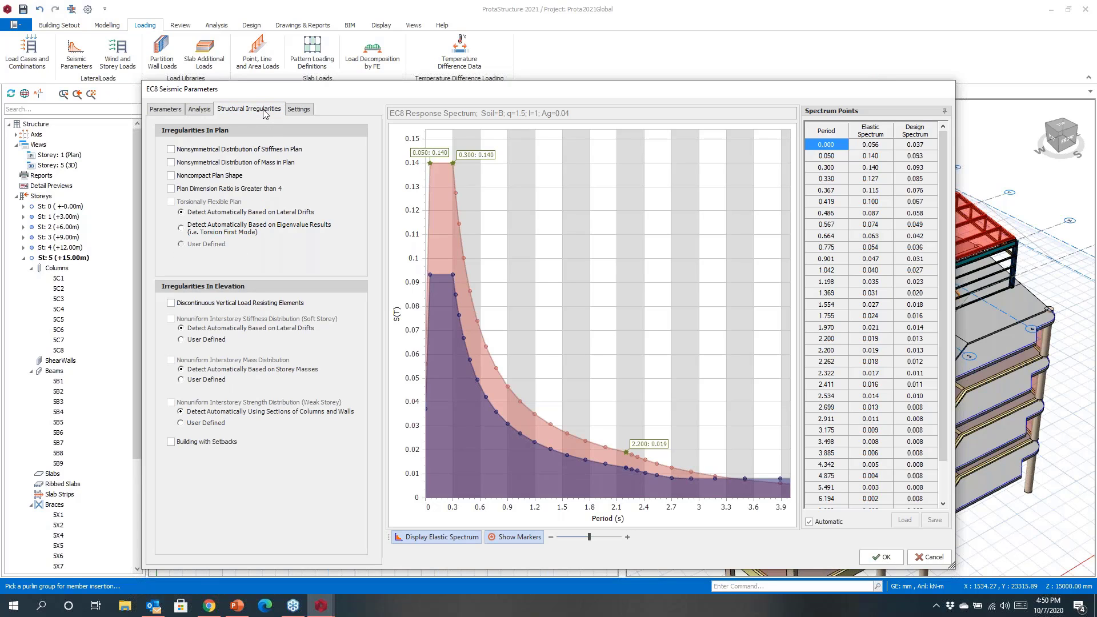
click(299, 109)
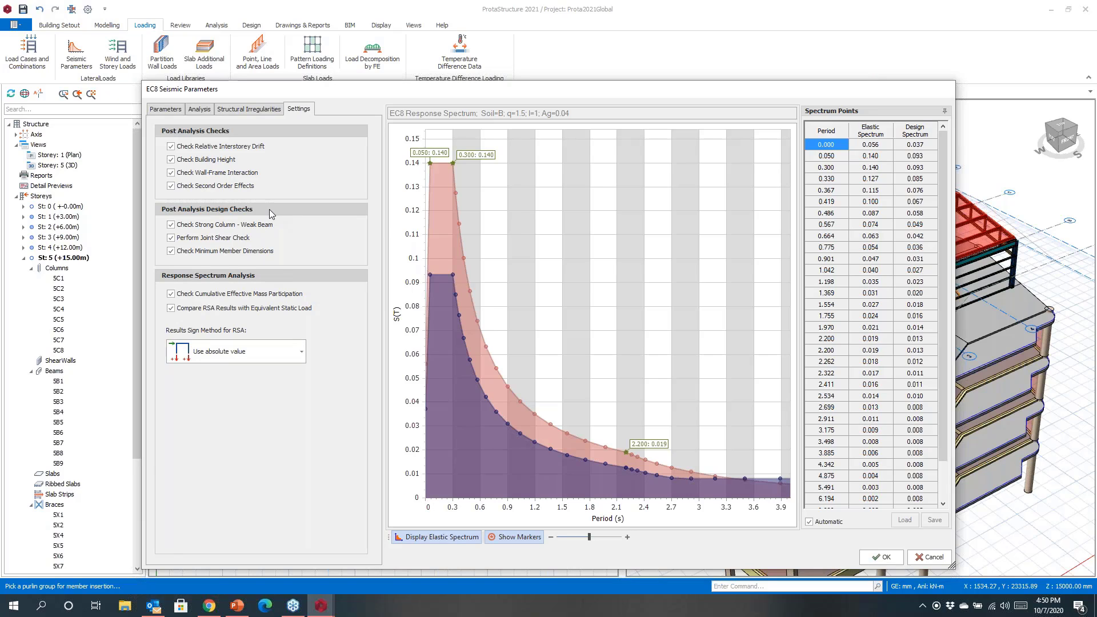
click(869, 559)
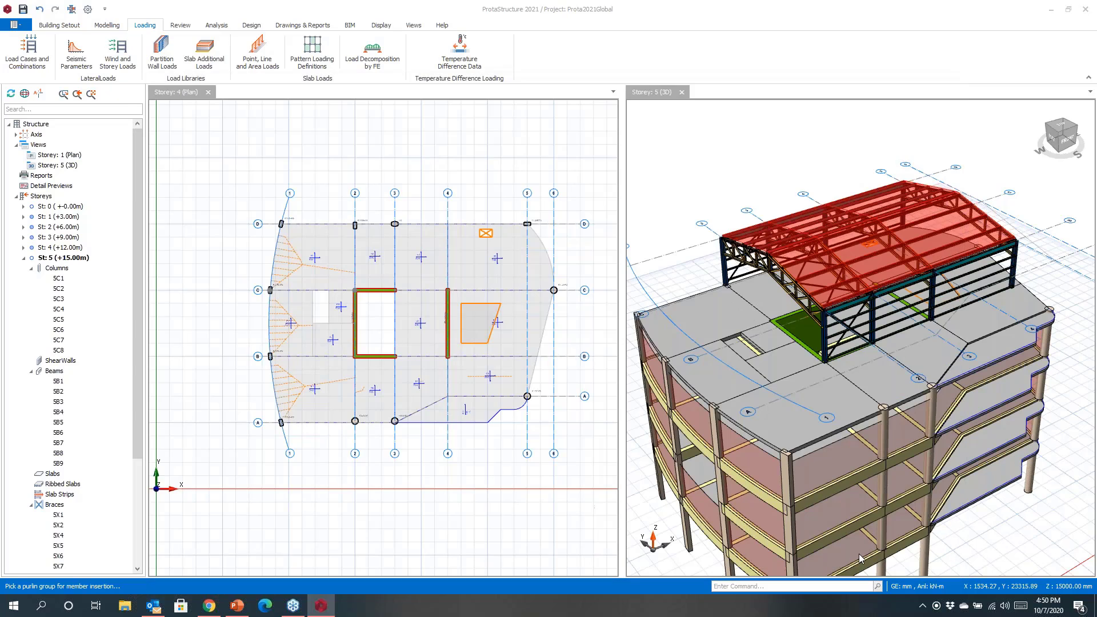
click(23, 9)
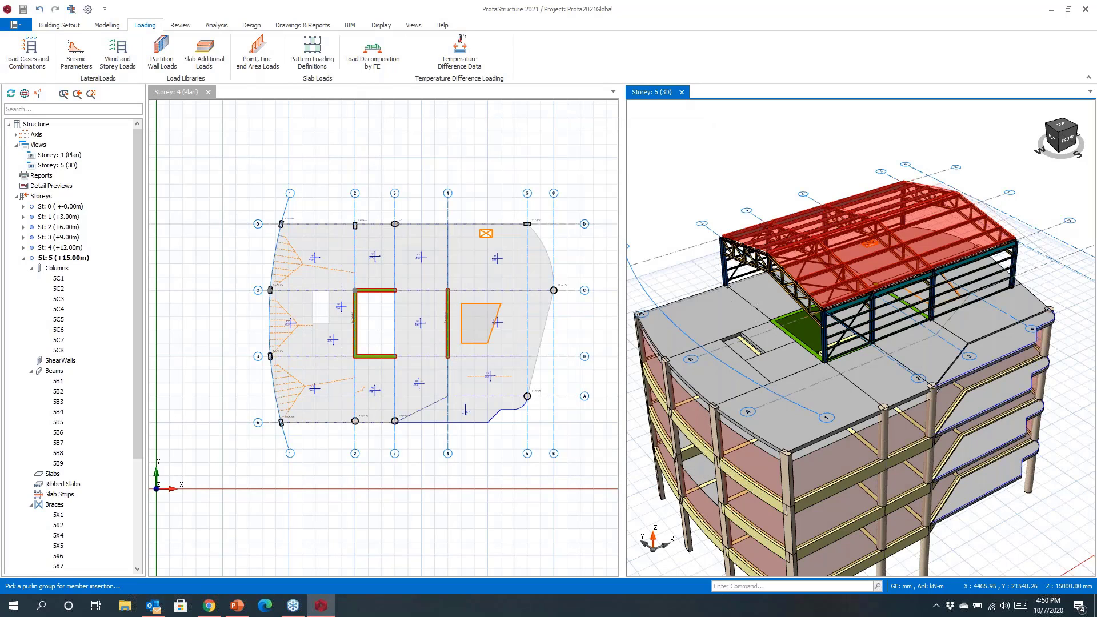
Step: In the wind load calculator, set the basic wind speed to 30.0 m/s and the terrain category to suburban Category 3
click(118, 52)
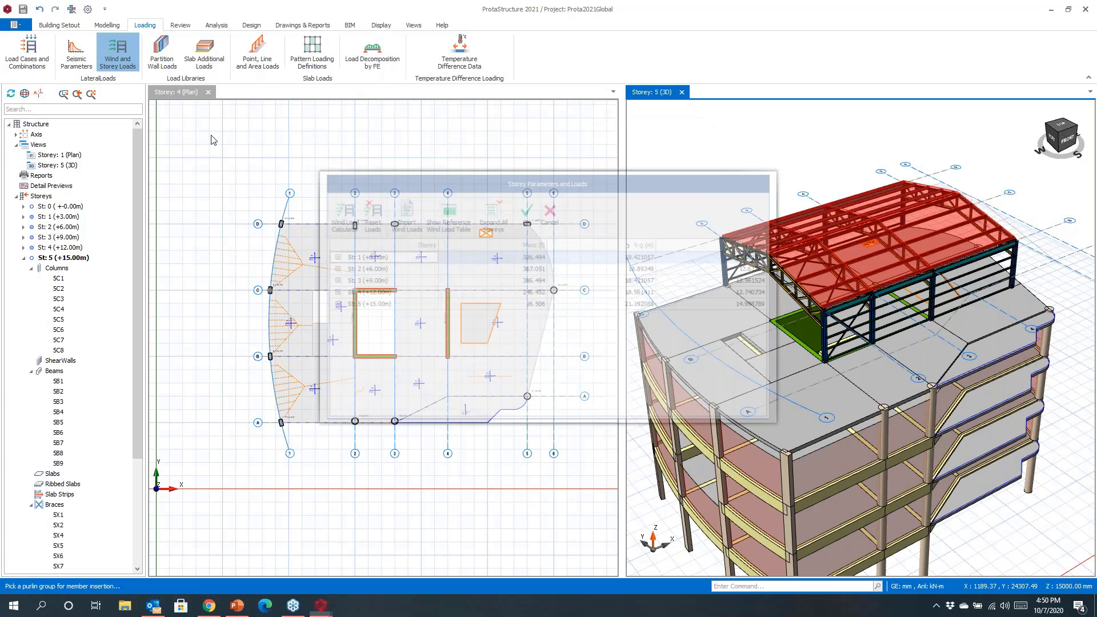
click(337, 222)
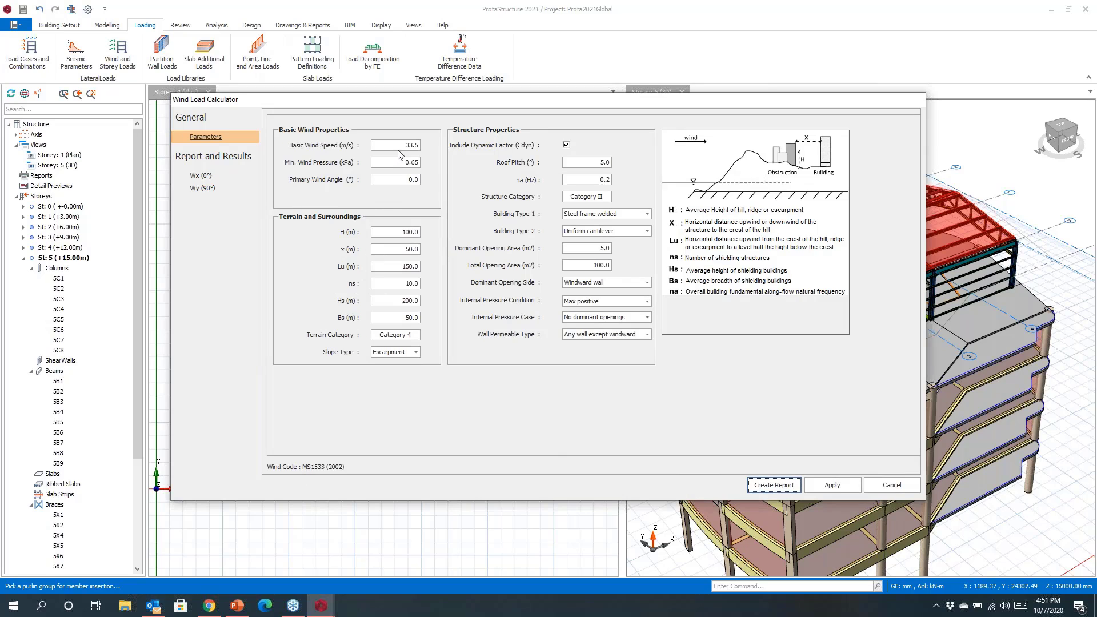
drag(400, 146, 424, 148)
text(30.0)
click(397, 335)
click(470, 366)
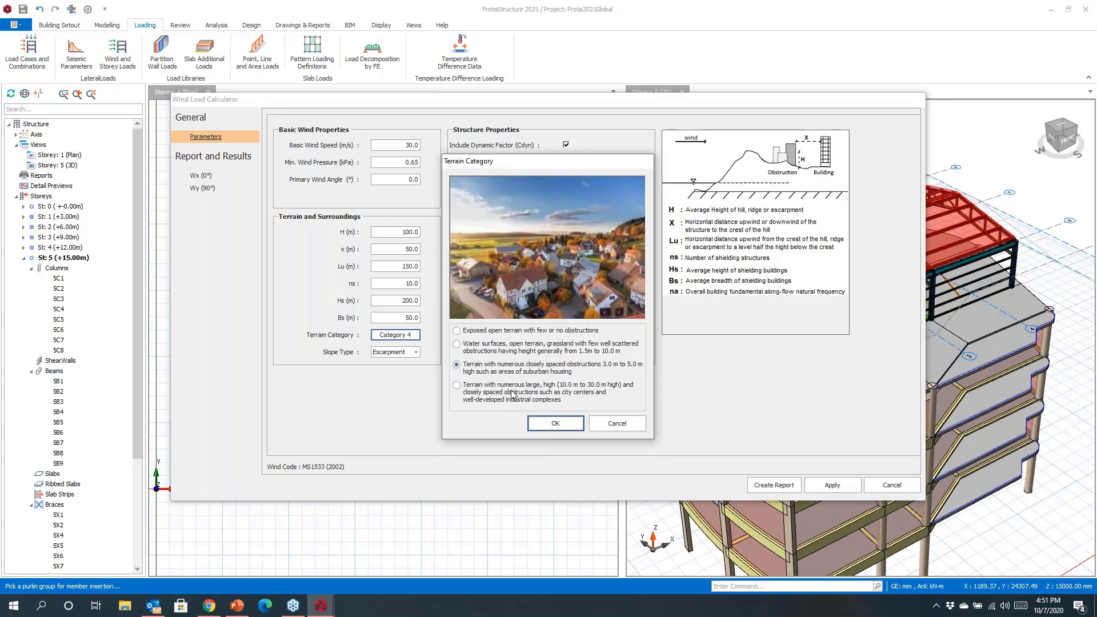
click(554, 423)
Step: Set Building Type 1 to Reinforced concrete and Building Type 2 to Central core, MR facade for the wind calculation
click(584, 216)
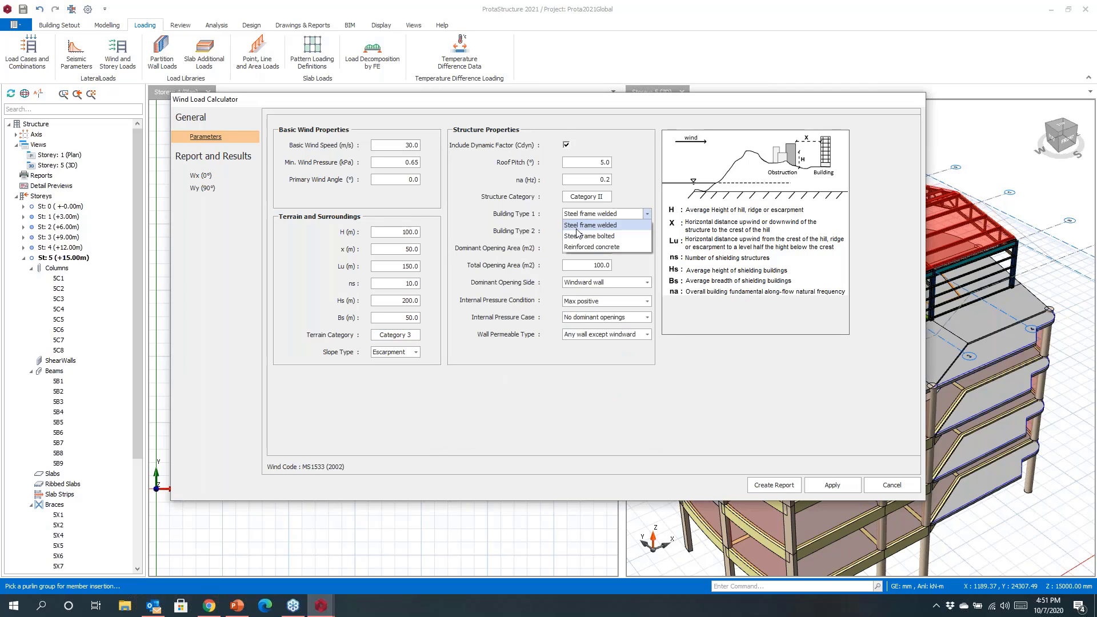
click(580, 246)
click(579, 234)
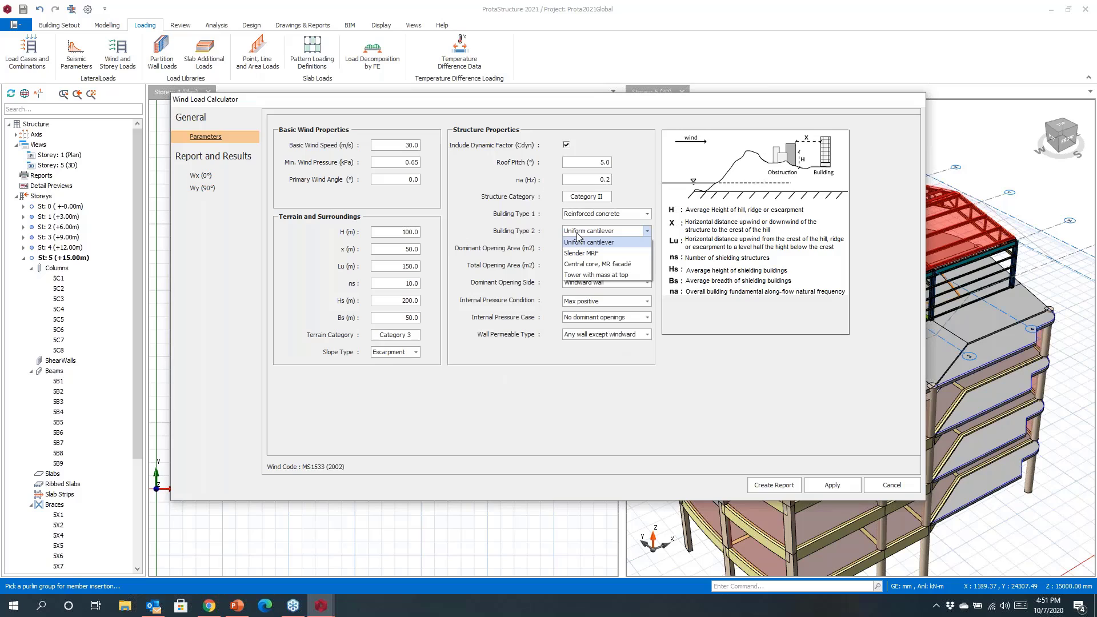
click(588, 264)
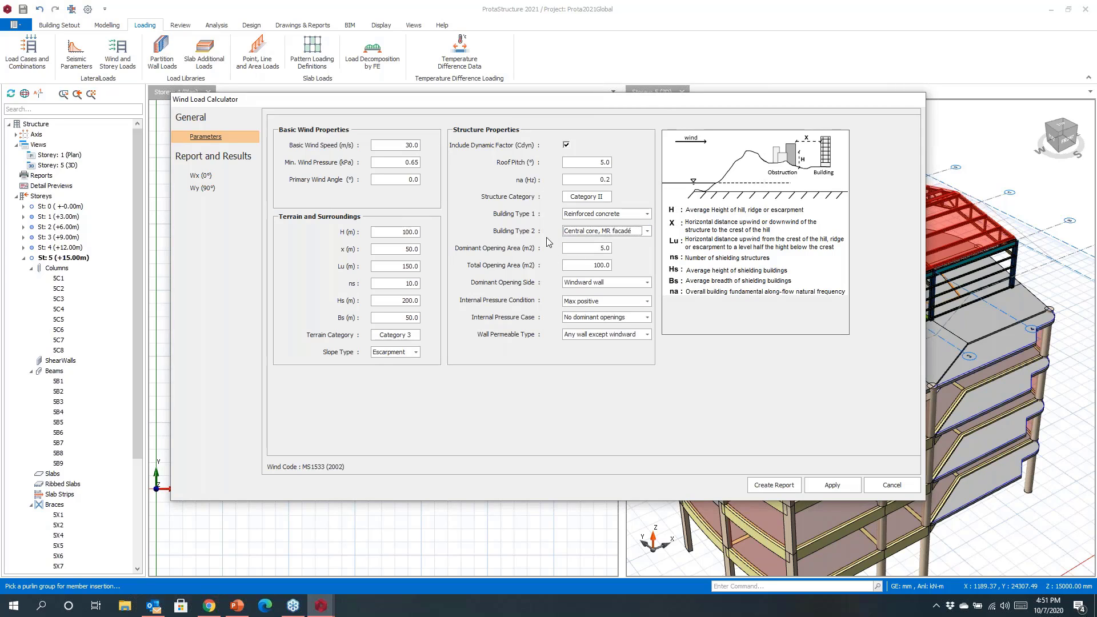
Step: Review the calculated Wx (0°) storey wind loads, apply them and accept the storey parameters and loads
click(213, 179)
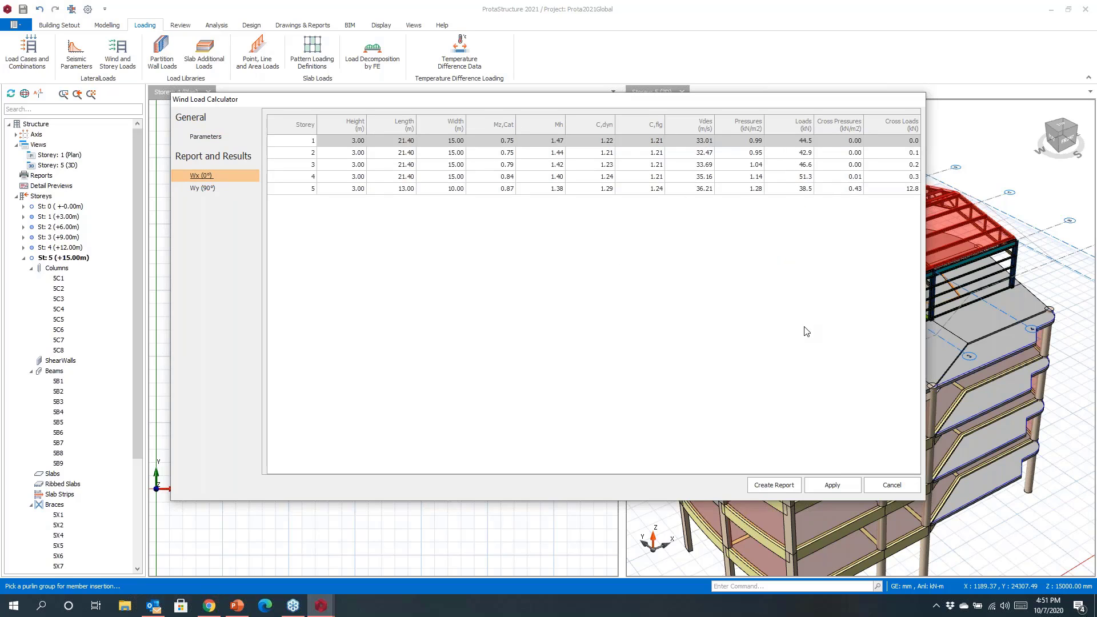
click(823, 482)
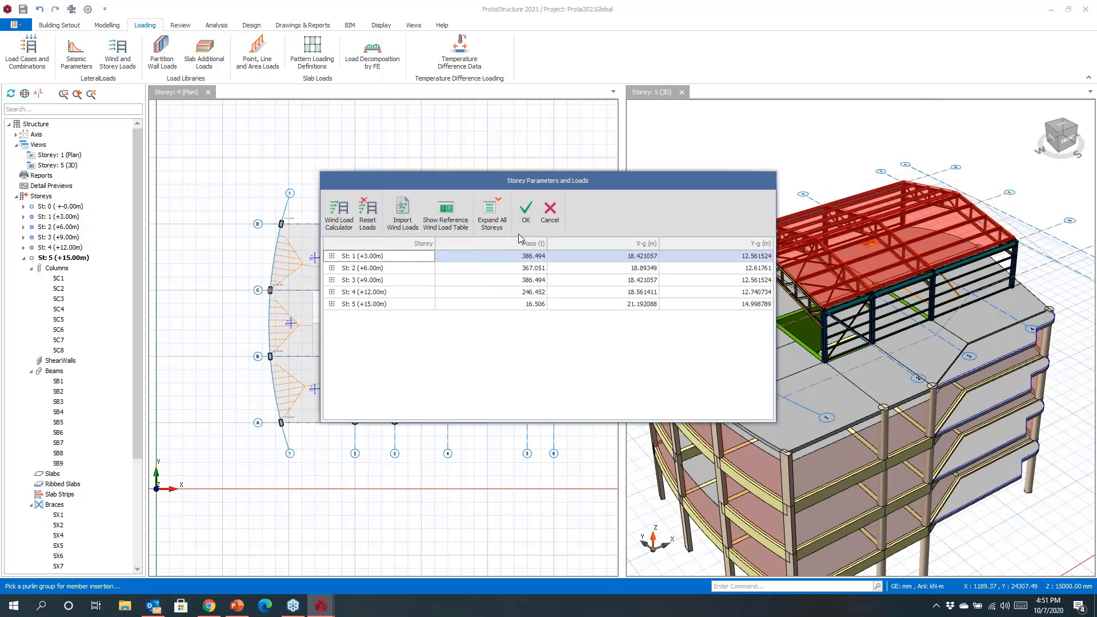
click(526, 212)
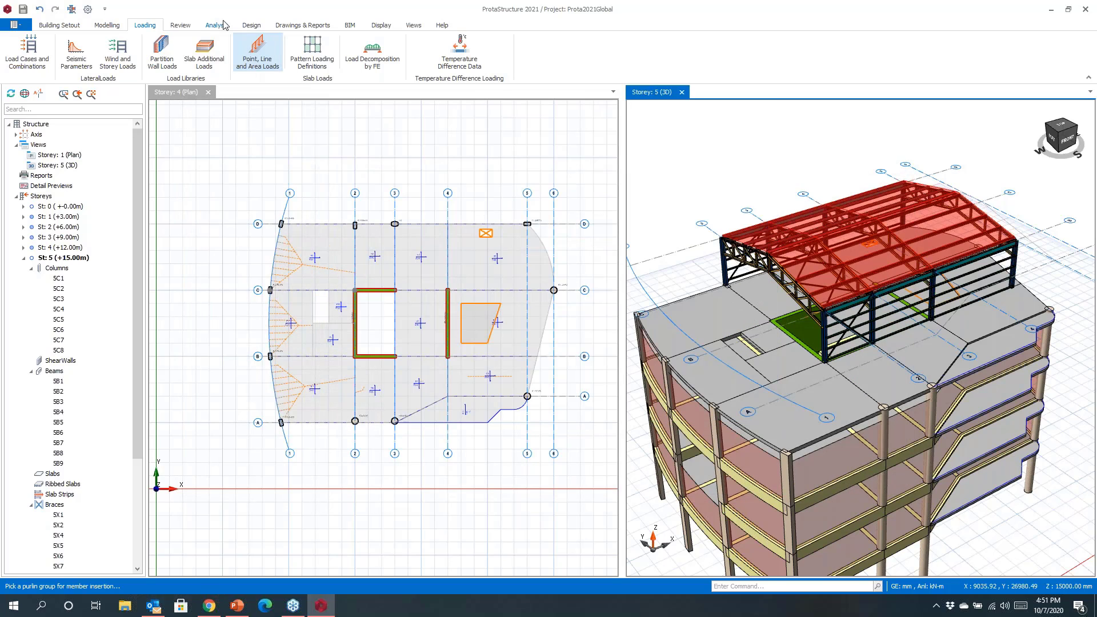
Step: Colour the 3D model's slabs by live load, then by additional dead load, to review the assigned loads
click(181, 27)
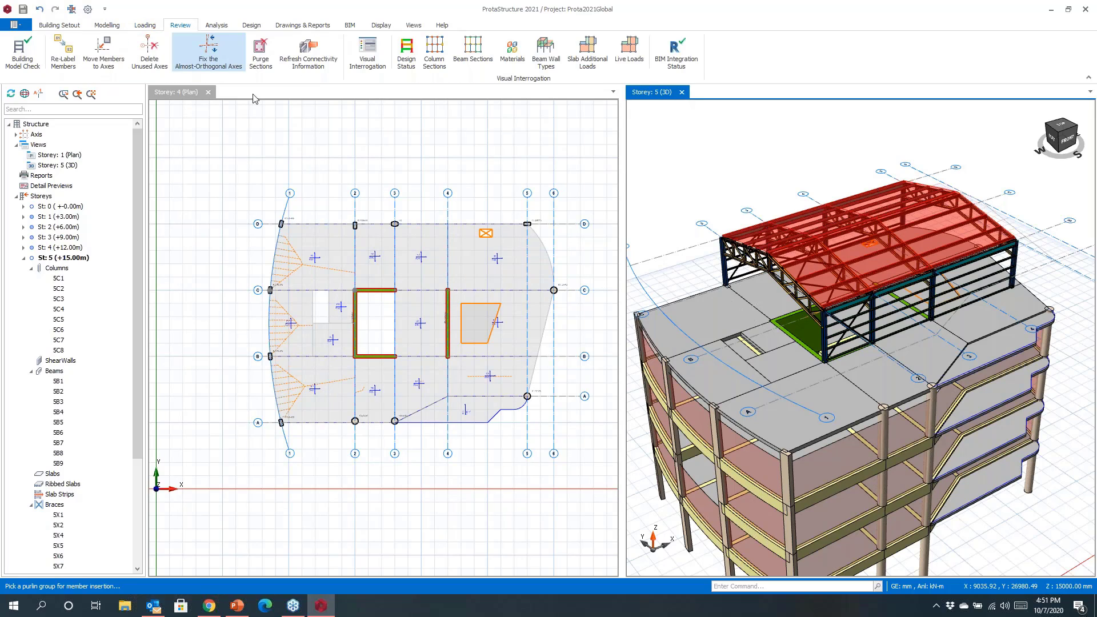
mouse_move(918, 331)
middle_down()
mouse_move(886, 337)
mouse_move(907, 330)
middle_up()
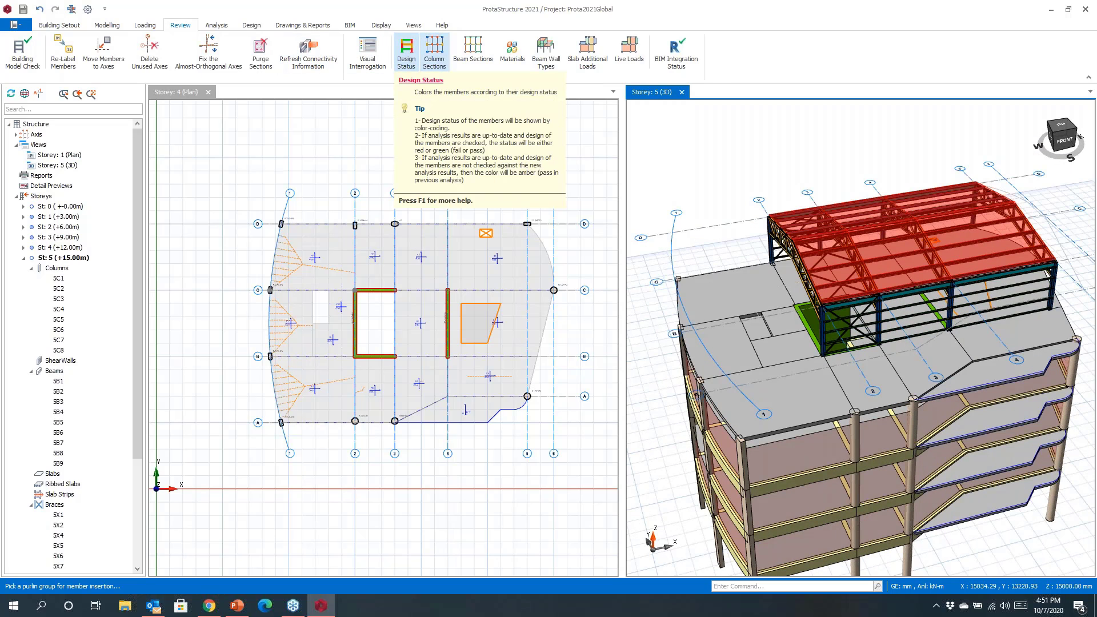
middle_drag(828, 311, 827, 304)
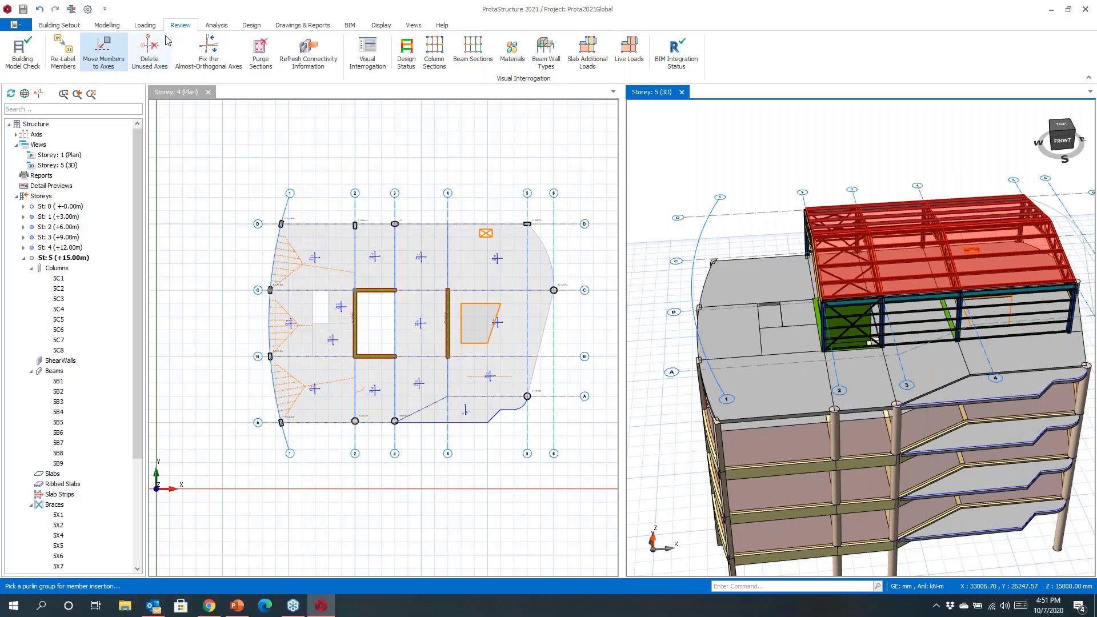
click(627, 52)
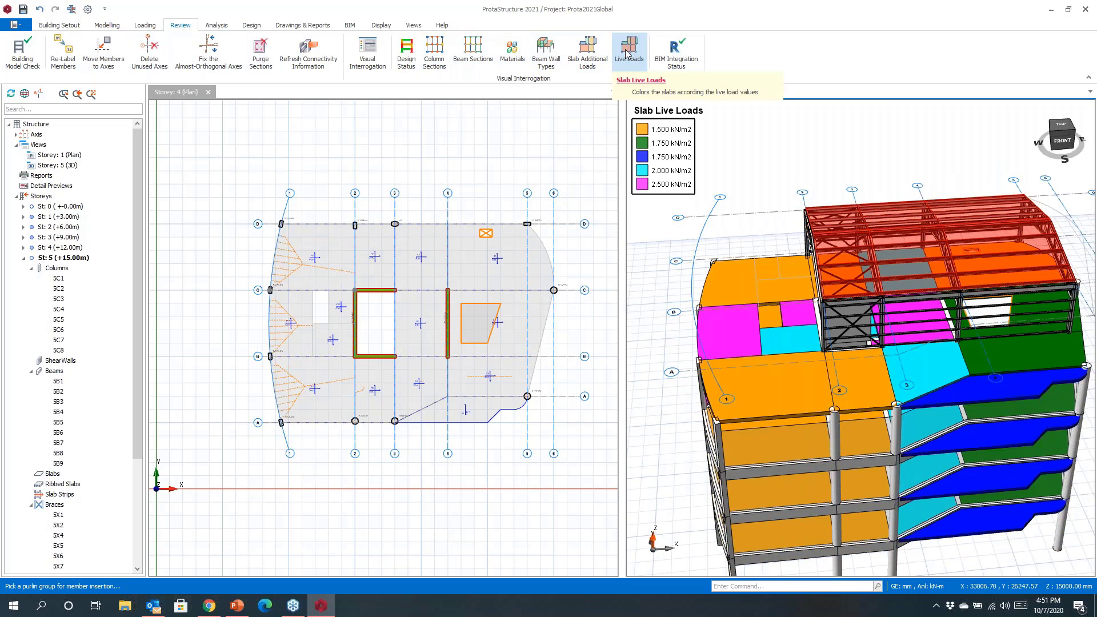
click(591, 54)
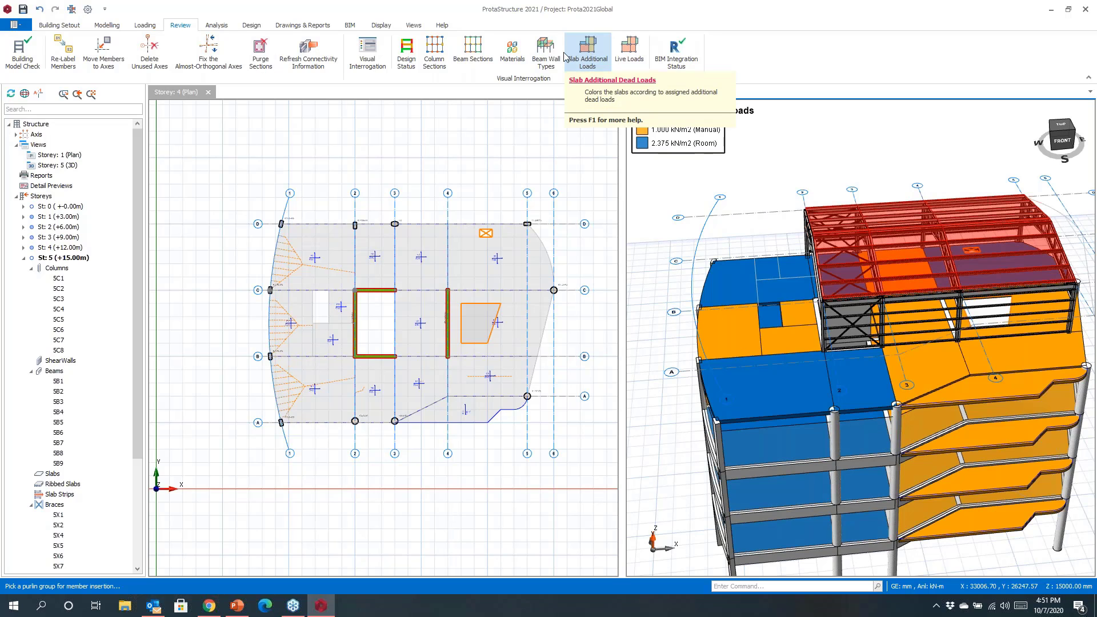
Step: Colour the 3D model by column section and then beam section, and return it to the normal display
click(435, 55)
middle_drag(800, 337, 851, 336)
click(1070, 138)
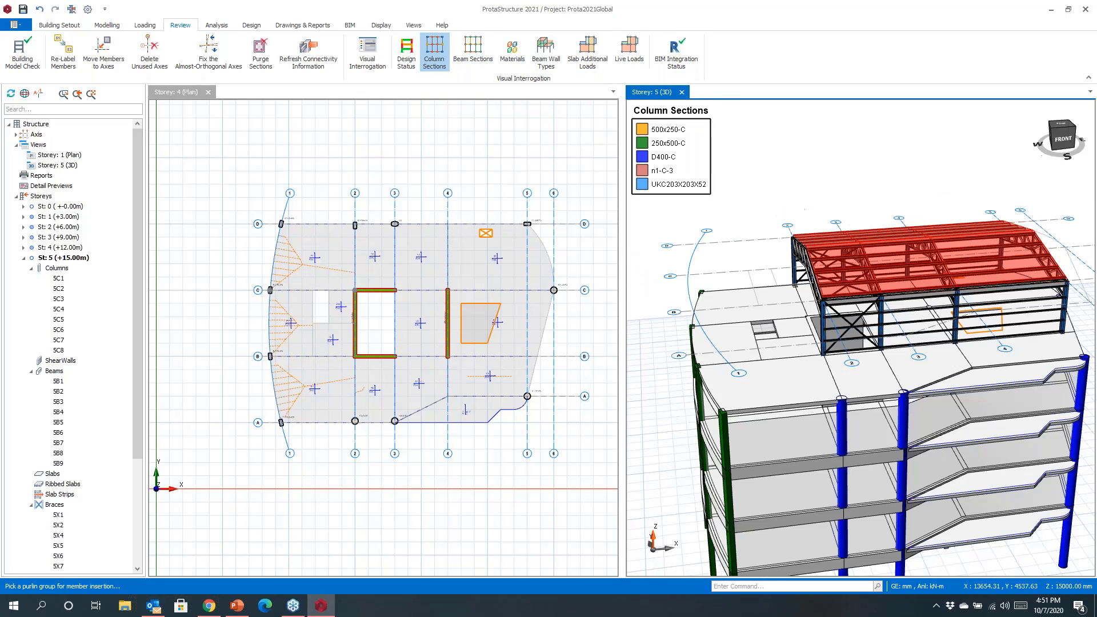
click(474, 54)
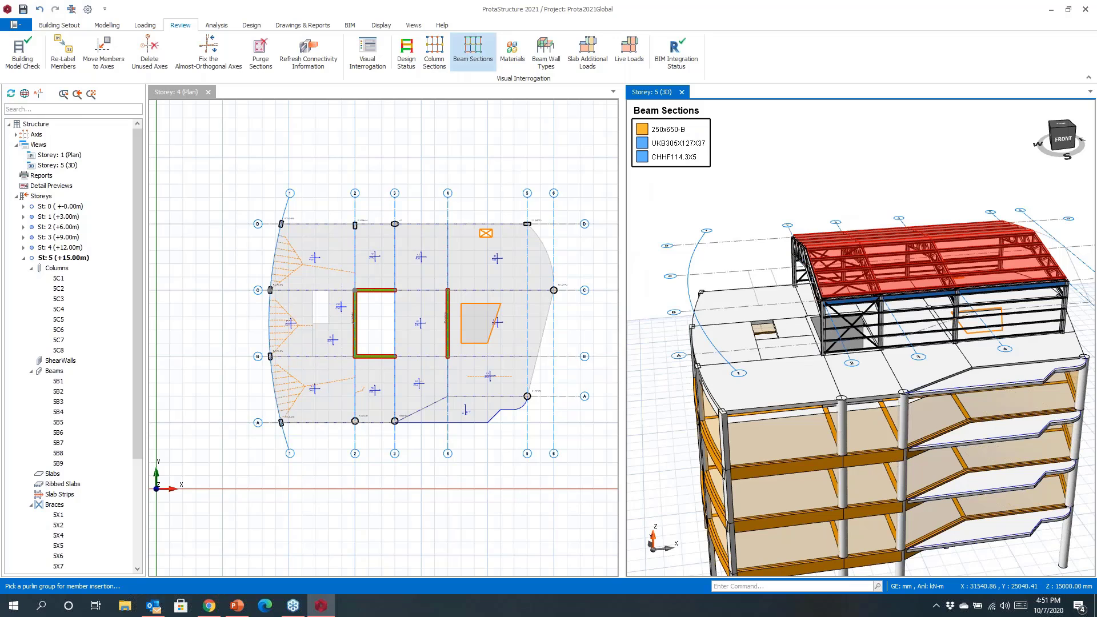
middle_drag(840, 337, 845, 338)
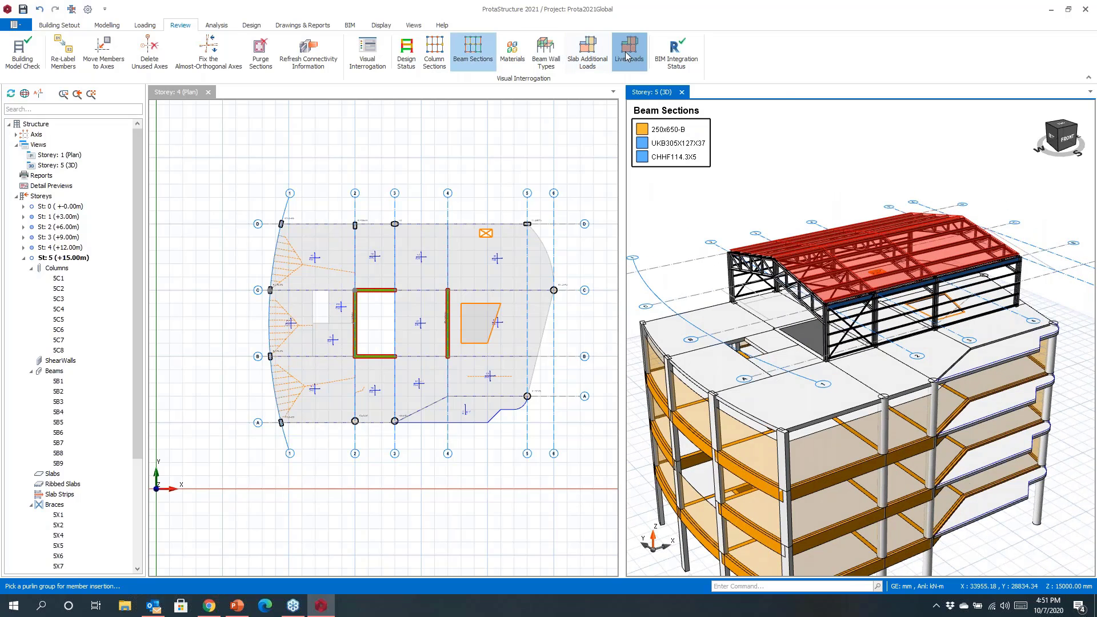
click(629, 51)
click(627, 55)
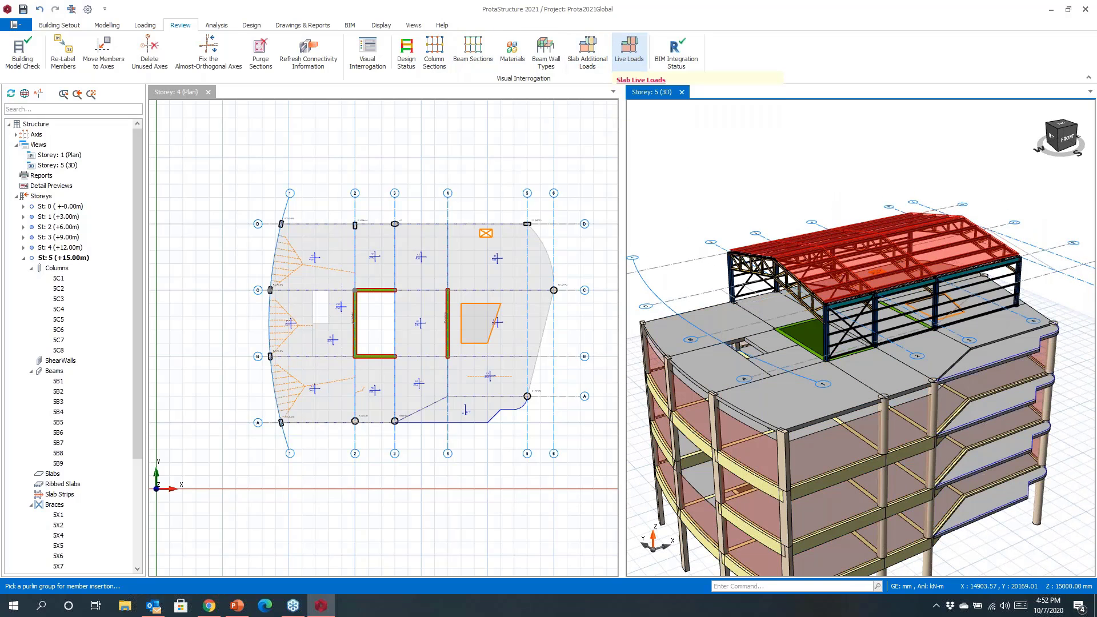
Step: Start the building analysis and inspect the project's design codes, including the list of available concrete design codes
click(218, 27)
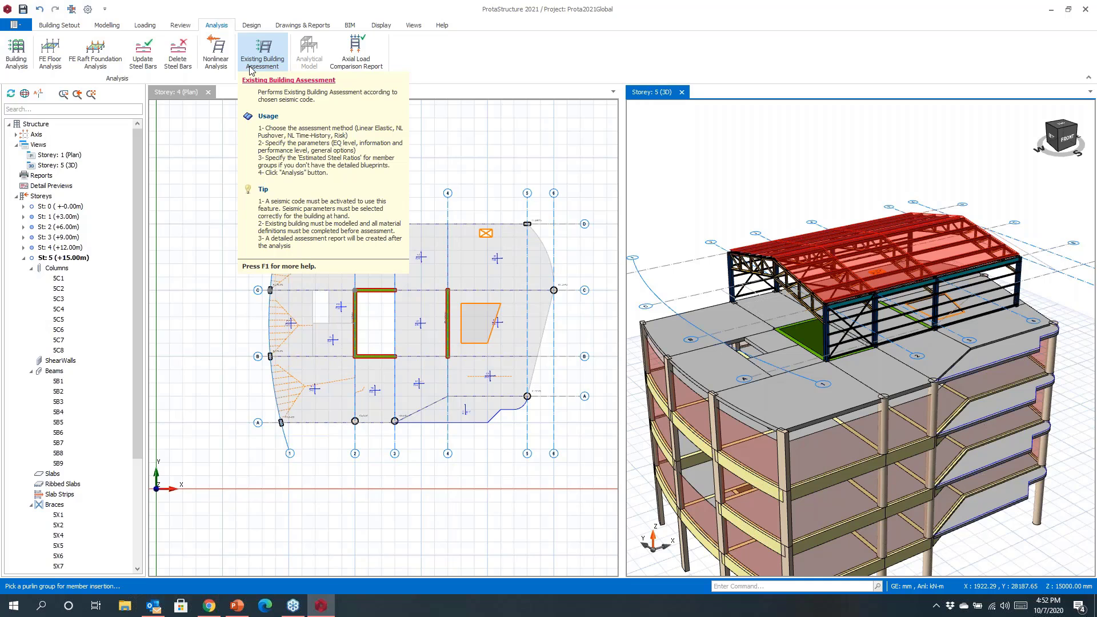
click(18, 50)
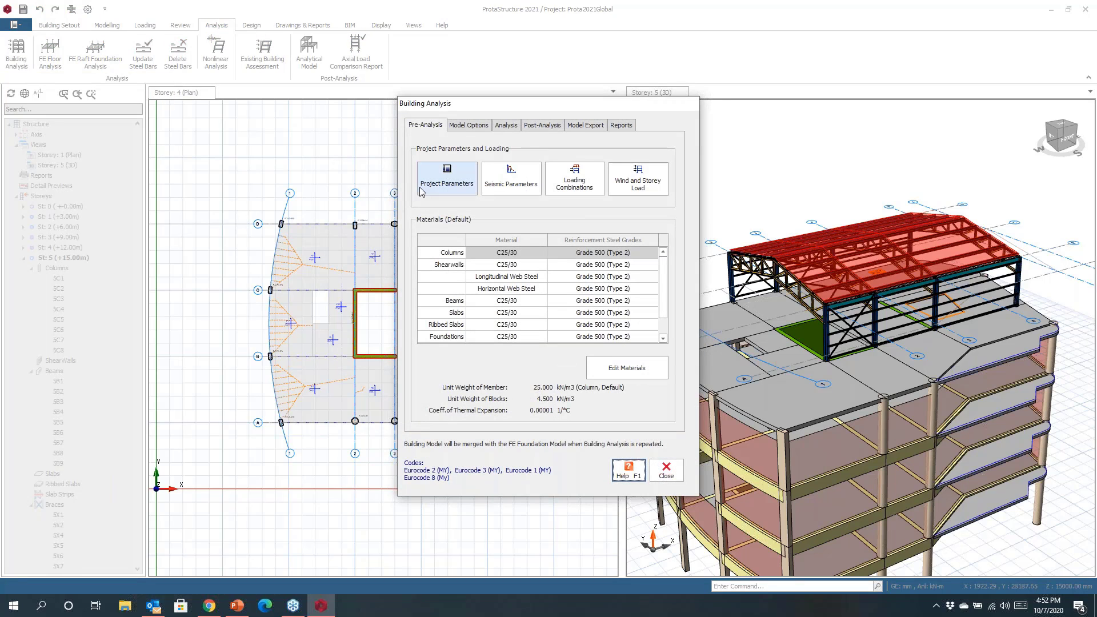
click(440, 190)
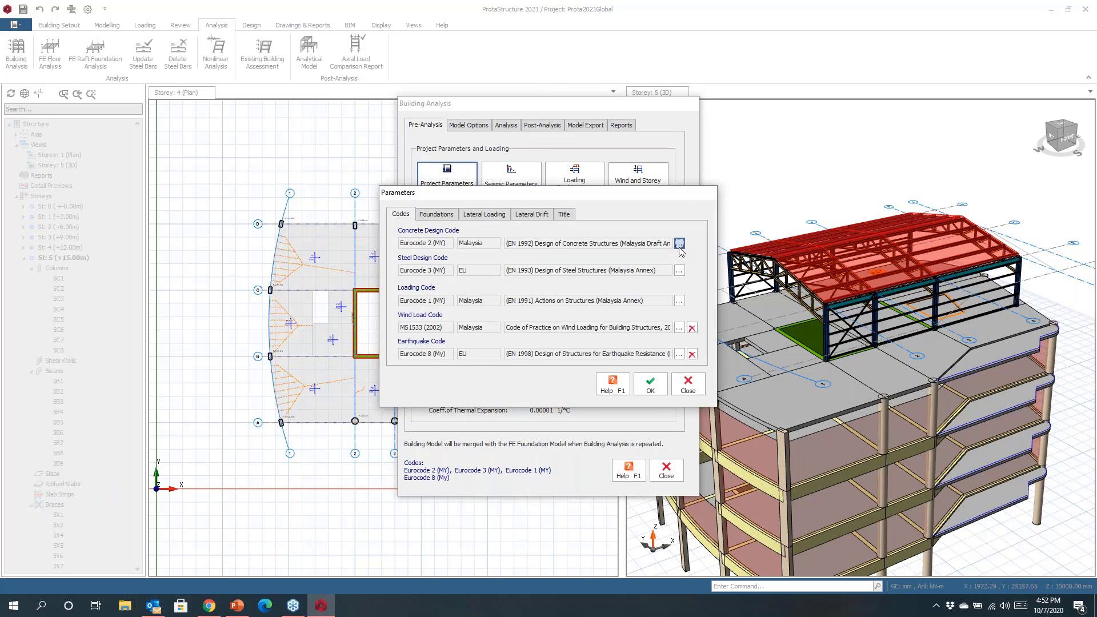
click(679, 244)
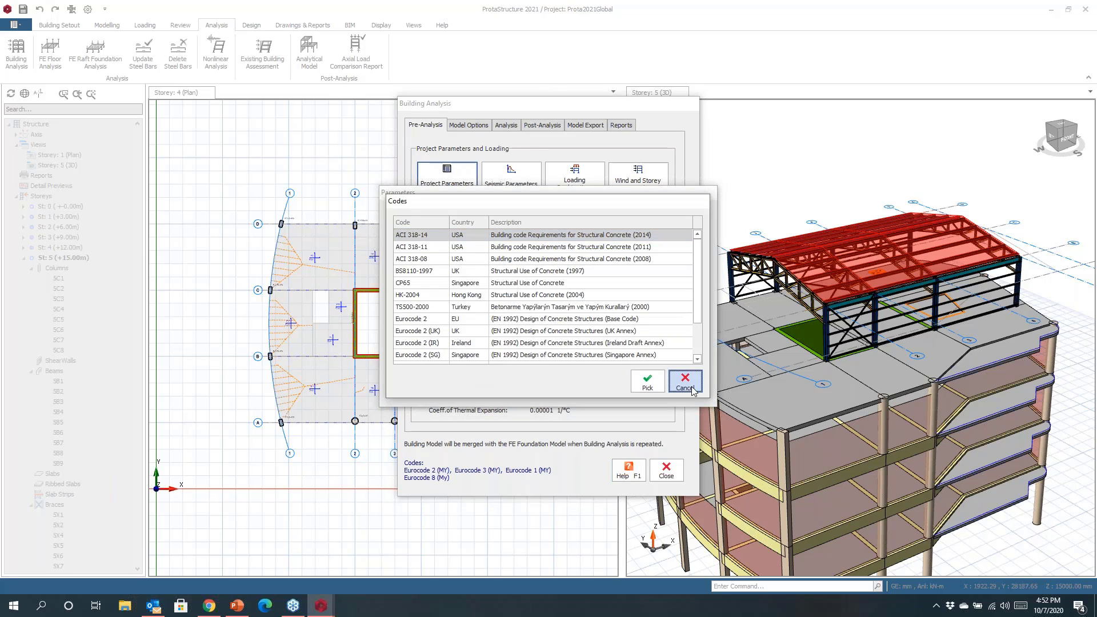
click(685, 383)
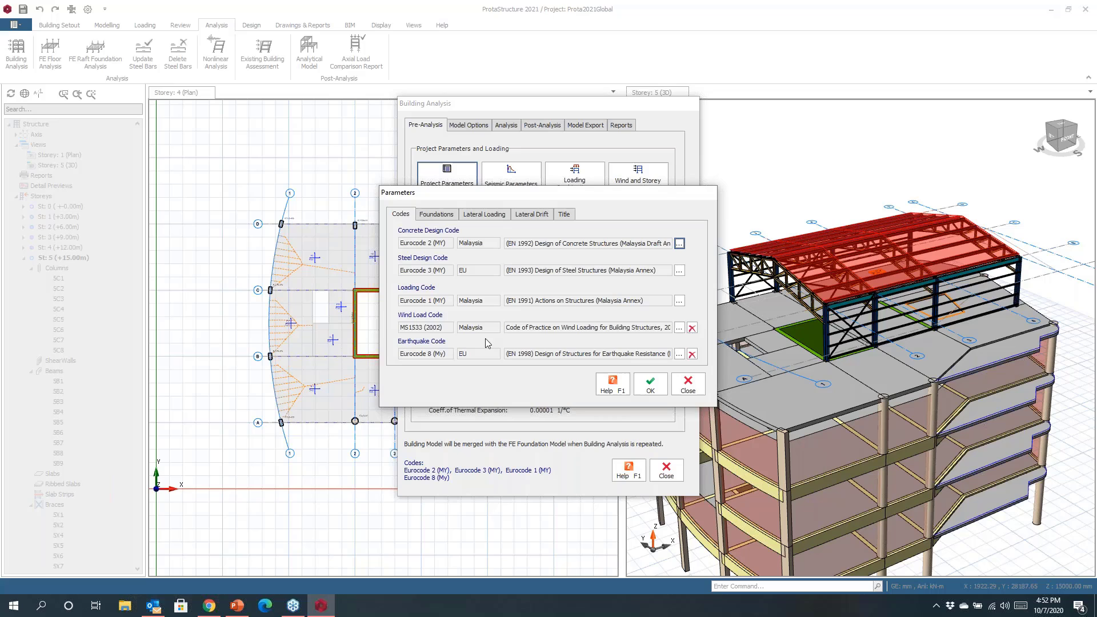
Step: Accept the design codes, then set the building model's rigid zones to Reduced by %25 and its walls to the Finite Elements Shell Model
click(652, 392)
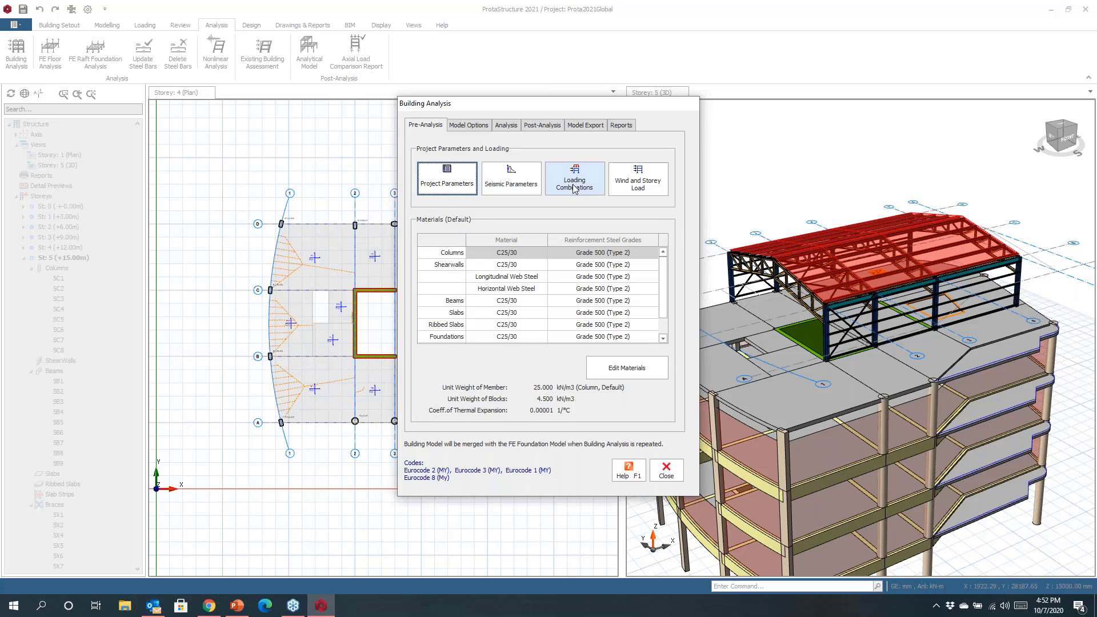
click(474, 126)
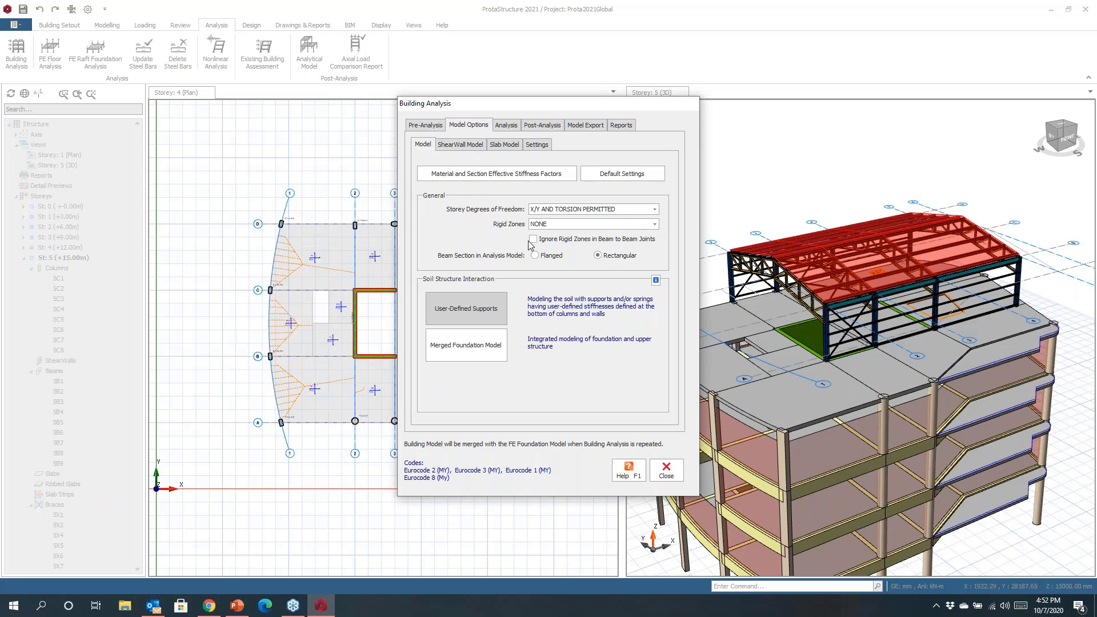
click(537, 225)
click(552, 247)
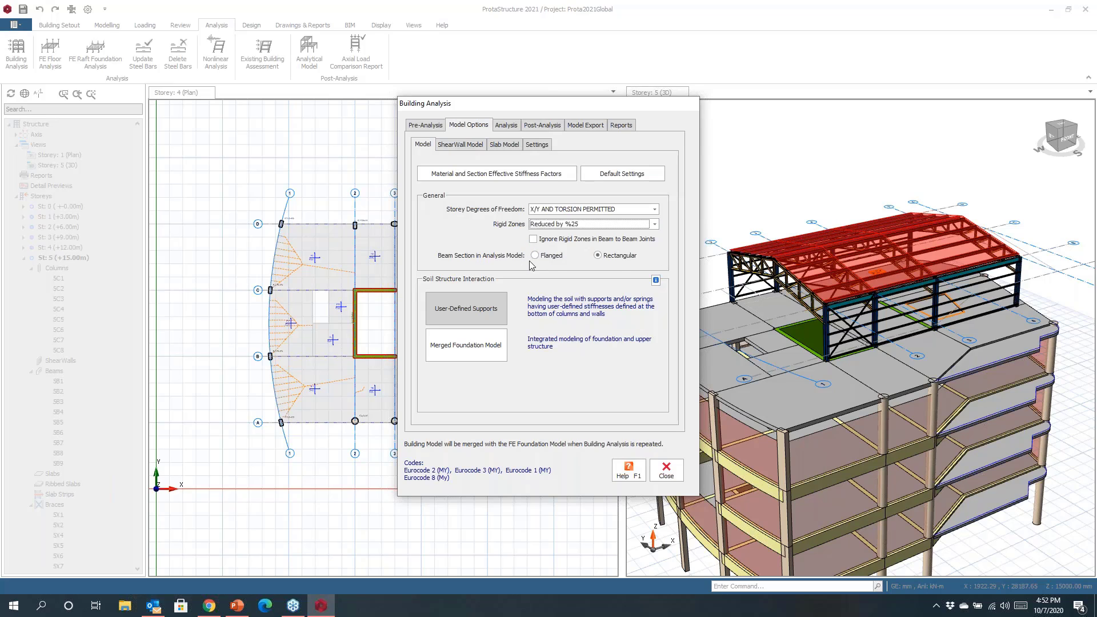
click(460, 144)
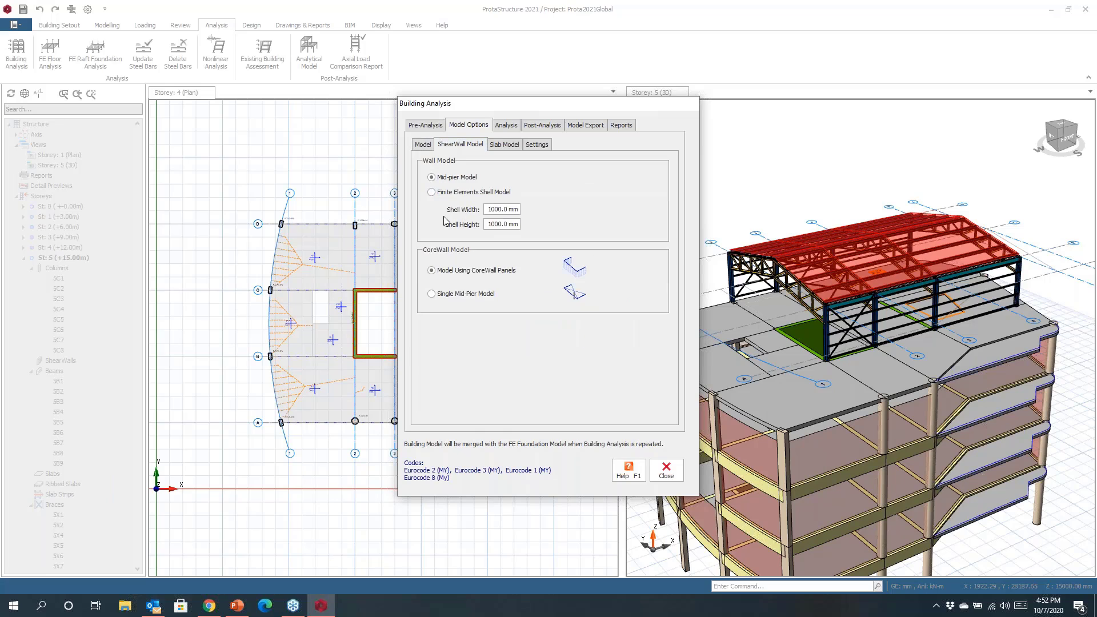
click(466, 192)
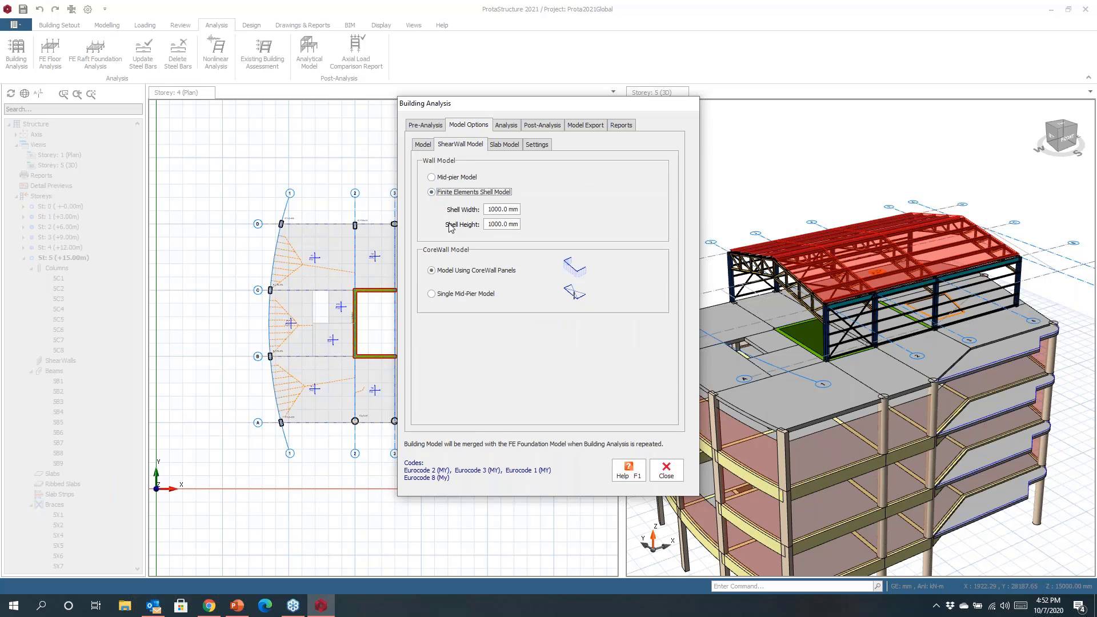
Step: Include slabs in the building model and choose storey 4 (+12.00m) for finite element meshing
click(499, 146)
click(559, 232)
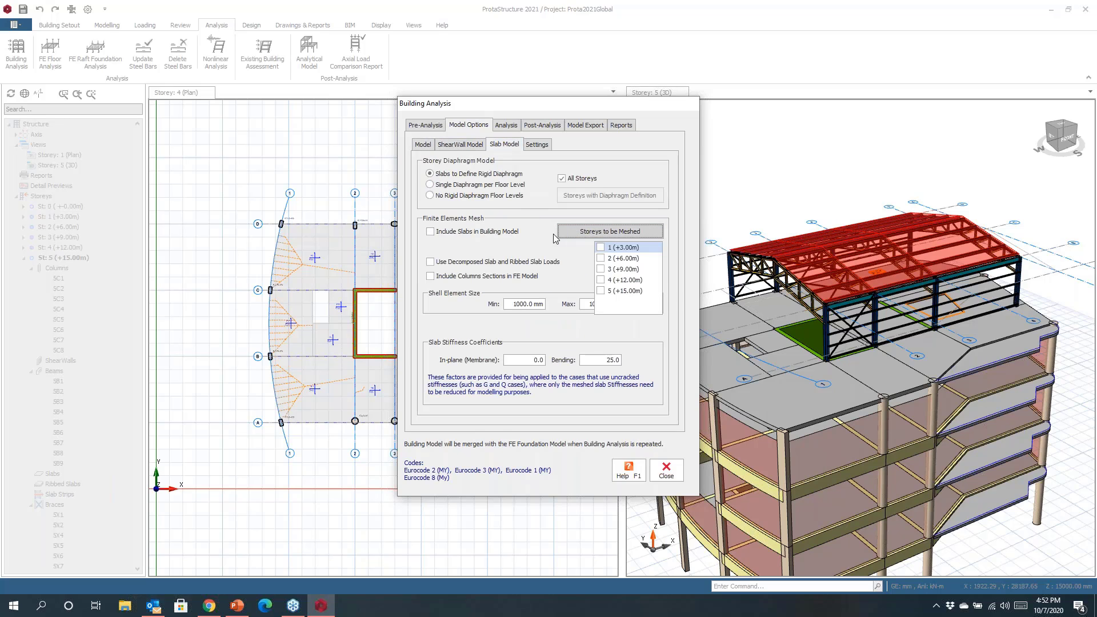
click(600, 280)
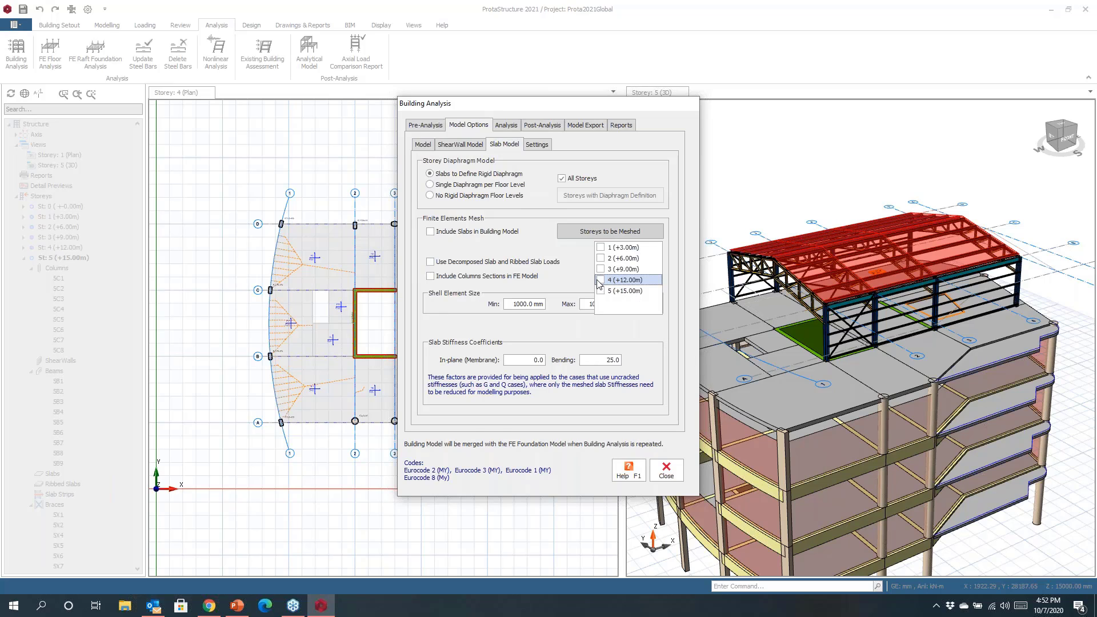
click(574, 232)
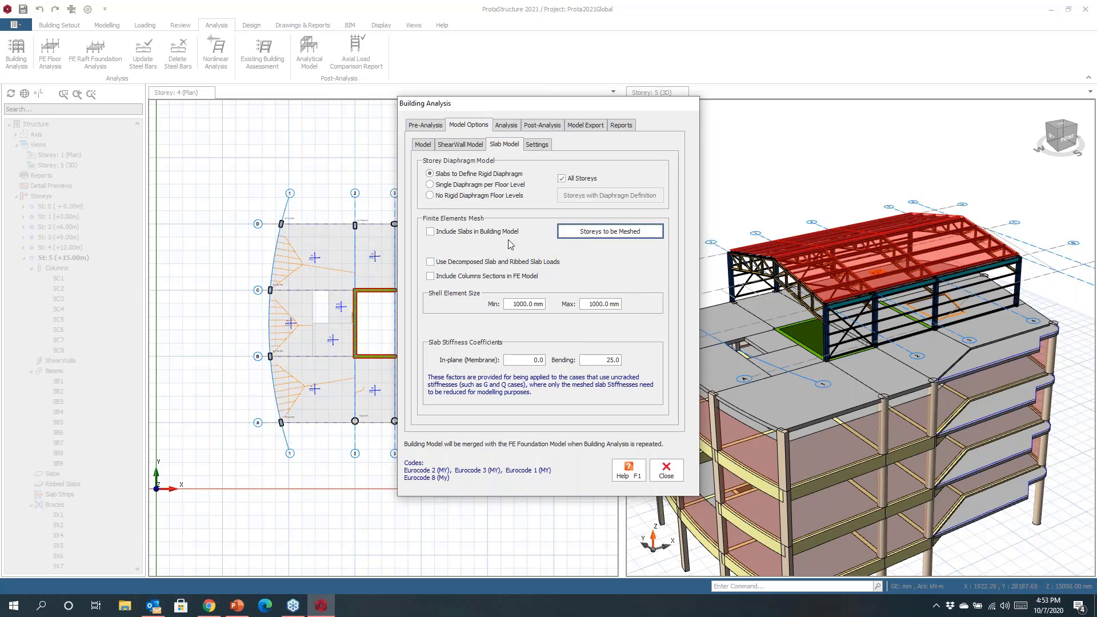
click(445, 232)
click(601, 237)
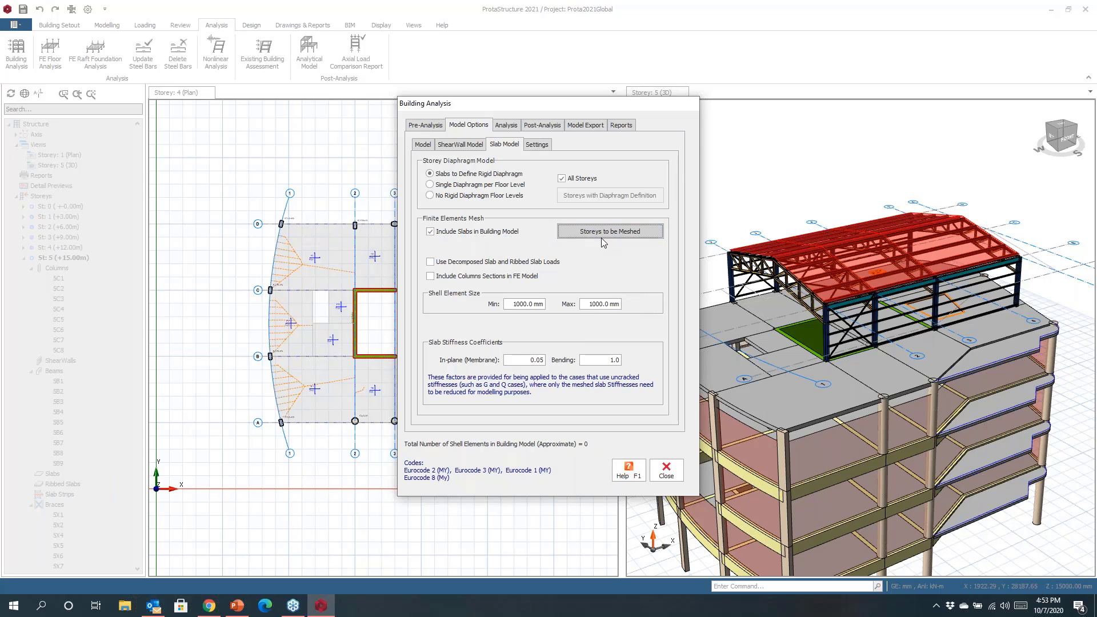
click(575, 238)
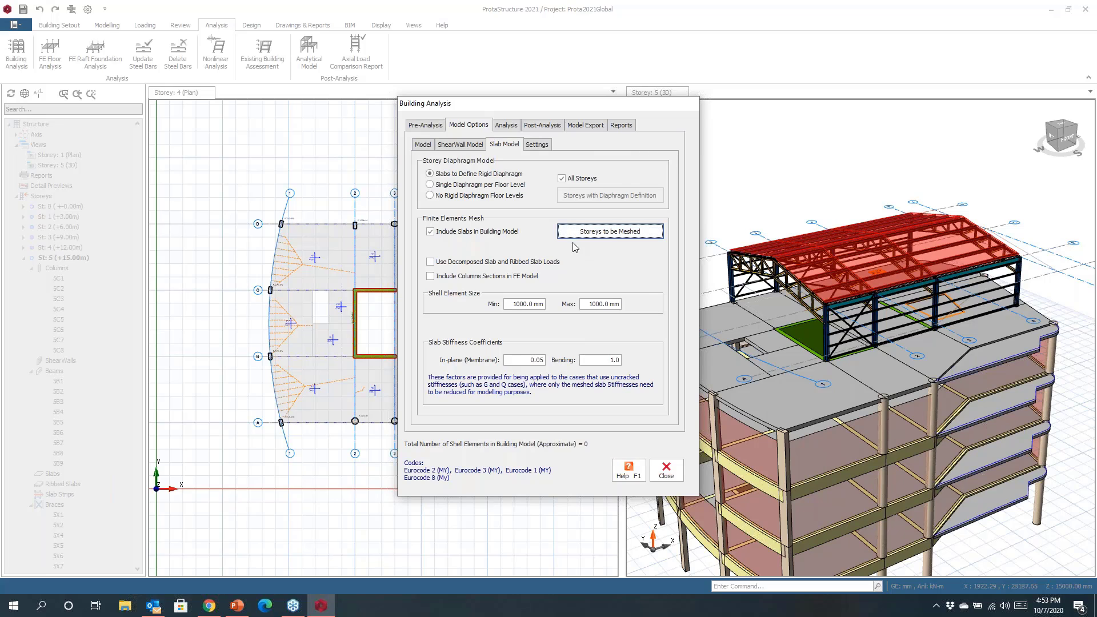
Step: Run the building analysis with column/wall and beam reinforcement design, re-selecting bars for both, plus the steel member design check
click(503, 127)
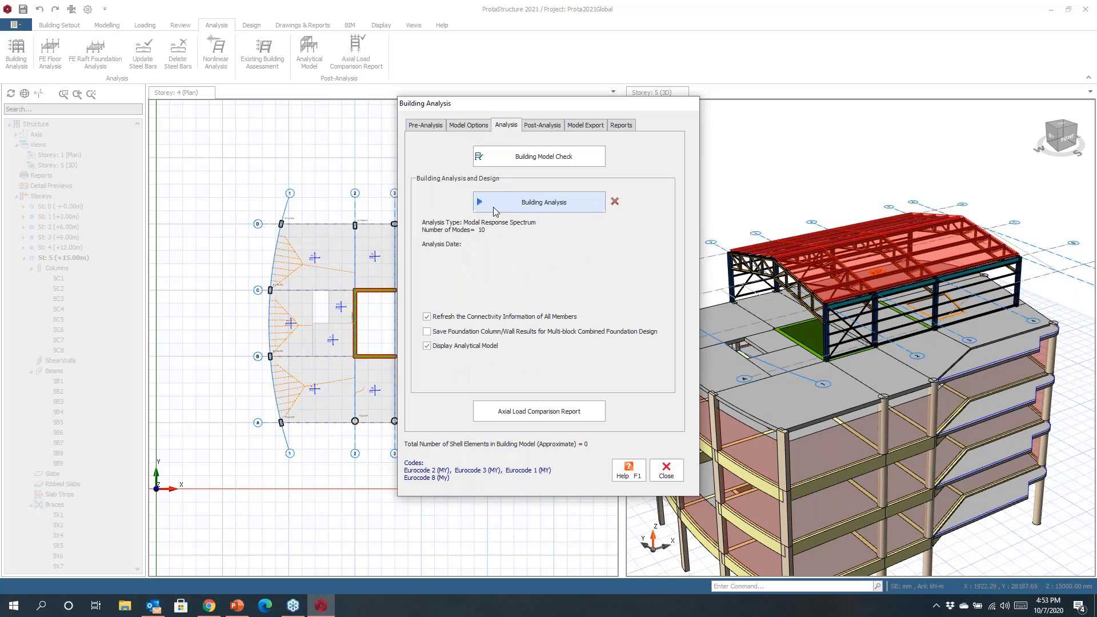
click(495, 203)
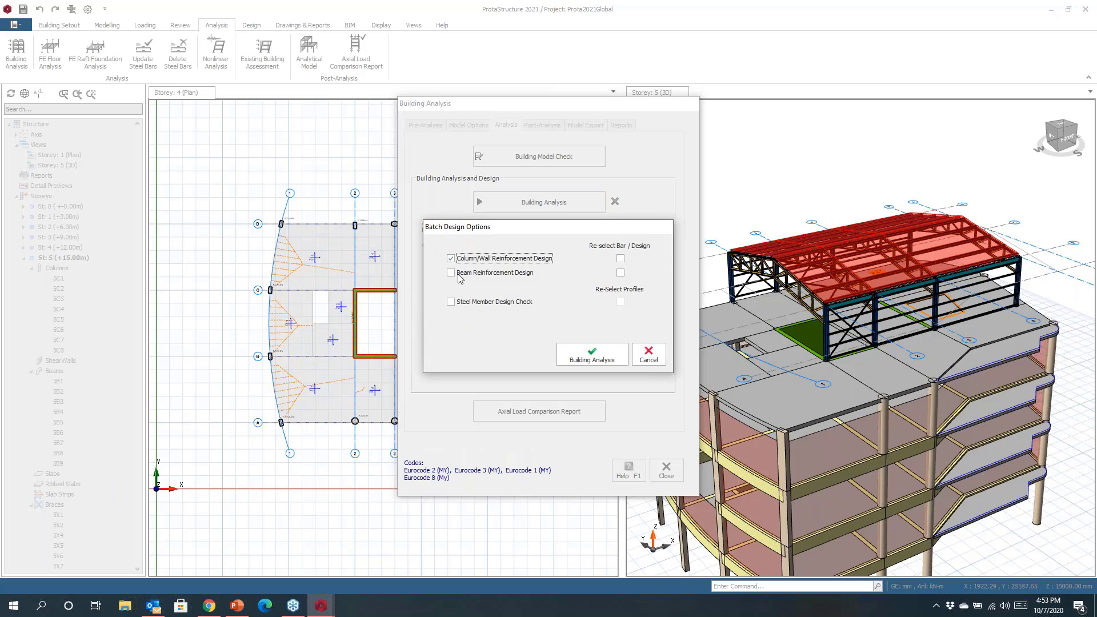
click(621, 259)
click(621, 272)
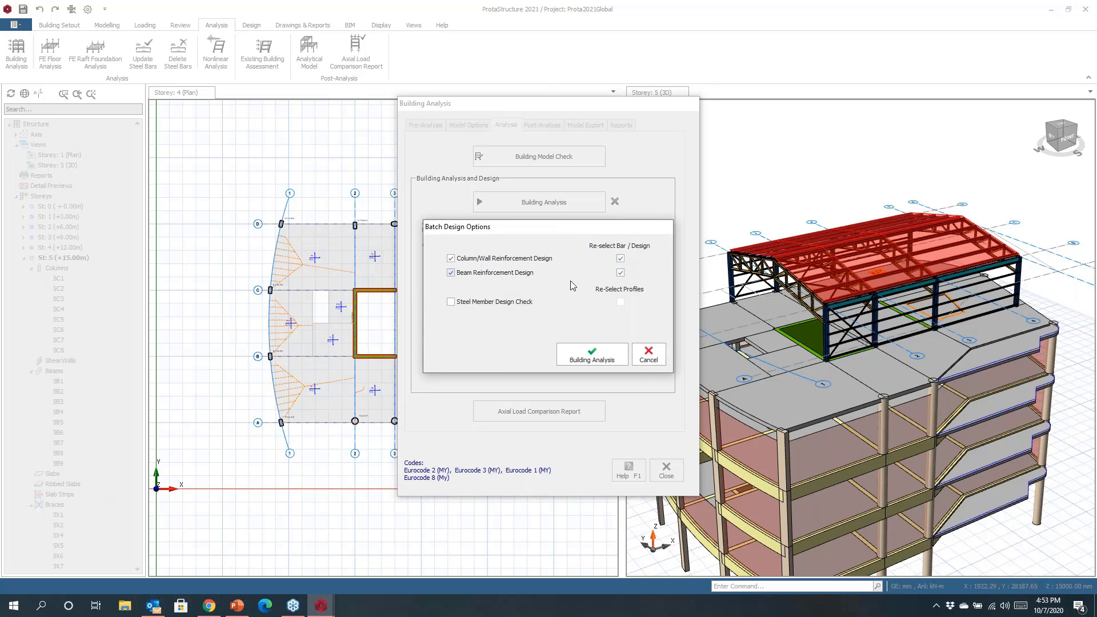
click(451, 302)
click(590, 354)
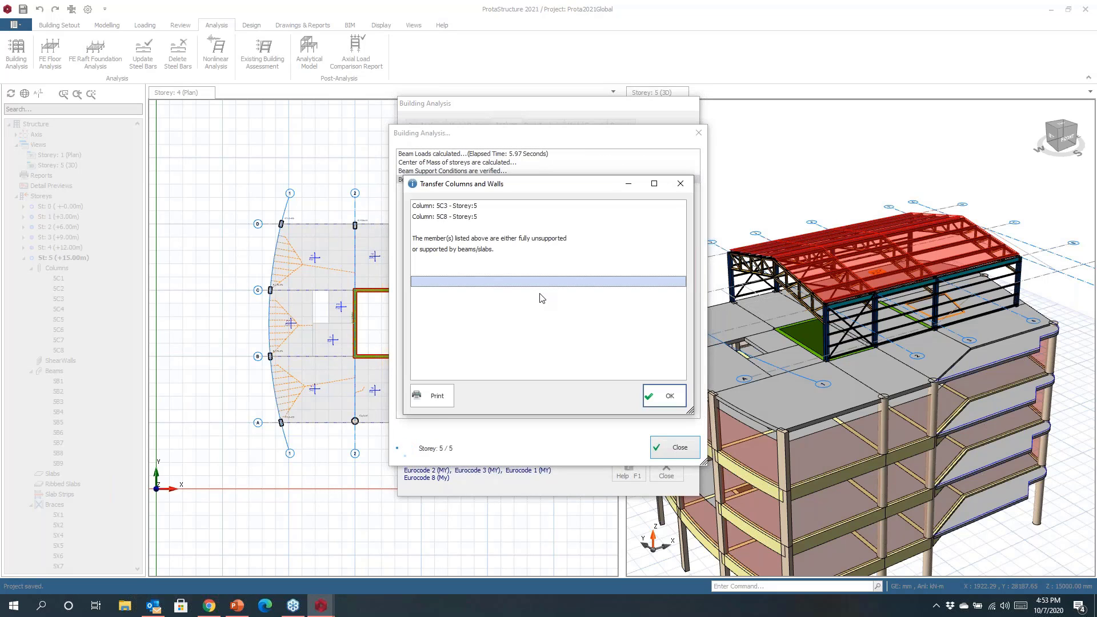
Step: Acknowledge the transfer column and axial load comparison warnings, and close the building analysis once it finishes
click(665, 396)
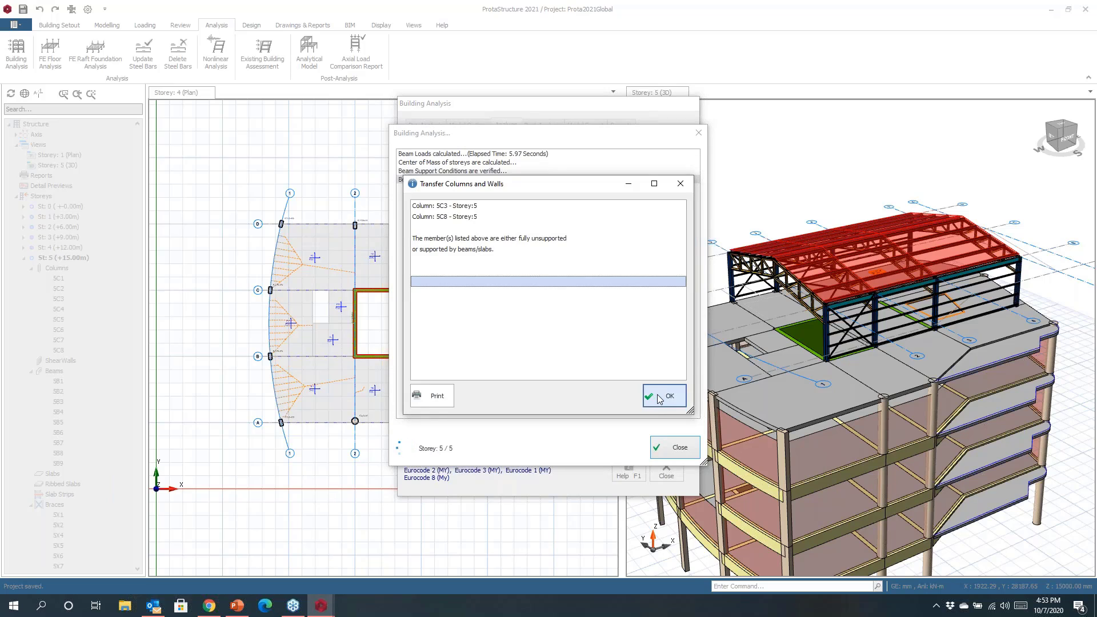
click(580, 340)
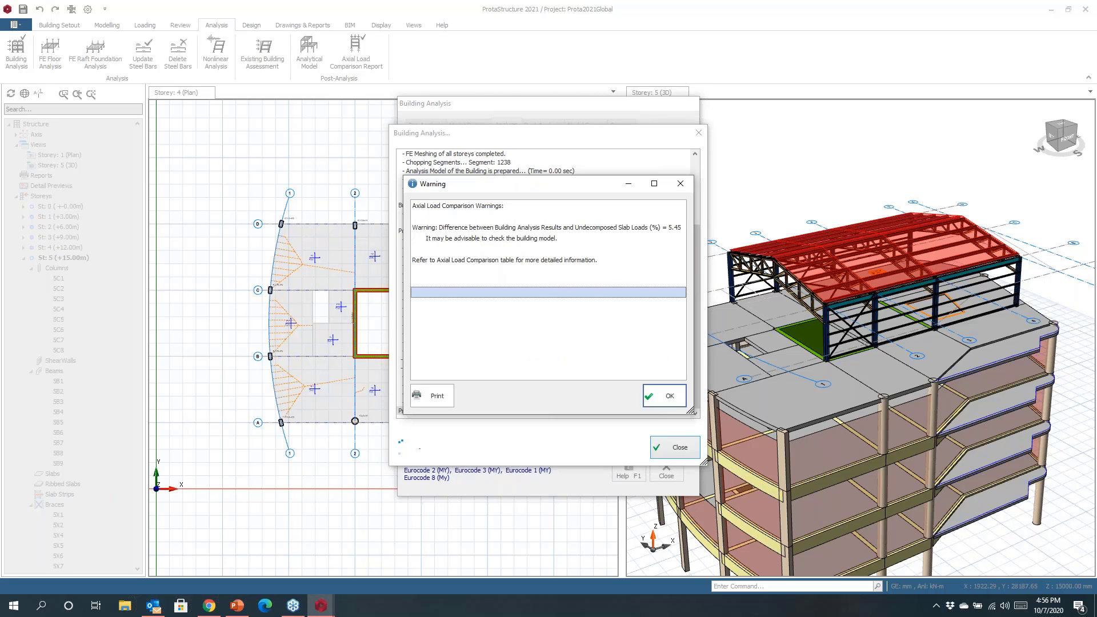
click(651, 395)
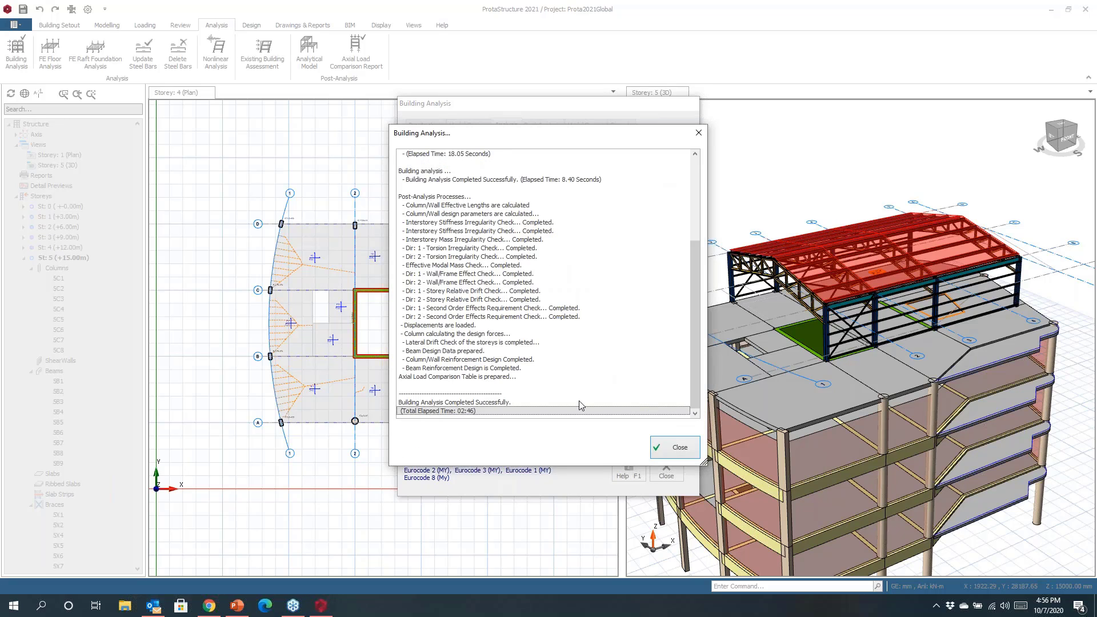
click(658, 447)
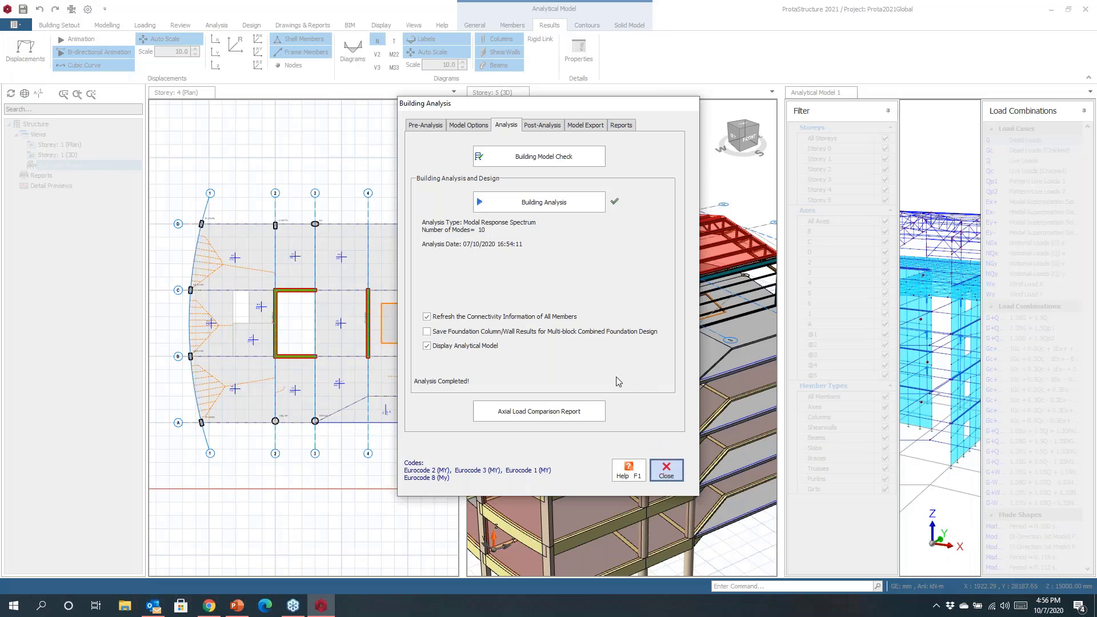
click(667, 470)
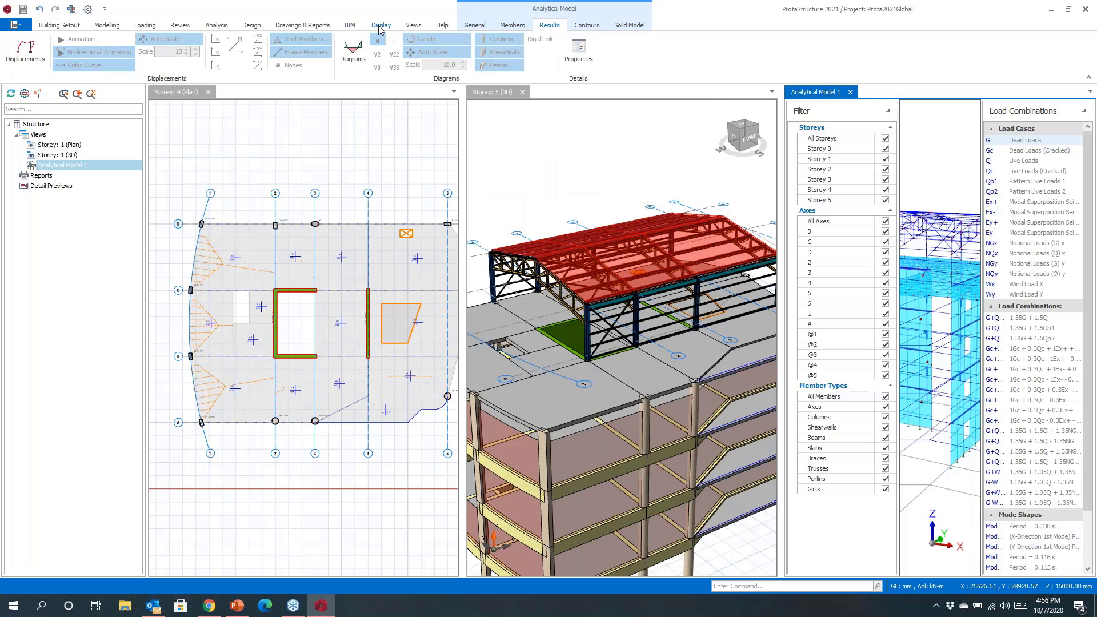
Step: Arrange the plan, 3D and analytical model views together with the Smart layout and compare the physical and analytical models
click(414, 25)
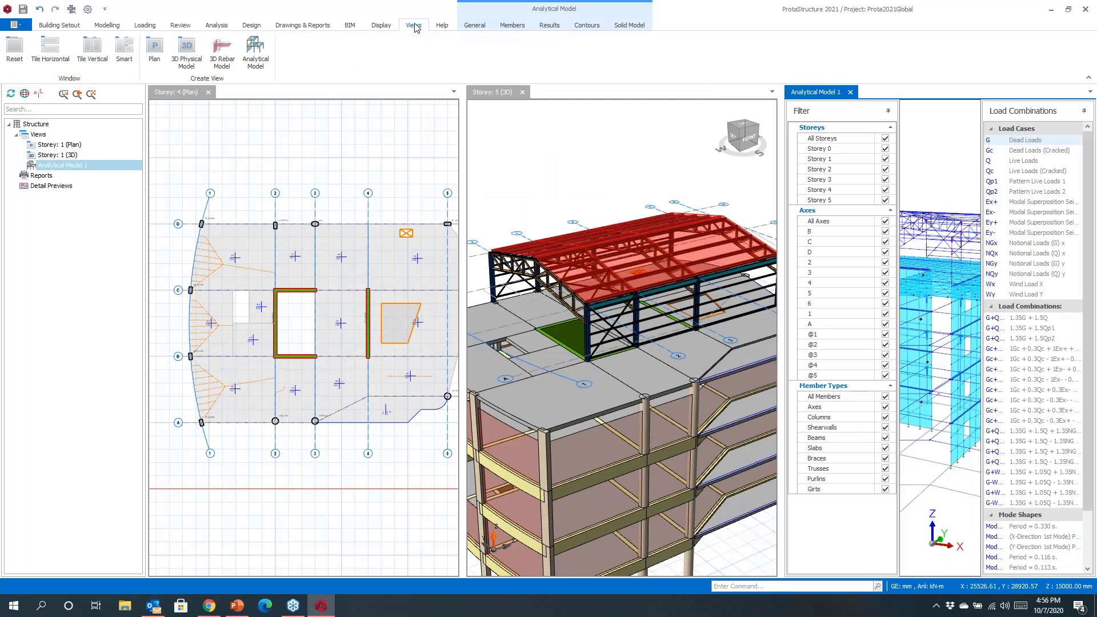
click(122, 53)
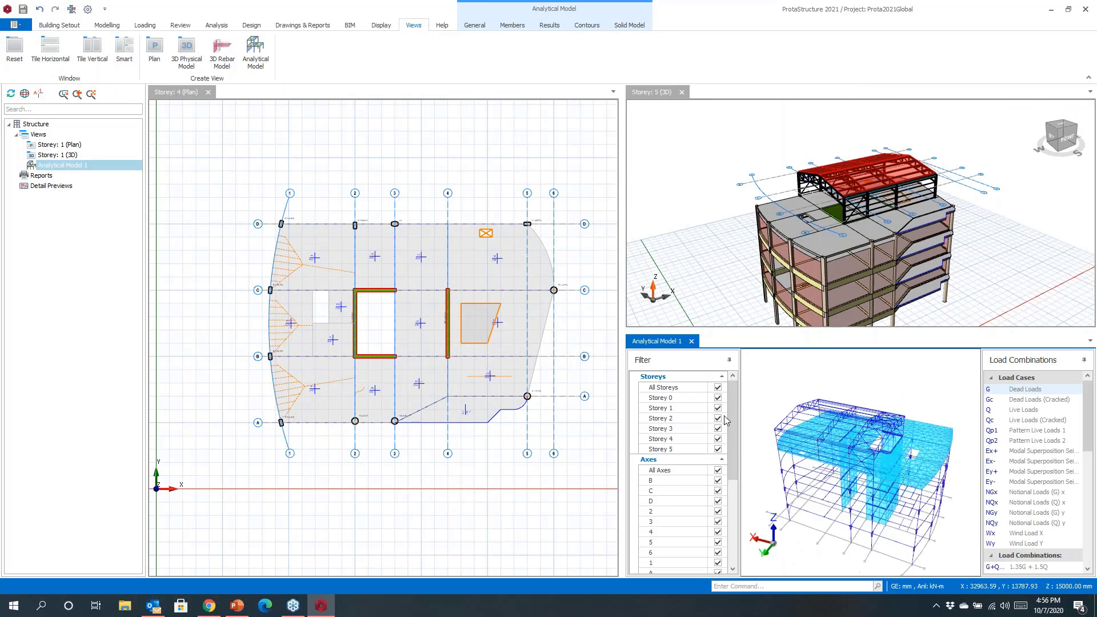
middle_drag(845, 418, 789, 384)
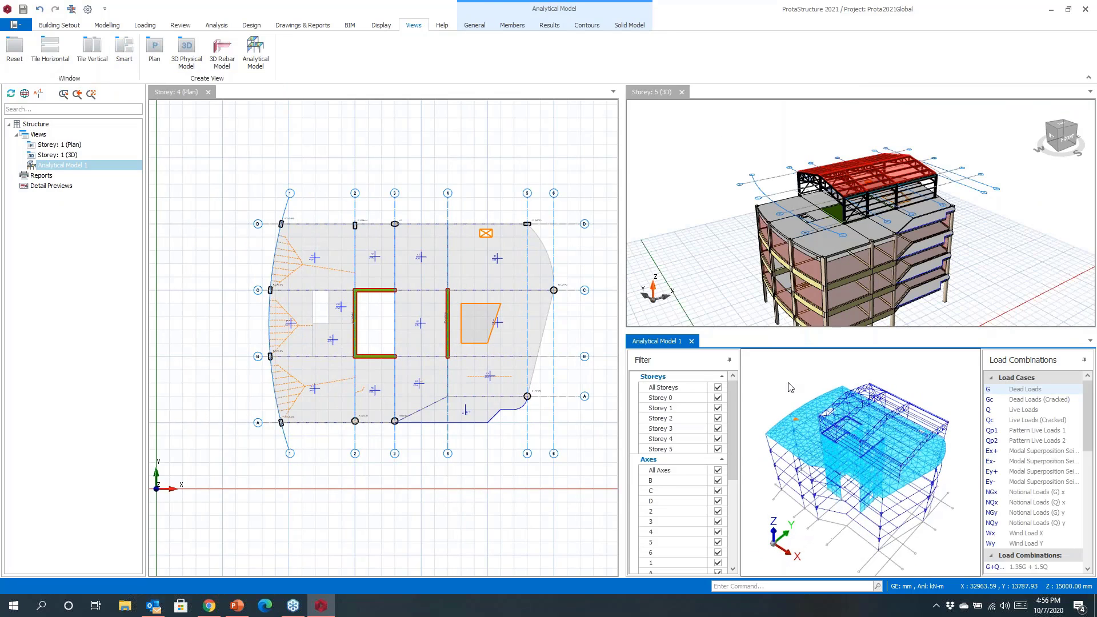
middle_drag(866, 271, 874, 264)
click(411, 184)
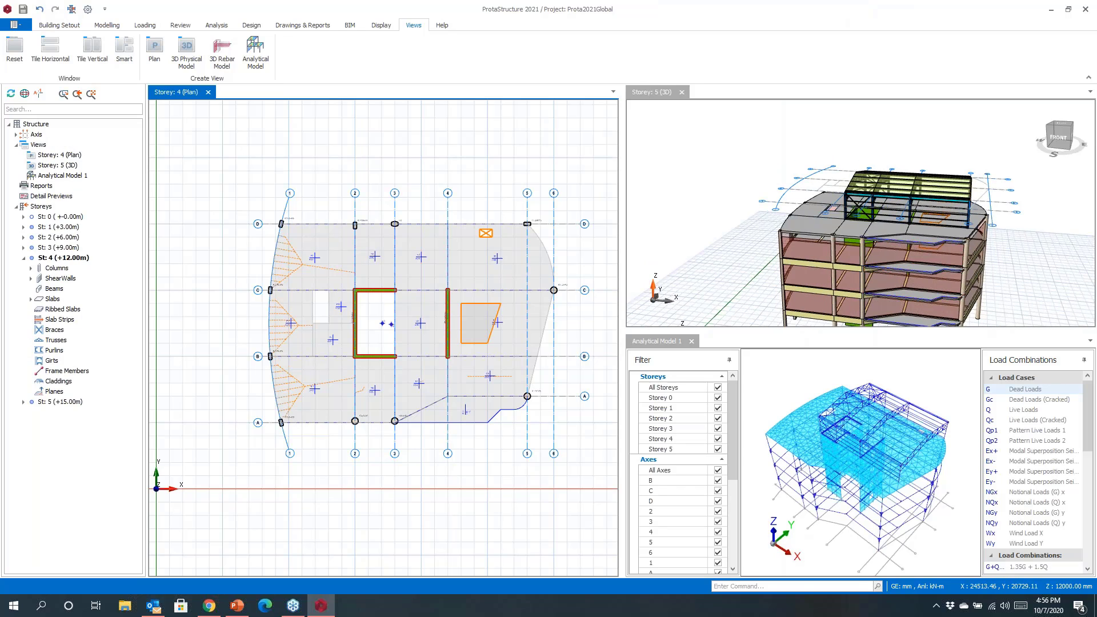
mouse_move(432, 201)
middle_down()
mouse_move(397, 198)
mouse_move(497, 189)
mouse_move(571, 138)
middle_up()
middle_drag(794, 240, 786, 274)
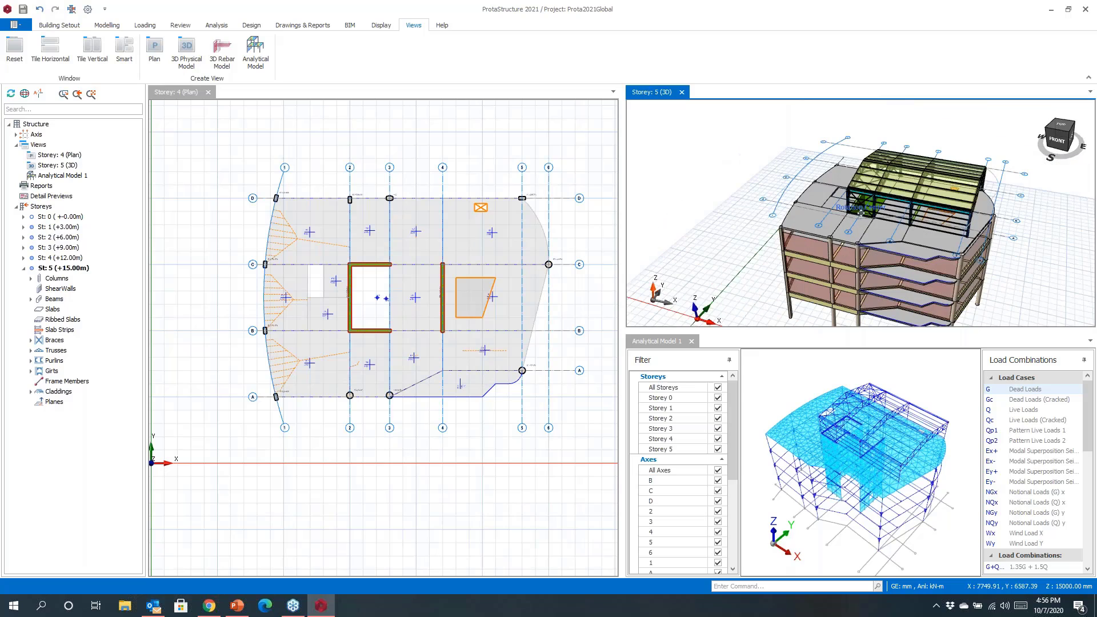
Step: Reset the window layout with the analytical model in front and examine its slab and shear wall meshes
click(825, 386)
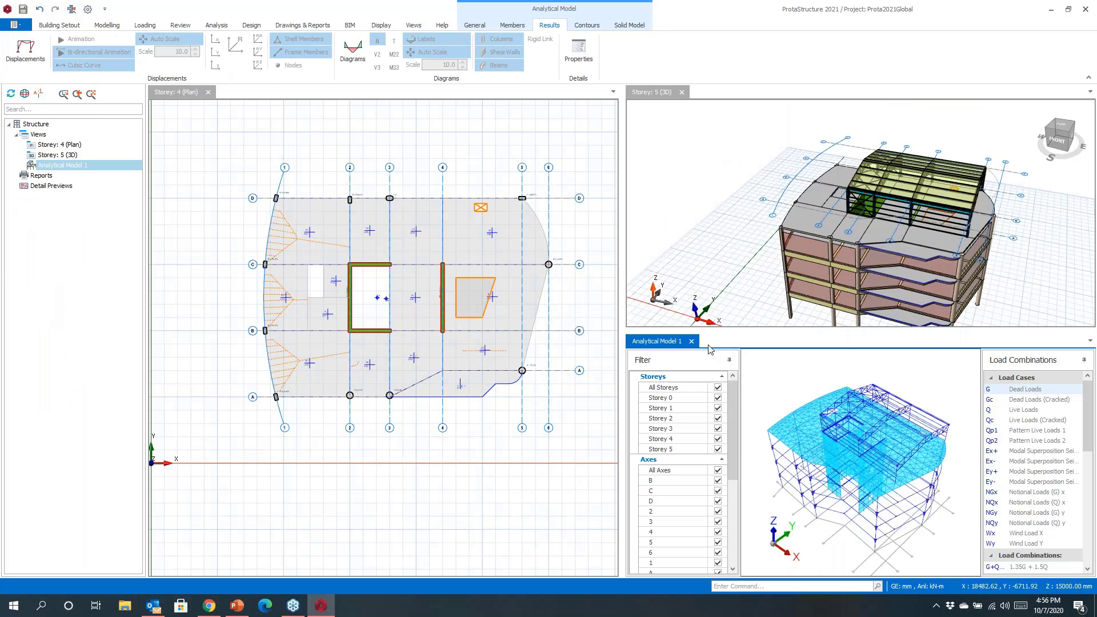
click(417, 26)
click(14, 48)
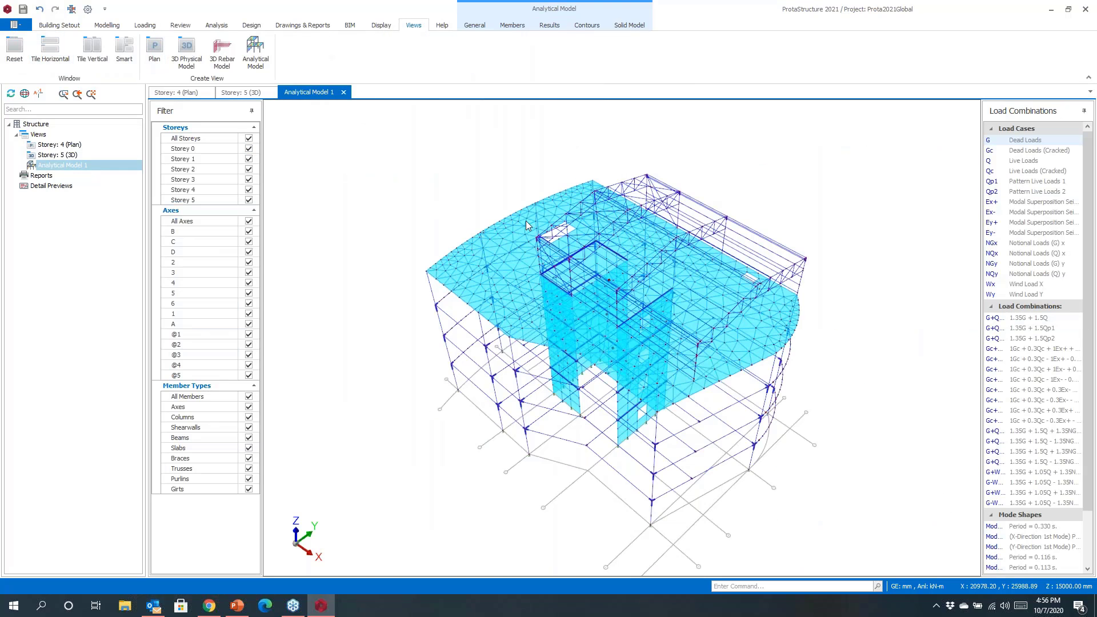
click(551, 25)
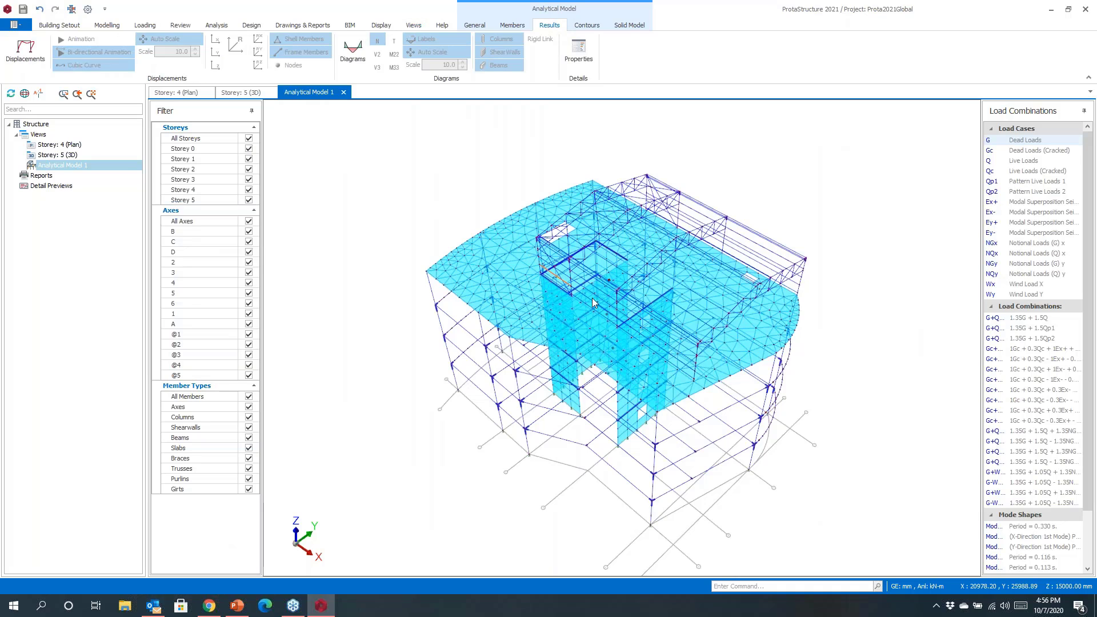
mouse_move(600, 296)
middle_down()
mouse_move(609, 282)
mouse_move(500, 287)
mouse_move(643, 286)
mouse_move(607, 295)
middle_up()
scroll(702, 339, up, 4)
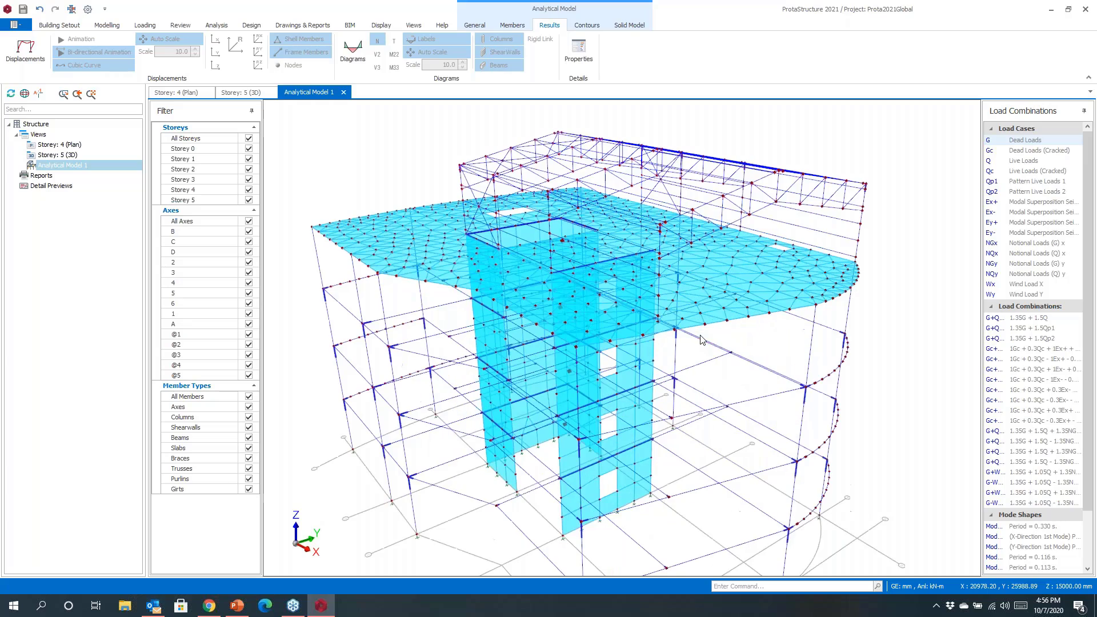
scroll(701, 340, down, 3)
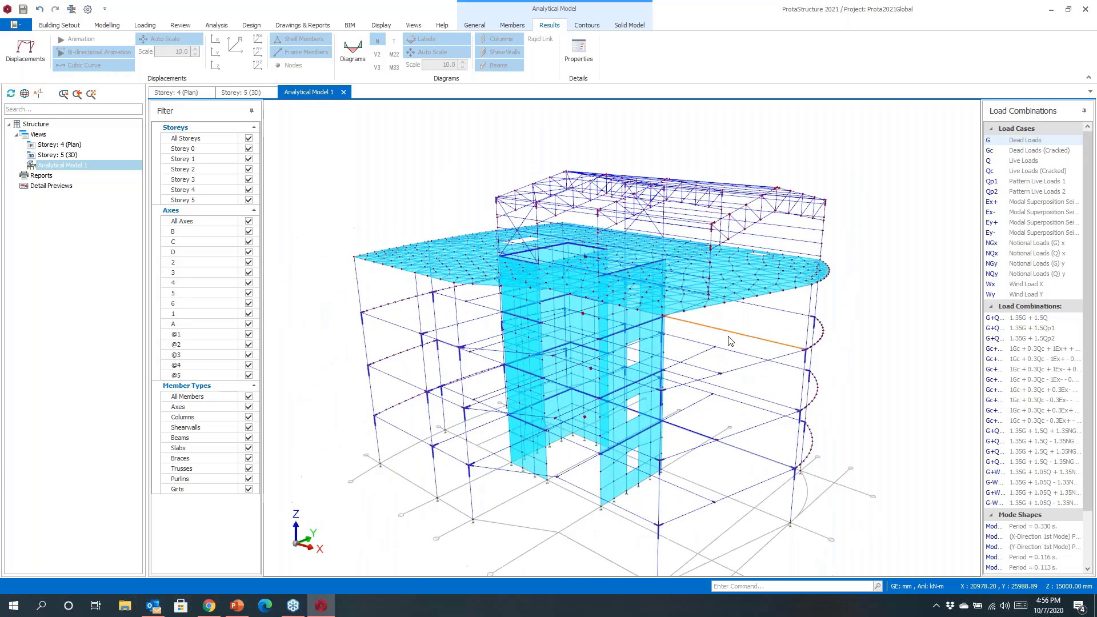
middle_drag(729, 341, 739, 349)
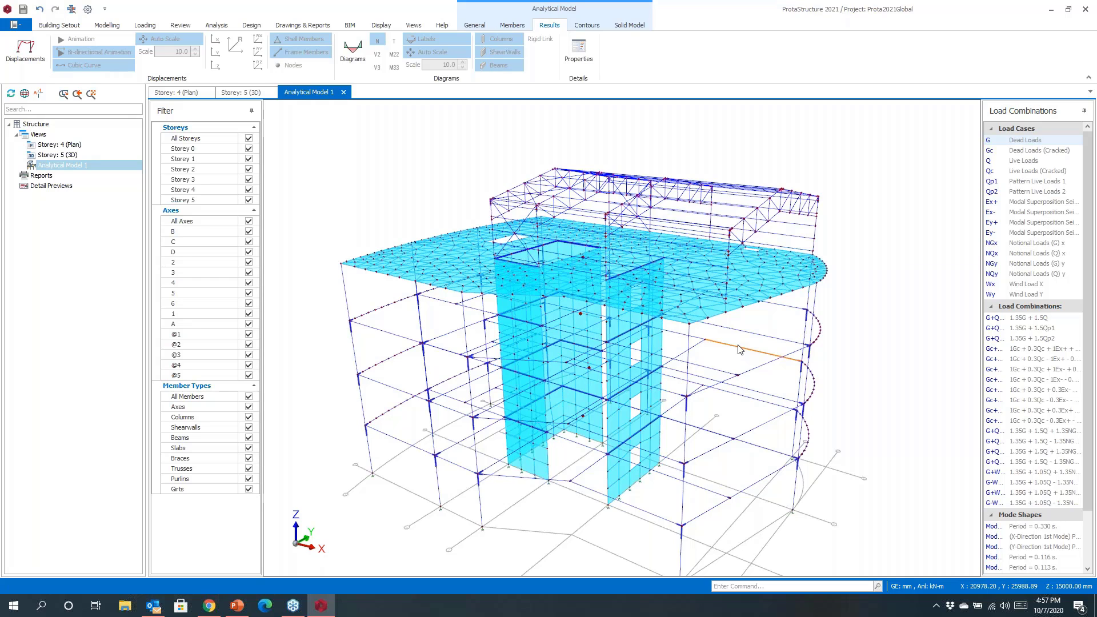
Step: Display the axial force diagrams for 1.35G + 1.5Qp2 and the M33 moment diagrams for the first seismic load combination
click(352, 52)
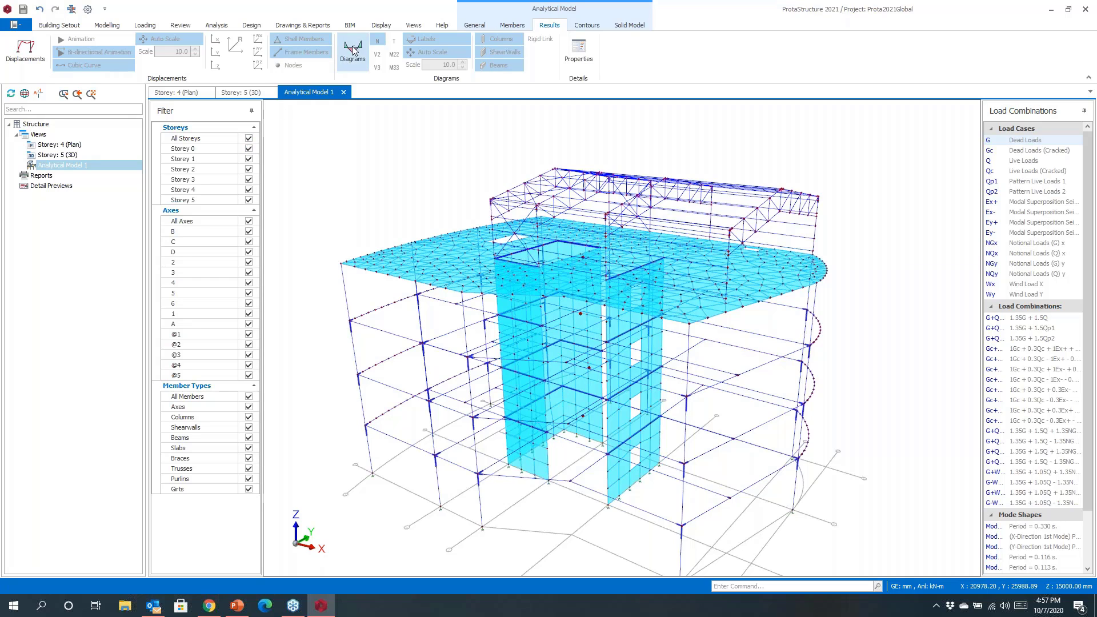
click(998, 339)
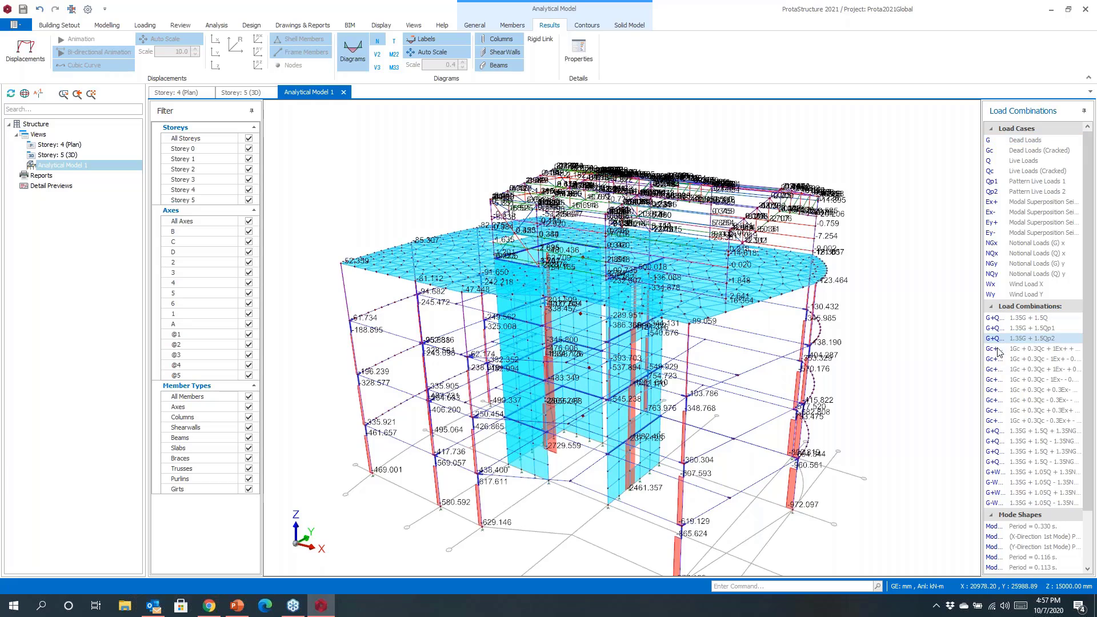
click(998, 351)
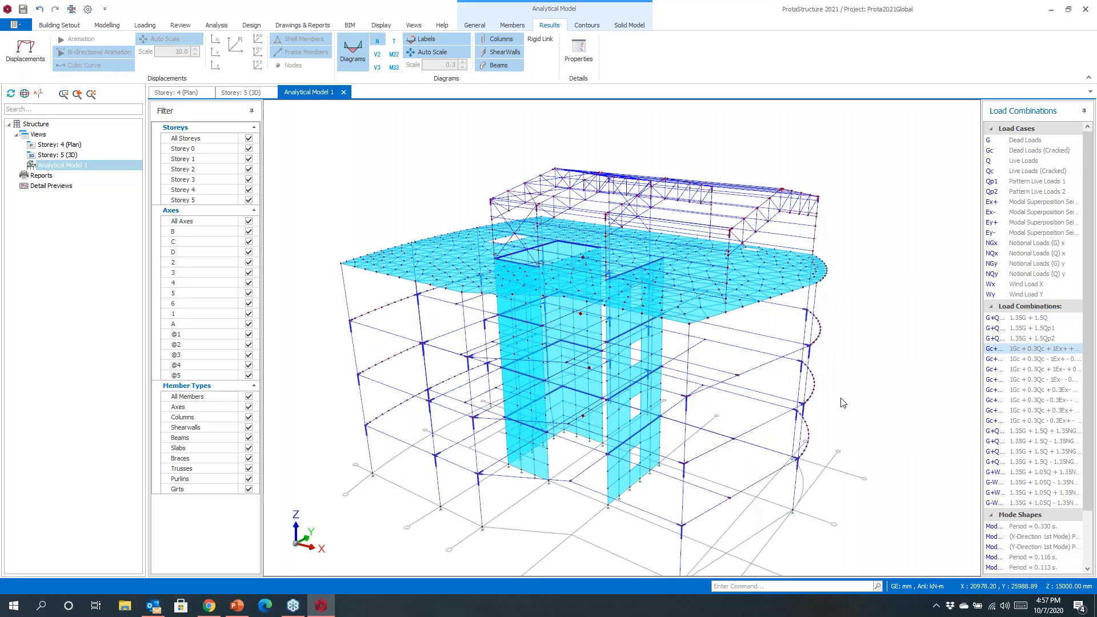
middle_drag(809, 429, 756, 377)
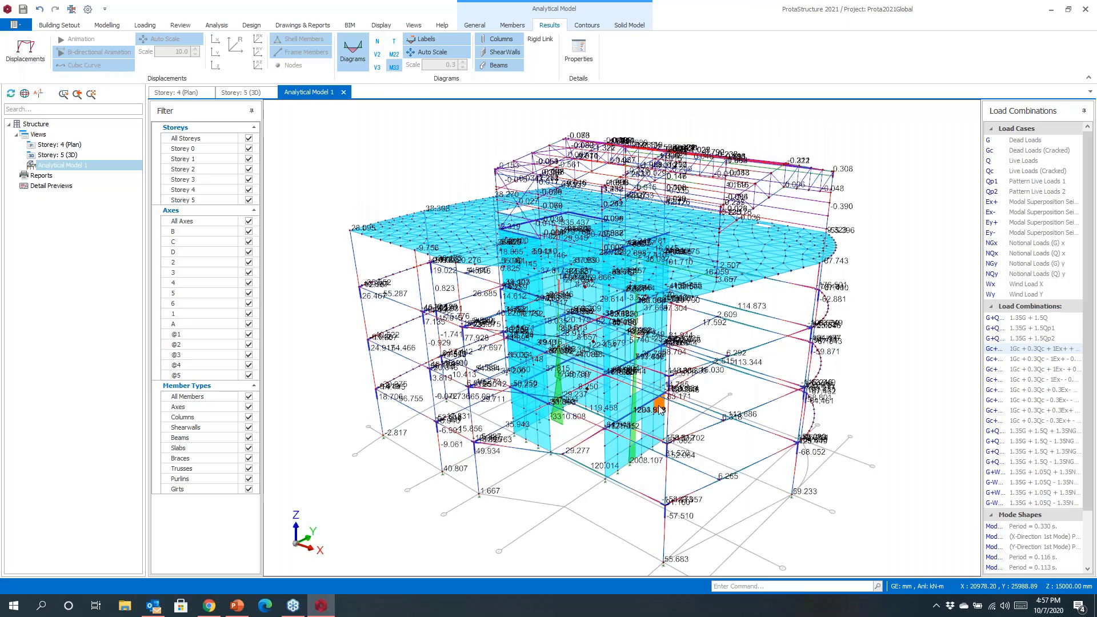
middle_drag(671, 404, 643, 371)
scroll(642, 372, up, 5)
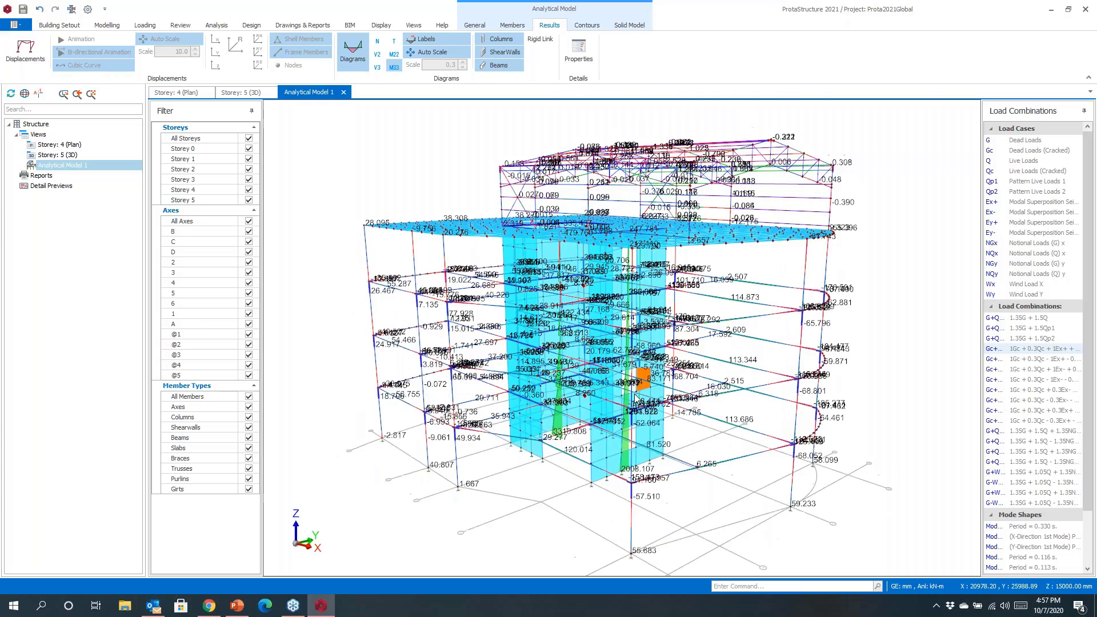
Step: Hide the shear wall moment diagrams and examine the M33 diagrams of the columns and beams
scroll(553, 387, up, 3)
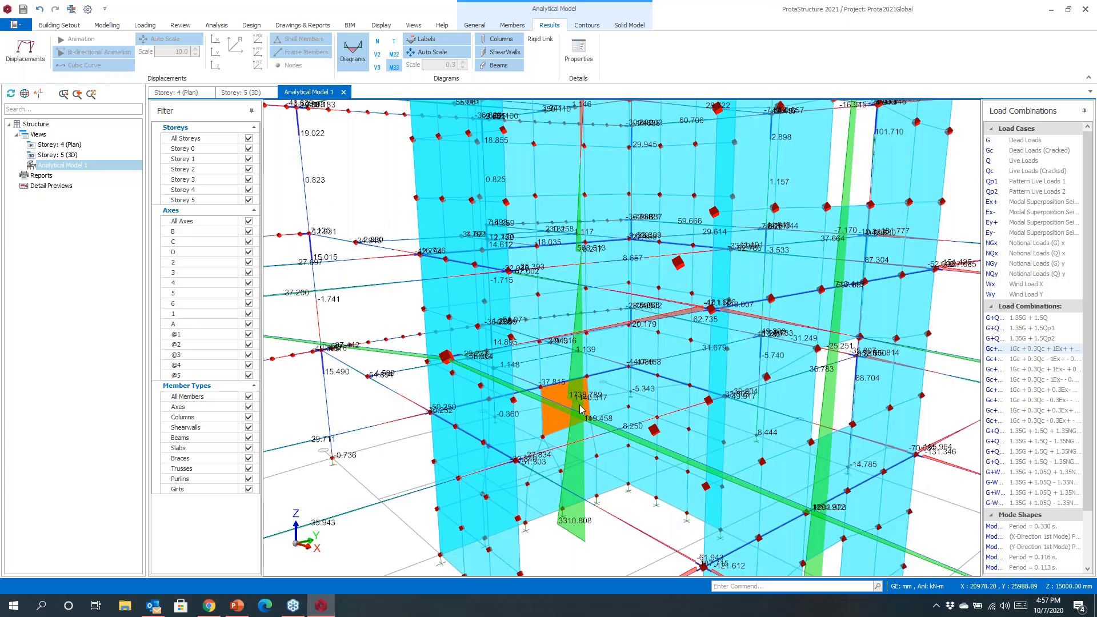
scroll(581, 409, down, 8)
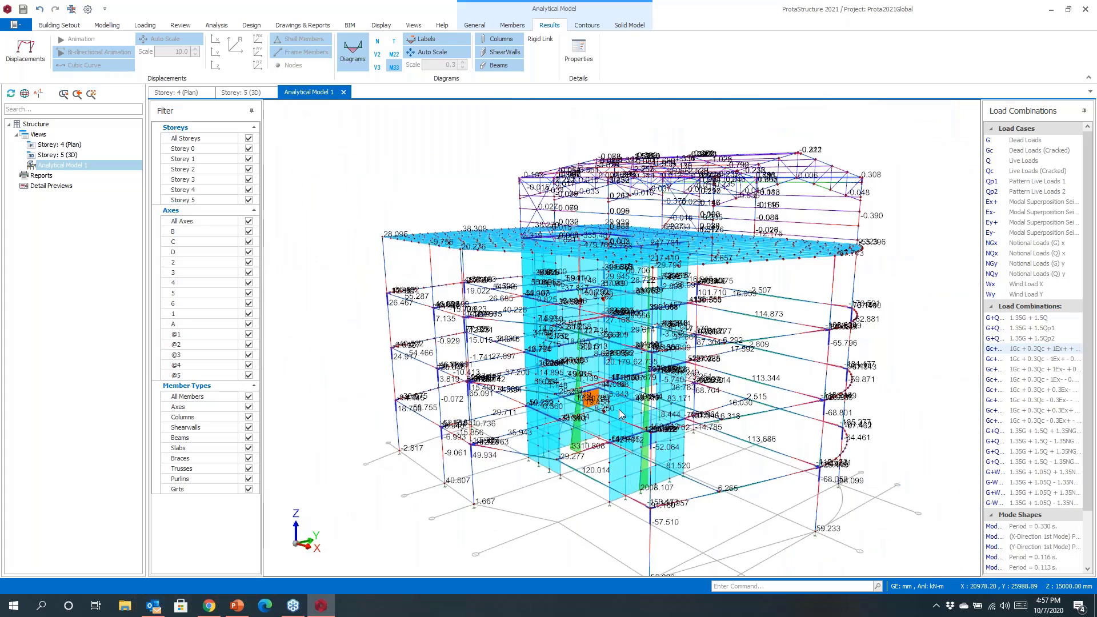
mouse_move(620, 418)
middle_down()
mouse_move(647, 432)
mouse_move(636, 426)
middle_up()
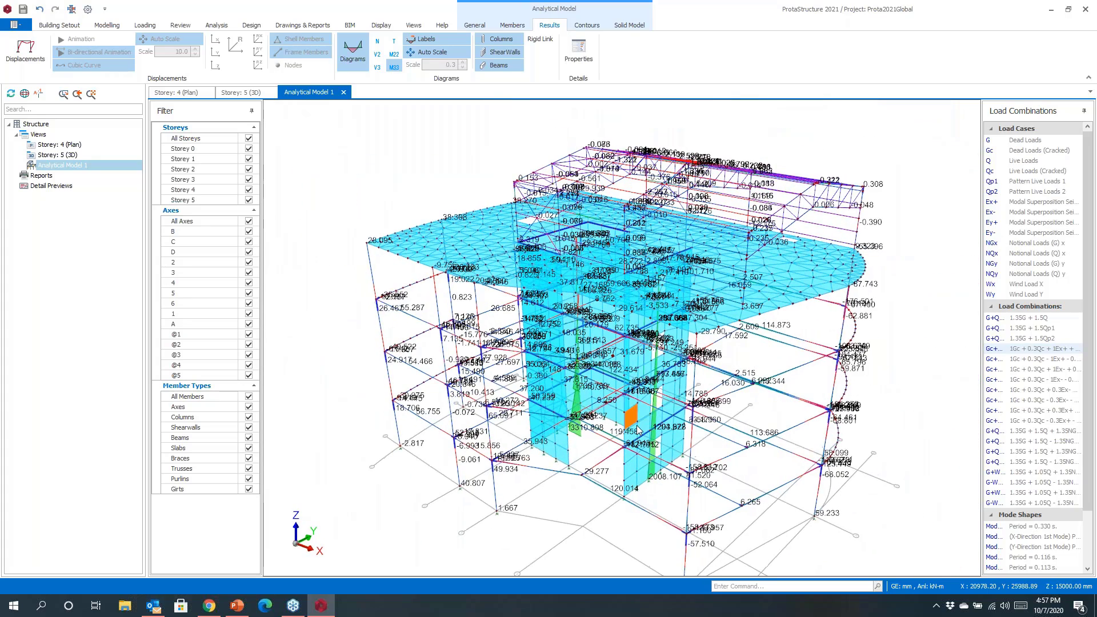
click(495, 56)
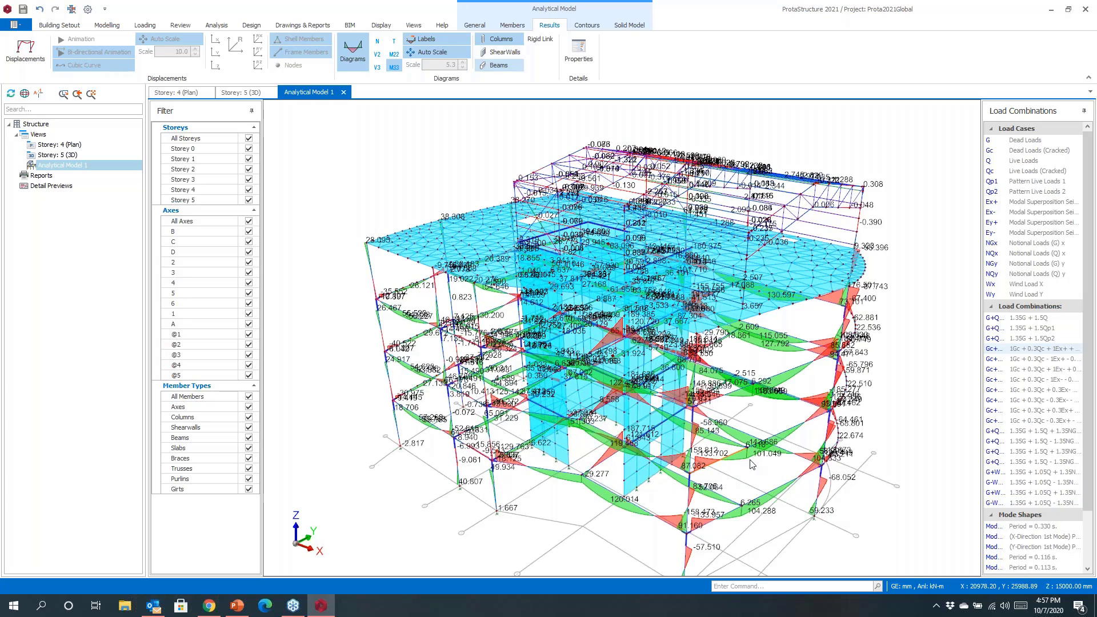
mouse_move(752, 464)
middle_down()
mouse_move(627, 436)
mouse_move(755, 453)
middle_up()
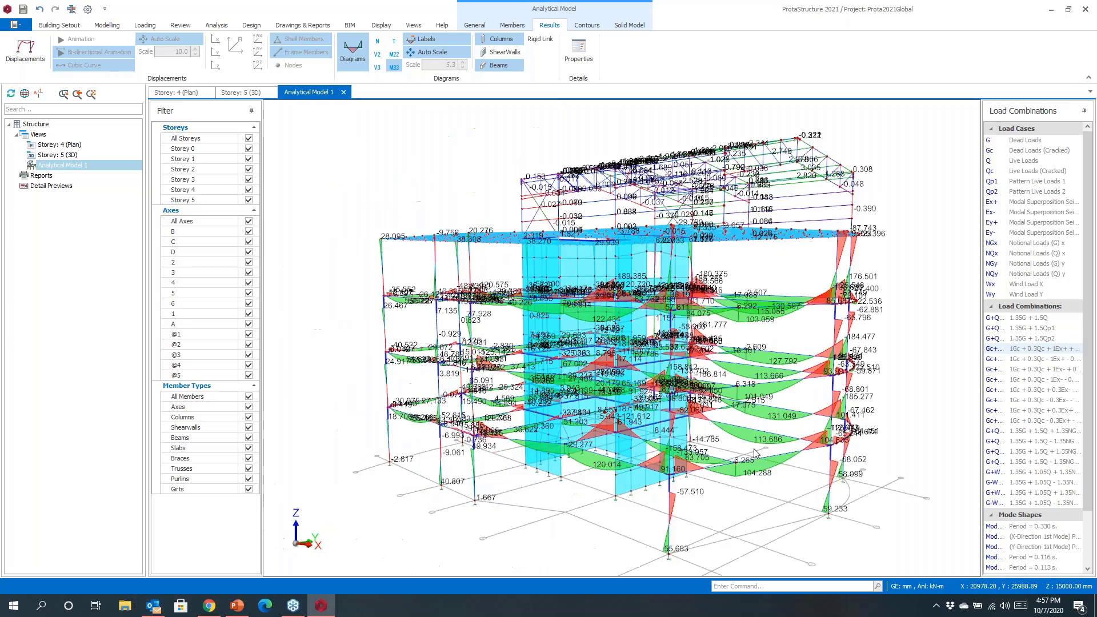
scroll(754, 453, up, 4)
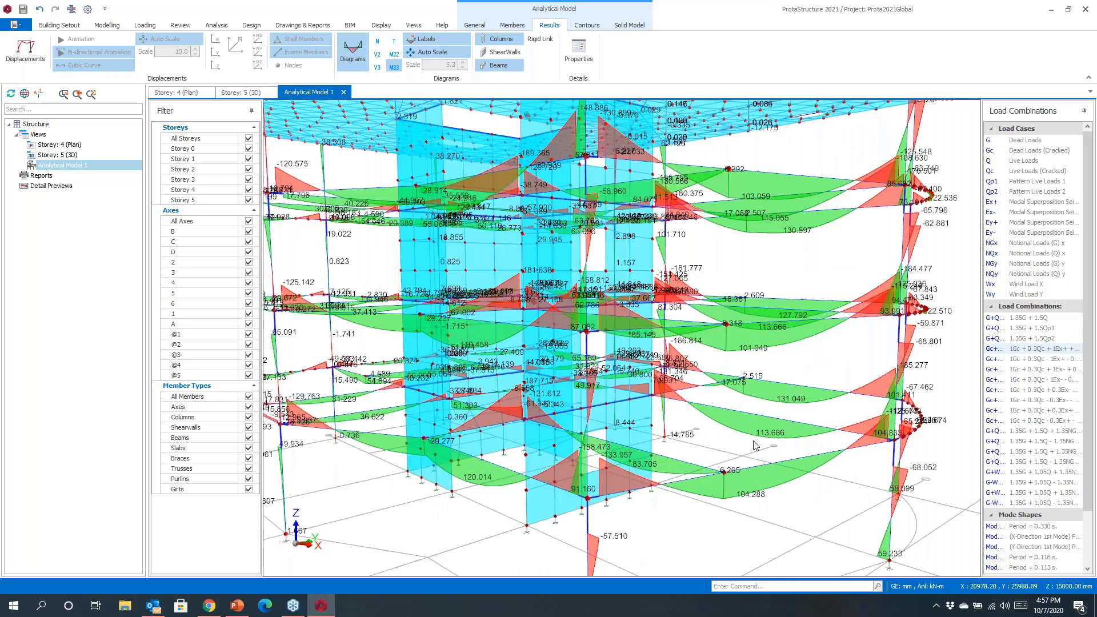
scroll(754, 445, down, 5)
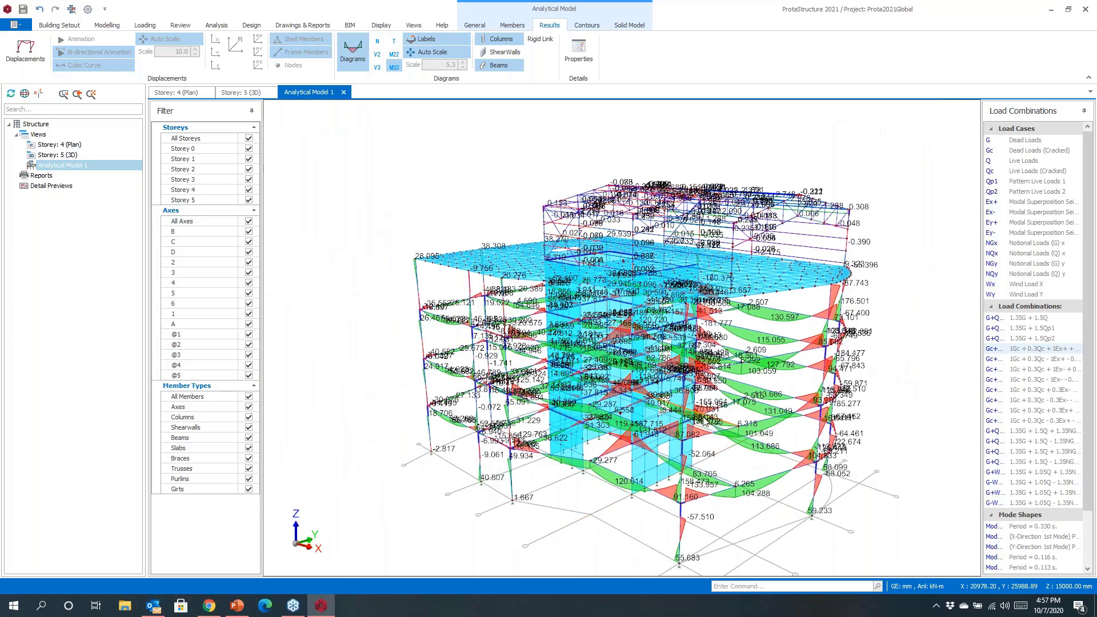
middle_drag(706, 422, 636, 405)
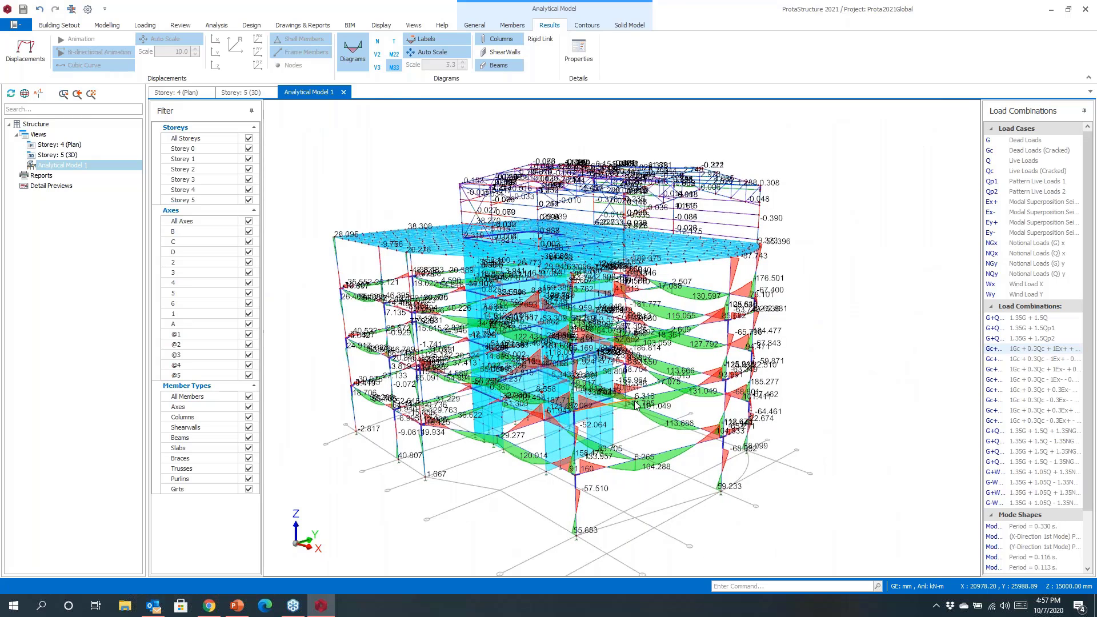
click(502, 52)
click(502, 53)
Step: Display the displacements for the first seismic load combination with the cubic curve off, and start their animation
click(42, 56)
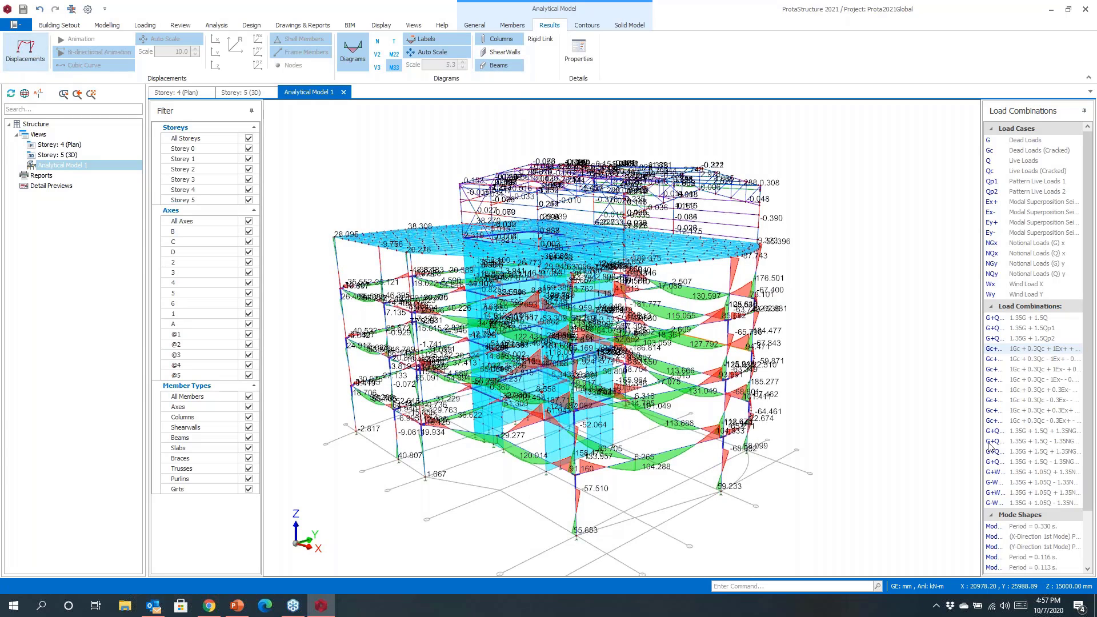
click(24, 57)
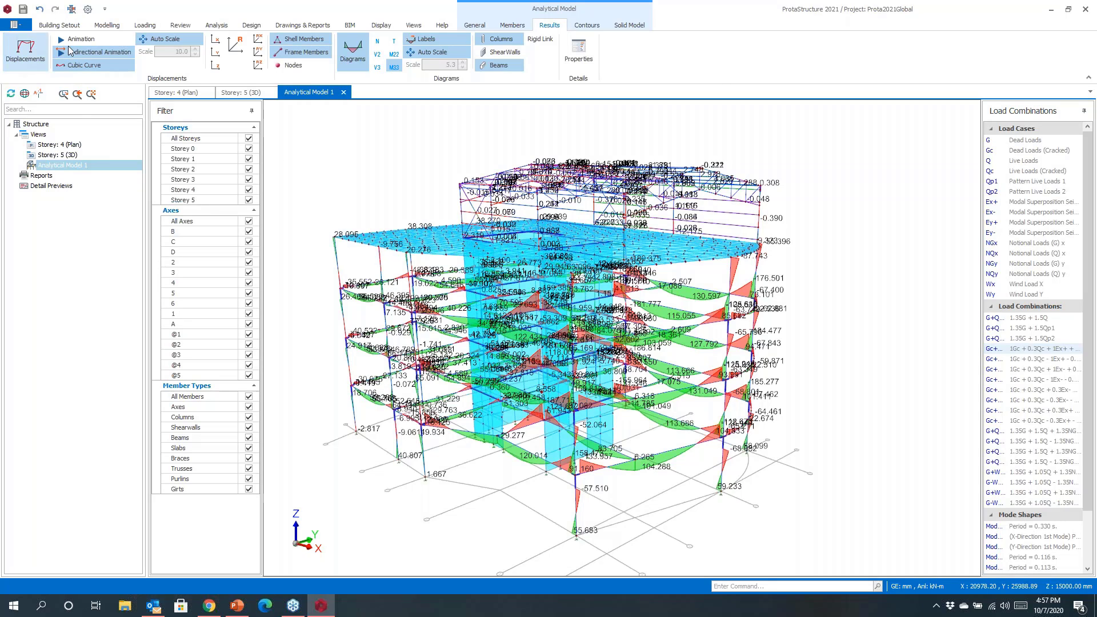
click(76, 67)
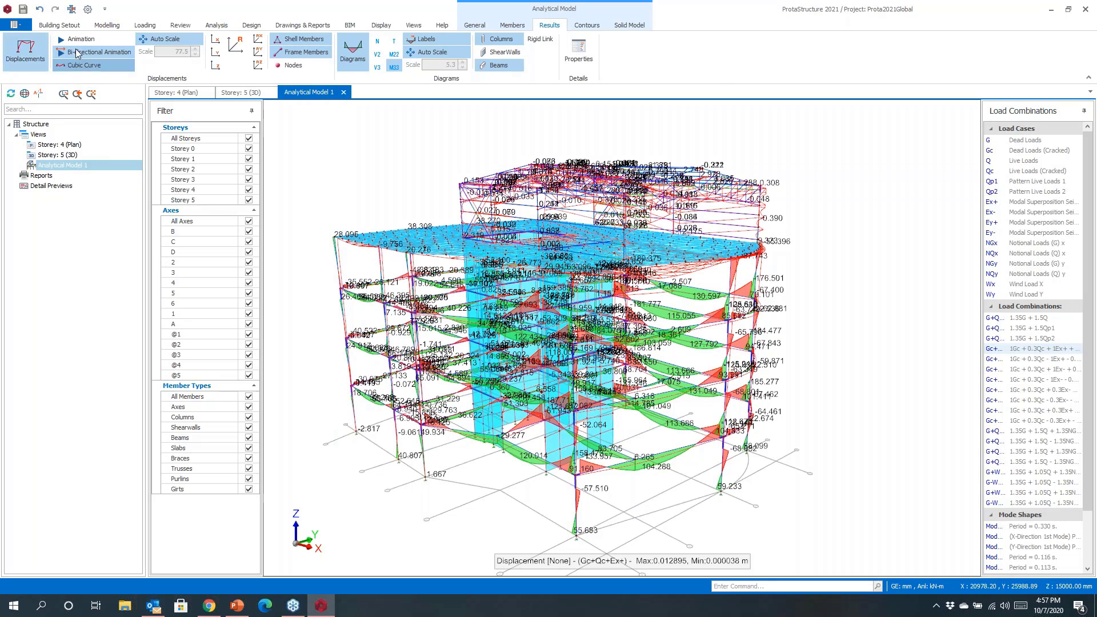
click(79, 44)
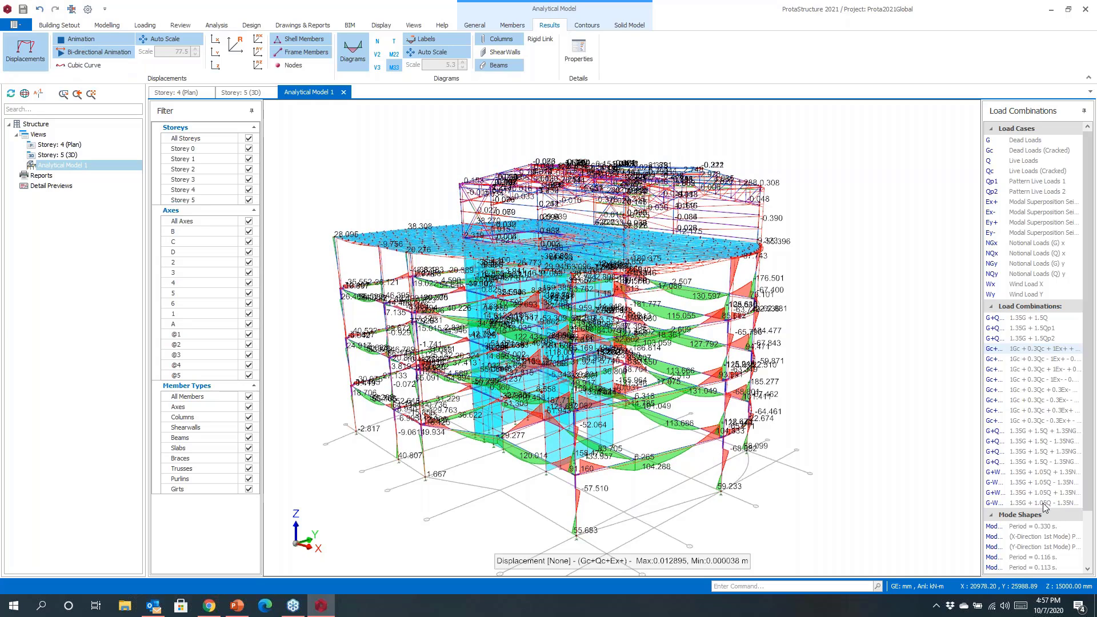
Step: Animate mode shapes 1, 2 (X-Direction 1st Mode) and 3 (Y-Direction 1st Mode) in turn and examine the building's movement
scroll(1029, 480, down, 2)
click(1029, 474)
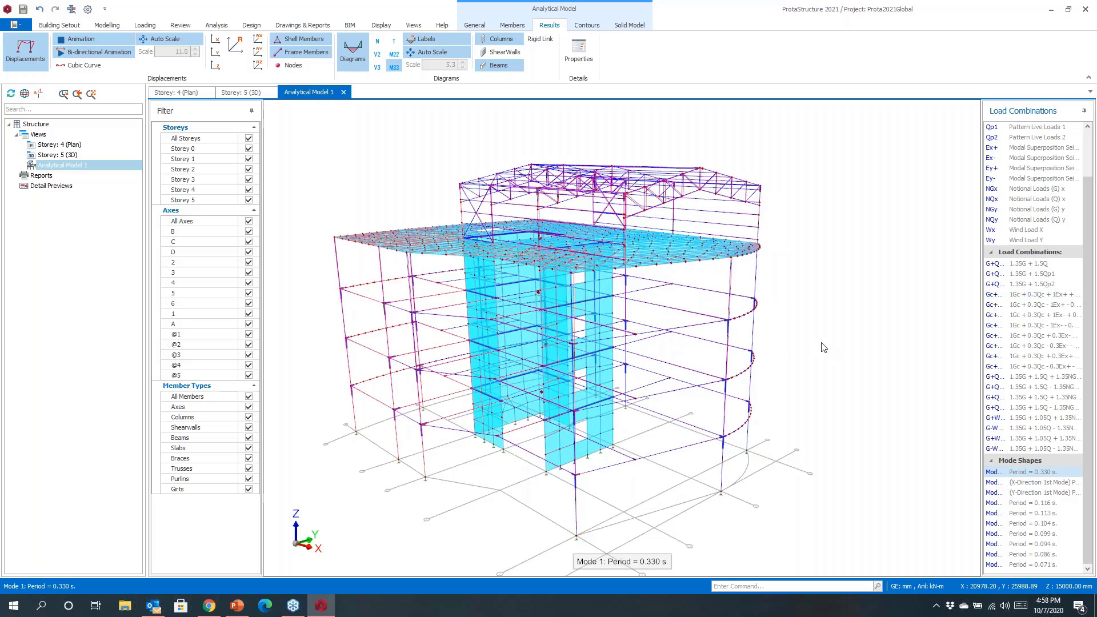
middle_drag(823, 277, 768, 351)
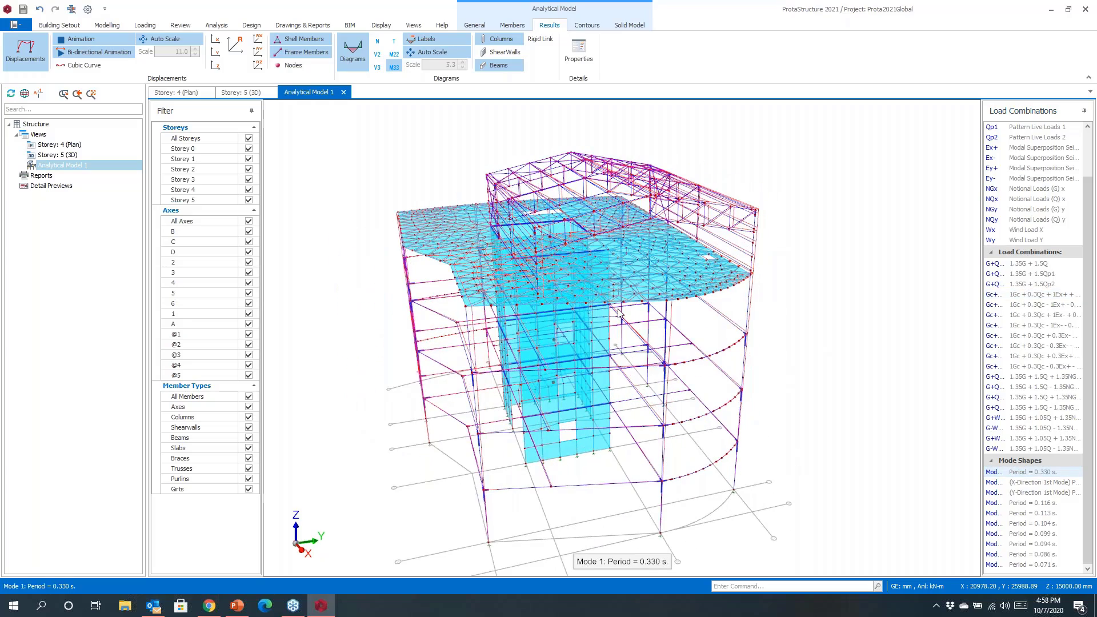
click(1019, 483)
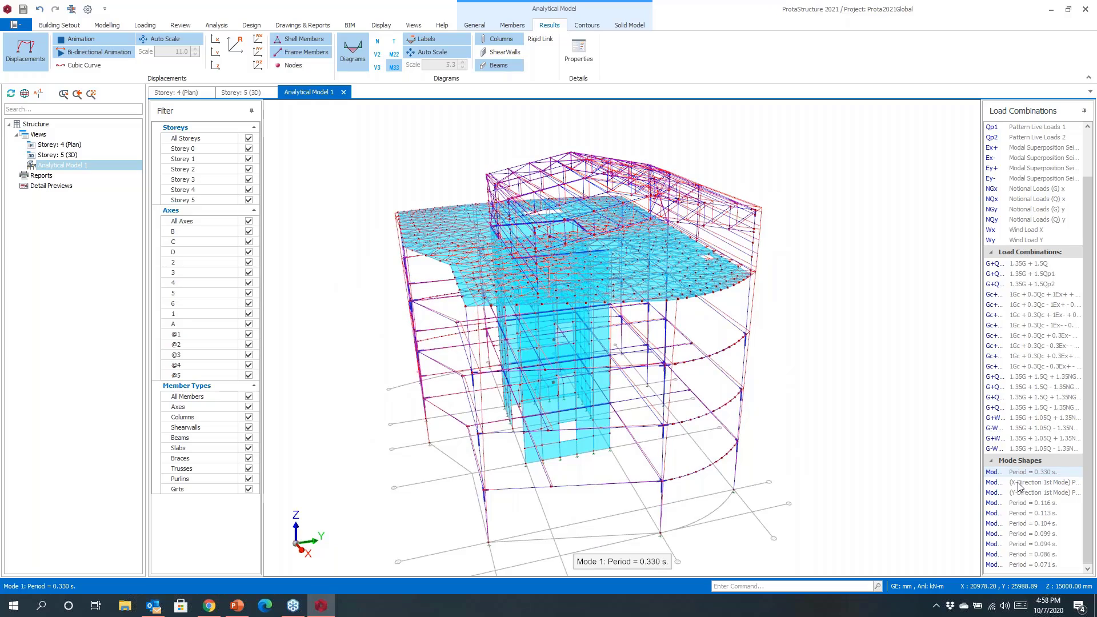
middle_drag(646, 338, 771, 360)
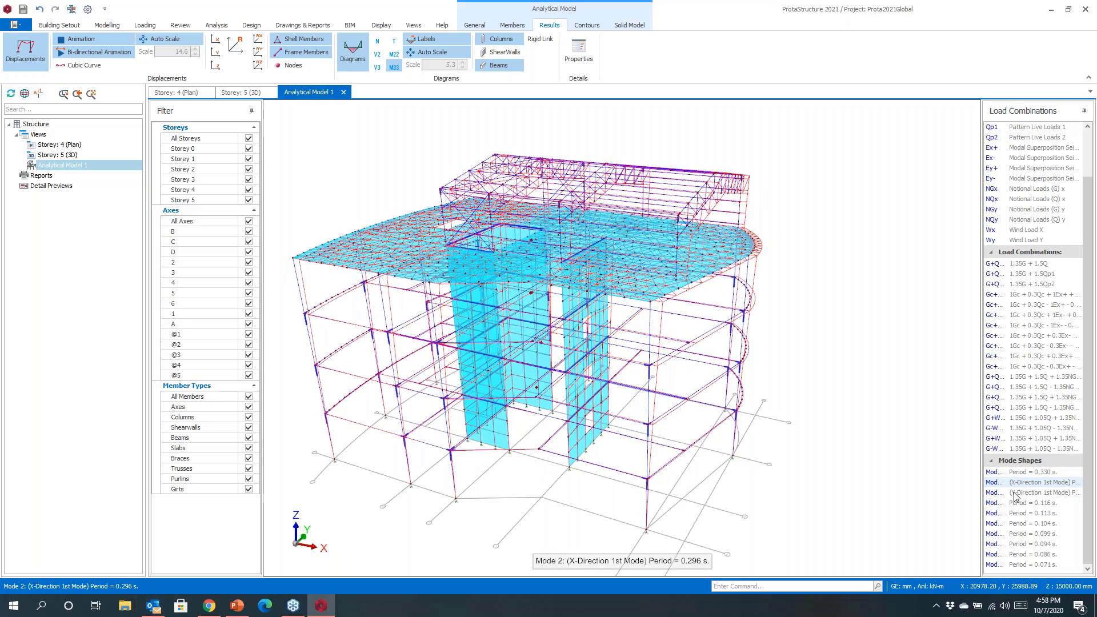
click(1006, 492)
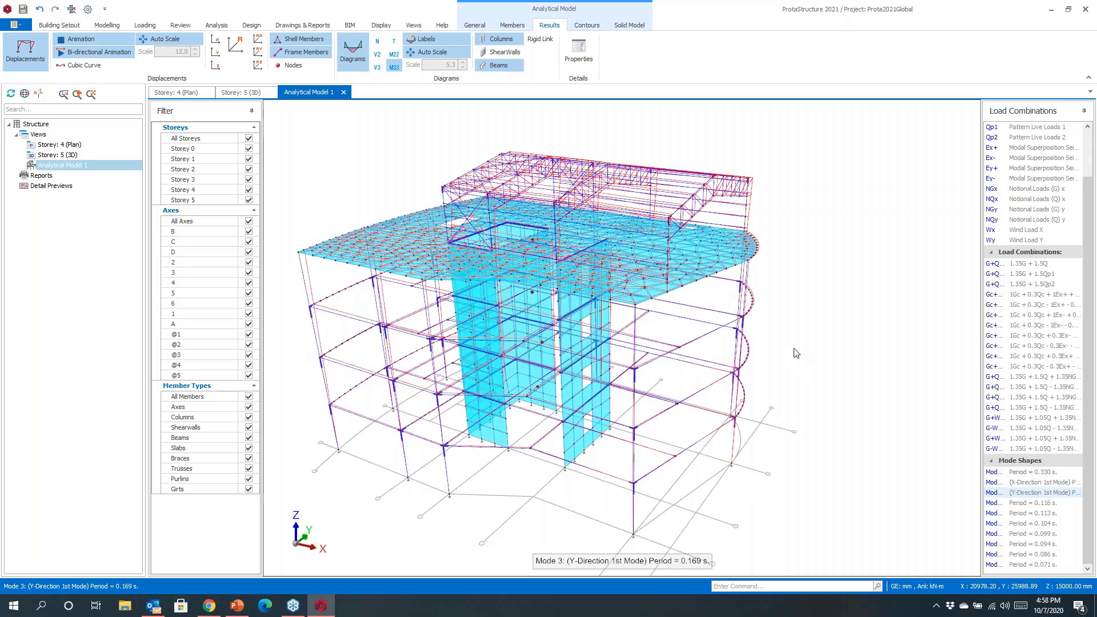
middle_drag(800, 368, 741, 269)
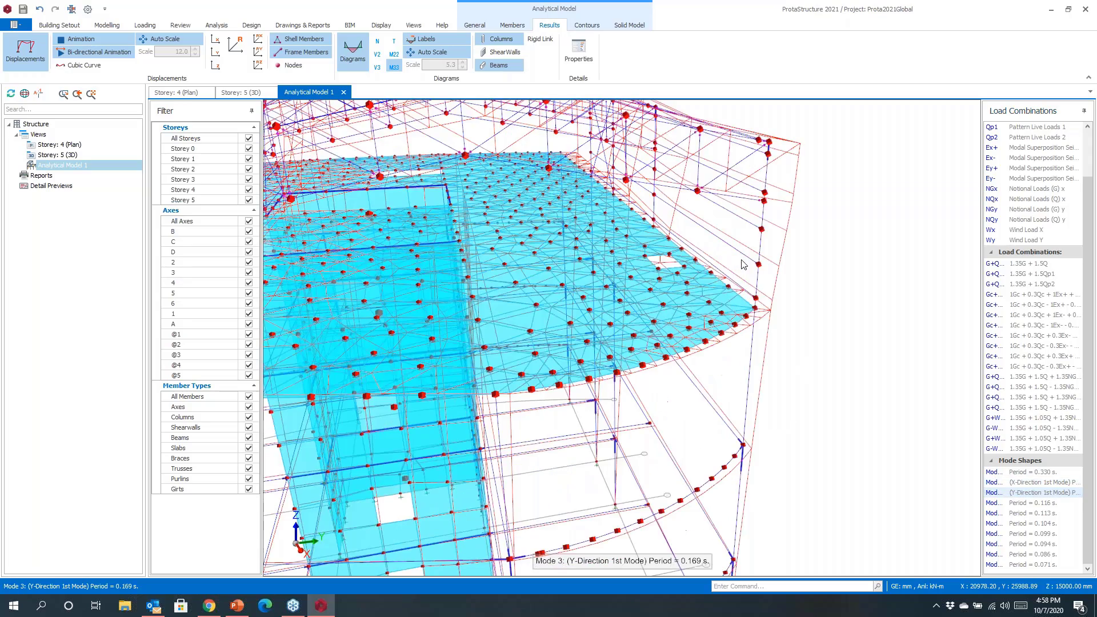
middle_drag(755, 274, 833, 299)
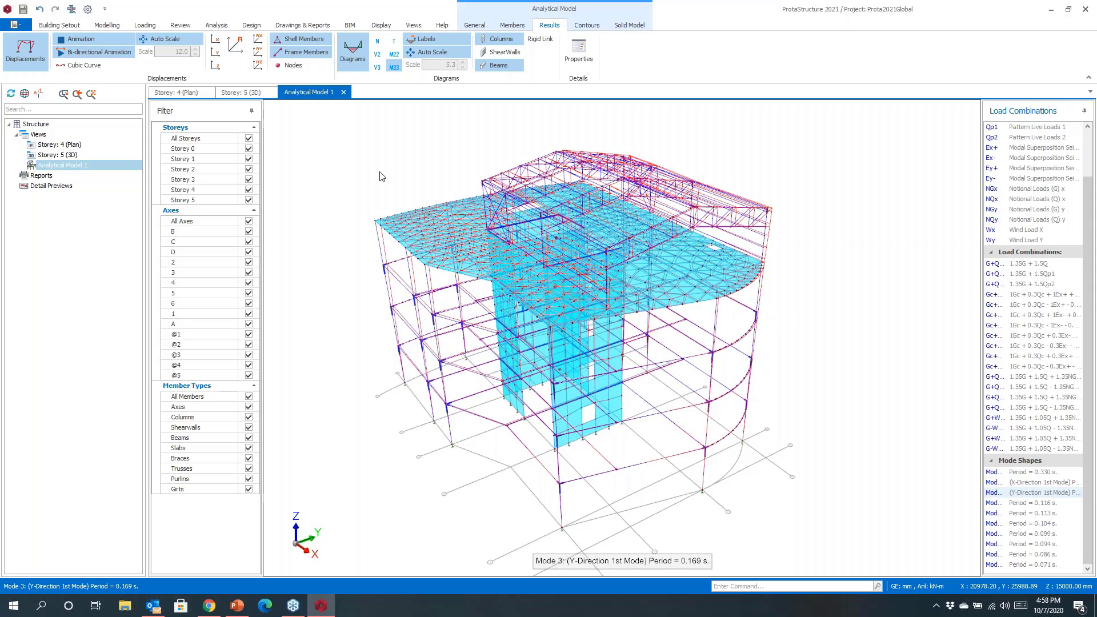
Step: Display the F11 shell contours for 1.35G + 1.5Qp2 and turn off the displacements and member diagrams
click(30, 52)
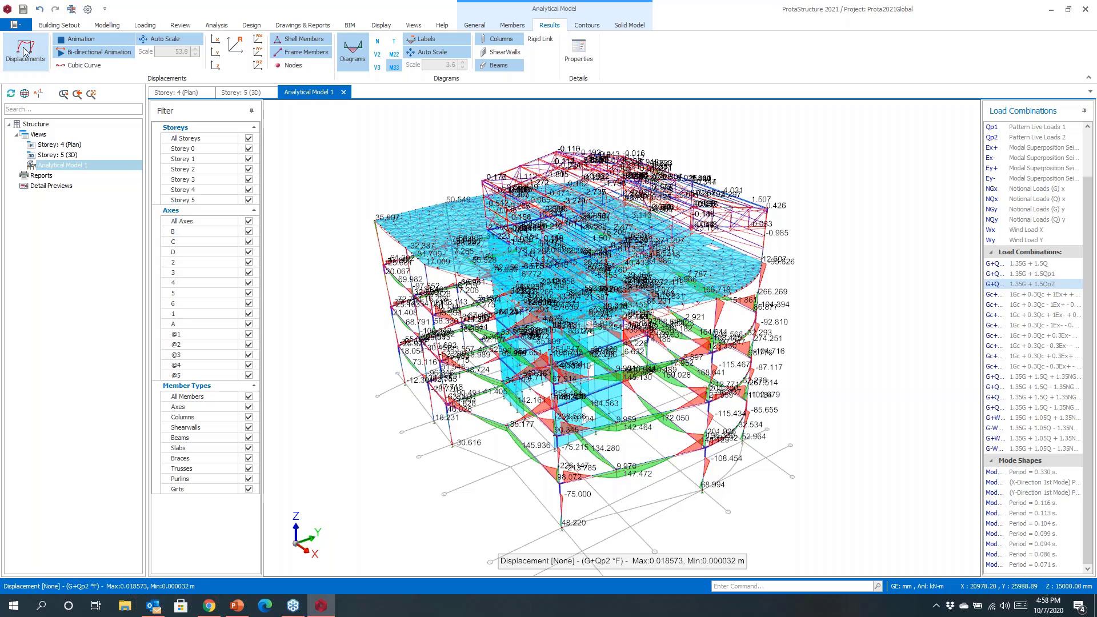
click(587, 25)
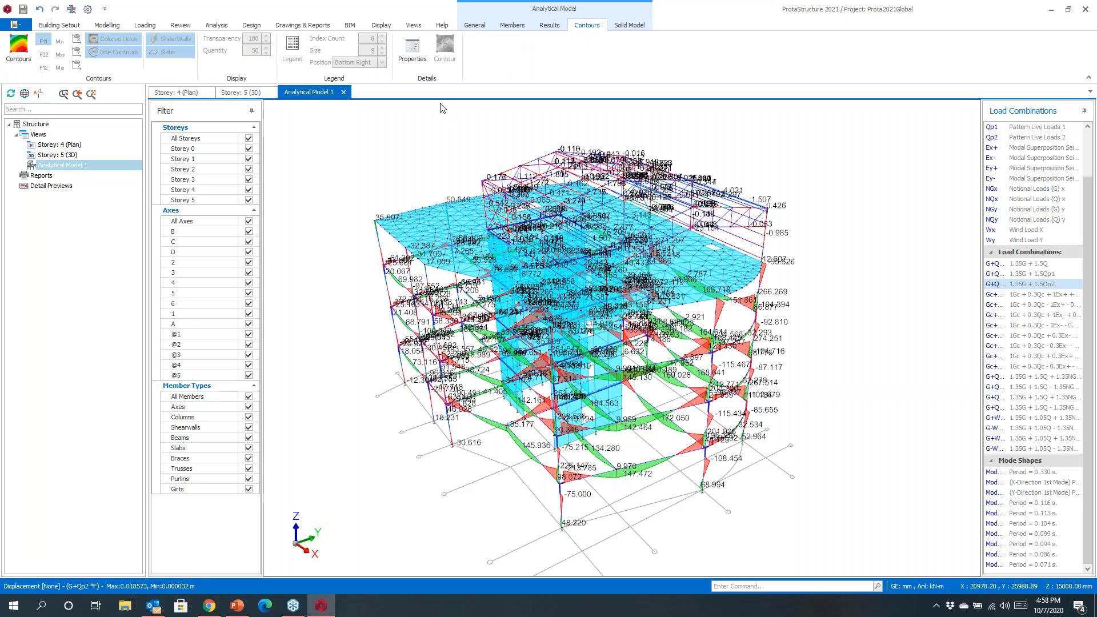
click(19, 48)
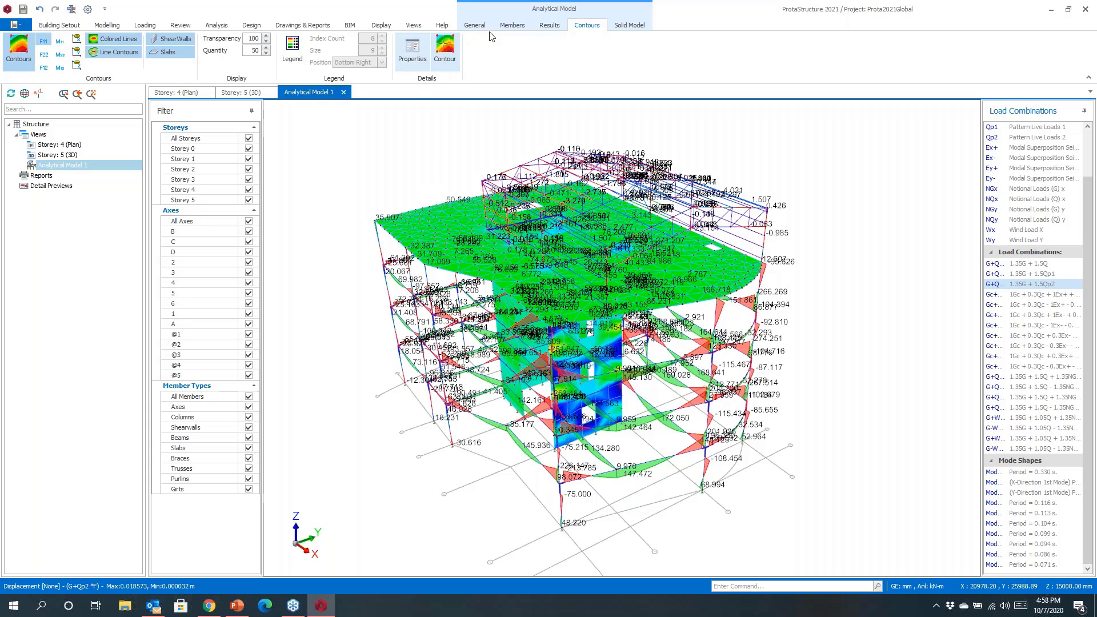
click(548, 25)
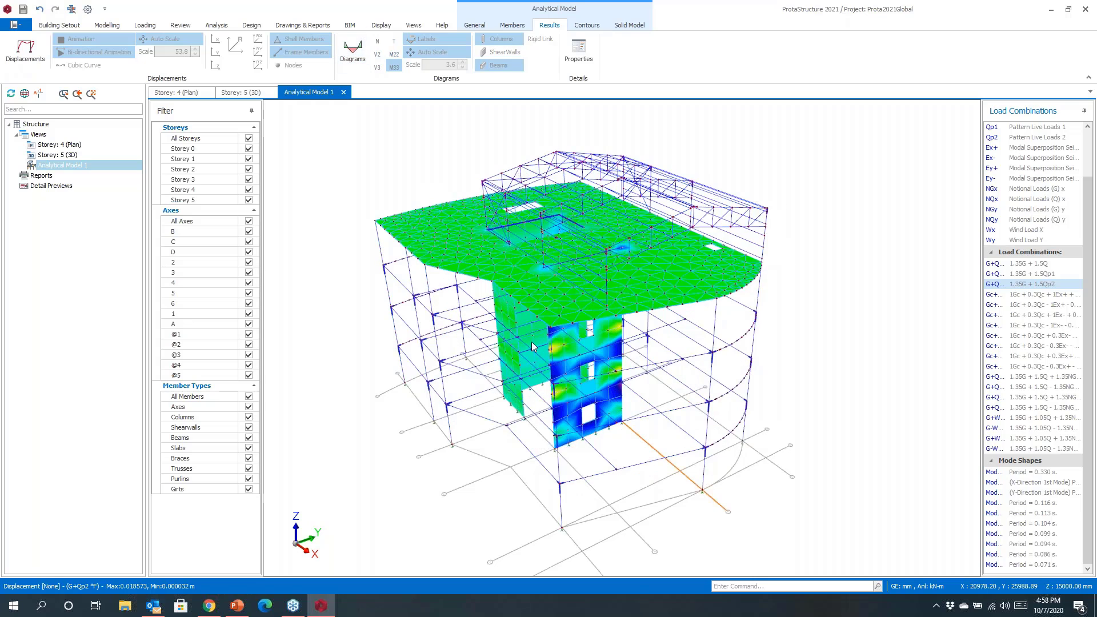
mouse_move(551, 338)
middle_down()
mouse_move(606, 296)
mouse_move(574, 357)
mouse_move(561, 337)
middle_up()
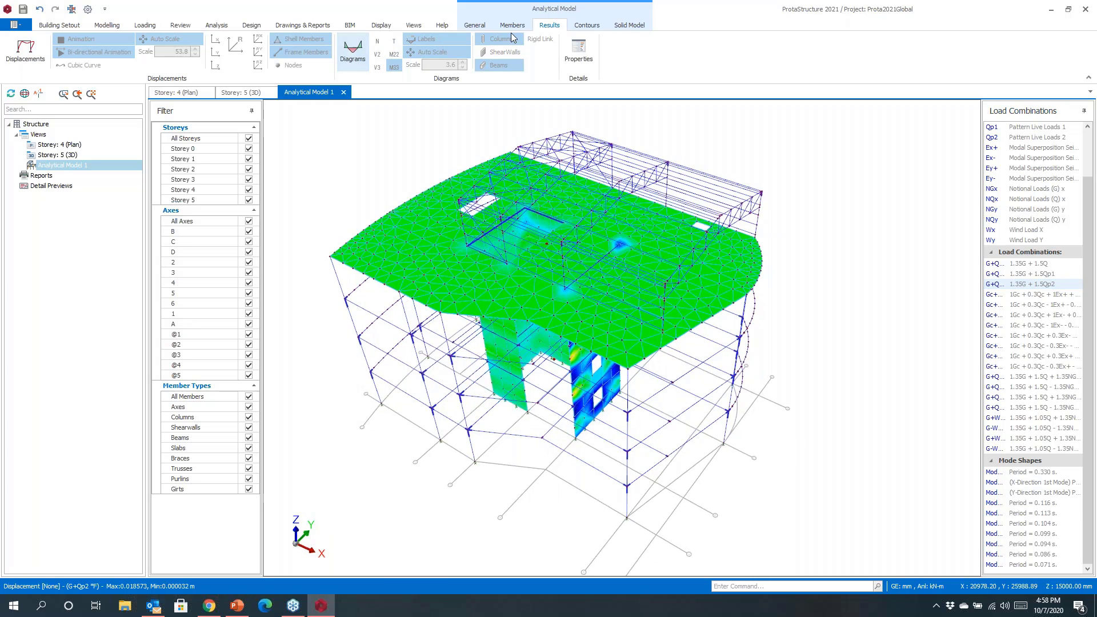
Step: Exclude the slabs from the F11 contours and examine the stress distribution on the shear walls
click(582, 29)
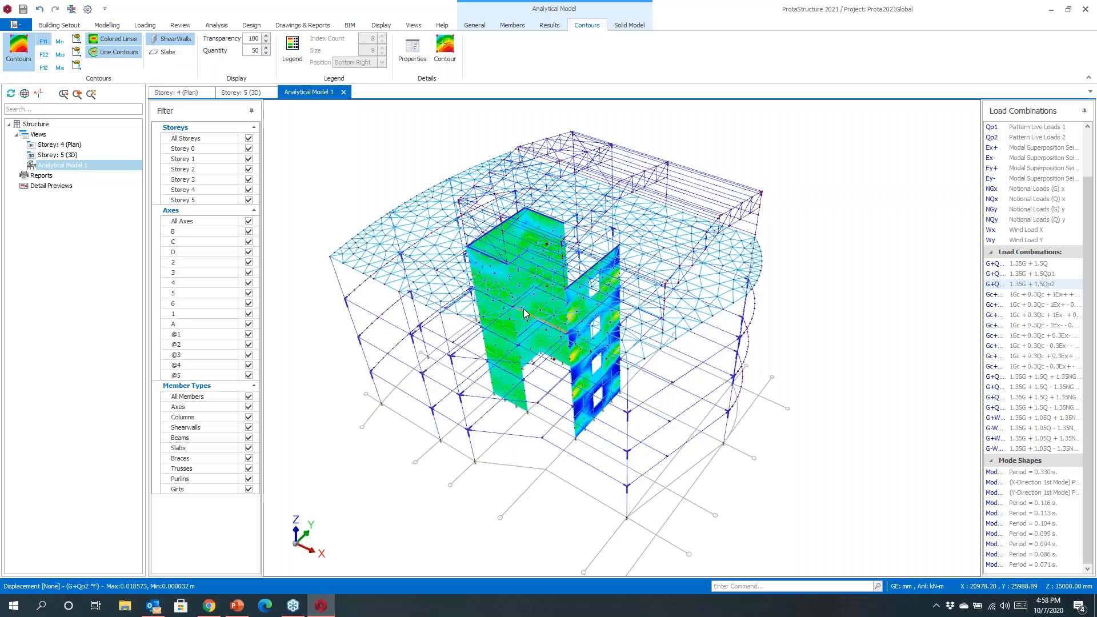
middle_drag(524, 308, 568, 313)
scroll(569, 312, up, 2)
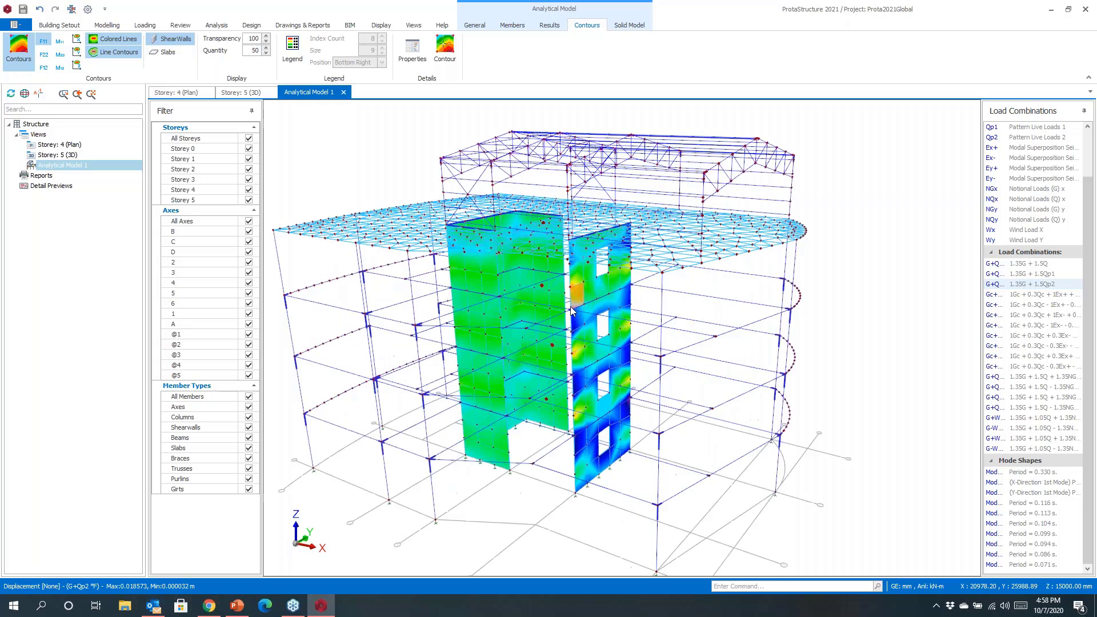
scroll(572, 312, down, 2)
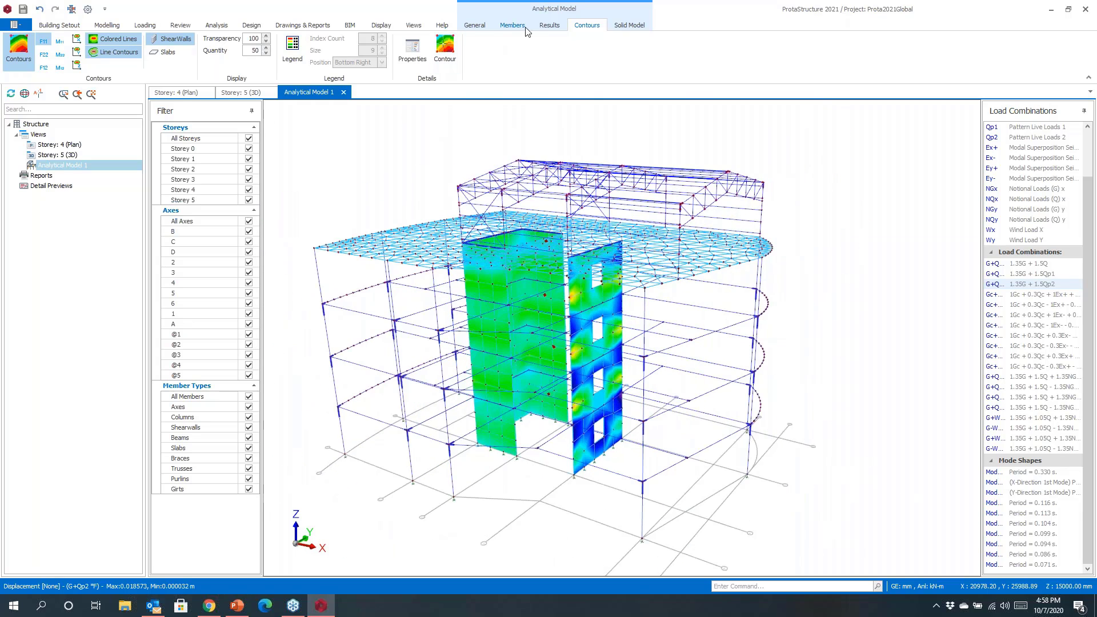
Step: Turn the member diagrams back on and examine the axial force N colouring of frames and shells on the solid model
click(513, 25)
click(549, 25)
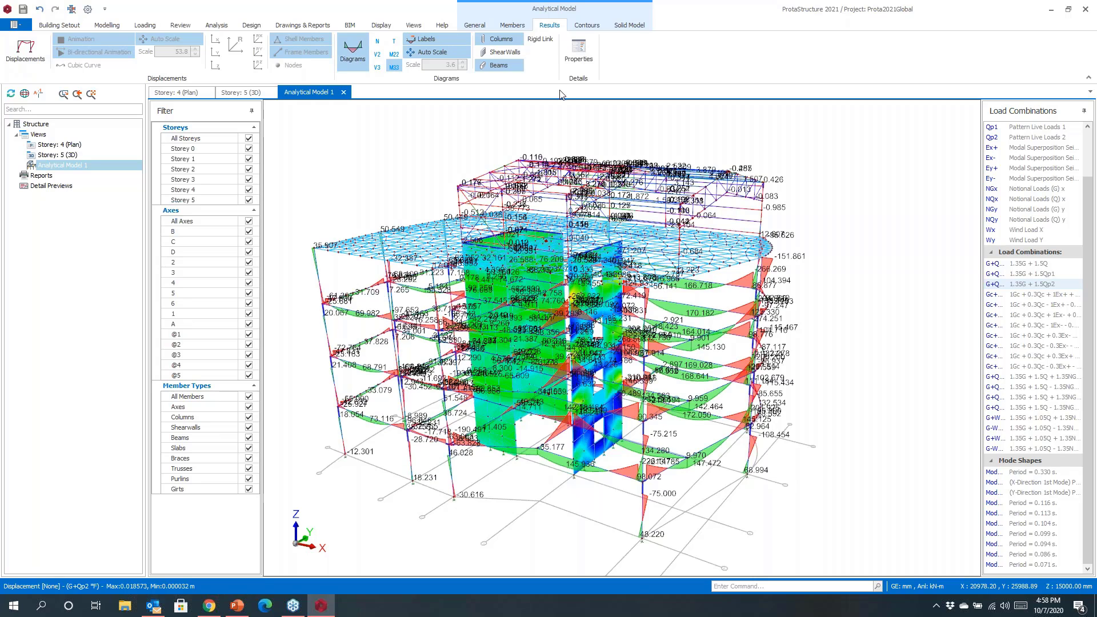
click(629, 25)
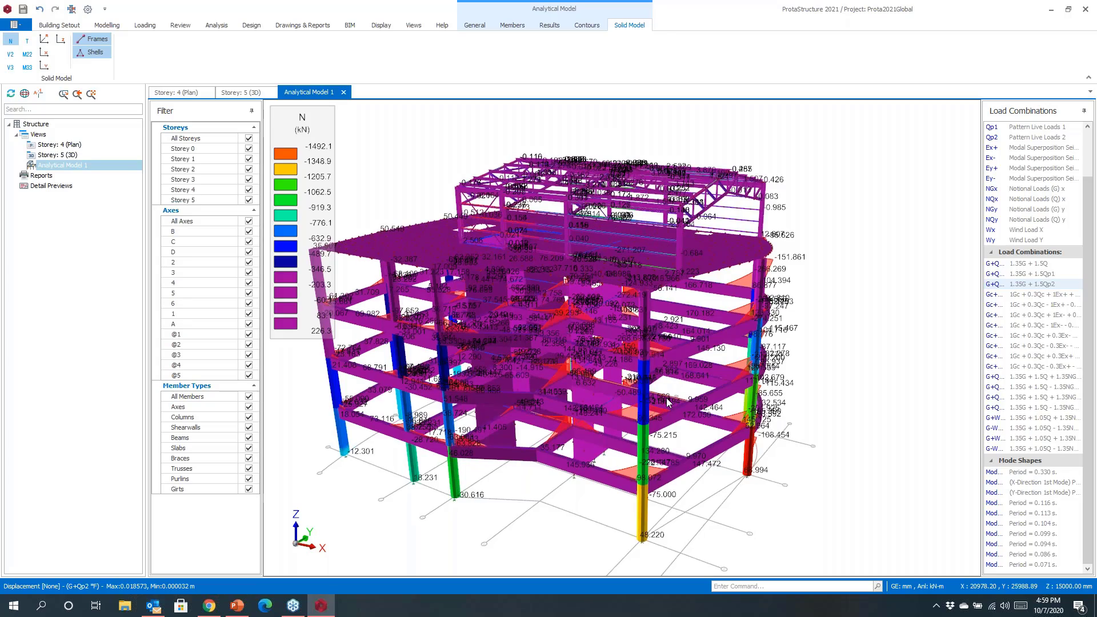
middle_drag(673, 401, 660, 496)
scroll(719, 451, up, 5)
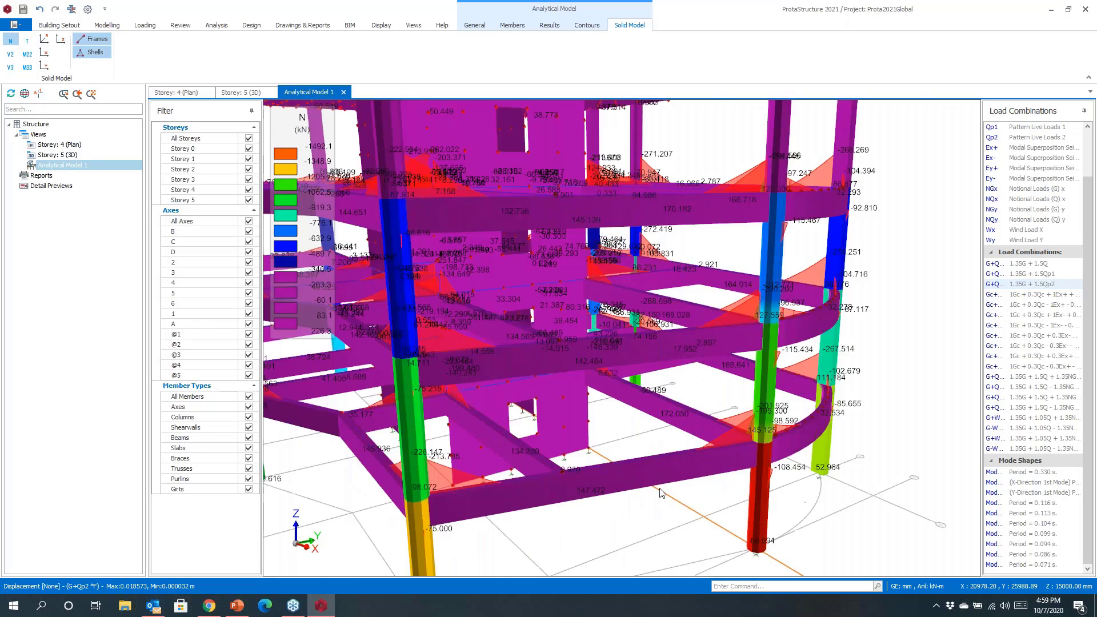
scroll(699, 410, down, 5)
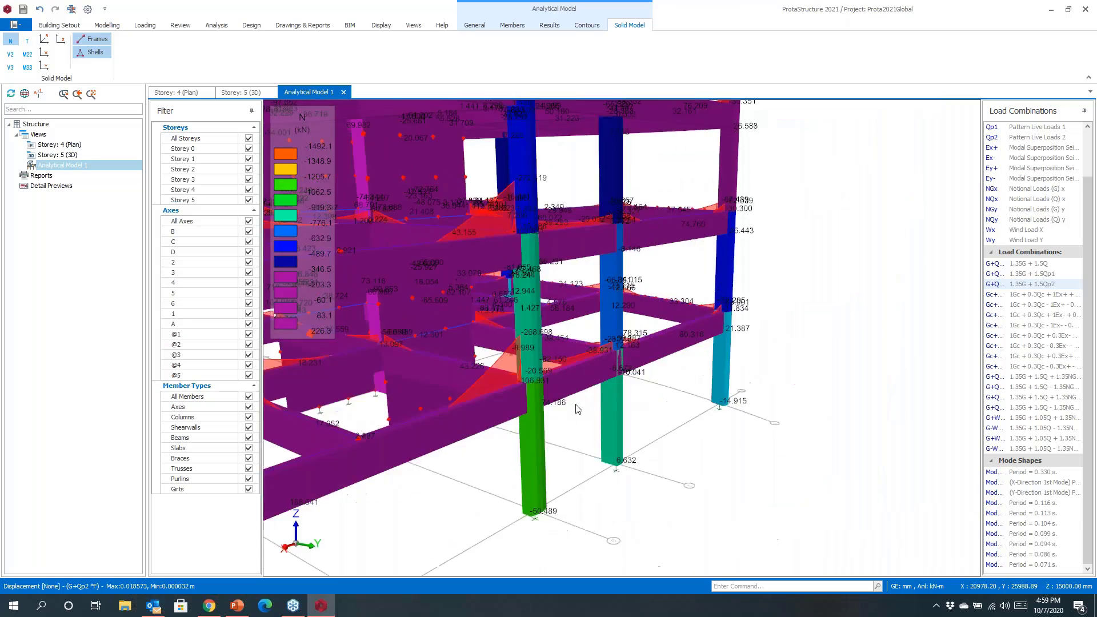
middle_drag(698, 410, 706, 488)
scroll(762, 445, down, 3)
scroll(762, 445, down, 2)
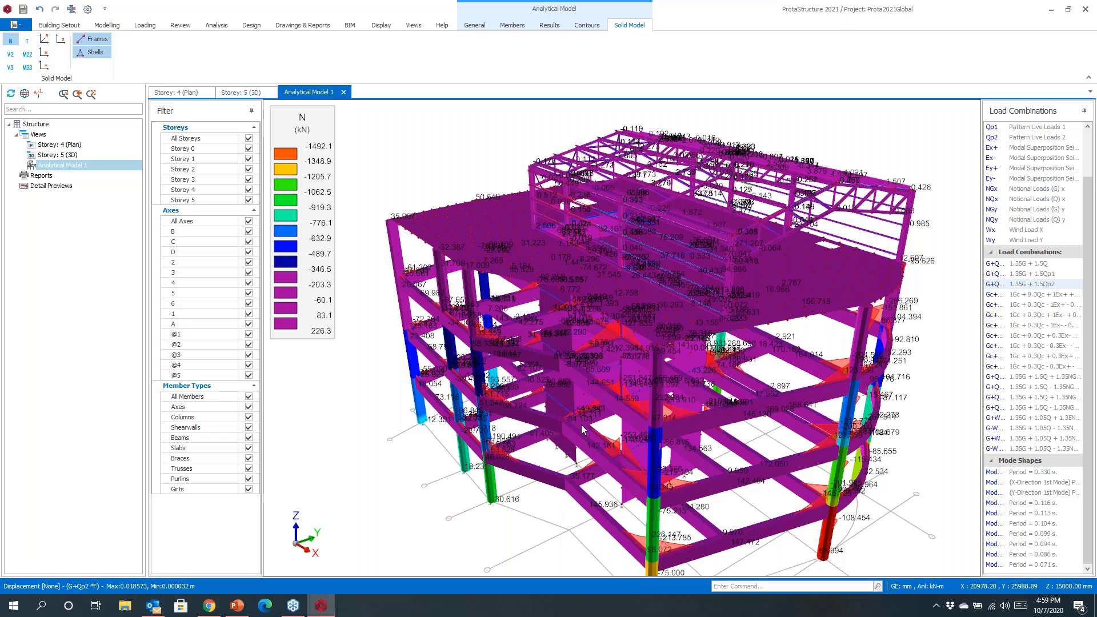
middle_drag(574, 419, 567, 419)
Step: Close the analytical model view and bring up the model review tools for the 3D physical building
click(344, 92)
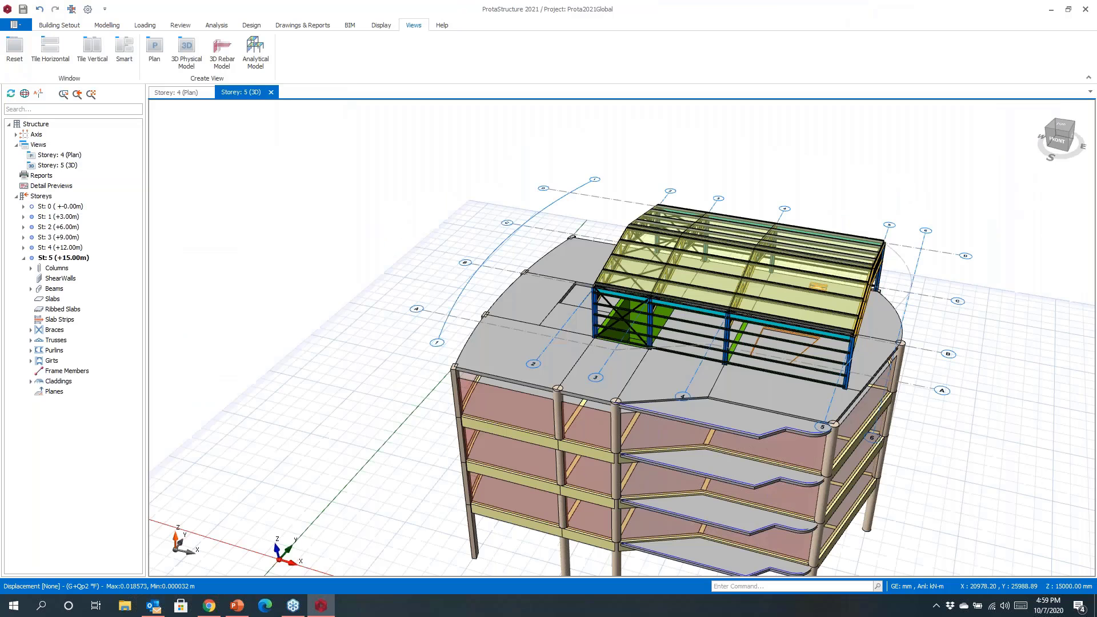
middle_drag(546, 326, 448, 166)
middle_drag(552, 285, 527, 257)
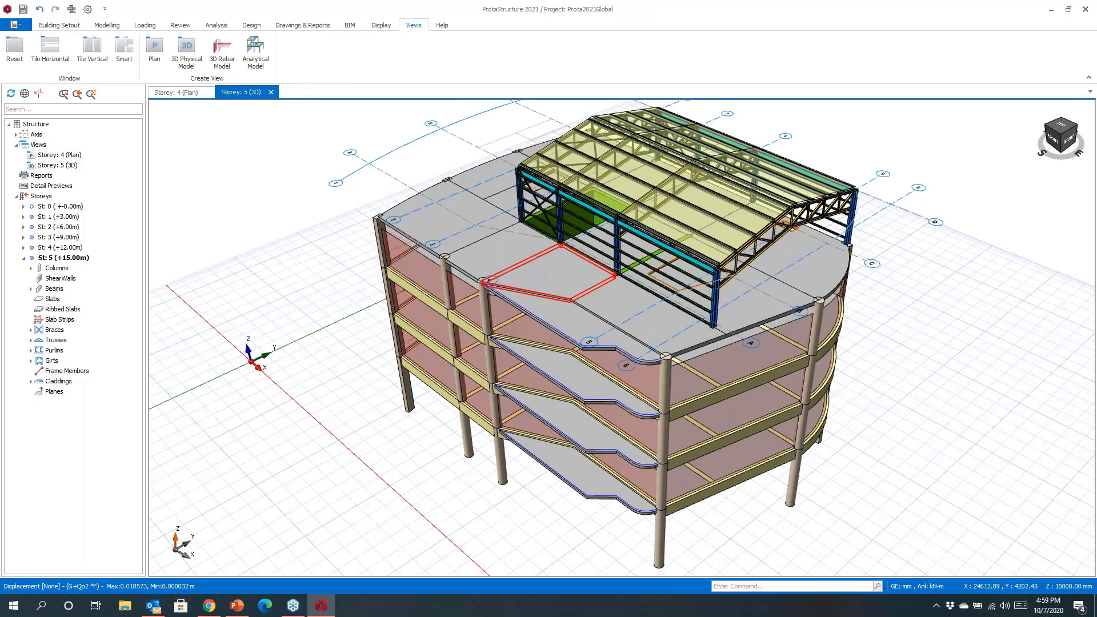
click(251, 26)
click(180, 25)
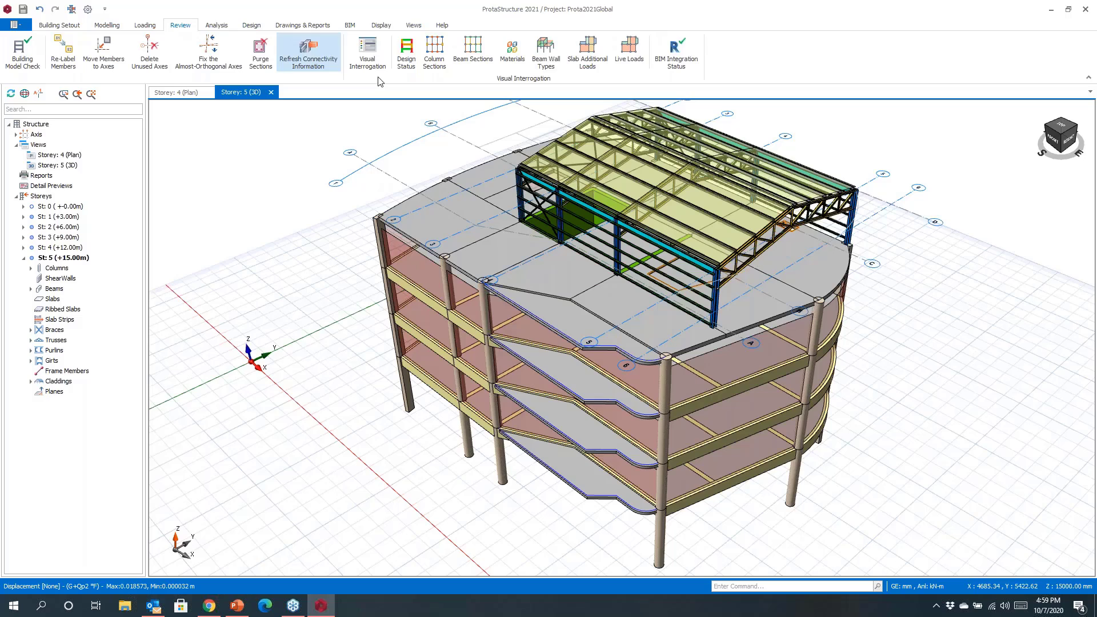
Step: Colour the 3D model by design status and open the section design of the storey 3 edge beam on axis A
click(403, 58)
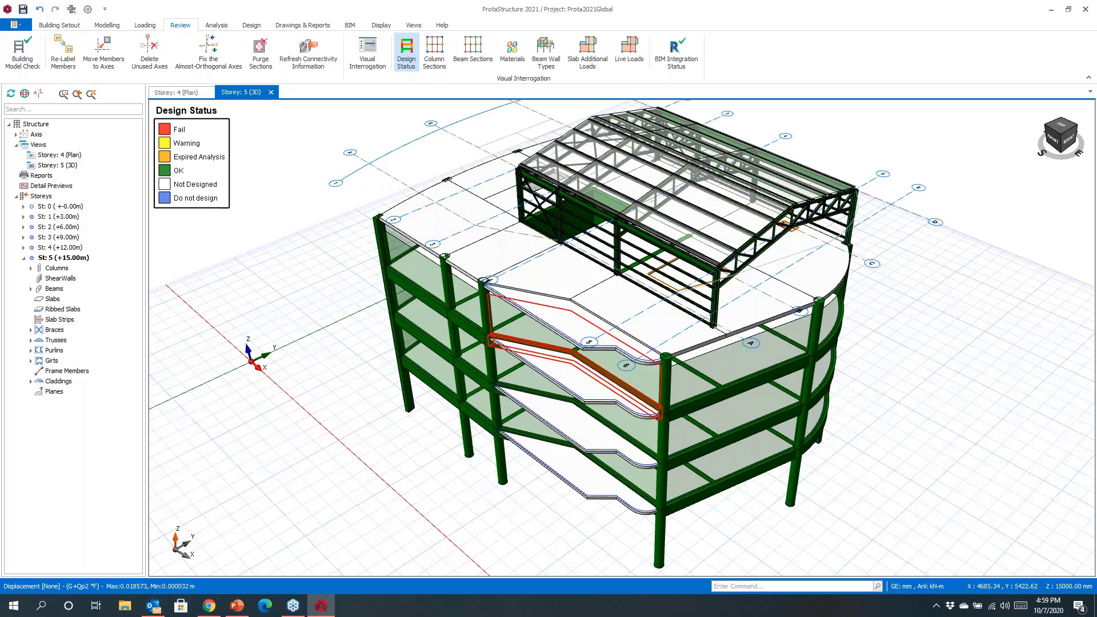
mouse_move(622, 338)
middle_down()
mouse_move(513, 287)
mouse_move(447, 286)
mouse_move(525, 311)
middle_up()
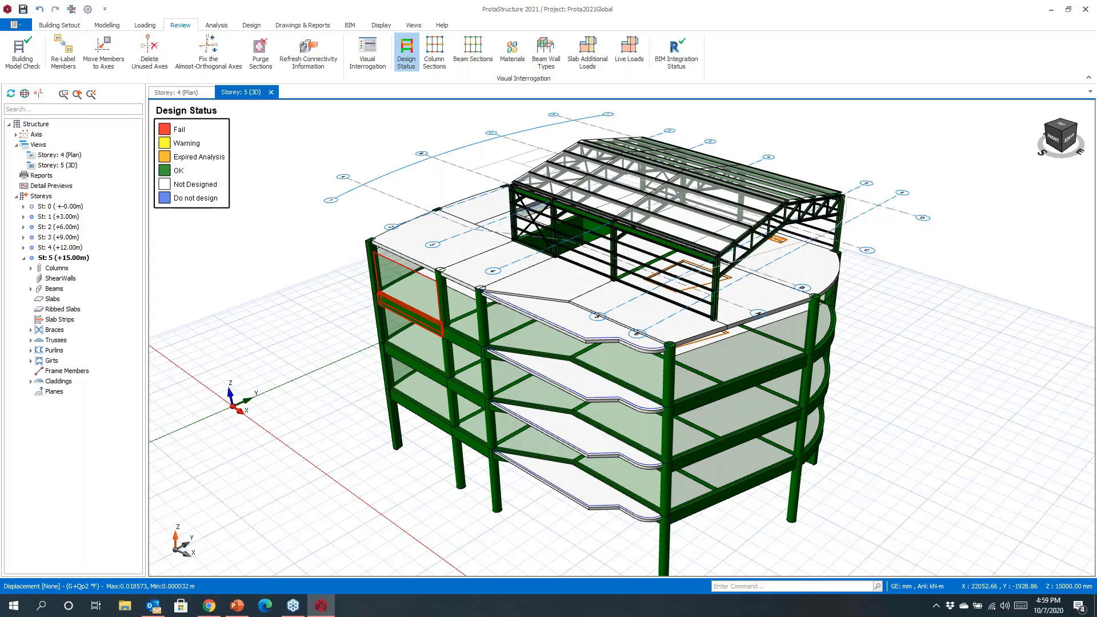
click(405, 311)
right_click(404, 312)
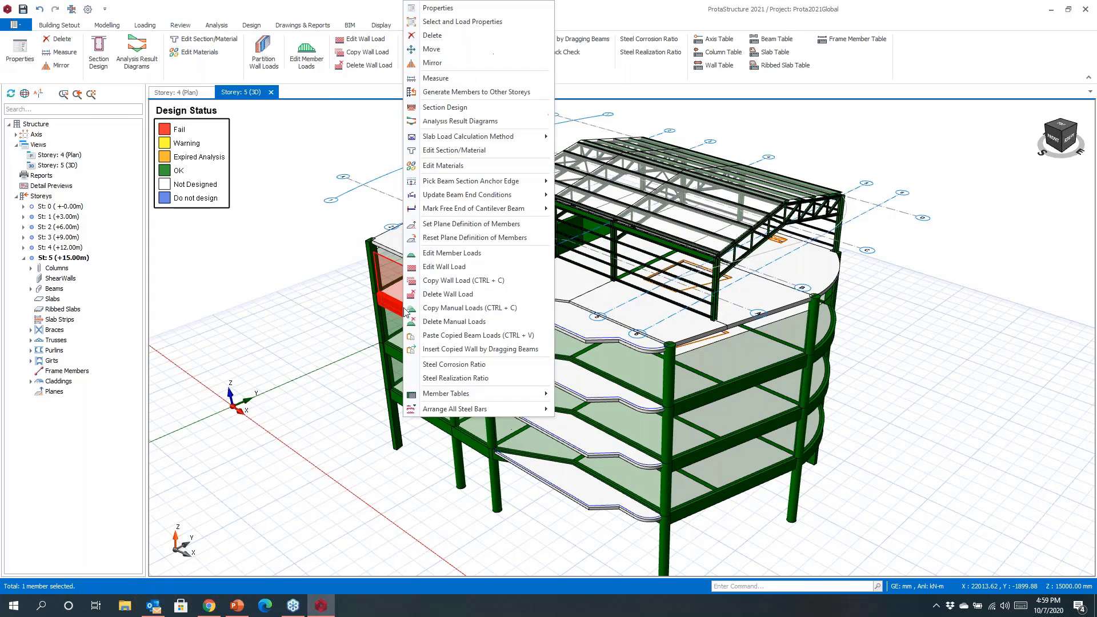
click(445, 107)
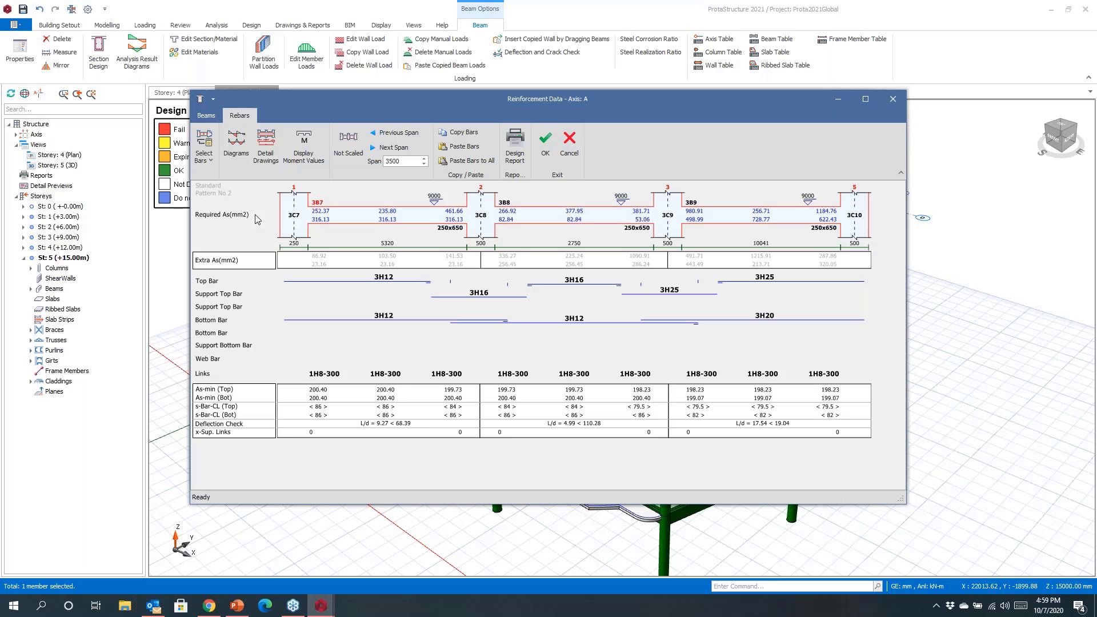
Step: Show the design diagrams for beams 3B7 to 3B9 and compare individual load cases and the G+Q combination with the Envelope Diagram
click(242, 157)
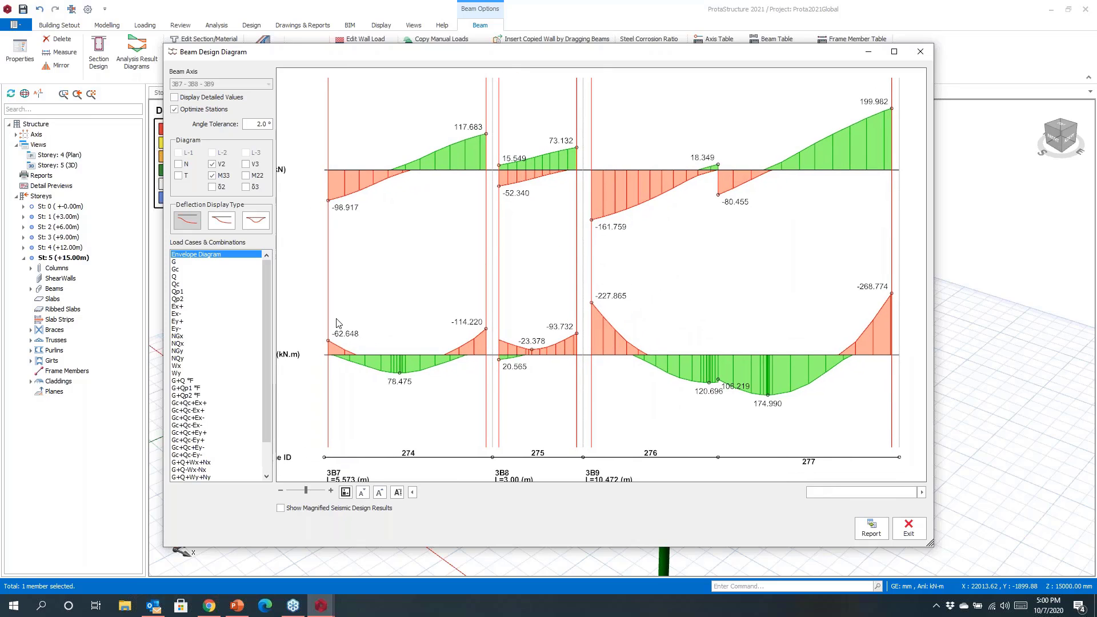
click(177, 269)
click(176, 284)
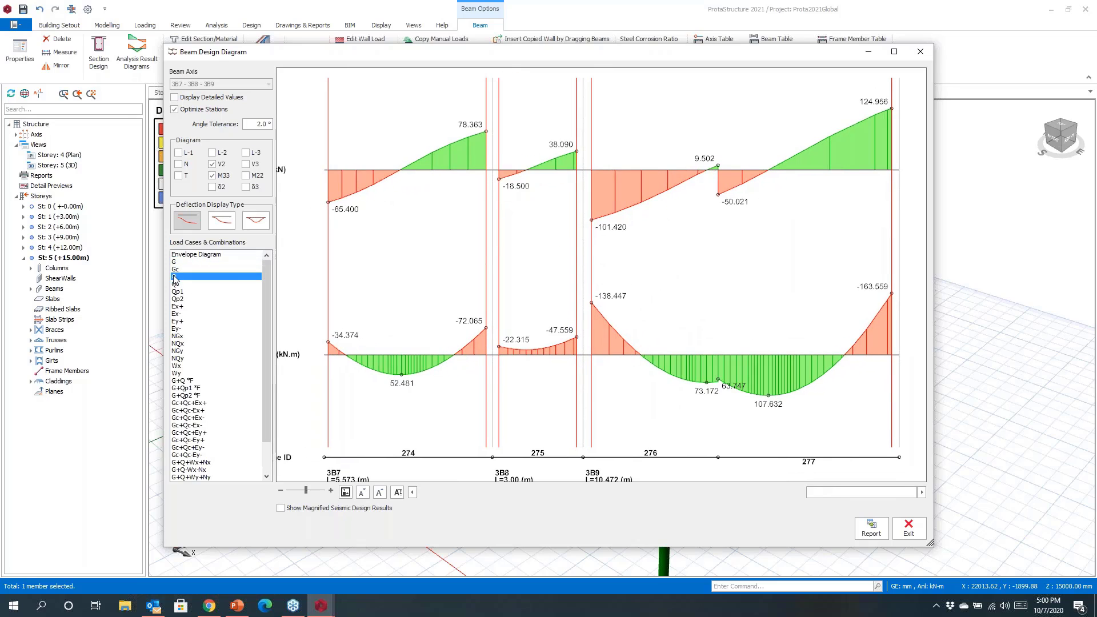
click(177, 299)
click(178, 329)
click(179, 380)
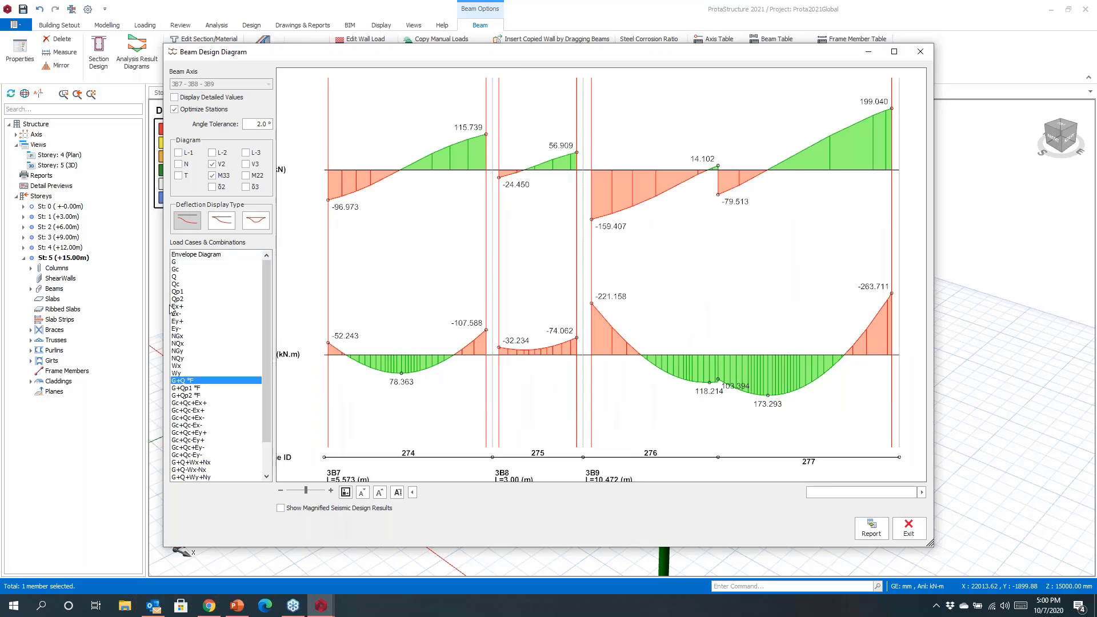
click(193, 257)
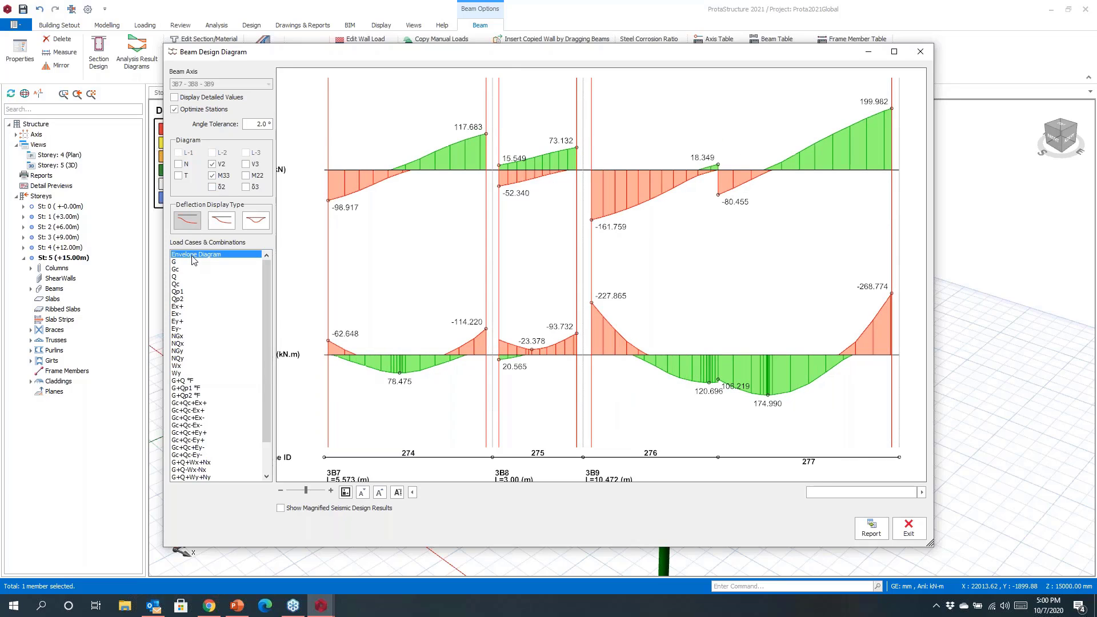
Step: Add the T and δ2 diagrams, display deflections relative to the beam ends, and examine the deflection of span 3B9
click(179, 177)
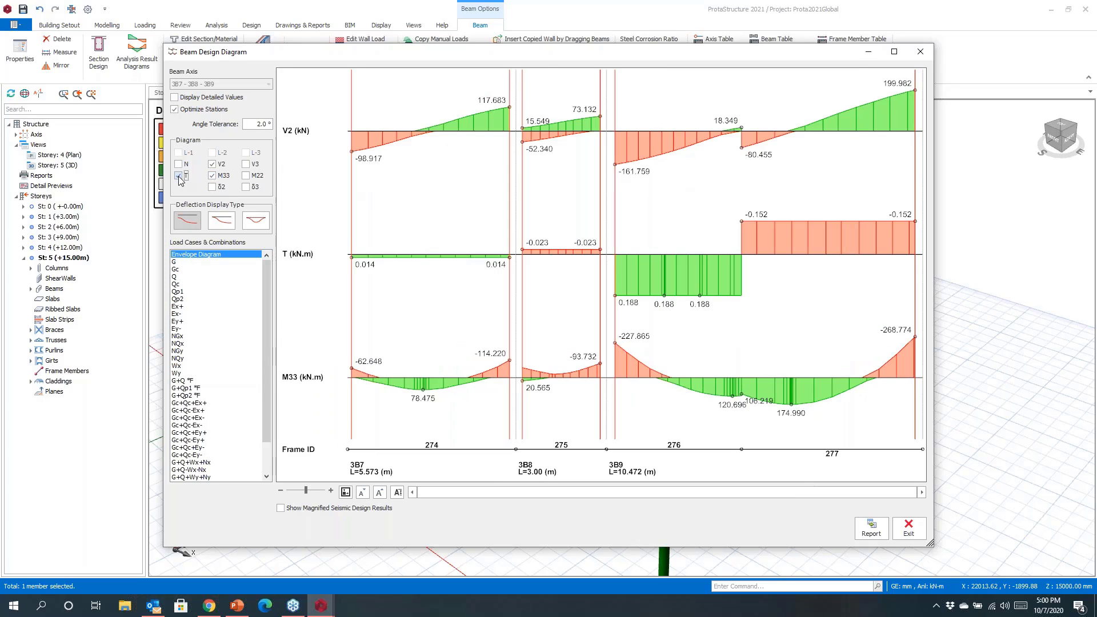
click(212, 186)
click(255, 222)
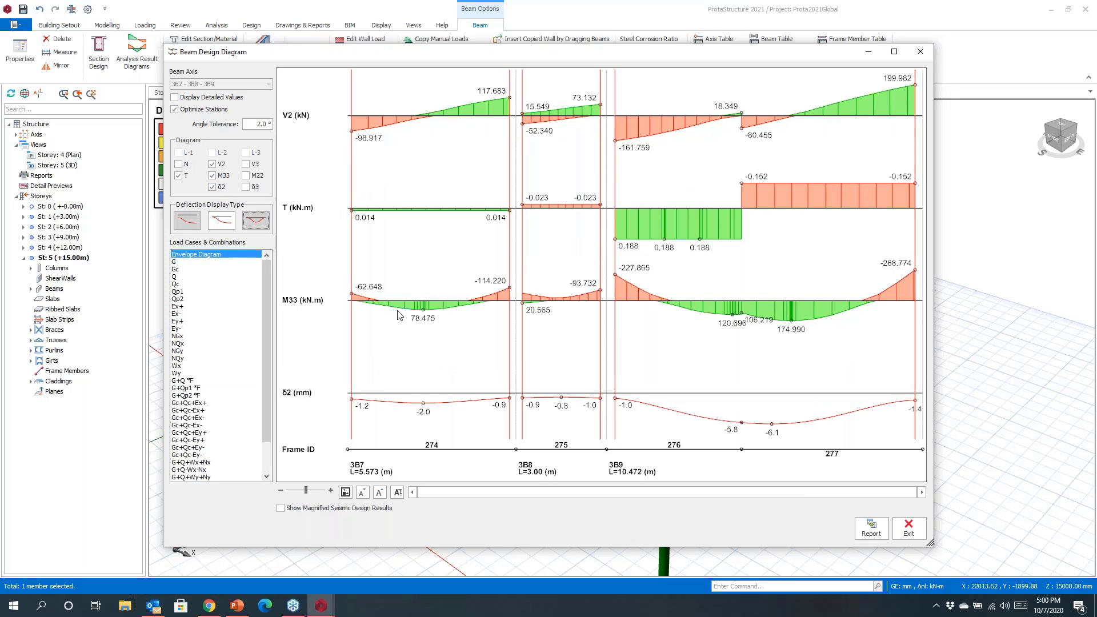
scroll(744, 381, up, 5)
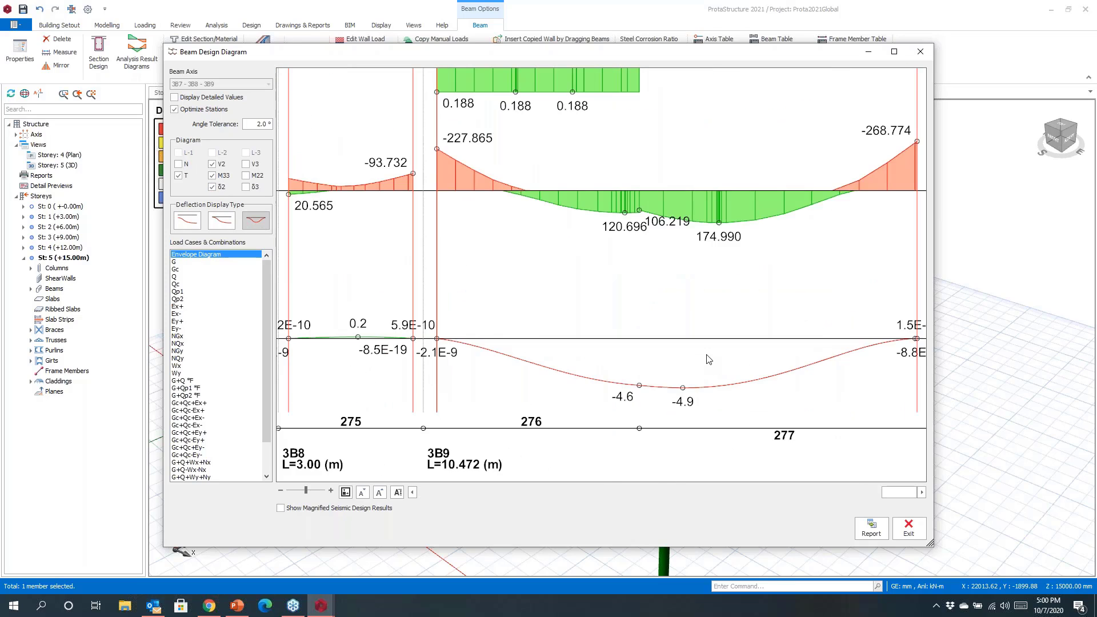
Step: Examine the envelope shear, torsion, moment and deflection diagrams of beams 3B7, 3B8 and 3B9, and close the diagrams
scroll(696, 378, down, 4)
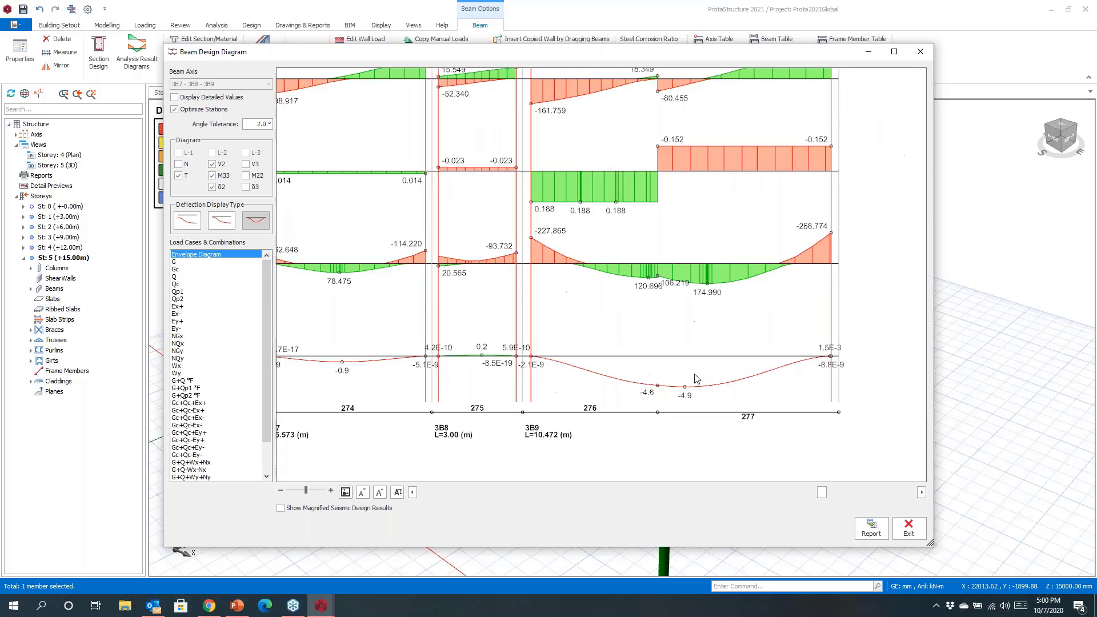
scroll(685, 375, up, 3)
scroll(688, 374, down, 2)
scroll(692, 373, down, 3)
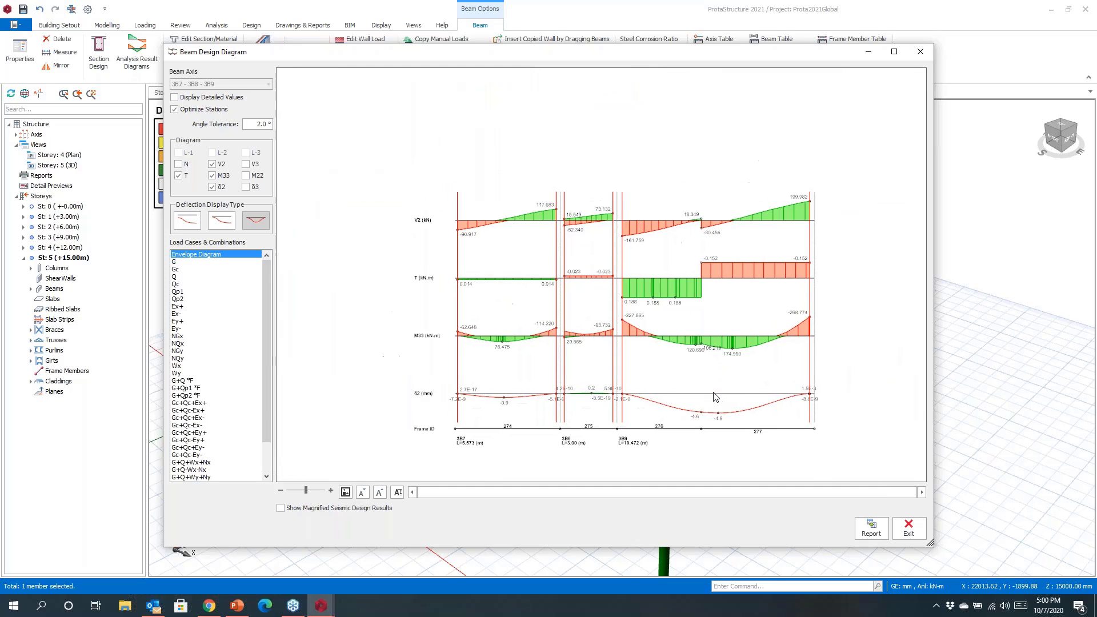
scroll(616, 308, up, 5)
scroll(703, 354, up, 6)
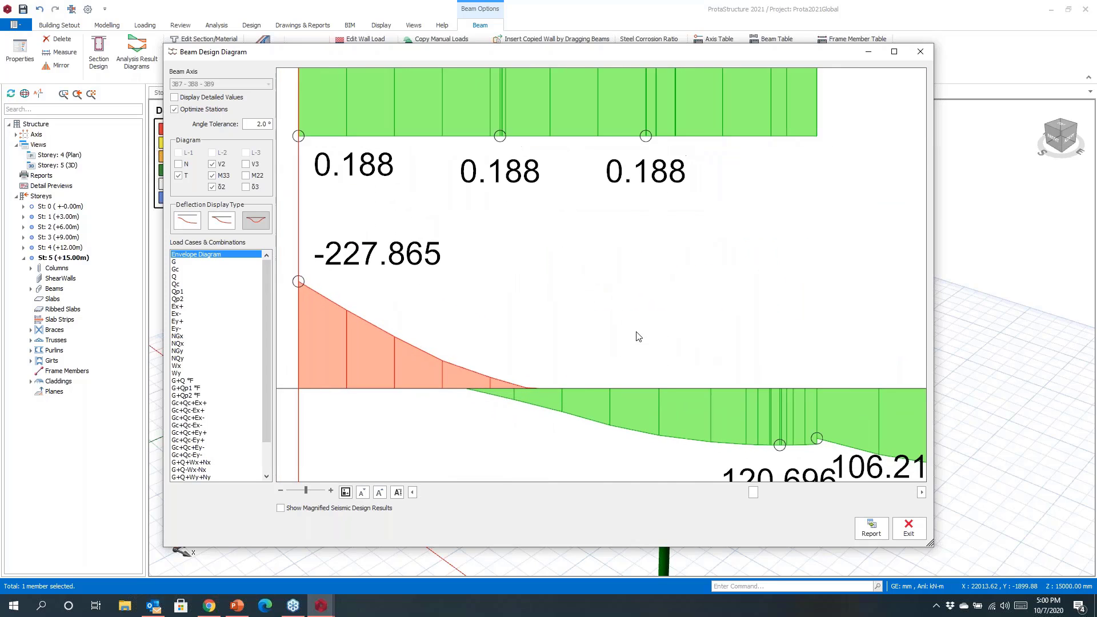
scroll(637, 434, down, 6)
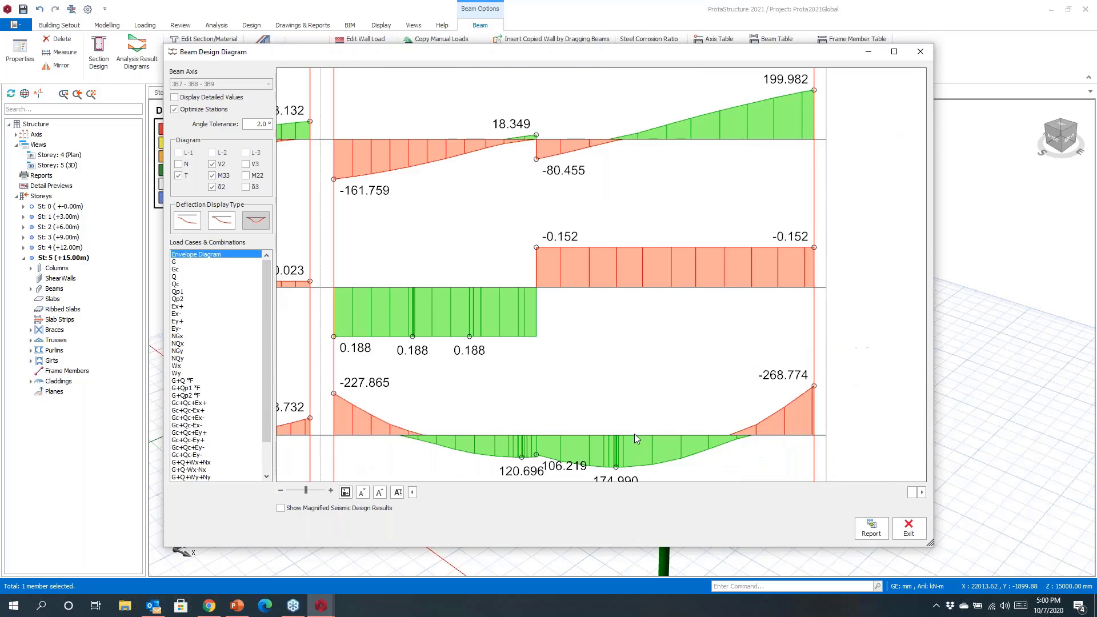
scroll(634, 434, up, 4)
scroll(720, 425, left, 5)
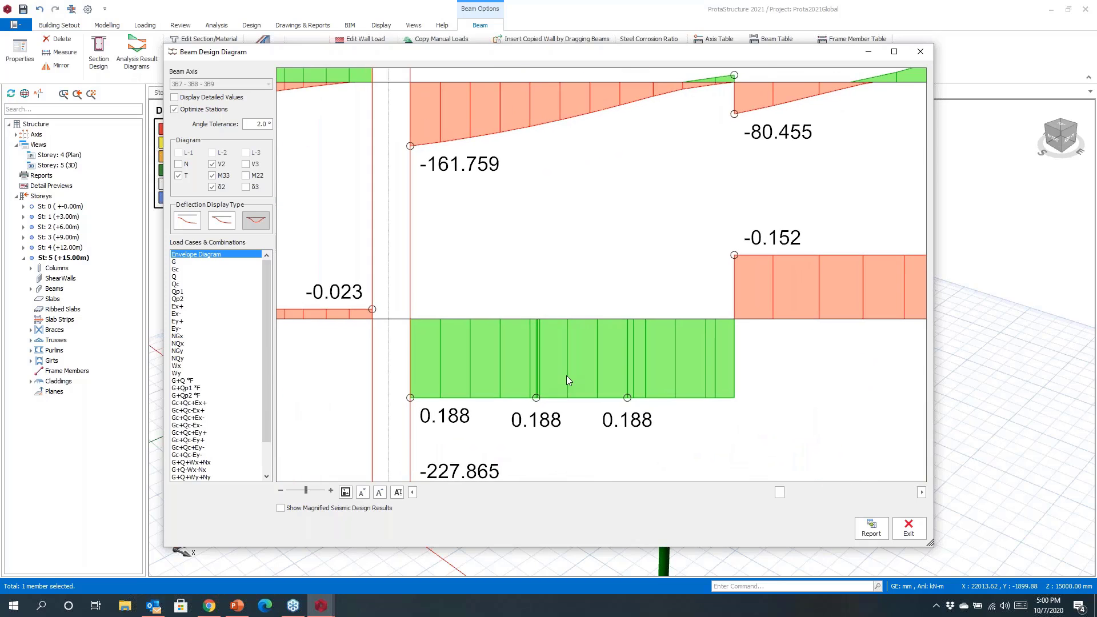
scroll(535, 366, down, 5)
middle_drag(553, 379, 505, 240)
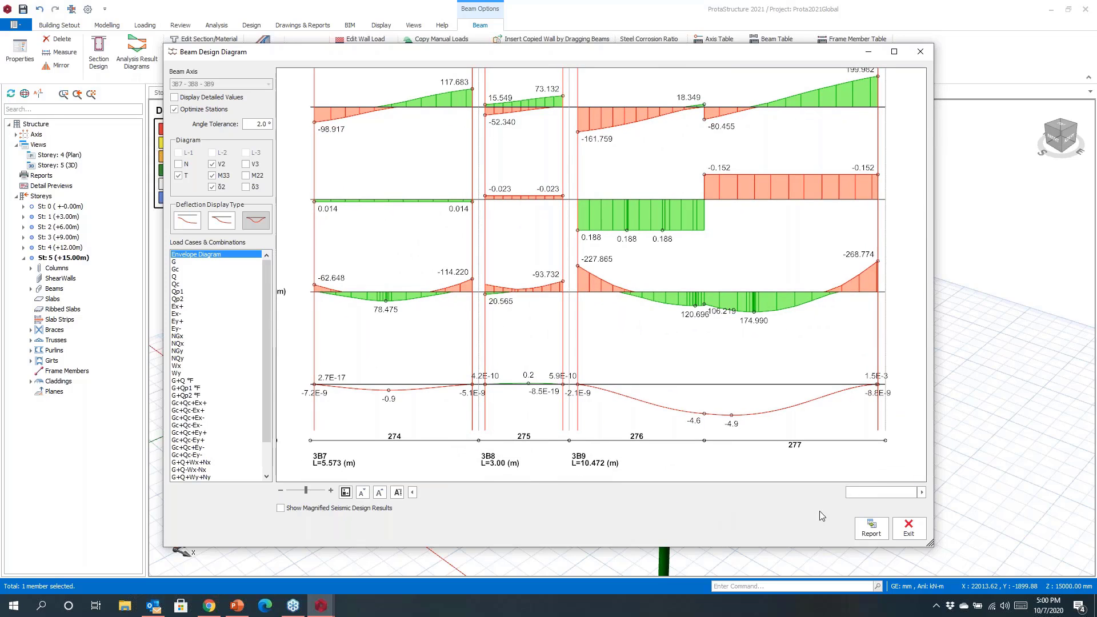
click(910, 529)
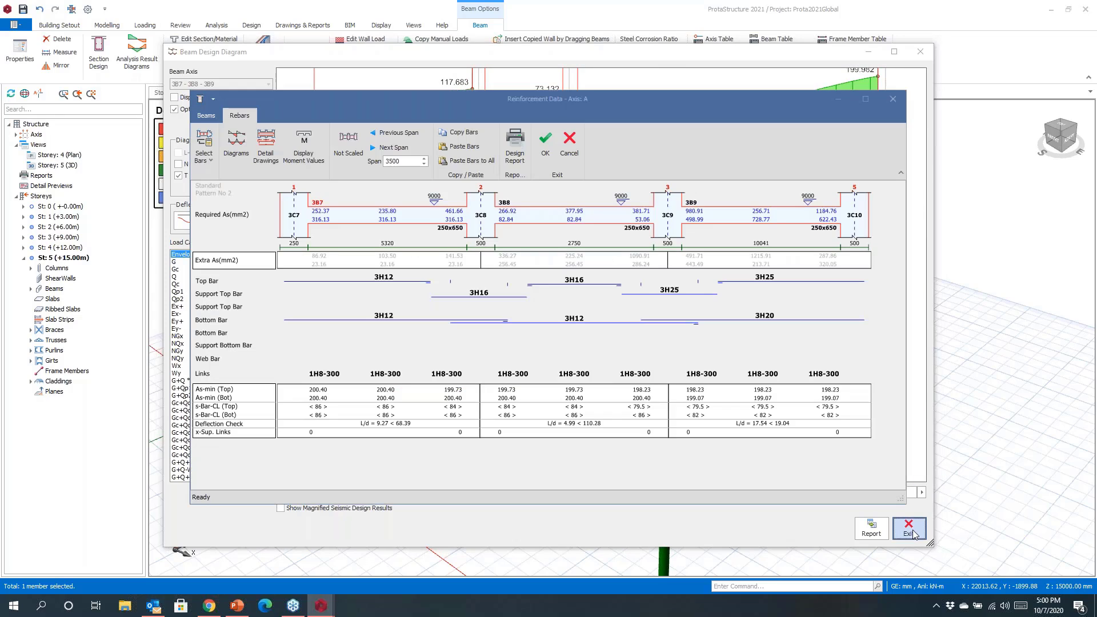
Step: Set the bottom bars of spans 3B8 and 3B7 to 3H20
click(772, 320)
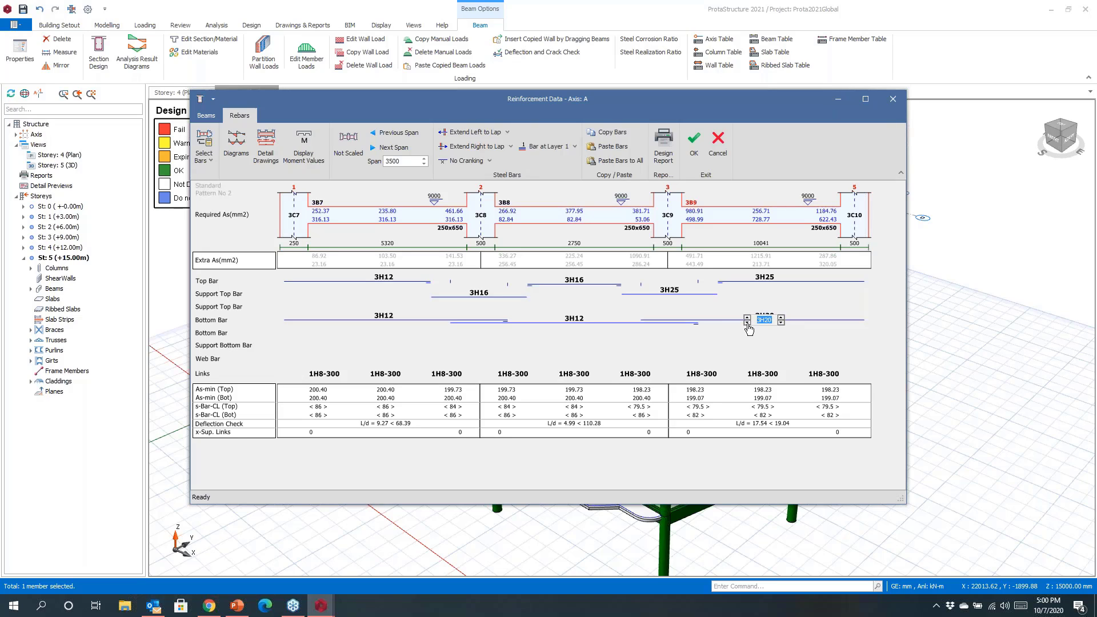
click(747, 318)
click(575, 320)
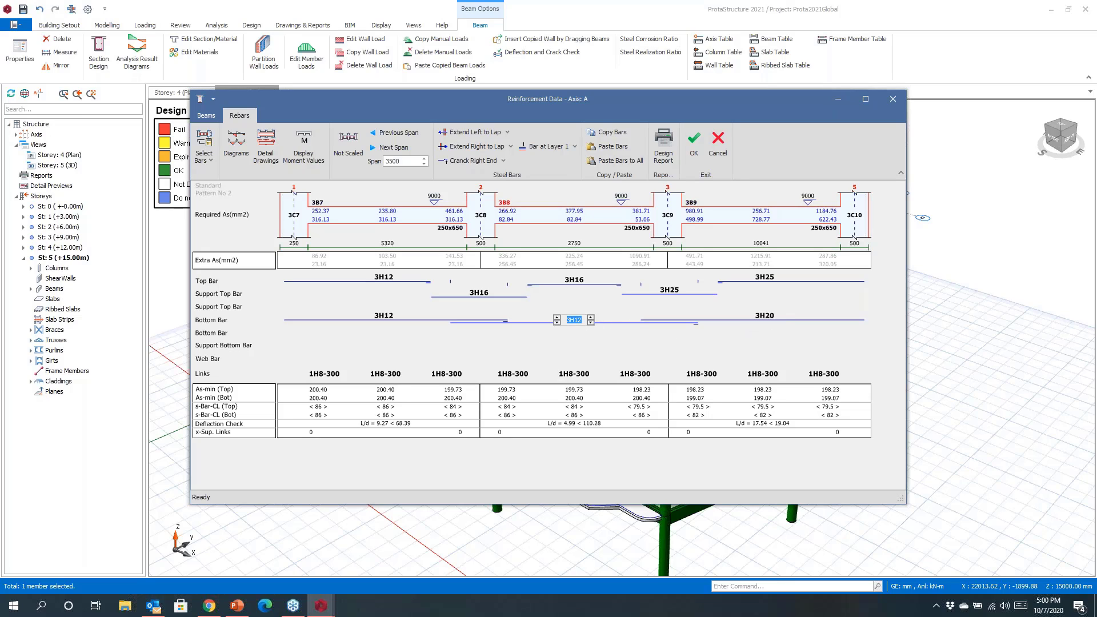
text(3H20)
click(399, 320)
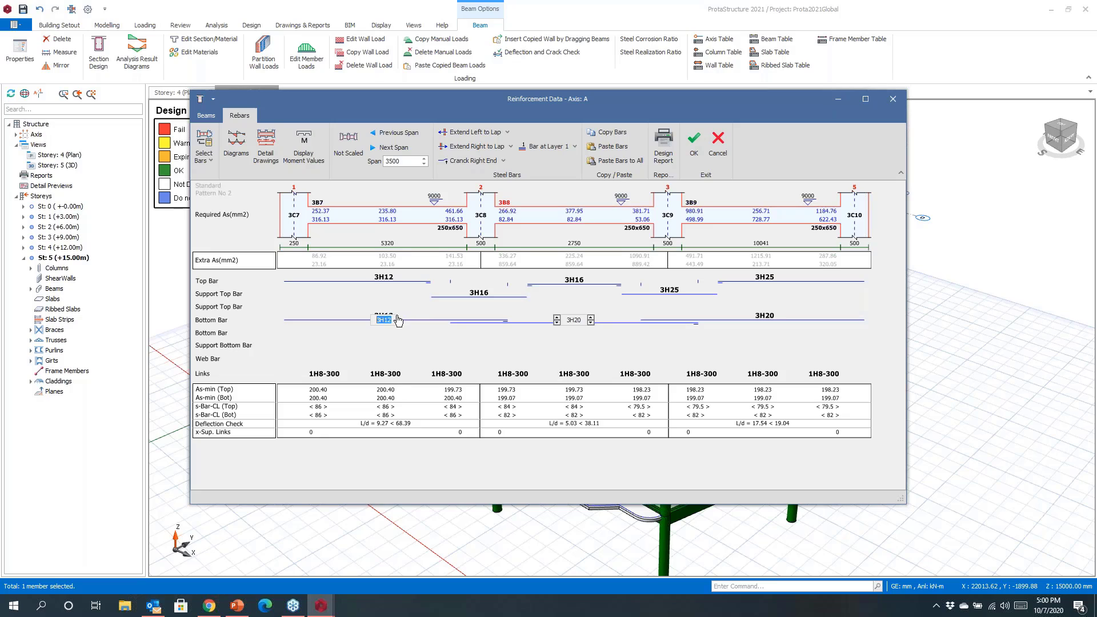
click(400, 318)
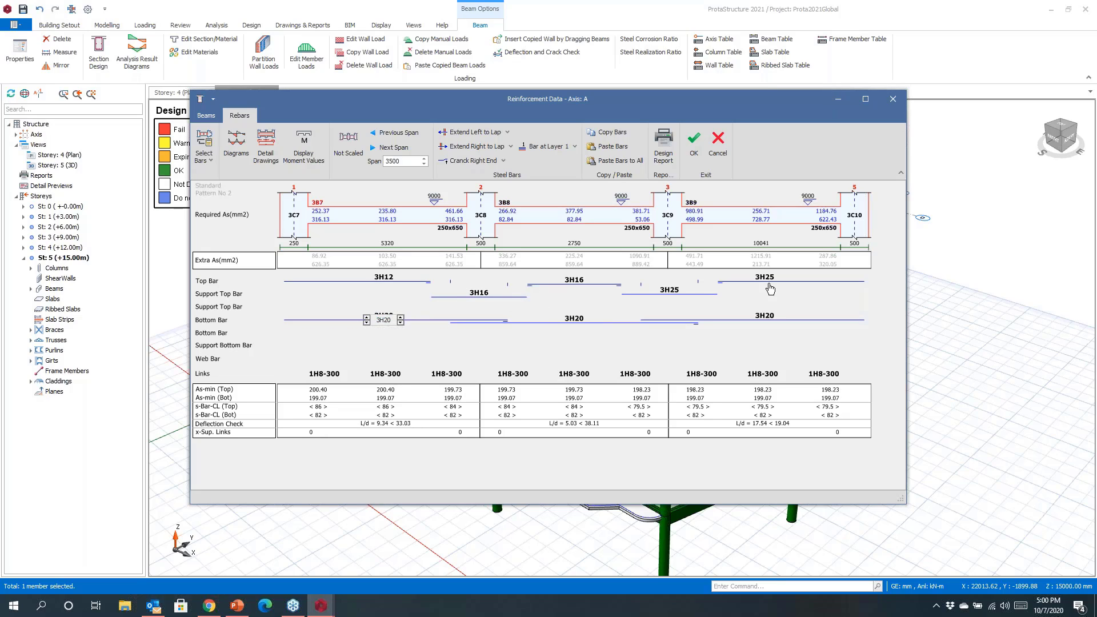
Step: Set the top bar of span 3B7 to 3H16 and open the support bottom bar at column 3C8 for editing
click(477, 294)
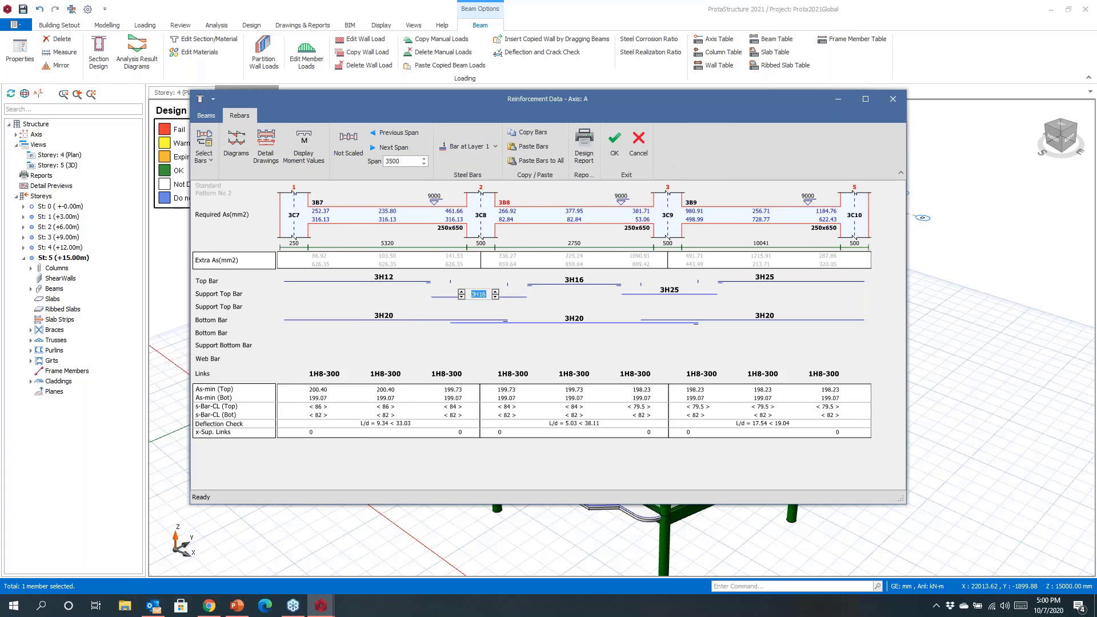
click(382, 279)
scroll(379, 275, up, 1)
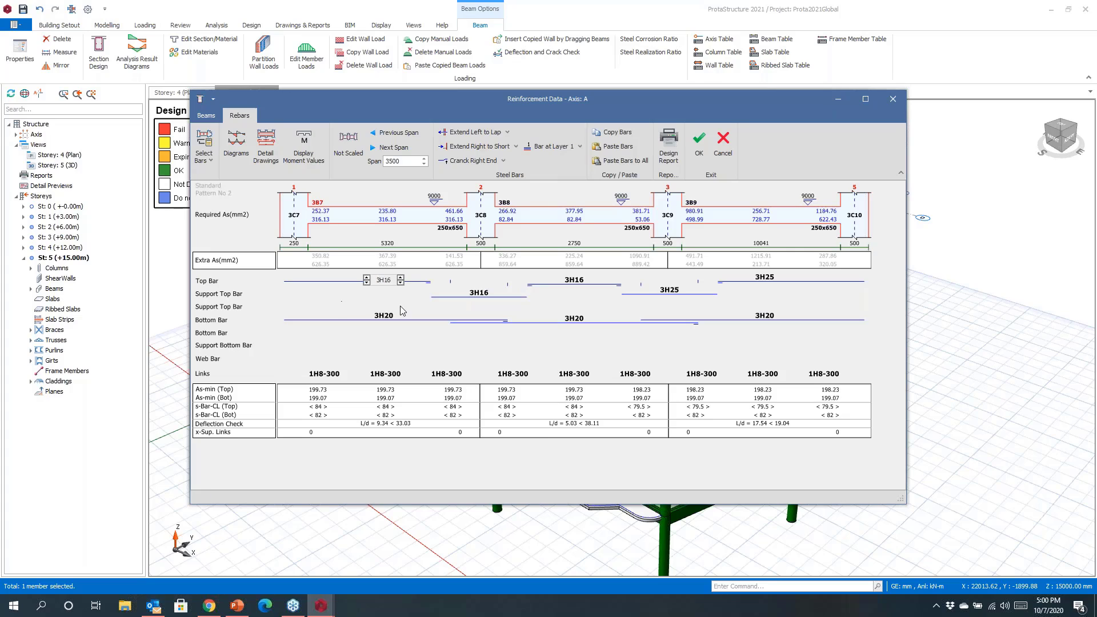
click(495, 346)
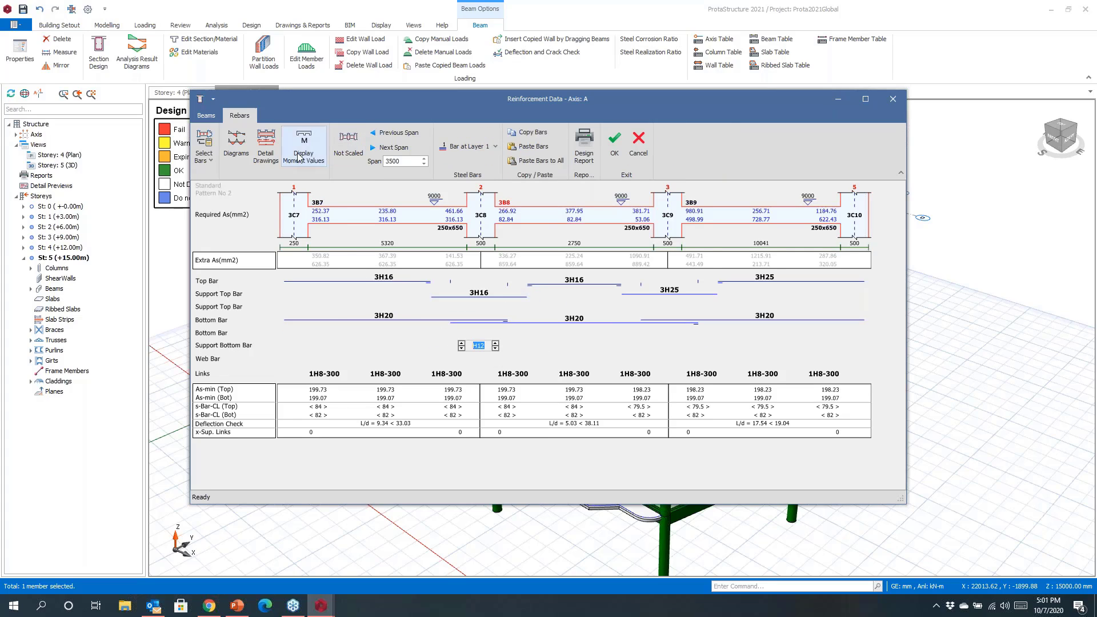
Step: Inspect the beam elevation and cross sections in the detail drawing, and exit the axis A reinforcement data without saving
double_click(372, 285)
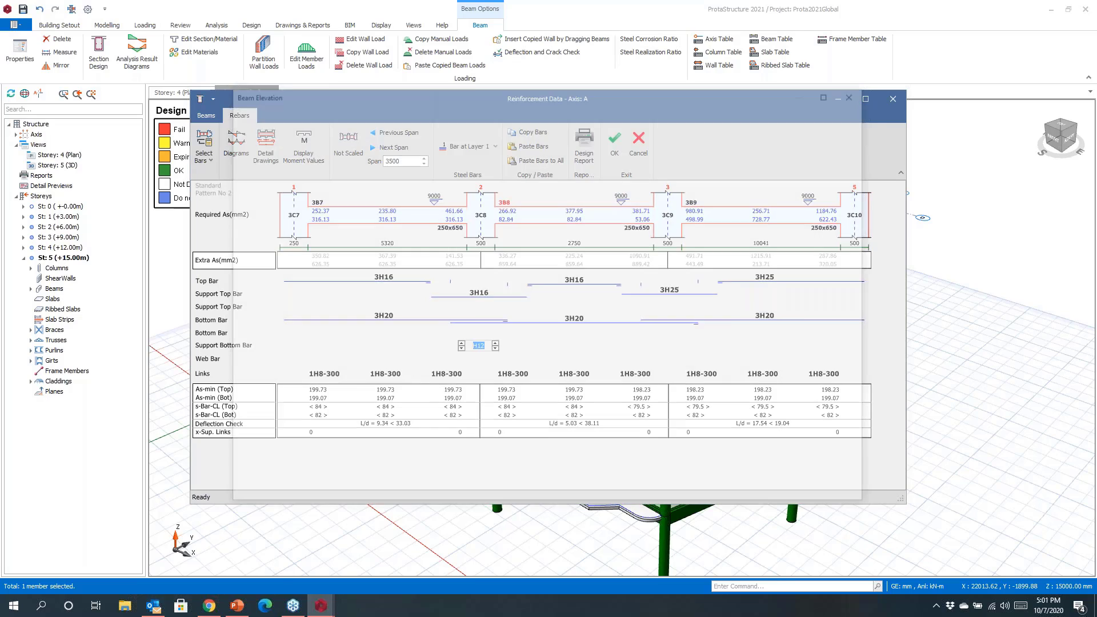
middle_drag(607, 304, 346, 293)
mouse_move(665, 300)
middle_down()
mouse_move(329, 285)
mouse_move(396, 278)
middle_up()
middle_drag(721, 290, 320, 300)
mouse_move(683, 299)
middle_down()
mouse_move(404, 299)
mouse_move(512, 308)
middle_up()
scroll(511, 308, down, 2)
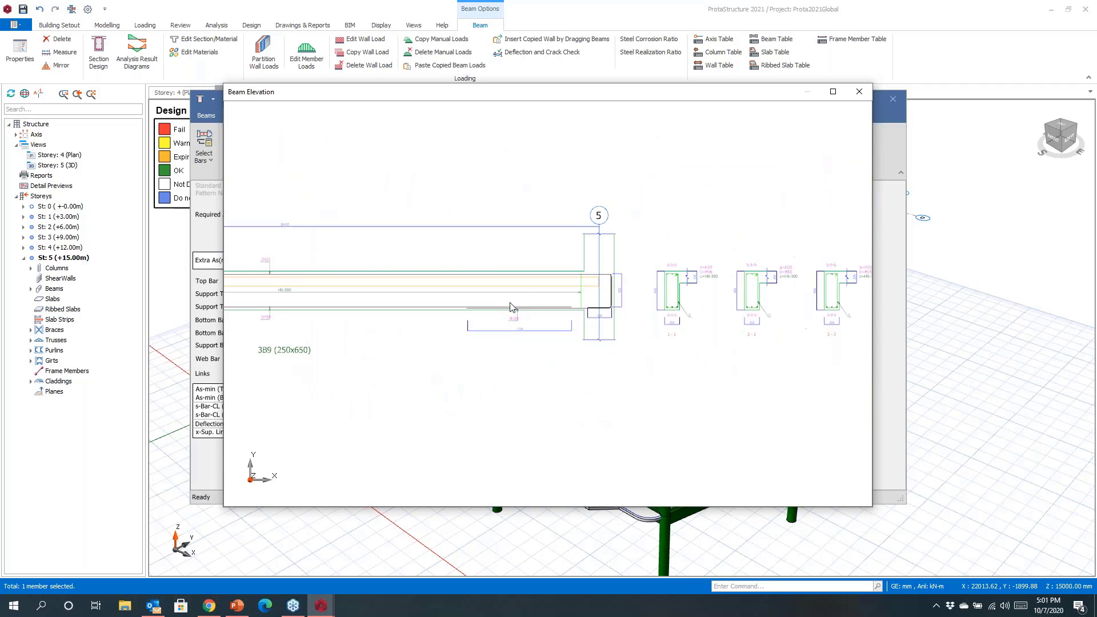
scroll(593, 304, down, 4)
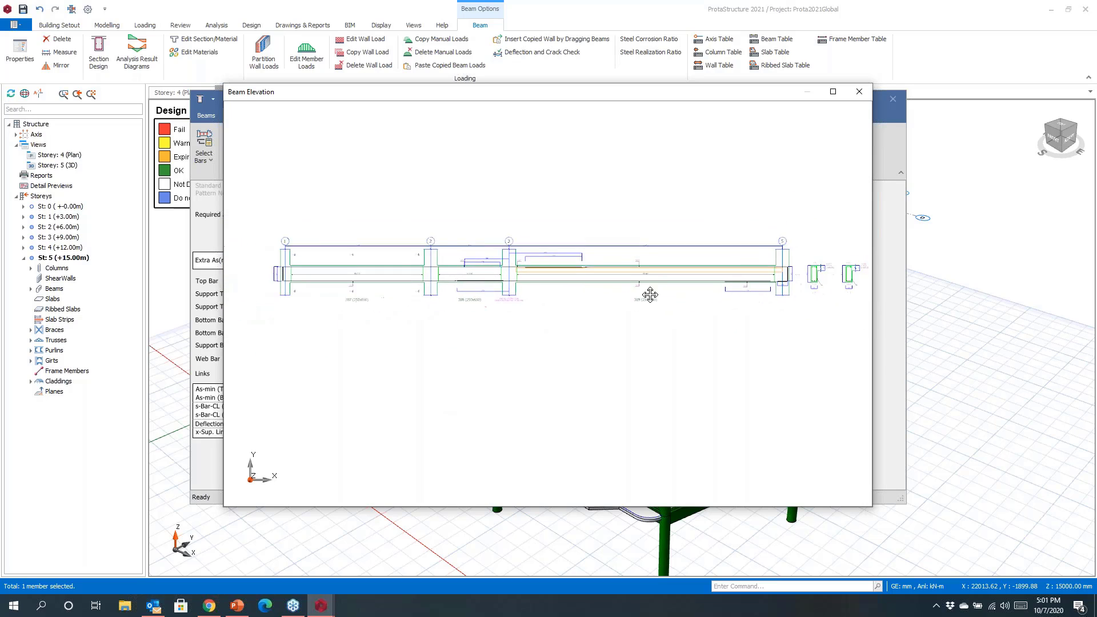
click(859, 92)
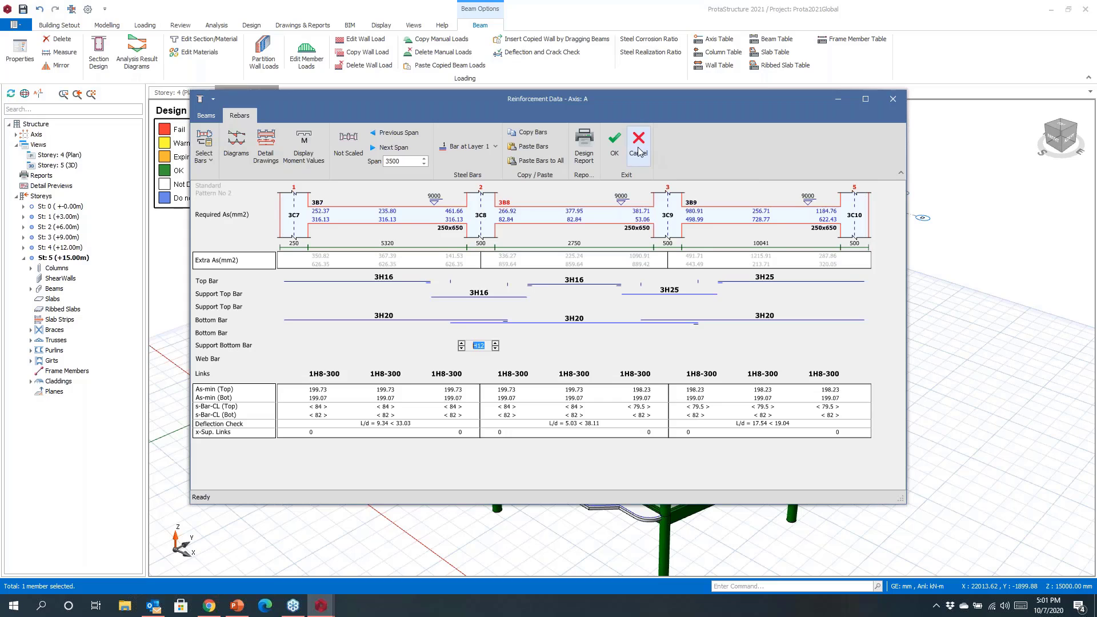
click(639, 155)
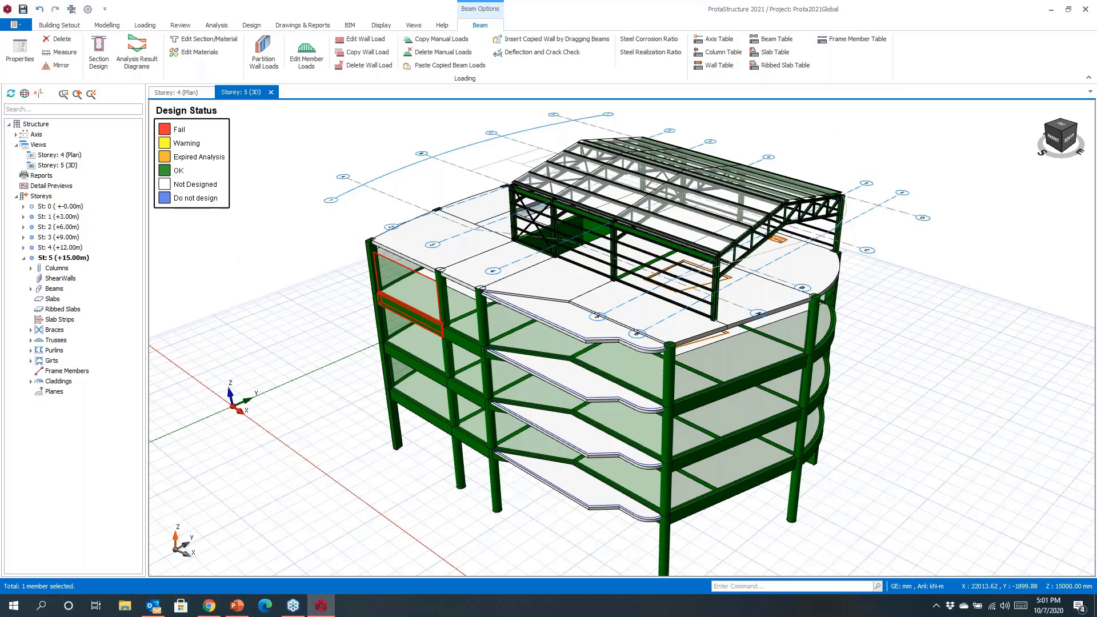
Step: Open the column reinforcement design and run the interactive design for column 1C3 on storey 1
click(244, 29)
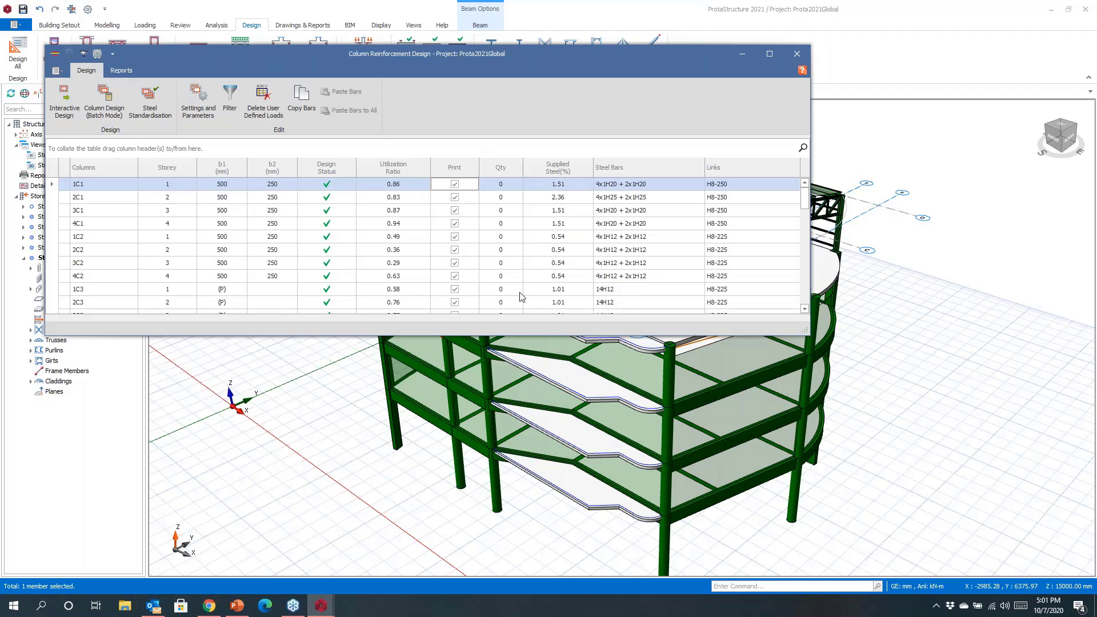
double_click(637, 291)
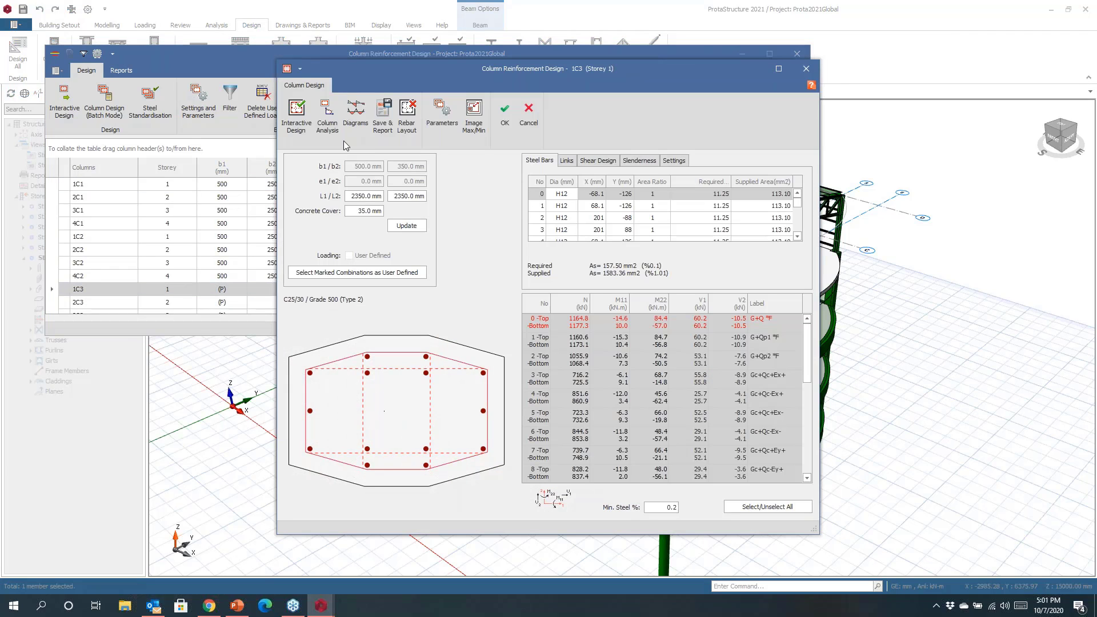
click(296, 115)
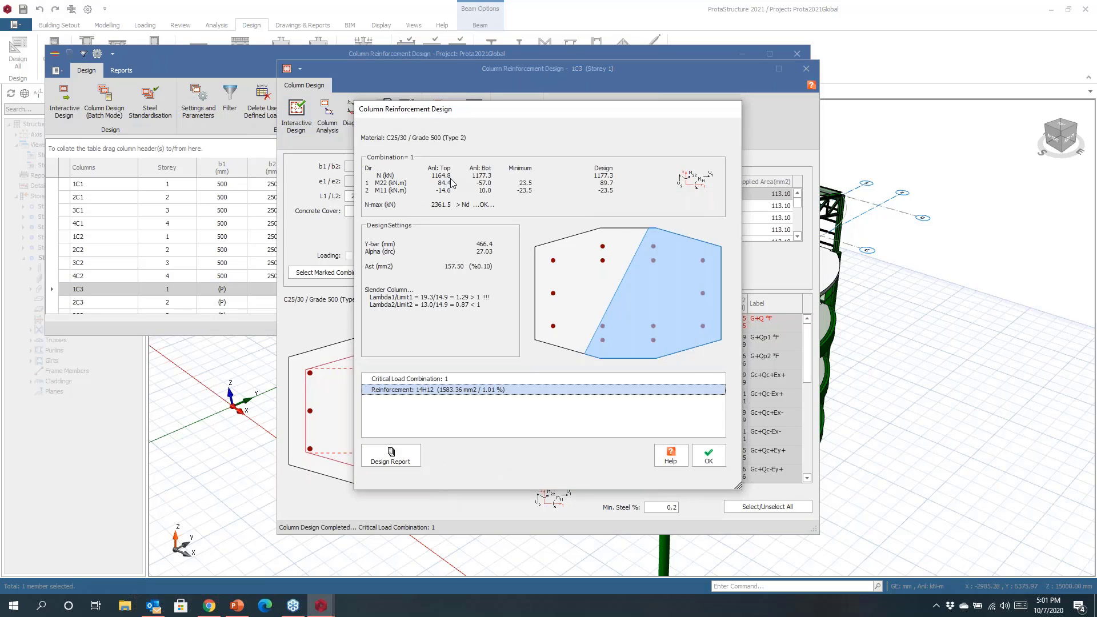
click(708, 456)
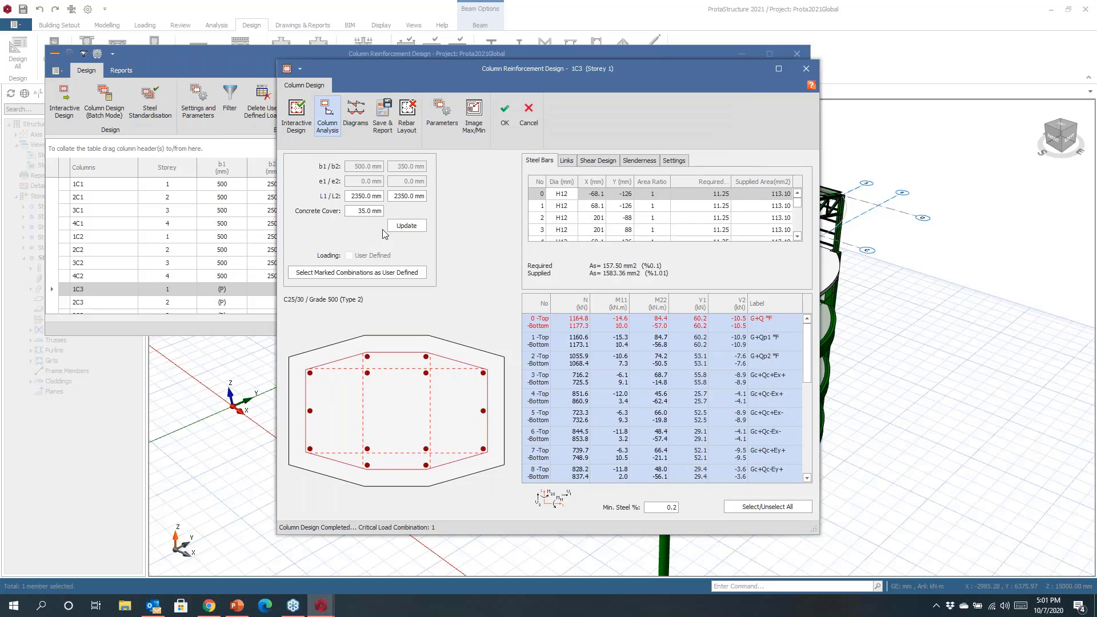
Step: View the N-M and M11-M22 interaction diagrams of column 1C3 and close the column reinforcement design
click(356, 114)
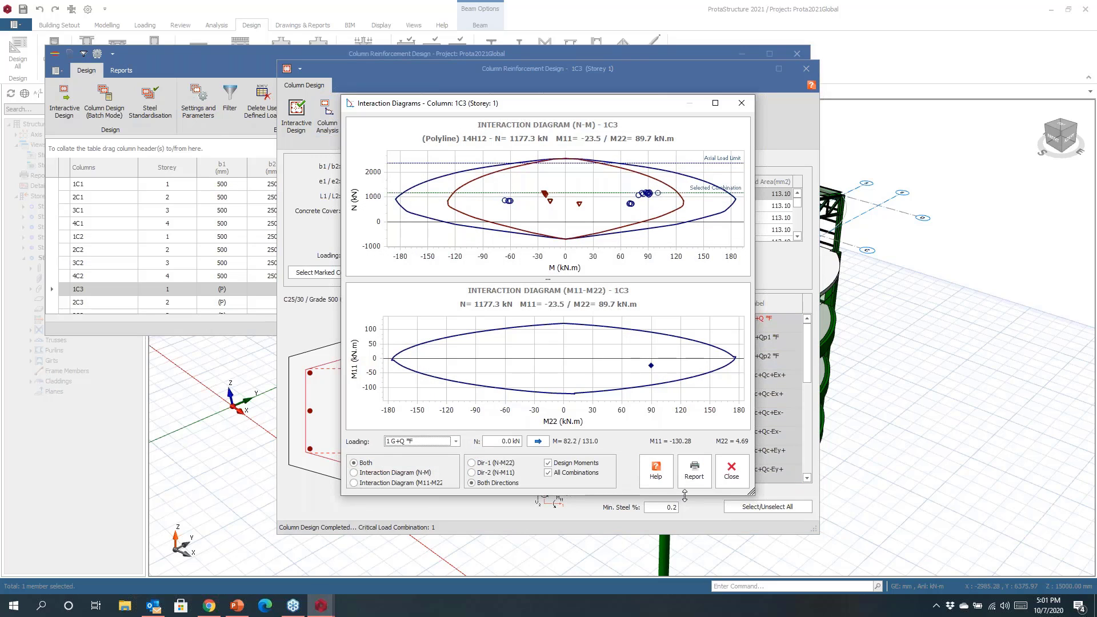
click(730, 479)
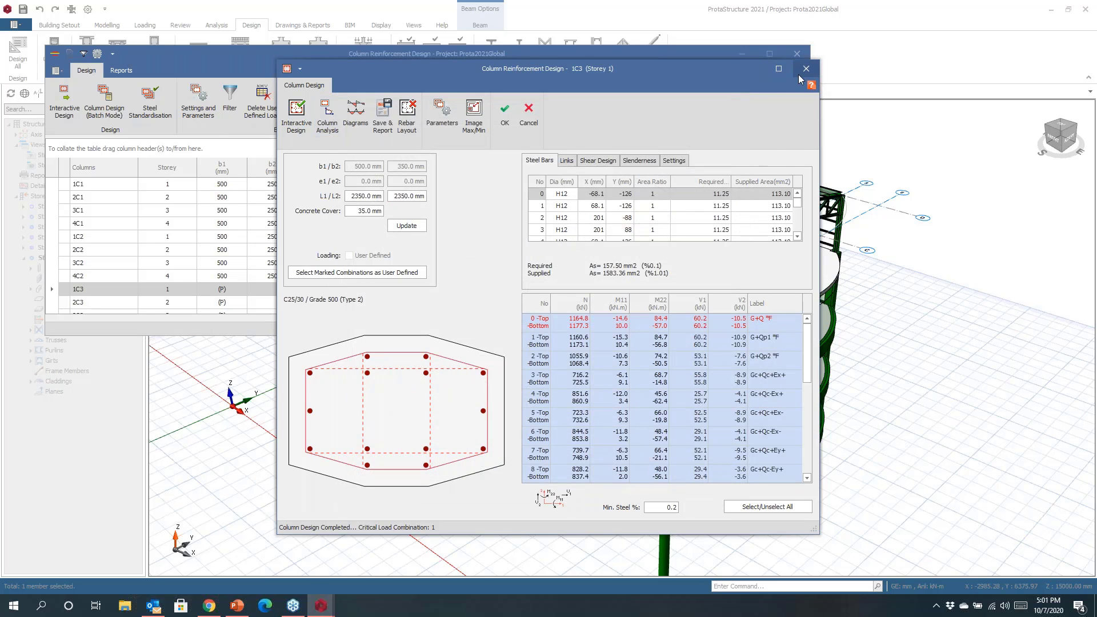
click(803, 69)
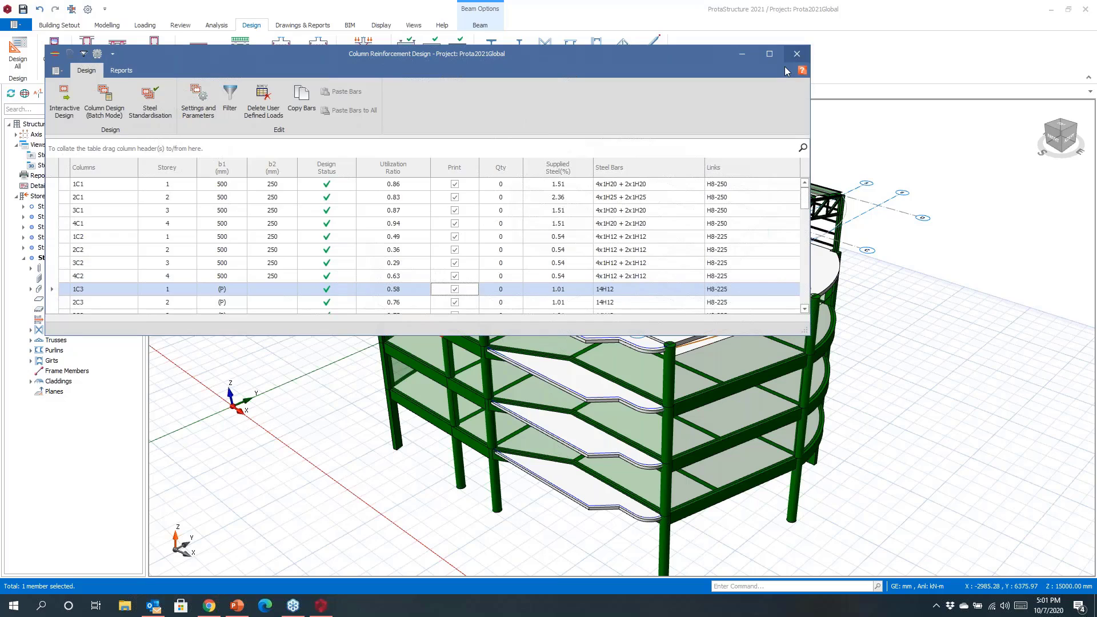
click(795, 56)
Step: Turn off the design status colouring of the storey 5 3D model
mouse_move(601, 343)
middle_down()
mouse_move(620, 357)
mouse_move(609, 351)
middle_up()
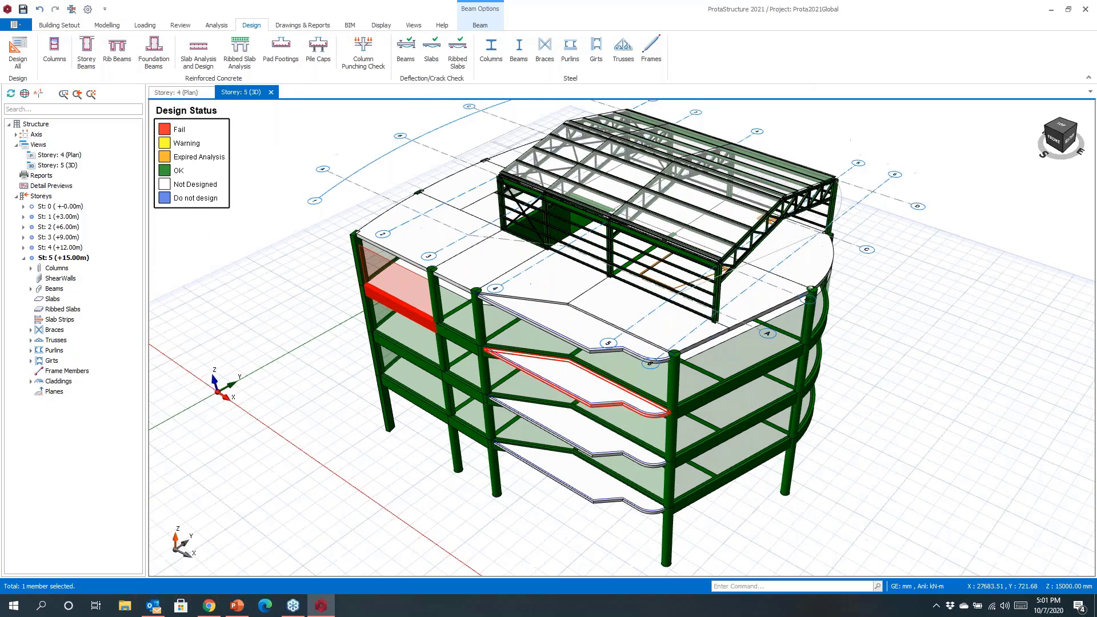
click(184, 26)
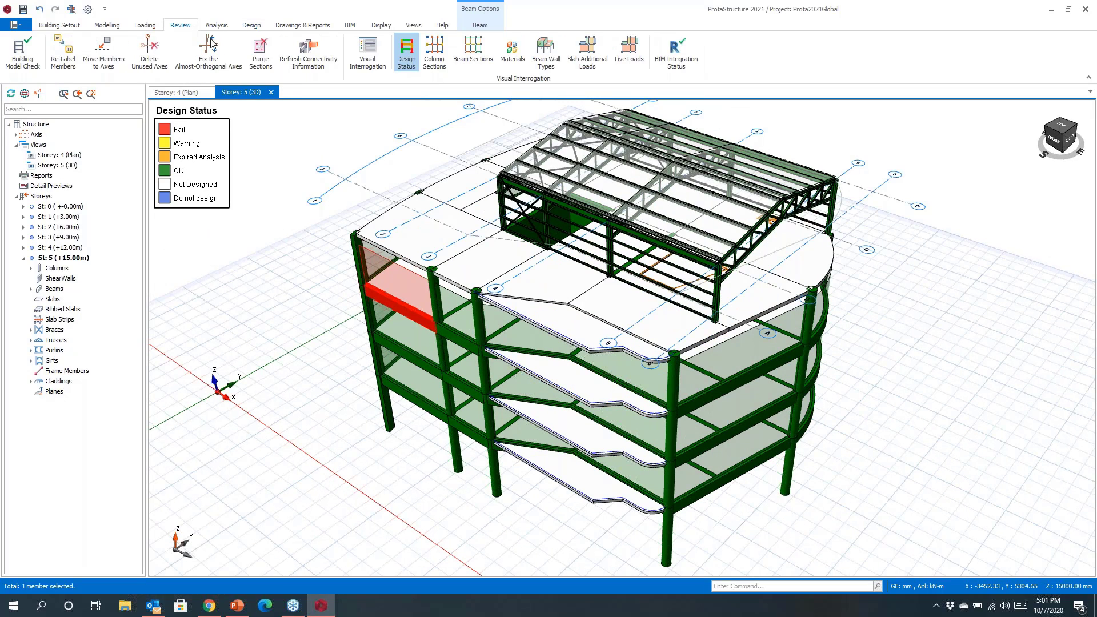
click(406, 58)
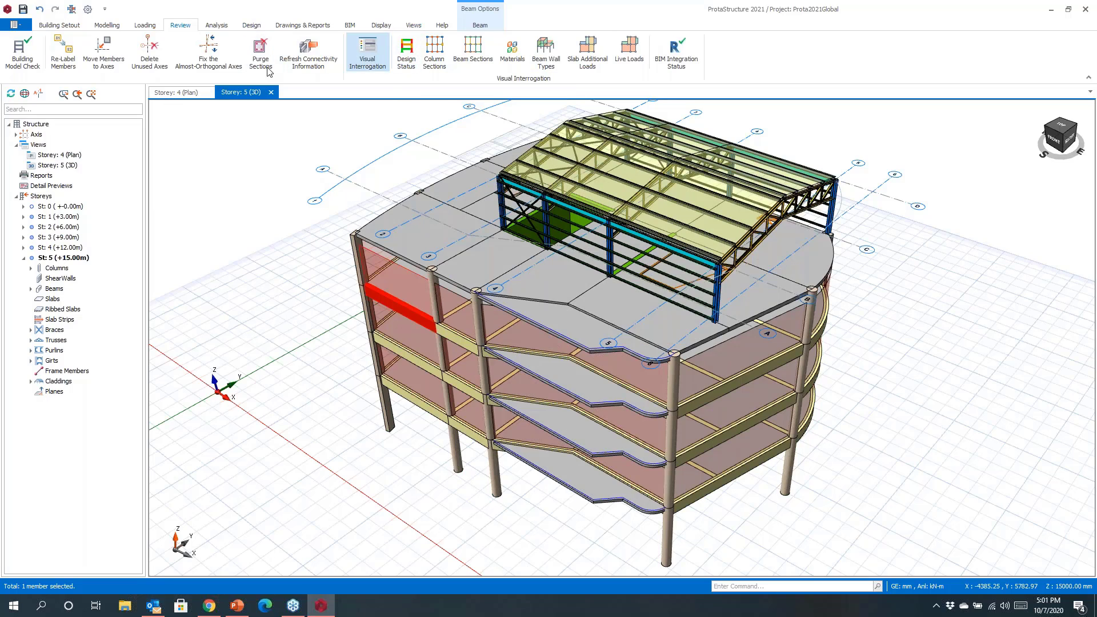
Step: In the storey 0 plan, insert pile caps under the four axis 1 columns and the columns at axes 2 and 3 on lines A and D
click(184, 93)
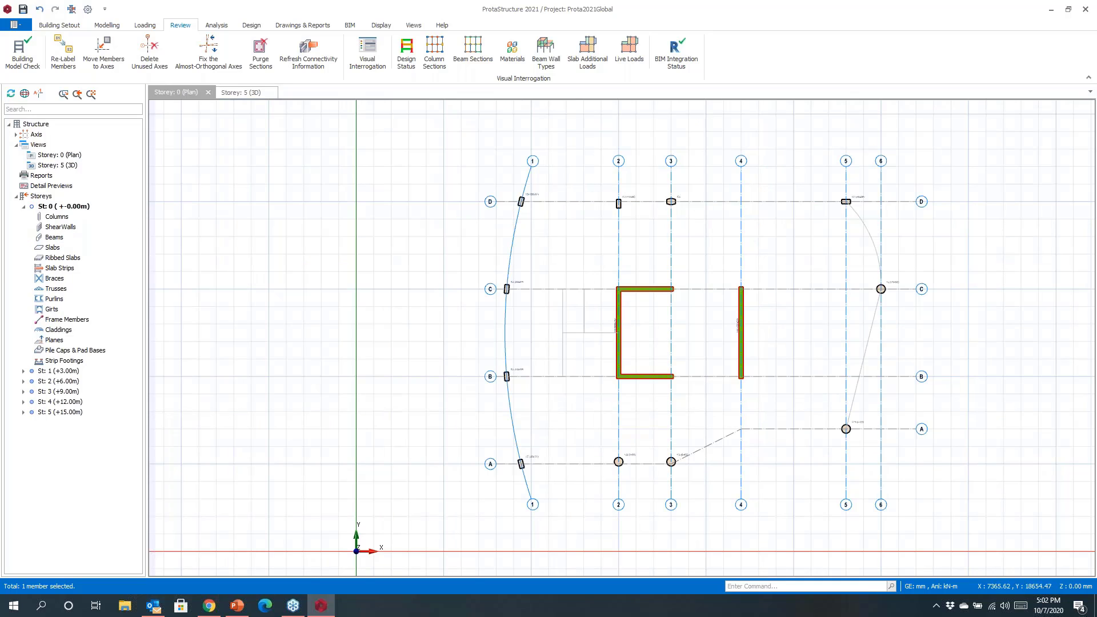
middle_drag(461, 248, 413, 241)
drag(403, 163, 526, 489)
drag(532, 172, 636, 217)
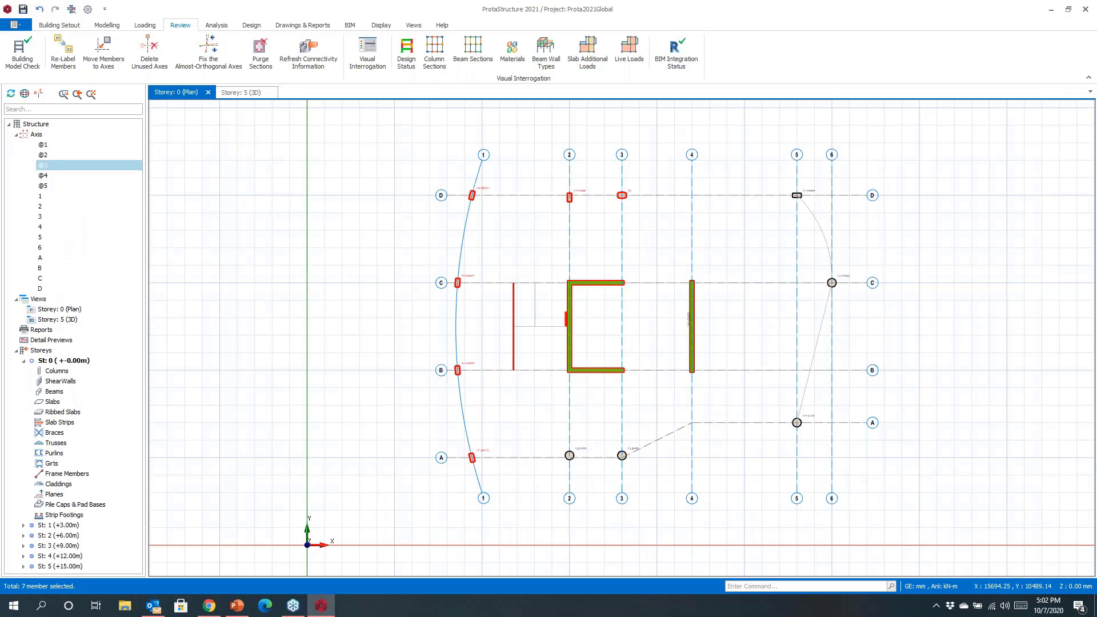
drag(535, 429, 655, 475)
right_click(509, 410)
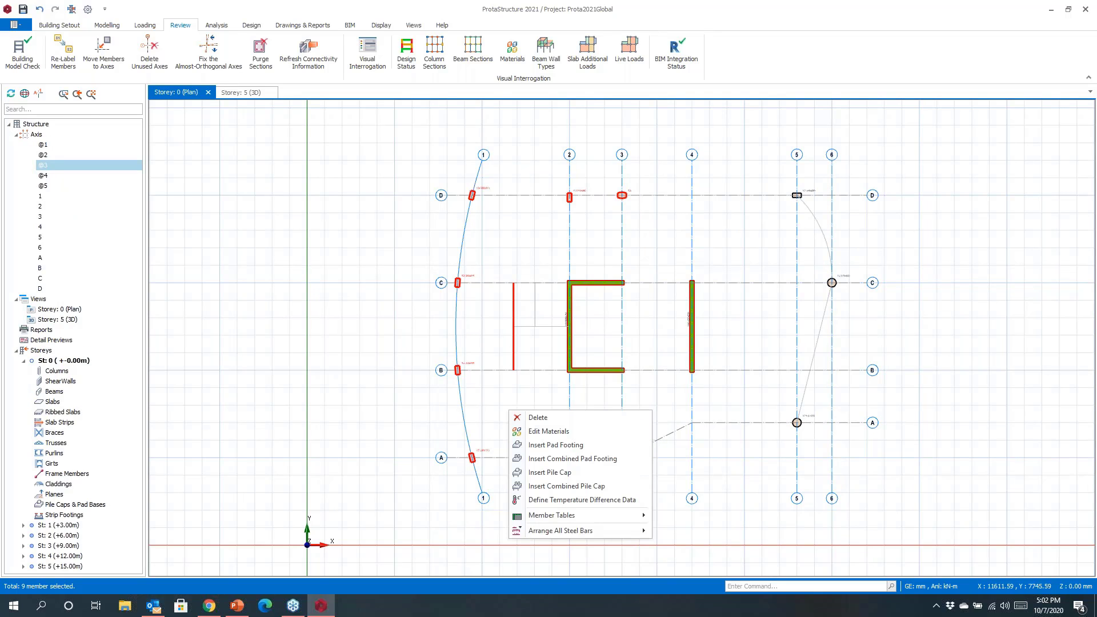
click(542, 473)
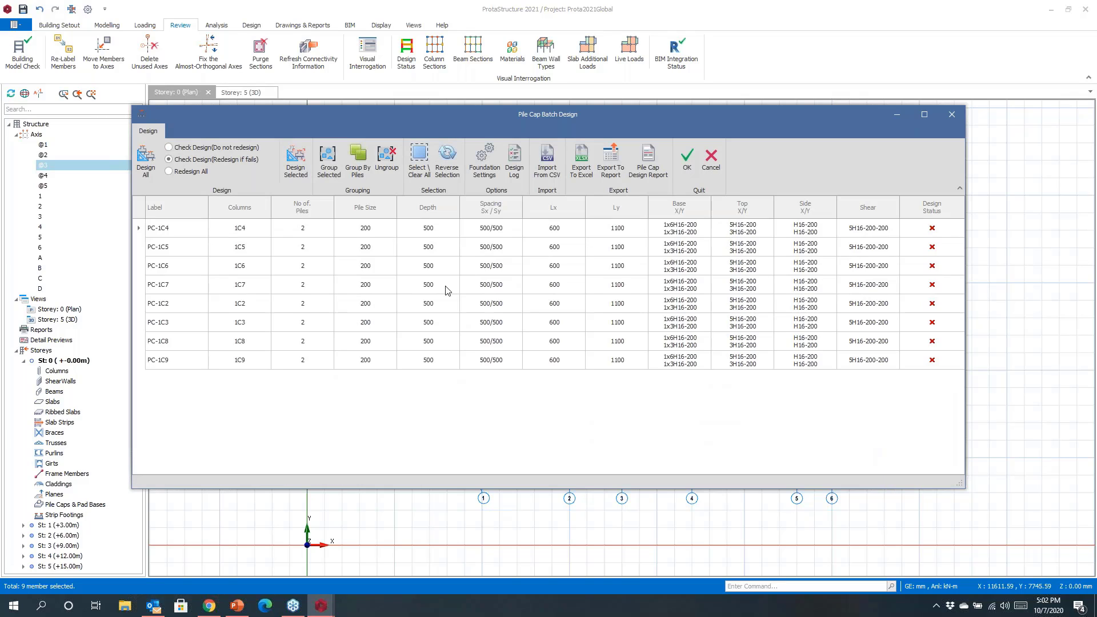
Step: Review the pile cap foundation settings and accept them
click(484, 163)
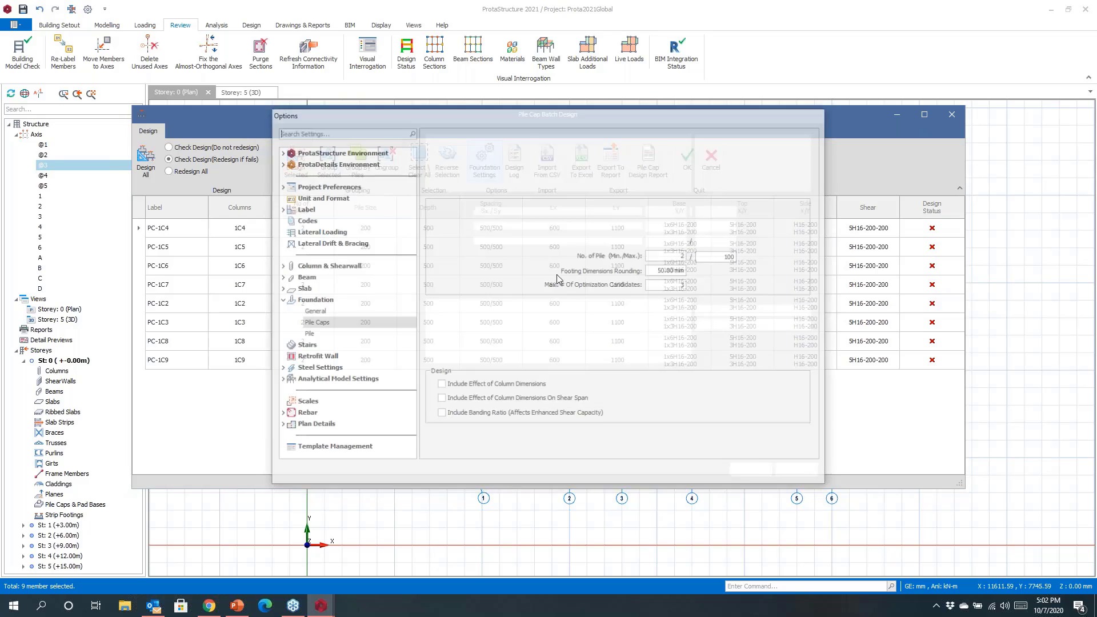
click(753, 471)
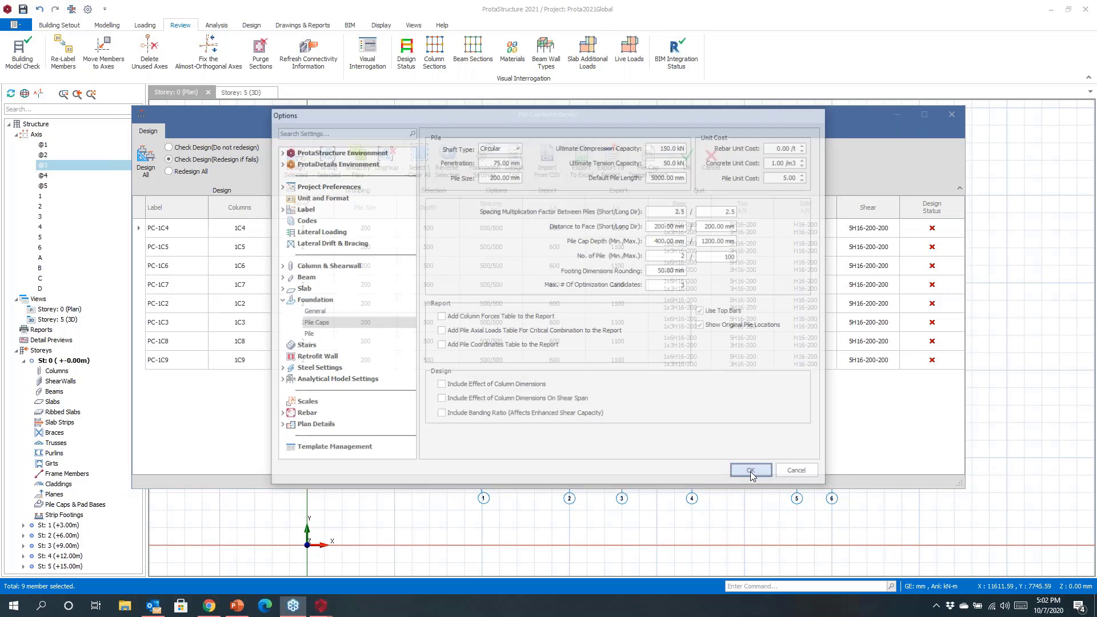
Step: Run the batch design for all pile caps and accept the results
click(144, 165)
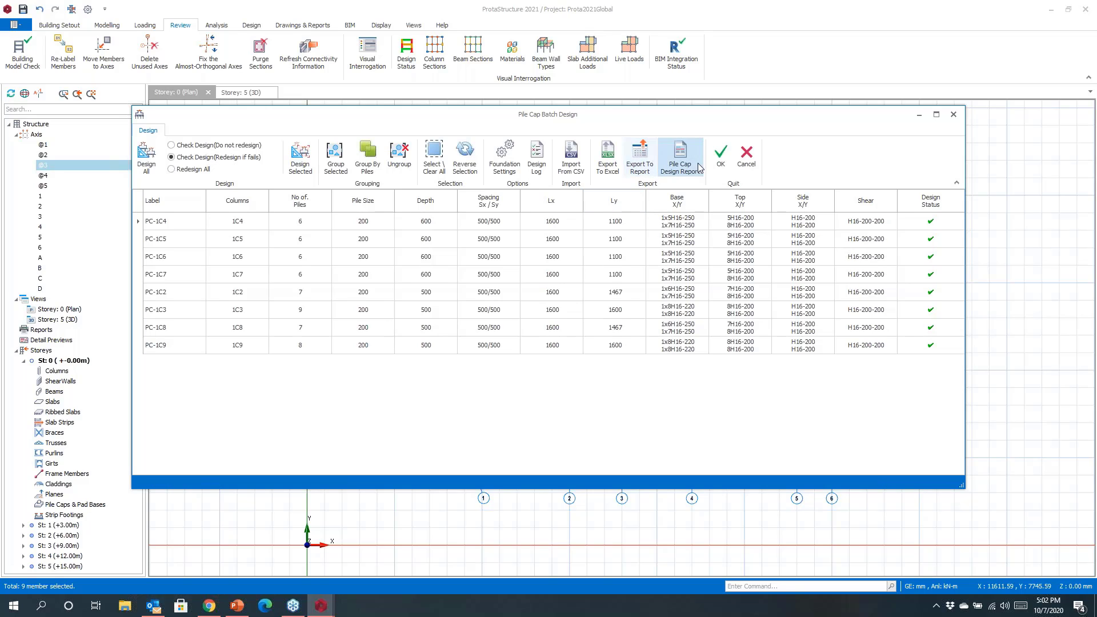
click(720, 159)
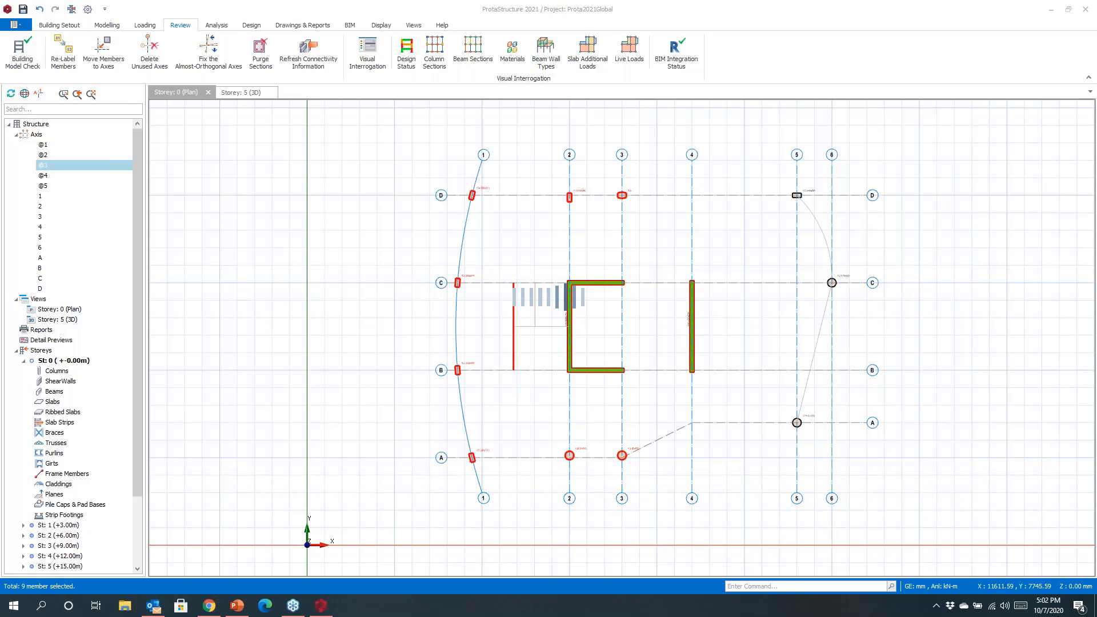
Step: Insert pad footings under the columns at 5/D, 6/C and 5/A, run the batch design for all of them and accept it
middle_drag(766, 281, 558, 286)
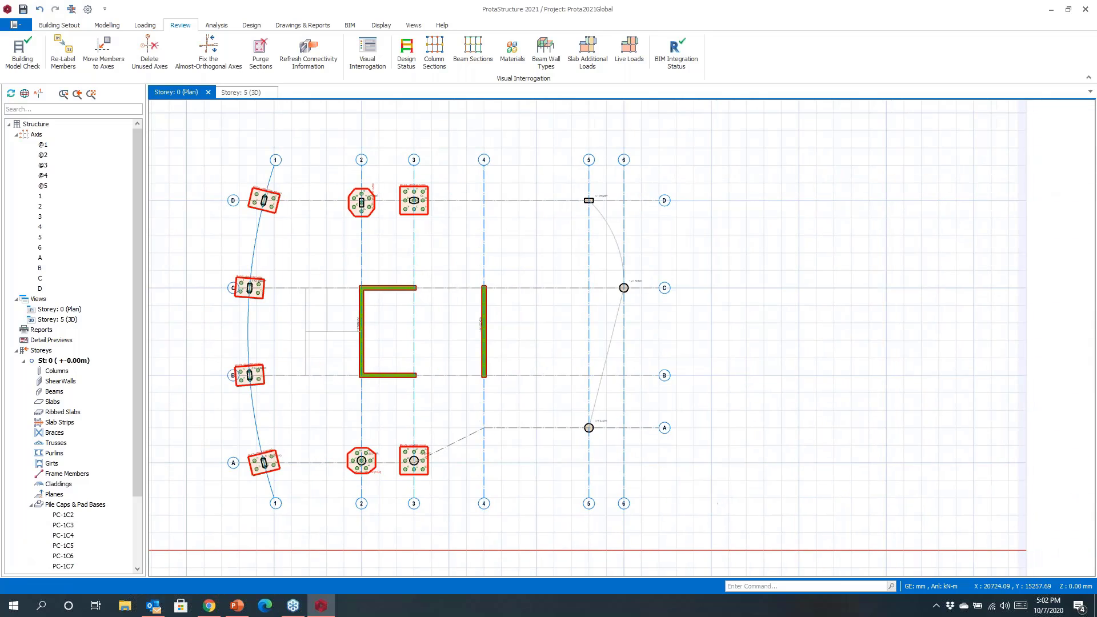
scroll(558, 286, up, 2)
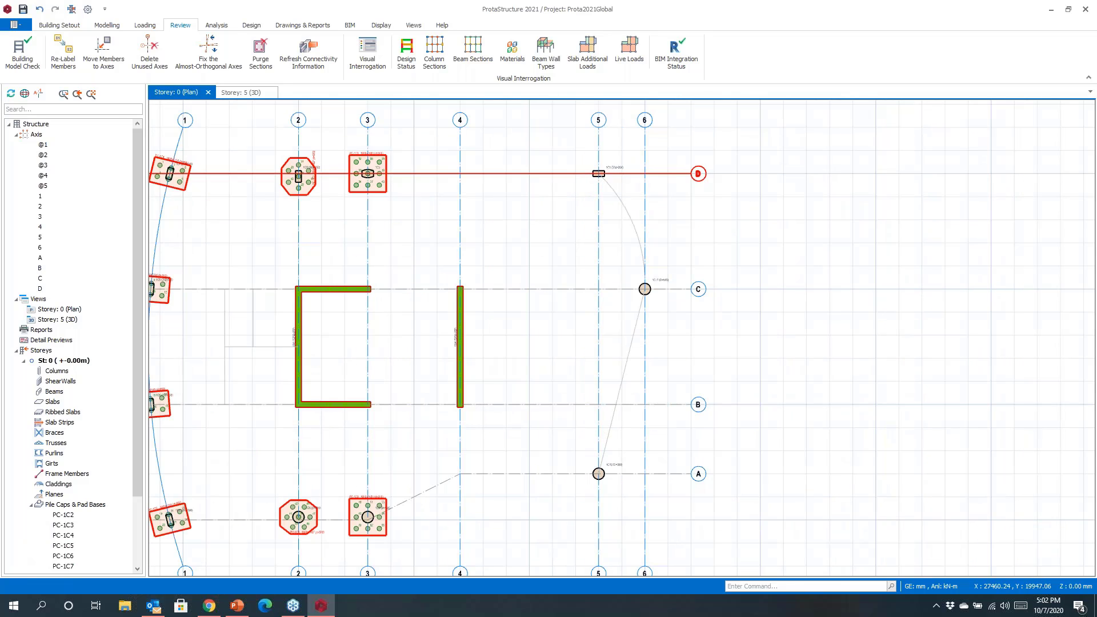
click(599, 173)
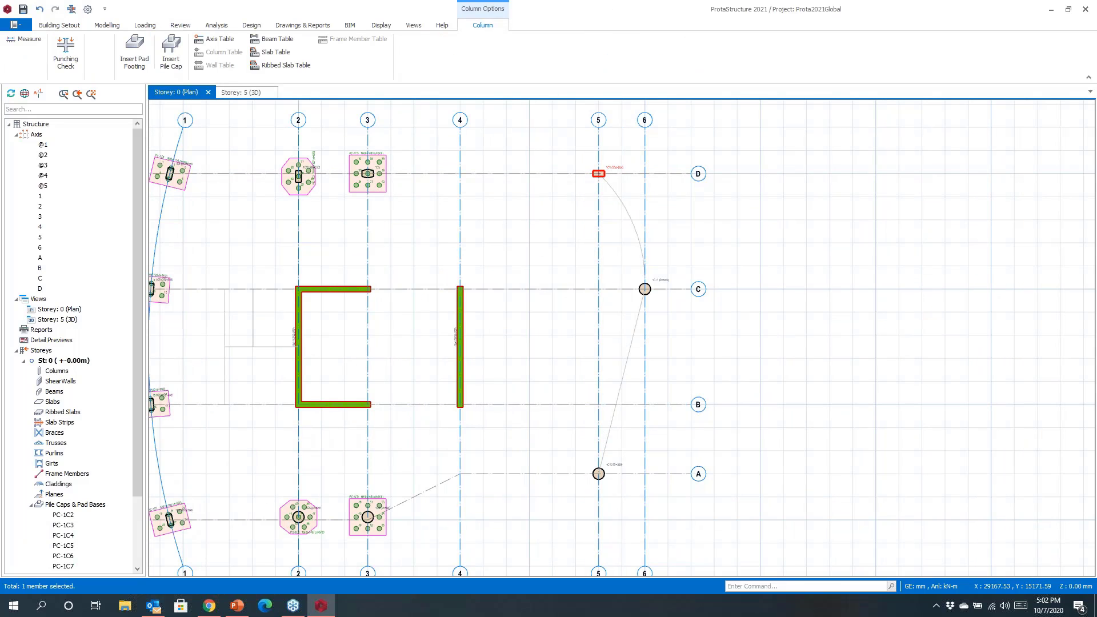
click(645, 288)
click(599, 474)
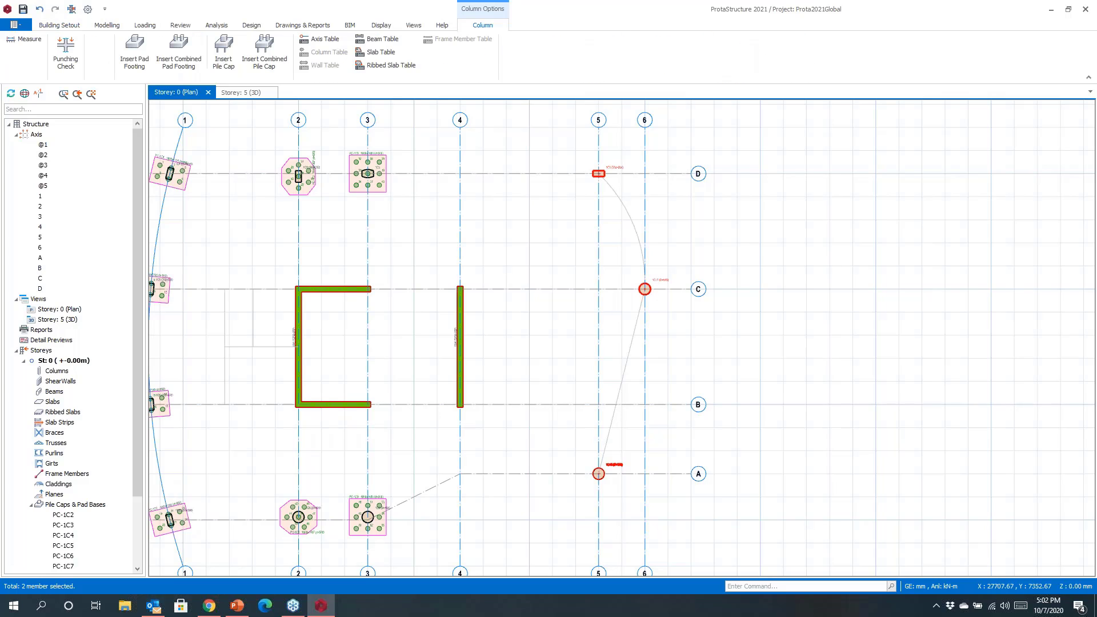
right_click(542, 338)
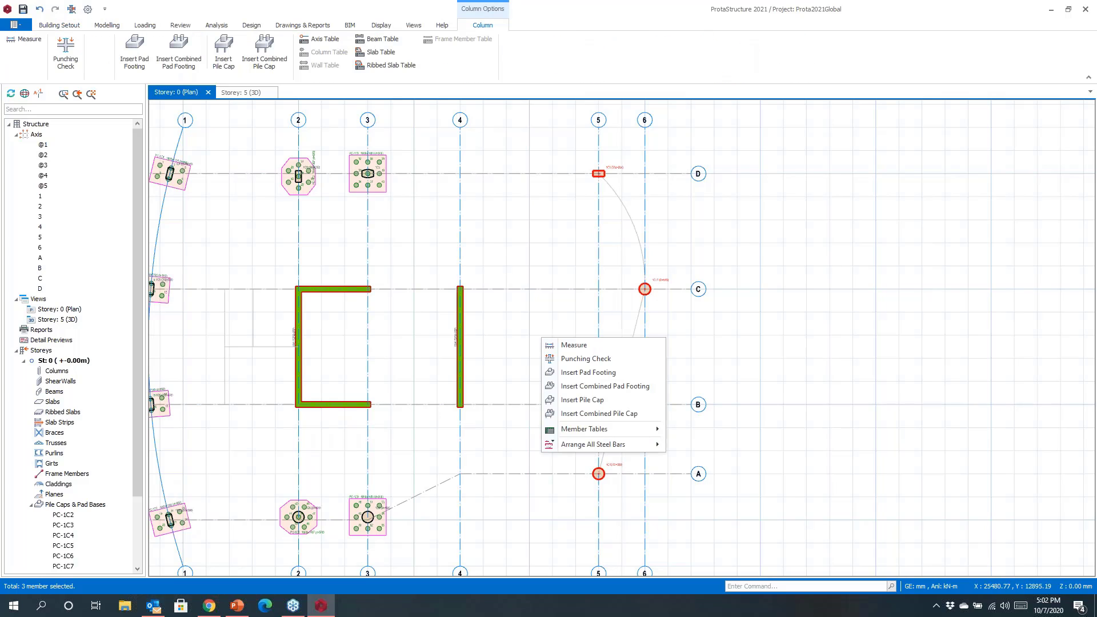
click(579, 375)
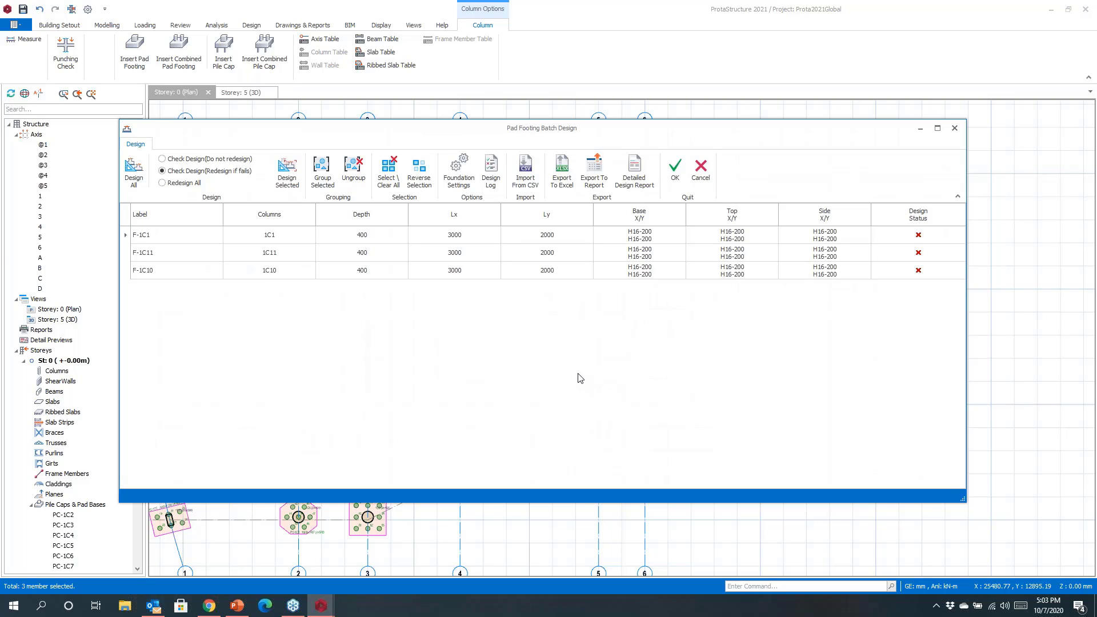
click(136, 175)
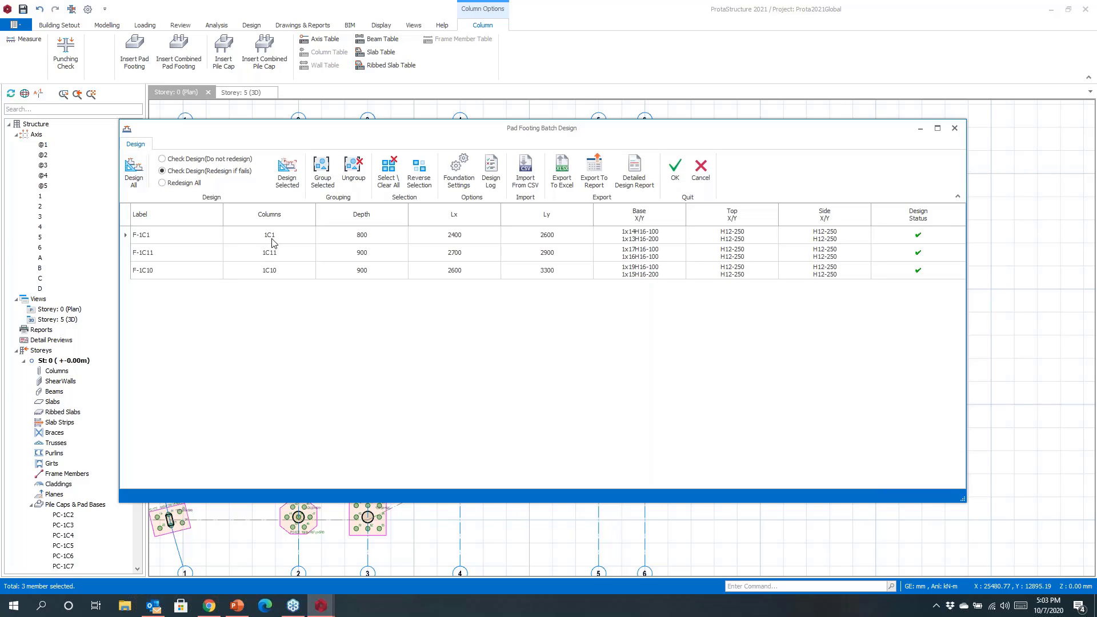
click(675, 171)
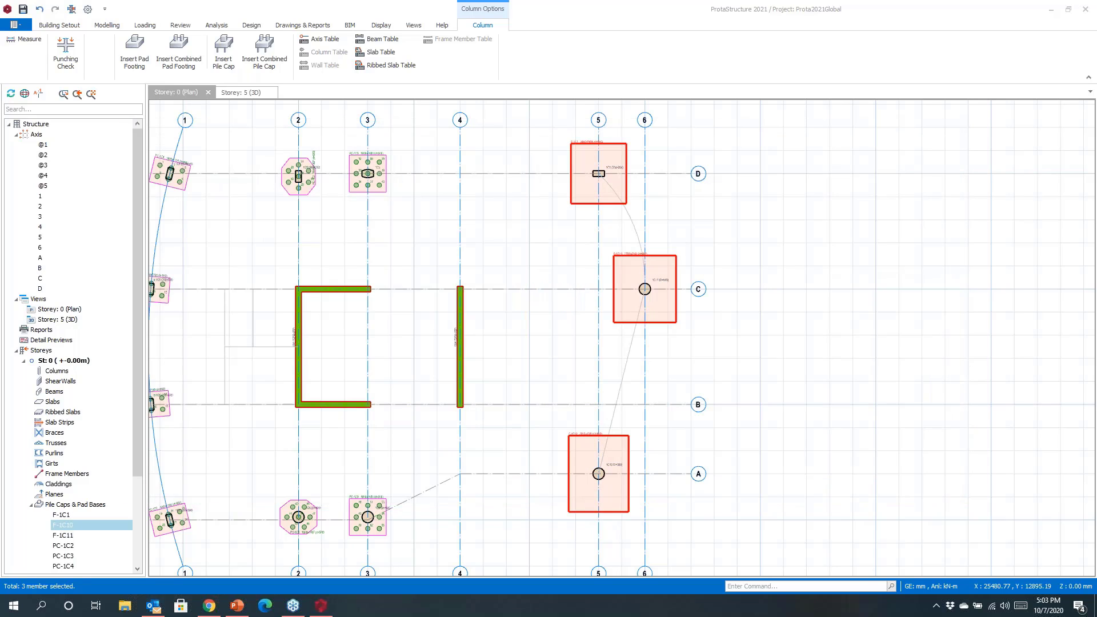
Step: Open the properties of the pad footing at 6/C and review its materials, options, column loads and loading choices
scroll(615, 334, up, 4)
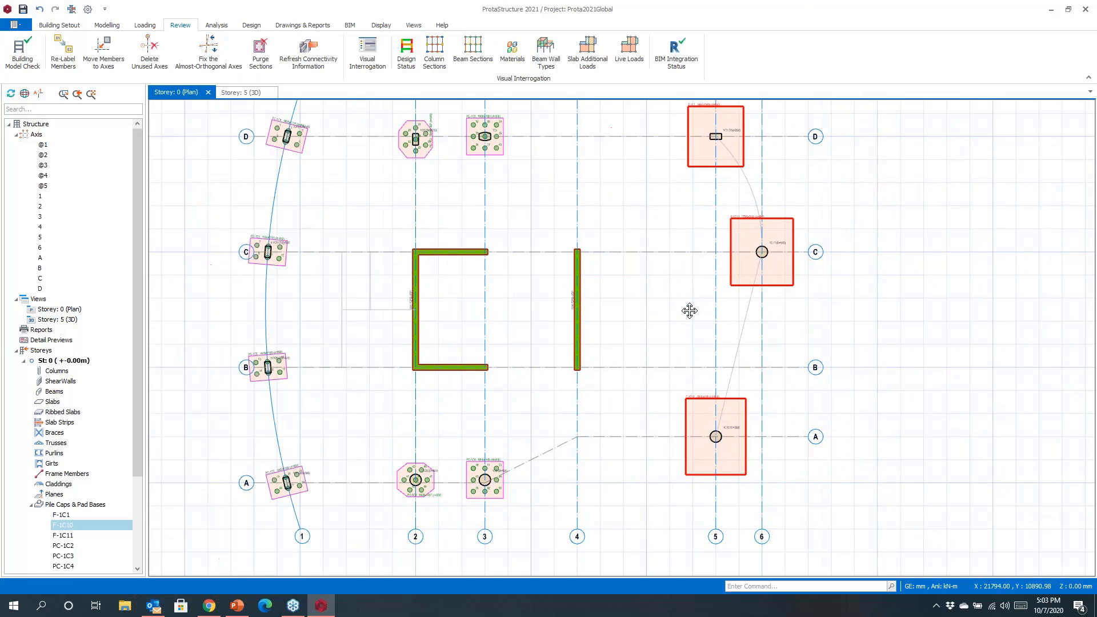
right_click(694, 284)
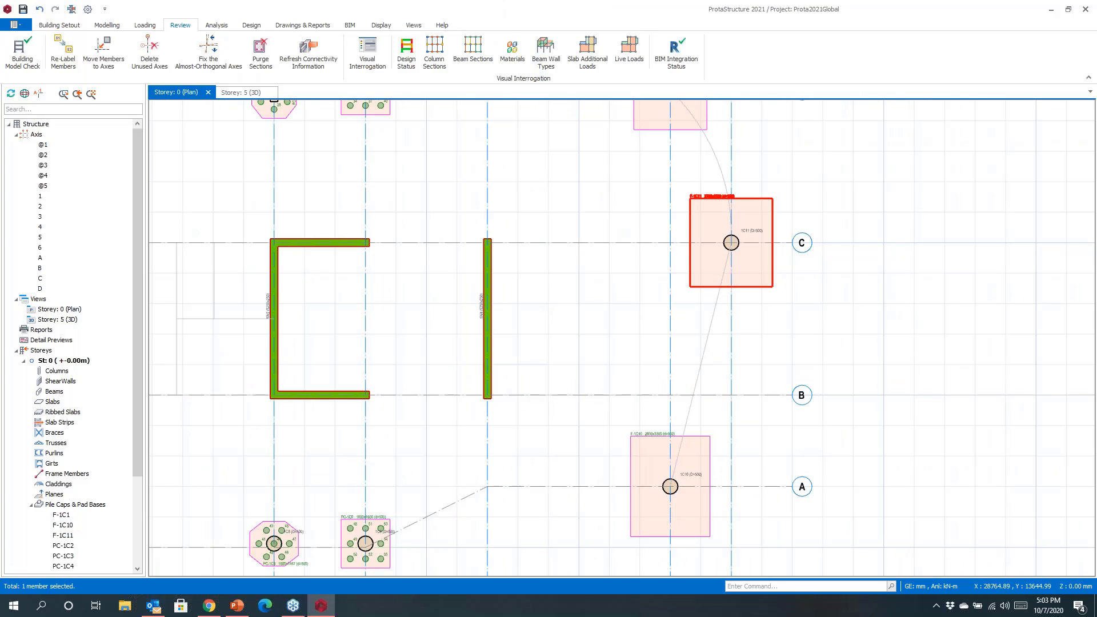
click(723, 292)
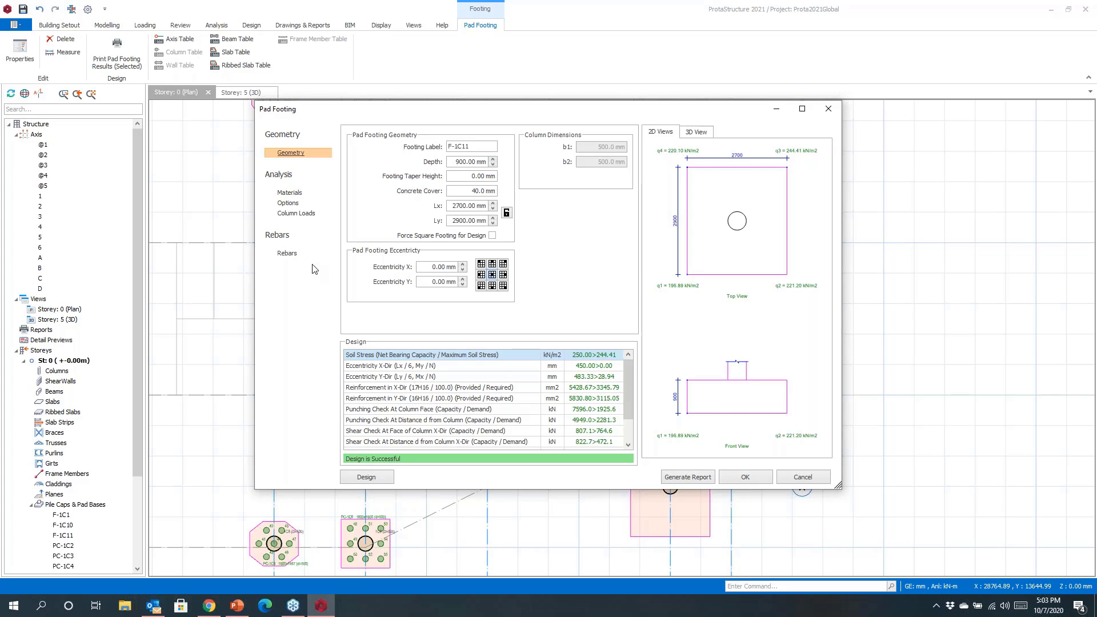
click(289, 193)
click(288, 203)
click(293, 215)
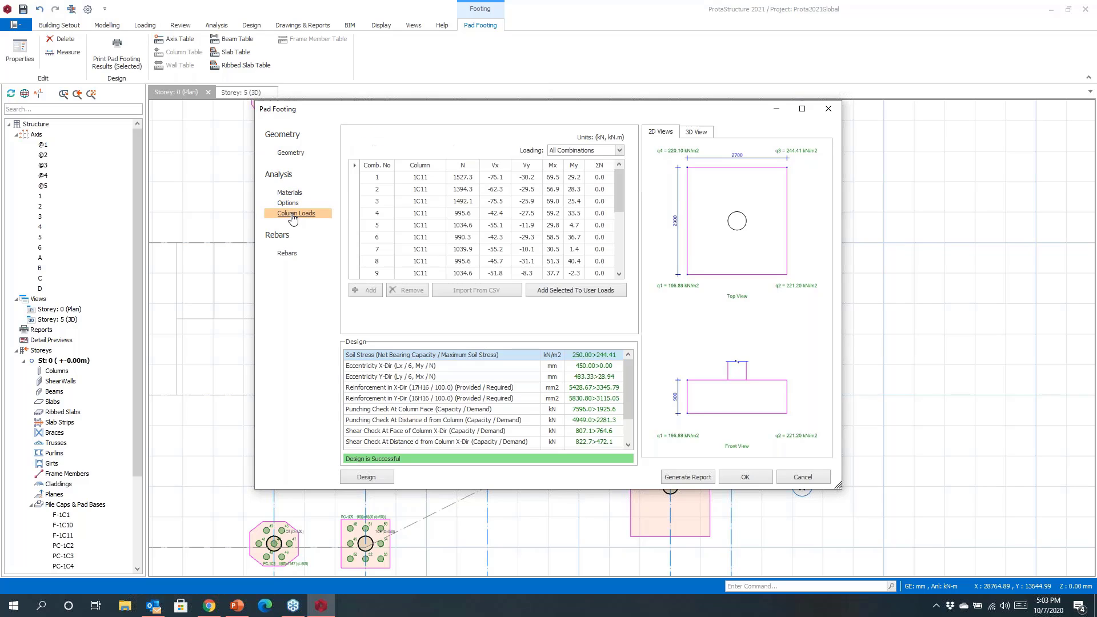
click(618, 151)
click(619, 153)
Step: Examine the 3D reinforcement view of the pad footing at 6/C and close its properties without changes
click(692, 137)
drag(745, 347, 759, 300)
scroll(755, 291, up, 8)
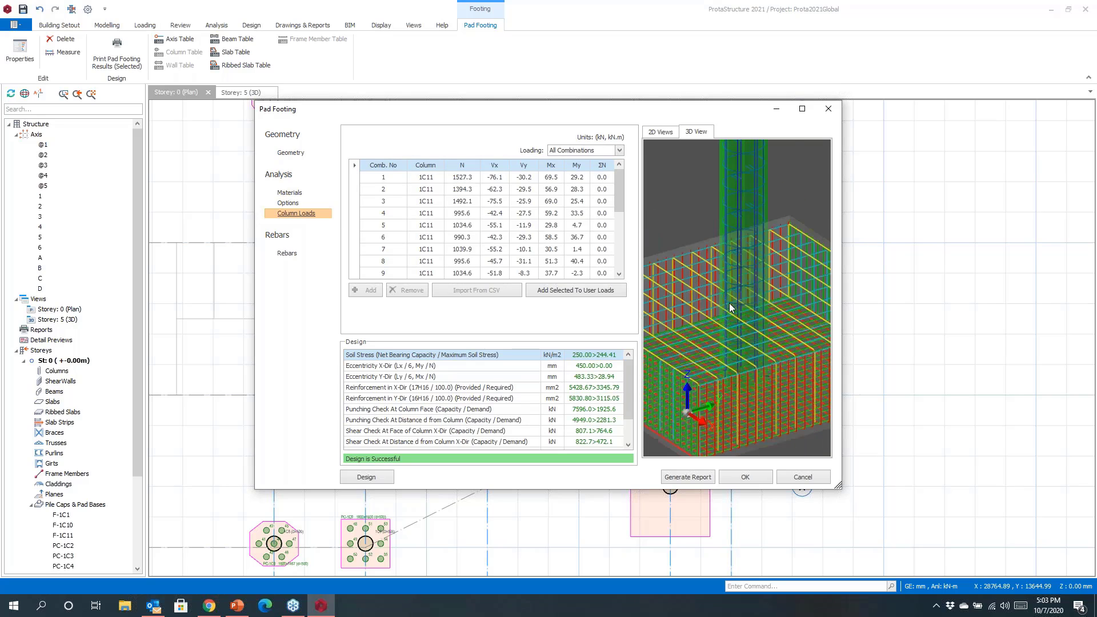
scroll(729, 303, down, 5)
drag(729, 304, 783, 420)
scroll(738, 314, down, 5)
scroll(746, 303, up, 5)
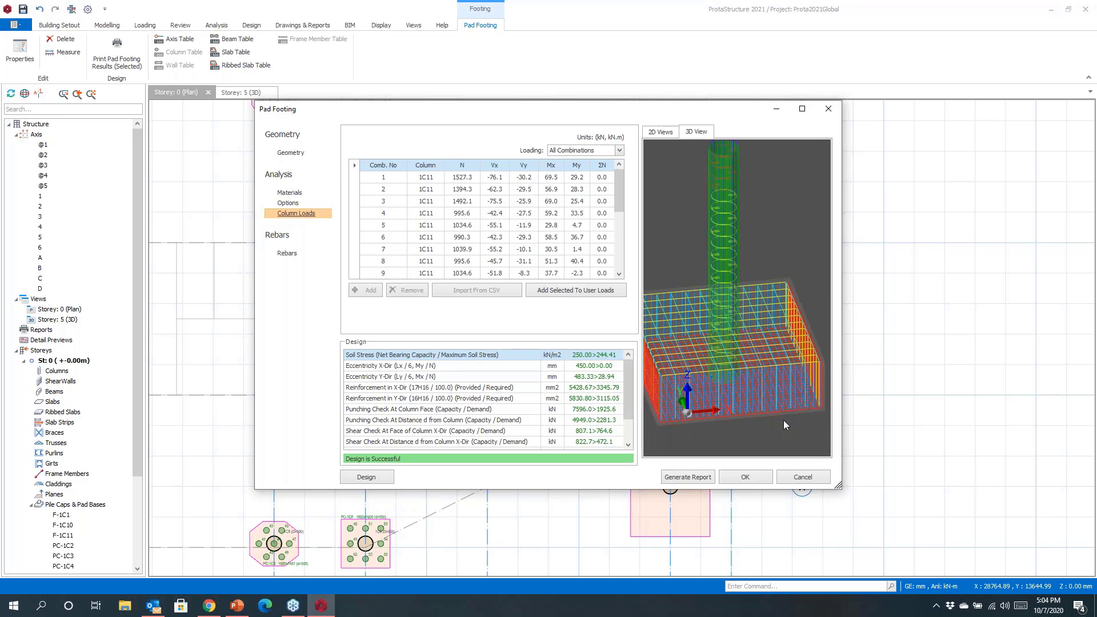
click(795, 480)
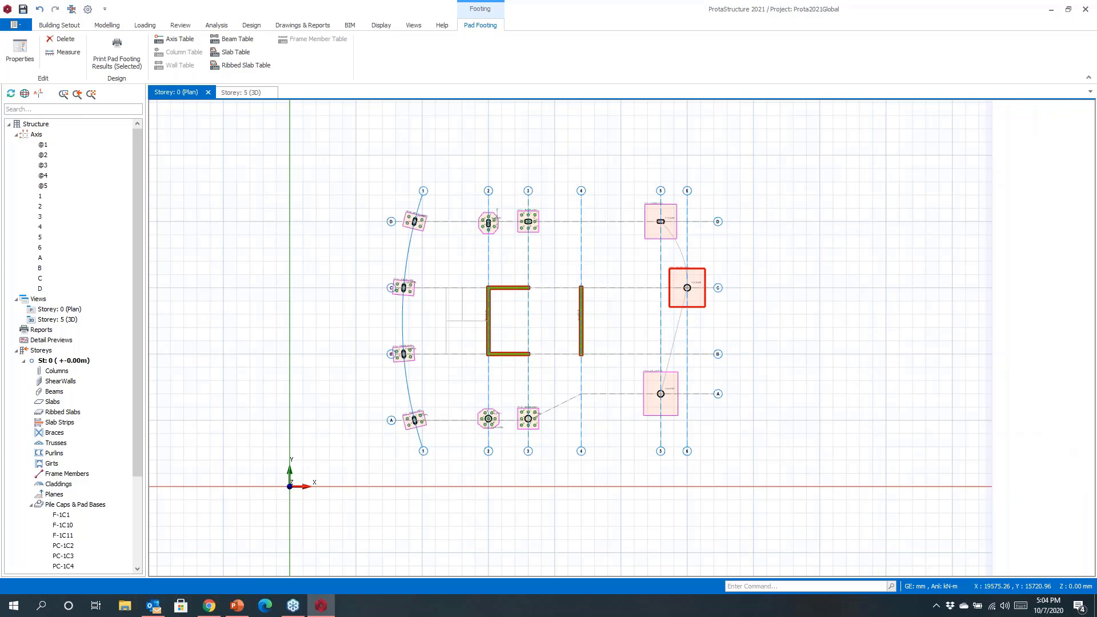
Step: Draw a rectangular slab edge about 9 m by 7 m around the core walls between axes 2 and 4 in the storey 0 plan
click(107, 27)
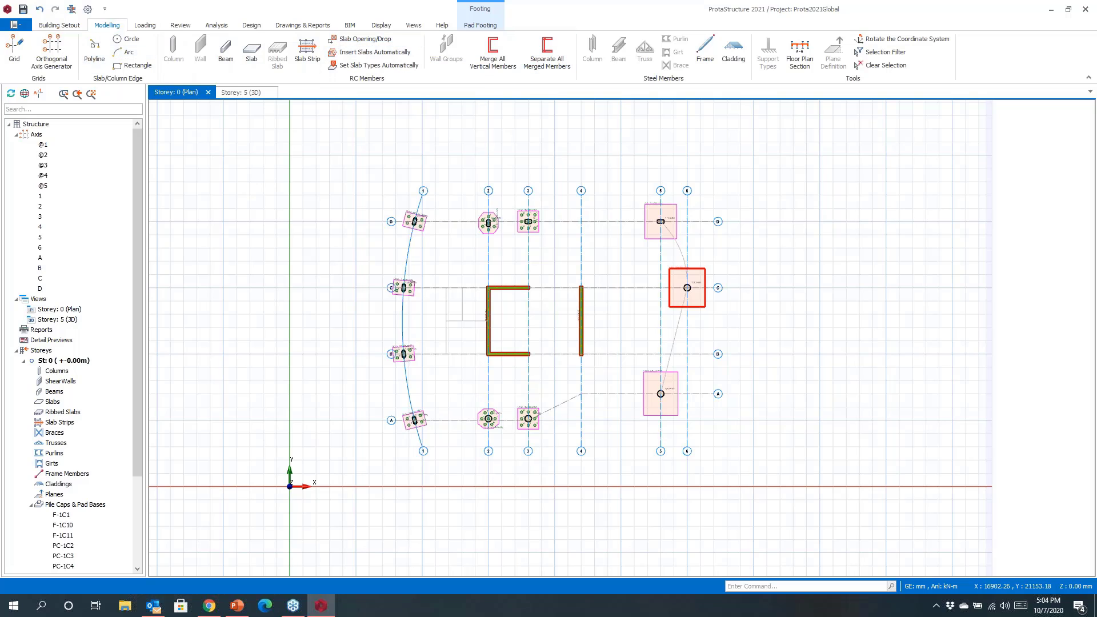
middle_drag(588, 293, 569, 285)
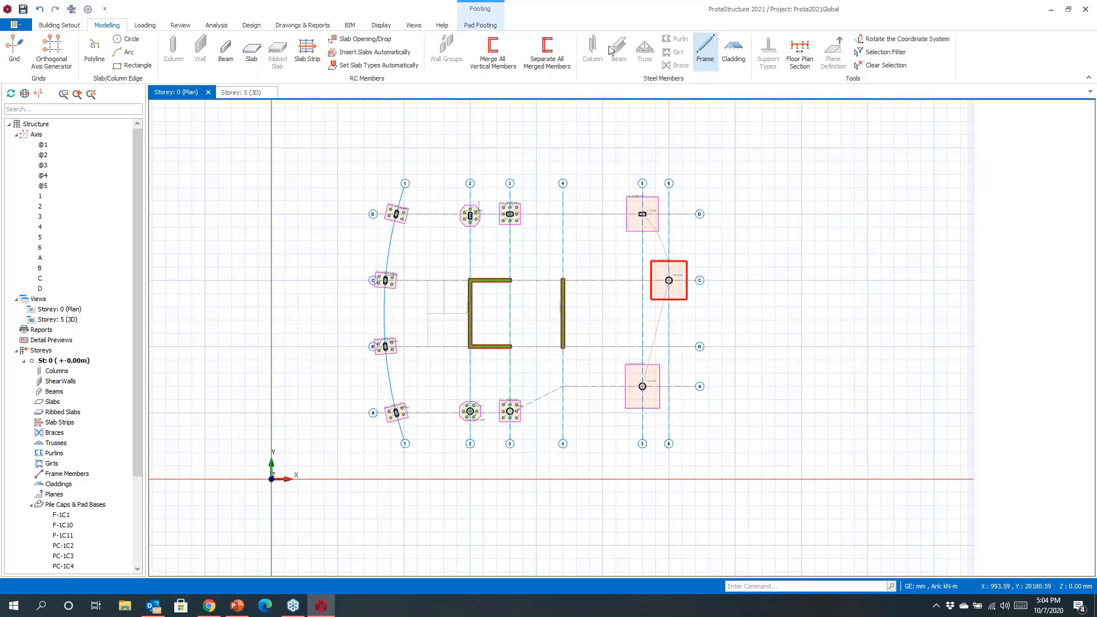
click(136, 66)
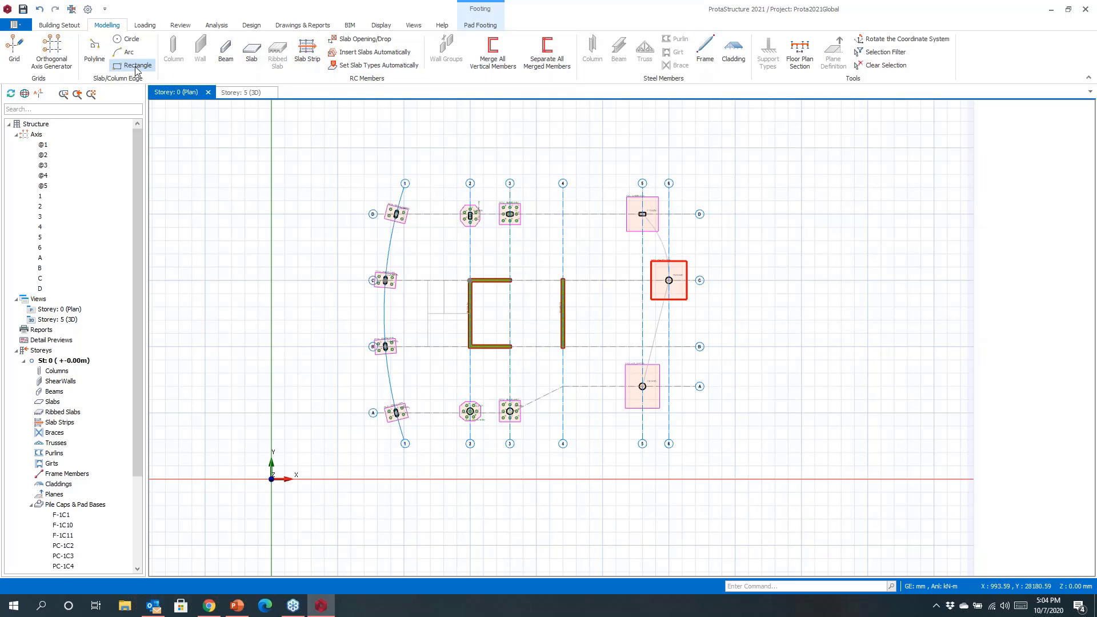
click(457, 267)
scroll(531, 331, up, 2)
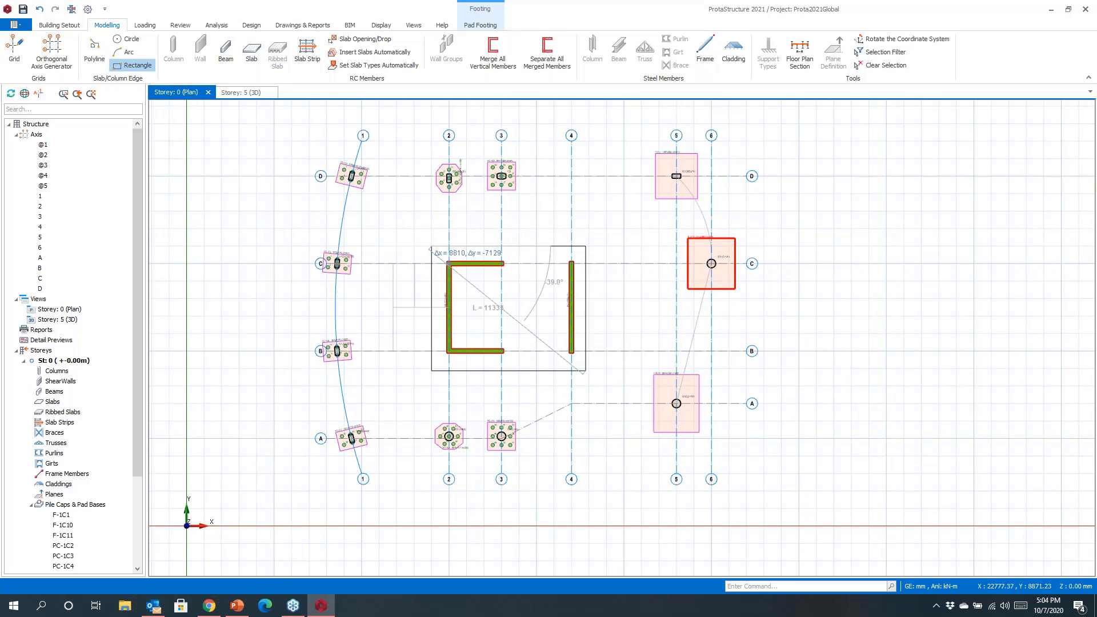
click(589, 369)
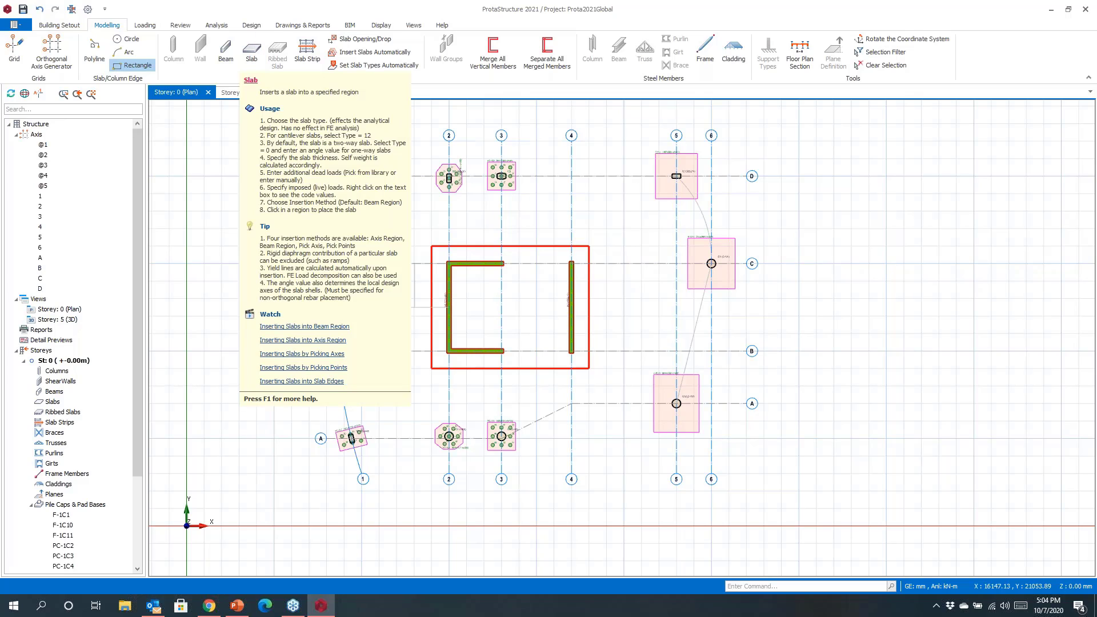
Step: Insert a 500 mm thick slab inside the rectangular slab edge around the core walls
click(251, 52)
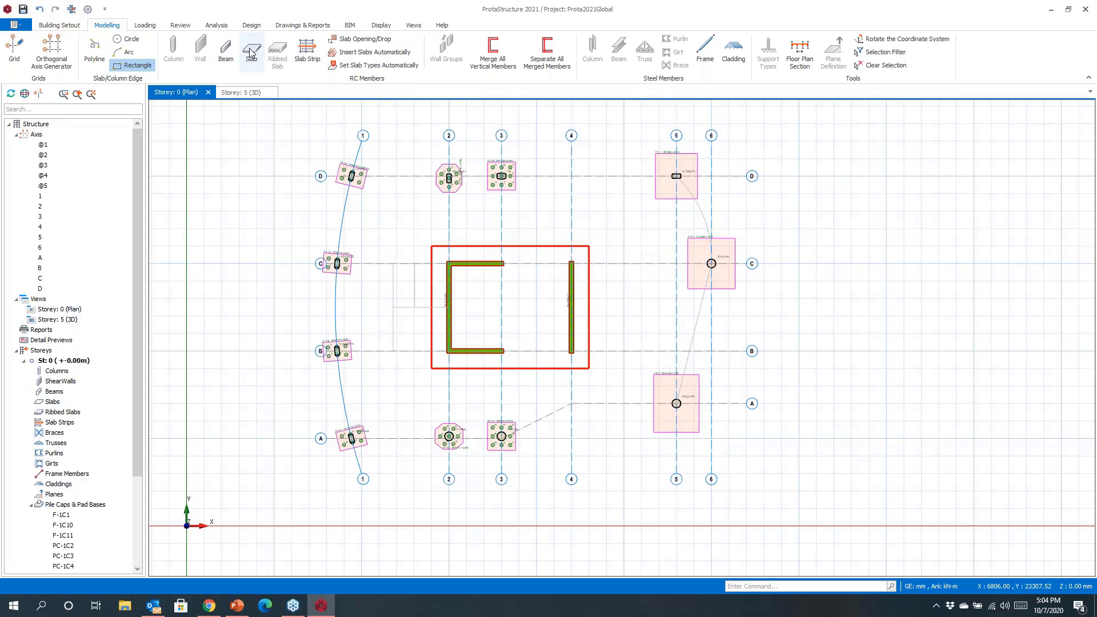
click(251, 52)
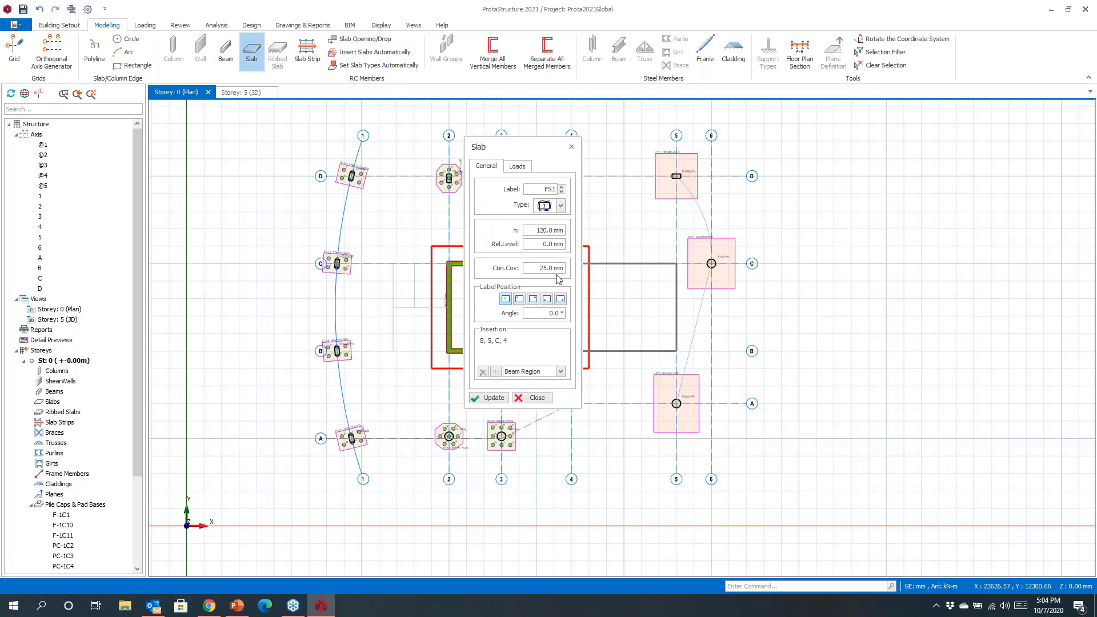
double_click(535, 231)
text(50)
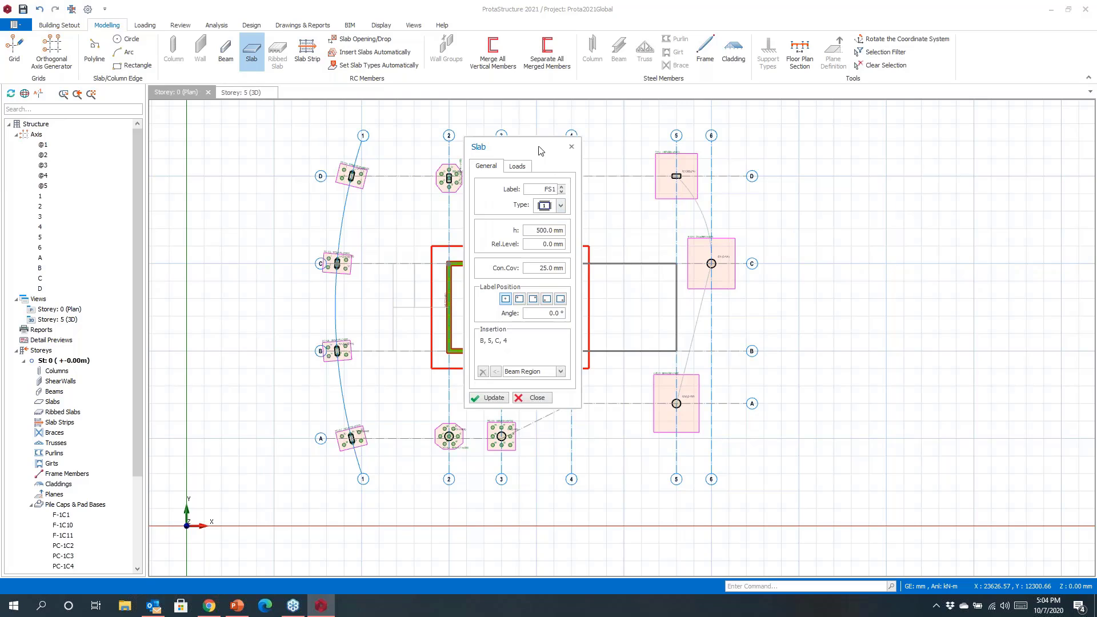
drag(540, 151, 675, 174)
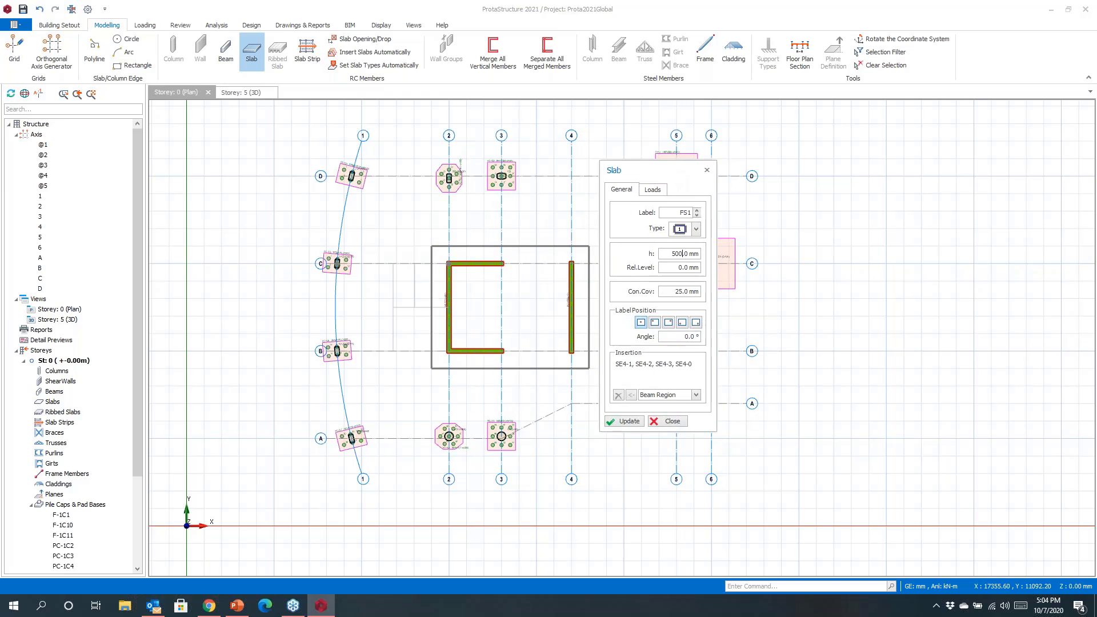
click(489, 323)
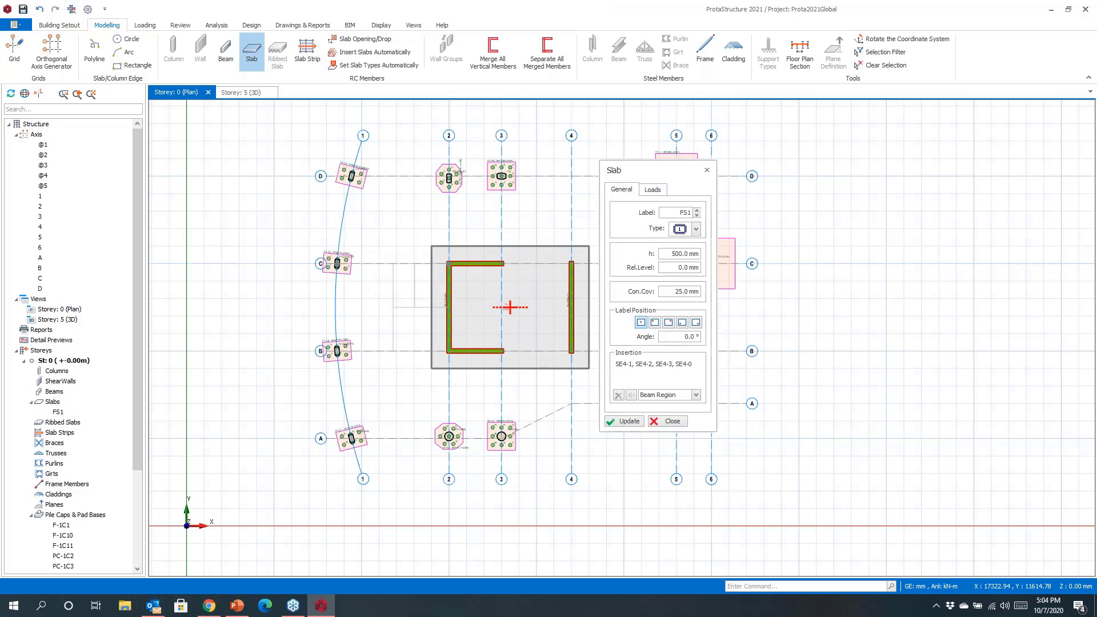
click(707, 170)
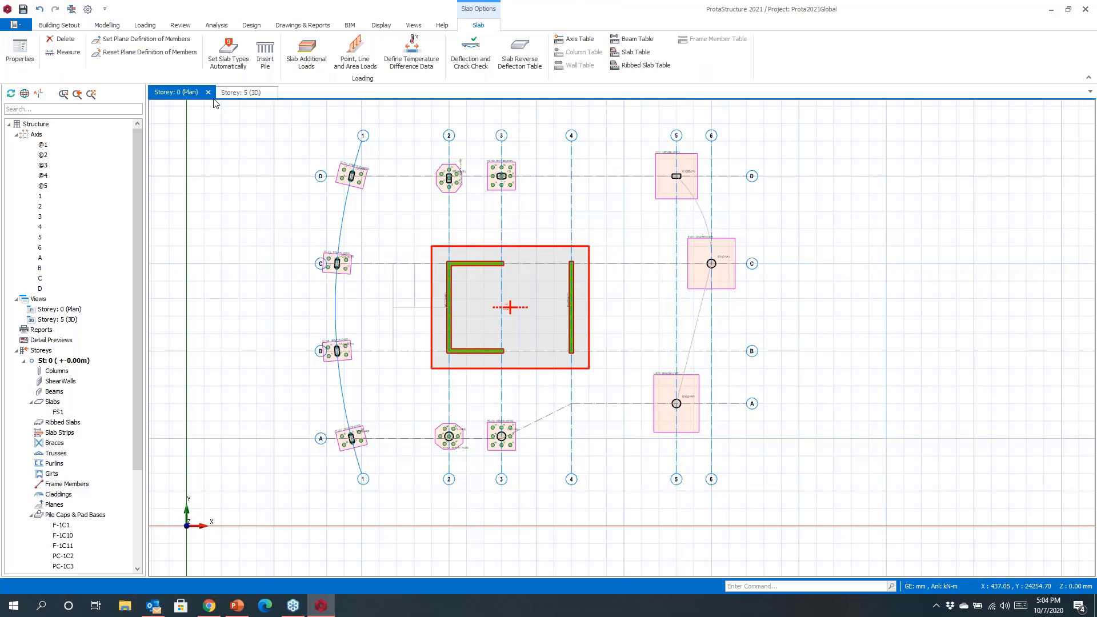
Step: Show the storey 5 3D view of the building with its foundations and save the project
click(239, 93)
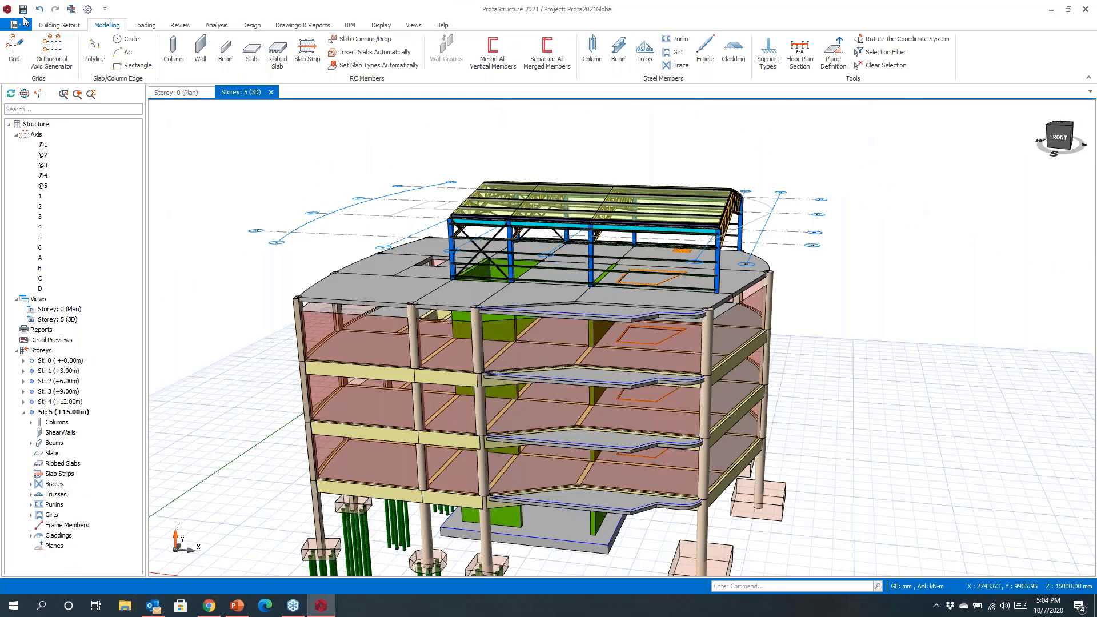
key(ctrl+s)
Step: Generate the column elevation preview for storey 1 (+3.00m) and examine the shear wall and column reinforcement details
click(305, 26)
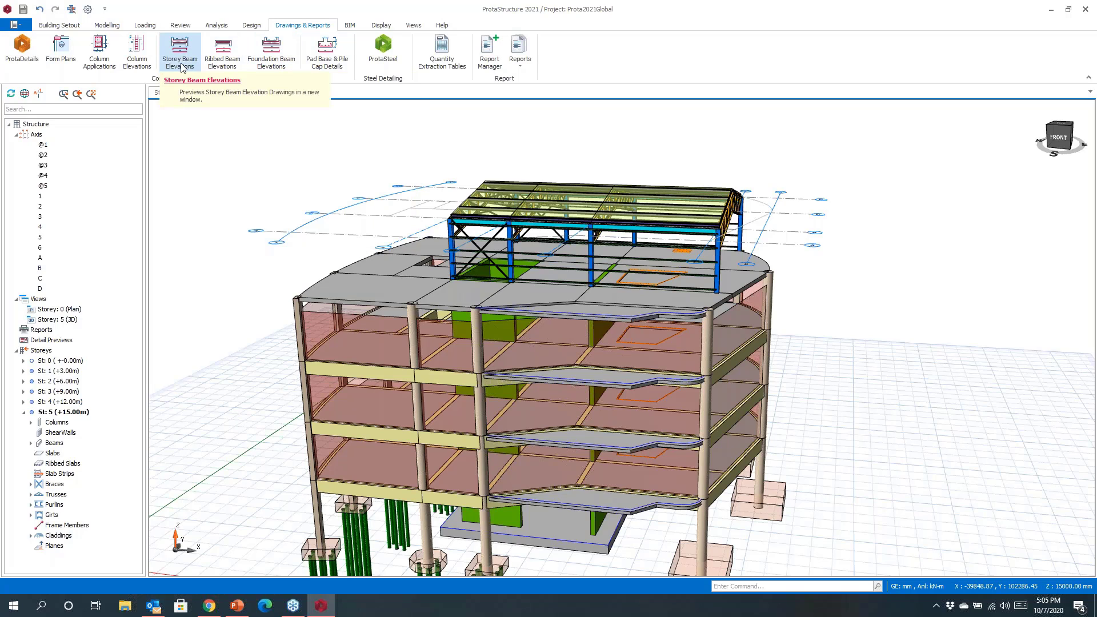
click(137, 52)
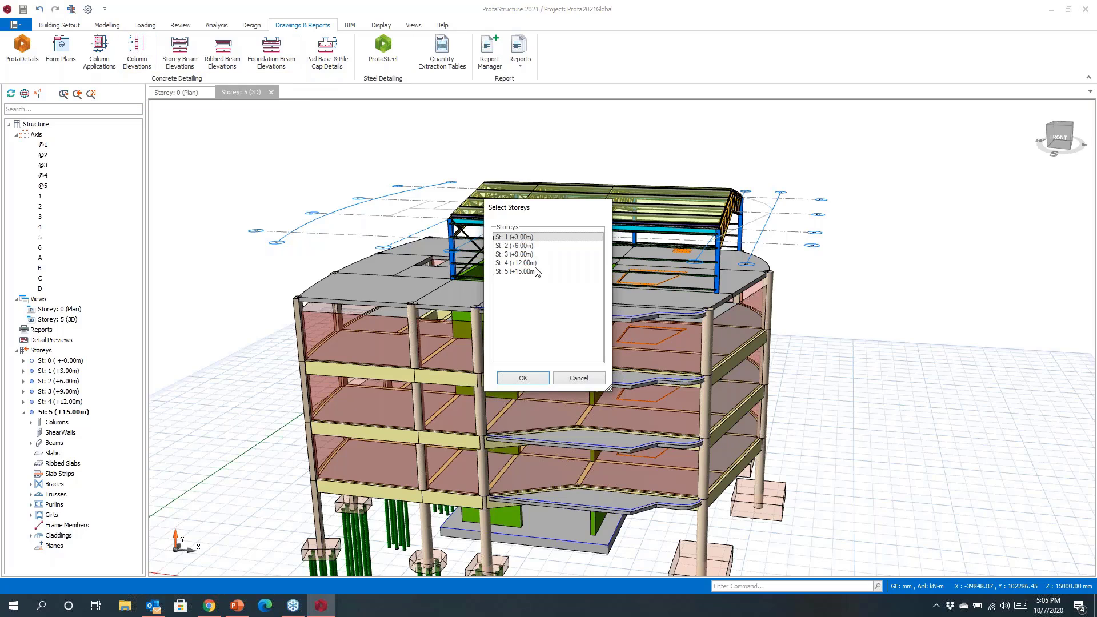
click(524, 379)
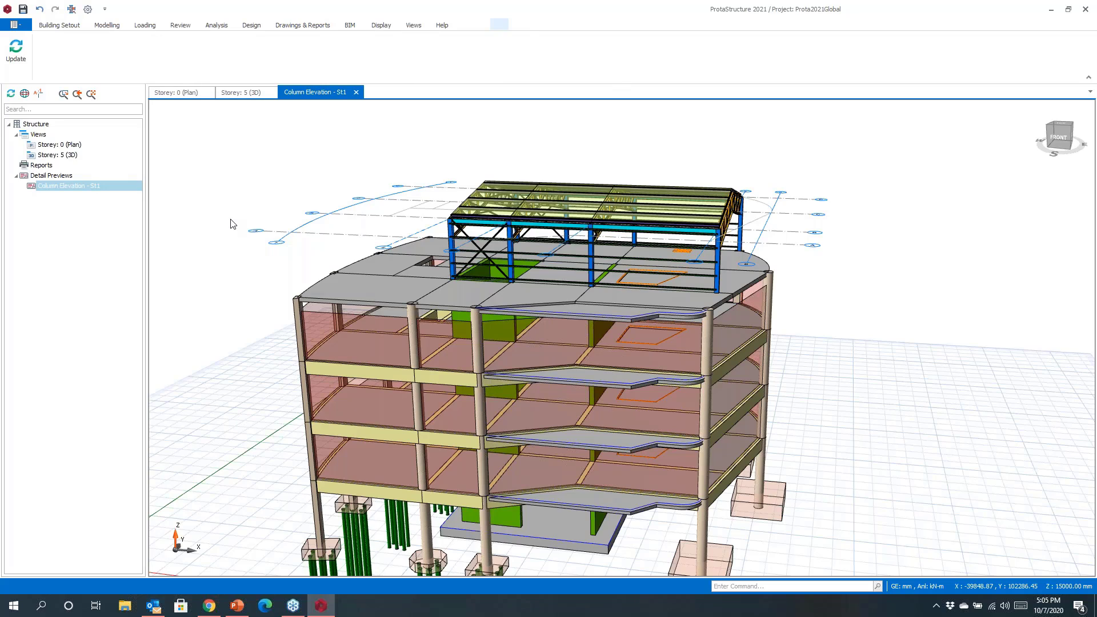
scroll(486, 299, up, 1)
scroll(397, 299, up, 2)
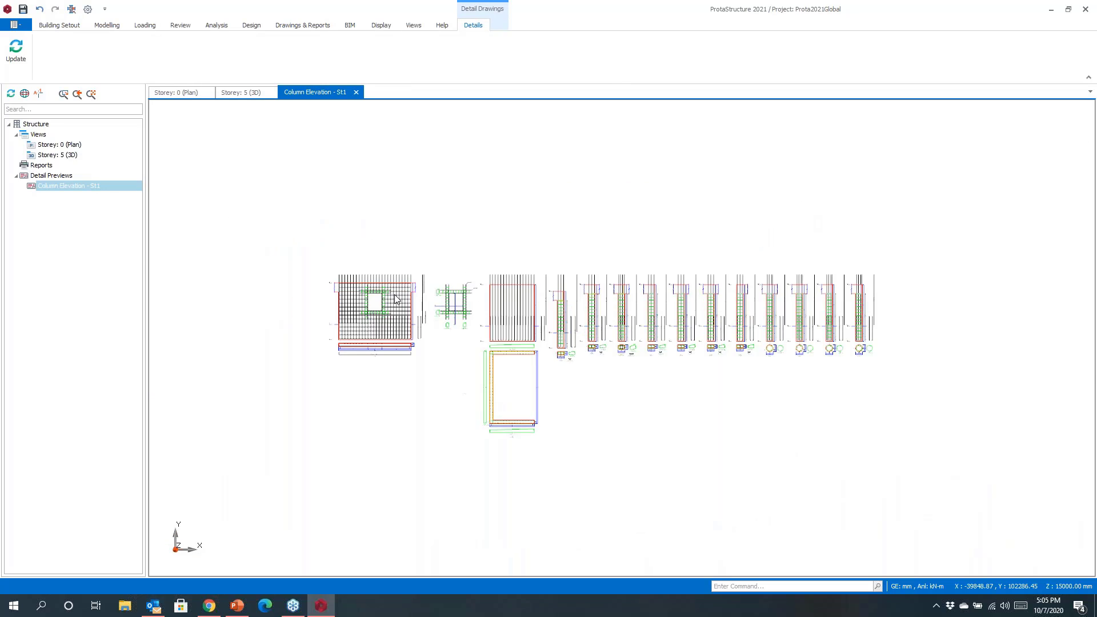
scroll(397, 298, up, 5)
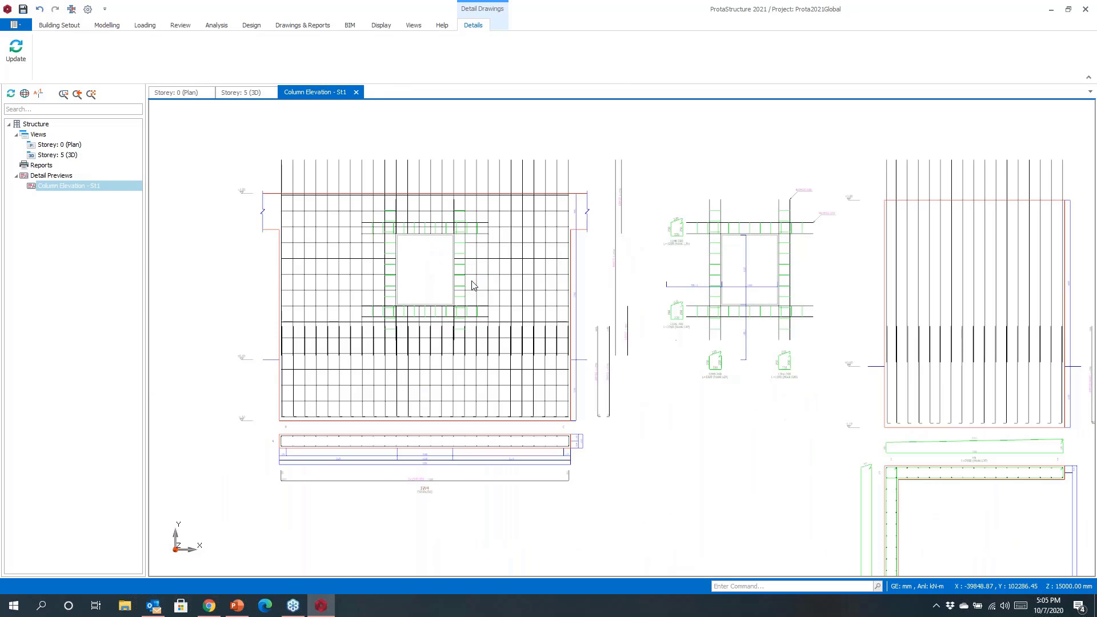
scroll(506, 287, down, 2)
mouse_move(932, 439)
middle_down()
mouse_move(858, 369)
mouse_move(863, 352)
middle_up()
scroll(727, 450, up, 1)
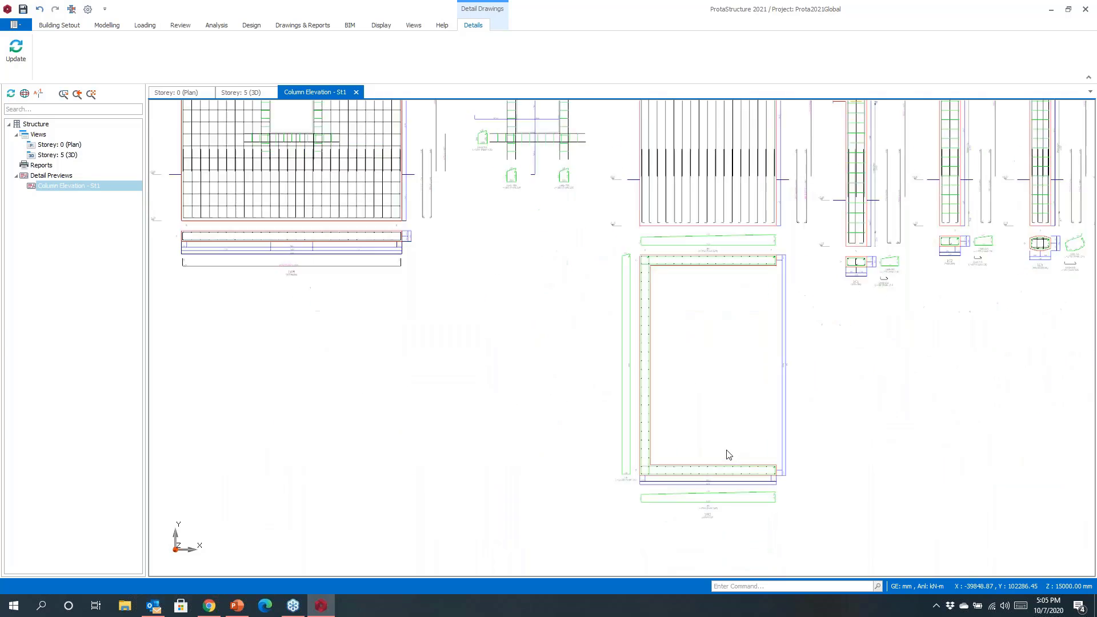
Step: Examine the column elevations and cross-sections along the whole row of the storey 1 column elevation preview
scroll(726, 455, up, 1)
mouse_move(957, 269)
middle_down()
mouse_move(577, 380)
mouse_move(570, 467)
middle_up()
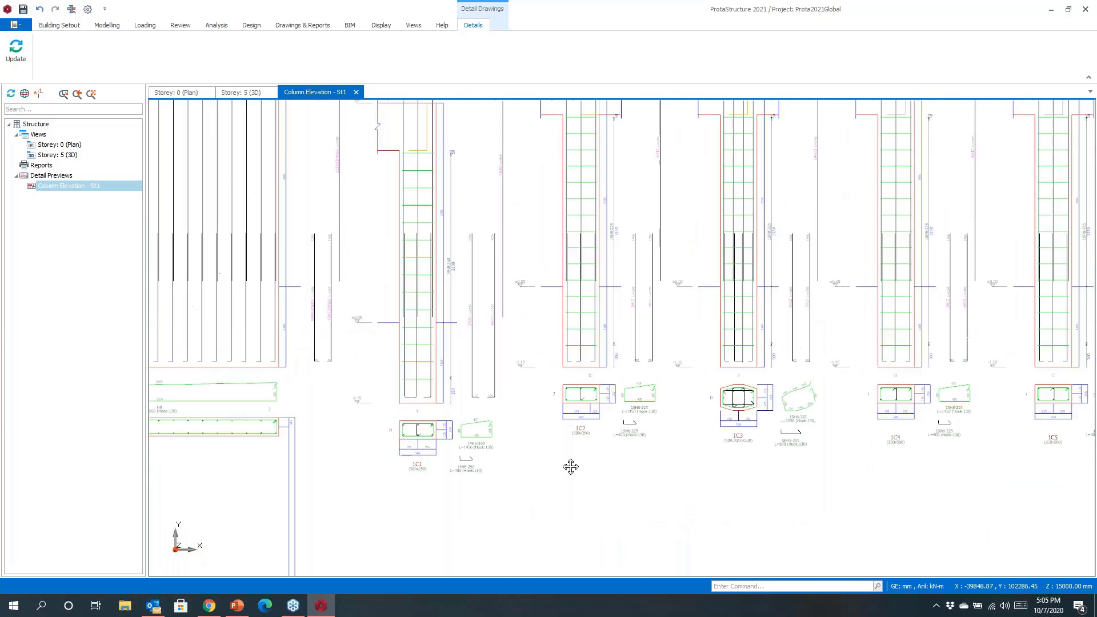
scroll(808, 345, down, 4)
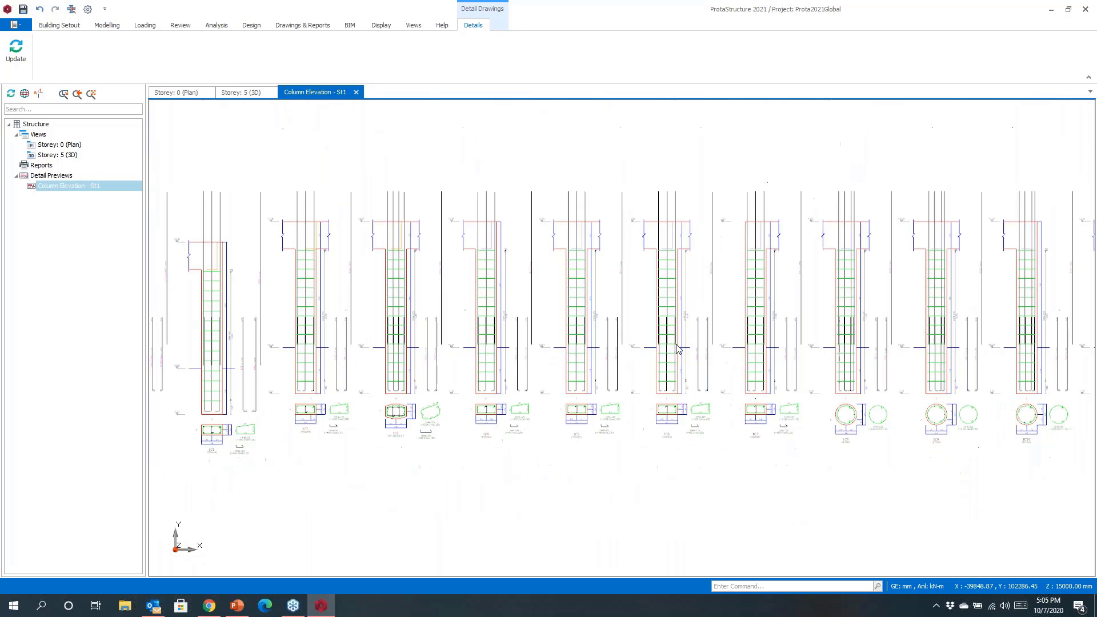
scroll(678, 349, down, 1)
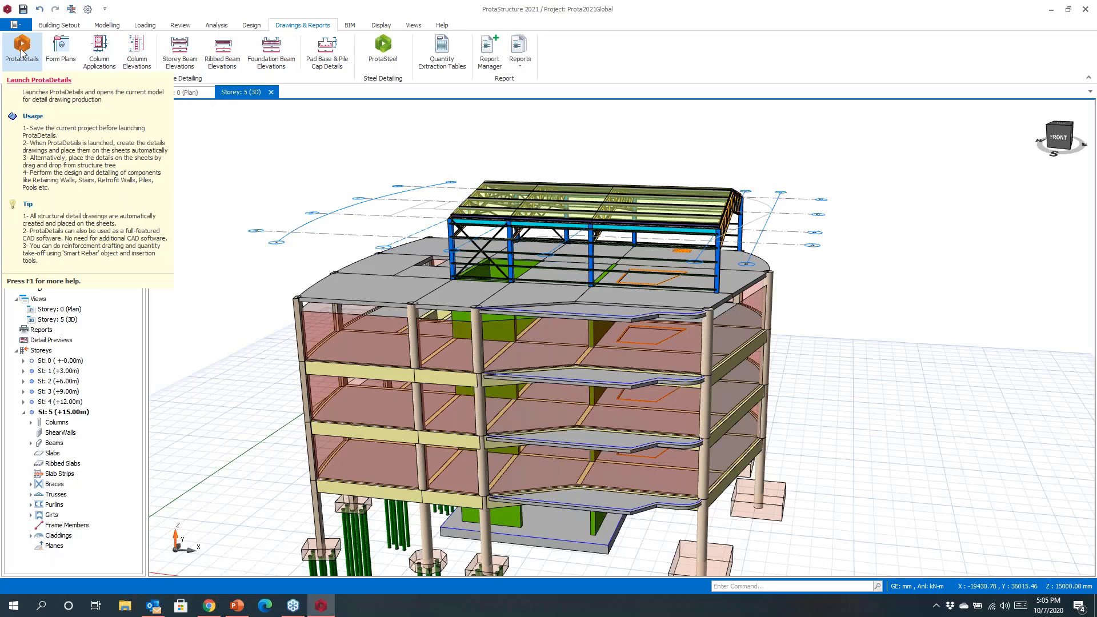
Step: Open the project in ProtaDetails, start automatic detail generation, and enable sheet insertion with the A0_Prota.dxf sheet for the form plans
click(21, 46)
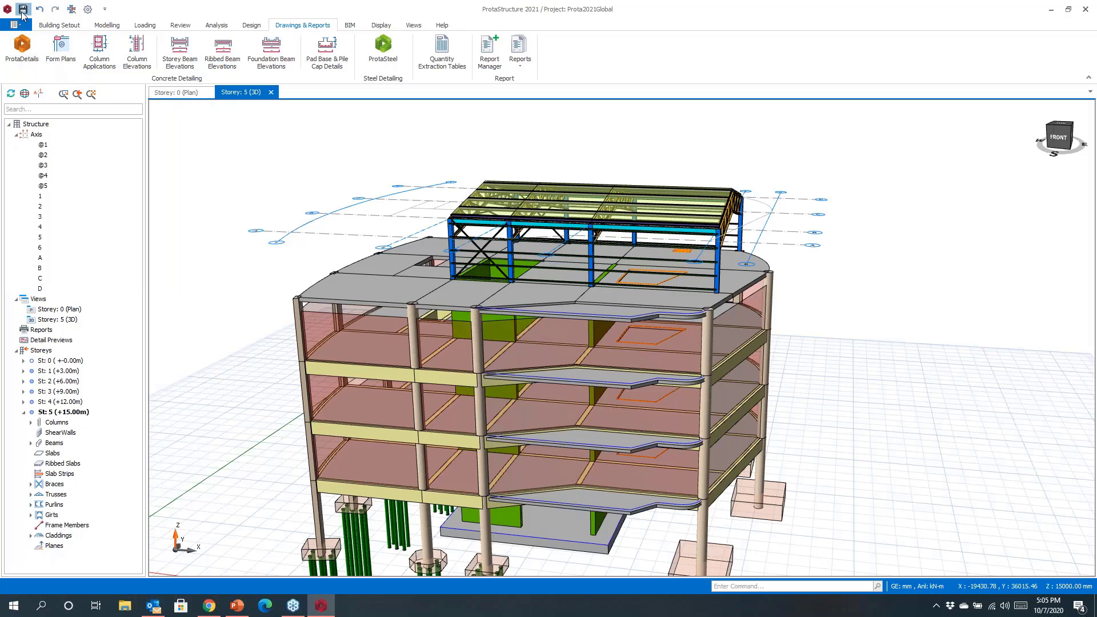
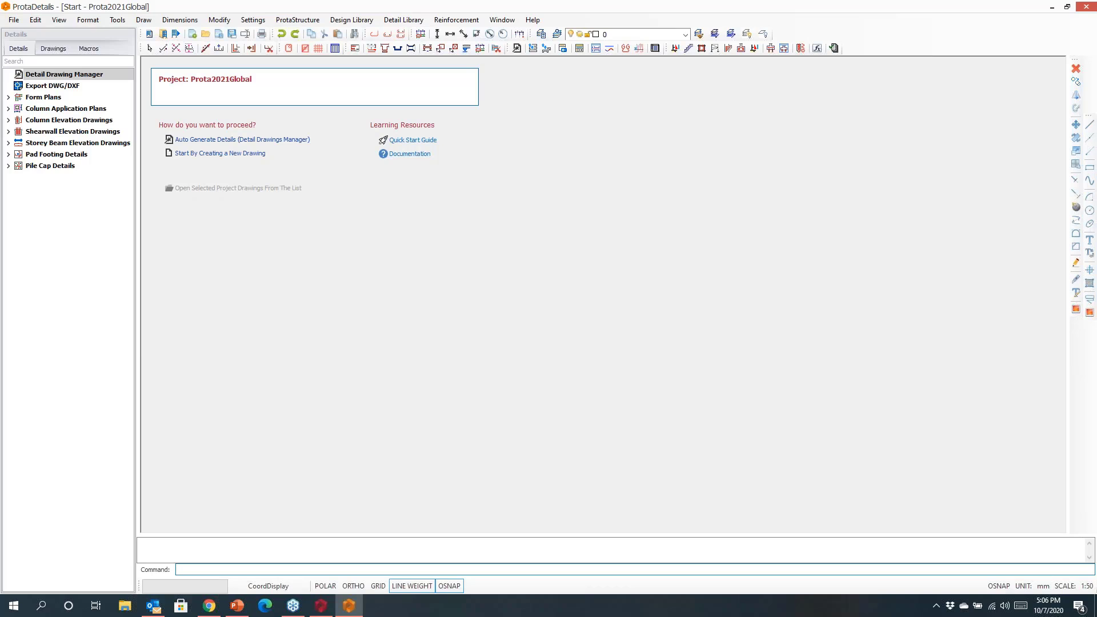
click(252, 139)
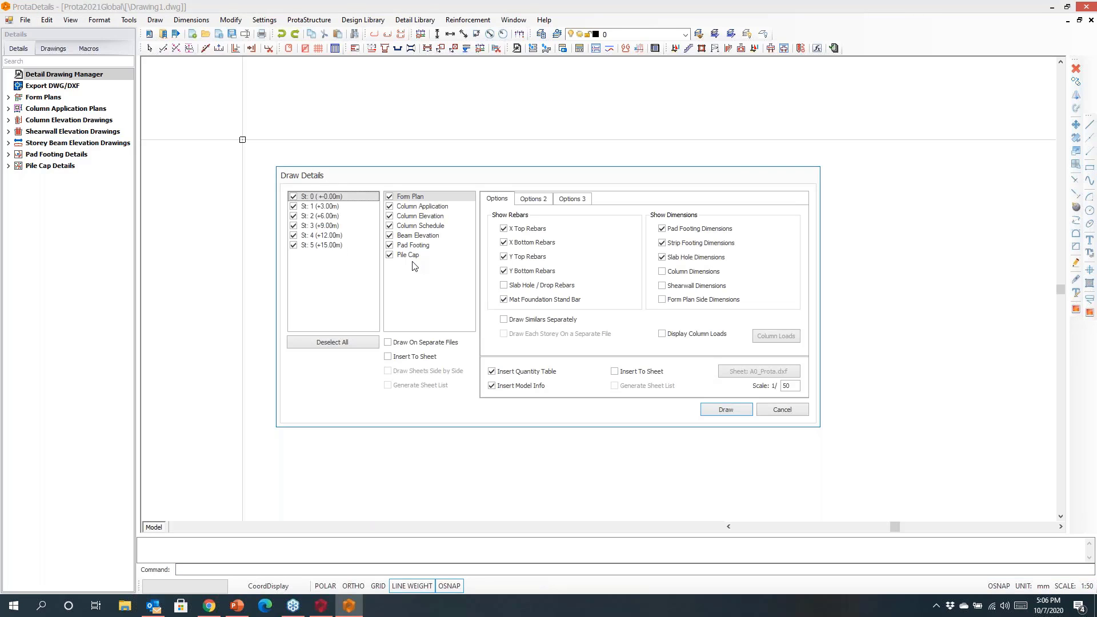
click(388, 358)
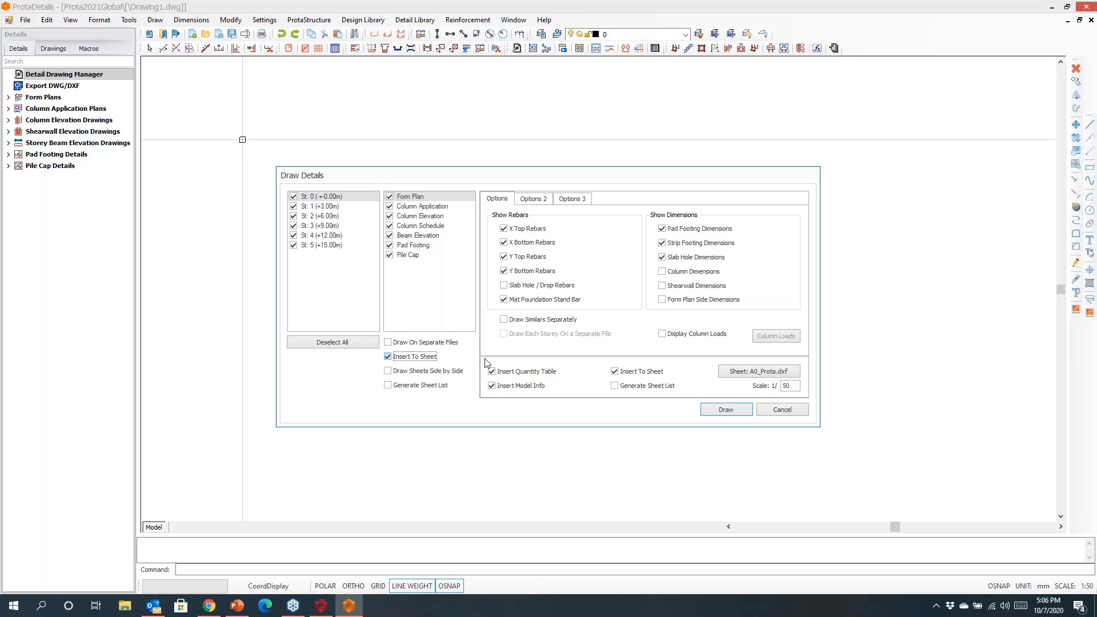
click(737, 373)
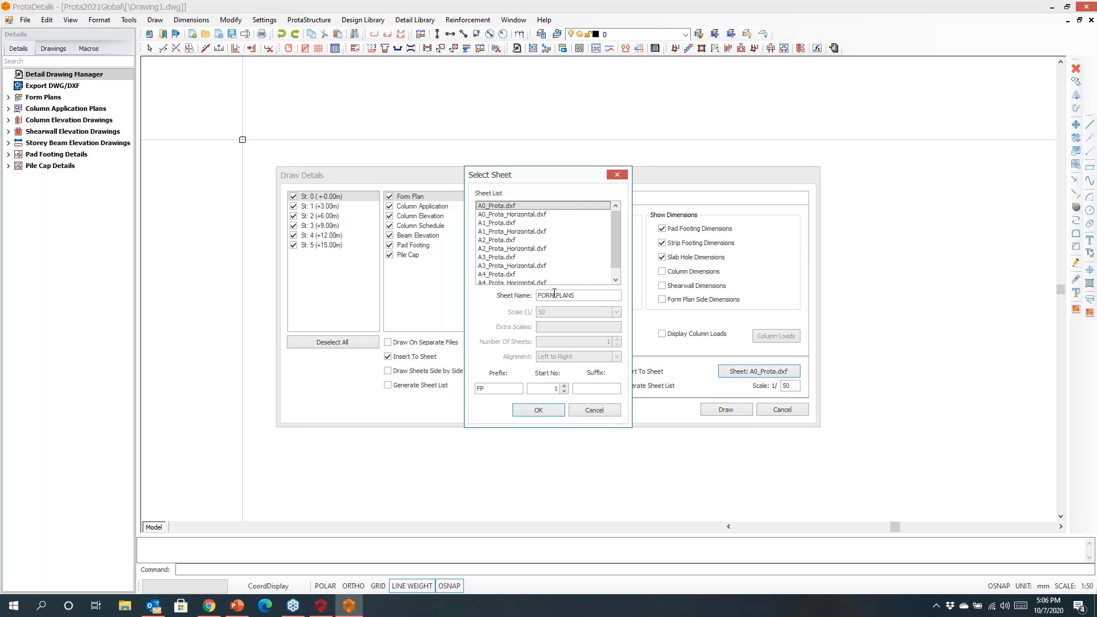
click(540, 411)
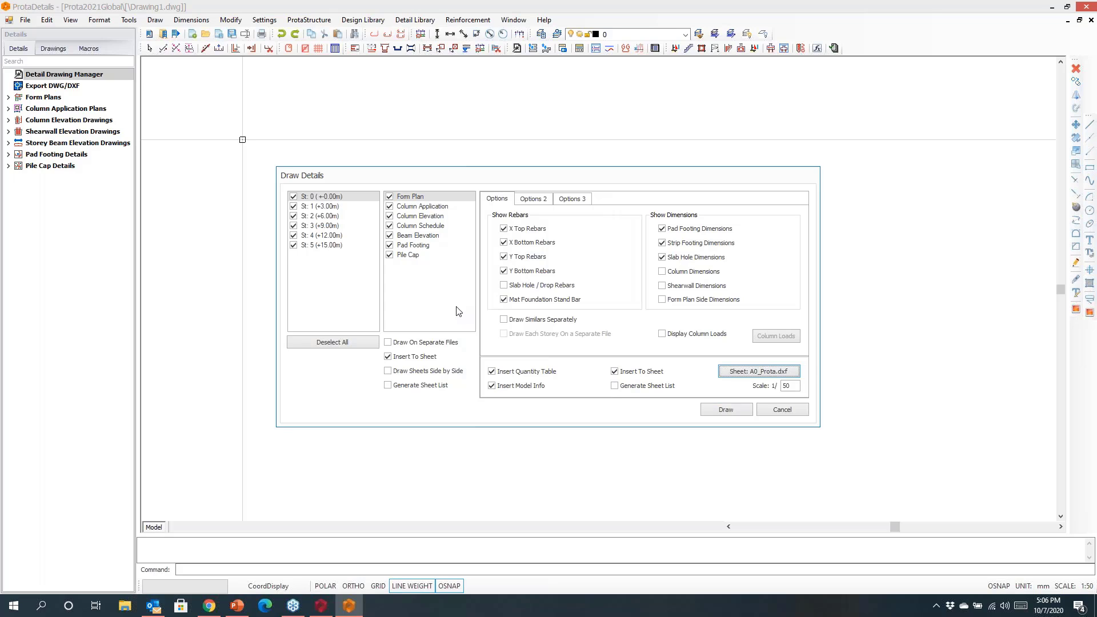
Step: Set beam axes wider than the sheet to Truncate From Sheet Border in the beam elevation options and draw all details
click(407, 238)
click(523, 199)
click(660, 224)
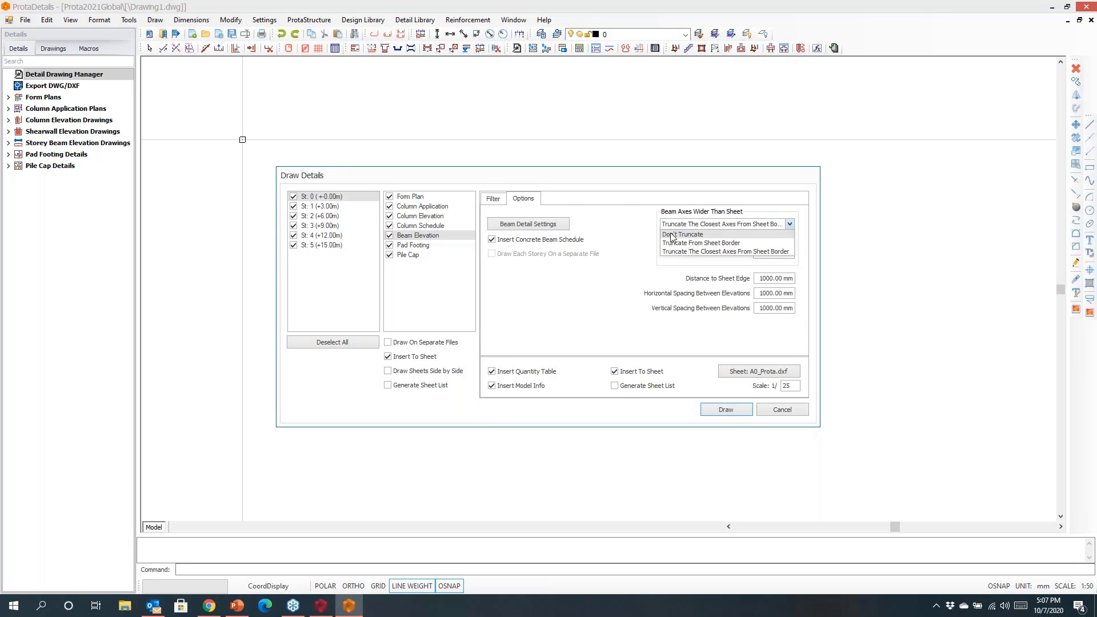
click(676, 241)
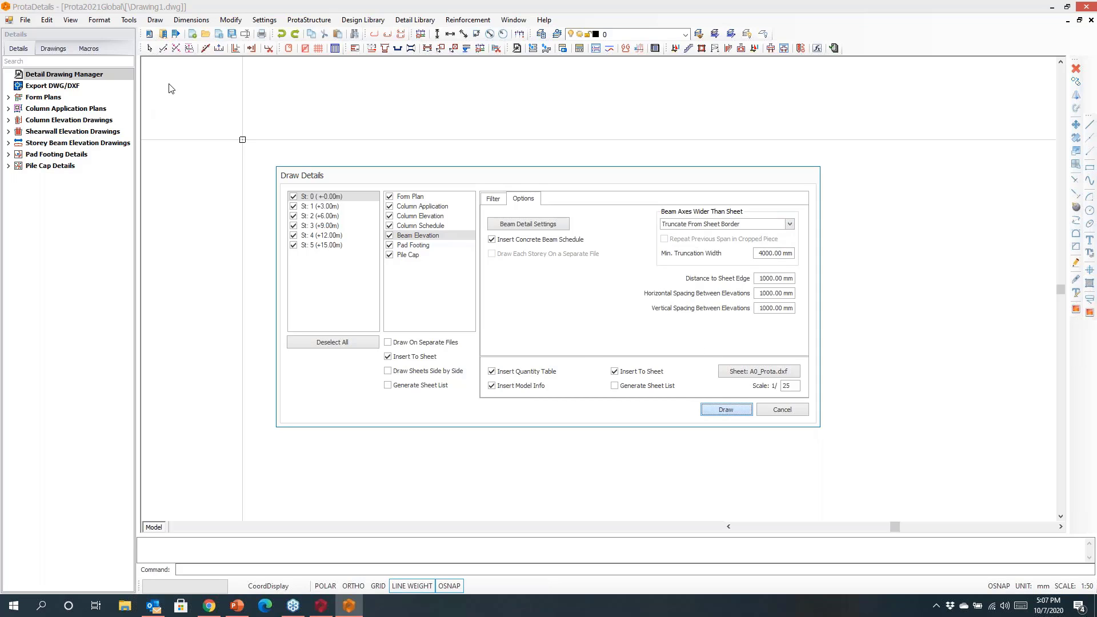
key(Return)
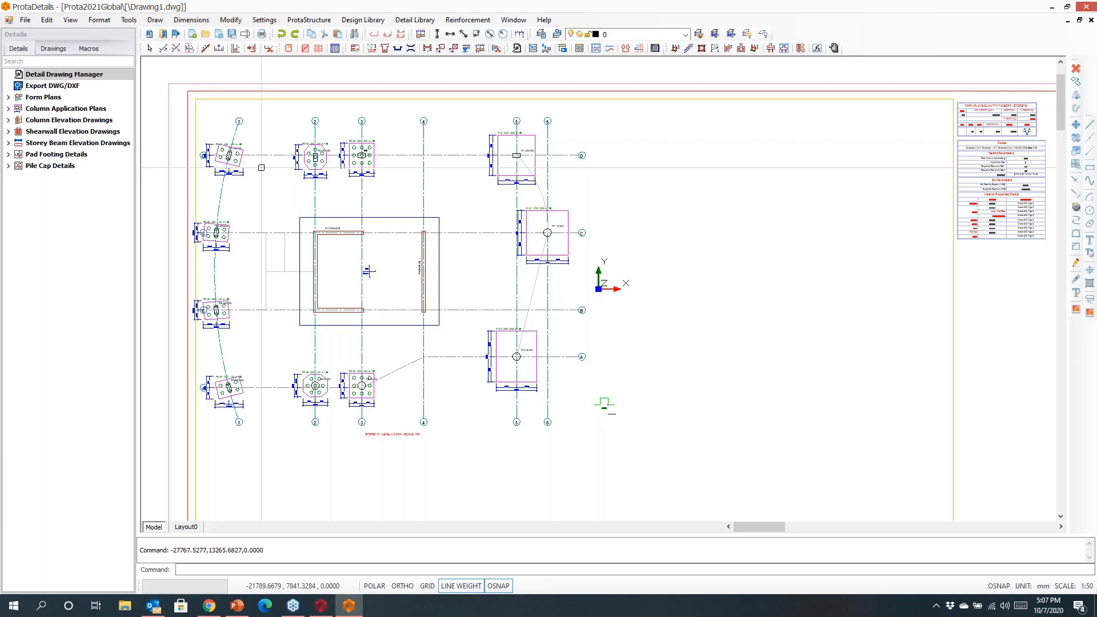
Step: Look over all the generated drawing sheets, from the form plans down to the beam elevations and foundation details
scroll(366, 193, down, 5)
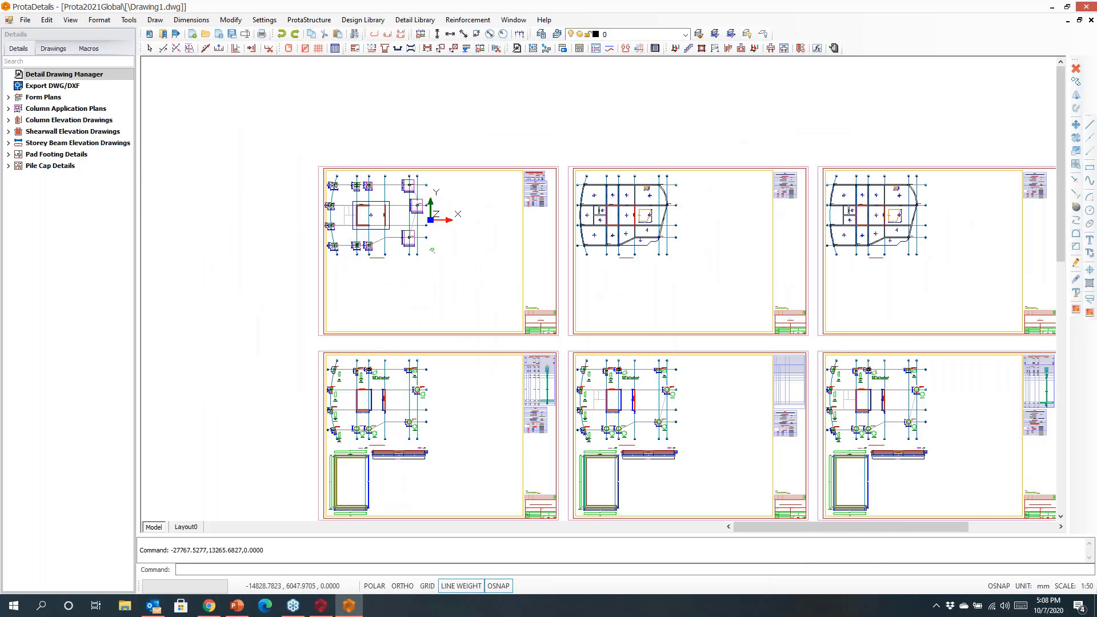
scroll(373, 199, down, 1)
middle_drag(466, 240, 341, 172)
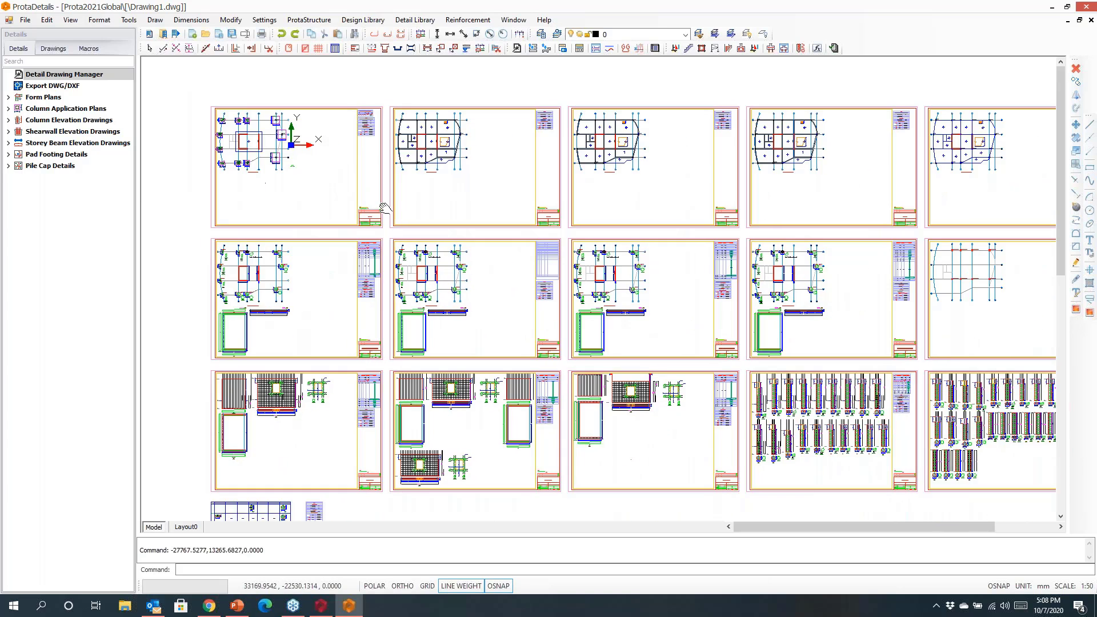
scroll(383, 208, down, 1)
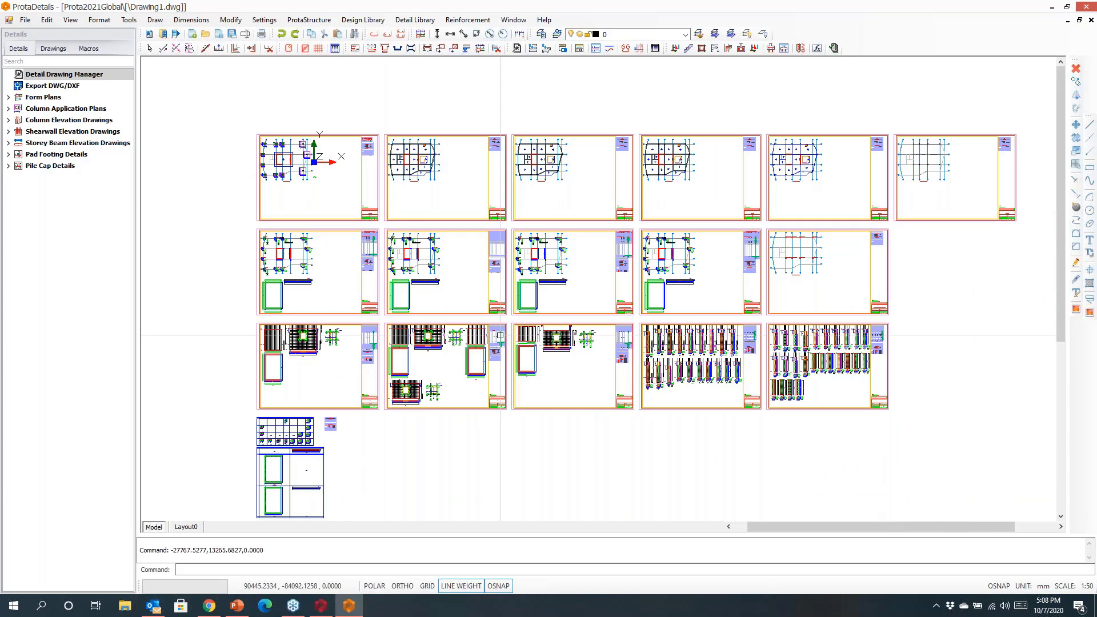
middle_drag(507, 358, 506, 195)
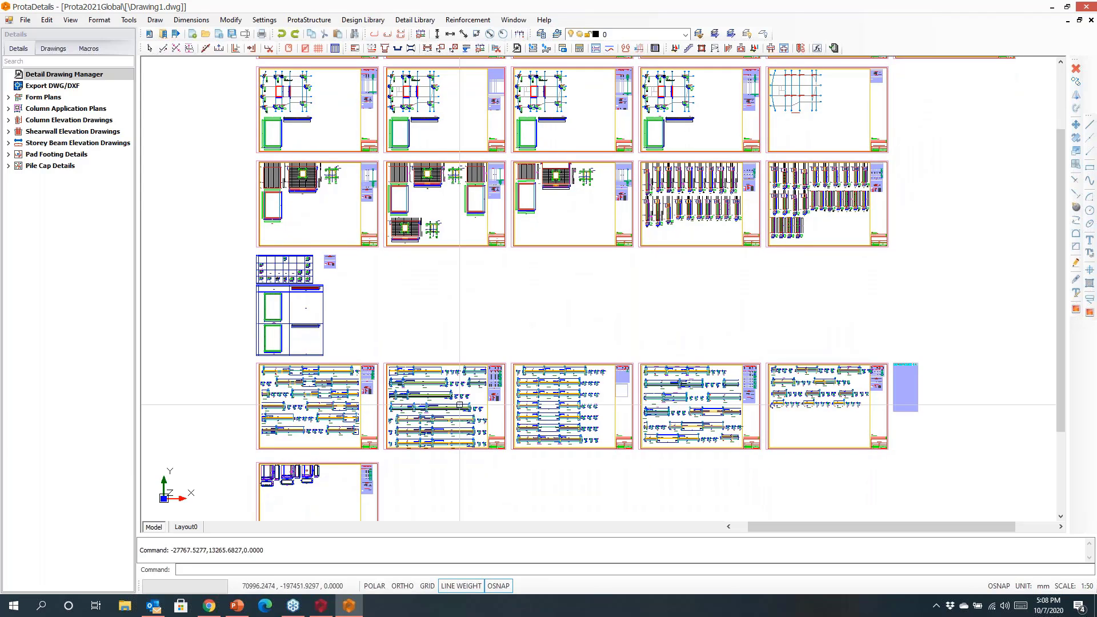
Step: Examine the pile caps and pad footings along axis A in the storey 0 form plan
middle_drag(301, 107, 382, 227)
scroll(381, 227, up, 1)
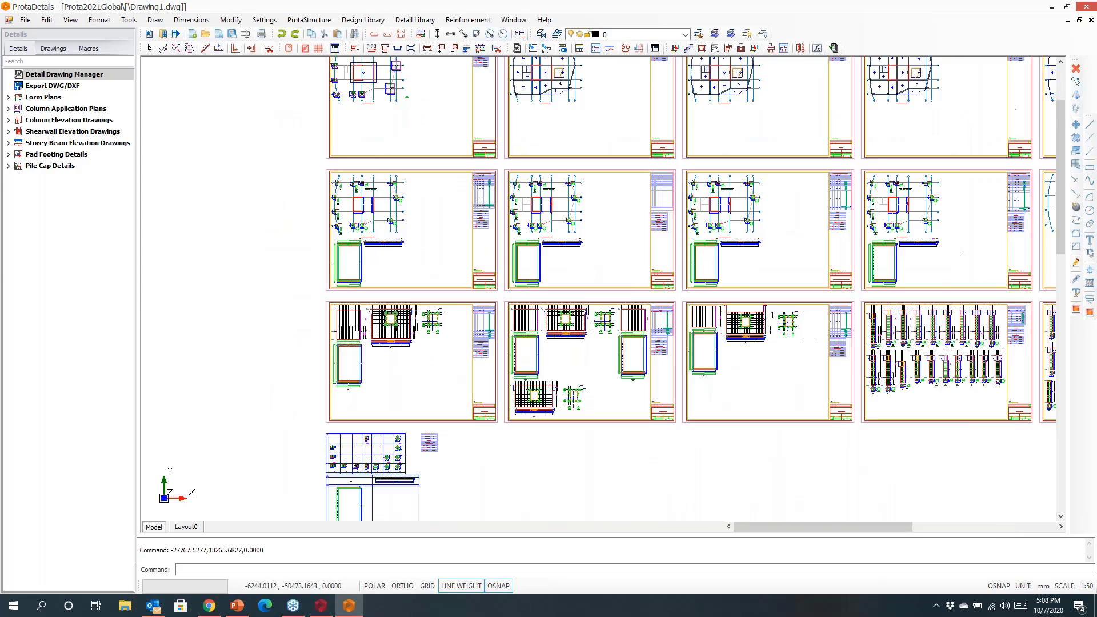
scroll(377, 163, up, 3)
middle_drag(393, 187, 463, 414)
scroll(368, 174, up, 4)
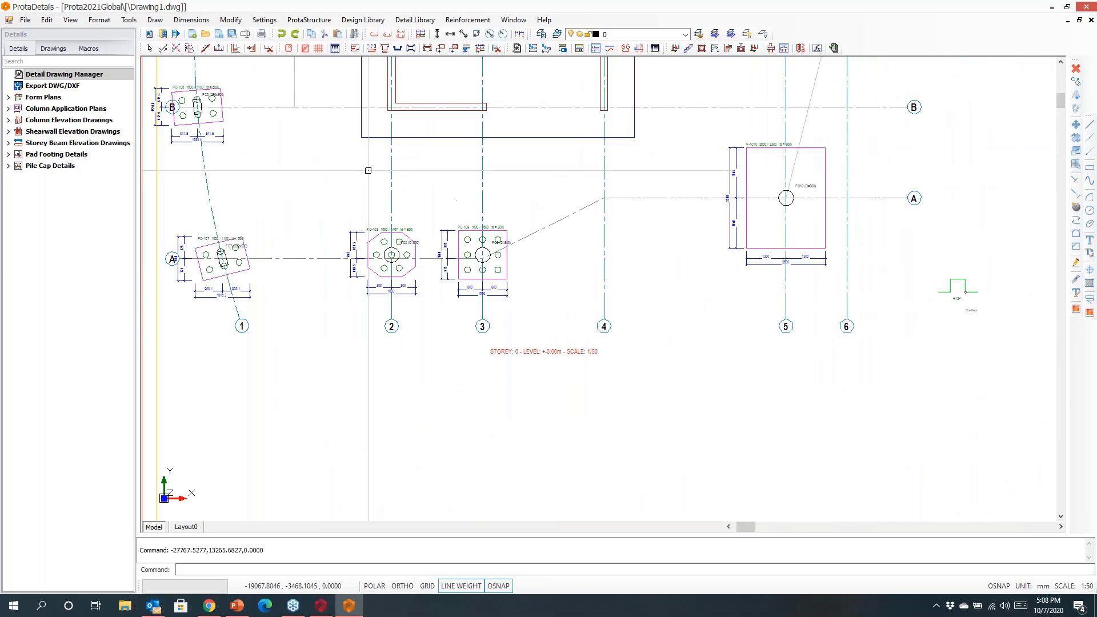
scroll(368, 171, up, 1)
scroll(369, 174, down, 1)
scroll(368, 174, down, 2)
Step: Examine the beam and slab labels in the storey 1 form plan and the title block of its sheet
mouse_move(368, 174)
middle_down()
mouse_move(280, 233)
mouse_move(232, 237)
middle_up()
middle_drag(739, 209, 604, 199)
scroll(725, 206, up, 4)
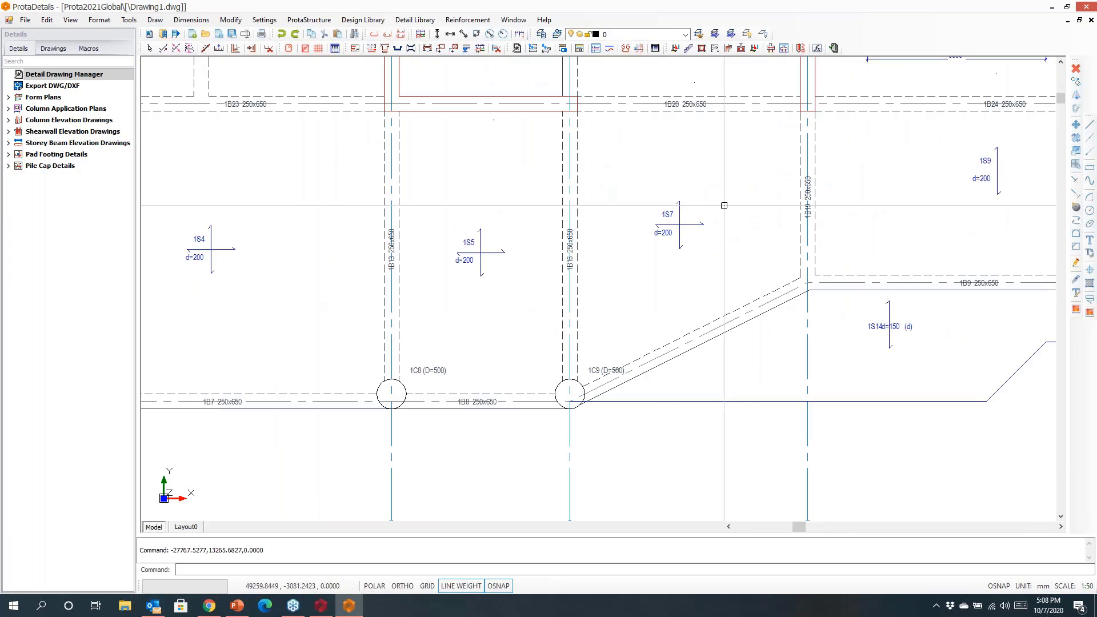
scroll(723, 214, up, 1)
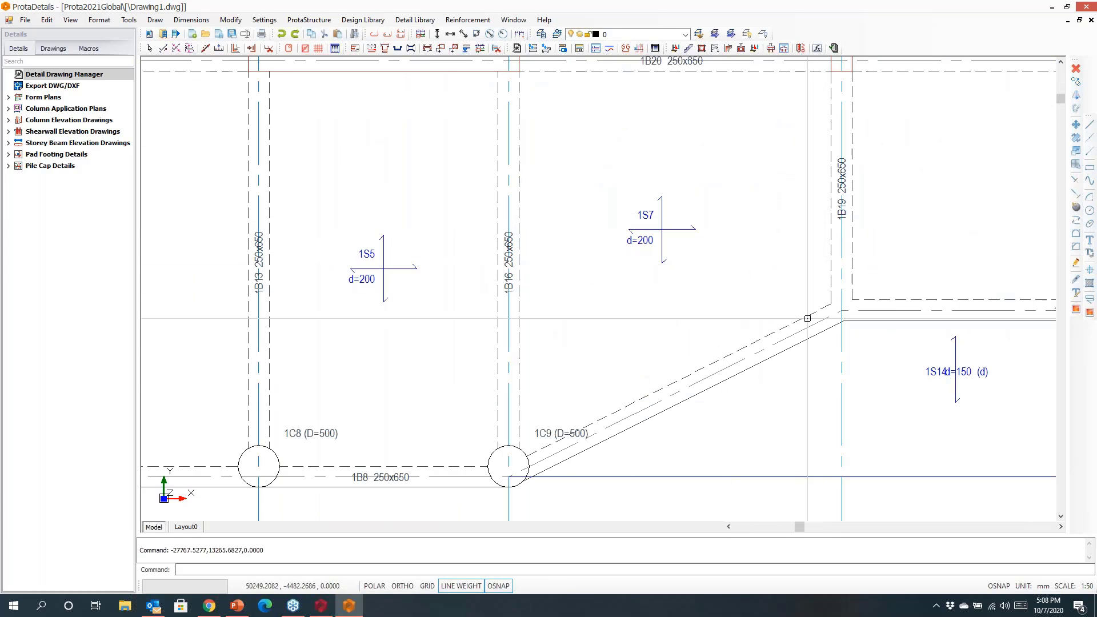
scroll(517, 304, down, 5)
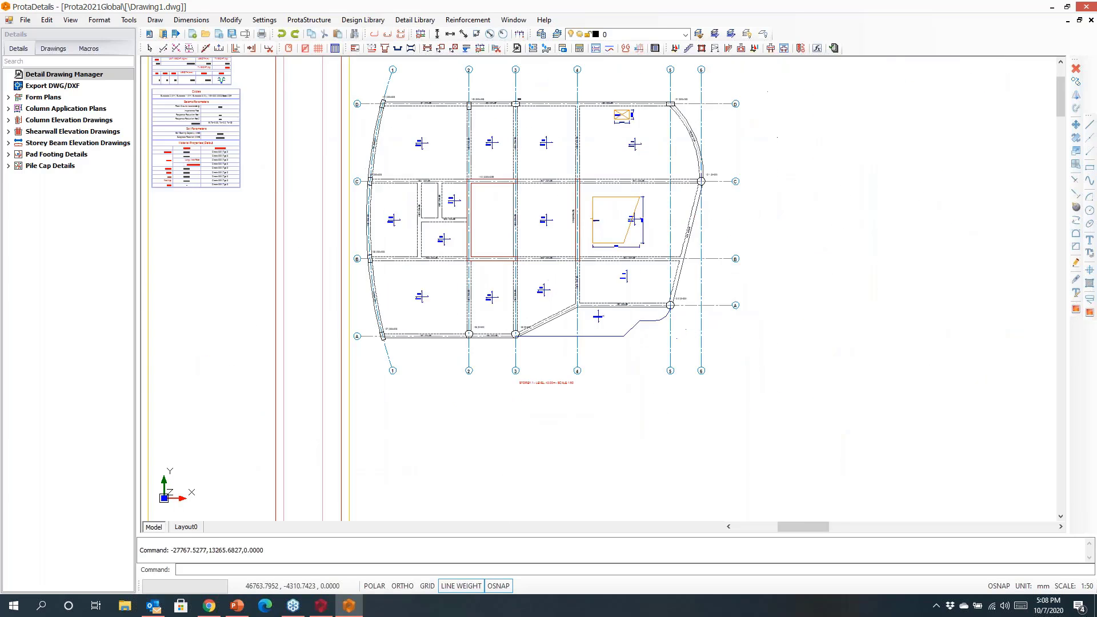
scroll(492, 289, down, 1)
mouse_move(698, 448)
middle_down()
mouse_move(686, 394)
mouse_move(514, 214)
middle_up()
scroll(761, 343, up, 3)
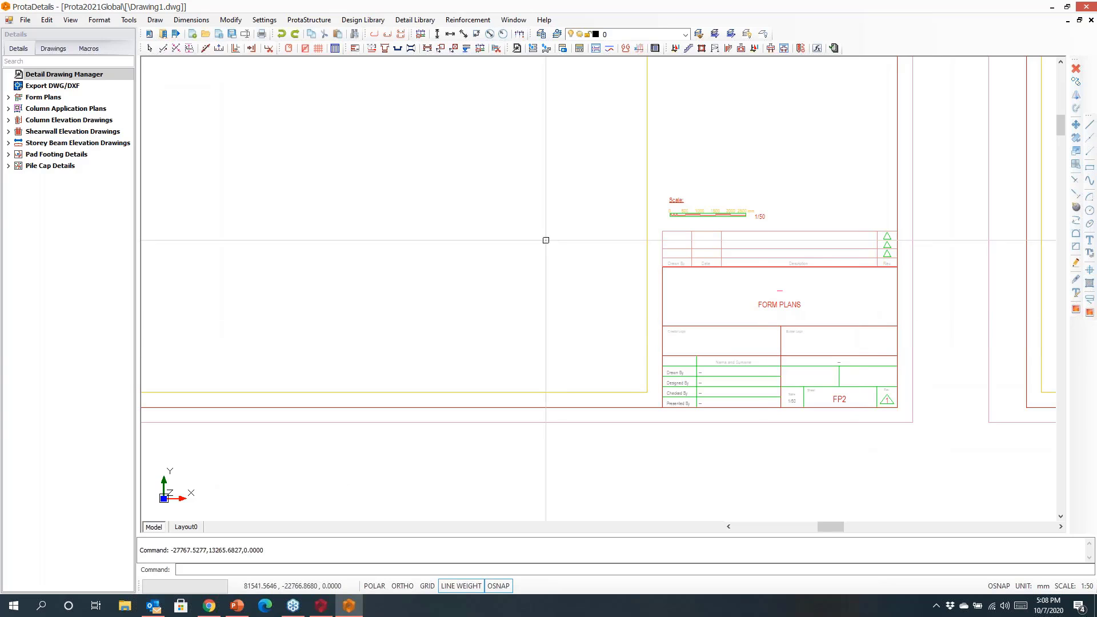
scroll(546, 240, down, 4)
Step: Examine the column sections and link details in the storey 2 column application plan
middle_drag(487, 335, 742, 158)
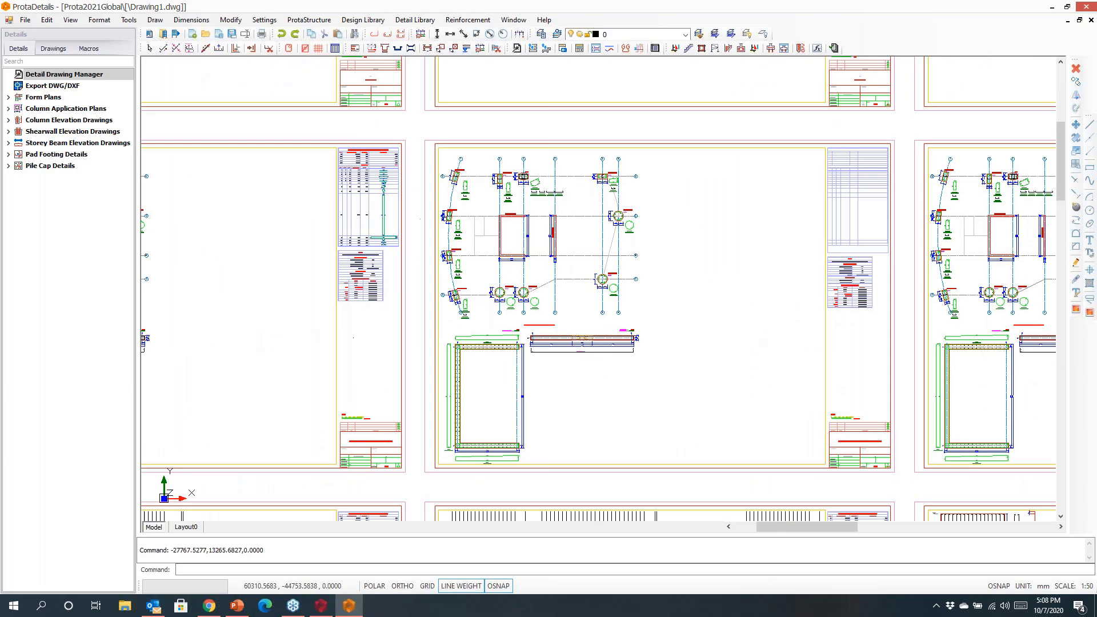
scroll(526, 288, up, 5)
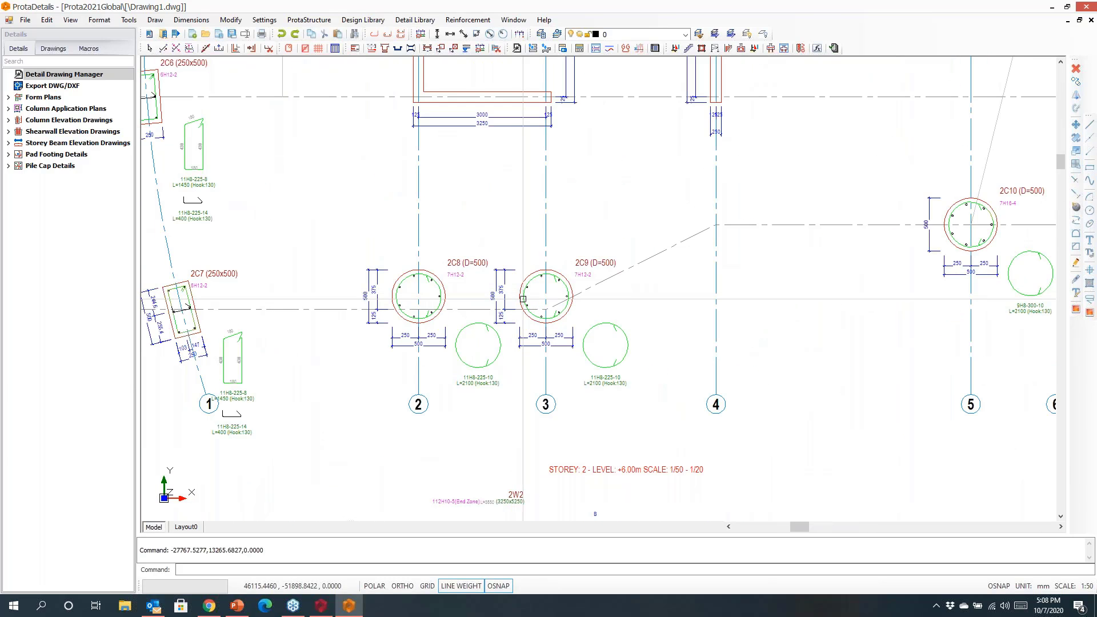
scroll(502, 244, down, 4)
scroll(494, 240, down, 3)
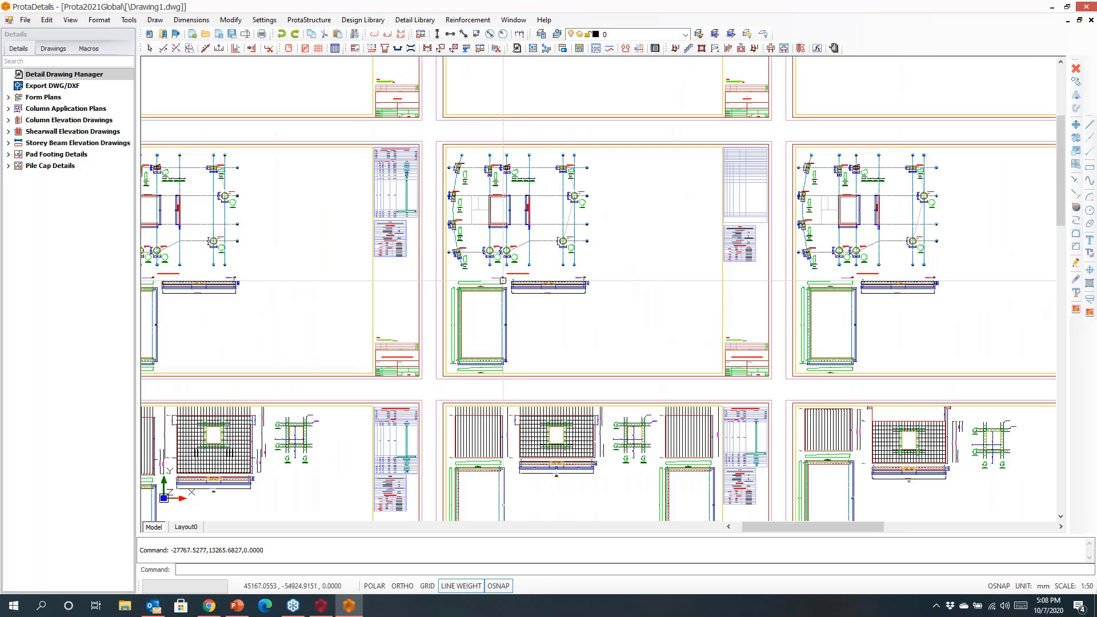
Step: Examine the shear wall elevation sheet, including the opening reinforcement and the core wall section
middle_drag(511, 298, 541, 136)
scroll(606, 267, up, 6)
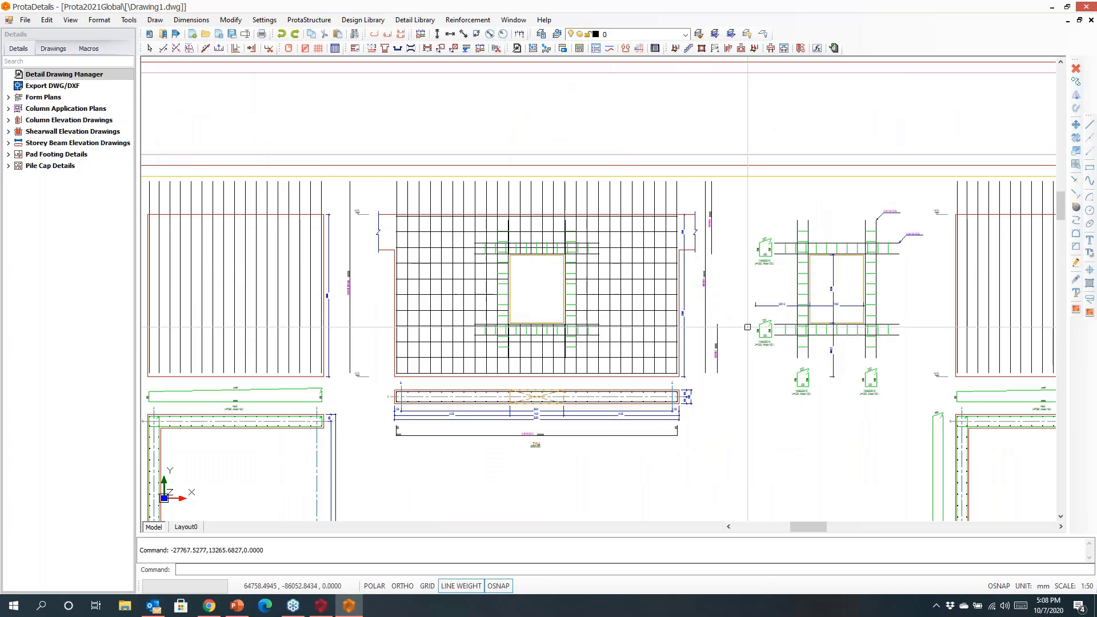
mouse_move(869, 302)
middle_down()
mouse_move(643, 247)
mouse_move(626, 220)
mouse_move(338, 120)
middle_up()
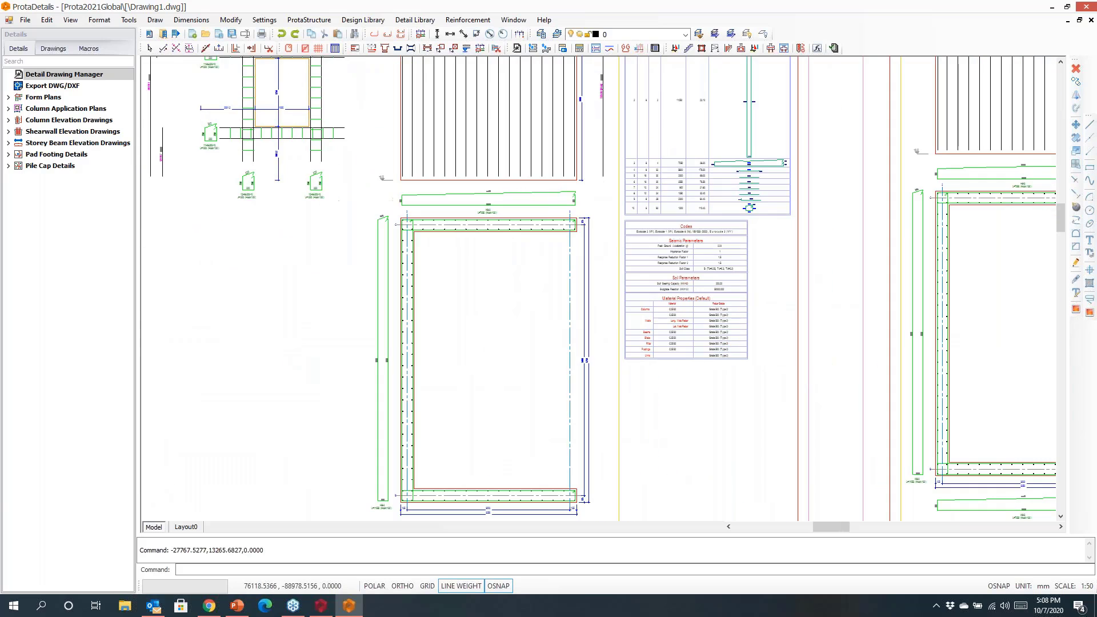
scroll(774, 275, down, 4)
Step: Examine the cross-section and link details of column 1C3 on the column elevation sheet
middle_drag(781, 308, 306, 297)
scroll(659, 310, up, 5)
scroll(580, 381, up, 5)
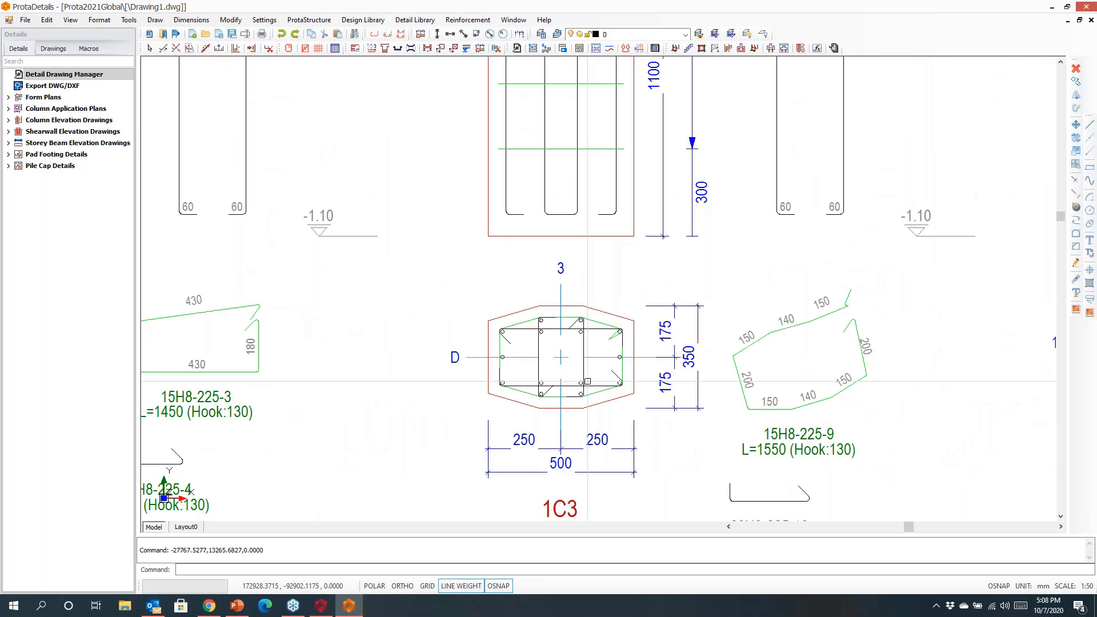
scroll(580, 381, down, 8)
scroll(580, 381, down, 1)
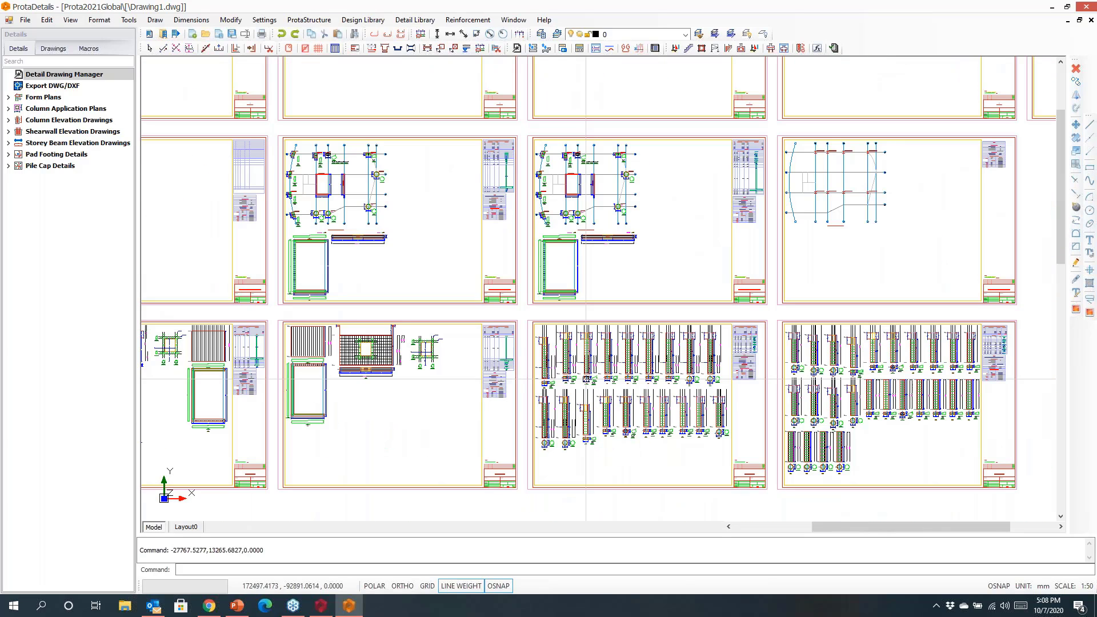
Step: Examine the column sections and their reinforcement labels in the column schedule
middle_drag(163, 480, 862, 190)
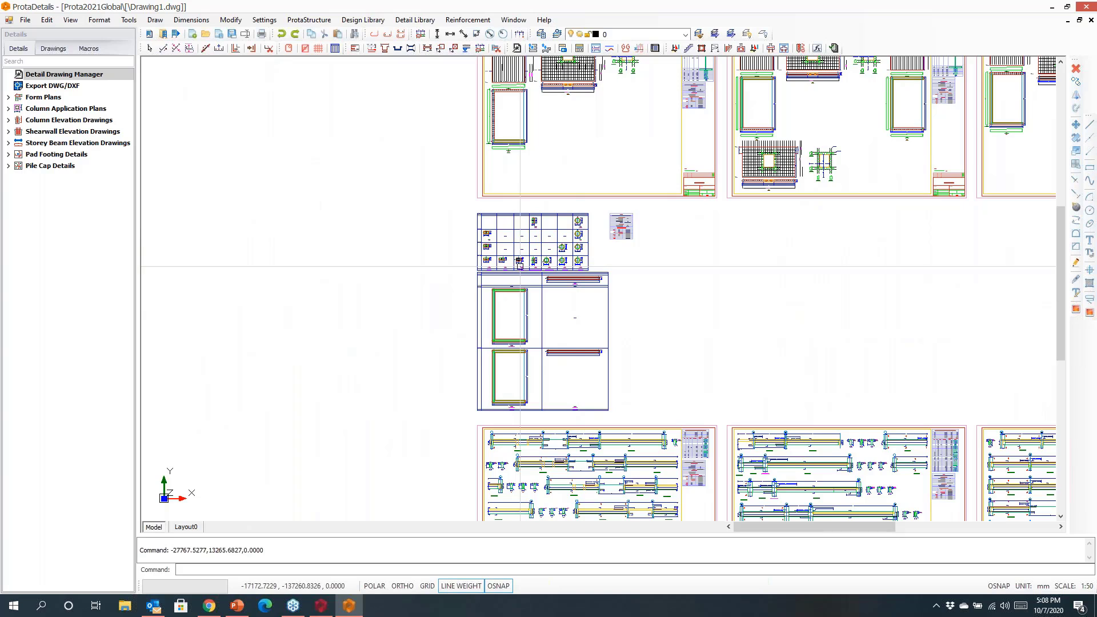
scroll(548, 265, up, 6)
scroll(702, 297, up, 1)
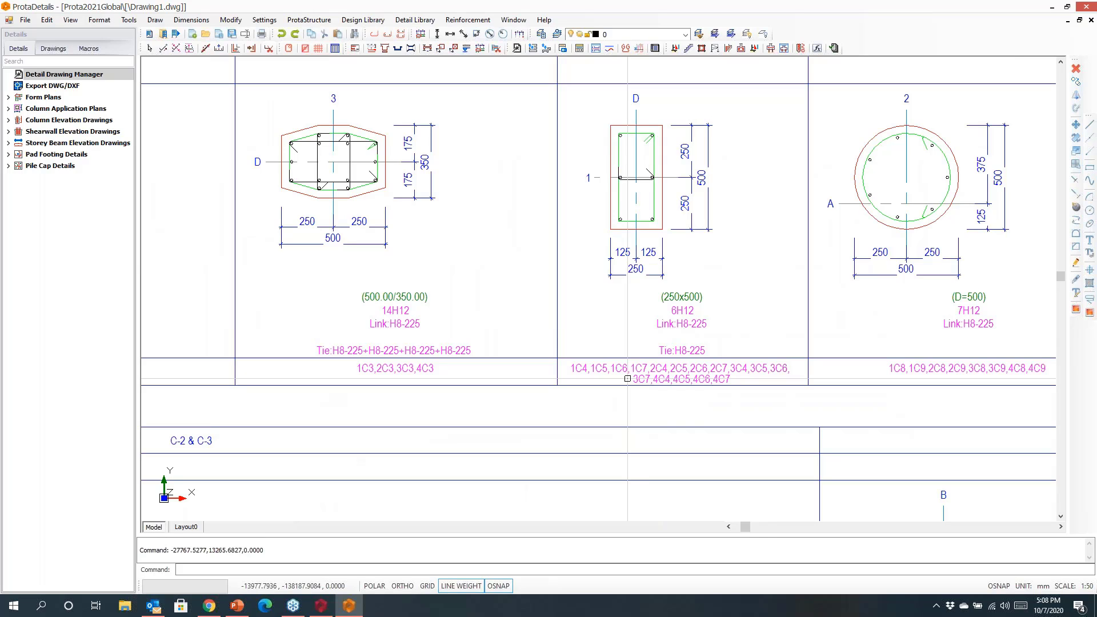
scroll(628, 379, down, 5)
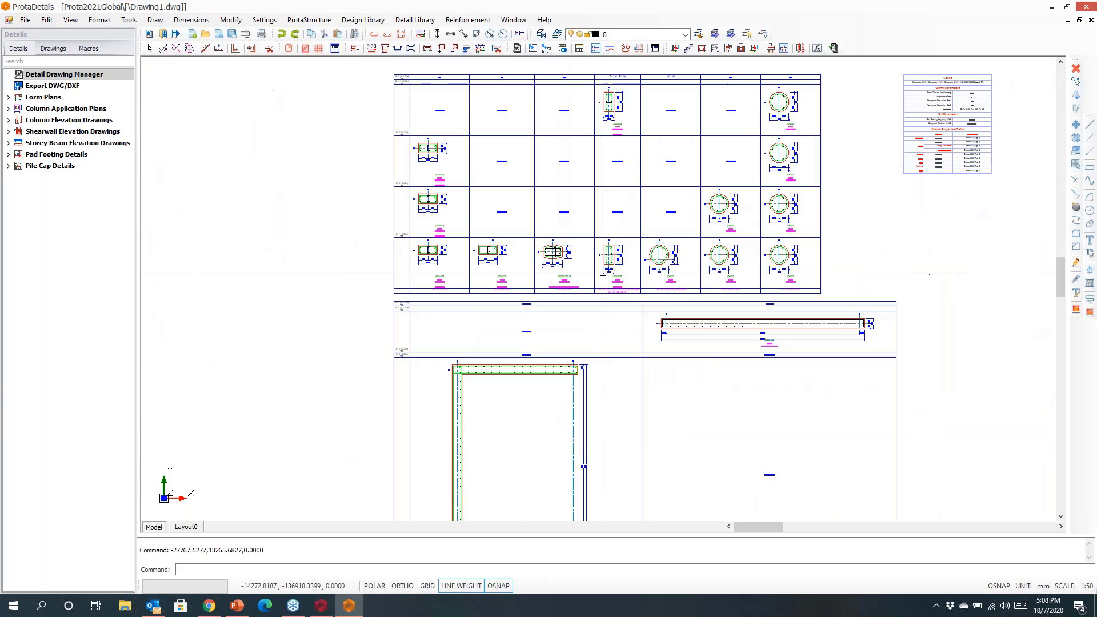
Step: Examine the reinforcement layout of the core wall sections in the shear wall schedule
middle_drag(679, 389, 664, 190)
scroll(454, 377, up, 5)
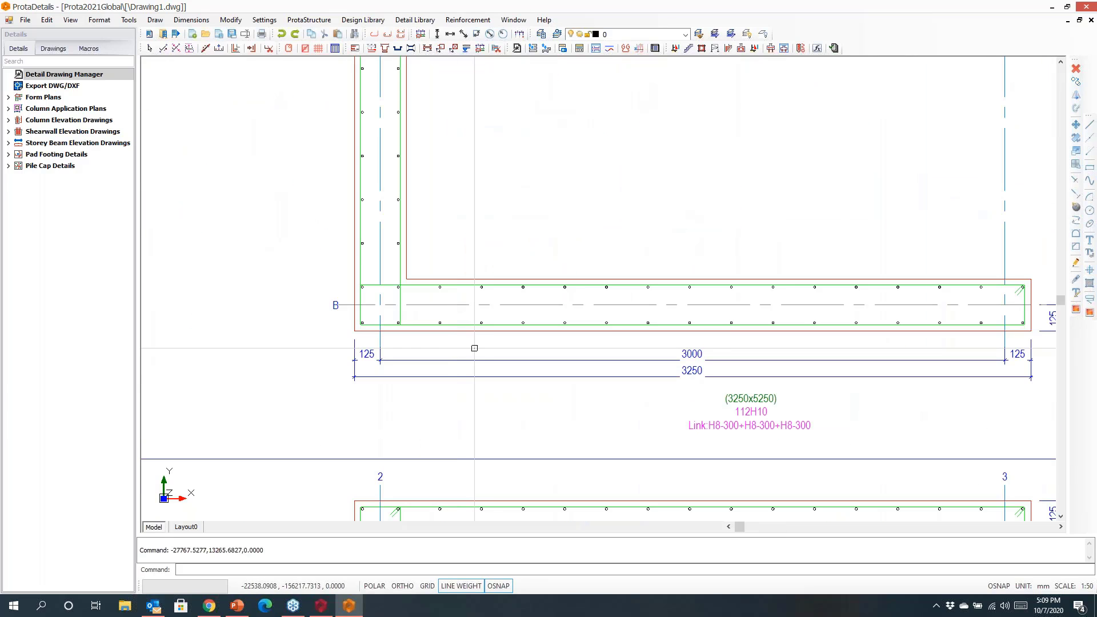
scroll(503, 331, down, 2)
scroll(532, 325, up, 6)
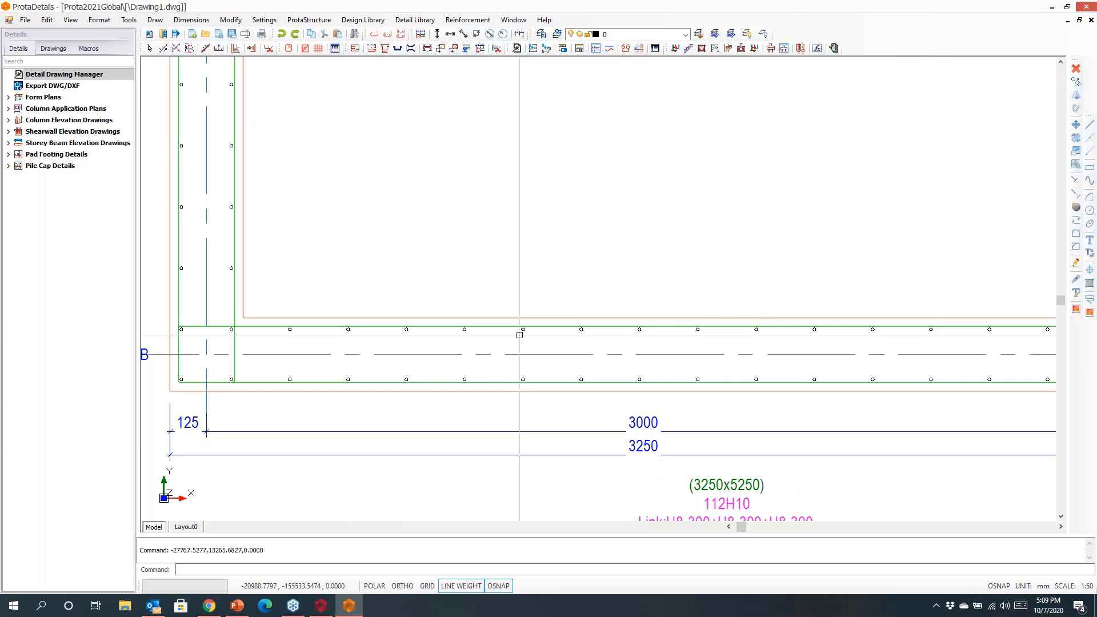
scroll(523, 294, down, 8)
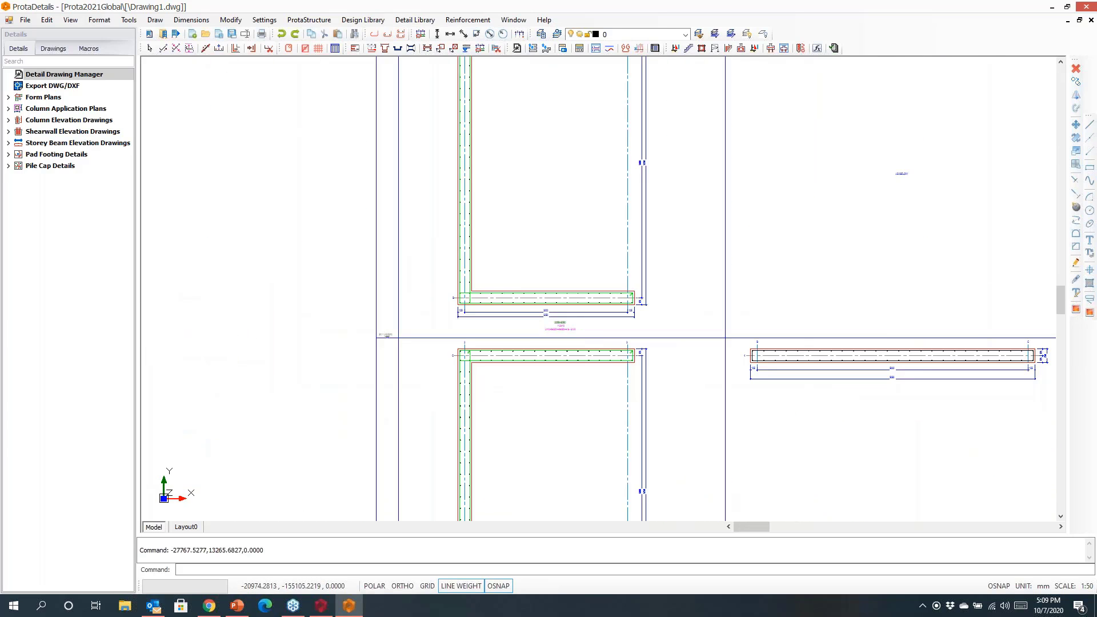
Step: Examine the reinforcement labels, bar curtailments and end anchorage along beams 1B21 to 1B22 on the storey beam elevation sheet
middle_drag(539, 283, 487, 79)
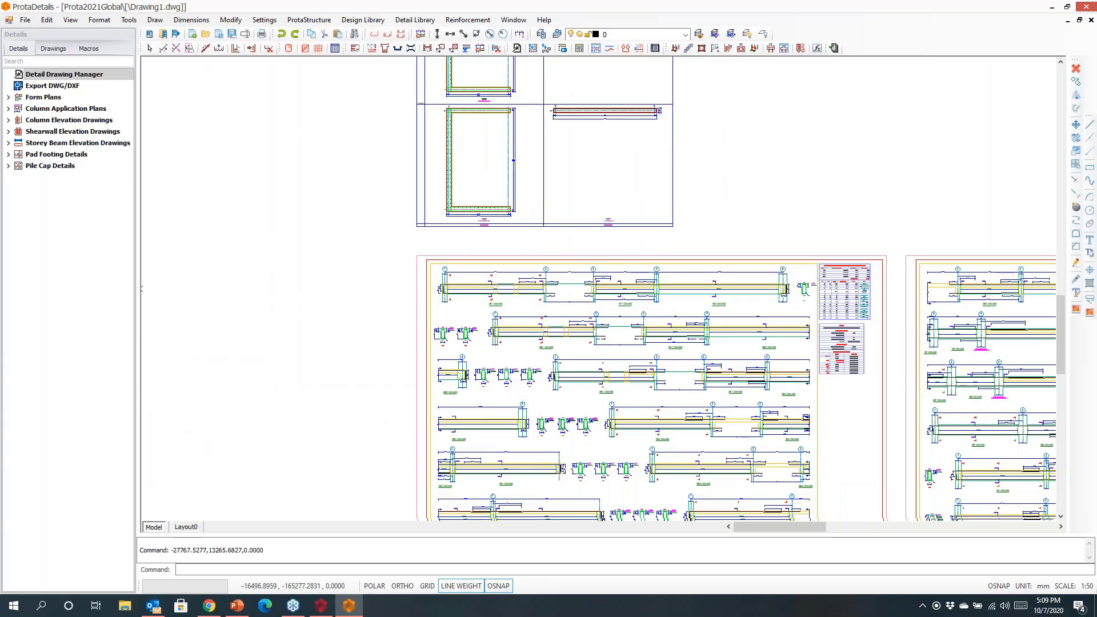
scroll(514, 319, up, 8)
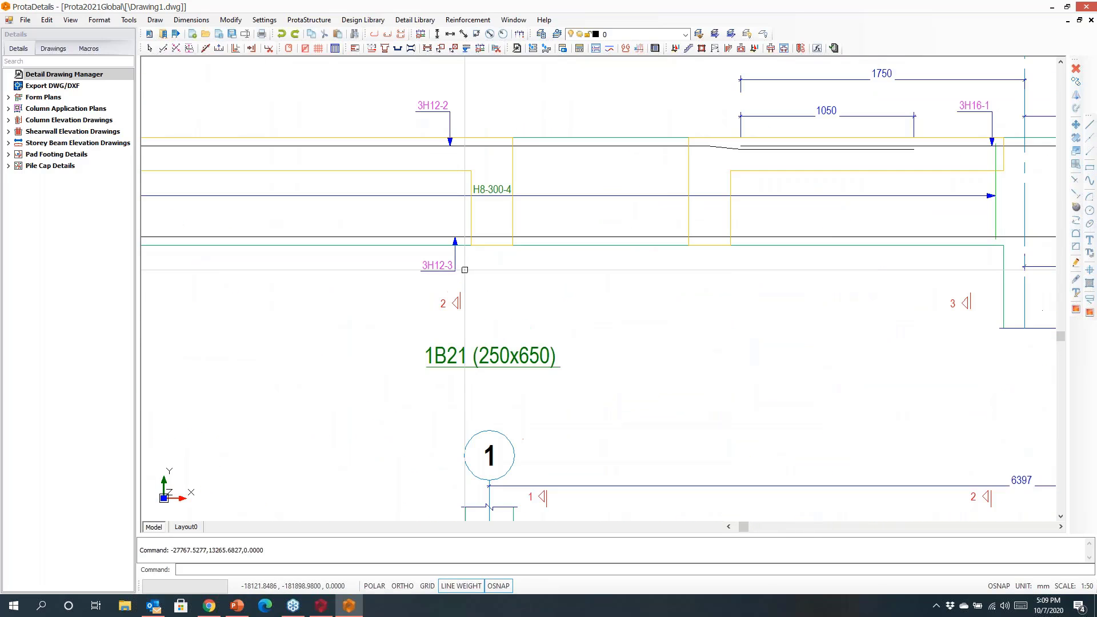
scroll(508, 280, down, 1)
middle_drag(836, 266, 424, 211)
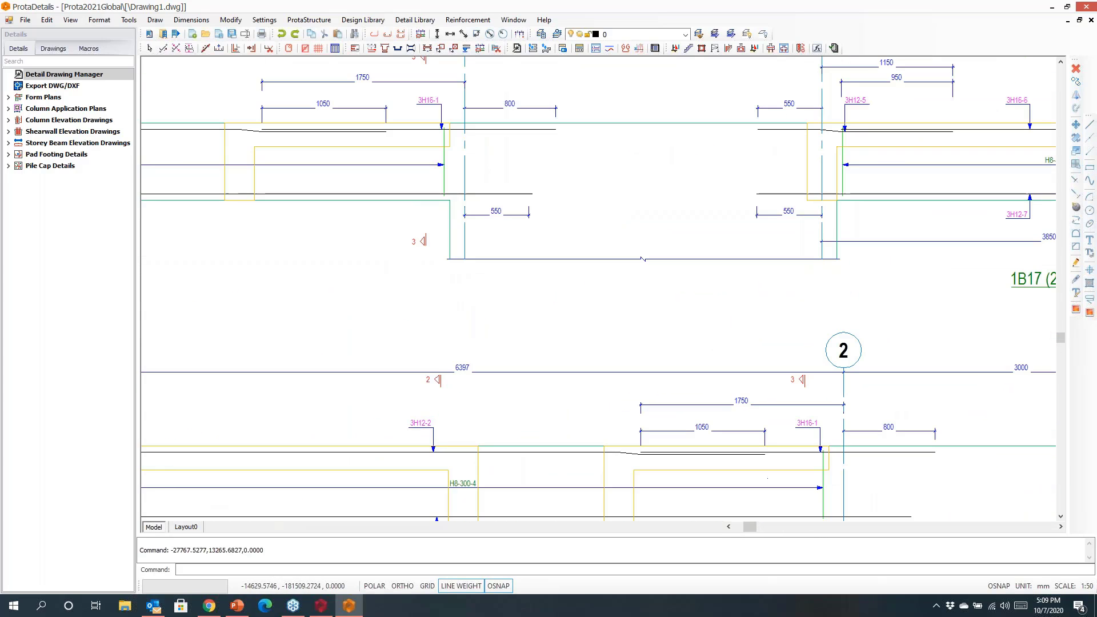
mouse_move(790, 239)
middle_down()
mouse_move(427, 235)
mouse_move(446, 255)
mouse_move(463, 248)
mouse_move(178, 252)
middle_up()
scroll(317, 146, up, 3)
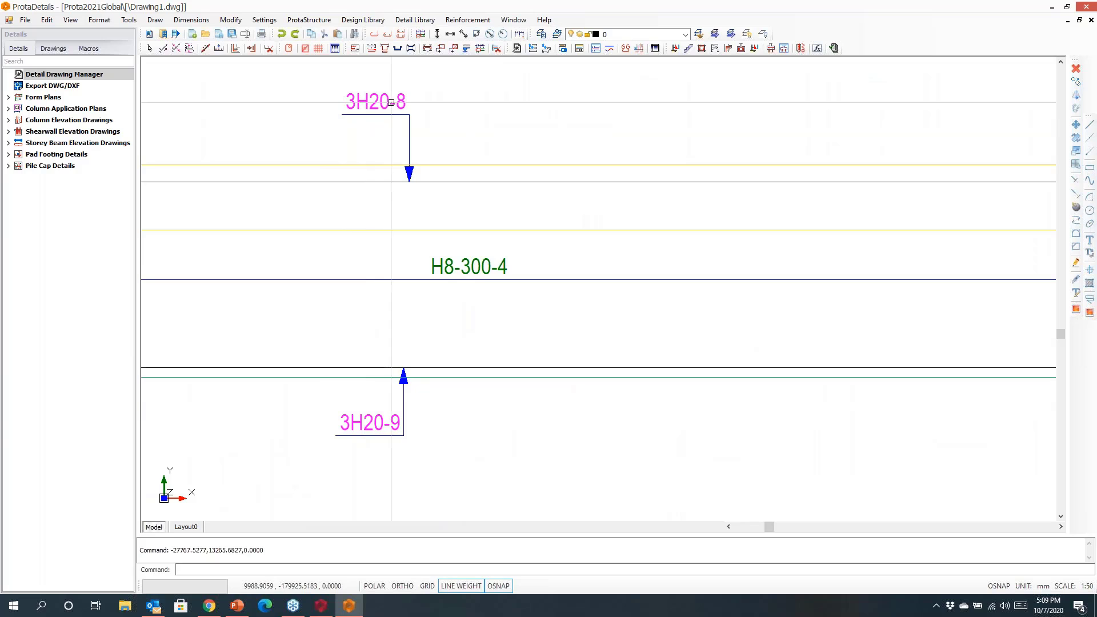
scroll(400, 115, down, 3)
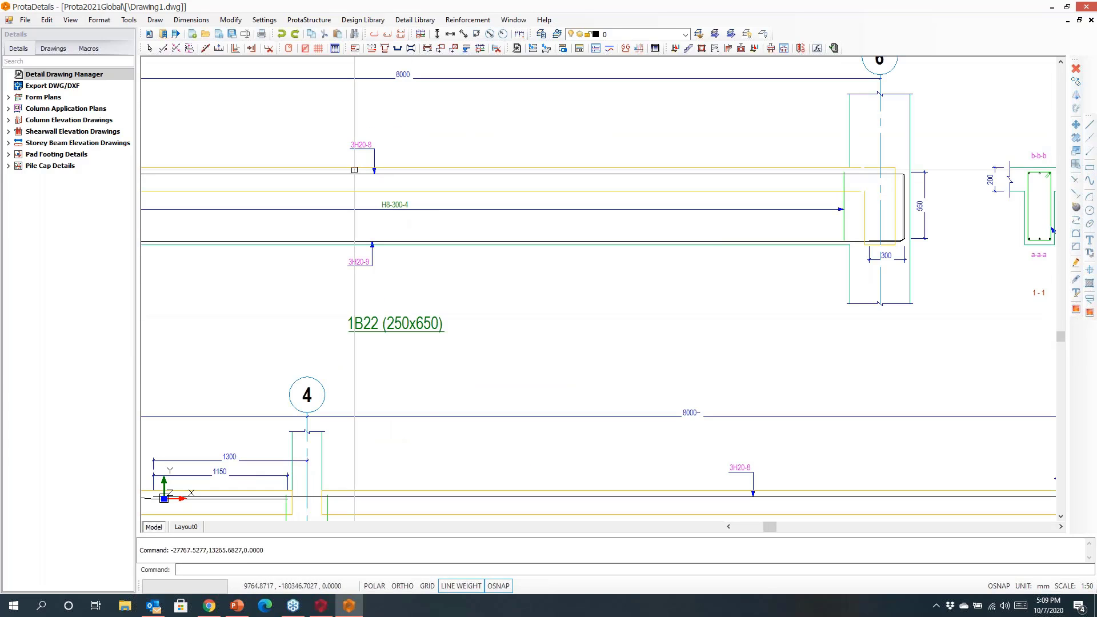
Step: Examine the beam sheet's rebar quantity table, including bar sizes, quantities, lengths and bending shapes
mouse_move(915, 294)
middle_down()
mouse_move(685, 257)
mouse_move(280, 223)
middle_up()
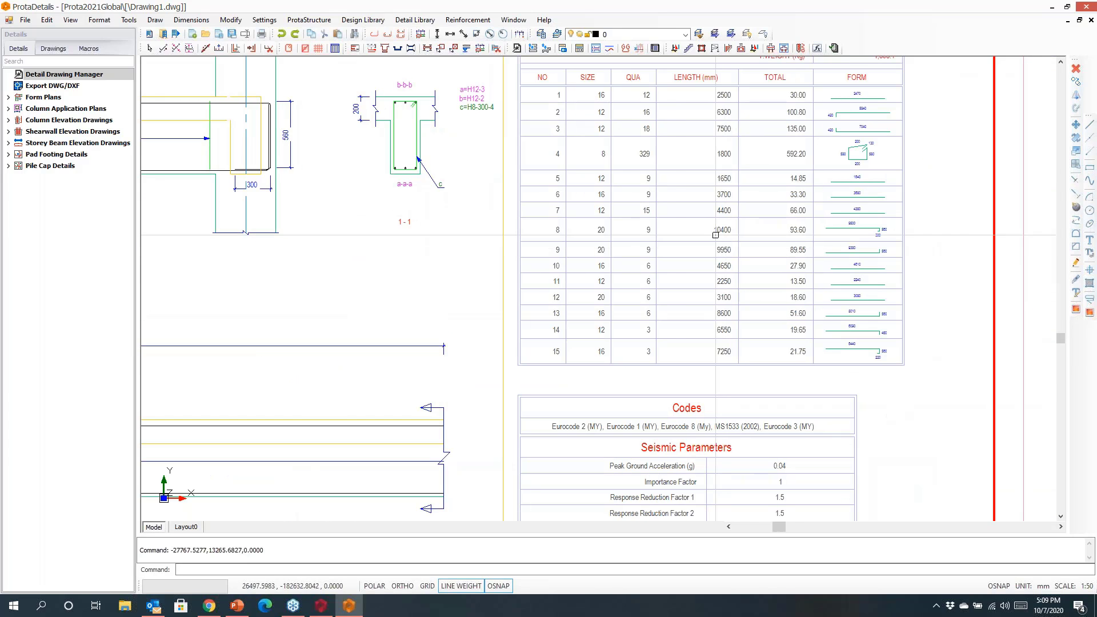
scroll(618, 229, up, 3)
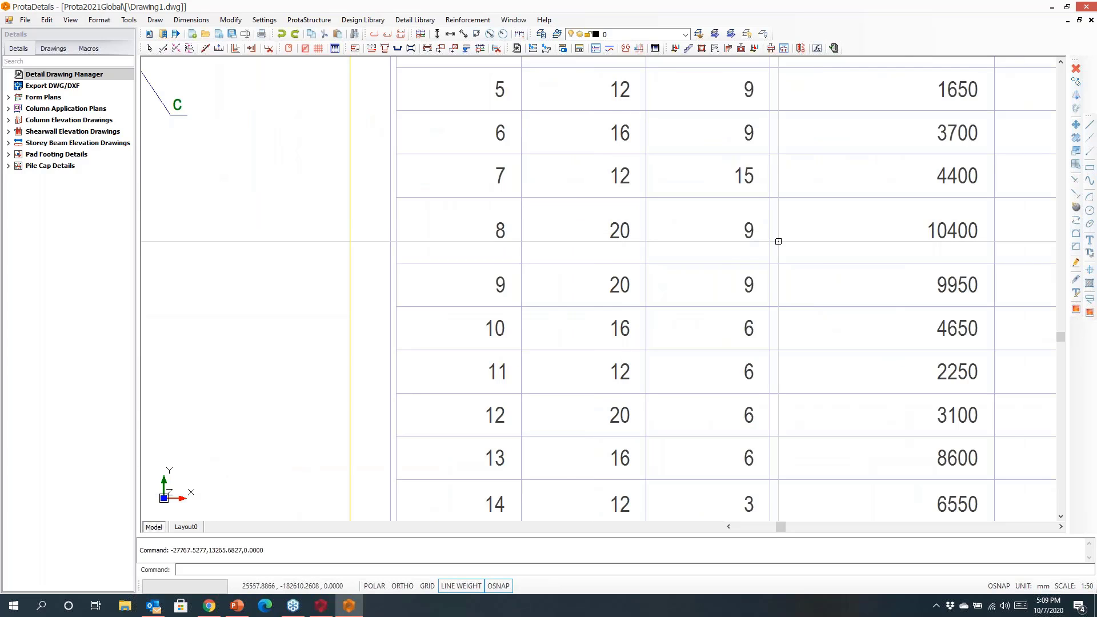
scroll(758, 237, up, 1)
mouse_move(997, 264)
middle_down()
mouse_move(685, 265)
mouse_move(659, 255)
middle_up()
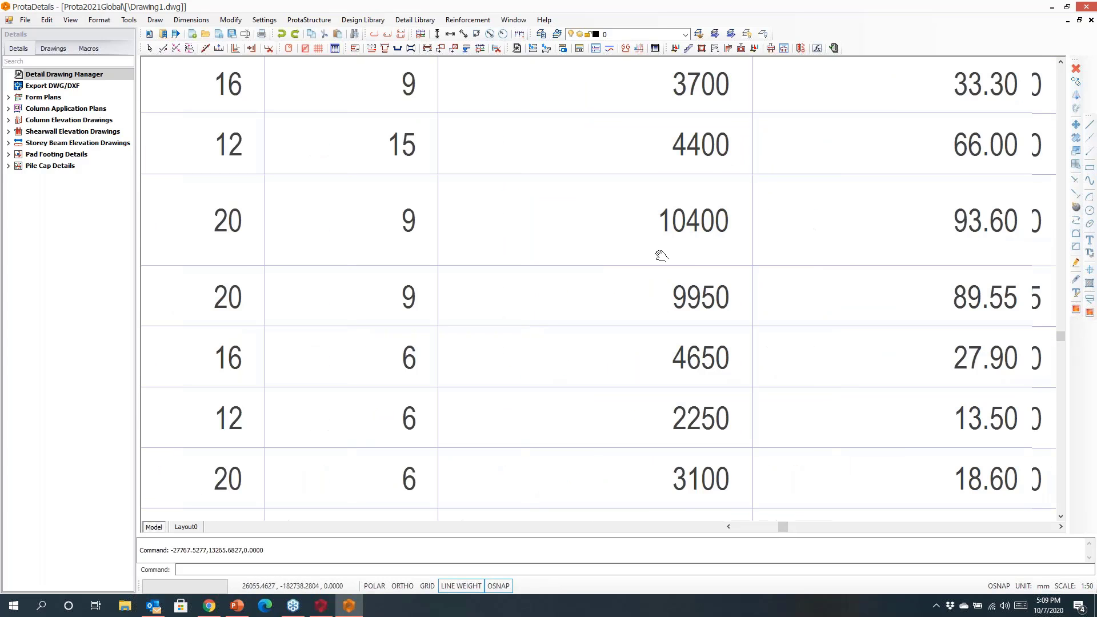
middle_drag(893, 262, 551, 238)
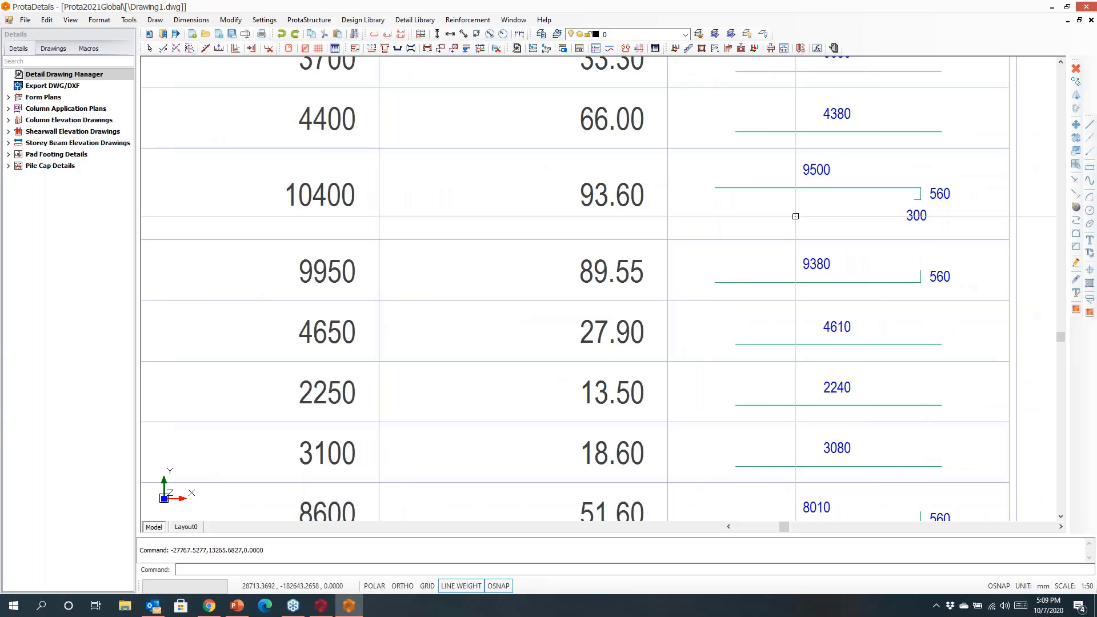
scroll(826, 290, down, 2)
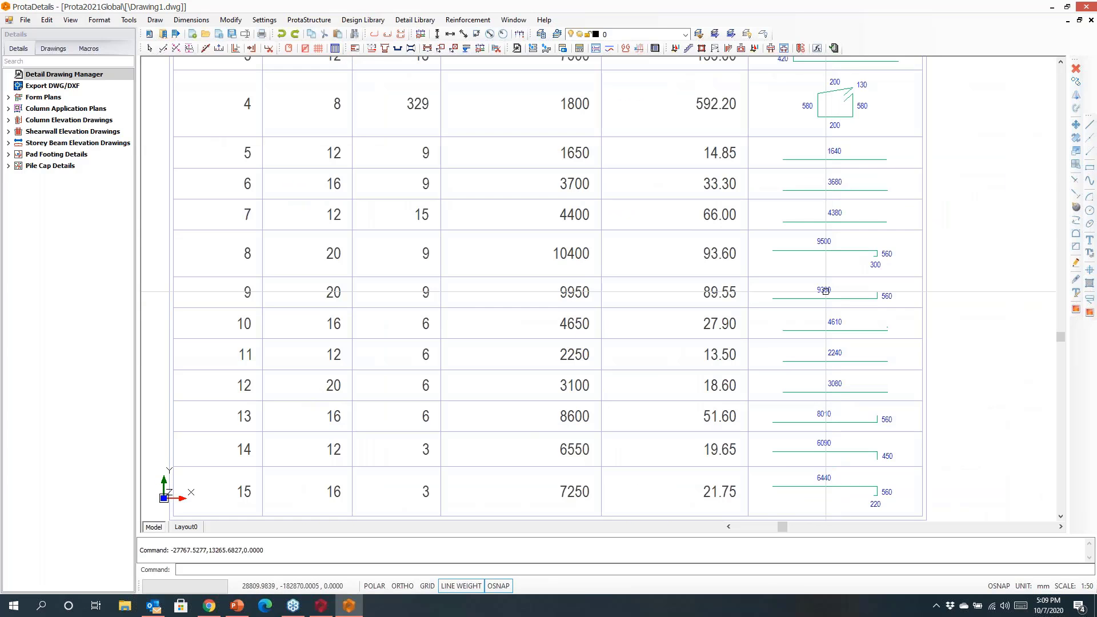
middle_drag(856, 257, 829, 370)
middle_drag(842, 147, 847, 182)
scroll(852, 159, up, 1)
scroll(851, 201, down, 3)
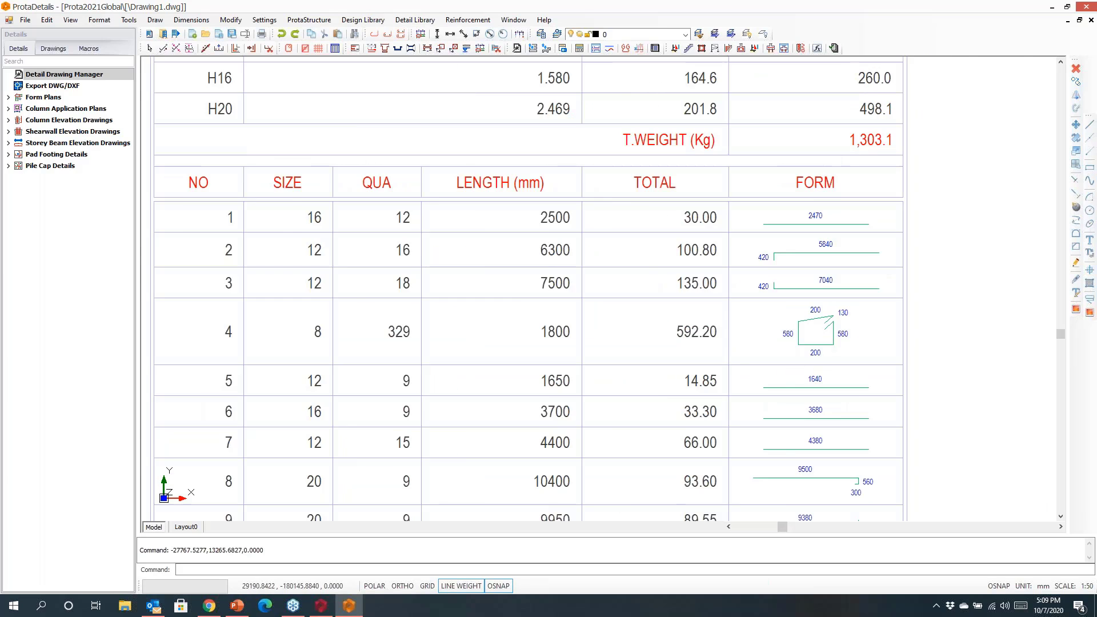
Step: Survey the remaining beam sheets and examine the pile cap plans and sections with their reinforcement
scroll(851, 202, down, 6)
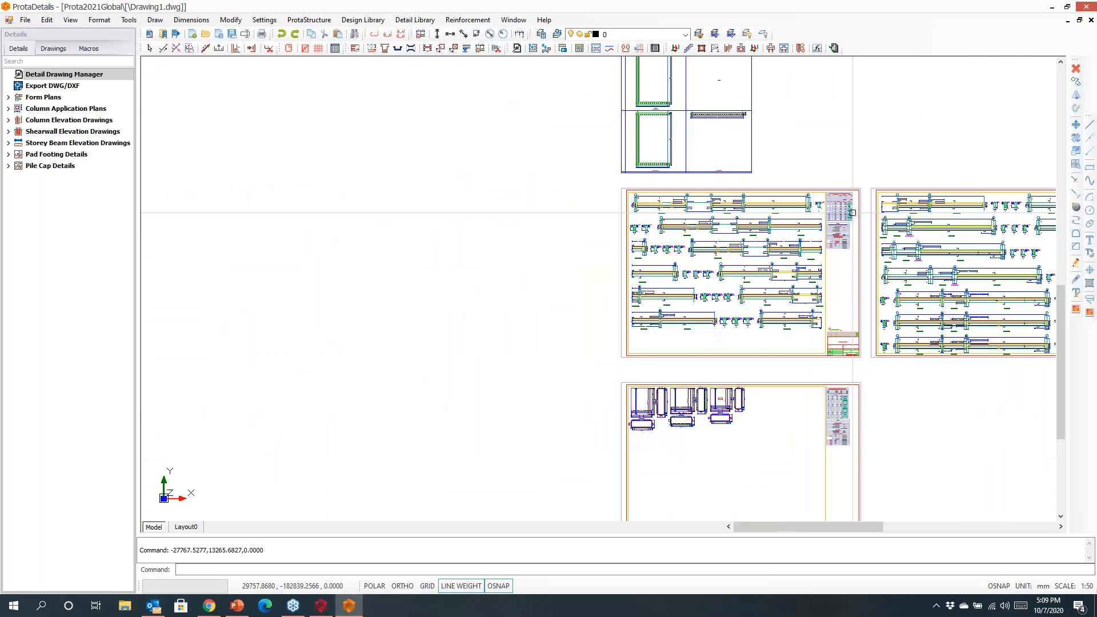
mouse_move(752, 211)
middle_down()
mouse_move(643, 245)
mouse_move(442, 222)
middle_up()
scroll(441, 219, down, 3)
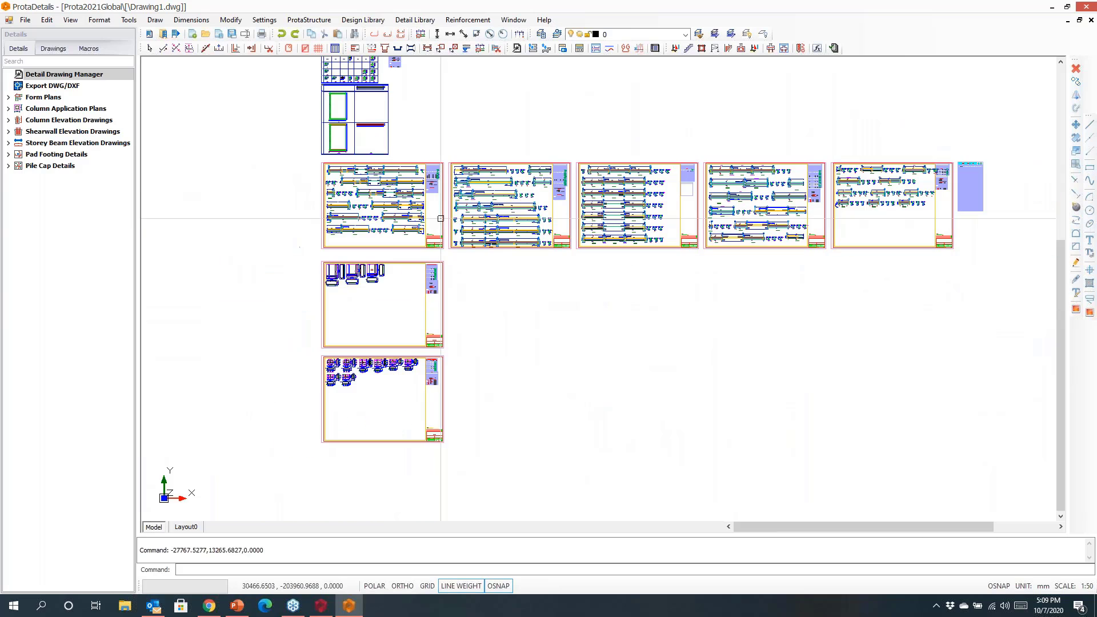
scroll(384, 366, up, 3)
scroll(382, 370, up, 6)
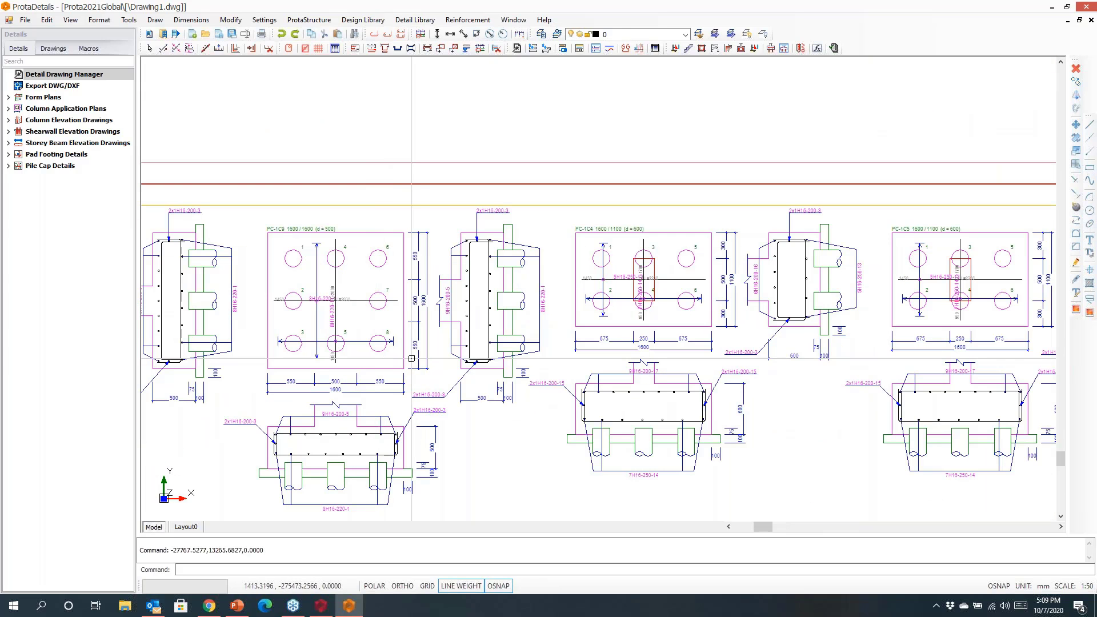
scroll(375, 357, down, 6)
scroll(715, 291, down, 5)
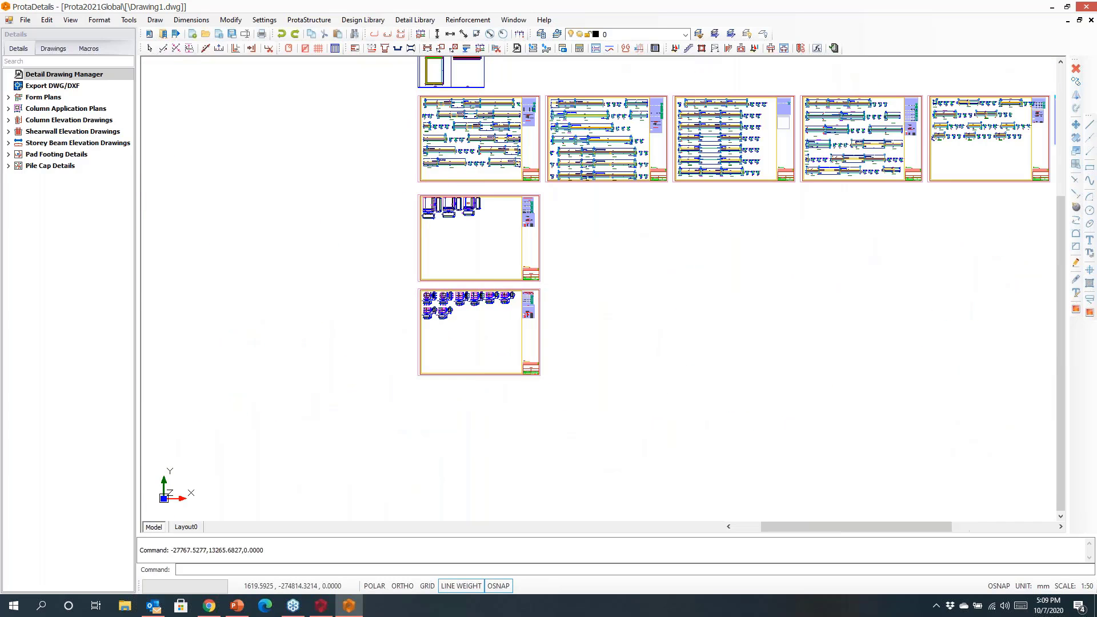
middle_drag(715, 292, 564, 422)
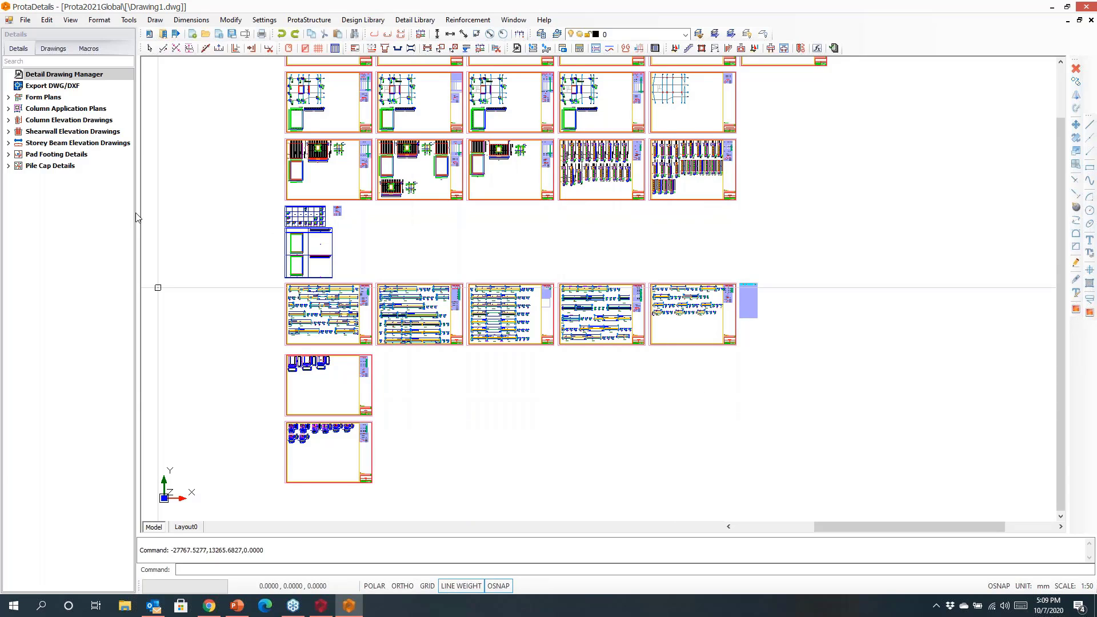
Step: Create a new drawing and design a double-armed stair supported by its outer edge with the default parameters
click(193, 33)
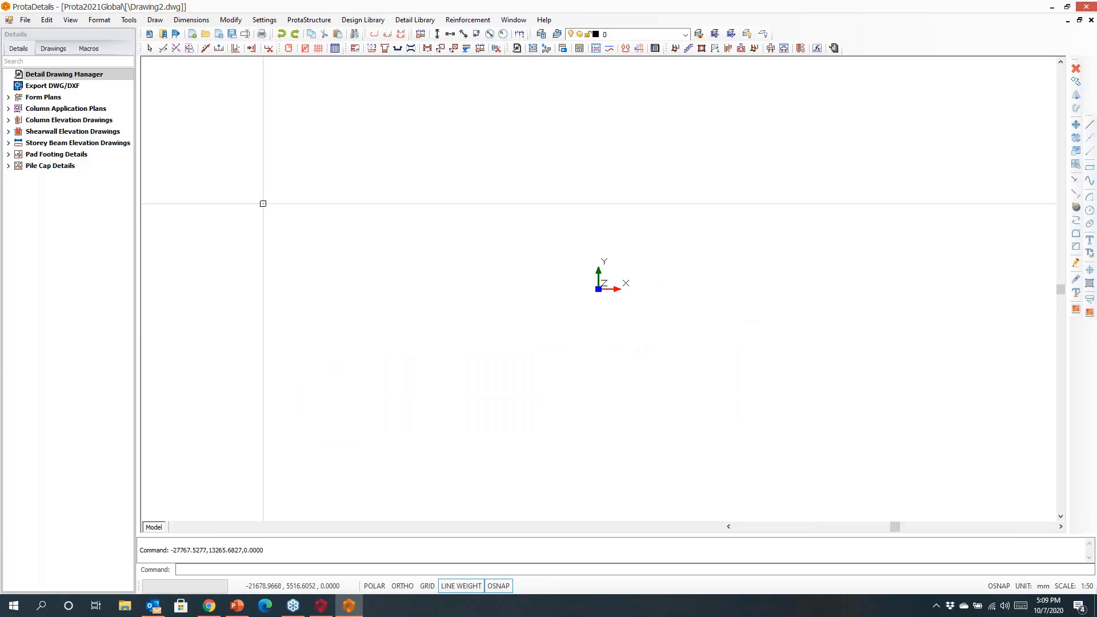
click(356, 23)
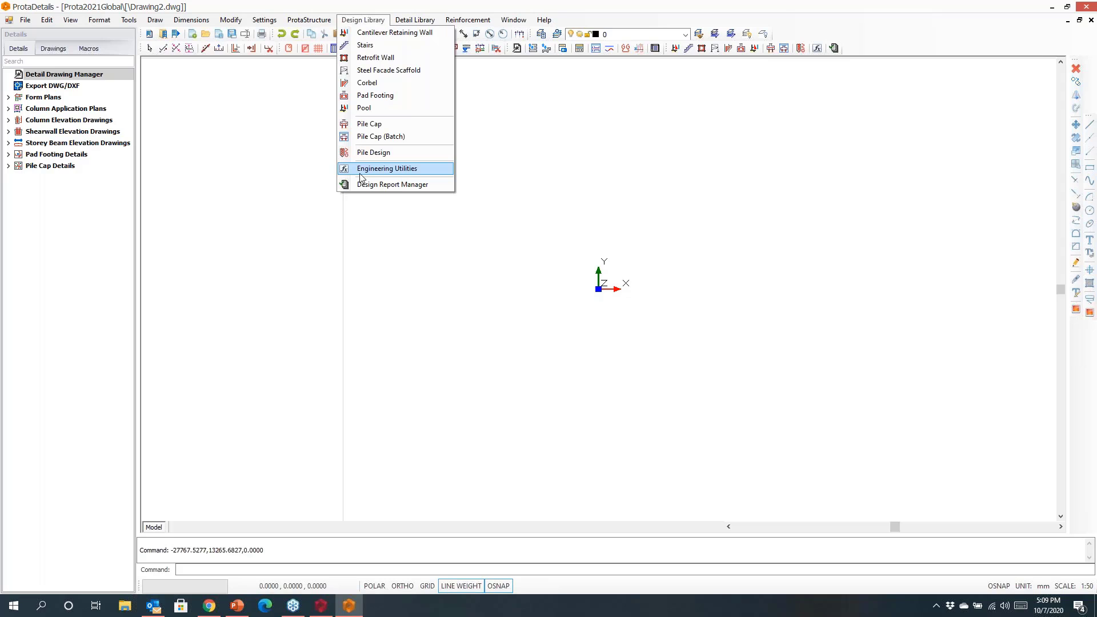
click(365, 45)
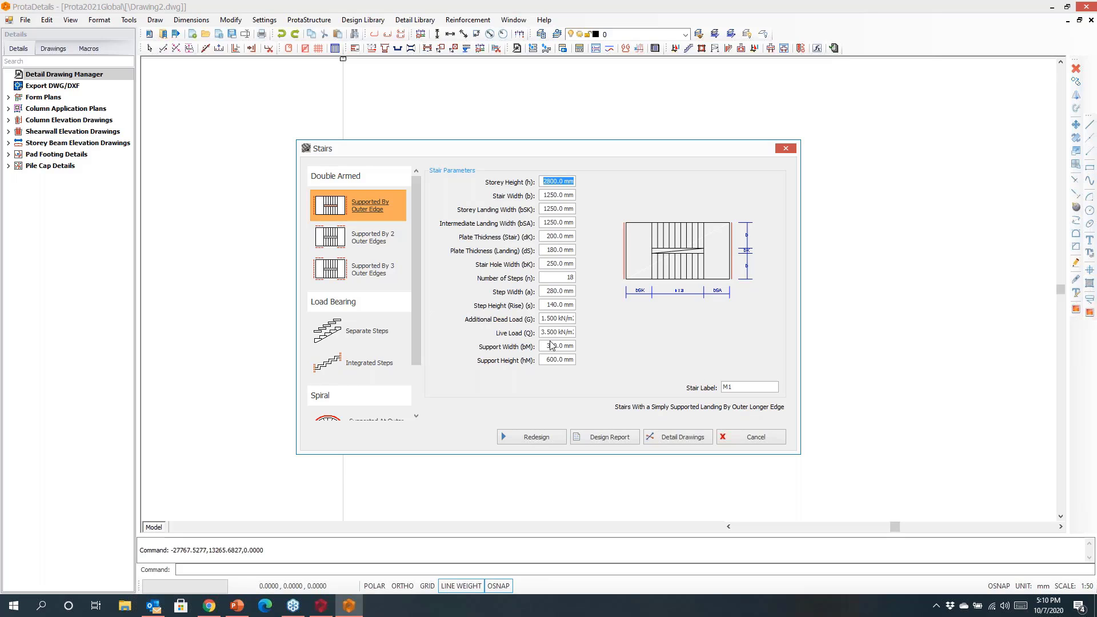
click(544, 440)
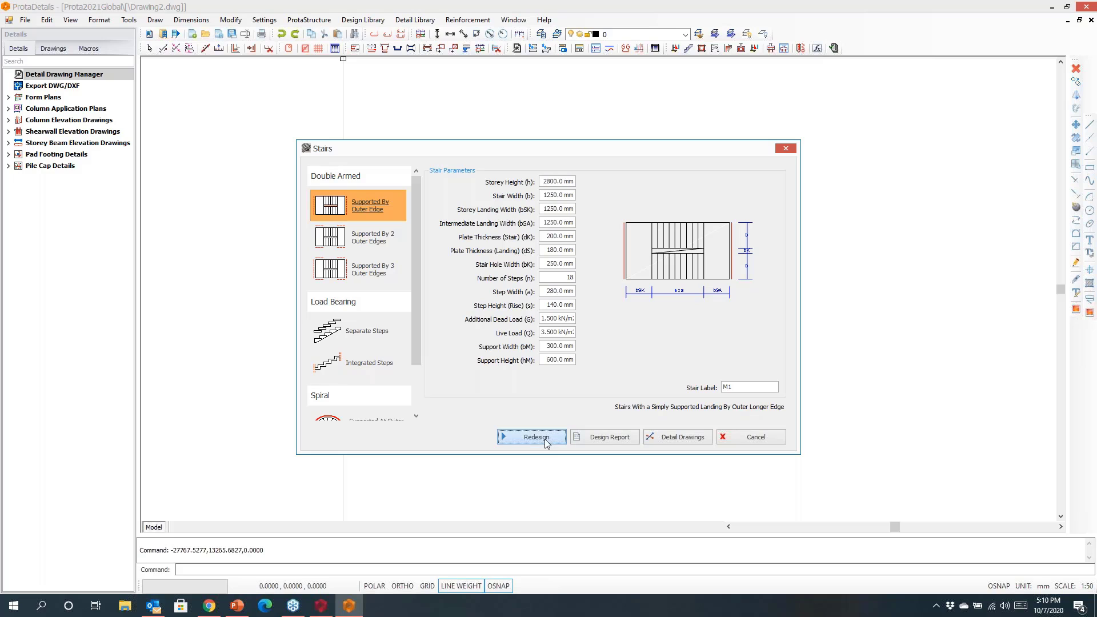
Step: Turn off drawing rebars underneath the section and on plan, and review the stair's design report
click(435, 342)
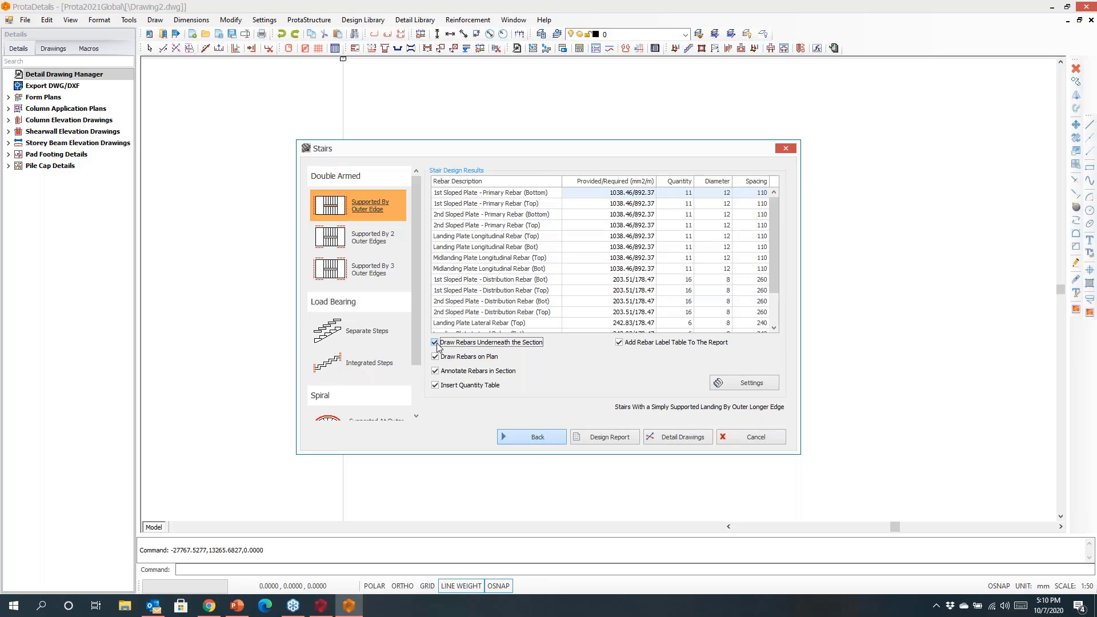
click(436, 358)
click(588, 439)
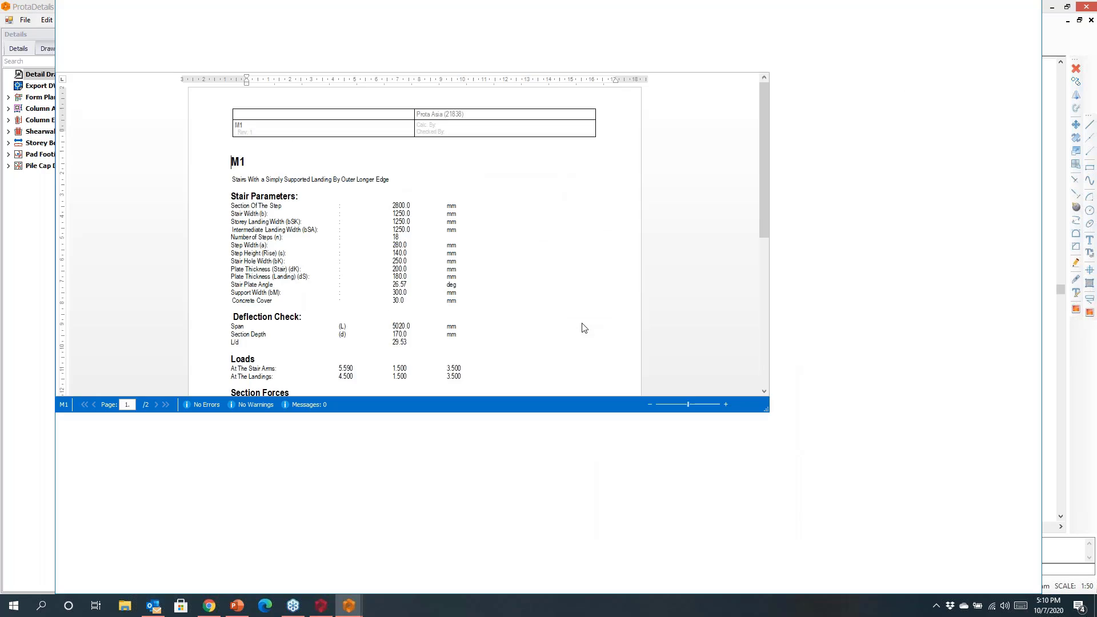
scroll(581, 326, down, 6)
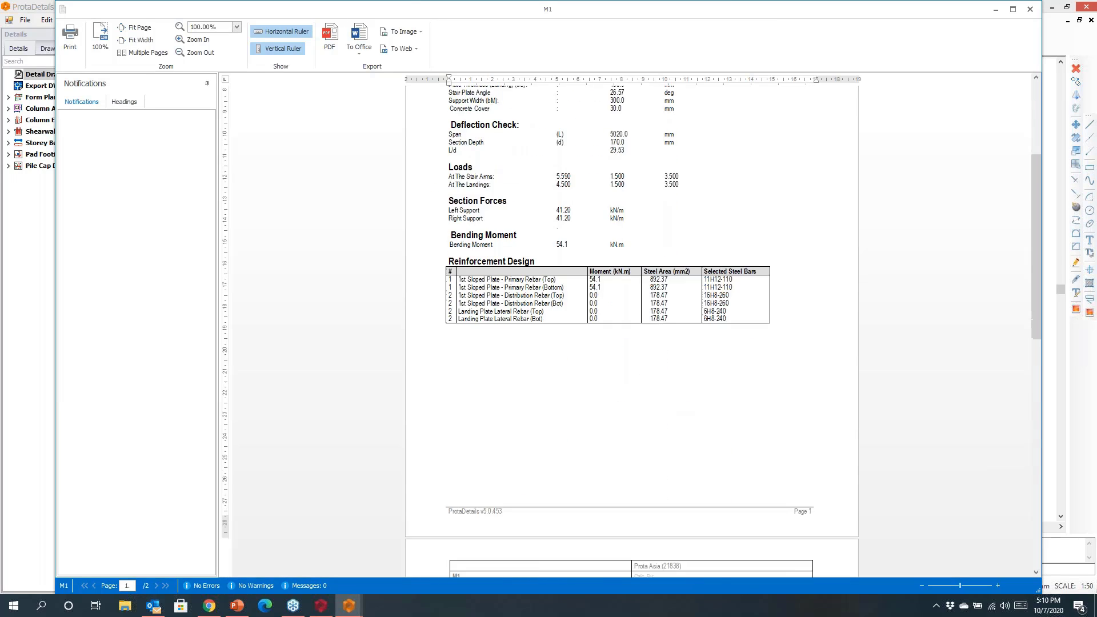
scroll(582, 327, down, 6)
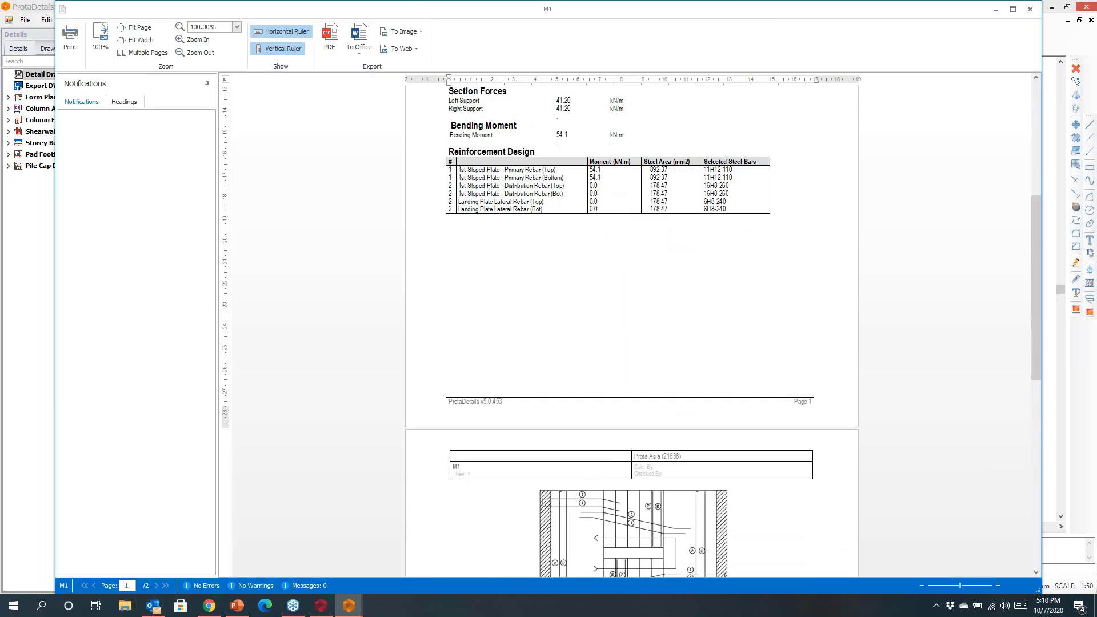
click(1030, 10)
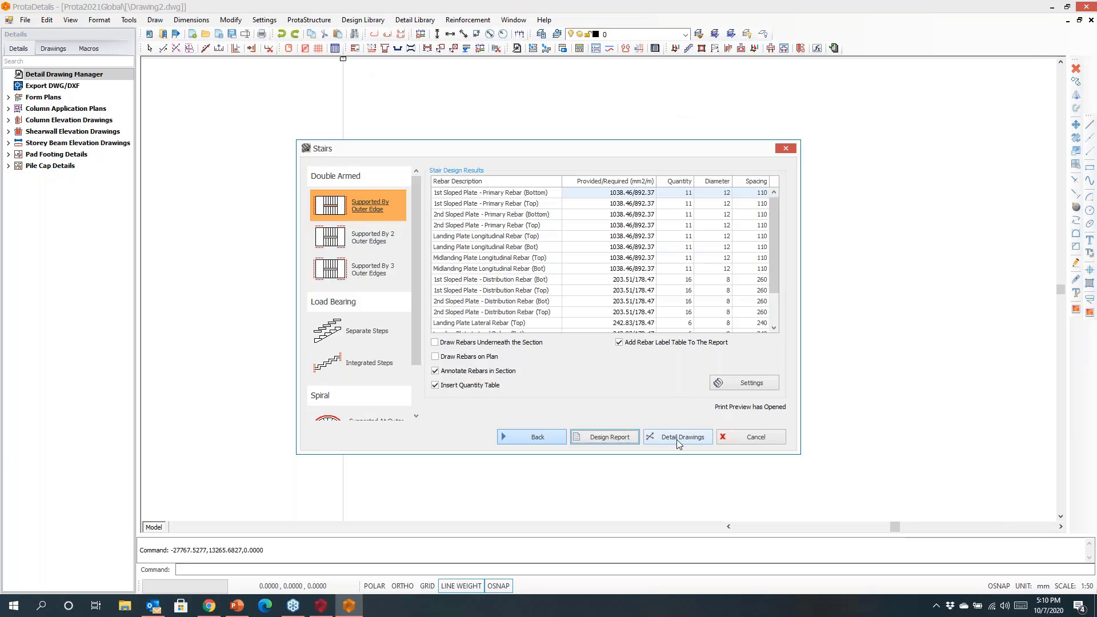
Step: Generate the stair's detail drawings and place the plan, sections and quantity table in the empty drawing
click(676, 438)
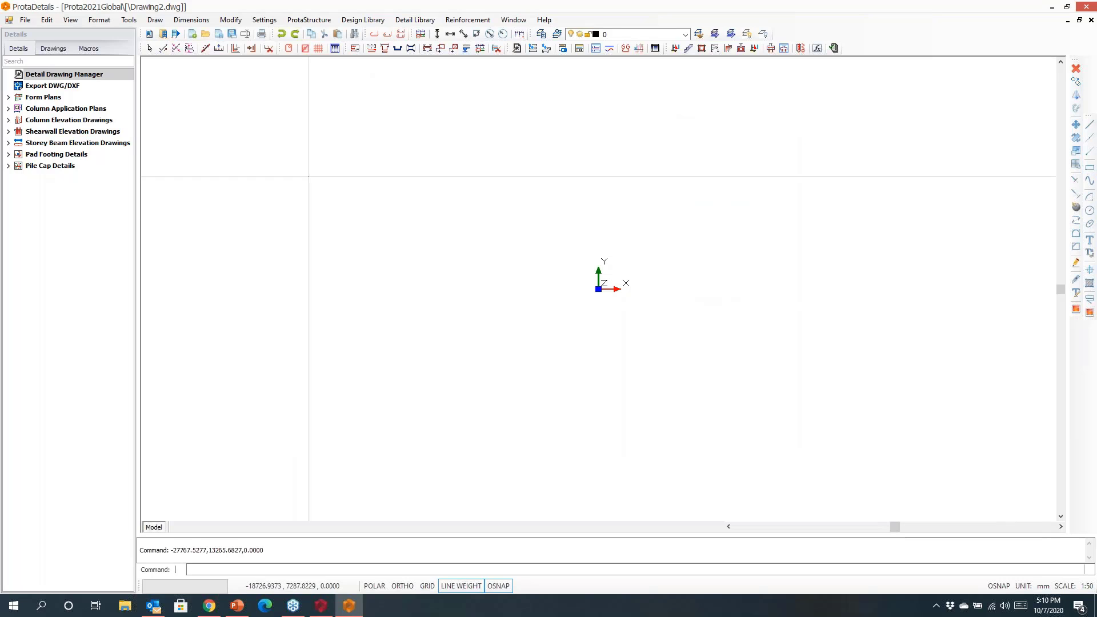
scroll(356, 242, down, 3)
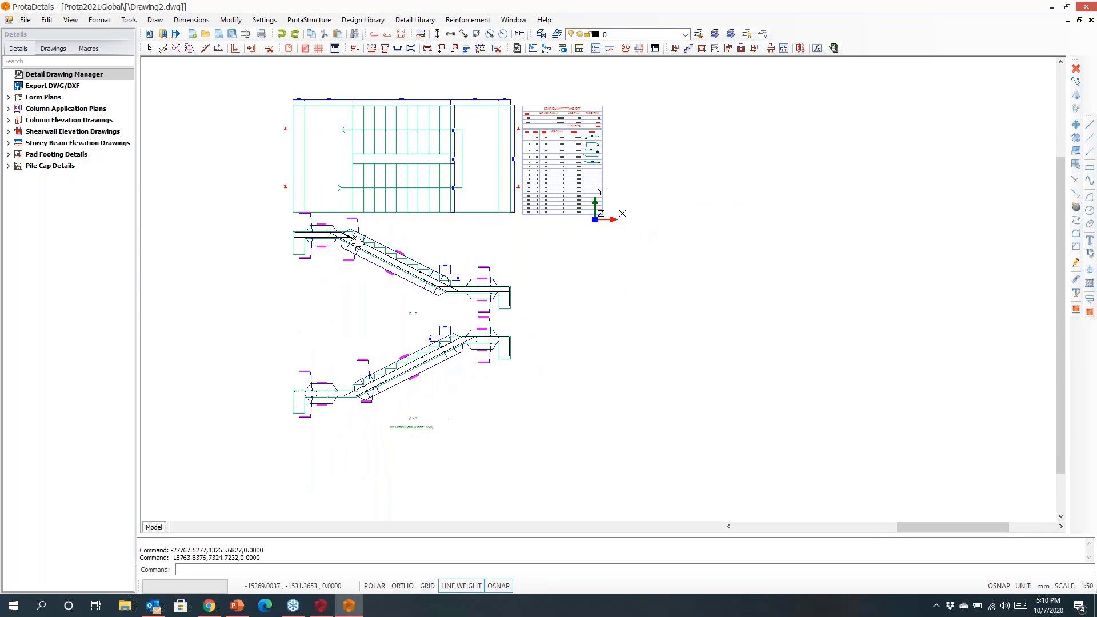
middle_drag(464, 256, 336, 231)
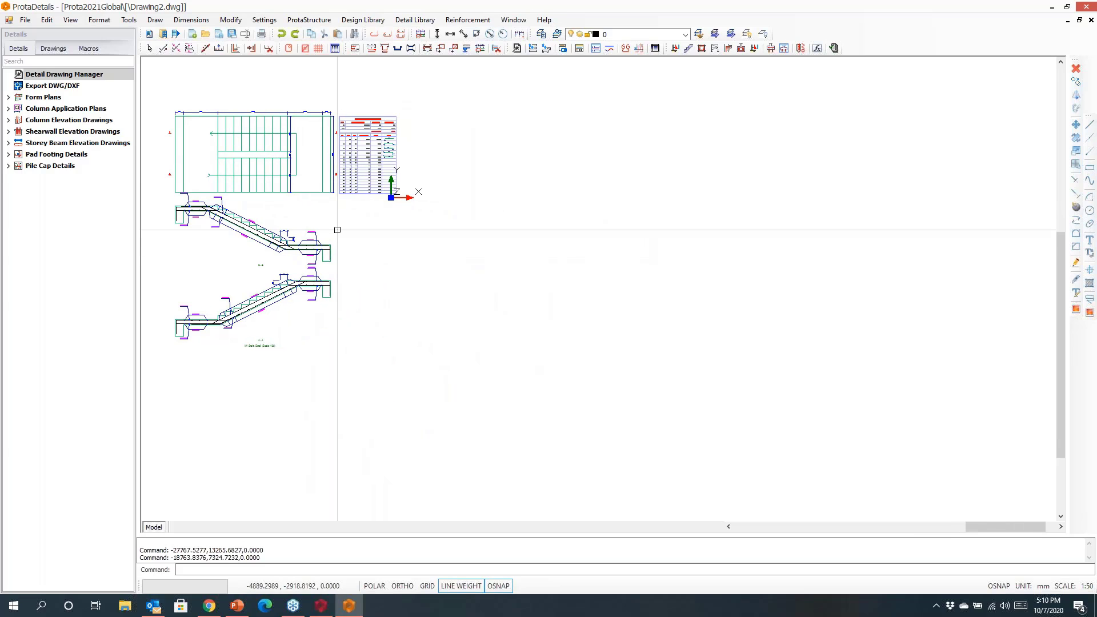
Step: Start a pool design and replace the default rectangular pool with the gallery type whose floor slopes between shallow and deep ends
click(380, 22)
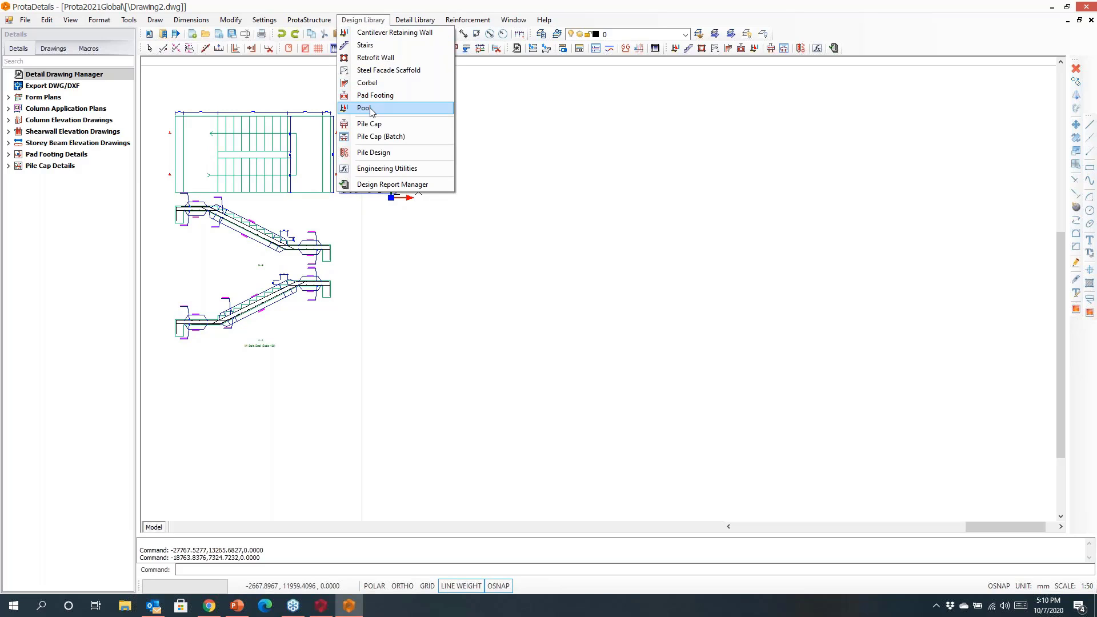
click(371, 108)
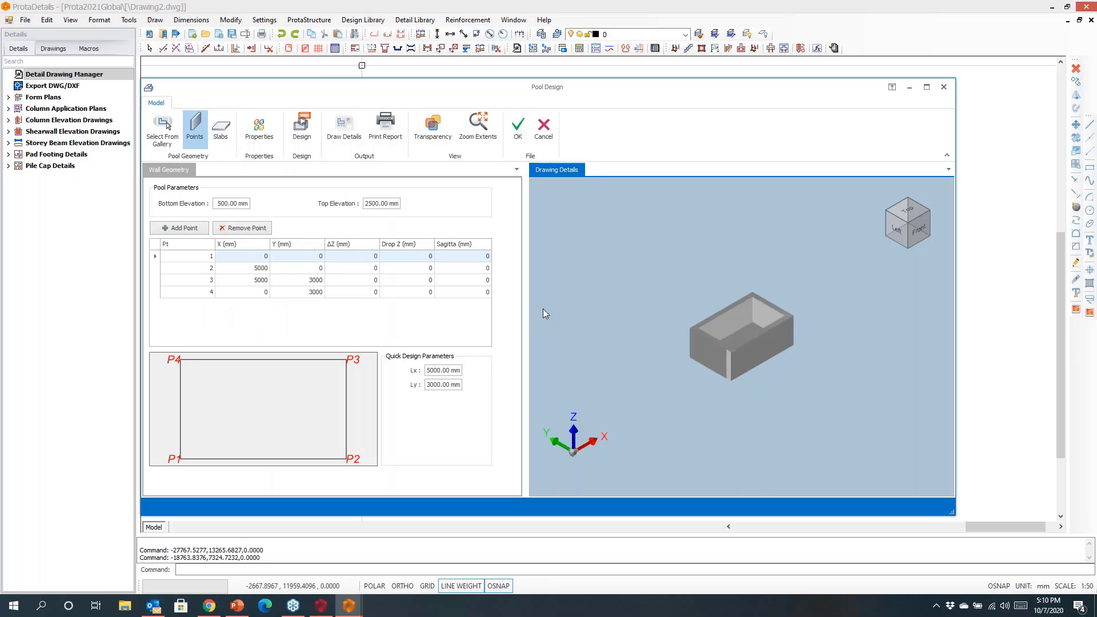
drag(703, 360, 688, 343)
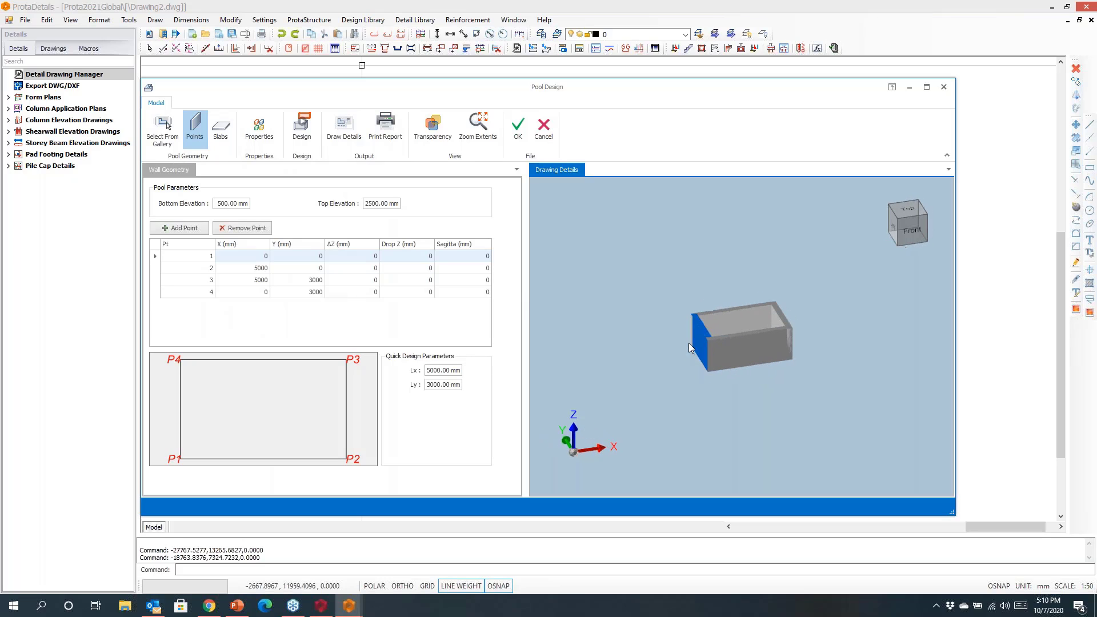
click(164, 132)
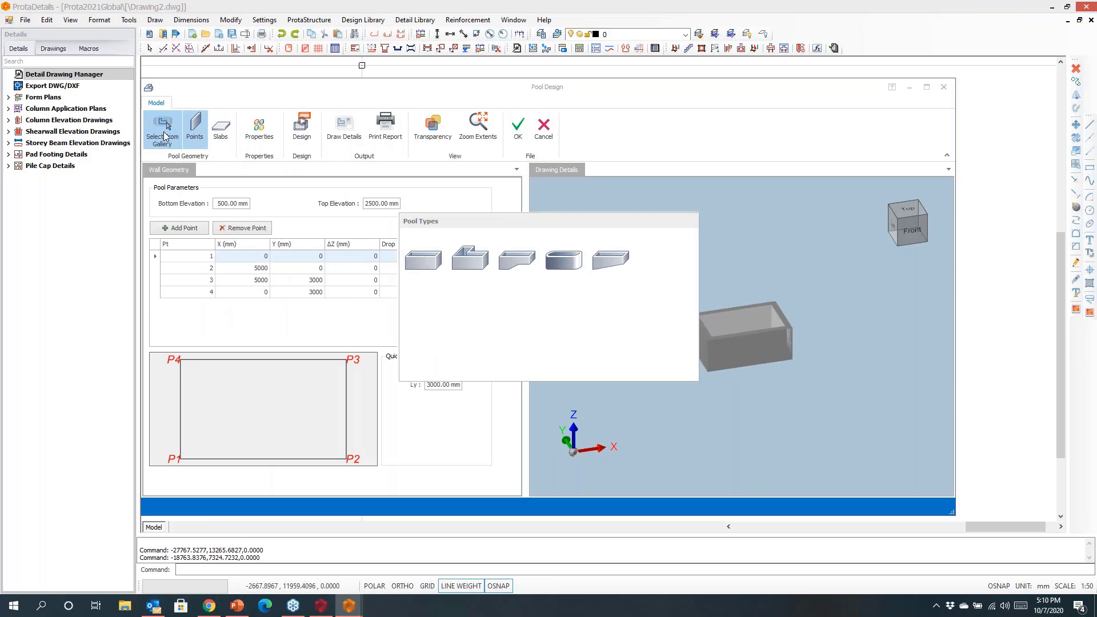
click(515, 261)
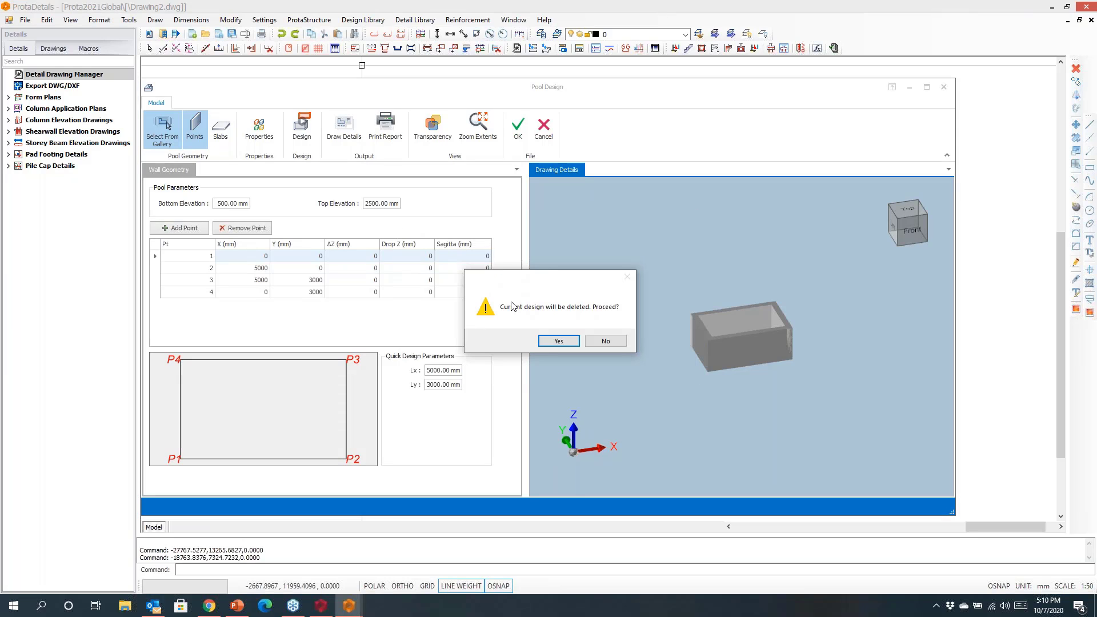
click(557, 341)
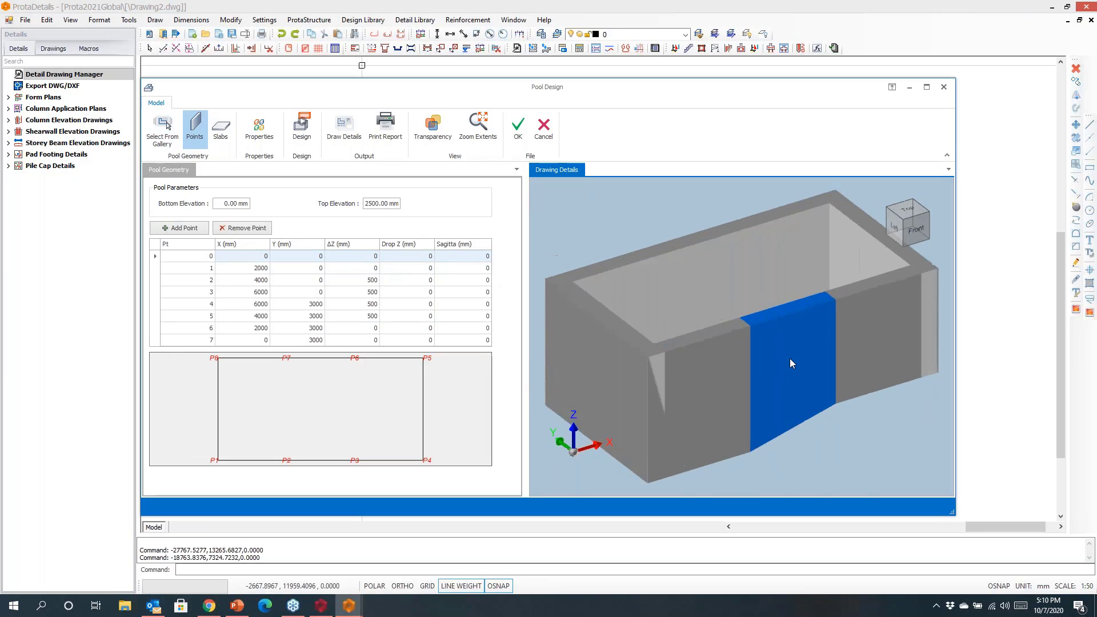
middle_drag(742, 355, 769, 365)
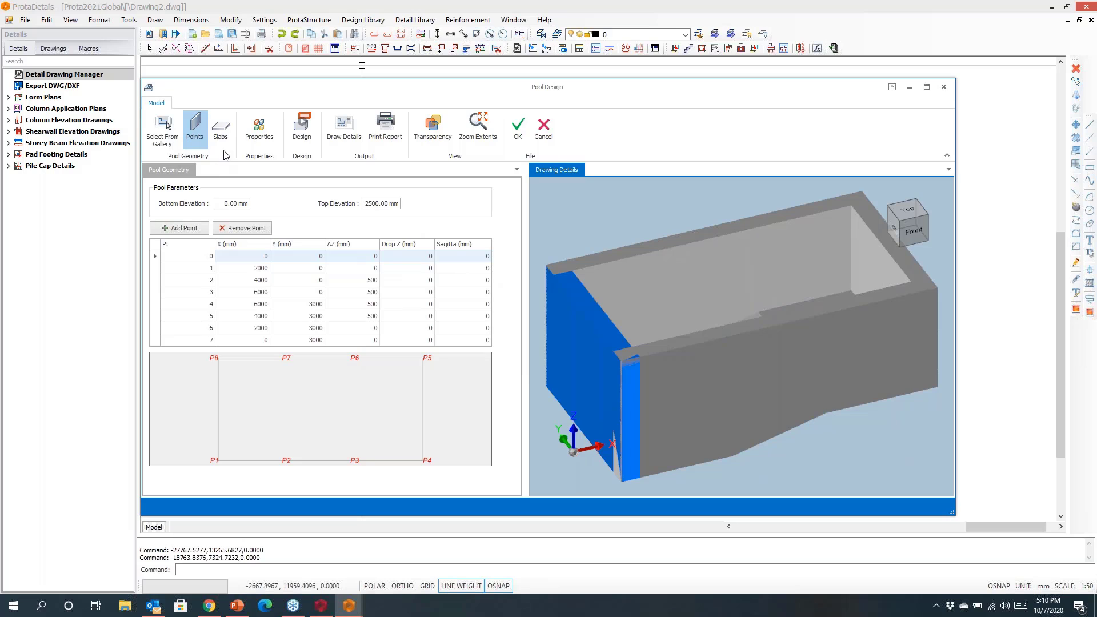
Step: Add a soil model to wall W1 with a 10 kN/m2 surface load surcharge, and apply it to all pool walls
click(256, 137)
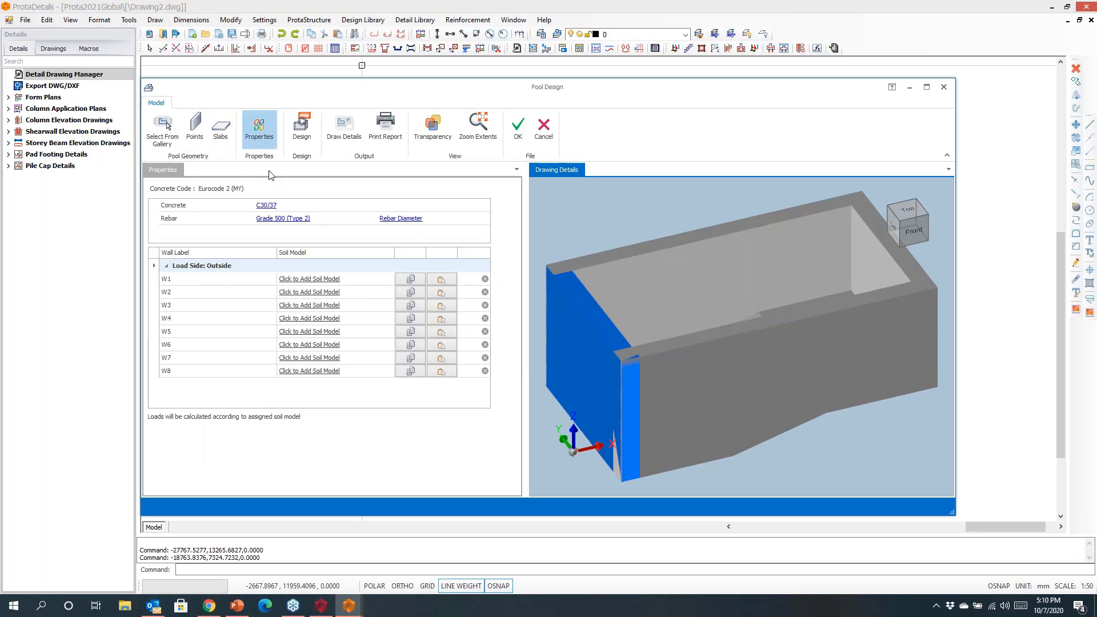
click(290, 280)
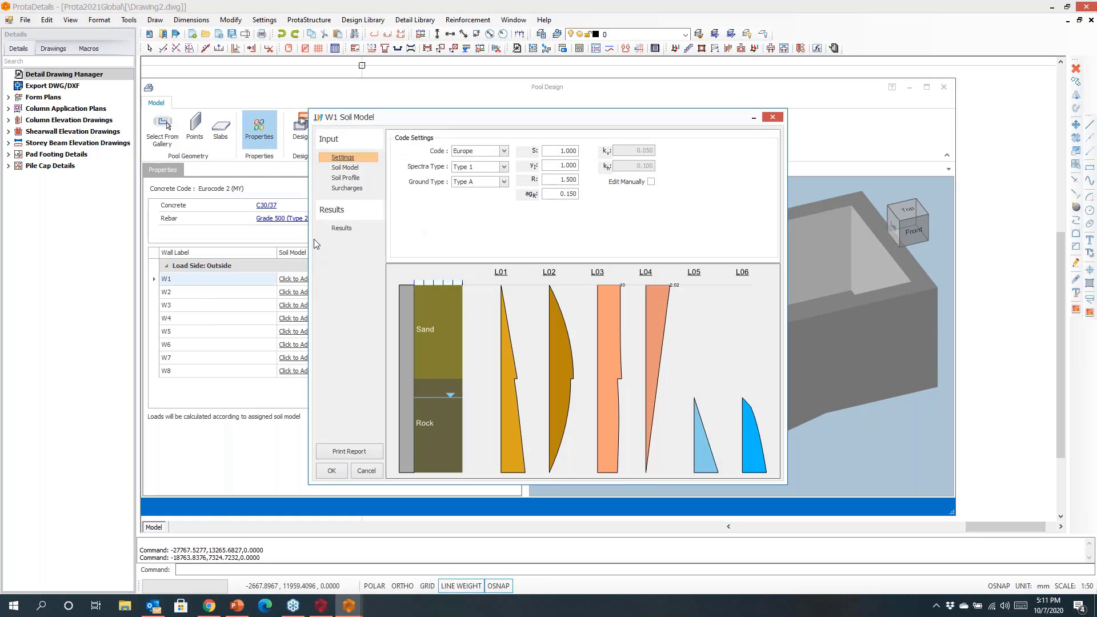
click(344, 178)
click(346, 188)
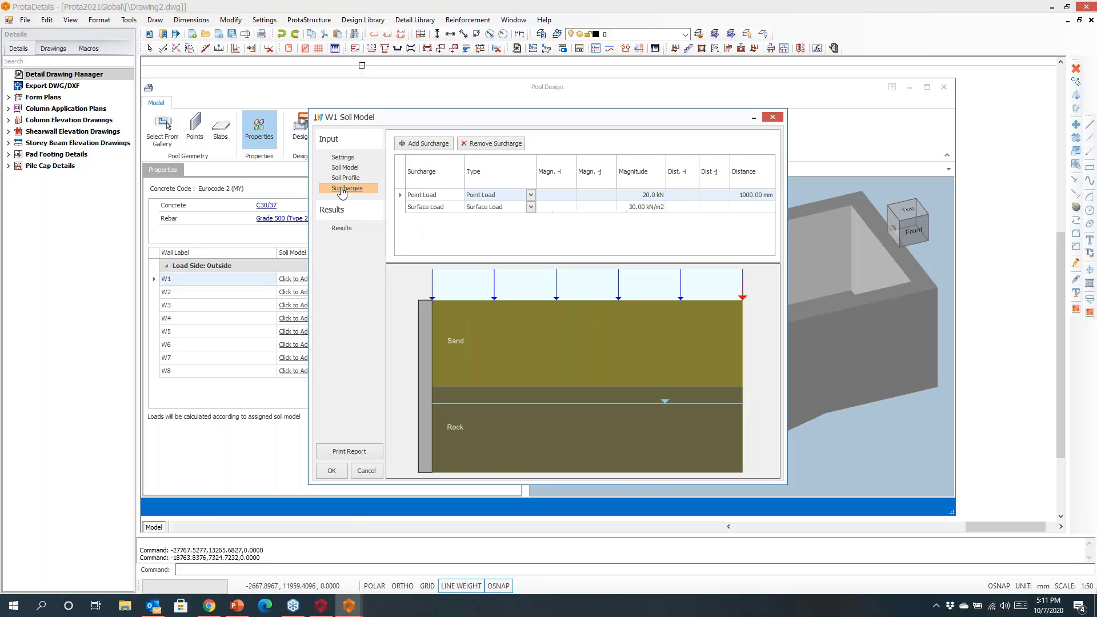
drag(632, 207, 663, 208)
click(629, 209)
text(1)
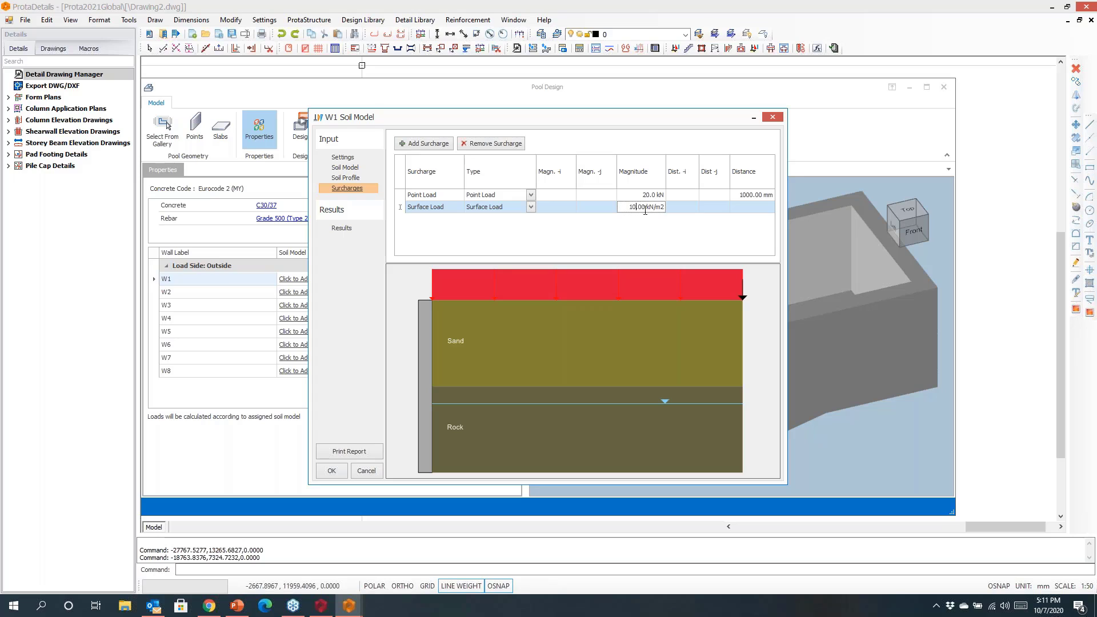
text(0)
click(627, 224)
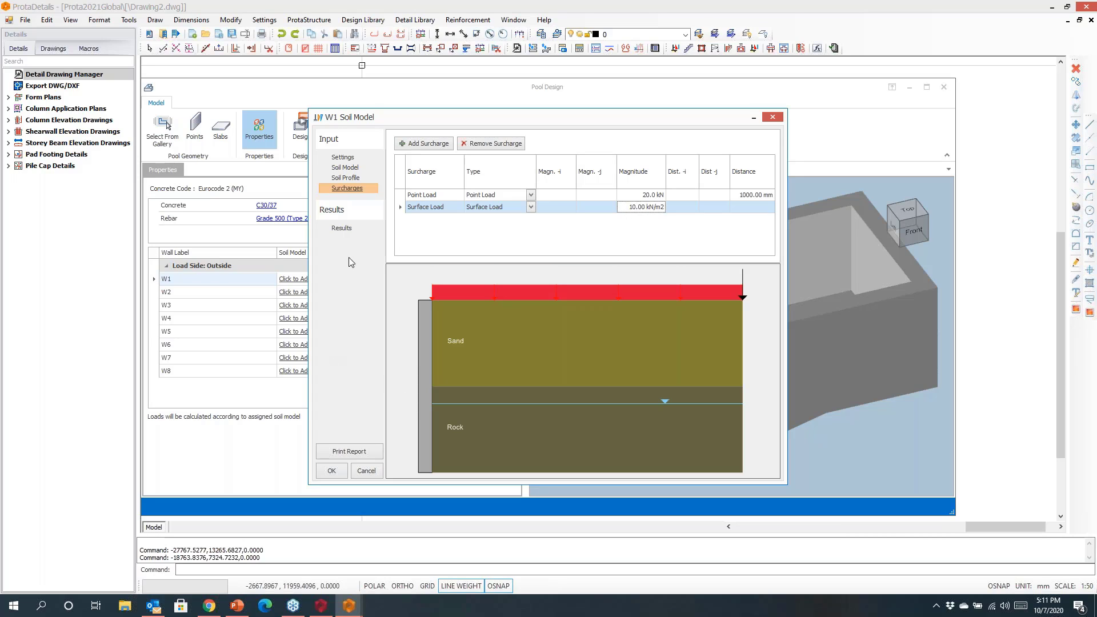
click(328, 472)
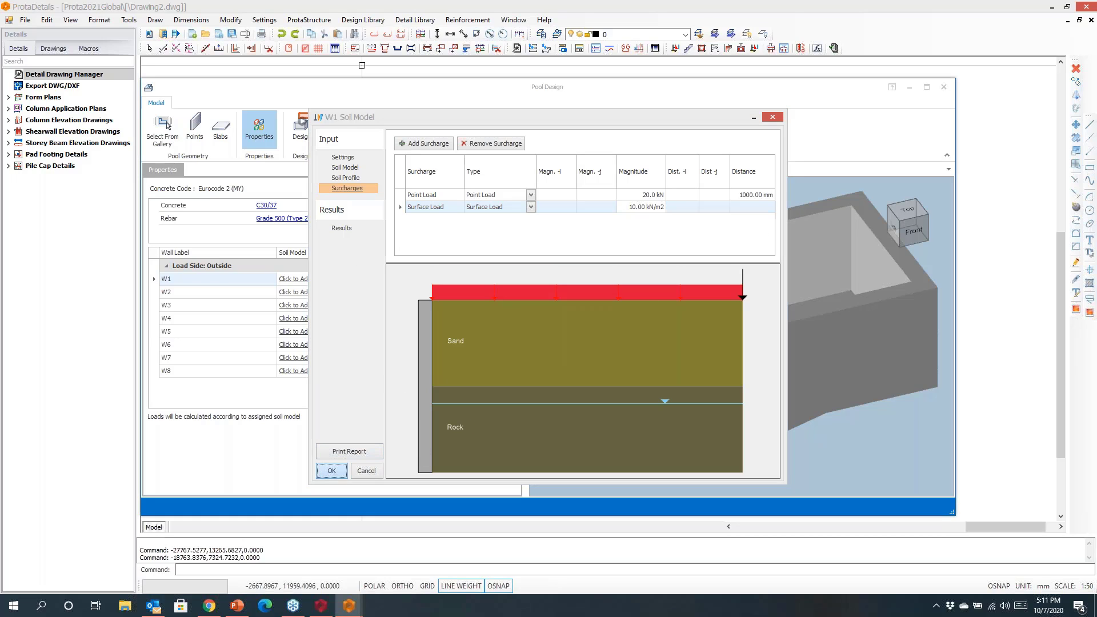
click(573, 342)
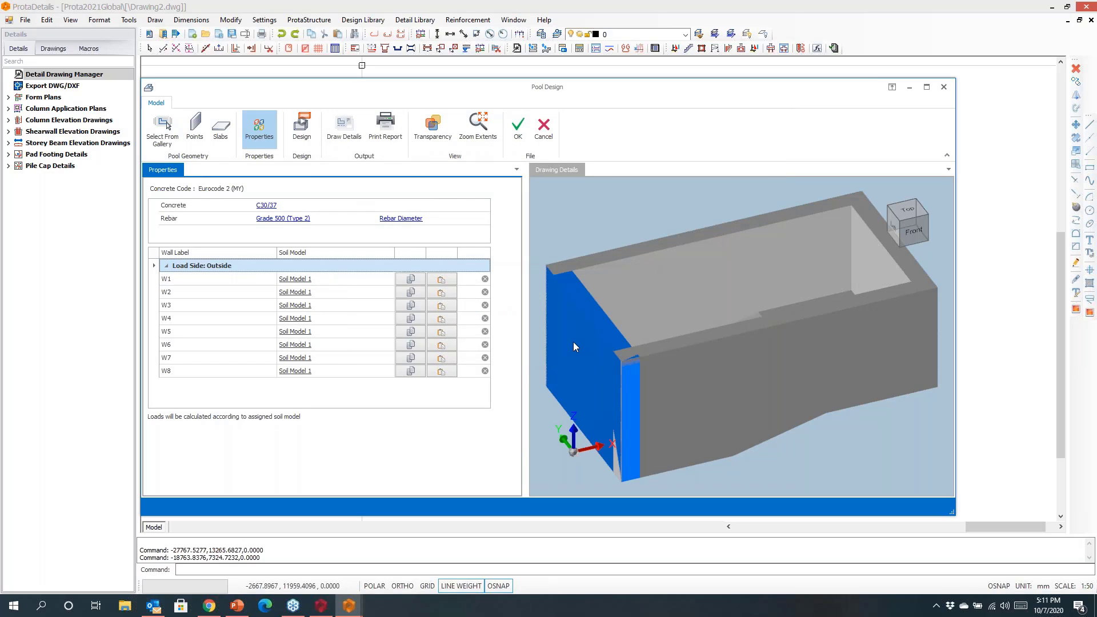
Step: Run the pool design, inspect the model with transparency on, and place the pool's detail drawings beside the stair details
click(302, 139)
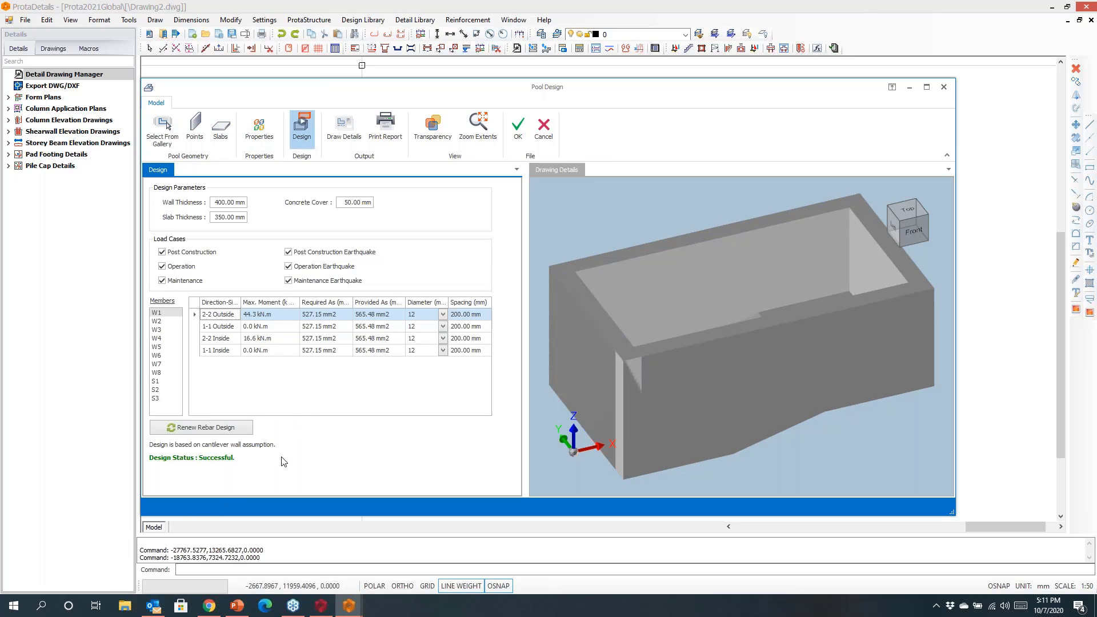
drag(744, 342, 742, 344)
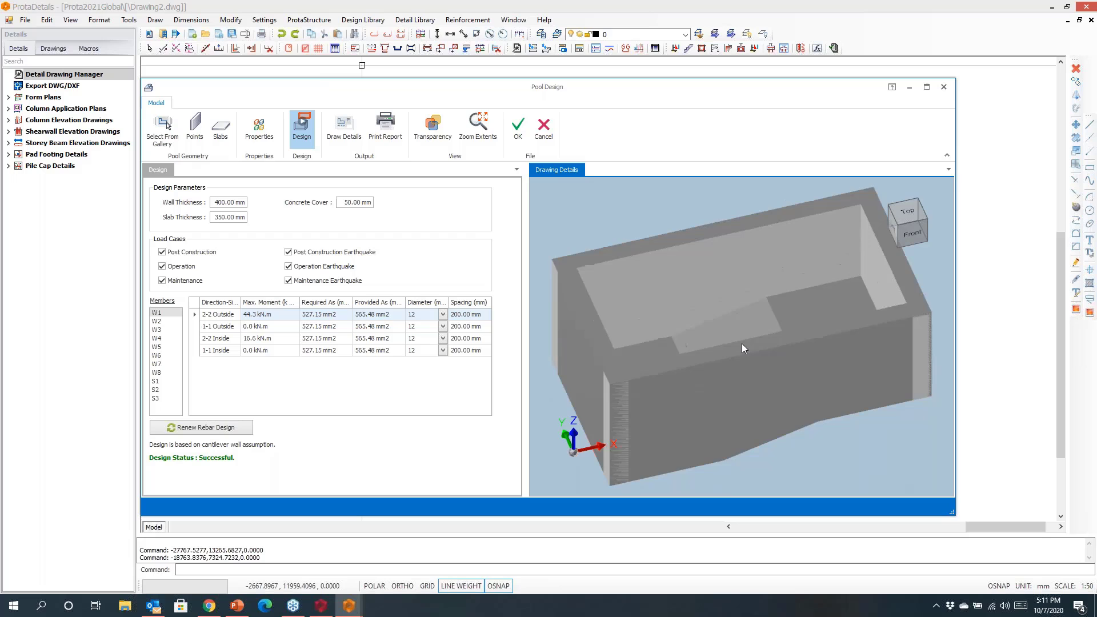
click(433, 127)
drag(712, 357, 615, 300)
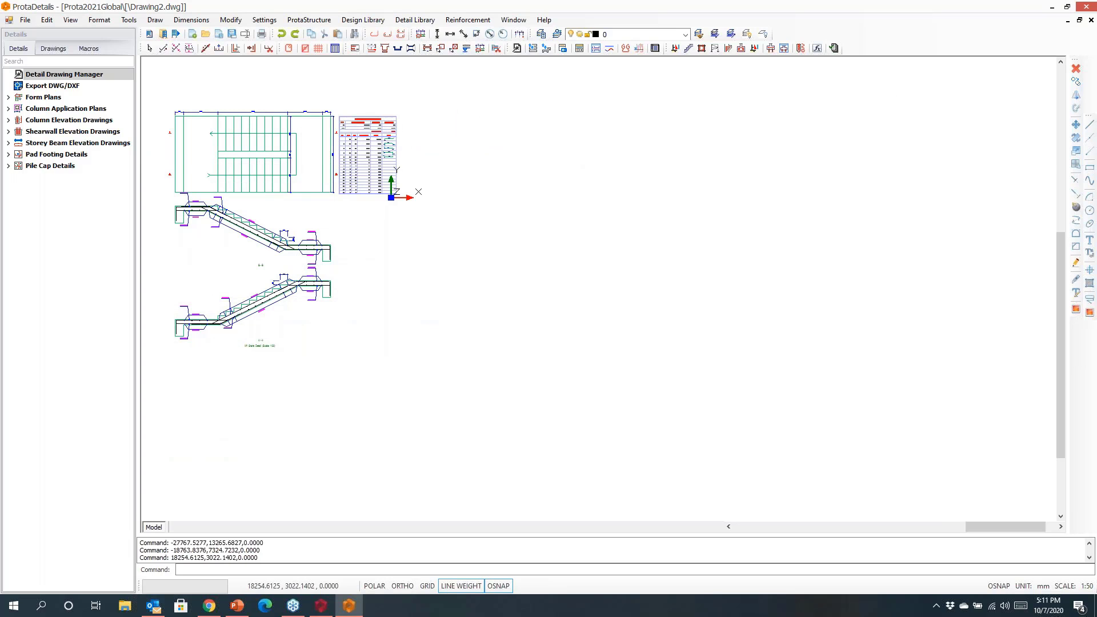
Step: Examine the pool's reinforcement plan, bar details and quantity table alongside the stair drawings
middle_drag(686, 252, 632, 381)
scroll(636, 264, up, 4)
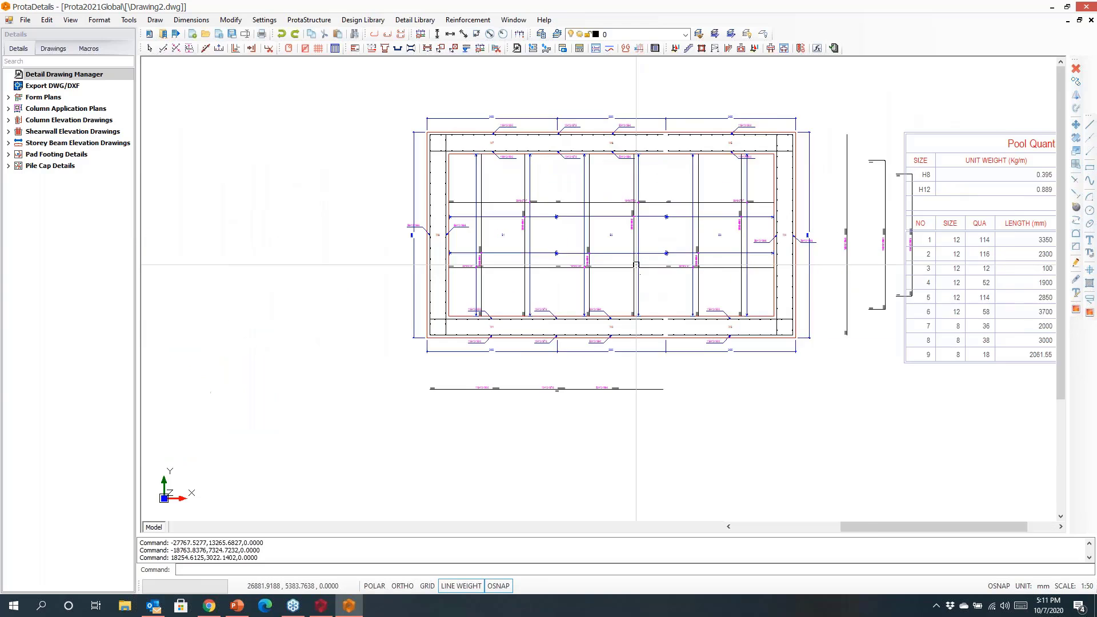
scroll(636, 264, down, 3)
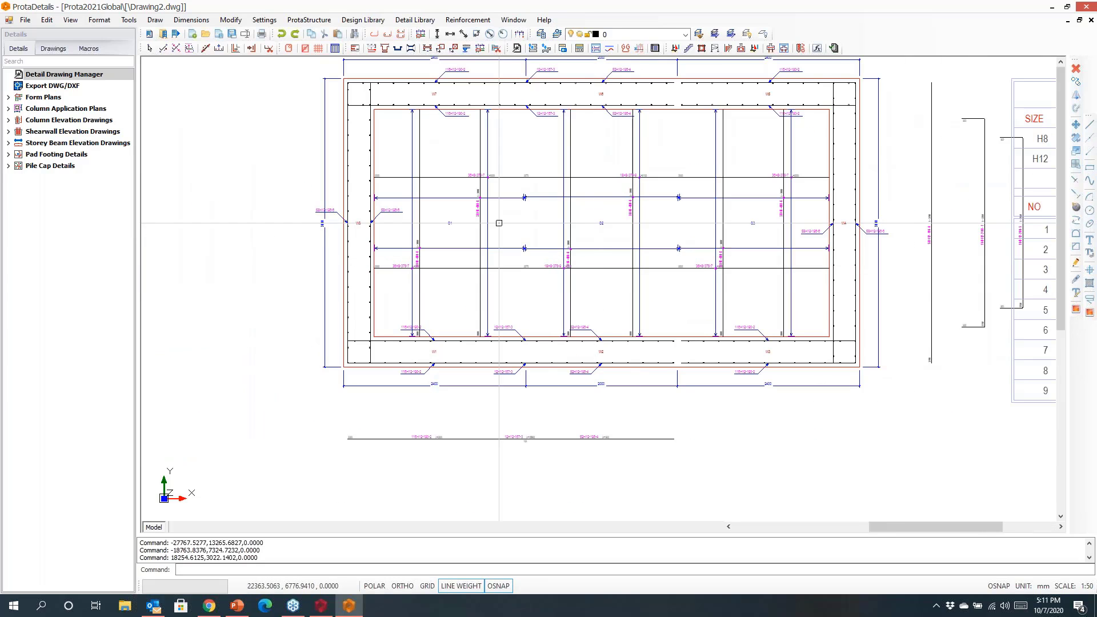
scroll(558, 287, up, 1)
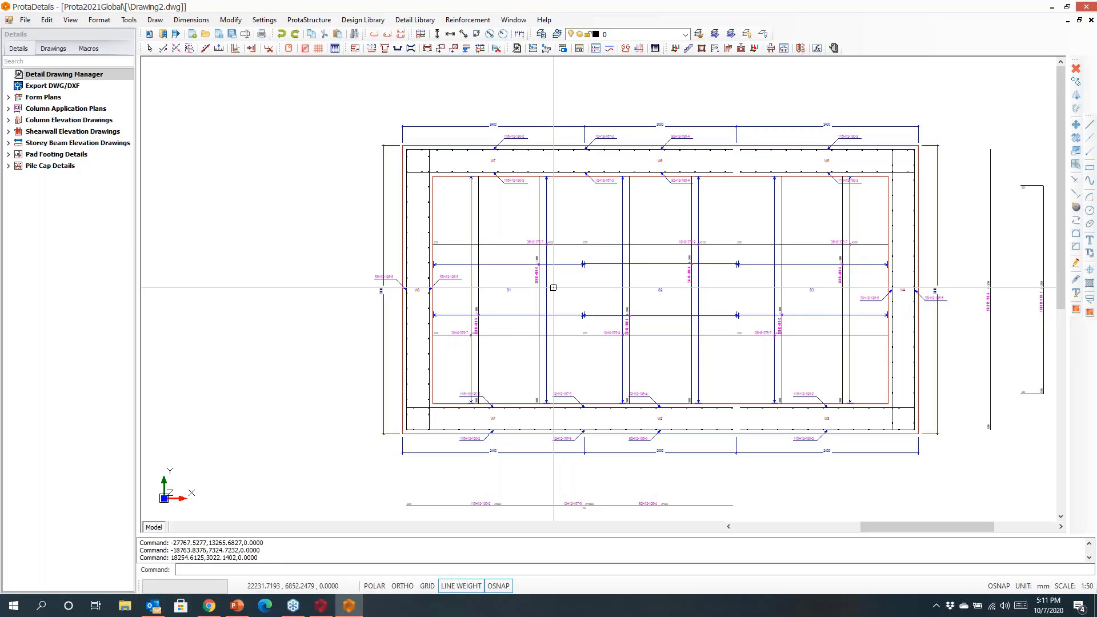
scroll(554, 288, down, 6)
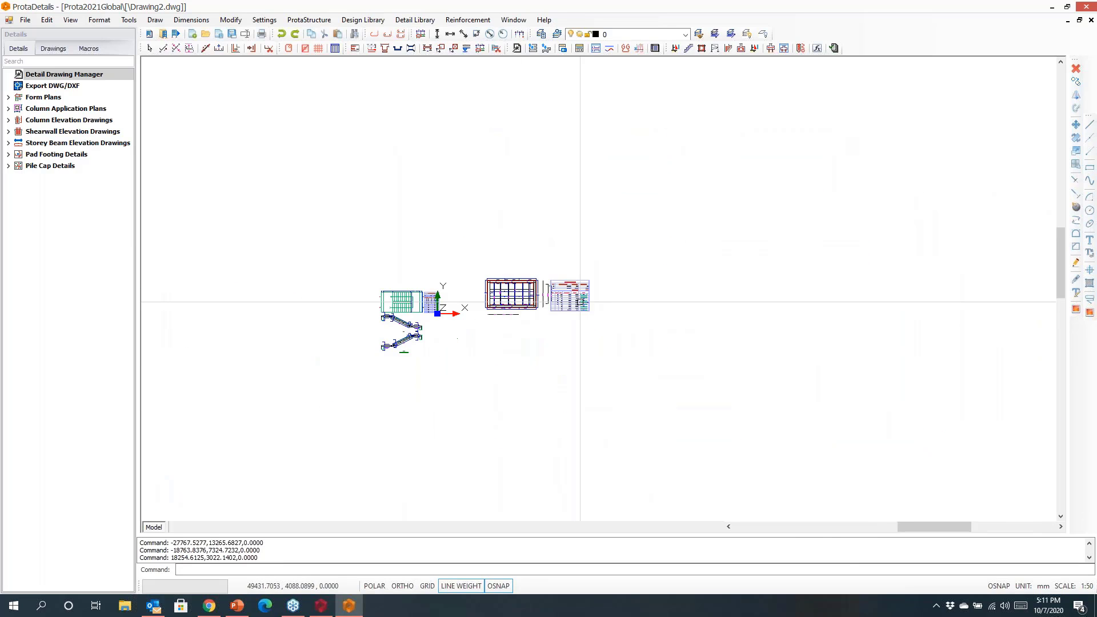
scroll(548, 301, up, 2)
middle_drag(484, 318, 556, 263)
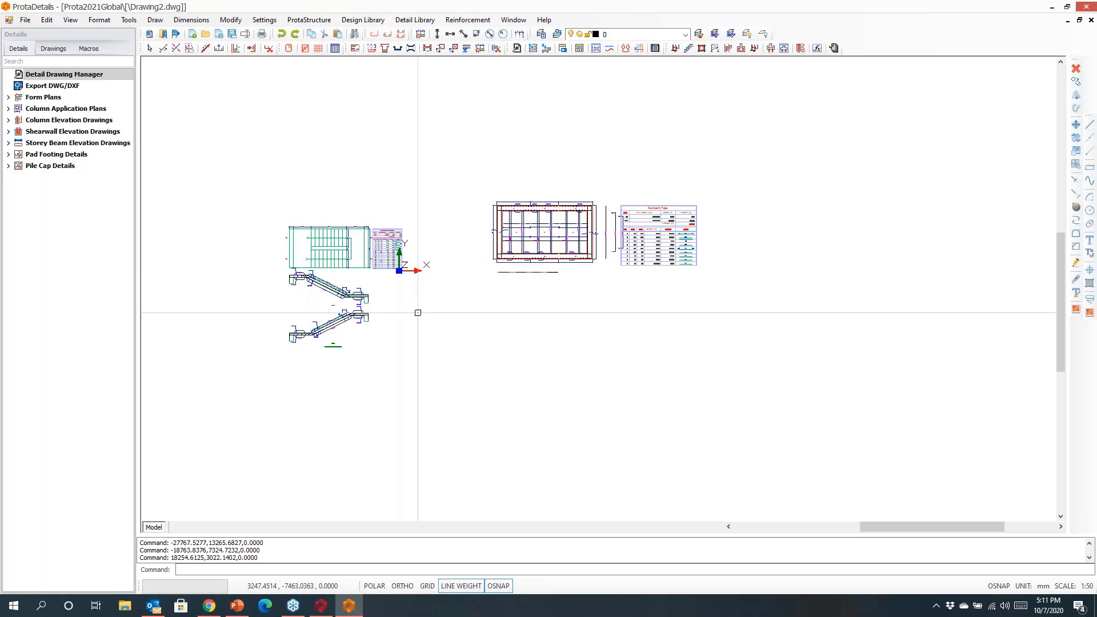
Step: Switch to ProtaStructure, transfer the building model to ProtaSteel and close the import log
click(318, 610)
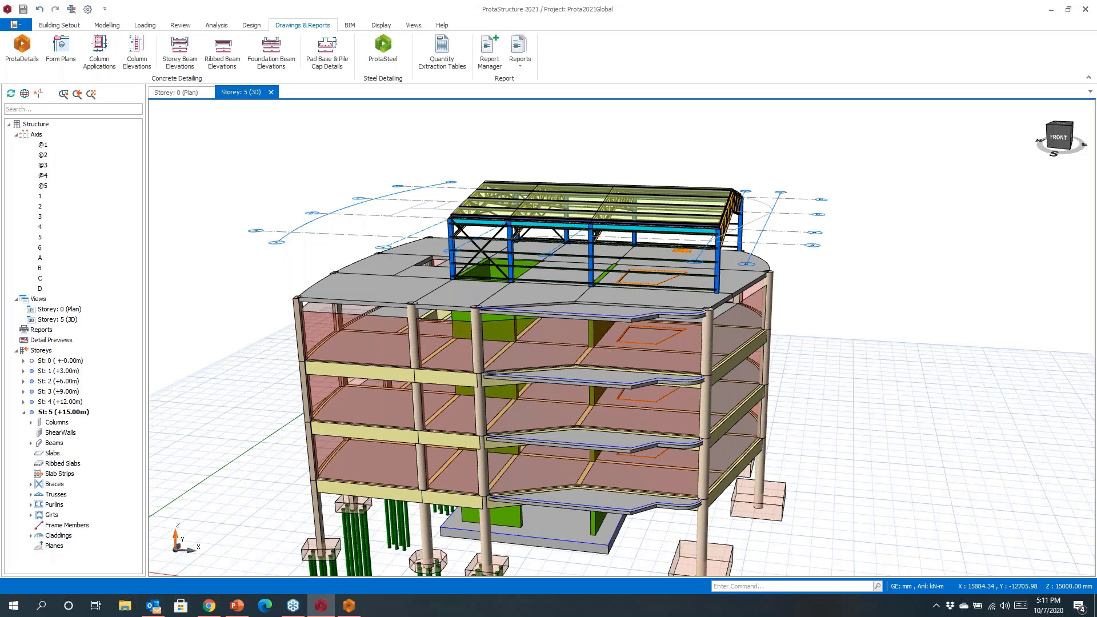
click(389, 54)
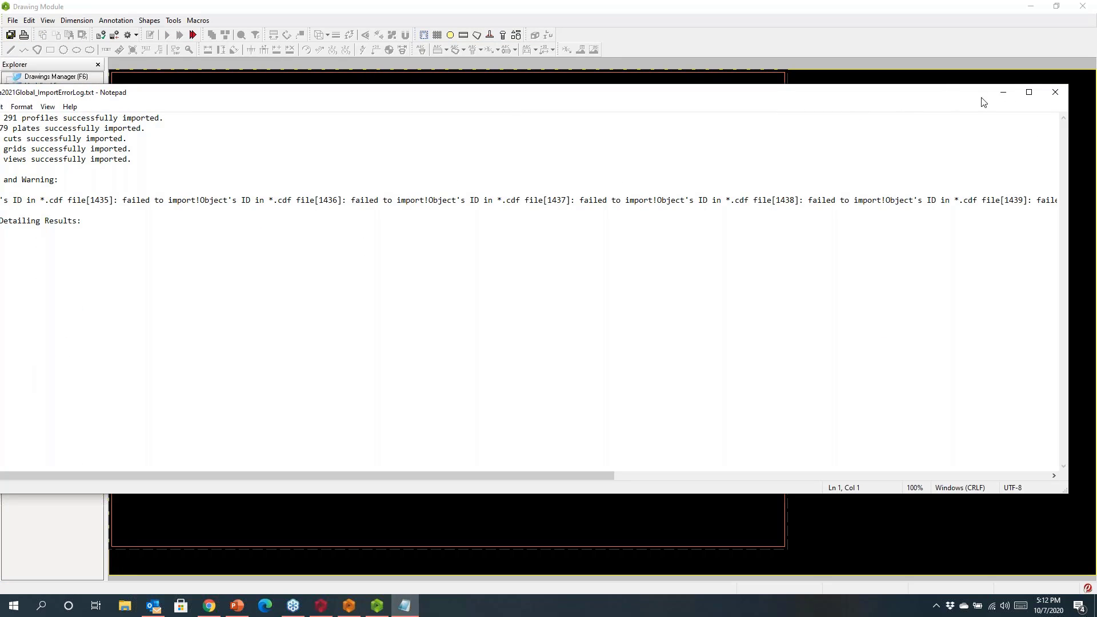
click(1055, 93)
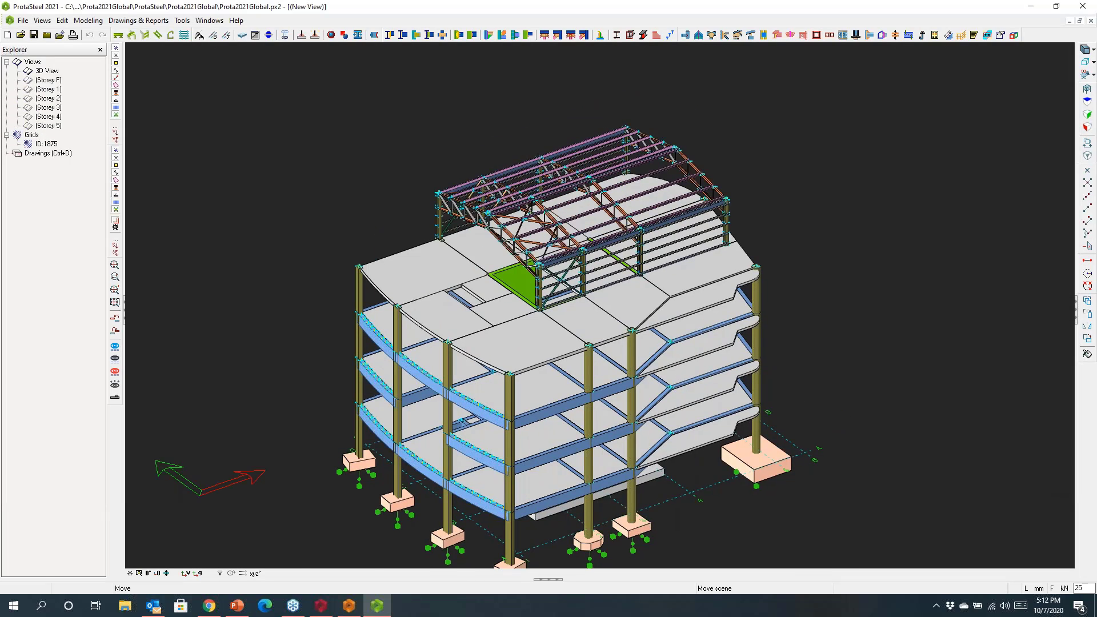
Step: Add bolted cleat connections between the first three purlins at the roof eave and the top chord of the end truss
scroll(686, 234, up, 5)
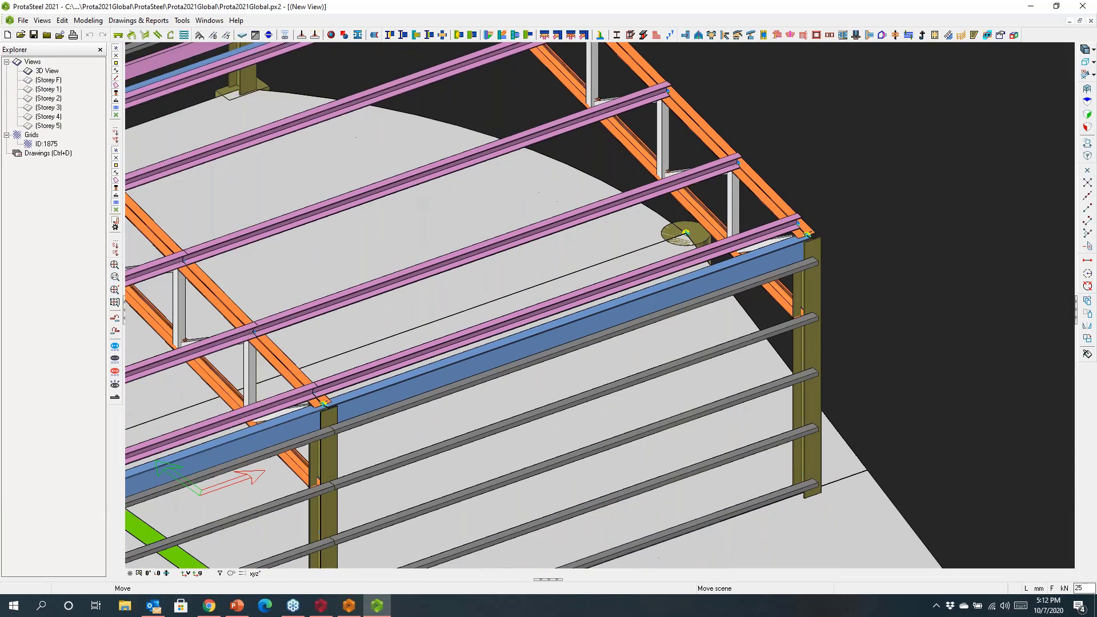
middle_drag(631, 205, 739, 280)
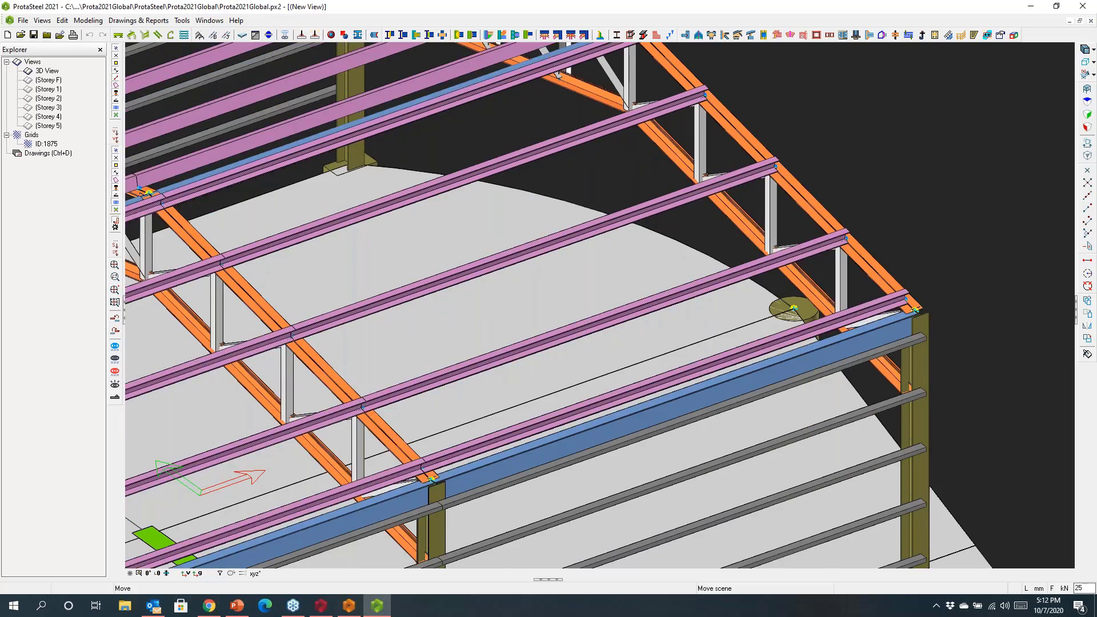
scroll(528, 166, down, 6)
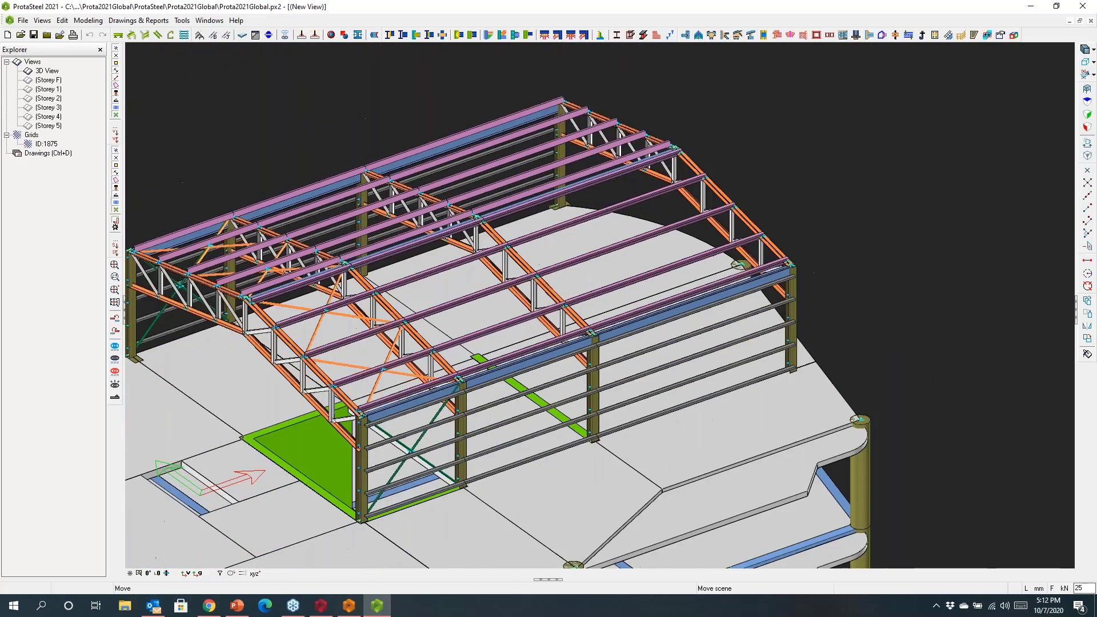
mouse_move(572, 355)
middle_down()
mouse_move(603, 220)
mouse_move(567, 355)
middle_up()
scroll(759, 238, up, 3)
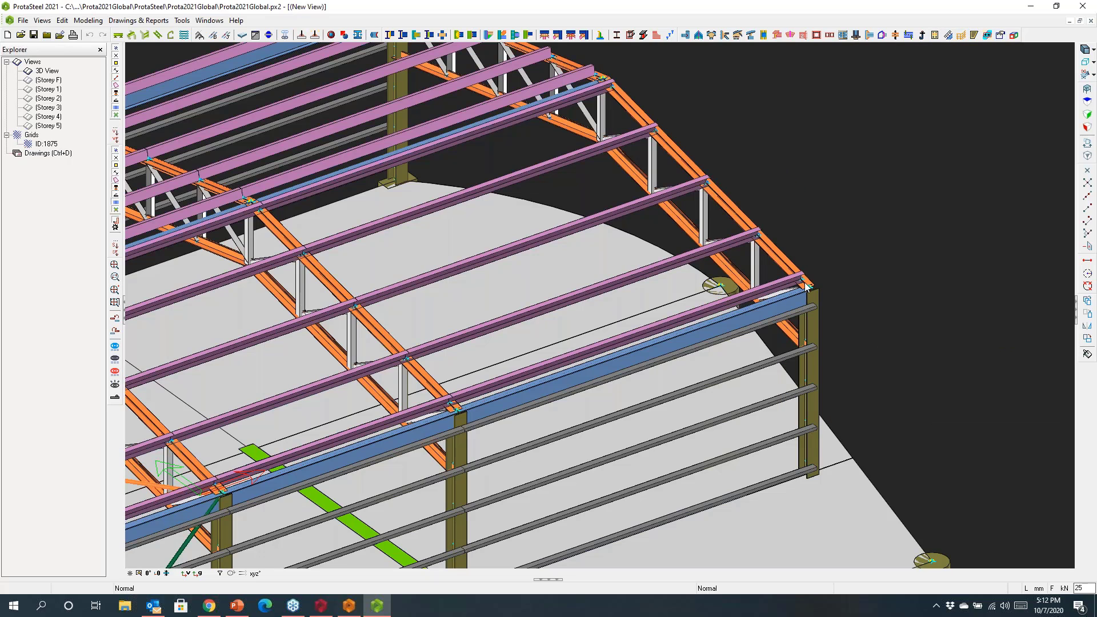
scroll(811, 287, up, 2)
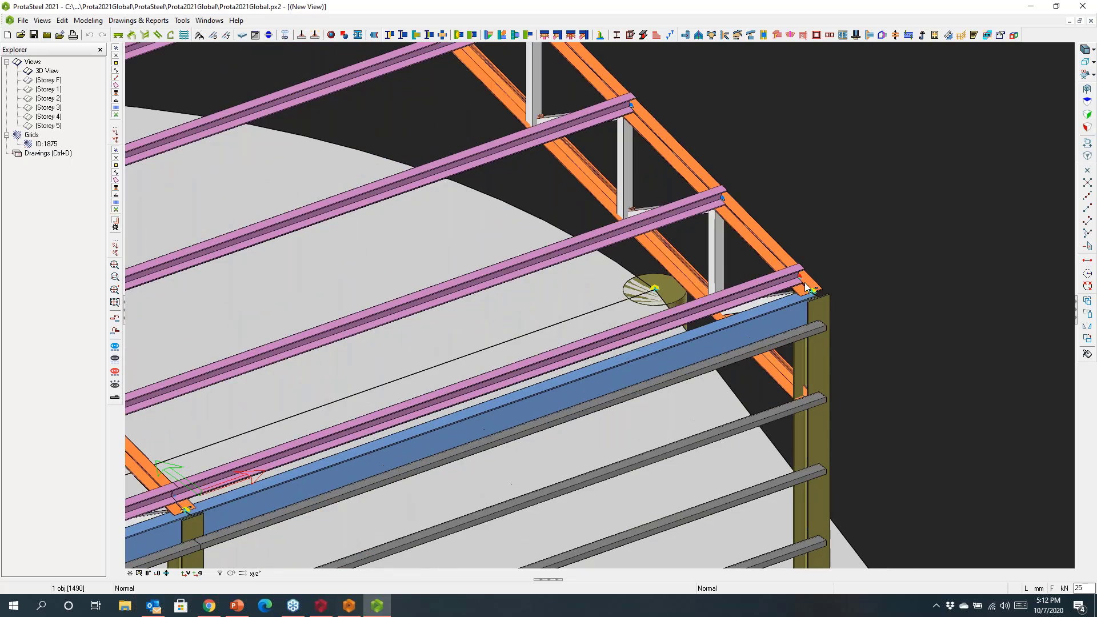
ctrl+middle_drag(811, 288, 719, 158)
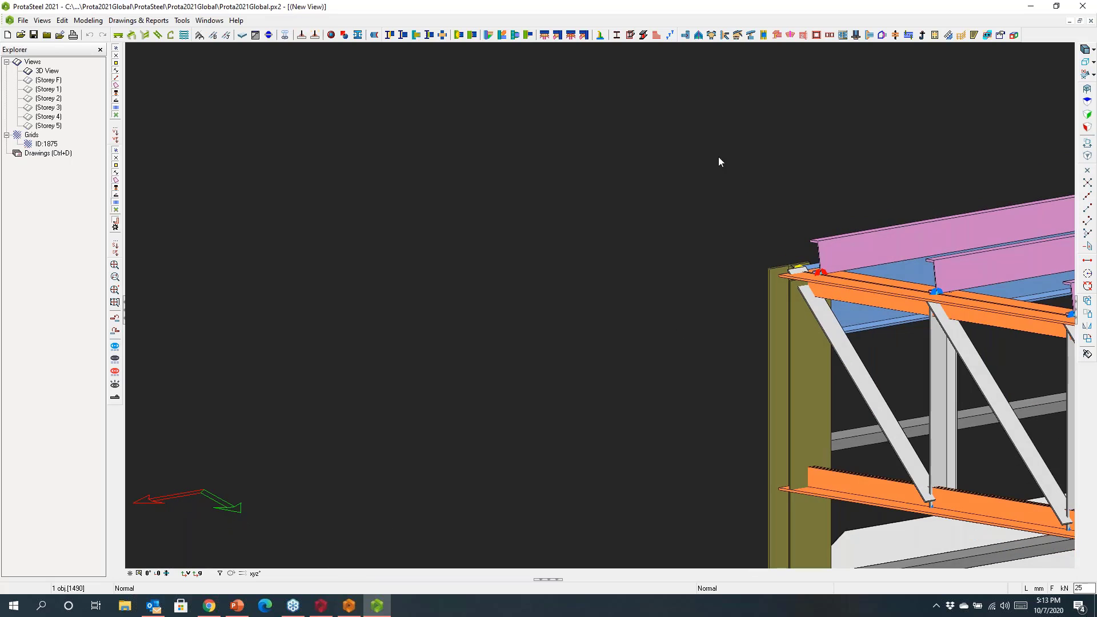
click(600, 35)
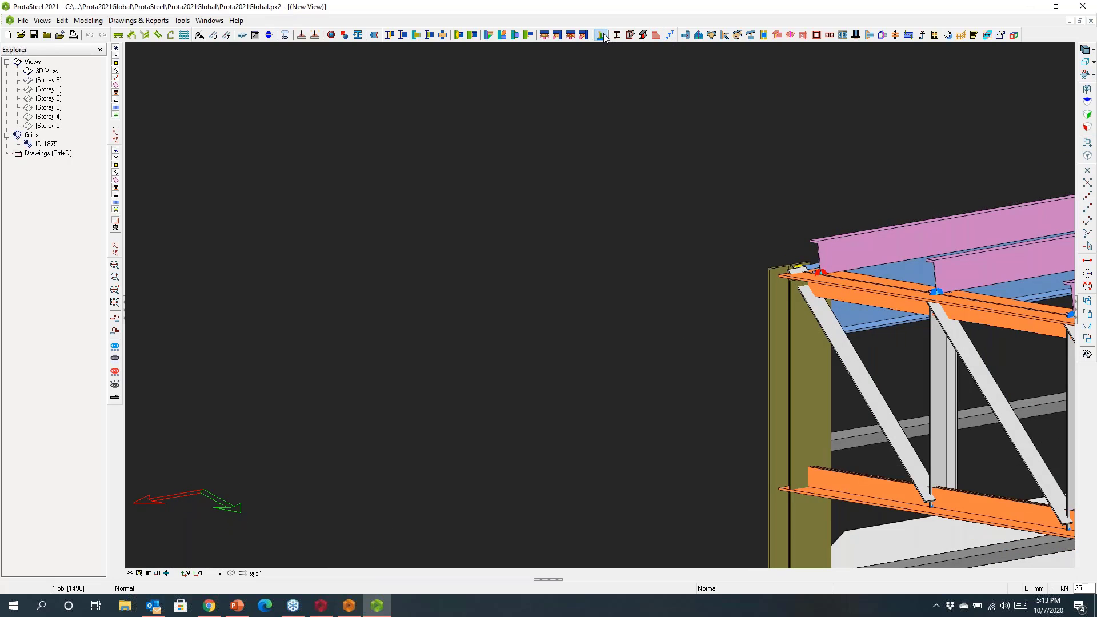
click(835, 259)
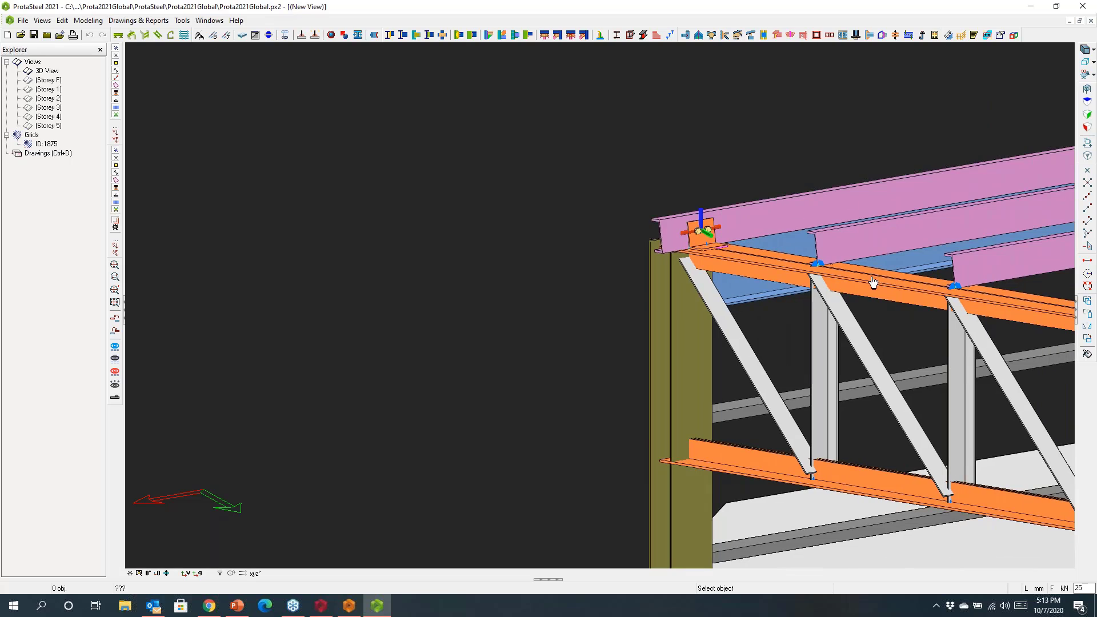
click(823, 257)
middle_drag(823, 257, 724, 240)
click(867, 287)
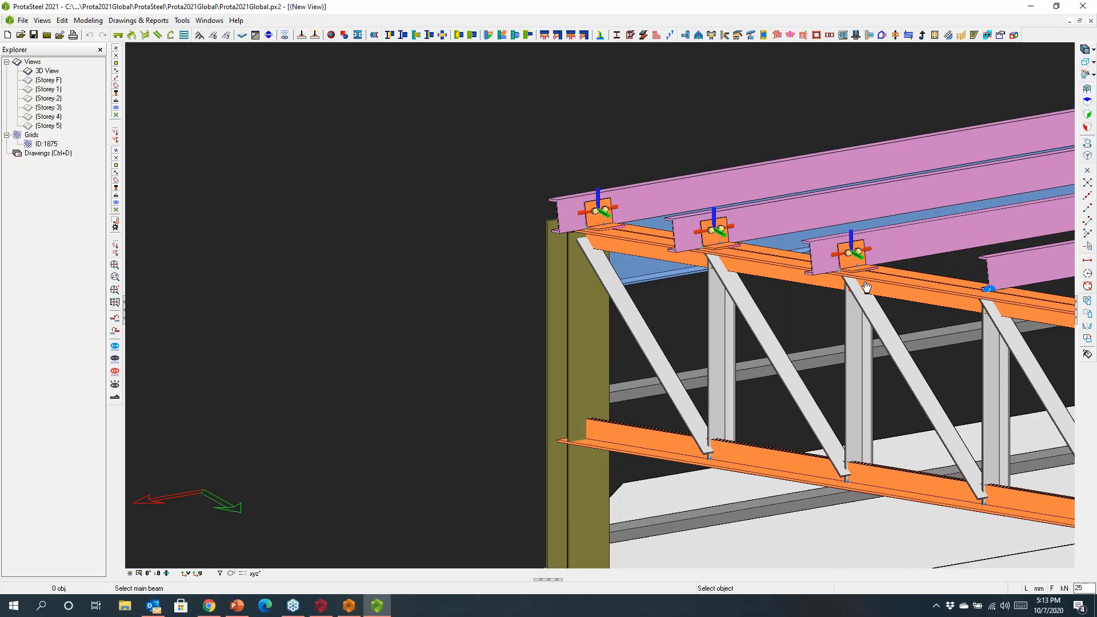
Step: Check the bolted purlin cleats along the end truss and inspect the eave corner from the outer side
scroll(867, 287, up, 5)
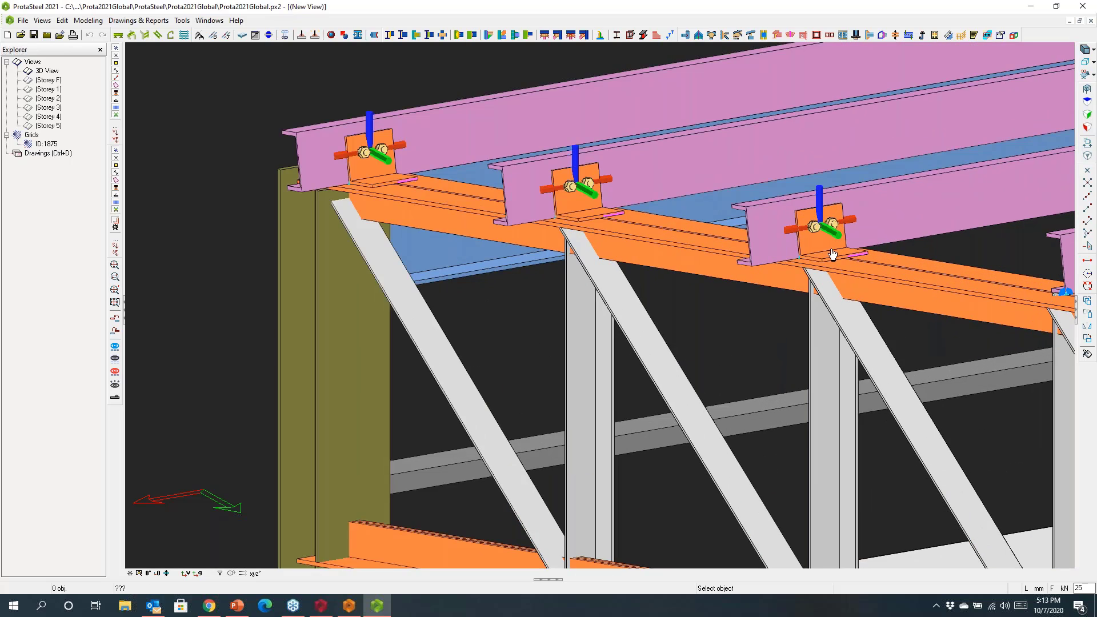
scroll(833, 254, down, 5)
scroll(611, 191, up, 5)
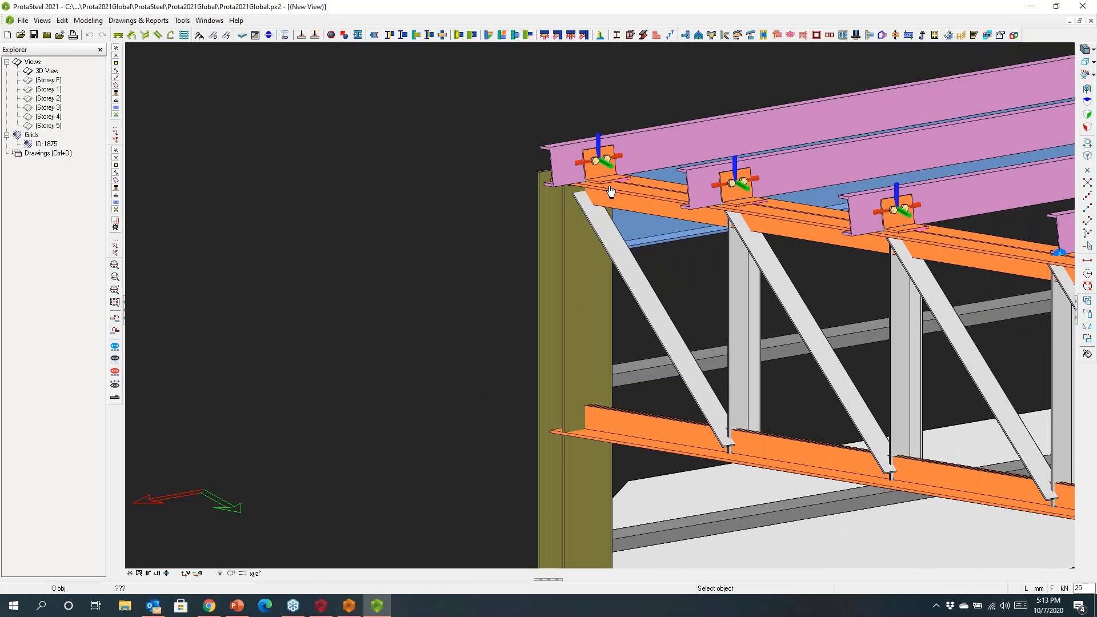
click(648, 196)
click(608, 172)
middle_drag(610, 197, 627, 231)
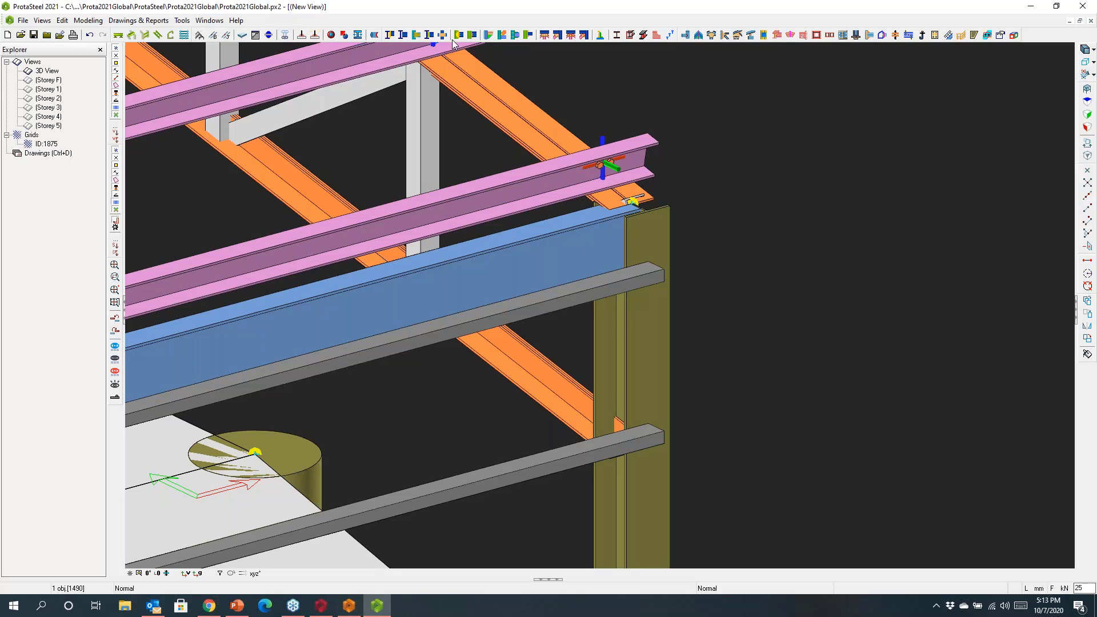
Step: Create a bolted beam-to-column connection between the blue eaves beam and the corner column
click(390, 35)
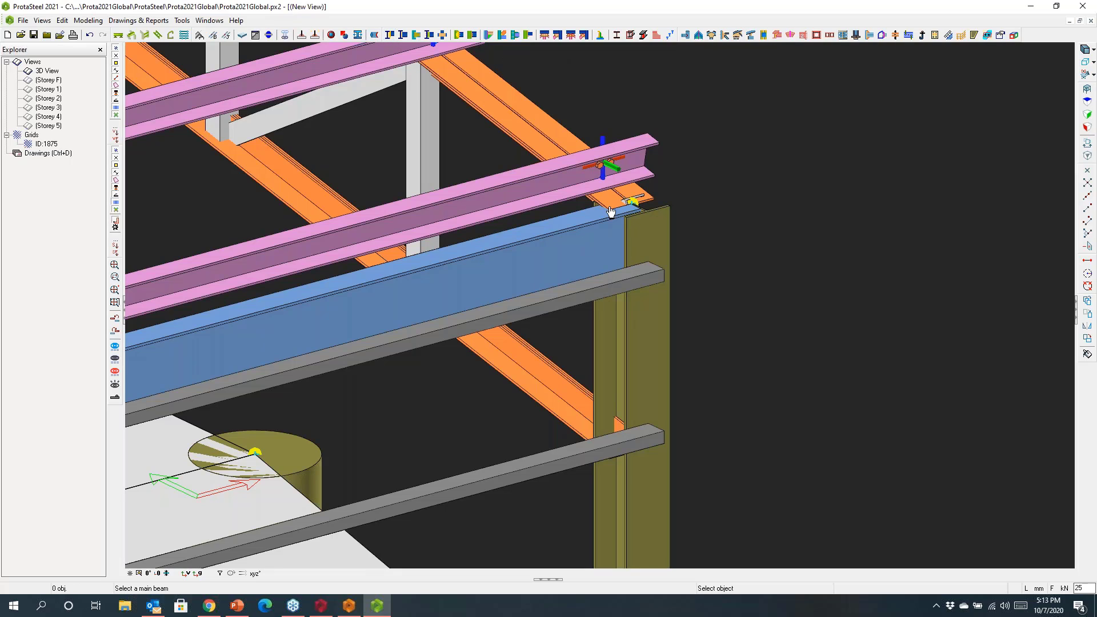
click(648, 238)
click(604, 246)
click(725, 228)
scroll(625, 231, up, 1)
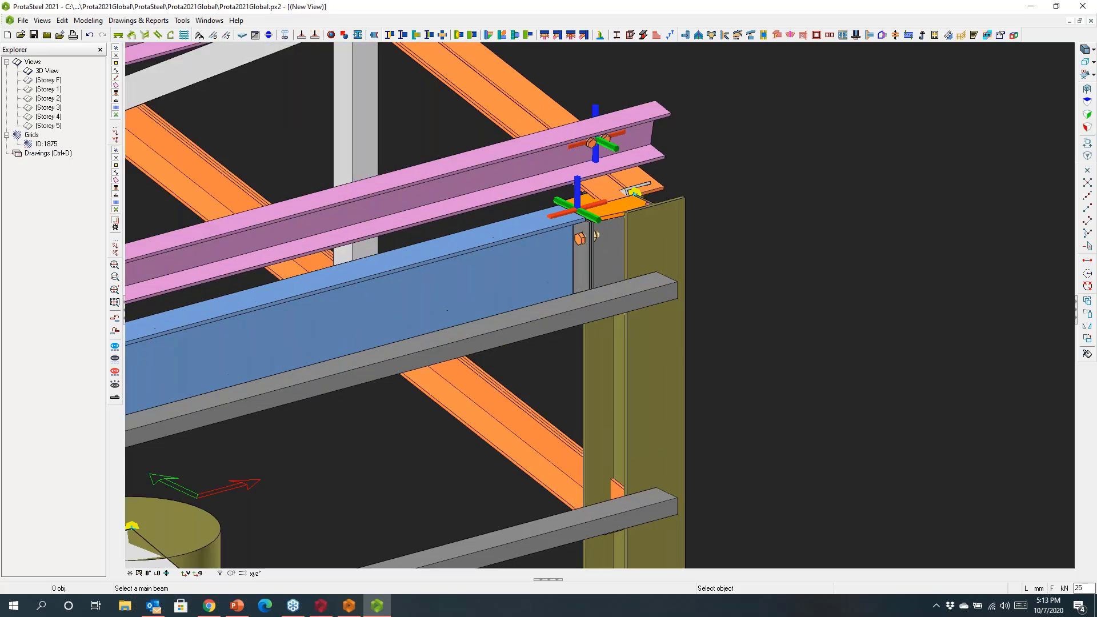
scroll(626, 232, up, 1)
key(Escape)
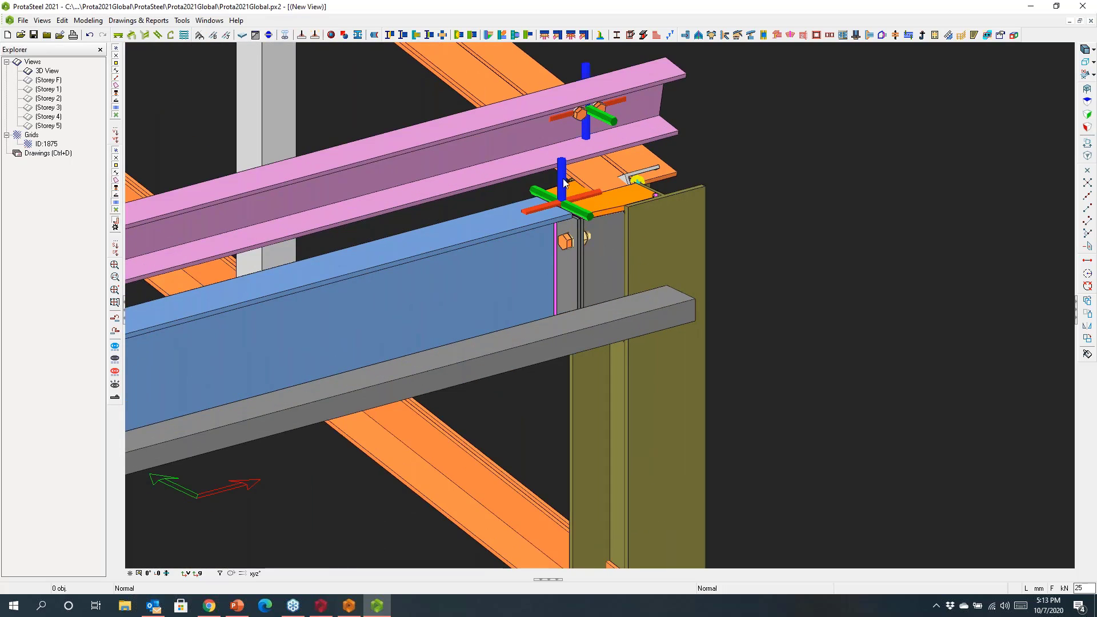
Step: Generate the design report for the new connection between the eaves beam and the corner column
click(564, 183)
click(138, 20)
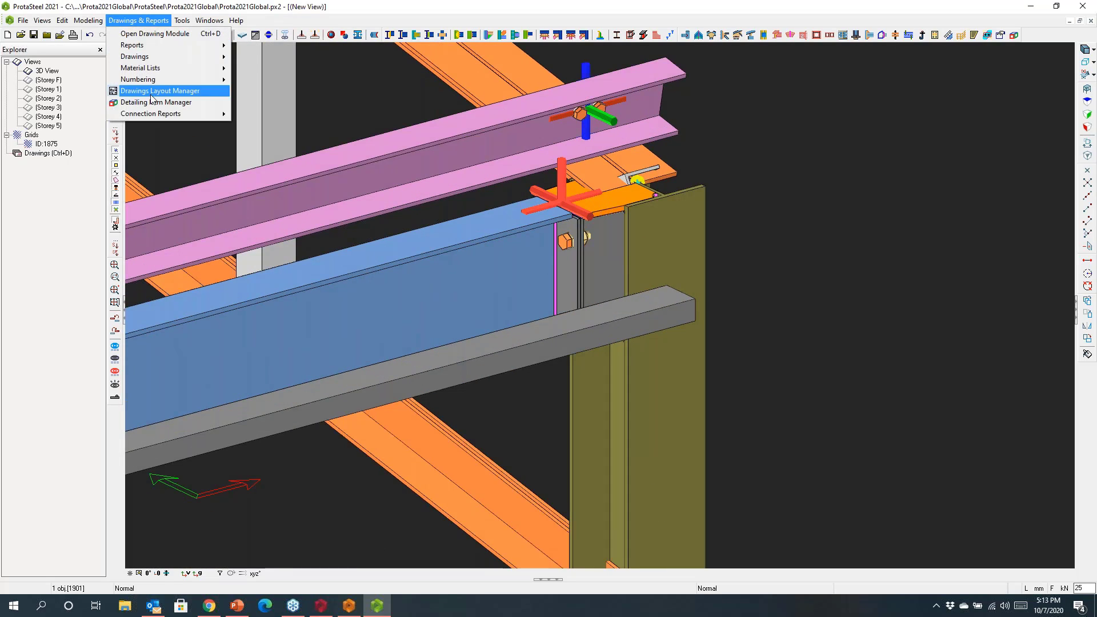
mouse_move(228, 116)
click(247, 141)
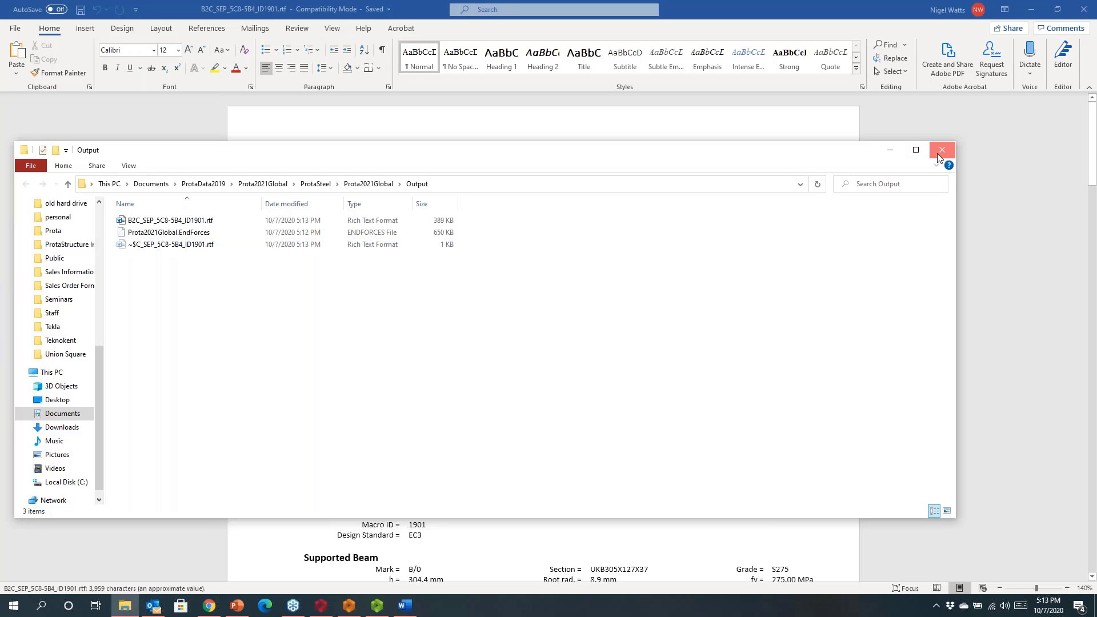
Step: Read through the connection report's geometry, weld, bolt and end plate checks, then close the report
click(941, 151)
scroll(521, 292, down, 6)
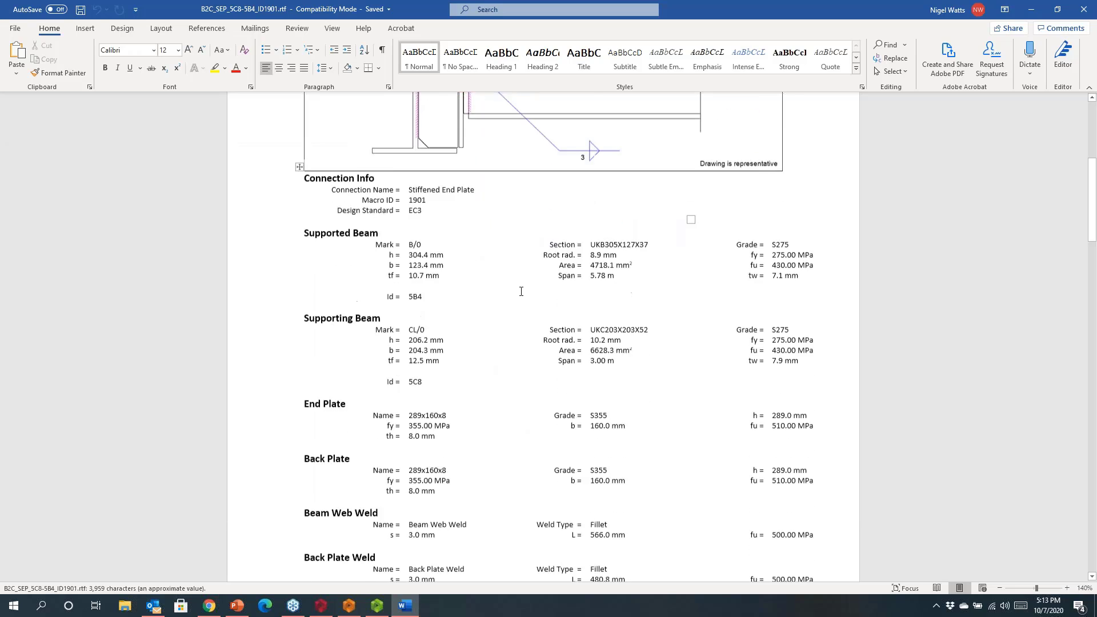
scroll(521, 291, down, 12)
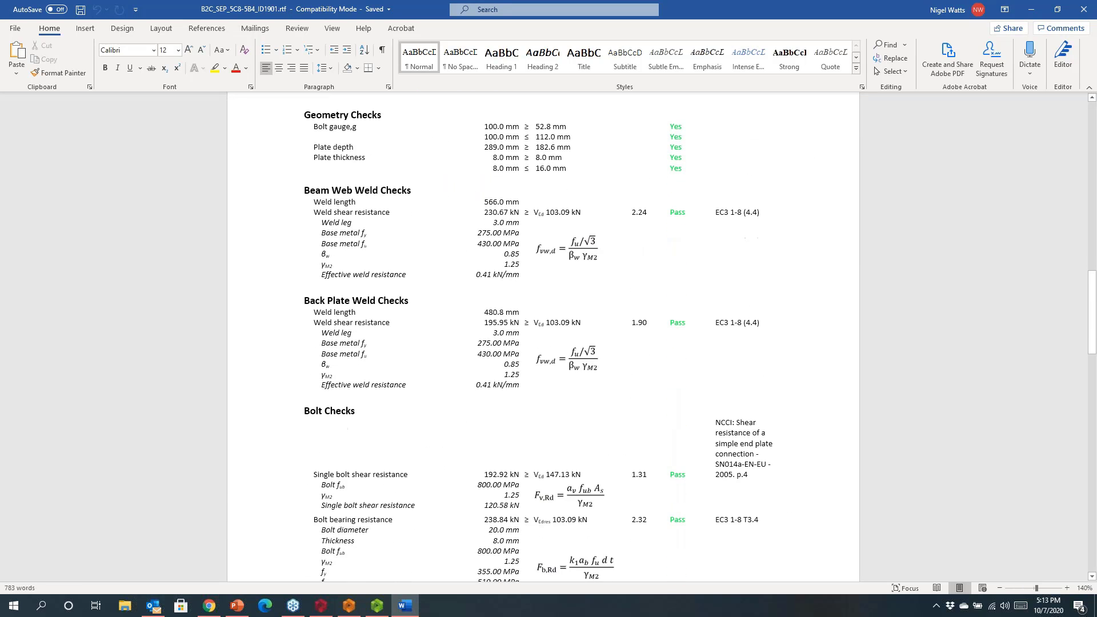
scroll(522, 291, down, 3)
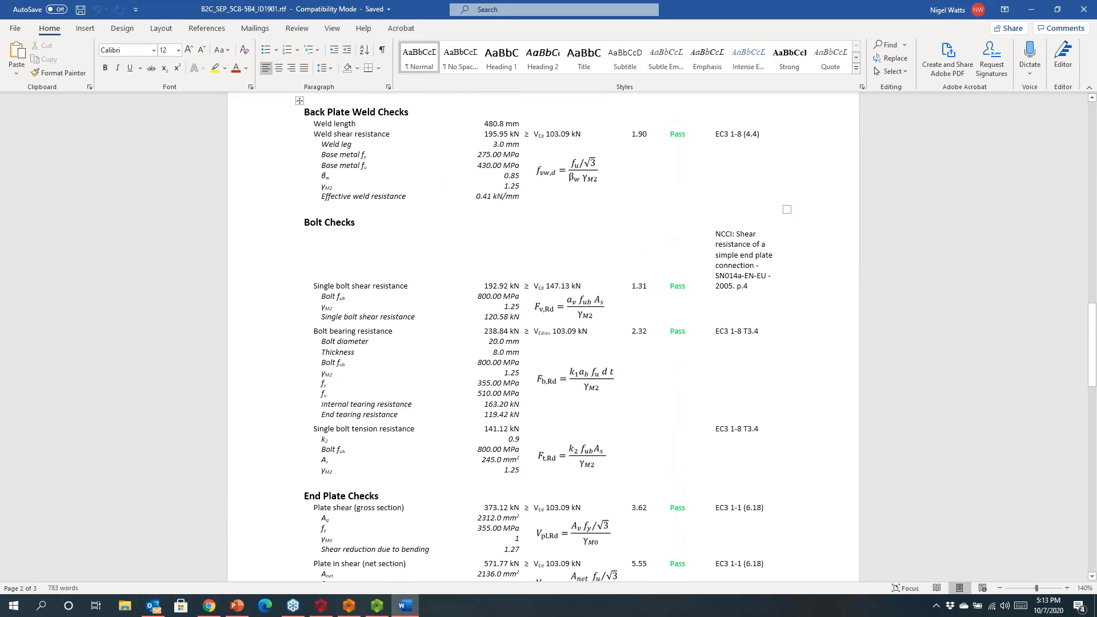
scroll(521, 292, down, 3)
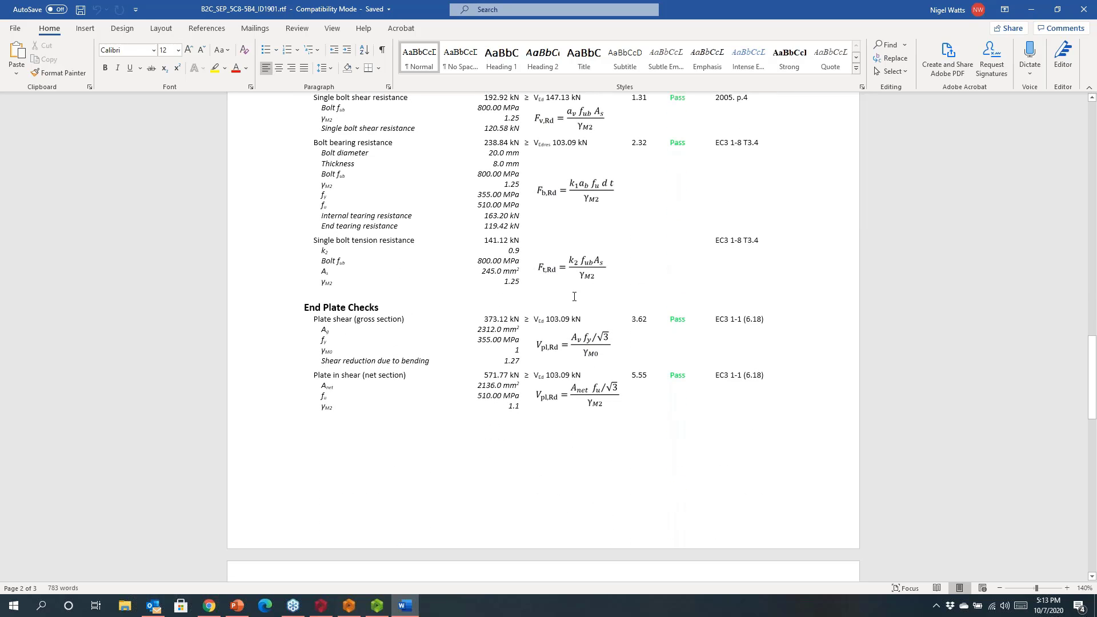
click(1084, 9)
Step: Create angle-type purlin connections with reversed cleats throughout the steel roof using IntelliConnect
scroll(638, 291, down, 8)
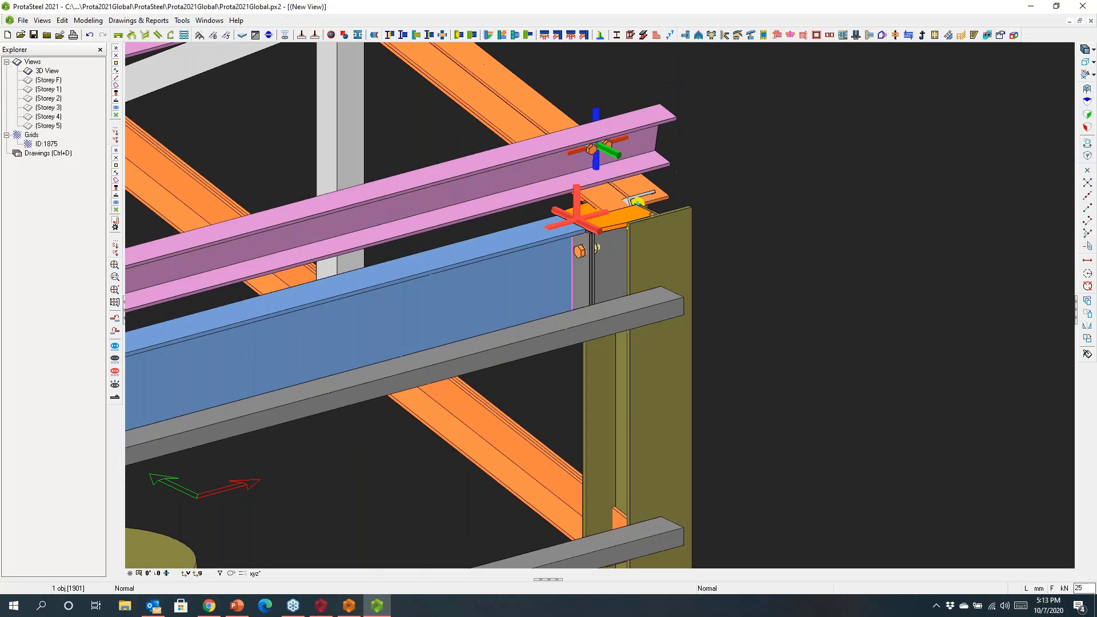
middle_drag(638, 291, 544, 269)
scroll(631, 292, down, 3)
middle_drag(631, 291, 655, 291)
mouse_move(206, 143)
mouse_down()
mouse_move(310, 171)
mouse_move(751, 359)
mouse_up()
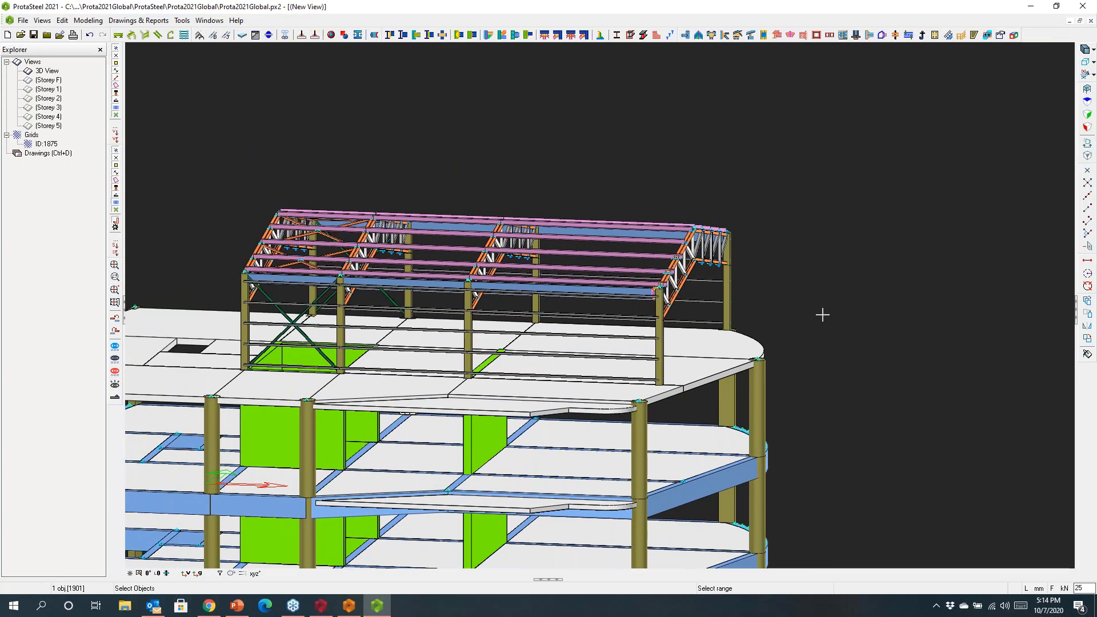
right_click(801, 264)
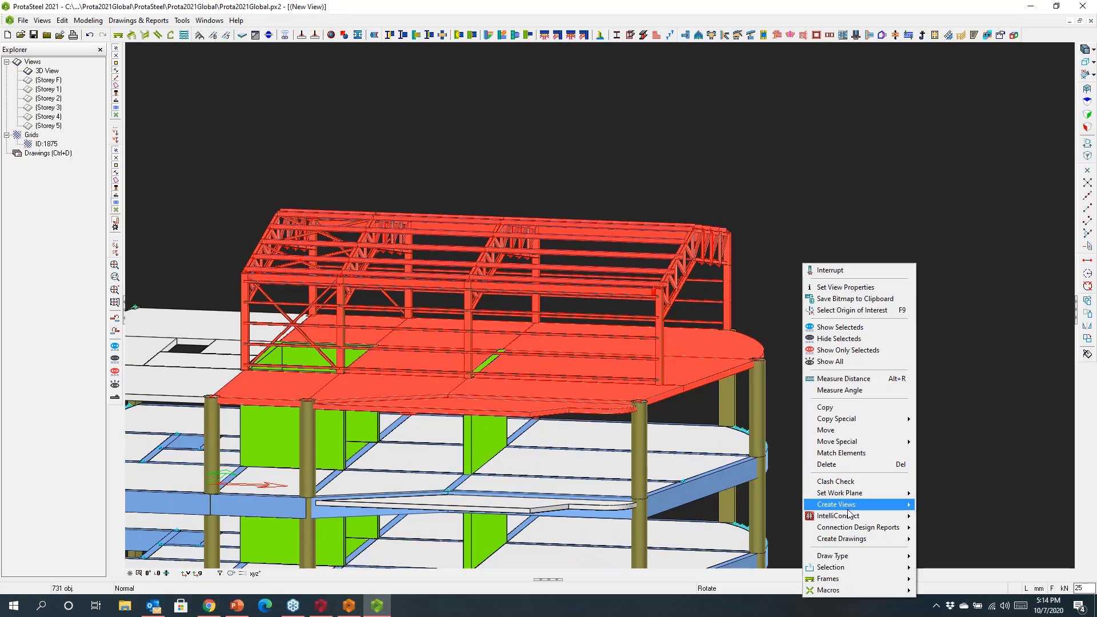
mouse_move(849, 518)
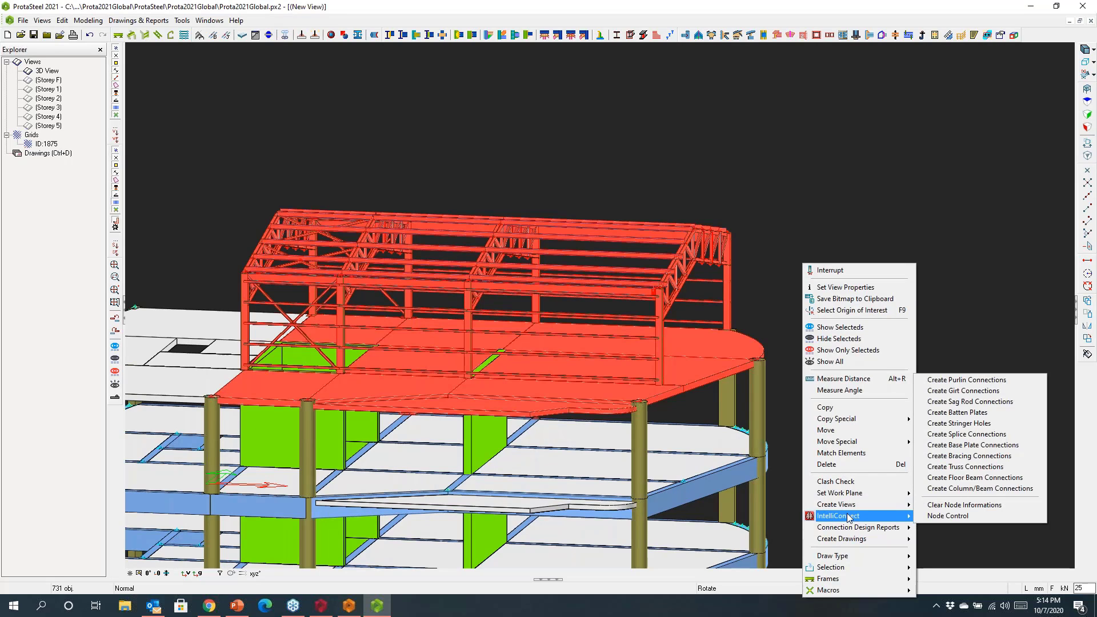
click(965, 380)
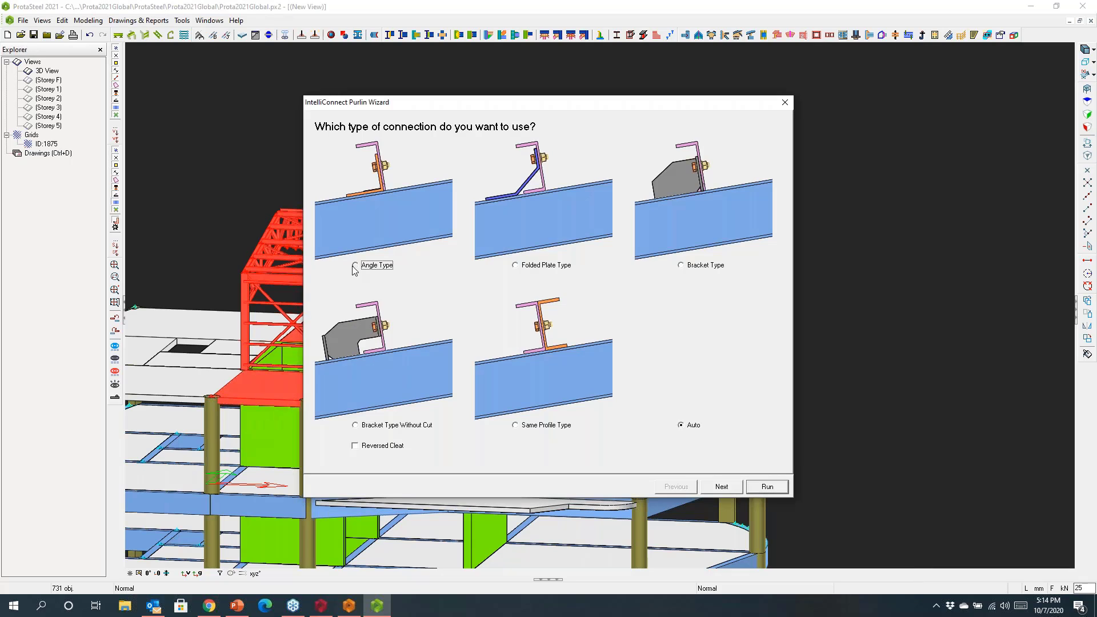
click(355, 447)
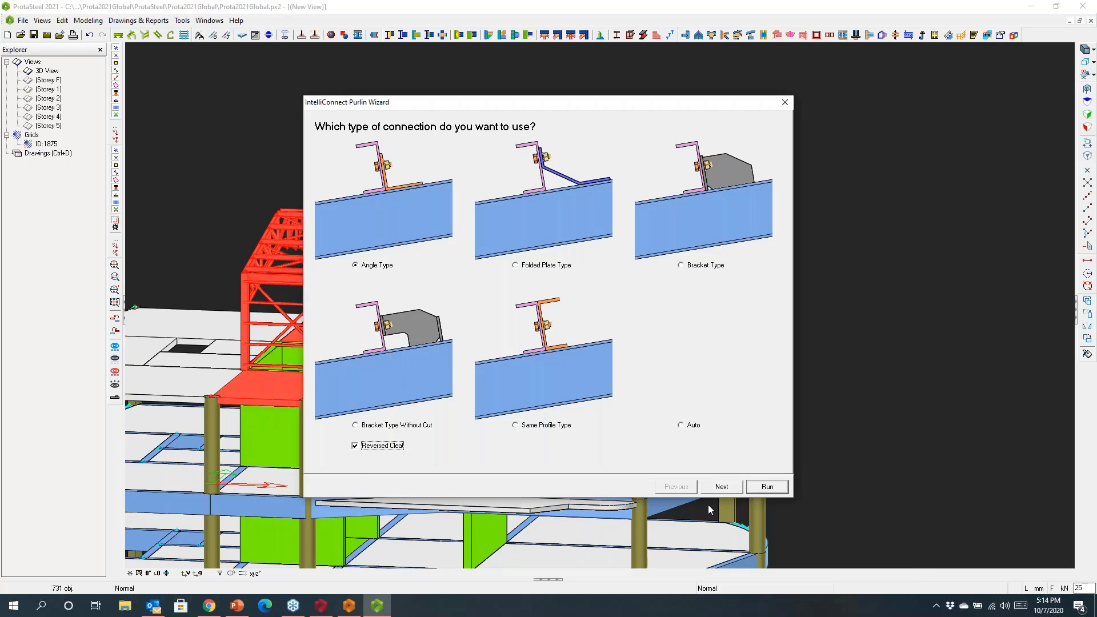
click(768, 487)
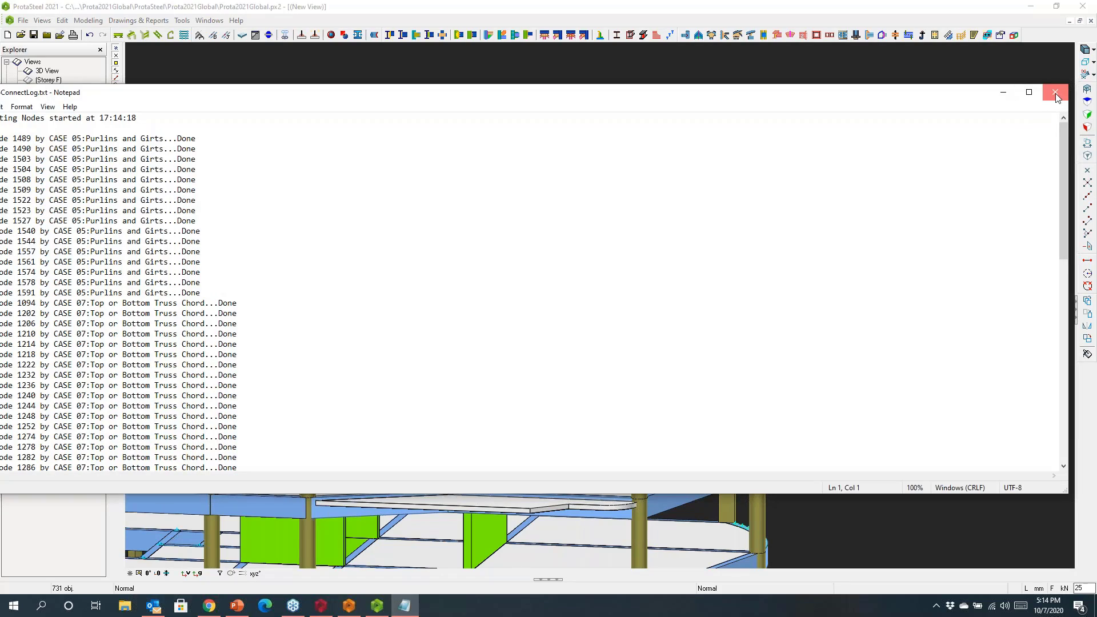
click(1055, 94)
Step: Inspect the new bolted angle cleats where the purlins meet the roof trusses
click(571, 269)
middle_drag(571, 269, 637, 328)
scroll(607, 147, up, 10)
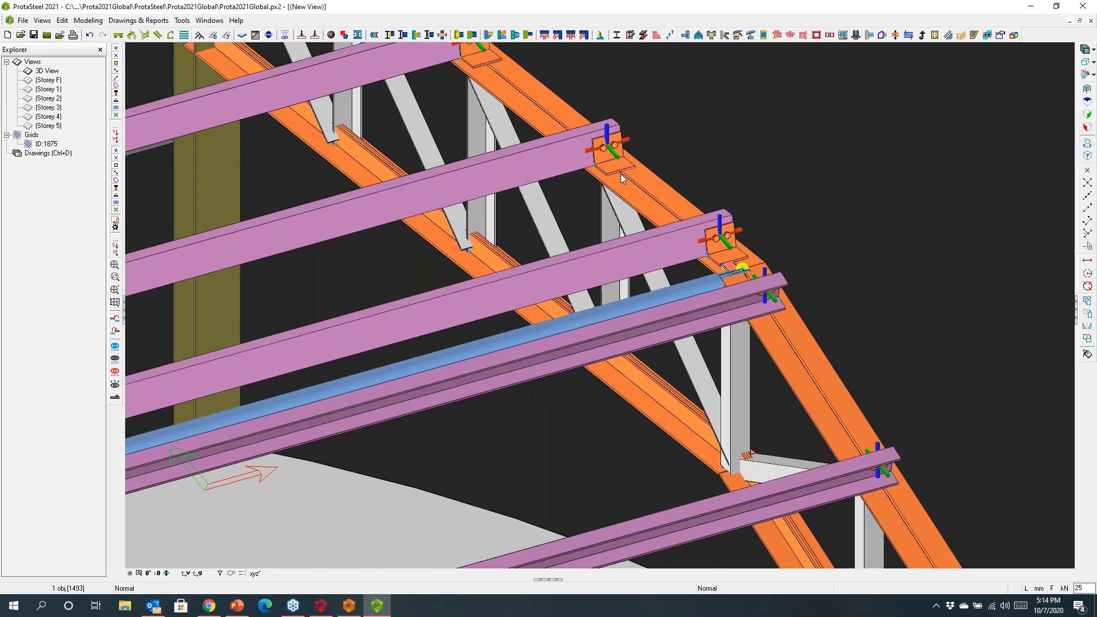
scroll(620, 178, down, 2)
middle_drag(619, 183, 966, 138)
scroll(451, 279, up, 8)
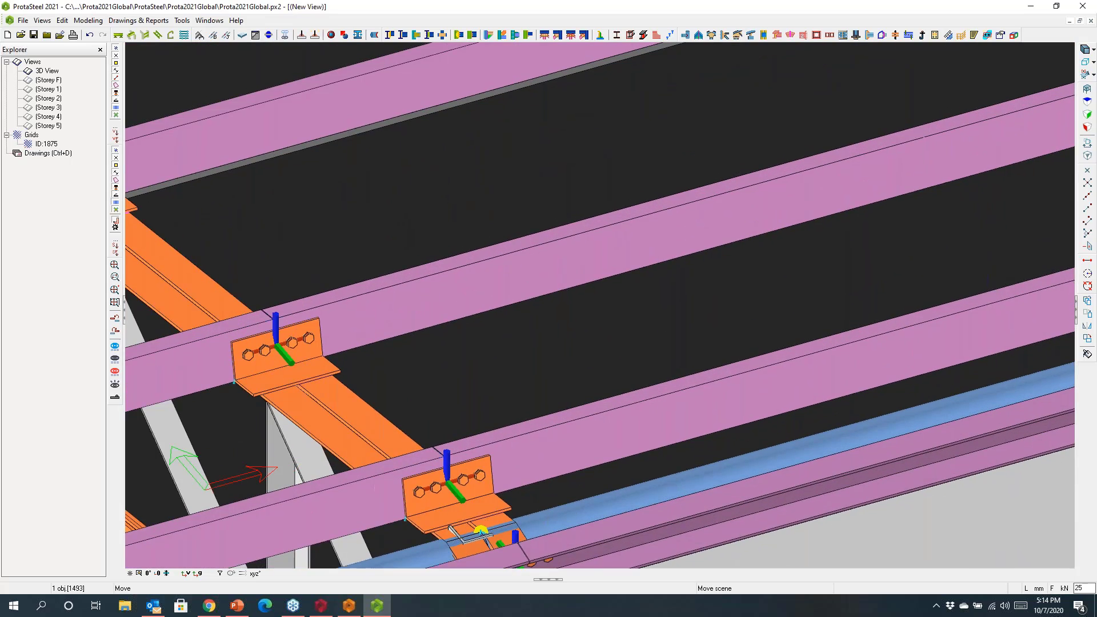
middle_drag(250, 327, 285, 328)
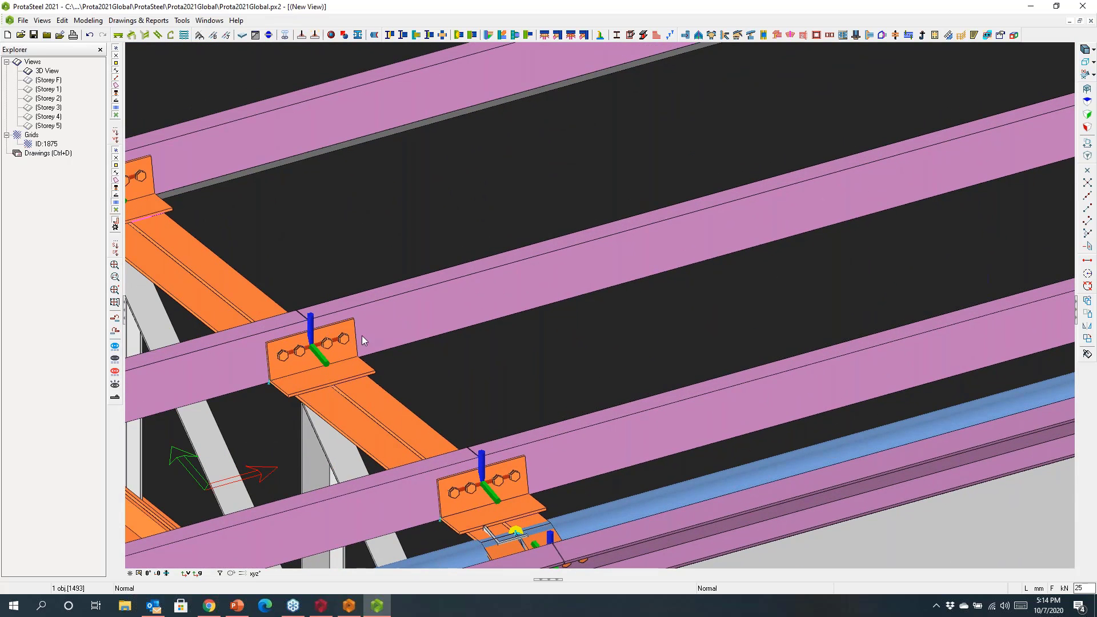
scroll(310, 354, down, 7)
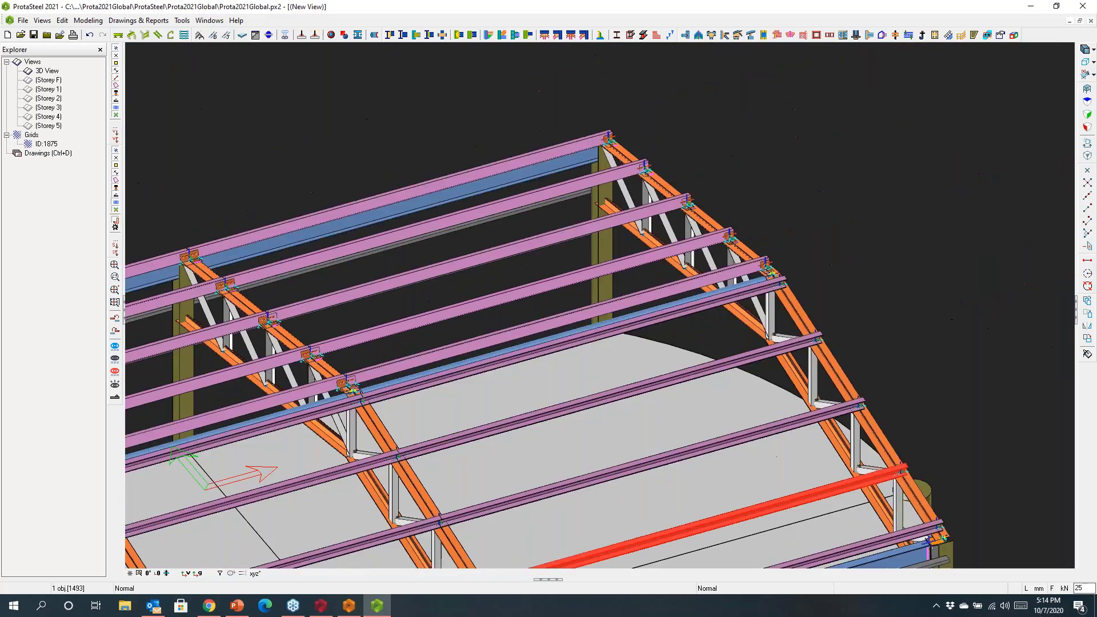
Step: Create IntelliConnect truss connections on the gable end truss and its columns, leaving the gusset plate thickness blank
scroll(309, 355, down, 2)
middle_drag(309, 356, 692, 307)
drag(606, 235, 756, 509)
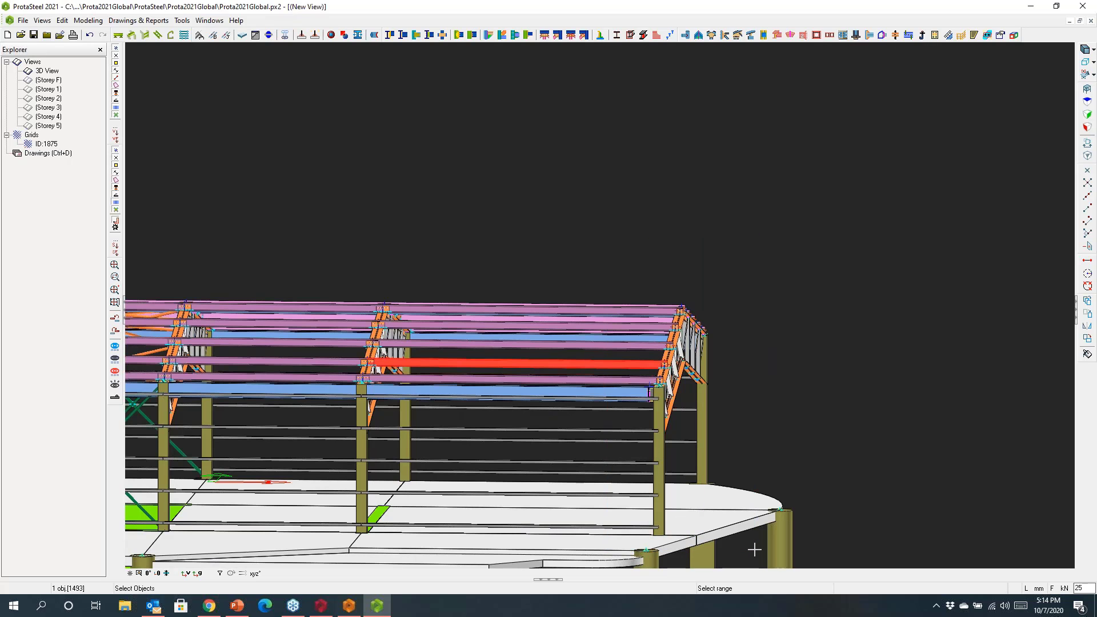
ctrl+middle_drag(868, 459, 802, 398)
right_click(802, 398)
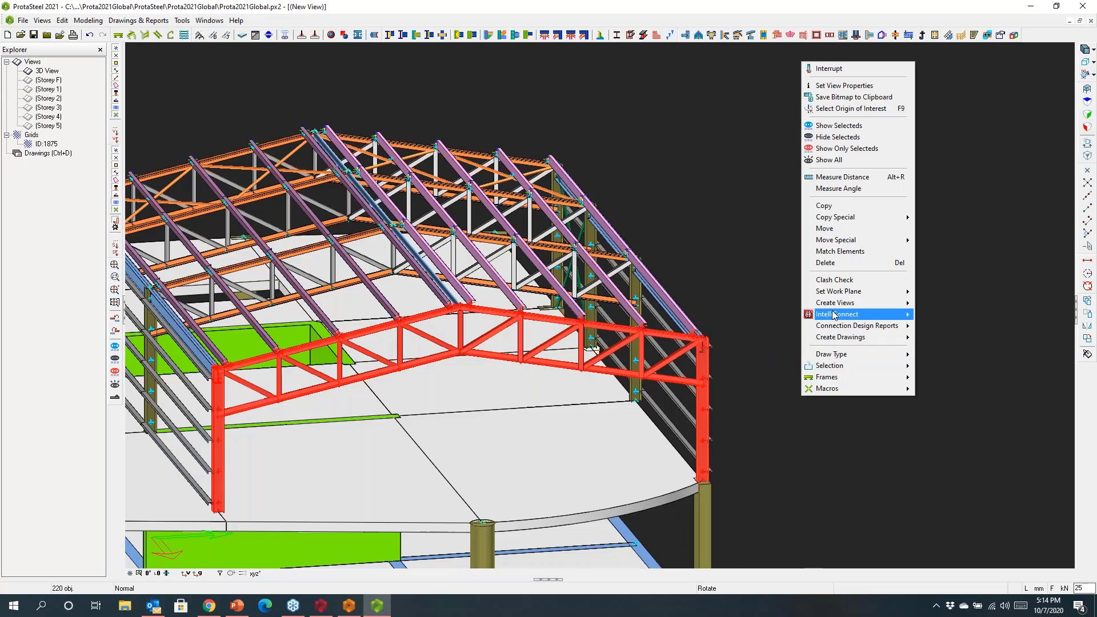
mouse_move(838, 314)
click(950, 400)
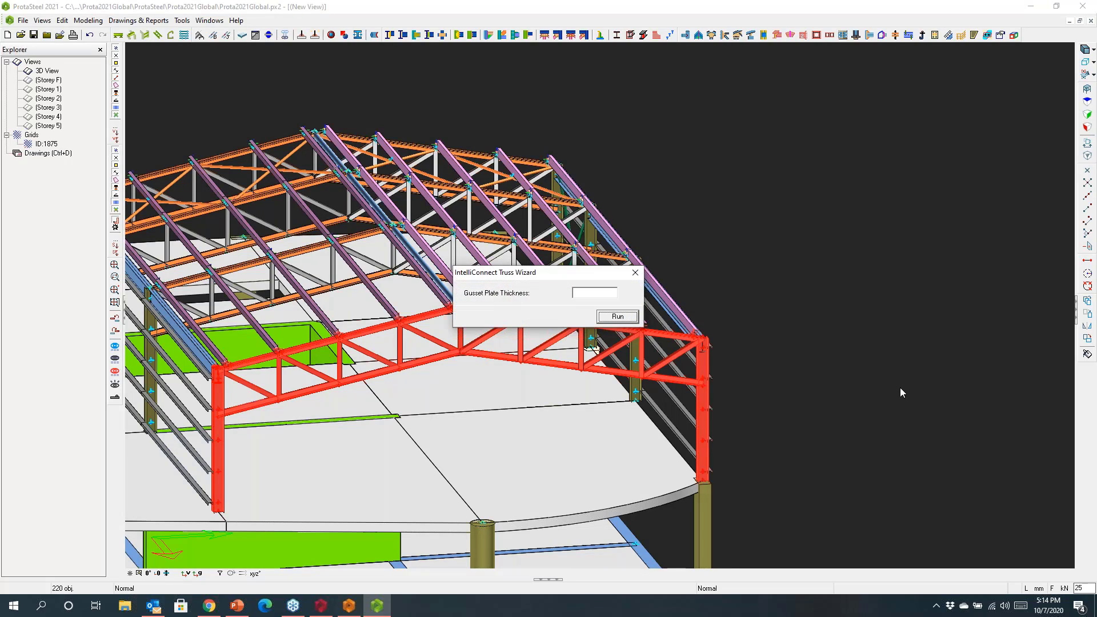
click(627, 323)
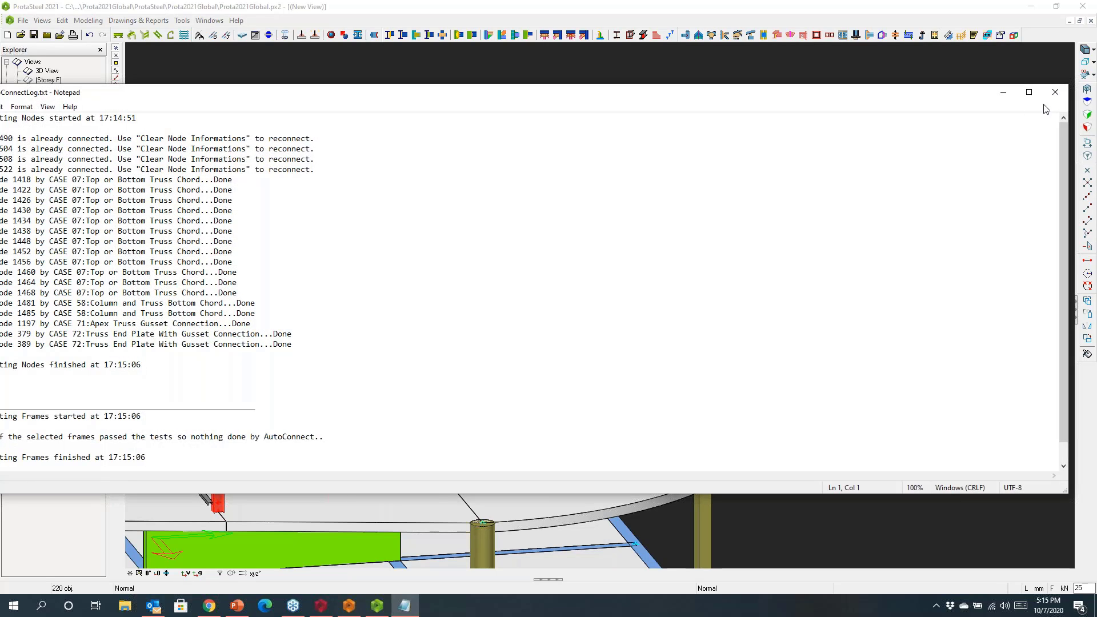
click(1055, 93)
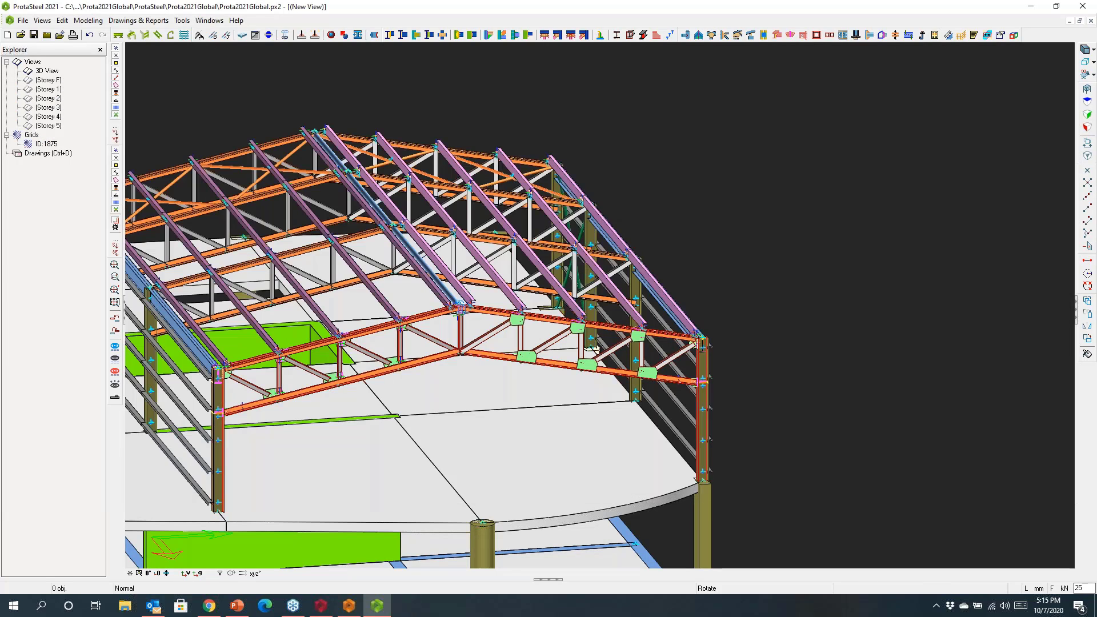
Step: Inspect the gusset plates along the end truss and the bolted end plate at the eave column
middle_drag(721, 379, 686, 400)
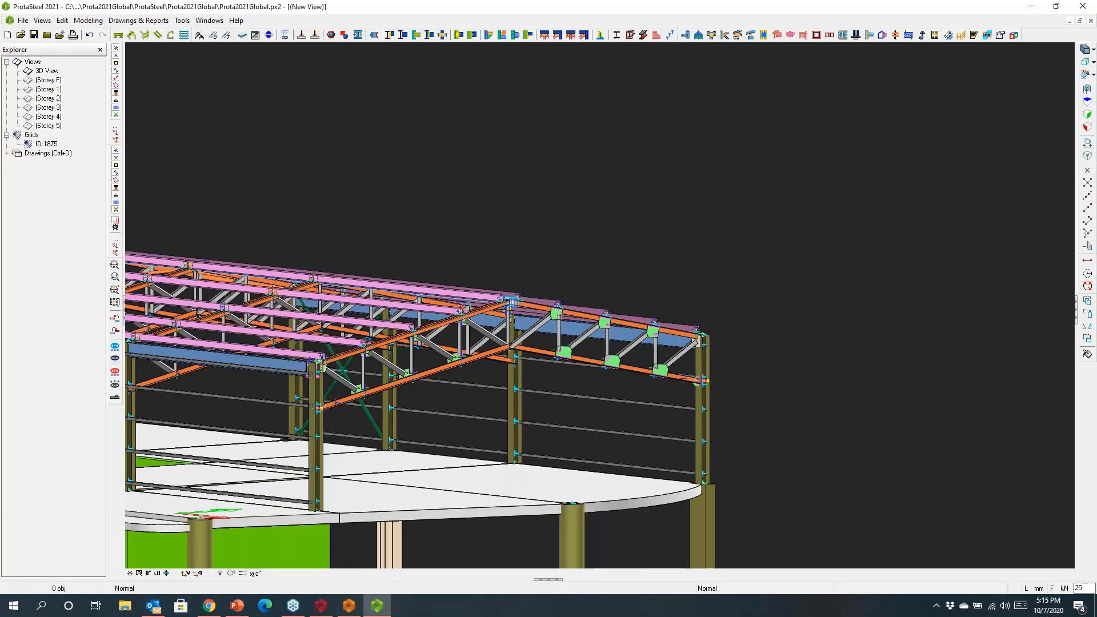
scroll(708, 377, up, 8)
middle_drag(646, 364, 998, 430)
middle_drag(388, 354, 881, 347)
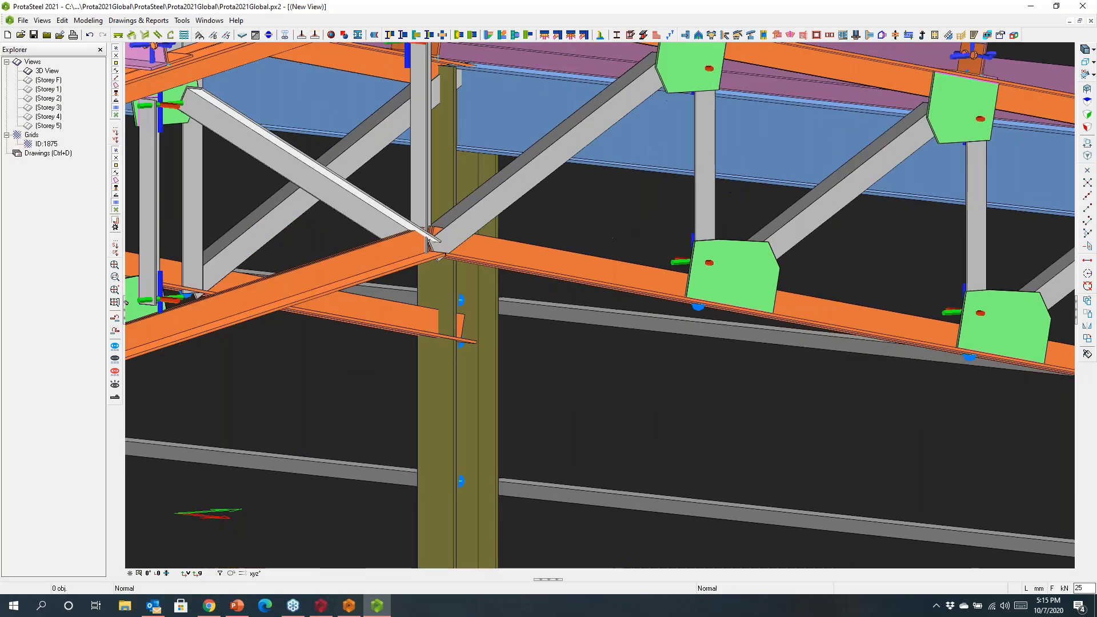
middle_drag(457, 366, 1029, 248)
middle_drag(258, 343, 714, 253)
middle_drag(413, 250, 428, 349)
scroll(360, 330, up, 5)
scroll(360, 330, up, 2)
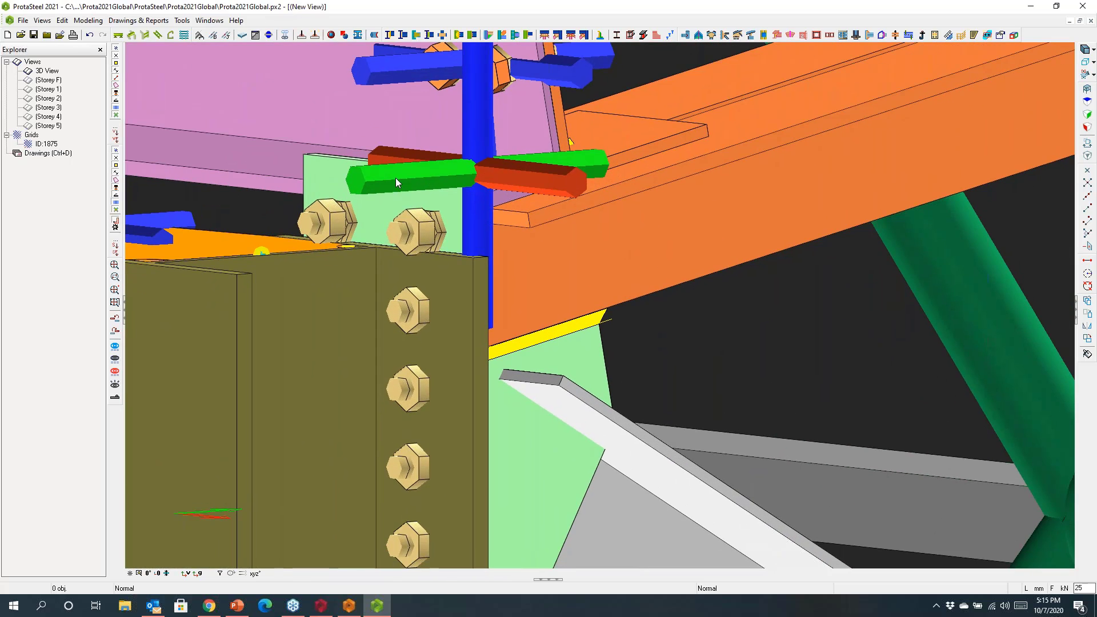
Step: Set the eave truss end plate's upper and lower distances to -40 and 50 and the gusset's upper edge offset to 0
click(395, 177)
click(400, 184)
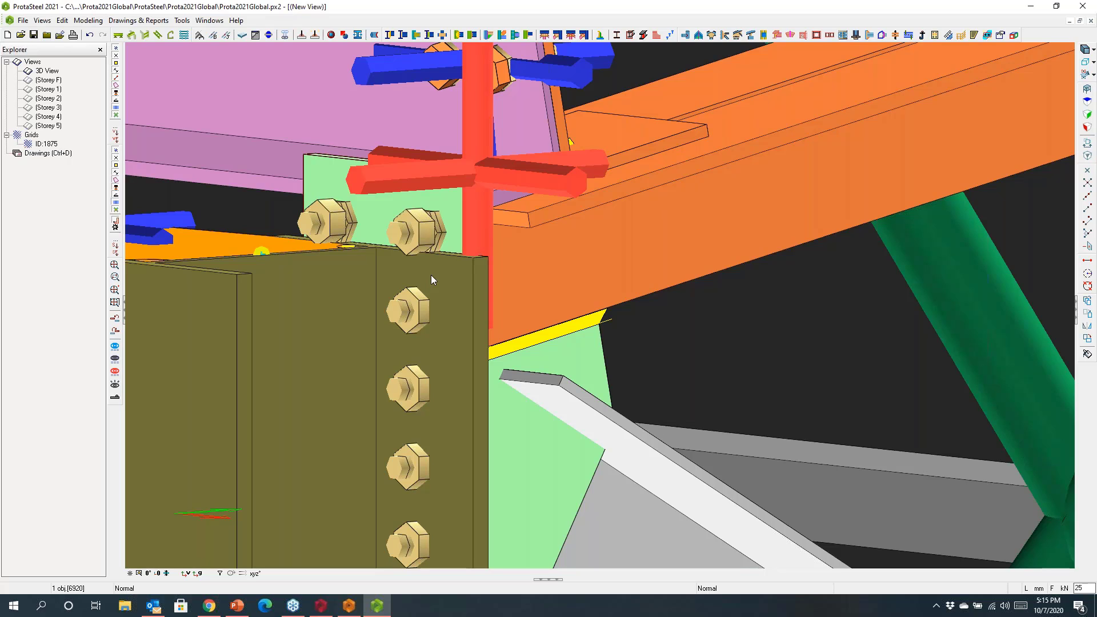
click(529, 201)
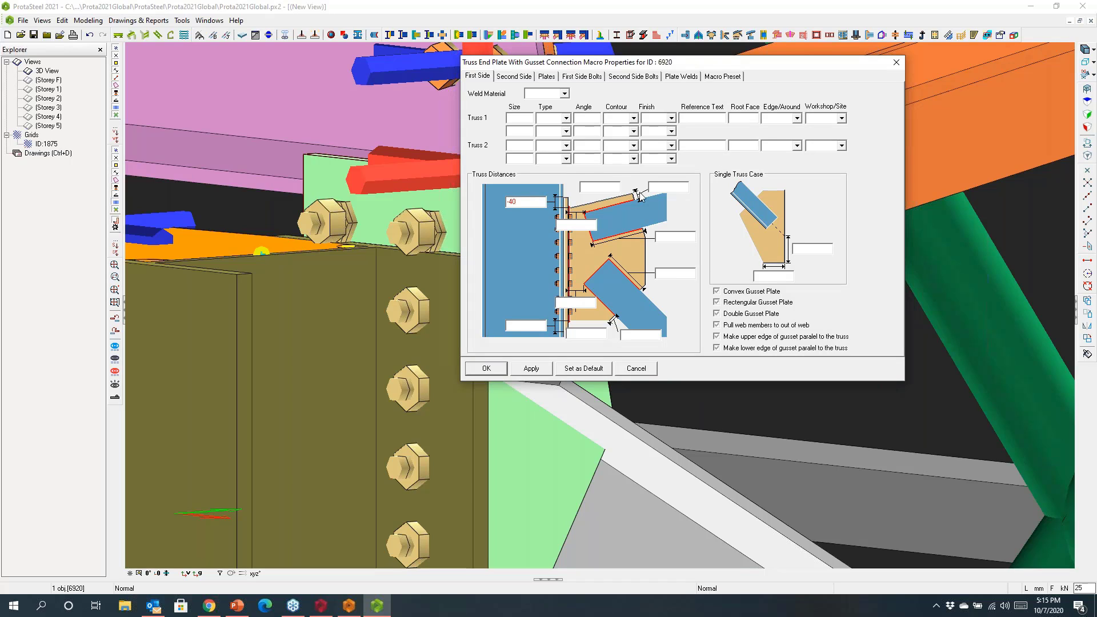
click(527, 325)
text(50)
click(530, 370)
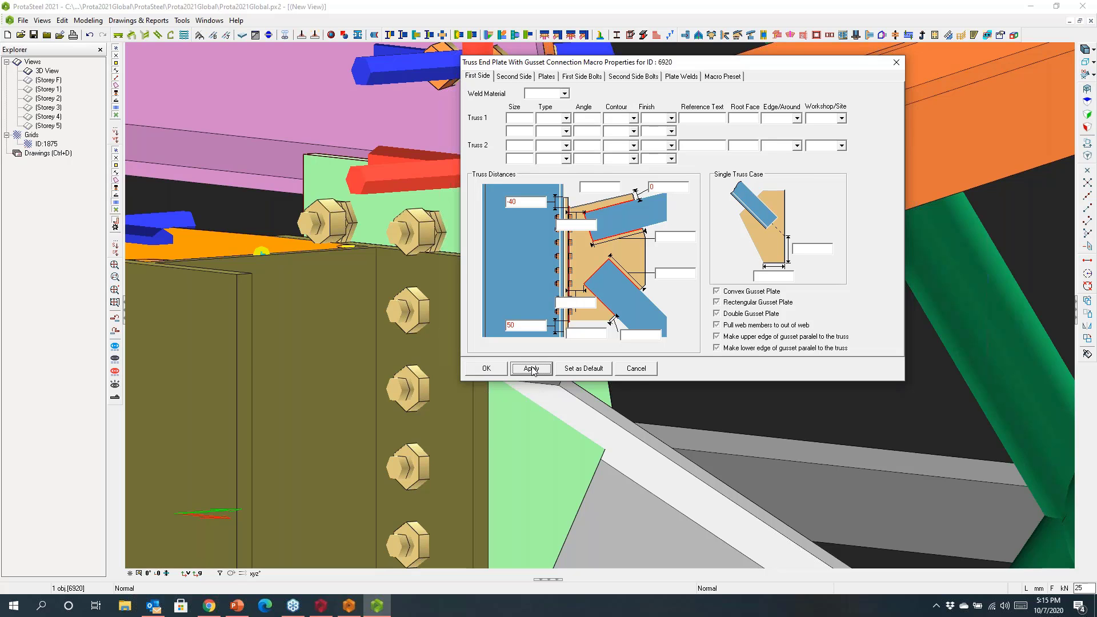
click(636, 369)
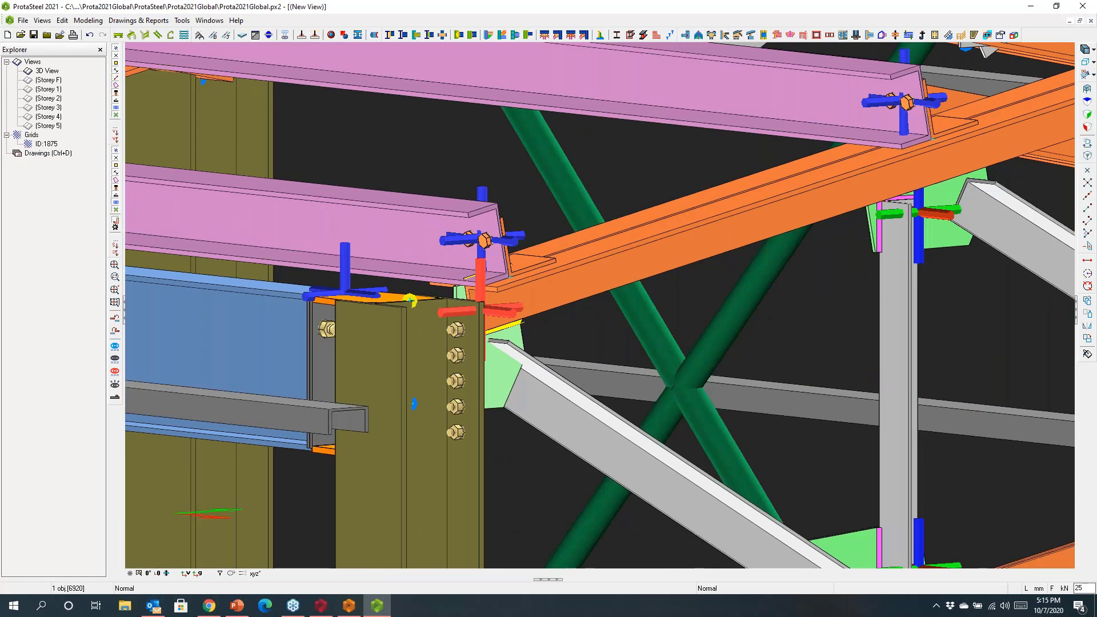
Step: Select the connection parts at the eave corner and add a detail item named TR1
scroll(483, 310, down, 2)
middle_drag(483, 310, 422, 252)
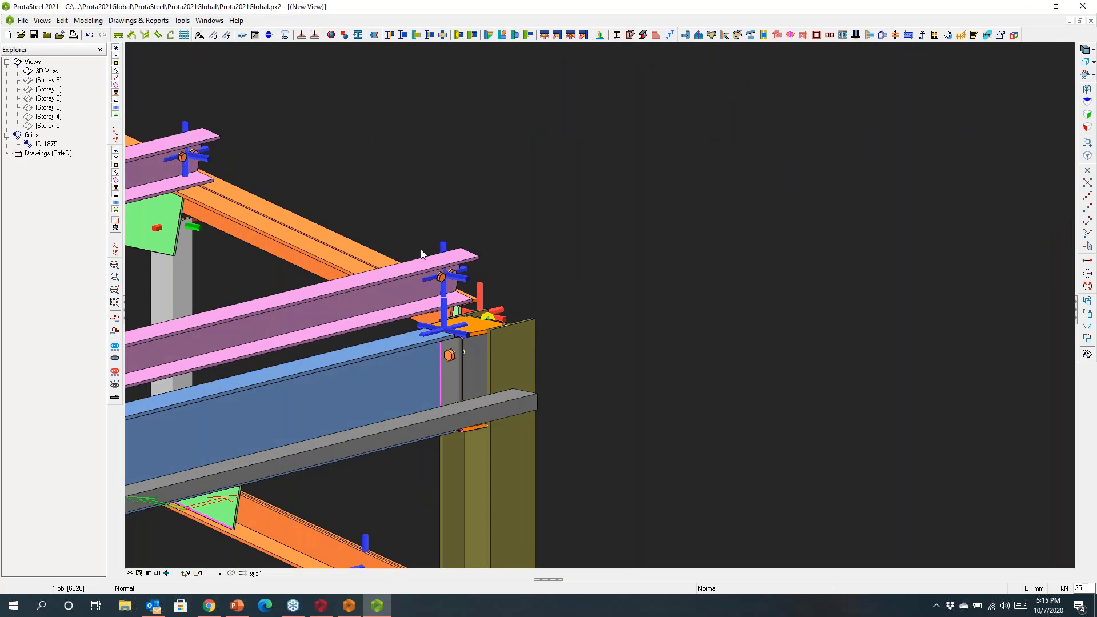
drag(367, 199, 600, 459)
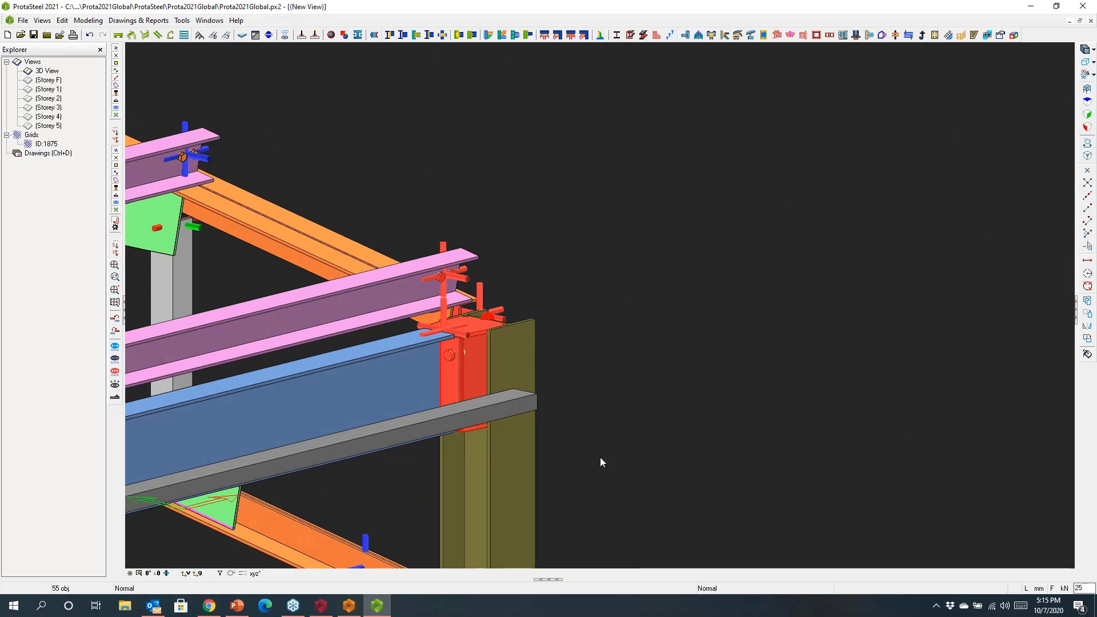
click(1013, 35)
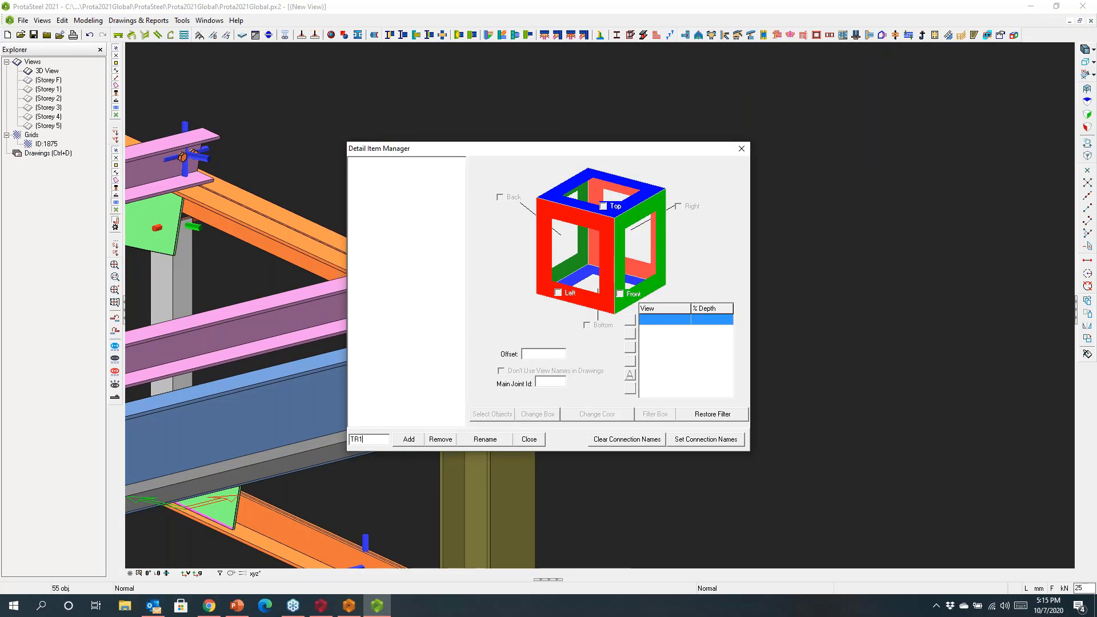
click(408, 439)
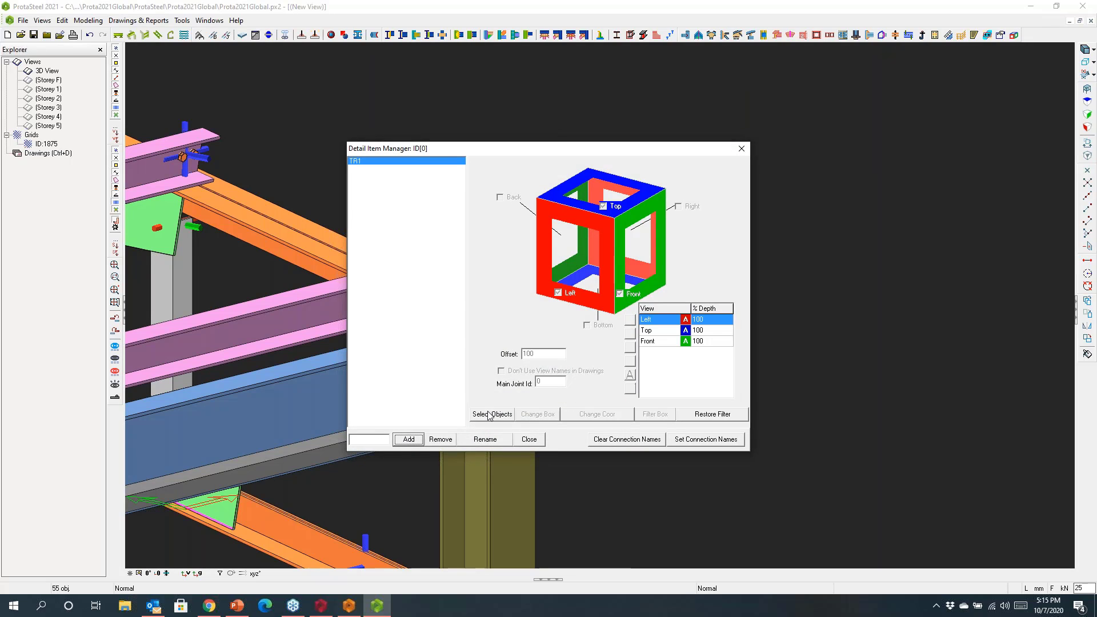
Step: Assign the corner column, eaves beam, side rail, eave purlin and truss top chord to detail item TR1
click(490, 415)
drag(534, 146, 814, 152)
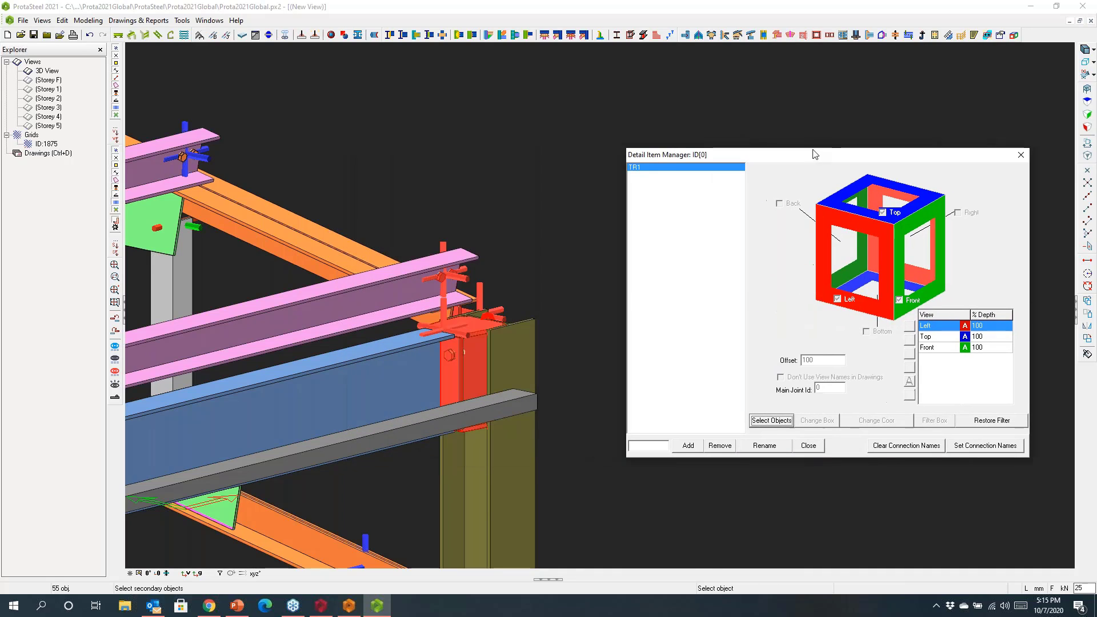
click(524, 499)
click(436, 422)
click(422, 431)
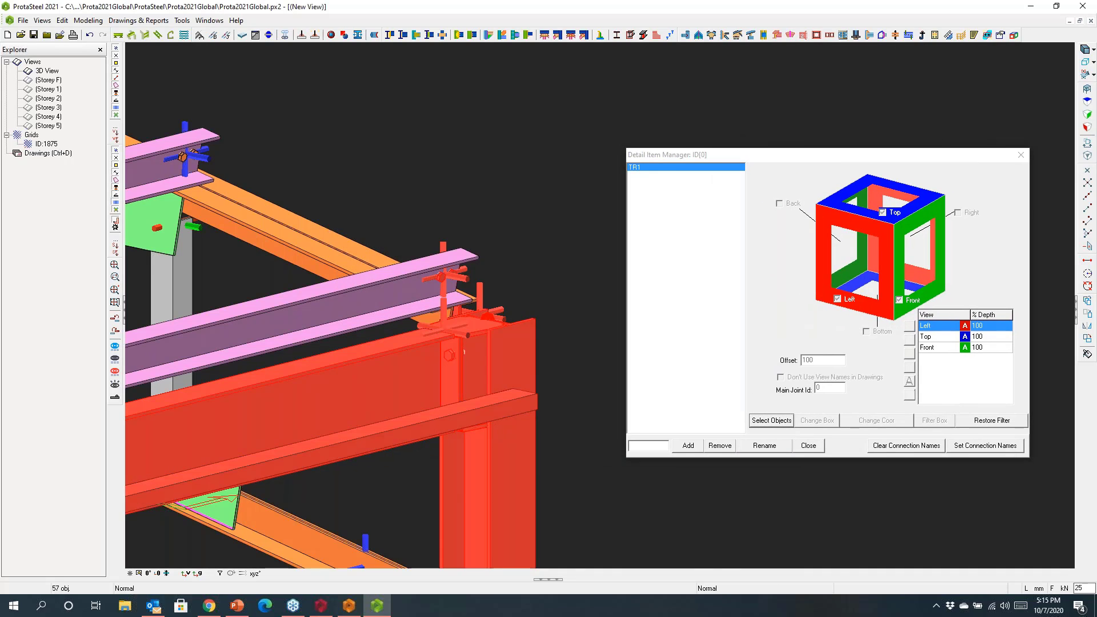
click(350, 309)
click(392, 232)
right_click(458, 363)
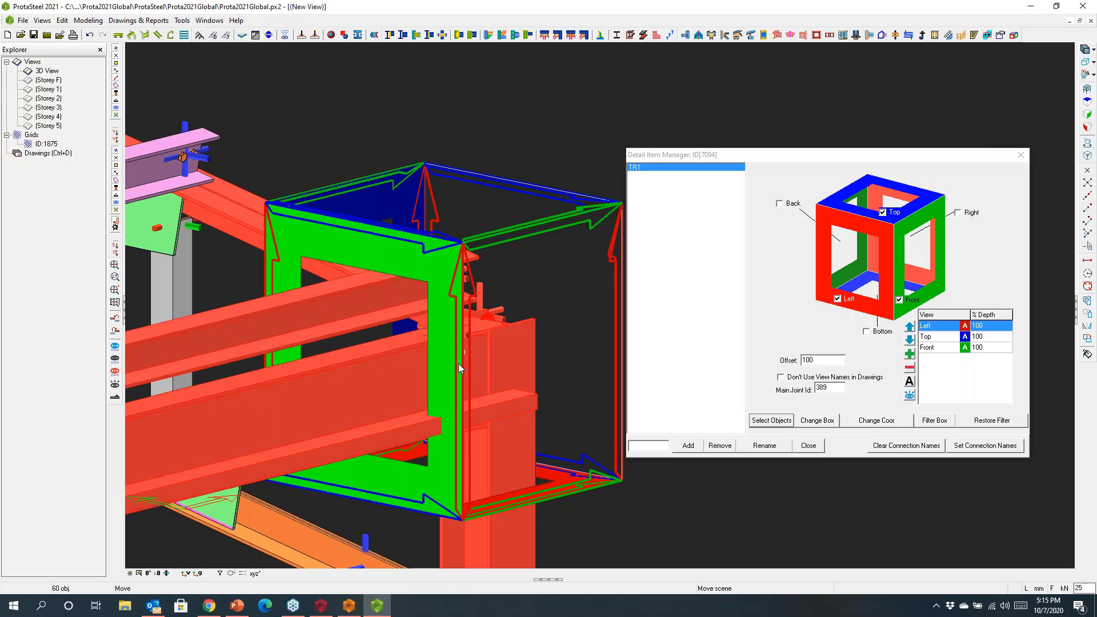
Step: Replace the Left, Top and Front views of detail item TR1 with the Right, Back and Bottom views
middle_drag(459, 363, 398, 348)
click(883, 212)
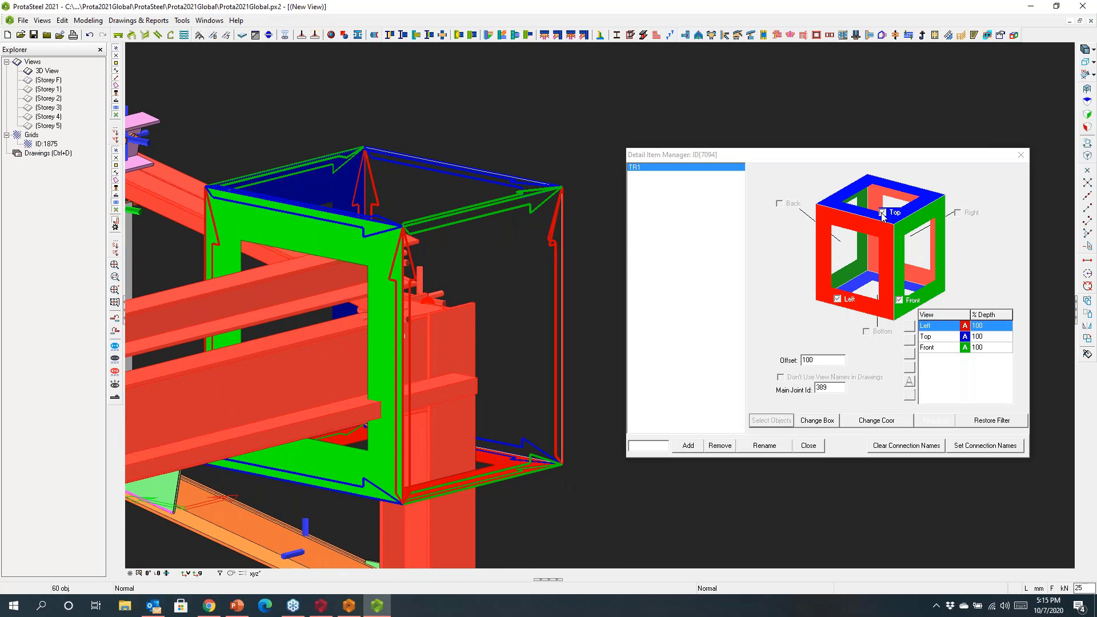
click(839, 300)
click(899, 299)
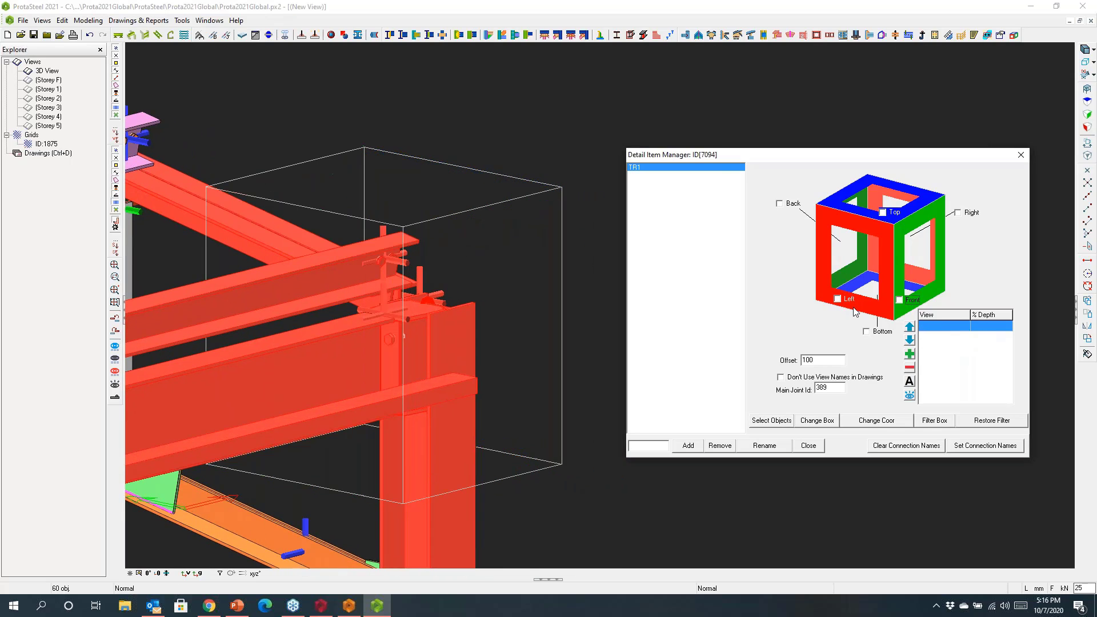
click(958, 213)
click(779, 203)
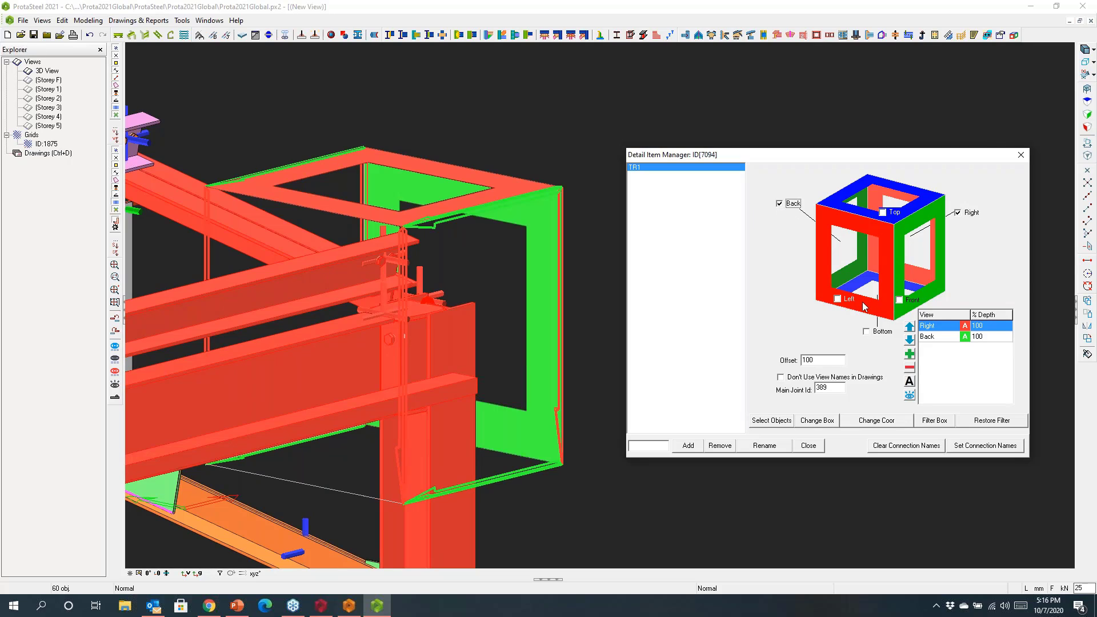
click(866, 331)
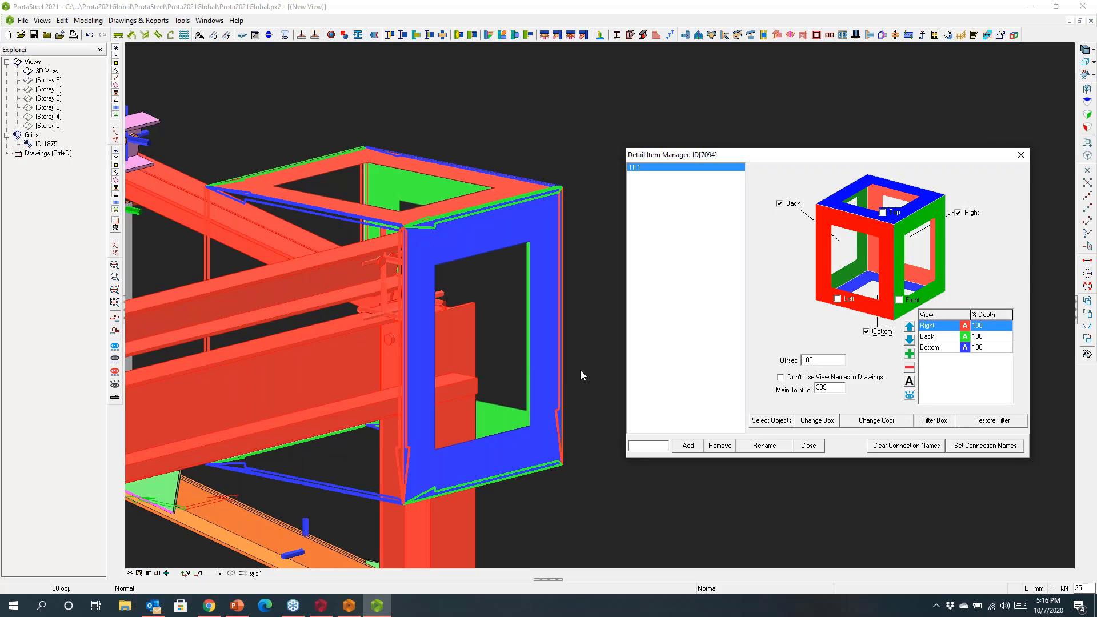
Step: Add a 3D view to detail item TR1 and close the Detail Item Manager
click(586, 198)
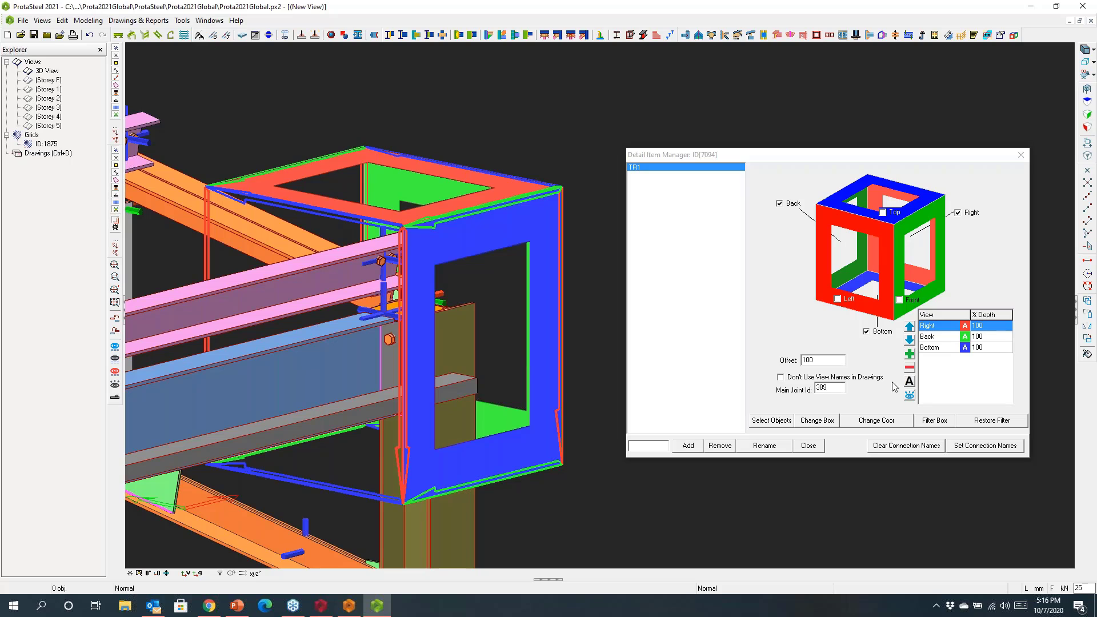
click(913, 354)
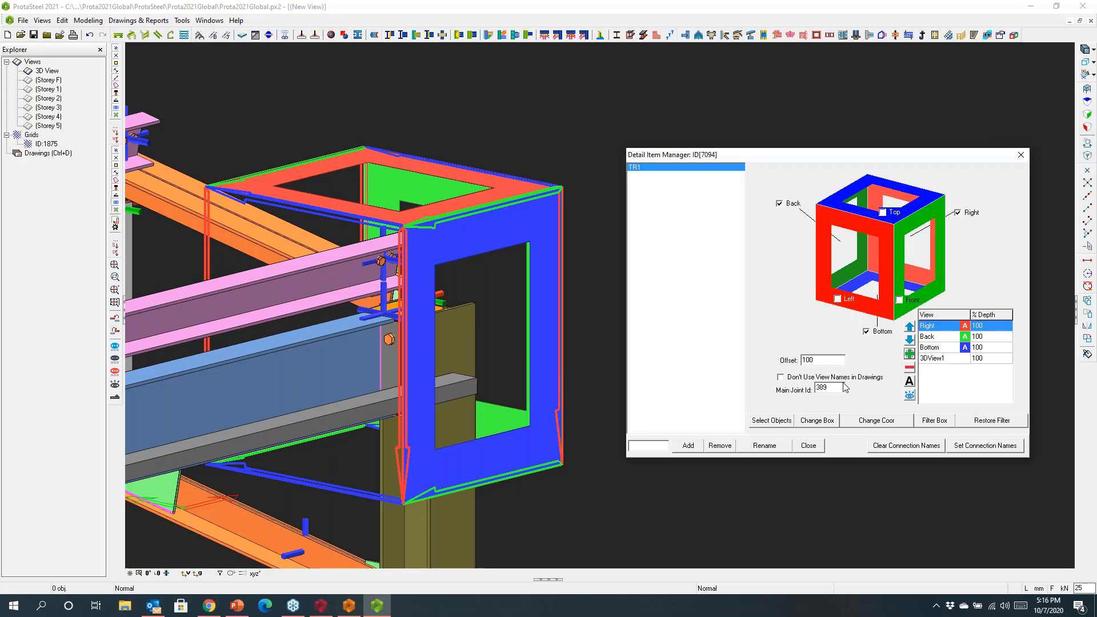
click(809, 445)
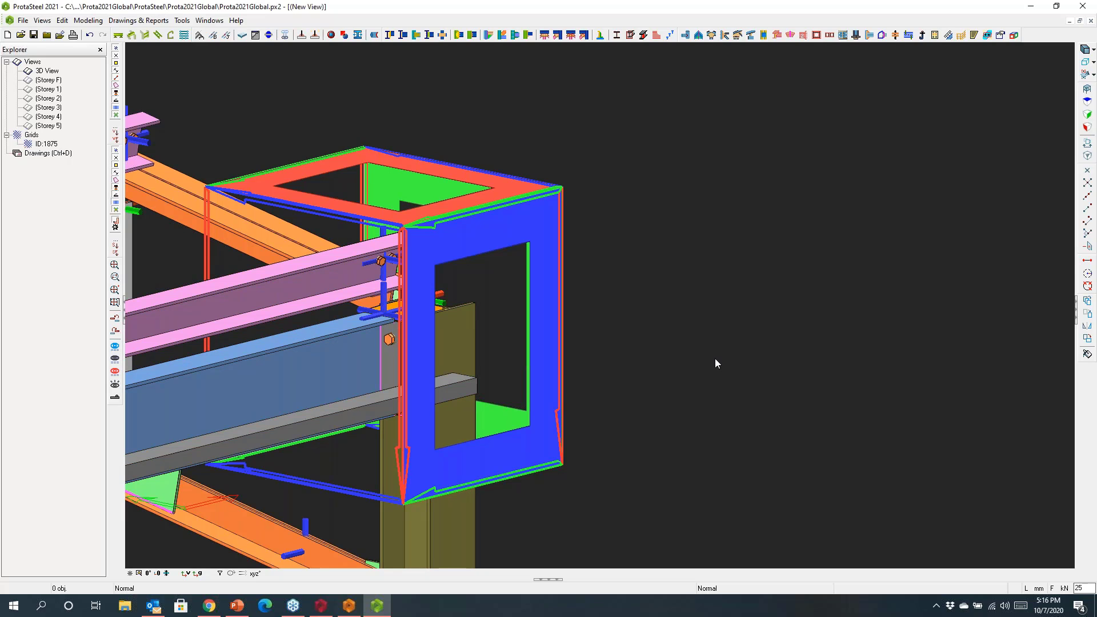
Step: Select the connection parts where a purlin meets the end truss's top chord and add a detail item named PC1
scroll(715, 358, down, 2)
middle_drag(715, 359, 834, 377)
middle_drag(219, 126, 393, 201)
drag(426, 200, 458, 247)
click(1000, 36)
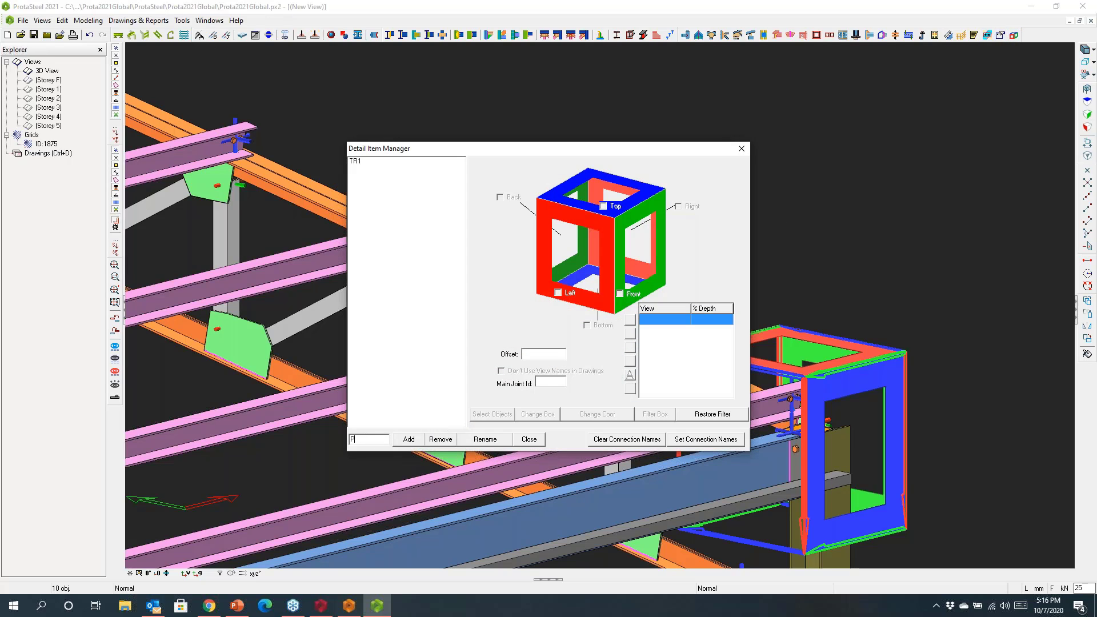
click(420, 443)
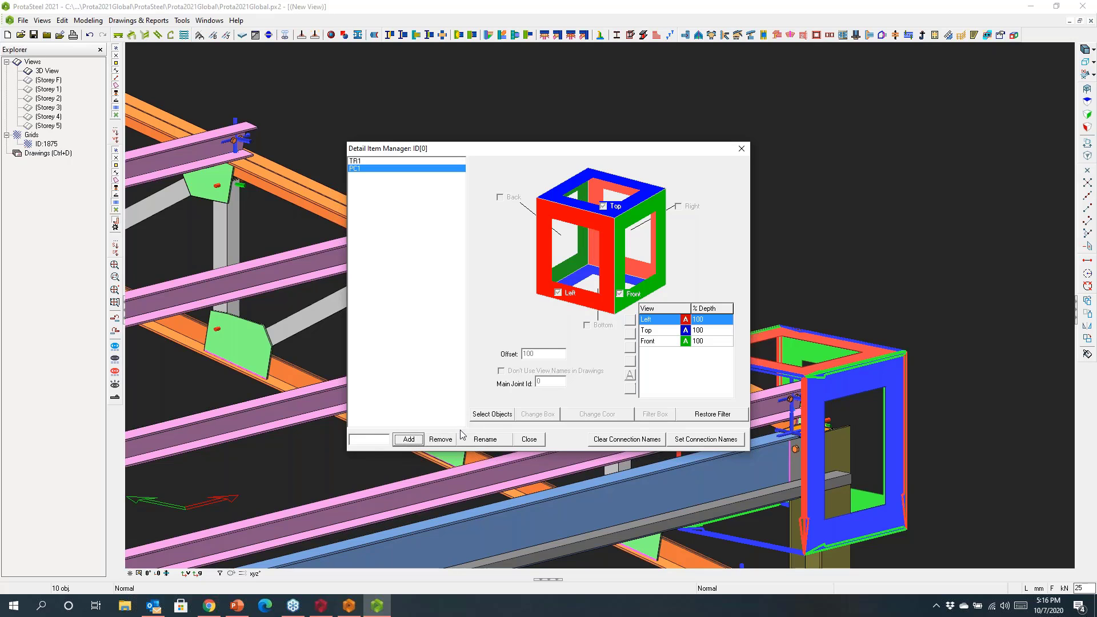
Step: Assign the purlin and the truss top chord to detail item PC1
click(492, 414)
drag(509, 151, 680, 191)
click(460, 255)
click(420, 242)
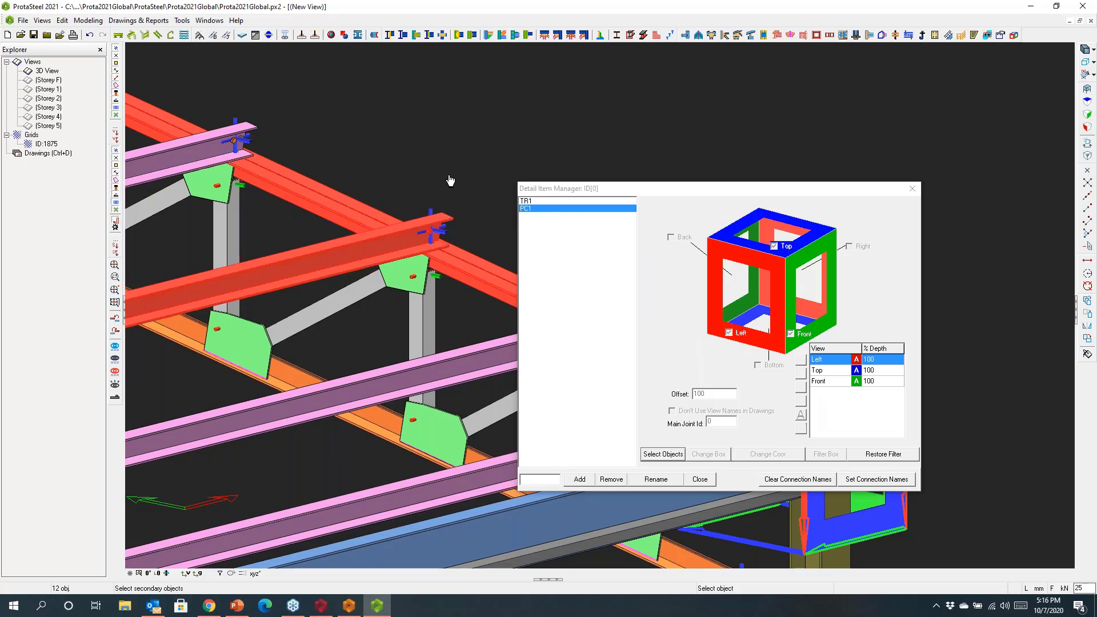
right_click(450, 180)
Step: Replace PC1's Top, Left and Front views with the Back and Bottom views and close the Detail Item Manager
middle_drag(588, 179, 508, 144)
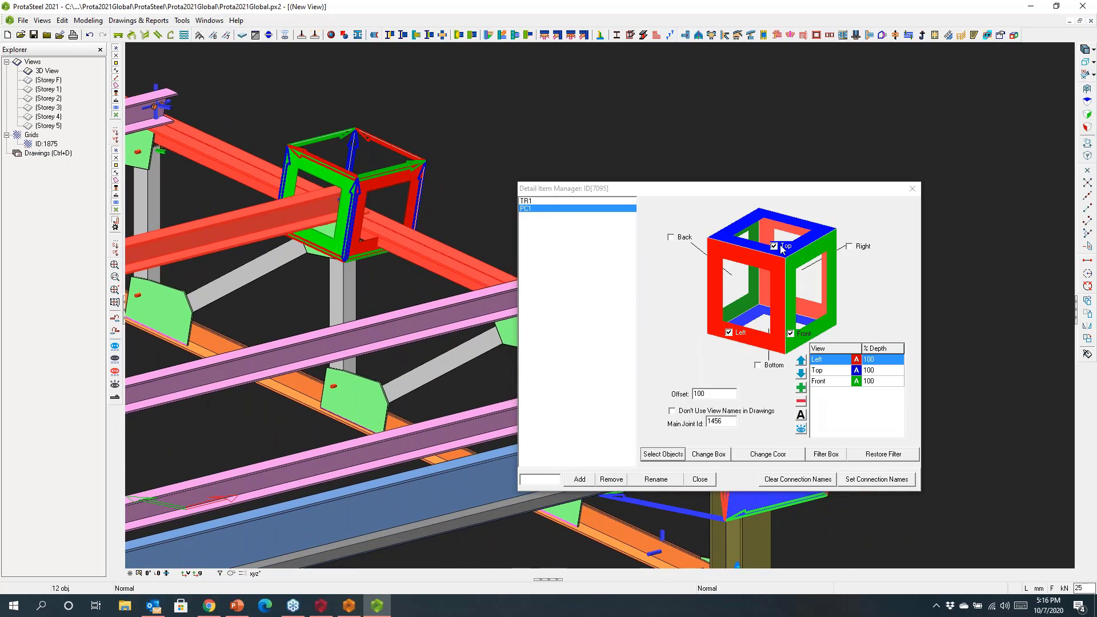
click(774, 247)
click(729, 334)
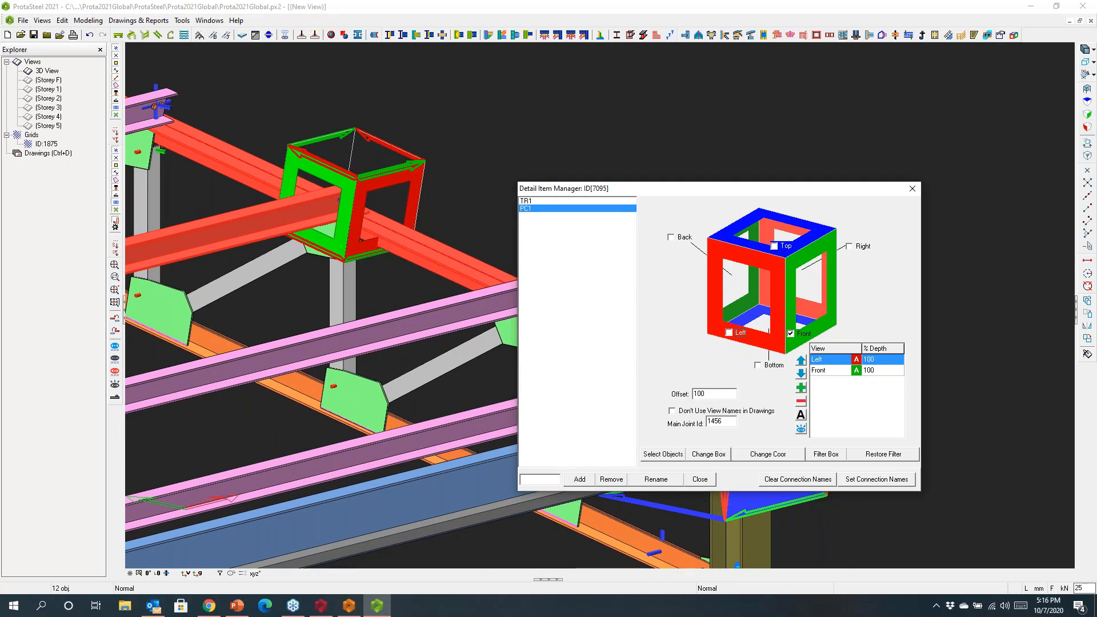
click(791, 333)
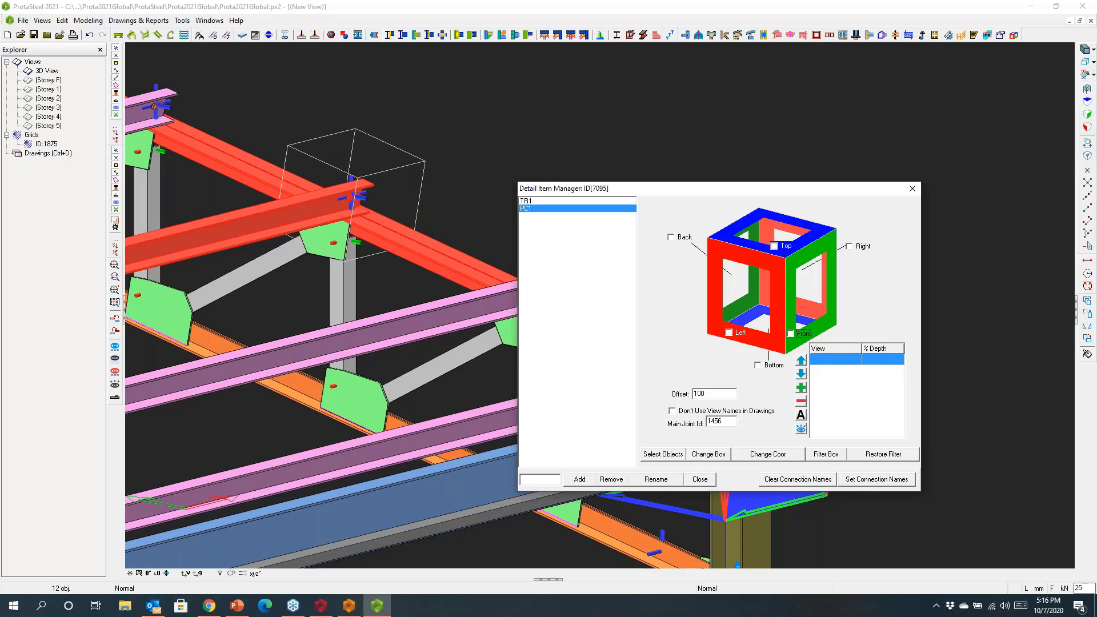
click(672, 238)
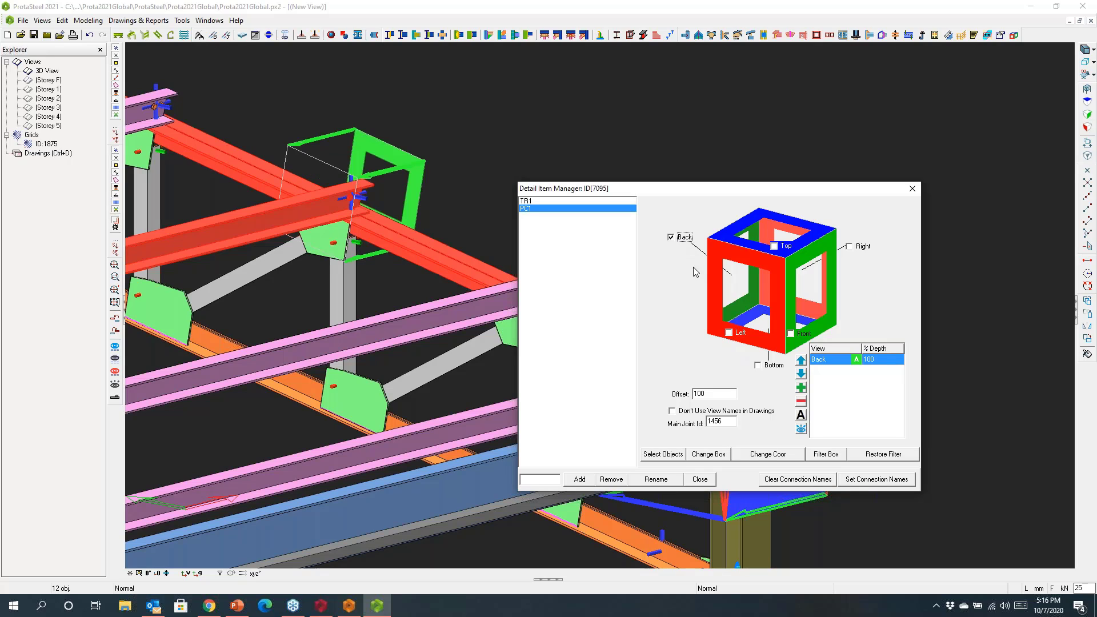
click(758, 365)
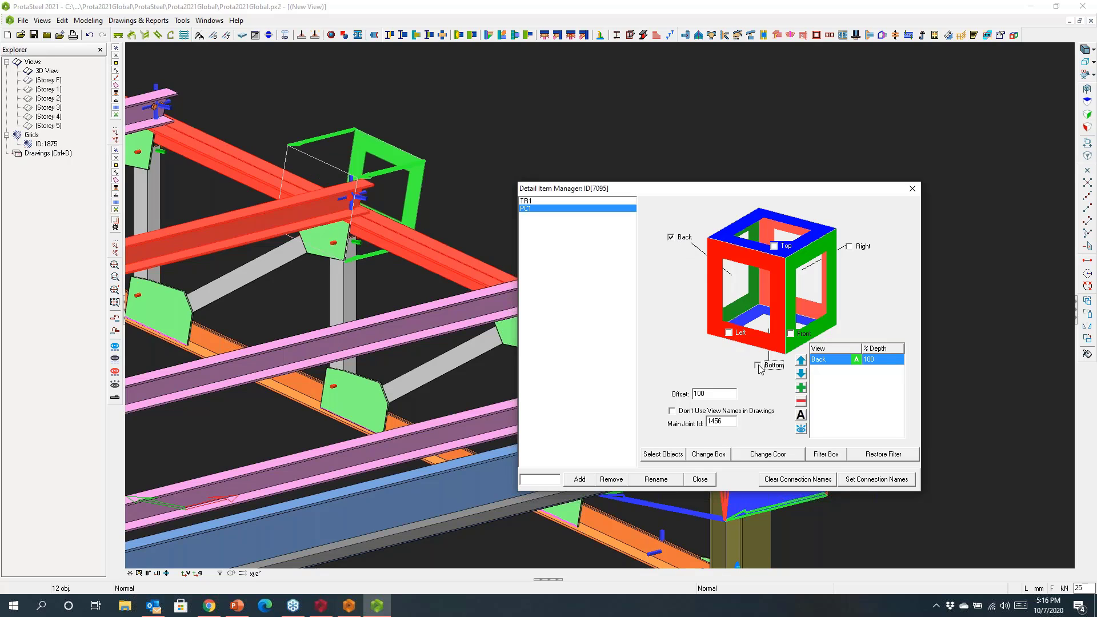
click(913, 190)
Step: Create a two-point elevation view of the end truss frame through the bases of its two columns
middle_drag(697, 238, 577, 250)
scroll(623, 311, down, 5)
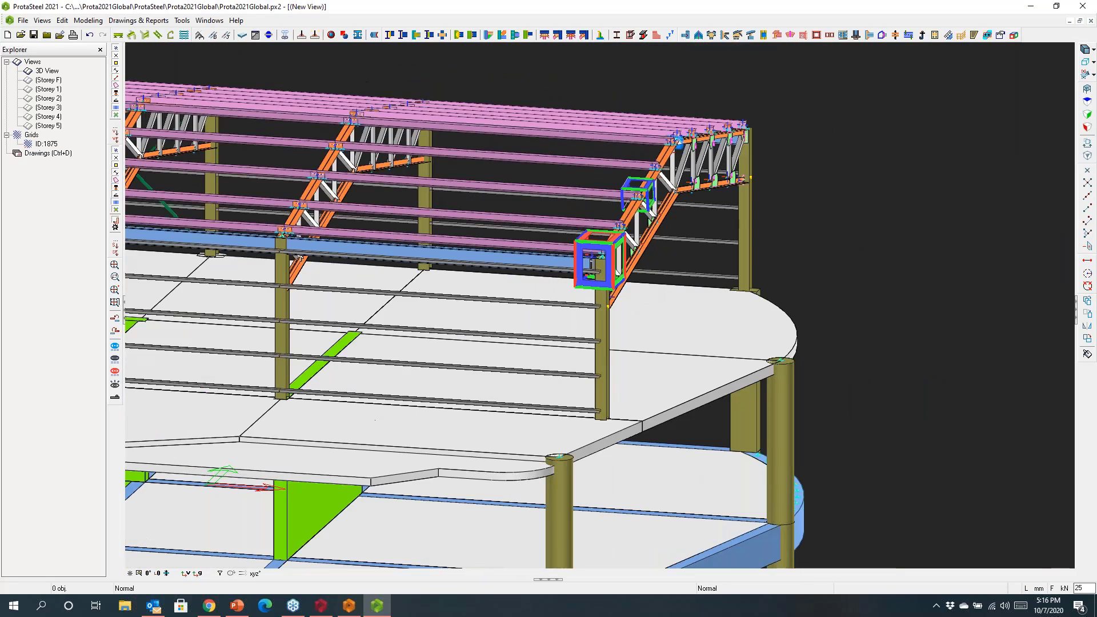
click(42, 21)
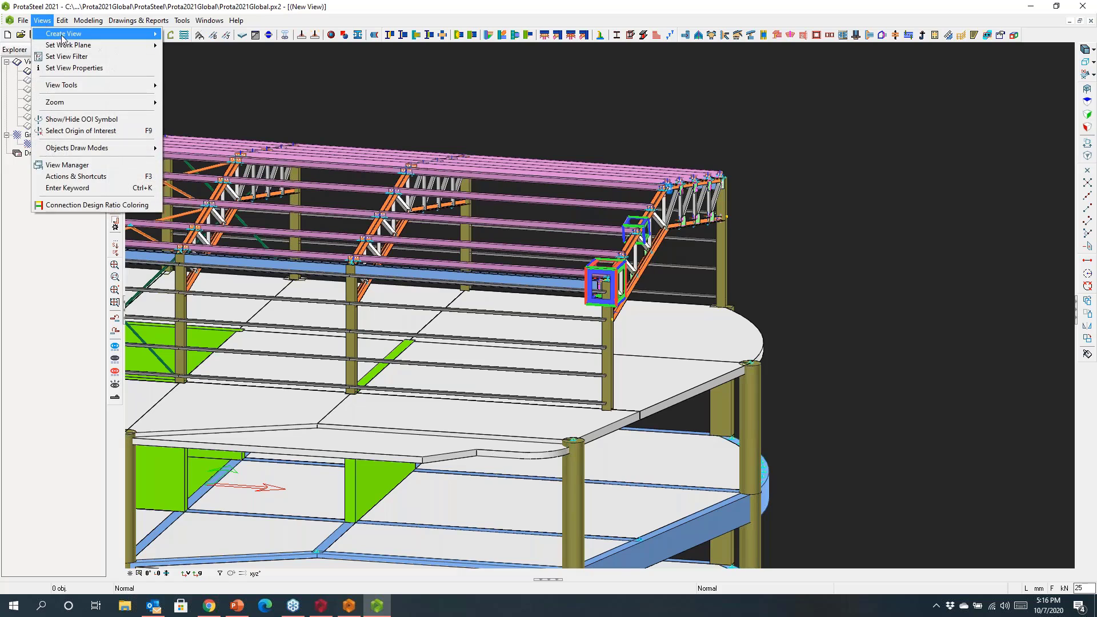
mouse_move(64, 34)
click(186, 85)
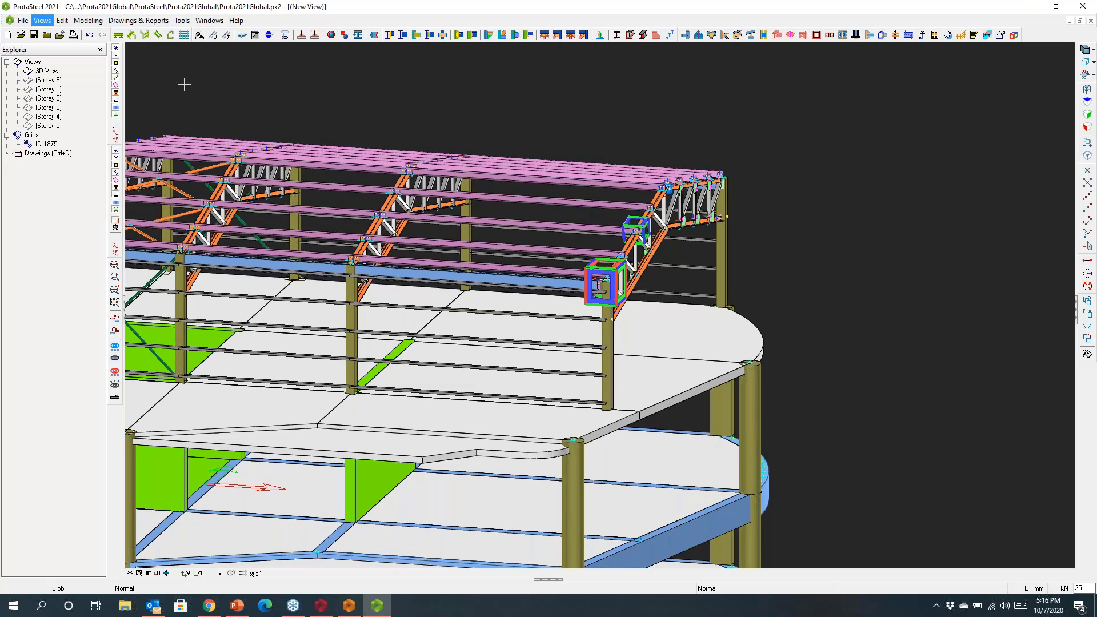
click(607, 407)
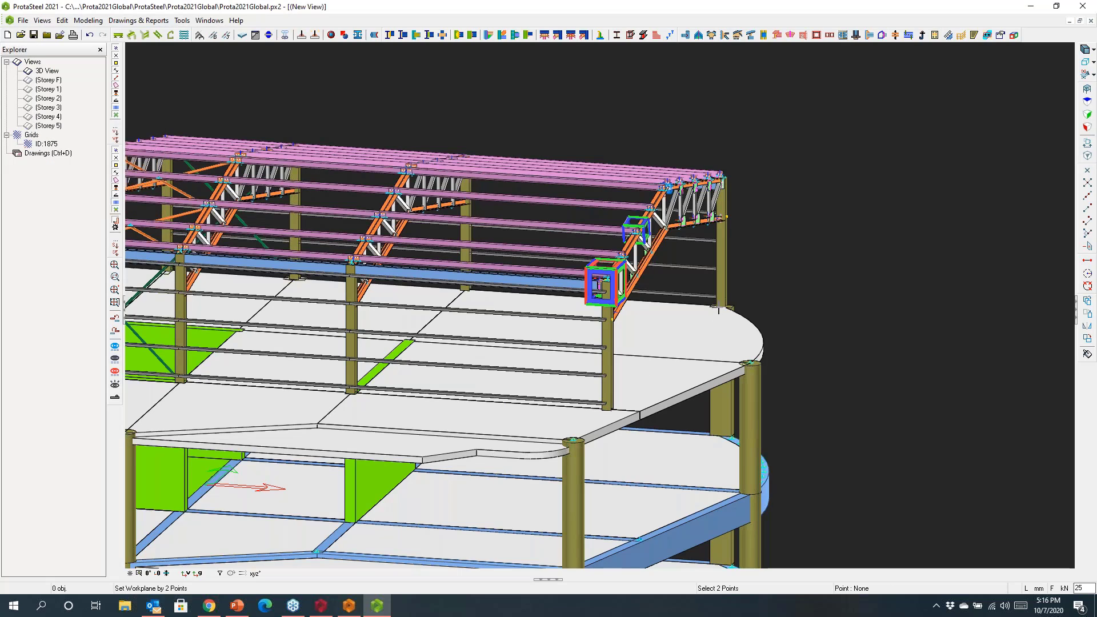
click(719, 306)
middle_drag(723, 345, 423, 371)
scroll(386, 252, up, 5)
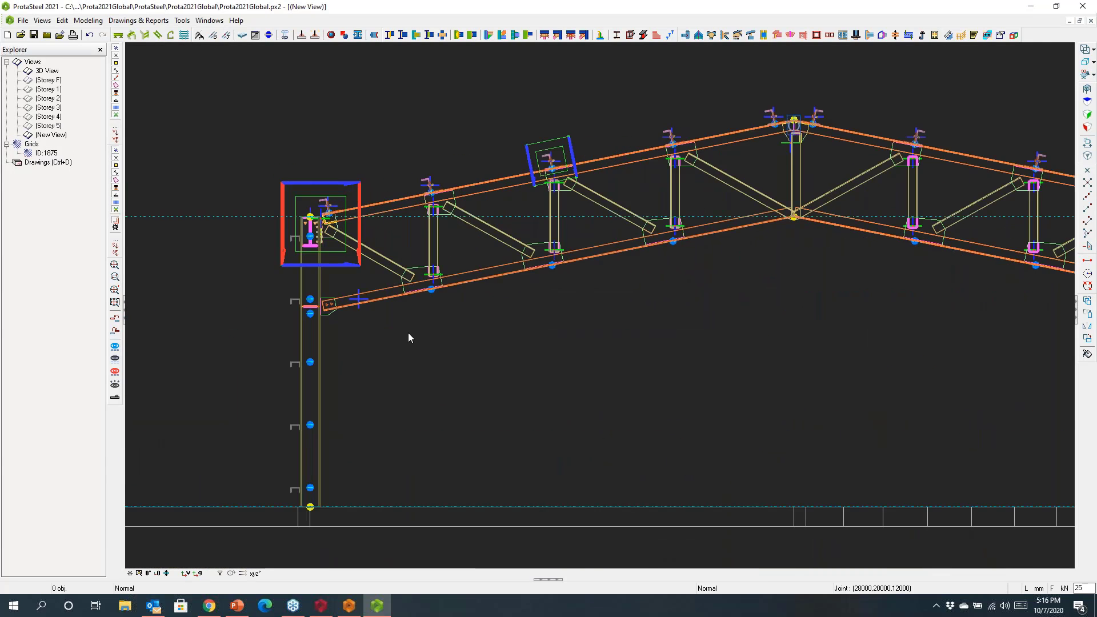
scroll(408, 333, down, 5)
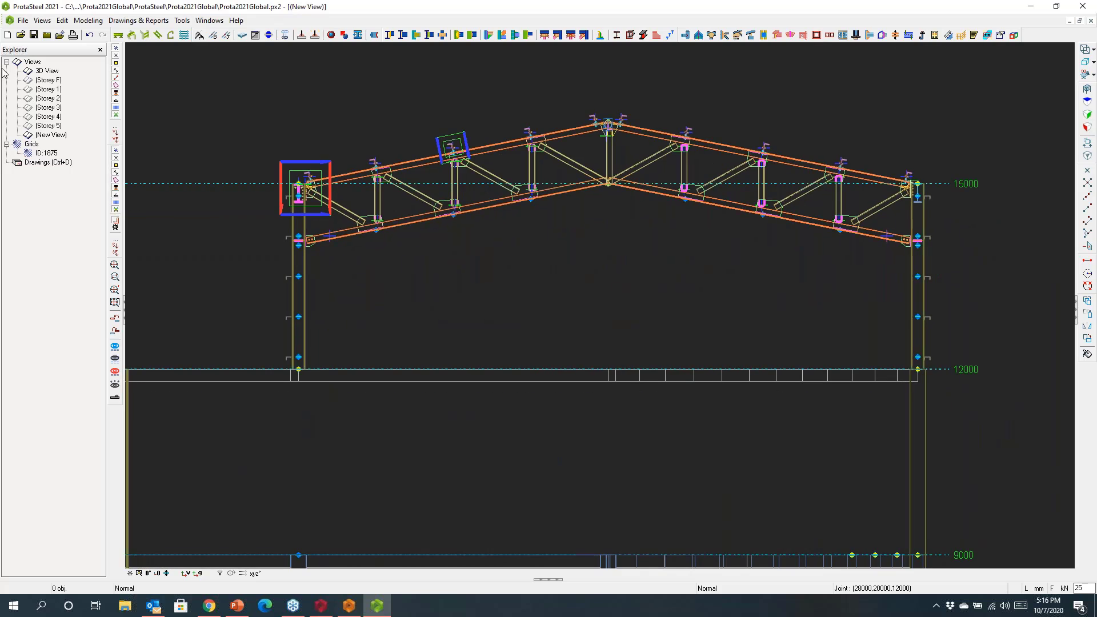
Step: Switch to the Drawing Module and create an A0 landscape drawing named truss, declining to save changes when closing the Drawings Manager
click(33, 163)
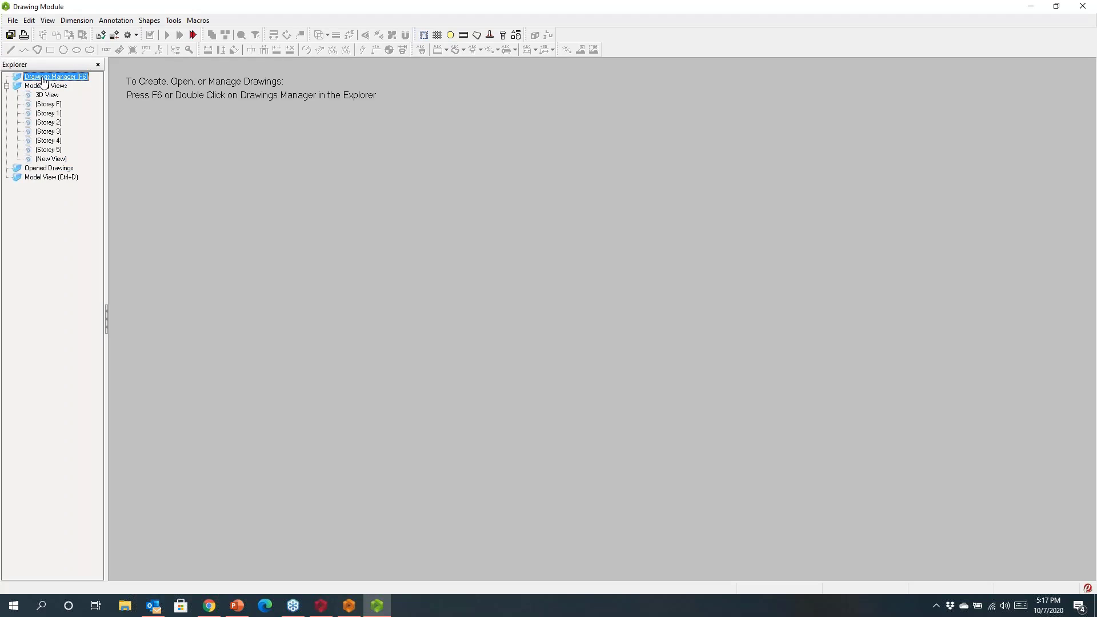
double_click(44, 80)
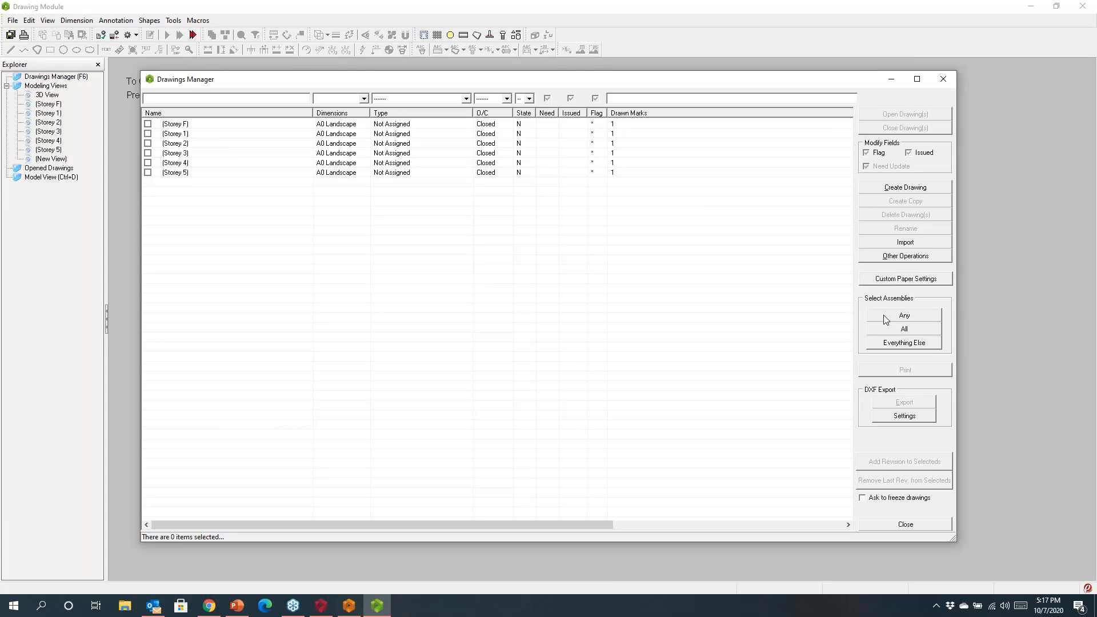
click(895, 189)
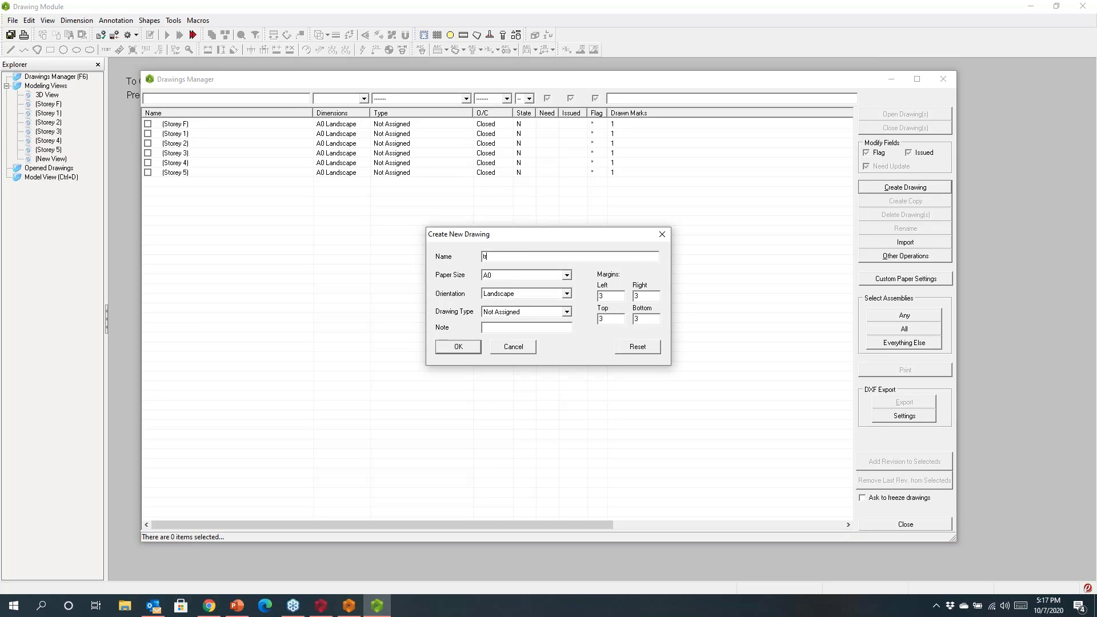
click(454, 347)
click(941, 79)
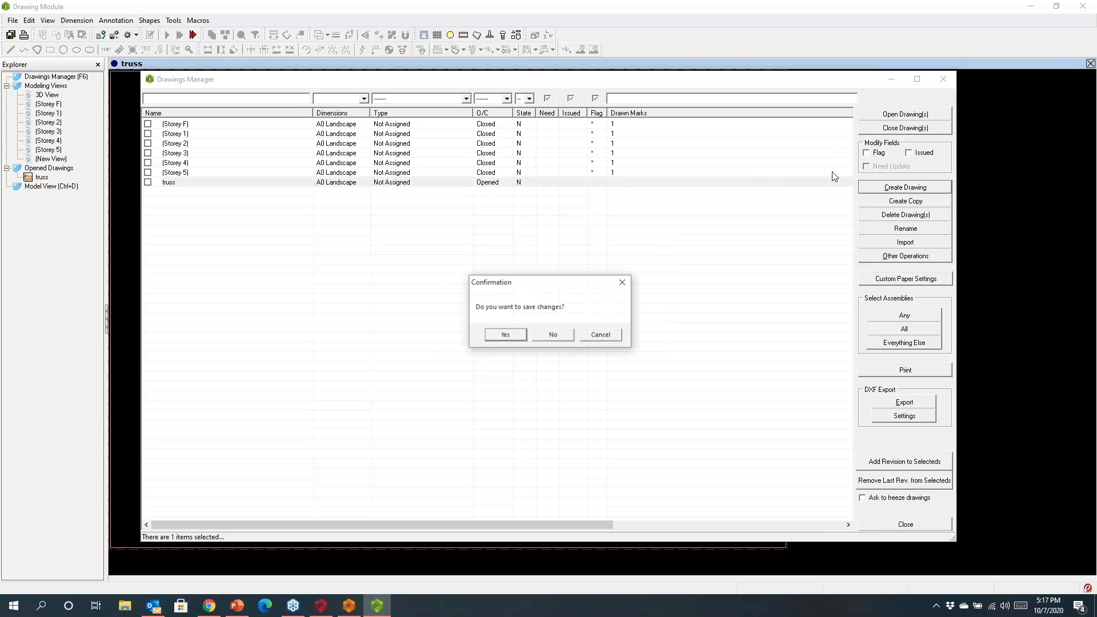
click(554, 335)
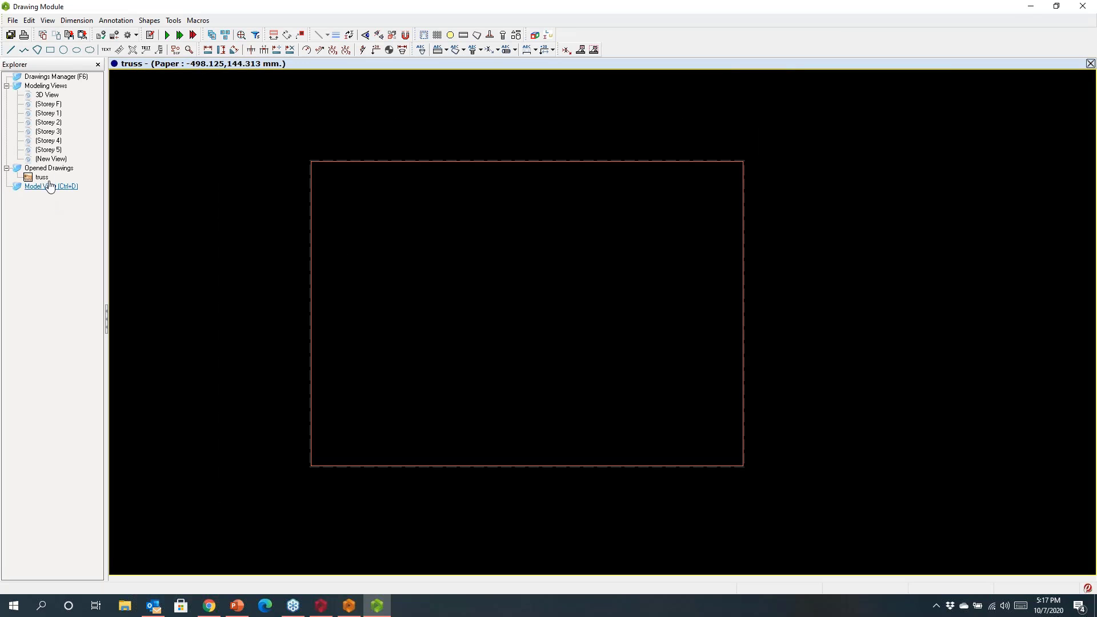
Step: Insert the new truss elevation view into the truss drawing and examine the detail circles on its top chord
drag(50, 159, 160, 205)
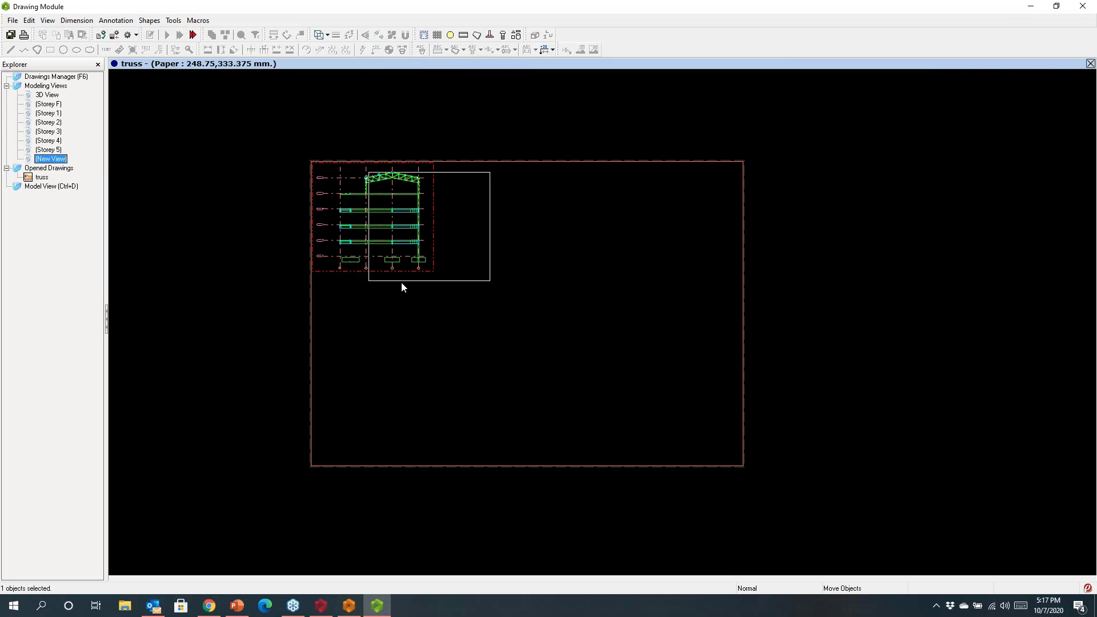
scroll(403, 286, up, 6)
scroll(447, 225, up, 2)
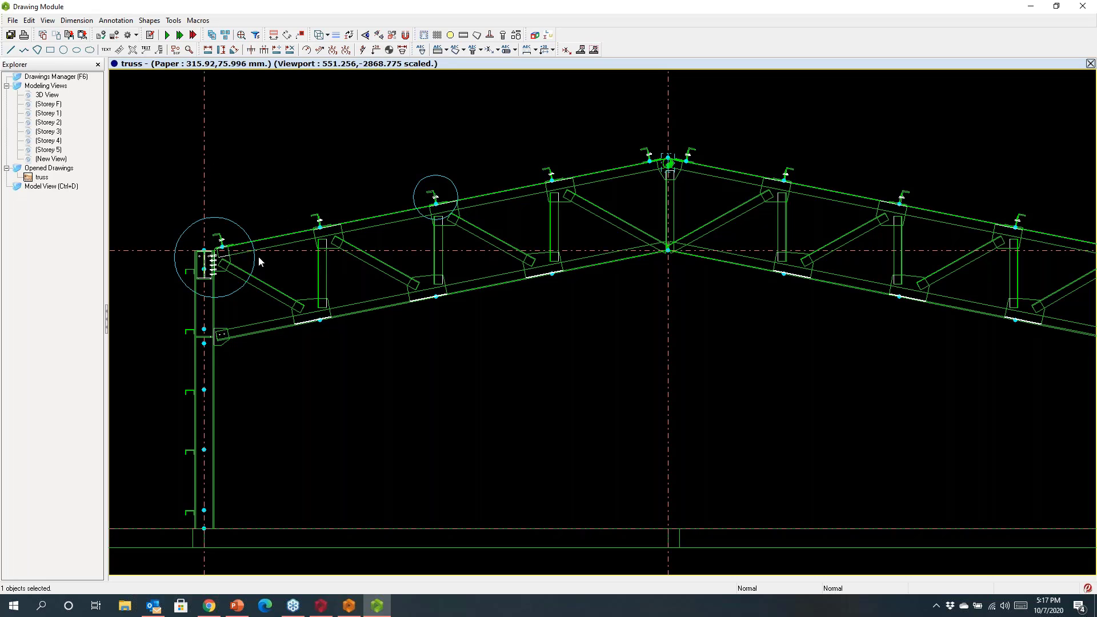
scroll(373, 239, down, 3)
scroll(416, 294, down, 2)
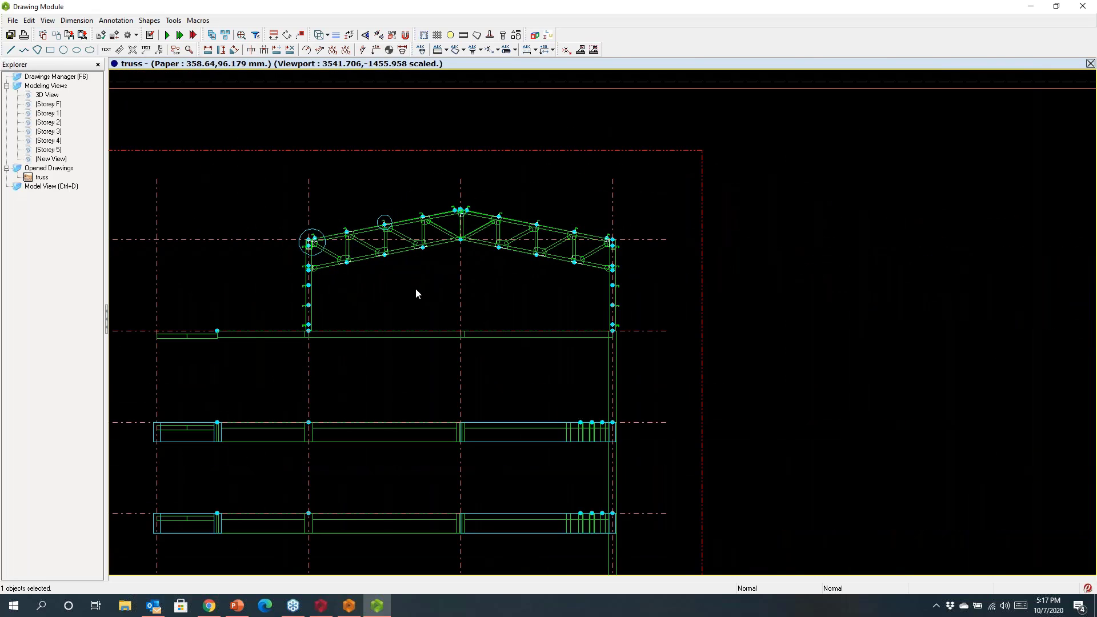
scroll(258, 215, up, 4)
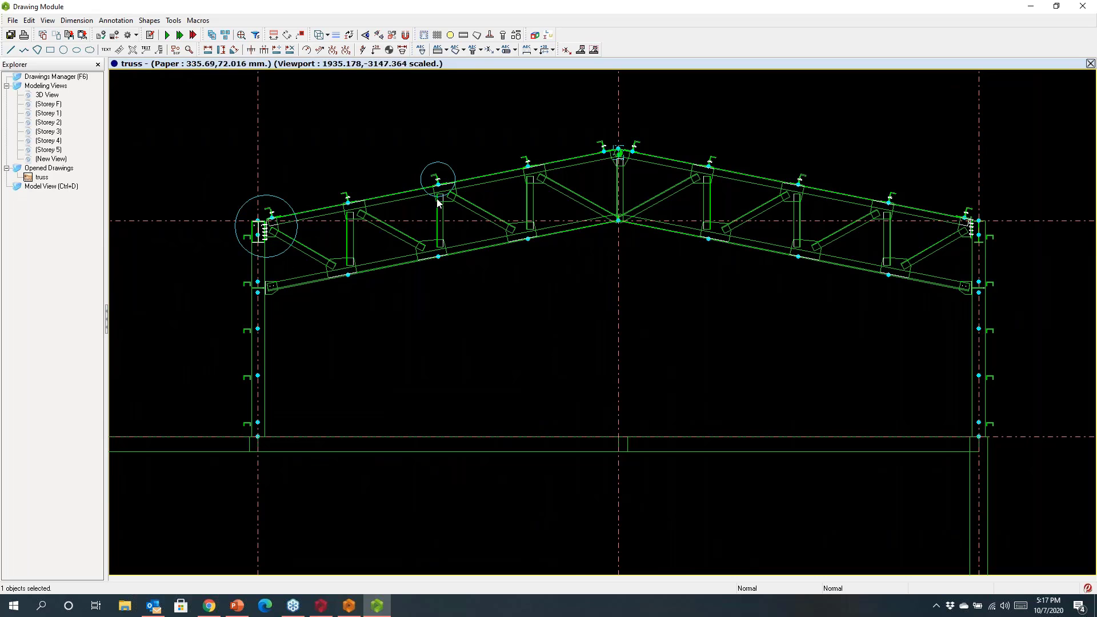
scroll(387, 196, down, 3)
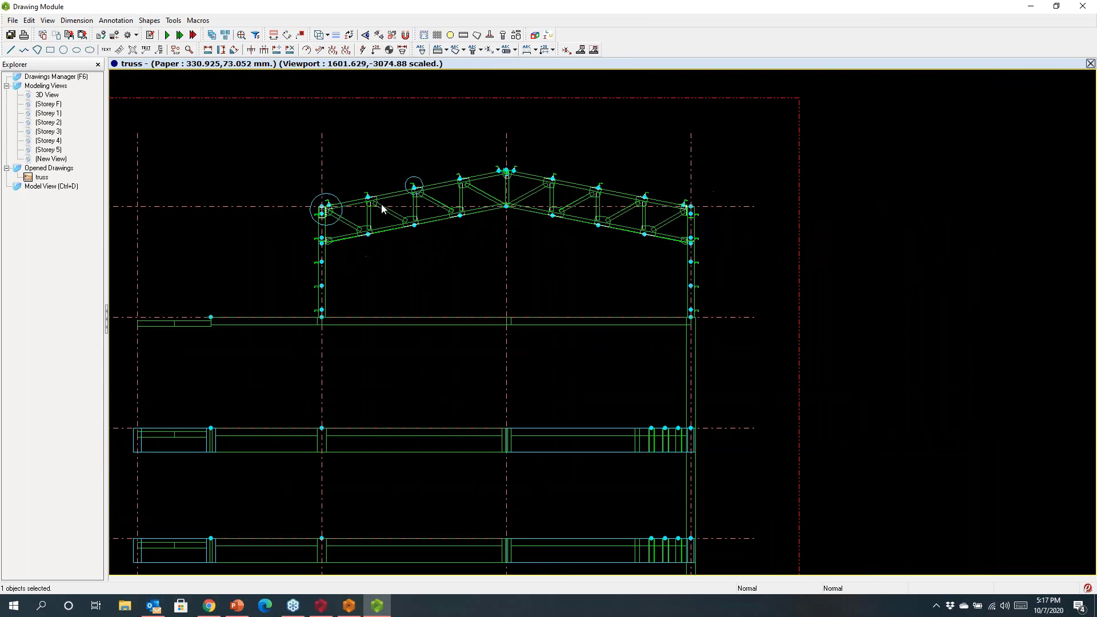
Step: Run the numbering and generate the TR1 and PC1 labels and connection details on the truss drawing, checking the TR1 views
click(534, 36)
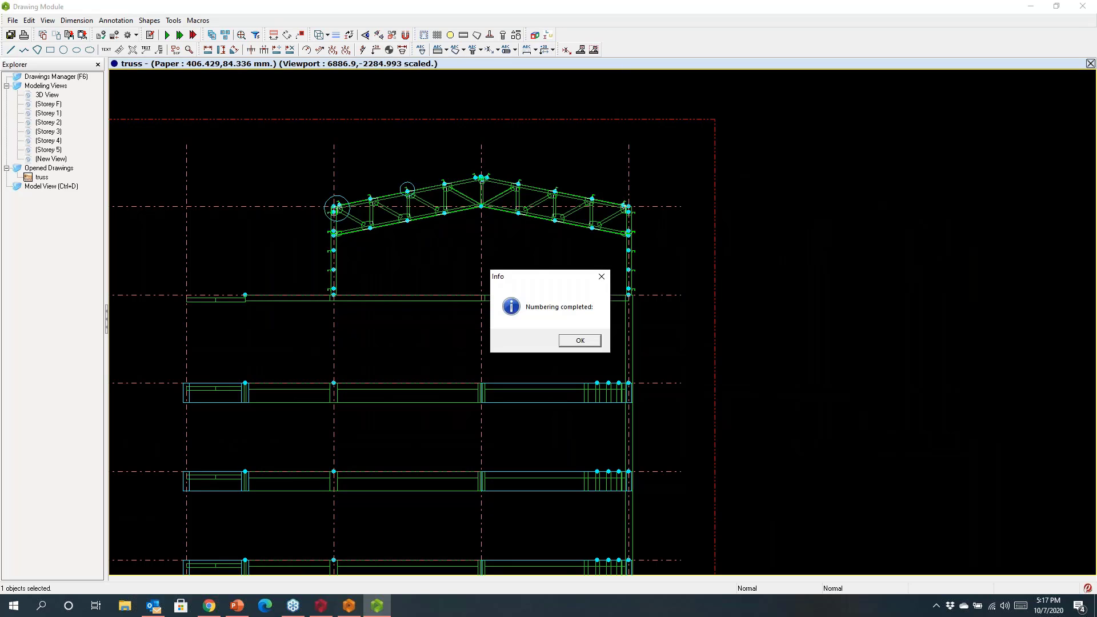
click(577, 342)
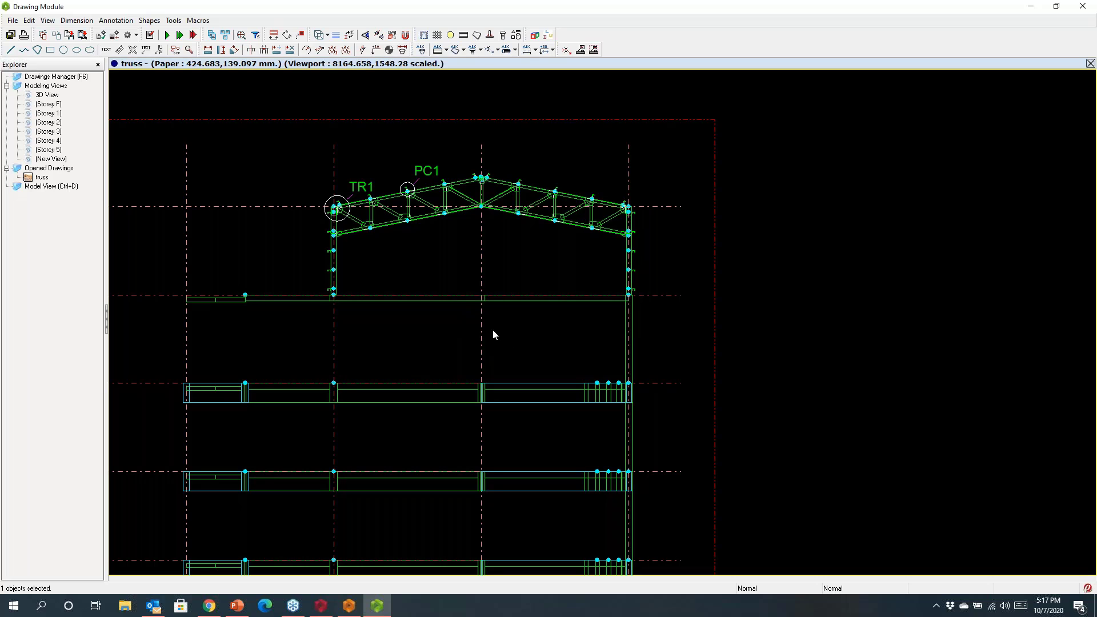
scroll(482, 331, down, 1)
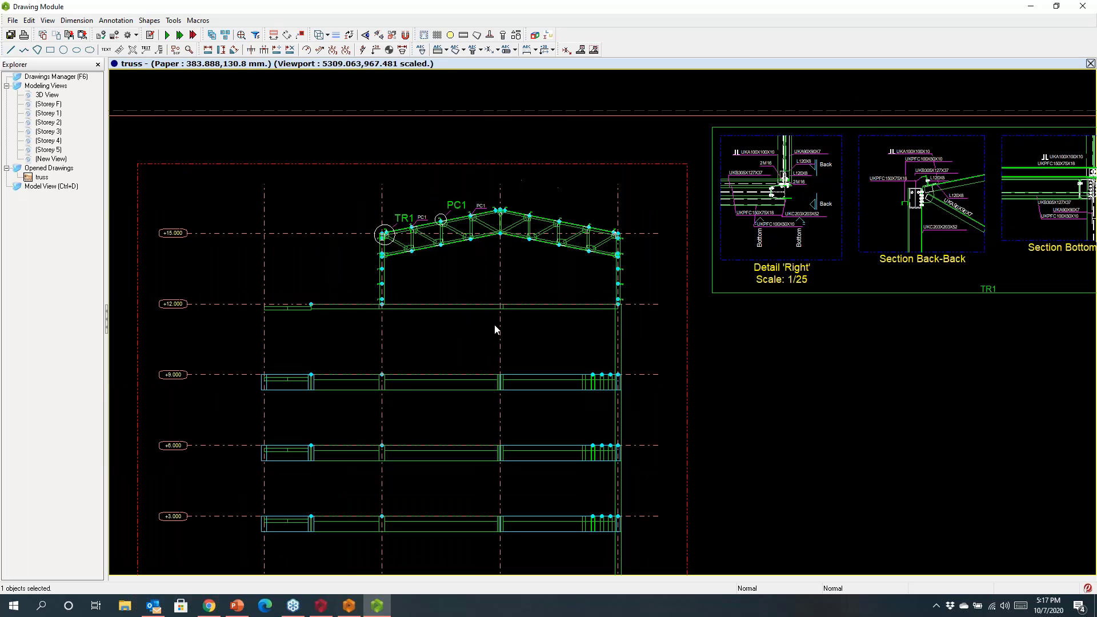
mouse_move(877, 261)
middle_down()
mouse_move(700, 274)
mouse_move(664, 211)
middle_up()
scroll(532, 267, up, 5)
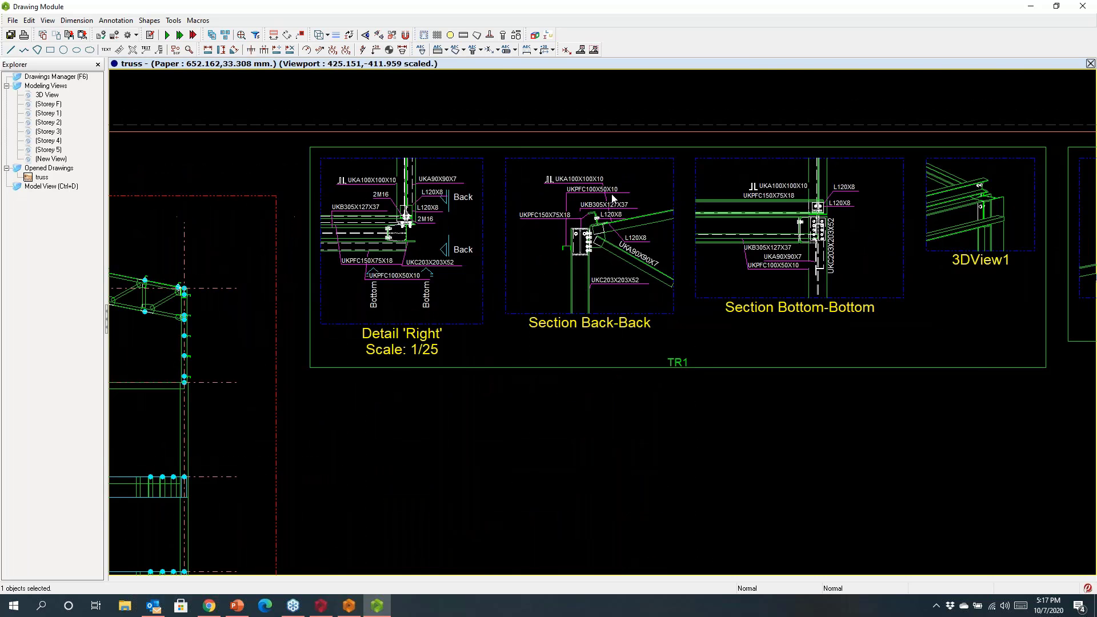
Step: Reposition the UKPFC150X75X18, UKPFC100X50X10 and UKB305X127X37 labels in Section Back-Back so they sit clear of one another
scroll(531, 267, up, 1)
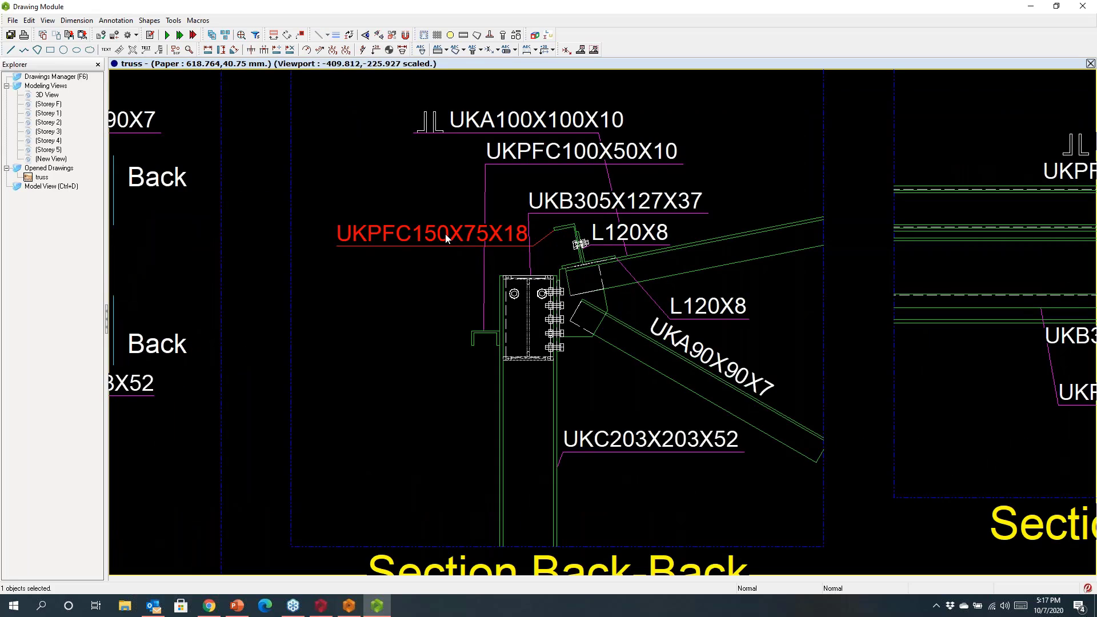
drag(578, 207, 343, 449)
drag(434, 225, 389, 166)
click(578, 166)
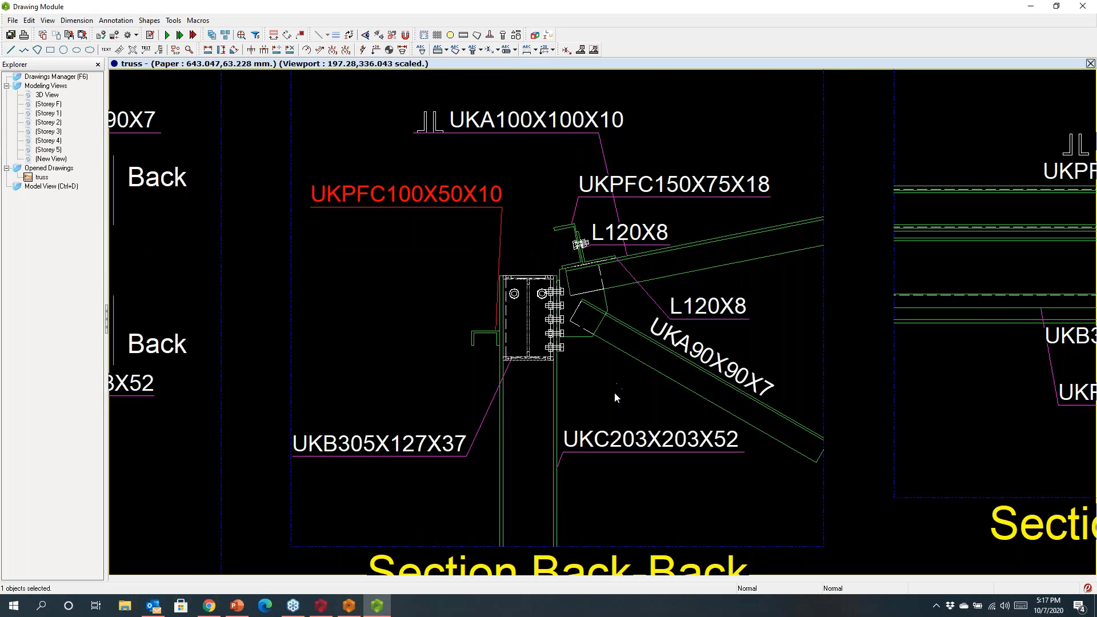
Step: Select the members of Section Back-Back and add size labels to its bolts
middle_drag(588, 379, 581, 360)
drag(369, 106, 641, 422)
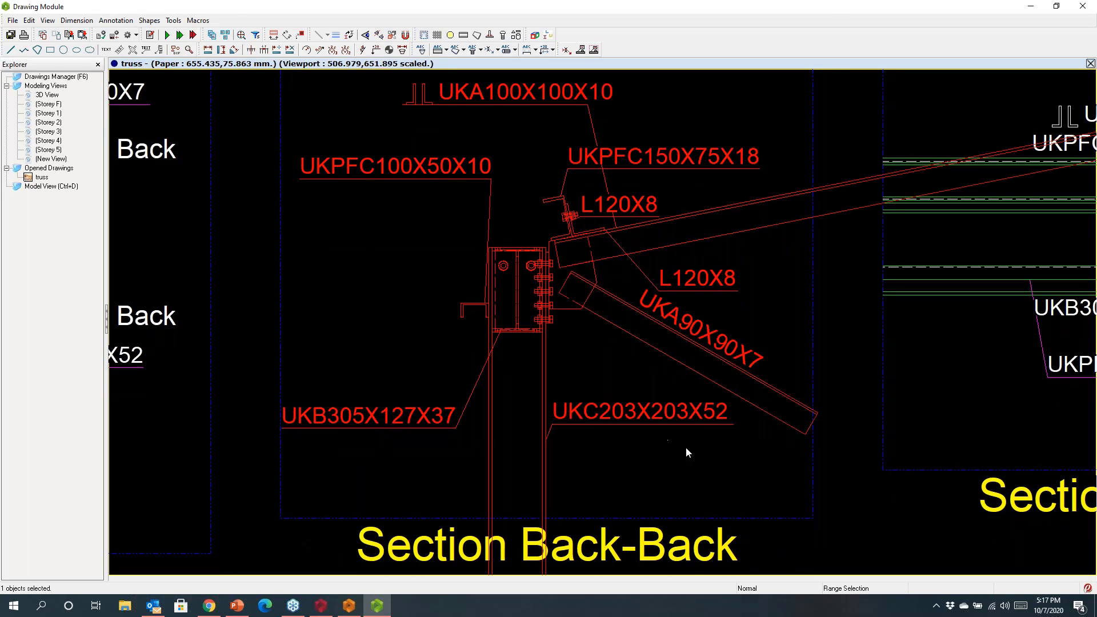
click(423, 50)
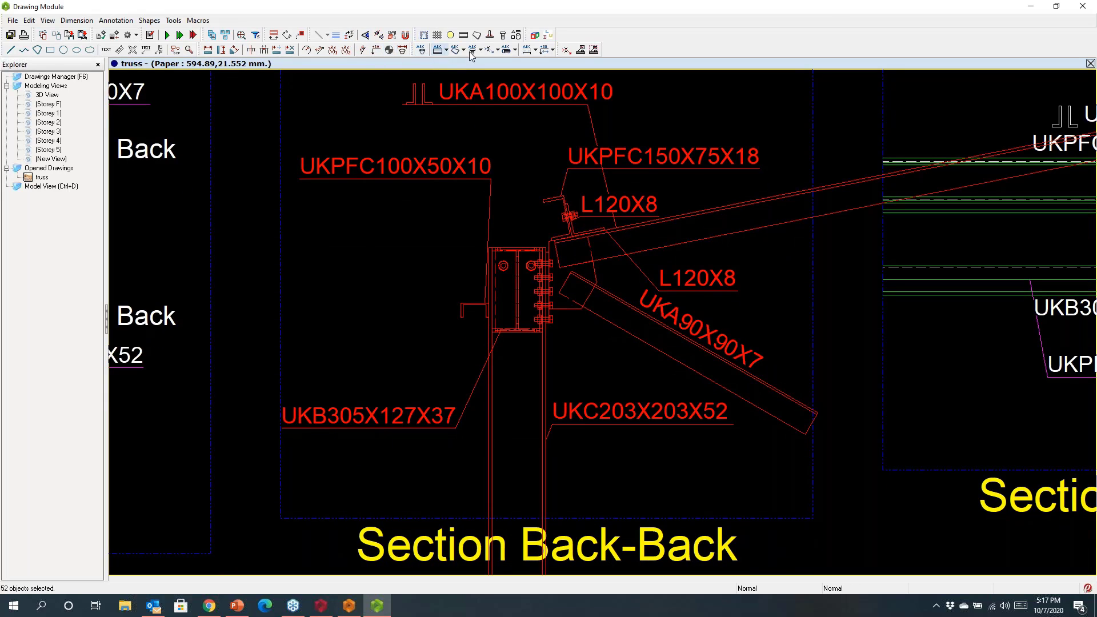
click(400, 253)
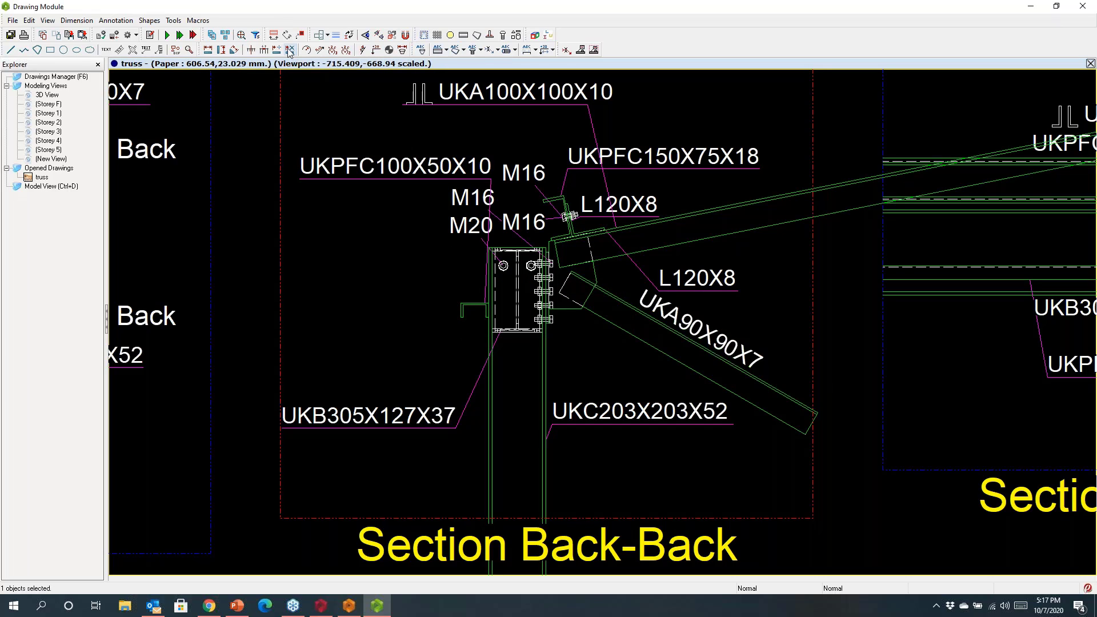
Step: Dimension the horizontal spacing between the two beam end bolts in Section Back-Back, placing the dimension below the beam
click(209, 49)
click(503, 266)
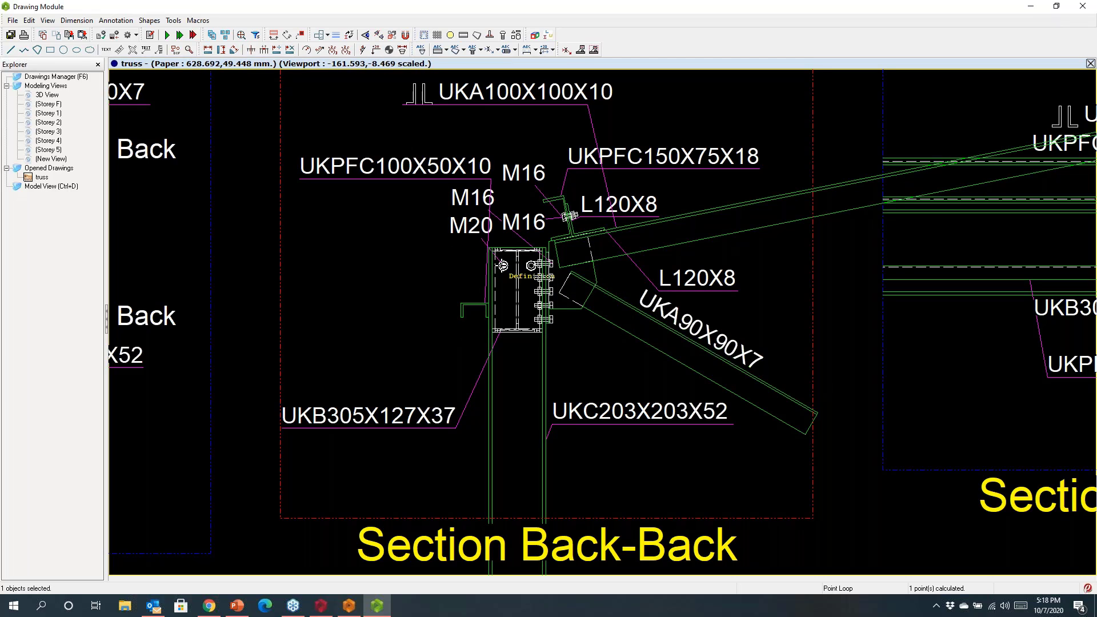
click(531, 266)
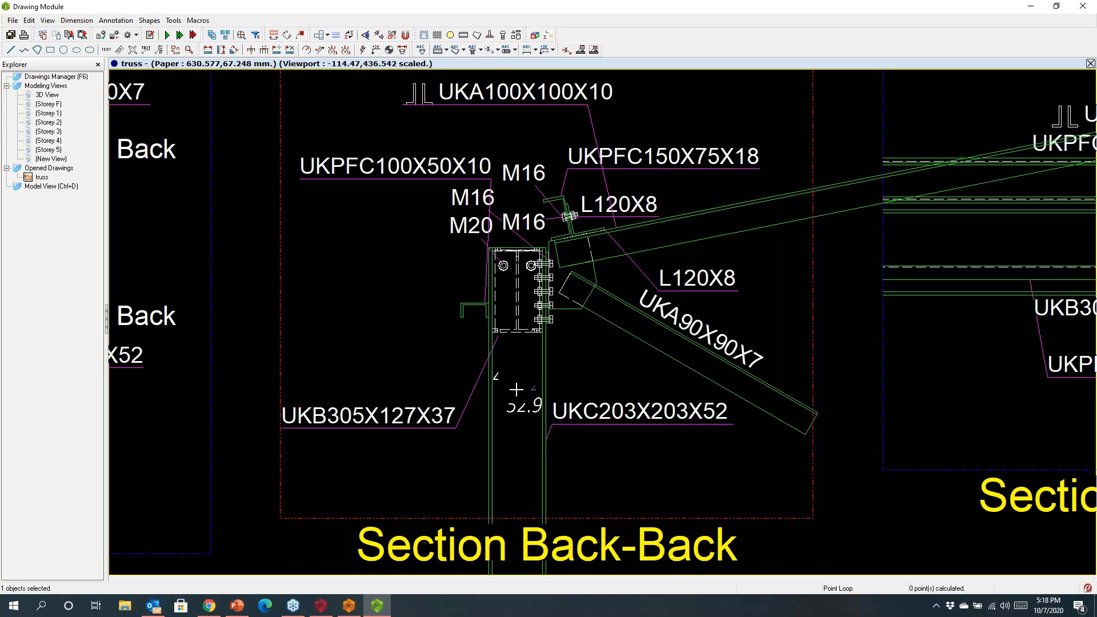
click(519, 390)
Step: Examine the section and 3D views of the TR1 connection detail and the neighbouring PC1 detail
scroll(423, 299, down, 4)
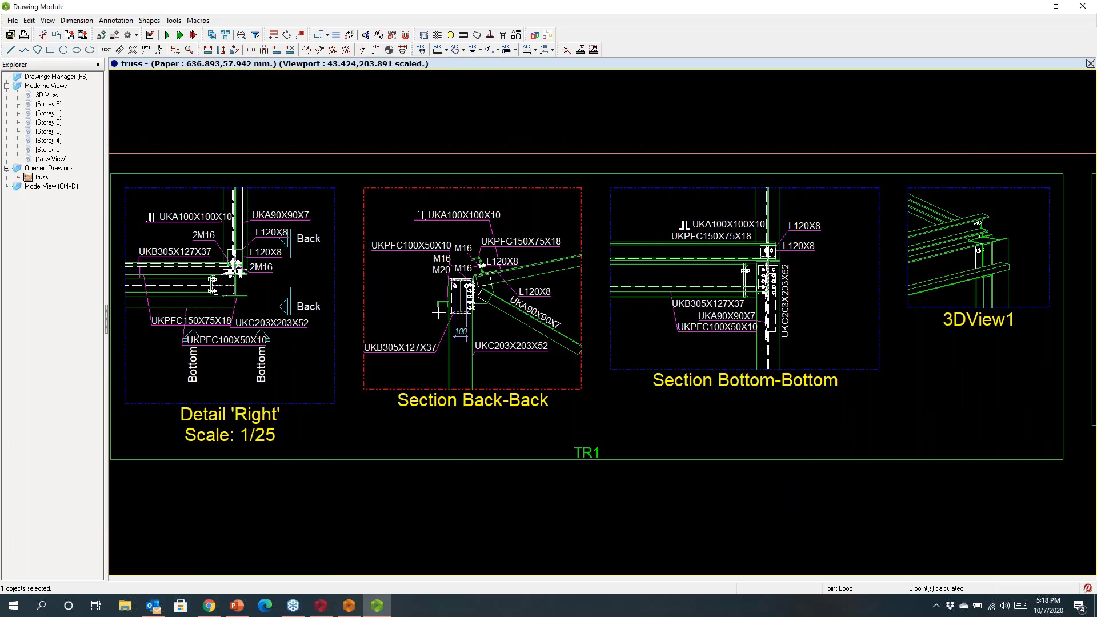
scroll(998, 235, up, 4)
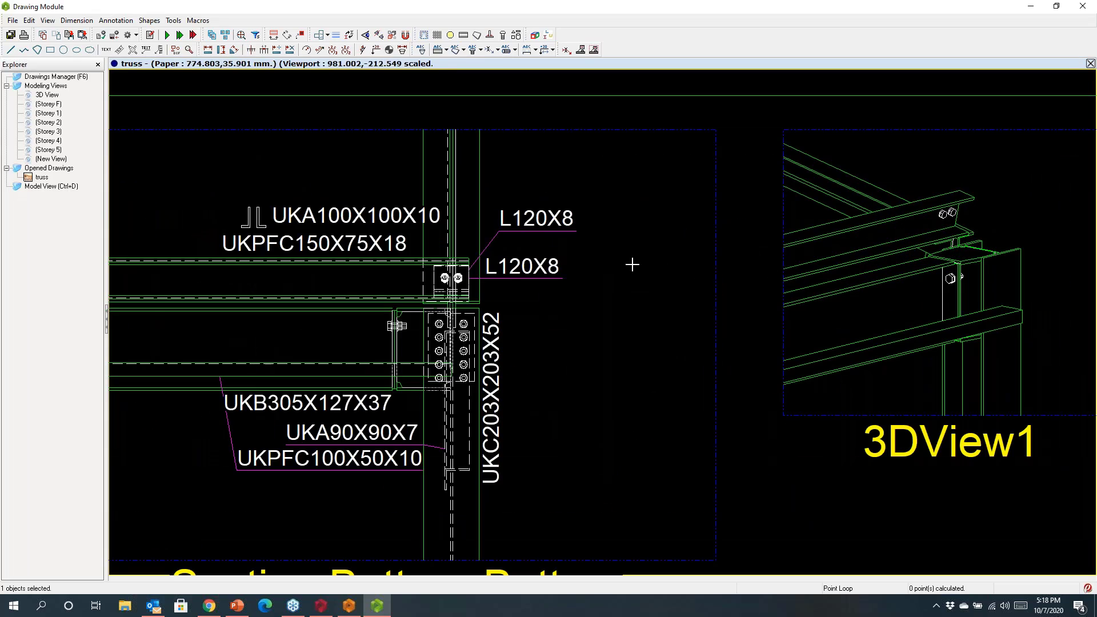
scroll(632, 265, down, 4)
scroll(654, 291, up, 4)
scroll(599, 295, down, 2)
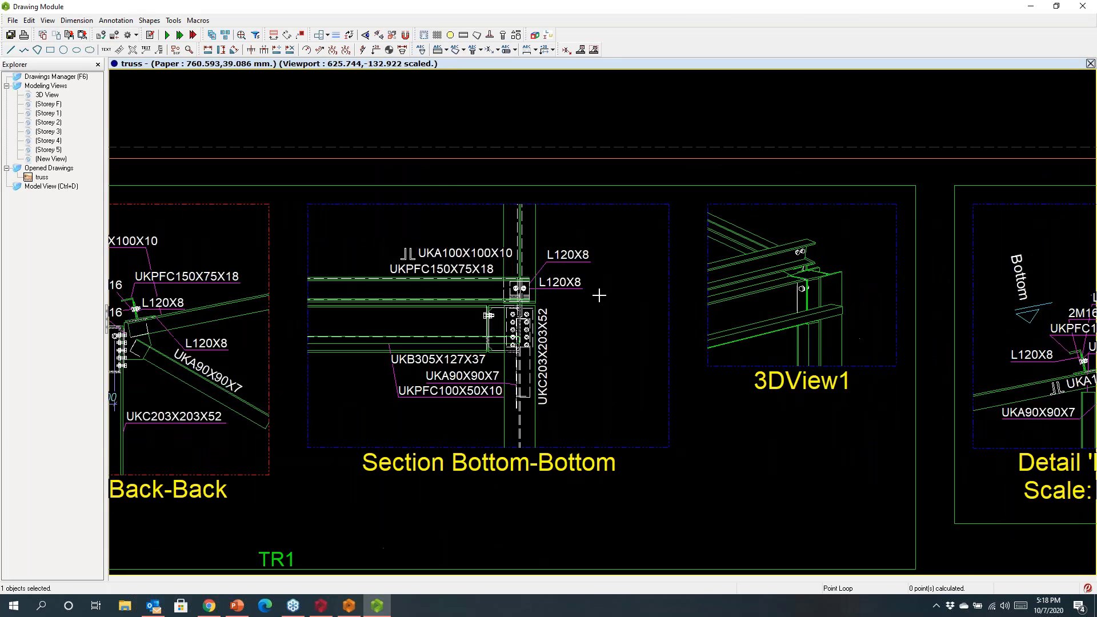
scroll(599, 295, down, 3)
scroll(867, 350, up, 6)
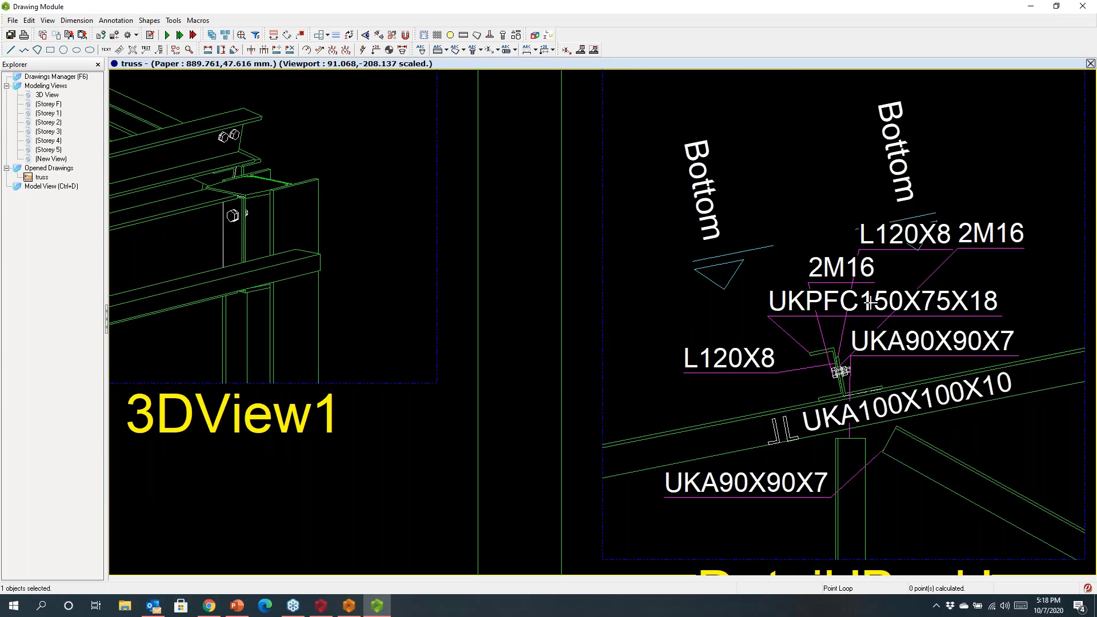
scroll(869, 303, down, 2)
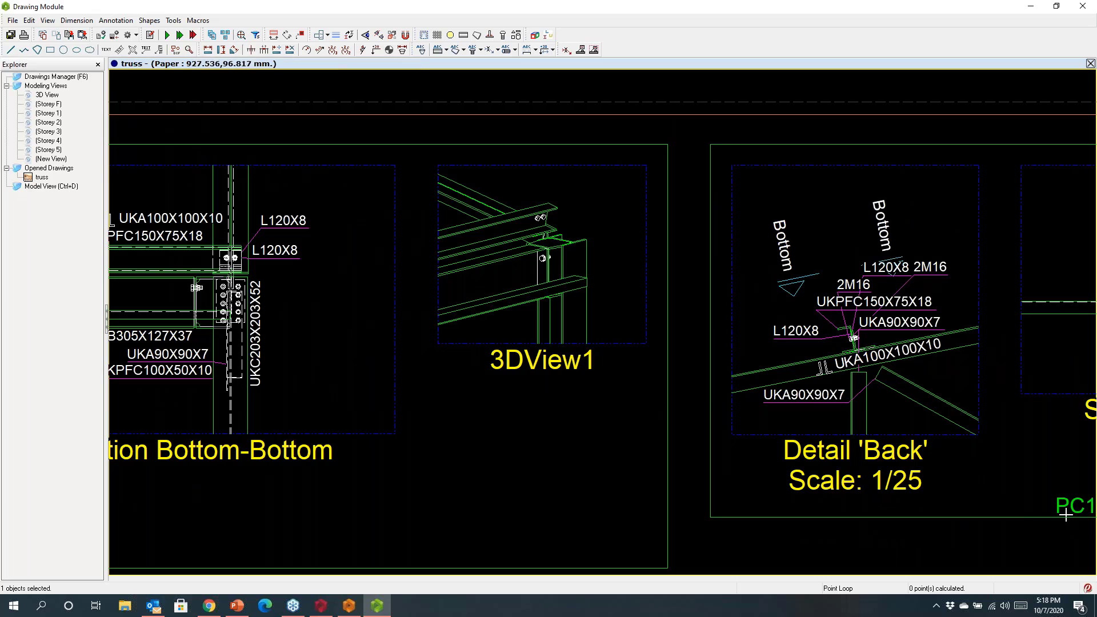
scroll(643, 384, down, 1)
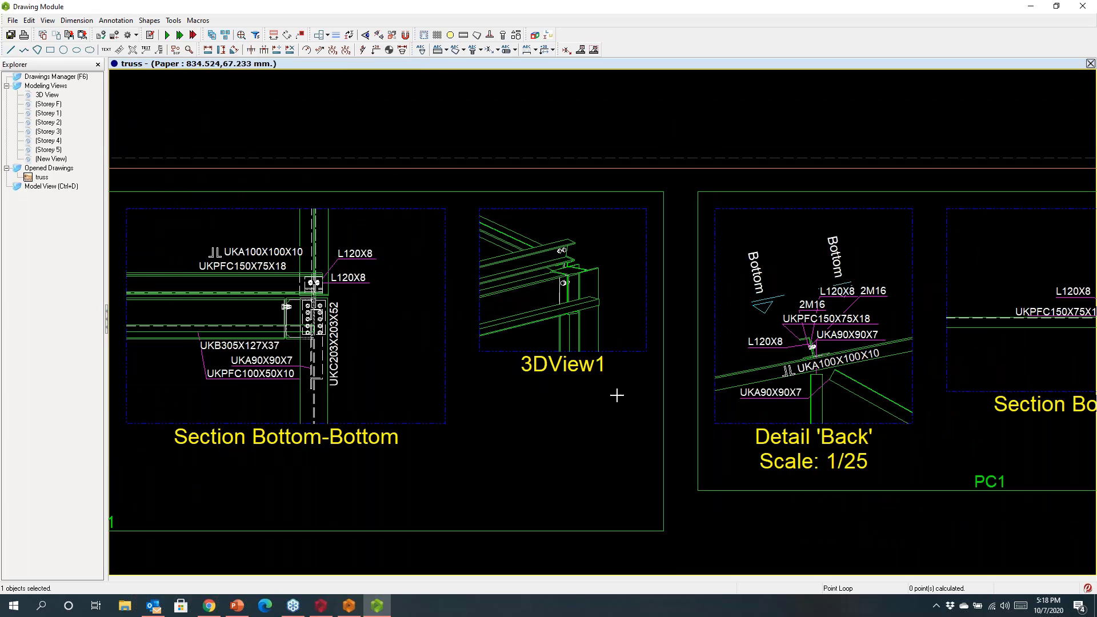
scroll(655, 353, down, 3)
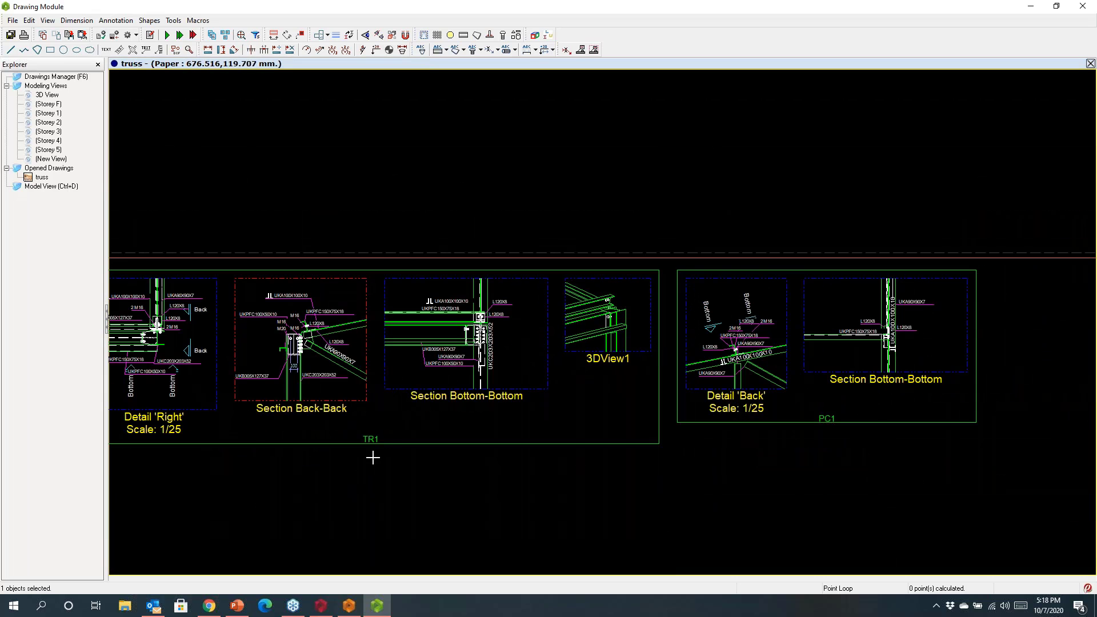
scroll(387, 457, down, 1)
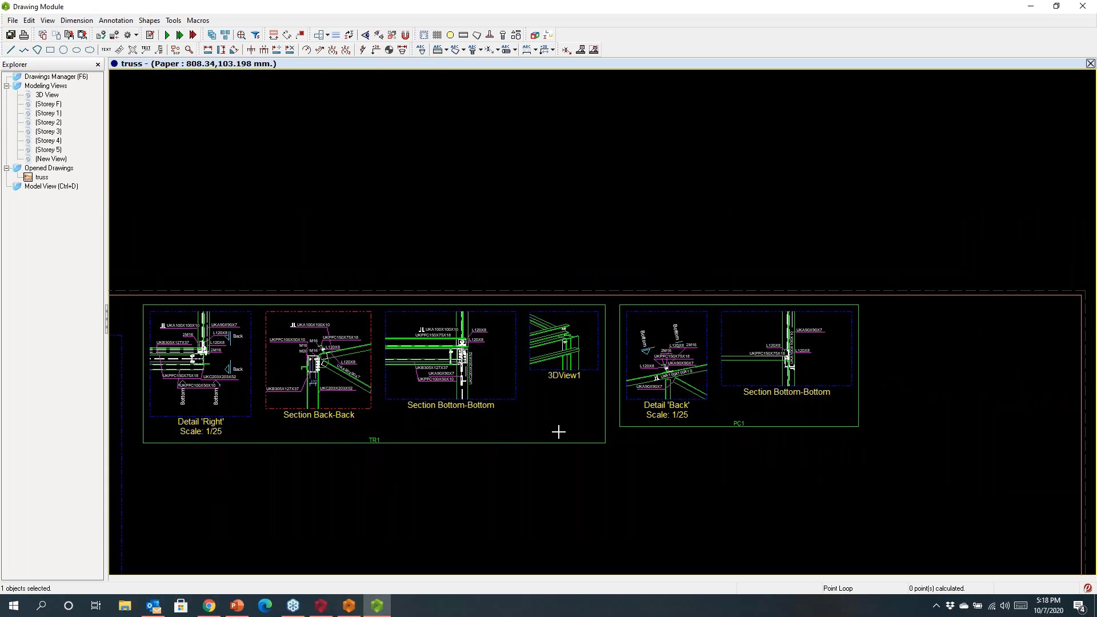
scroll(718, 336, down, 2)
Step: Examine the TR1 and PC1 detail marks along the top chord of the truss elevation
scroll(169, 374, up, 5)
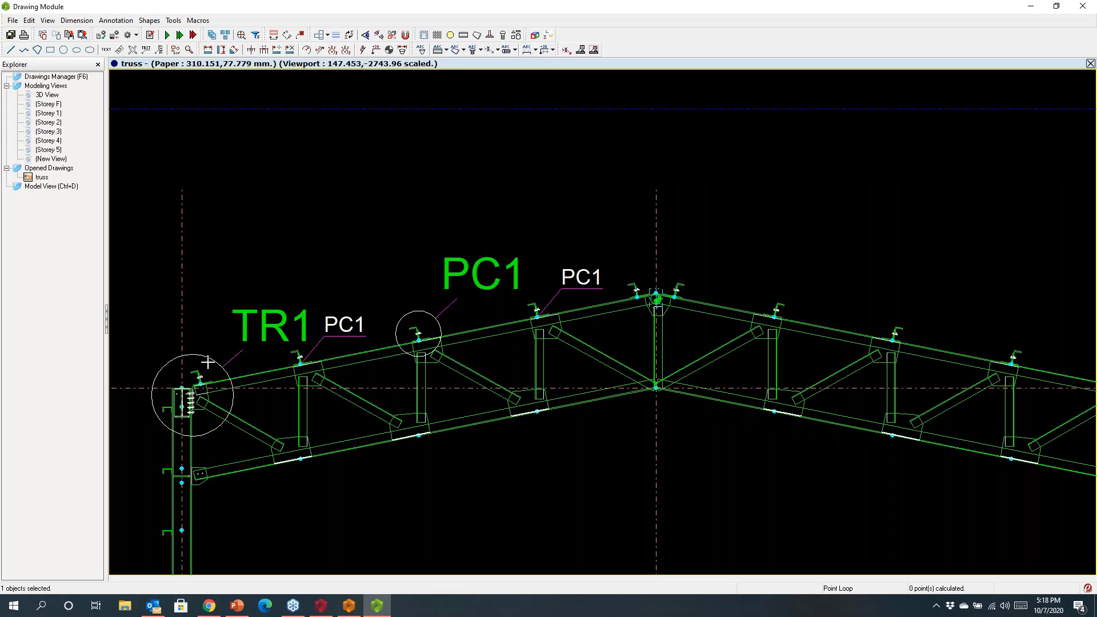
scroll(335, 344, up, 1)
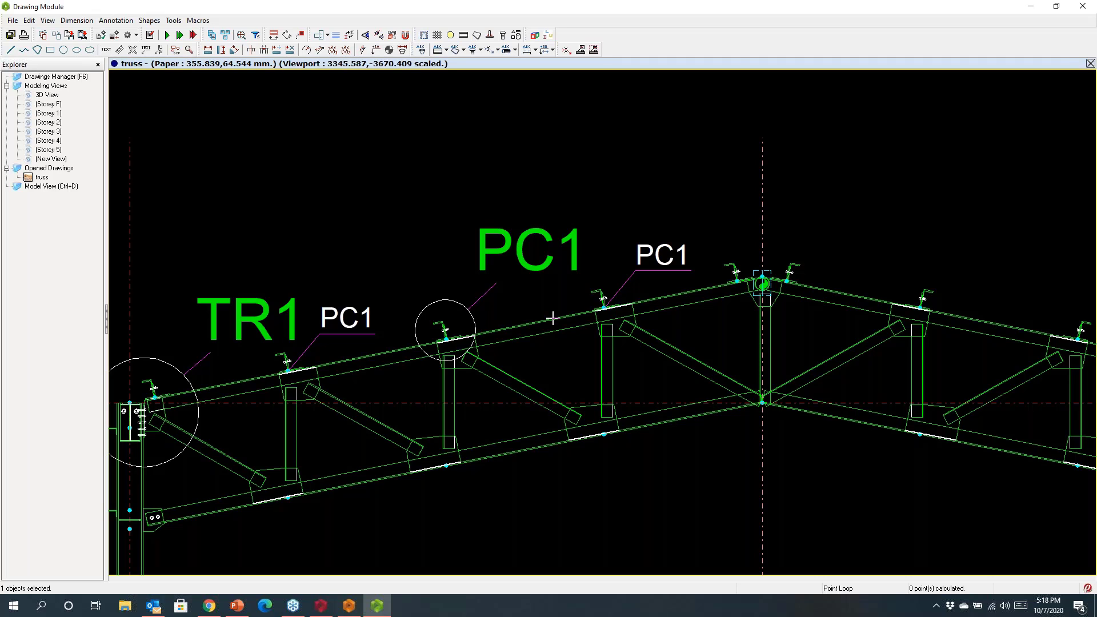
scroll(635, 304, up, 3)
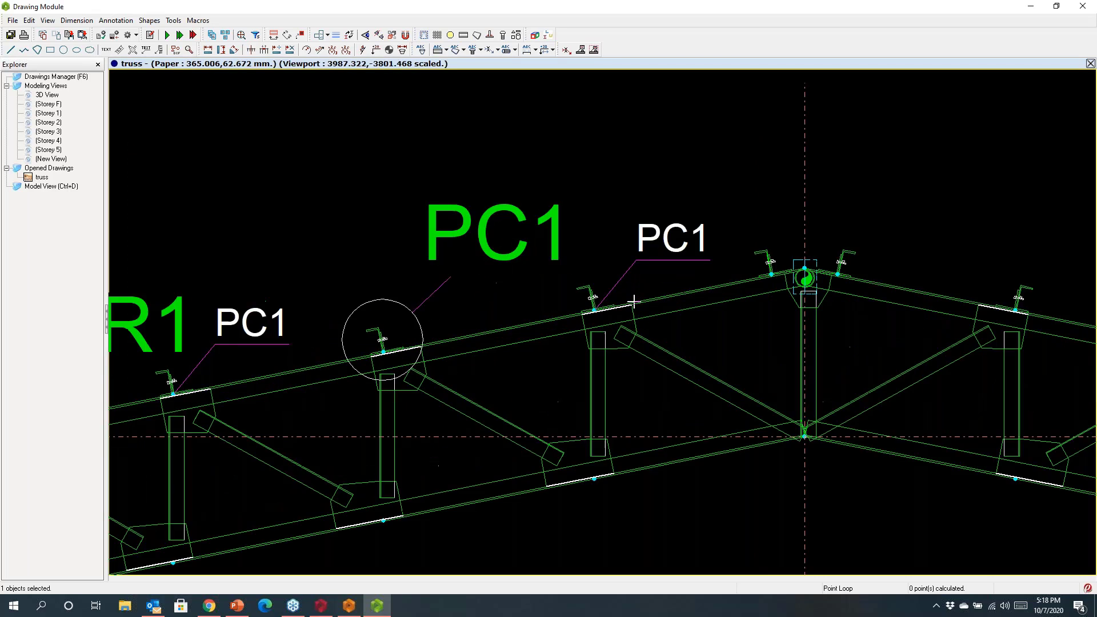
scroll(687, 308, down, 1)
scroll(244, 349, up, 1)
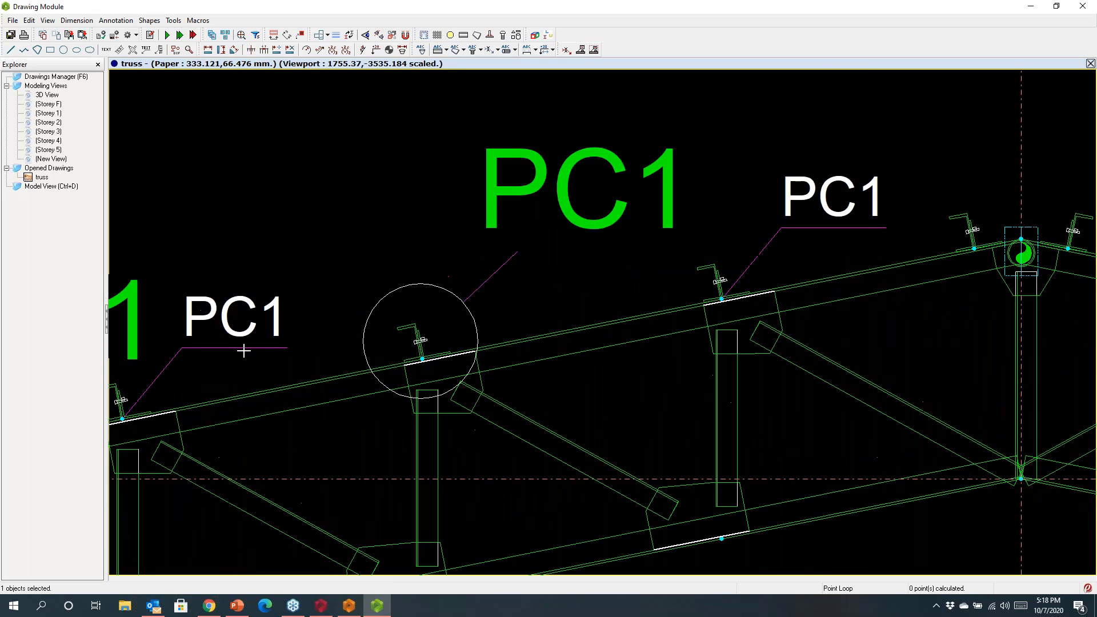
scroll(297, 349, down, 1)
scroll(298, 348, down, 3)
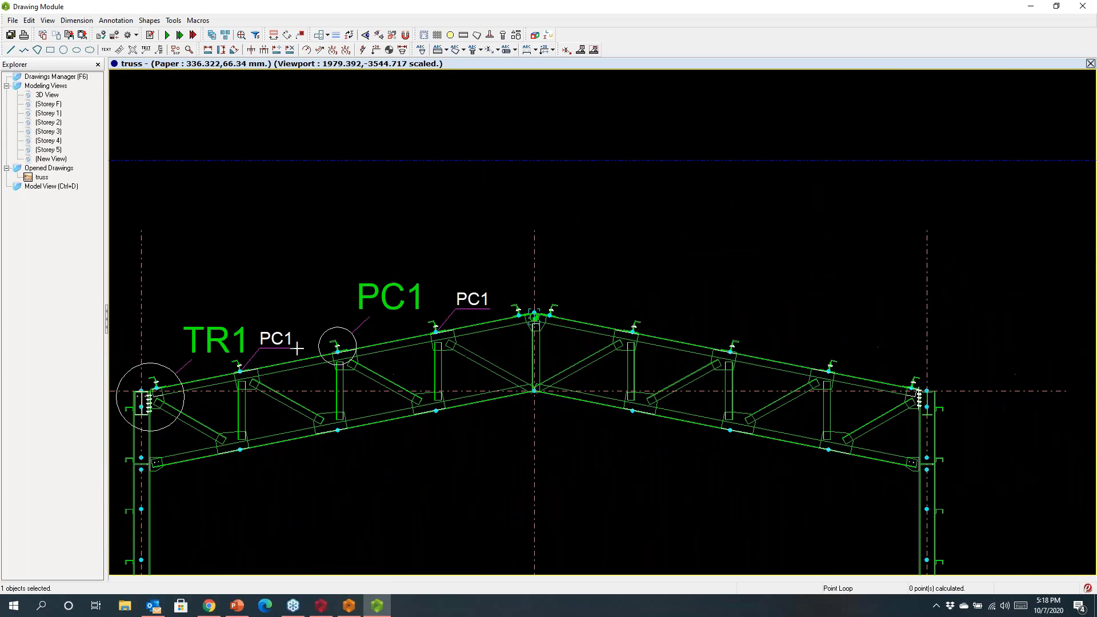
scroll(386, 333, down, 1)
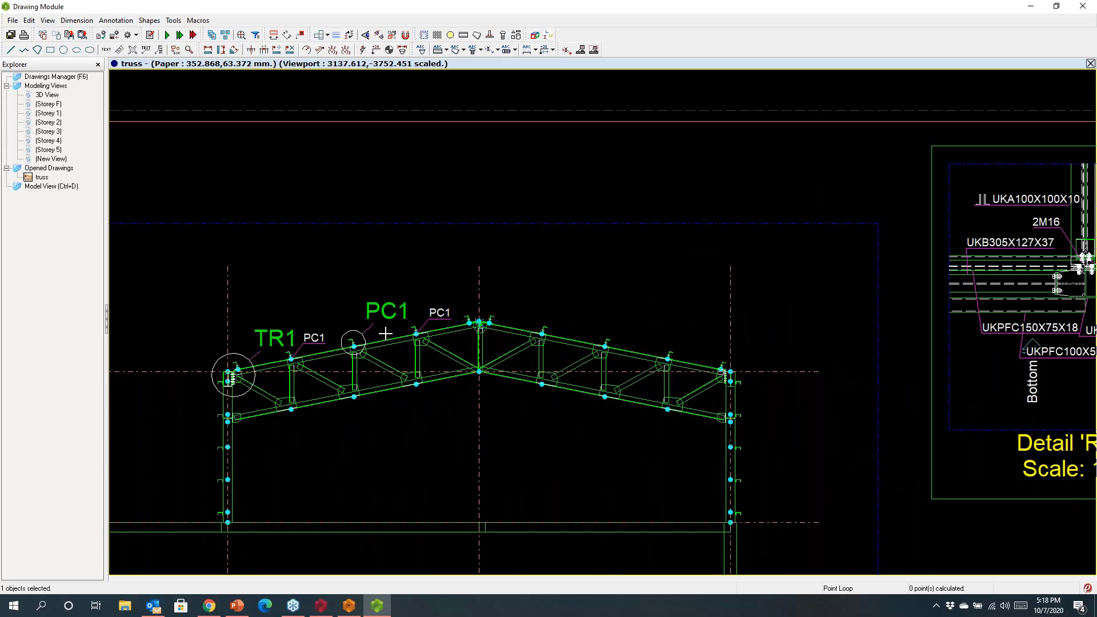
Step: Close the Drawing Module without saving the active drawings and open the model's 3D view
click(1083, 5)
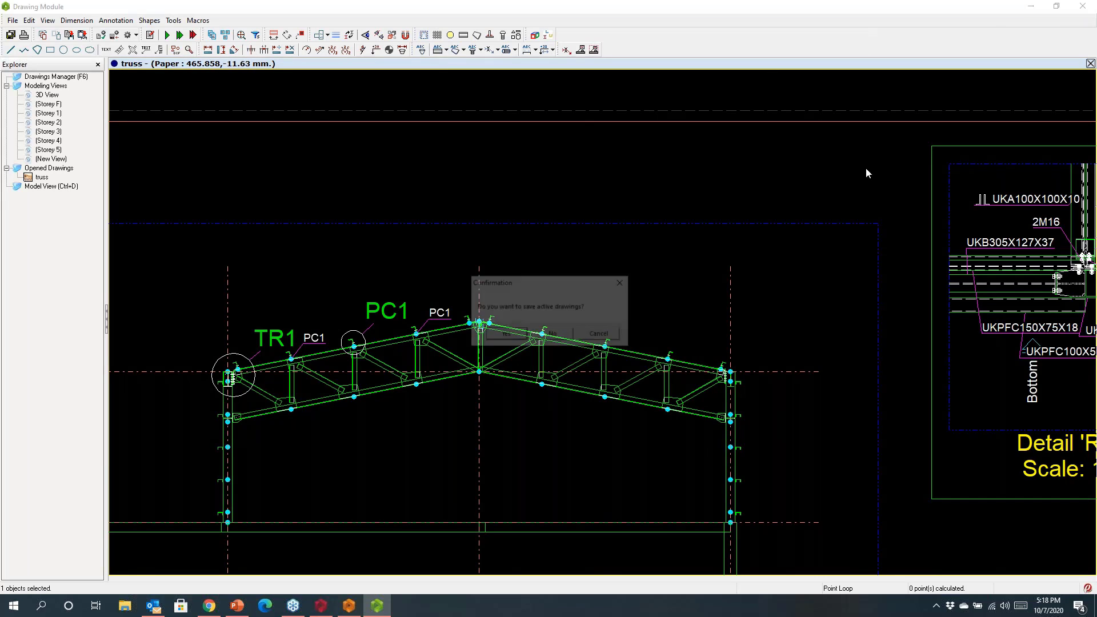
click(562, 336)
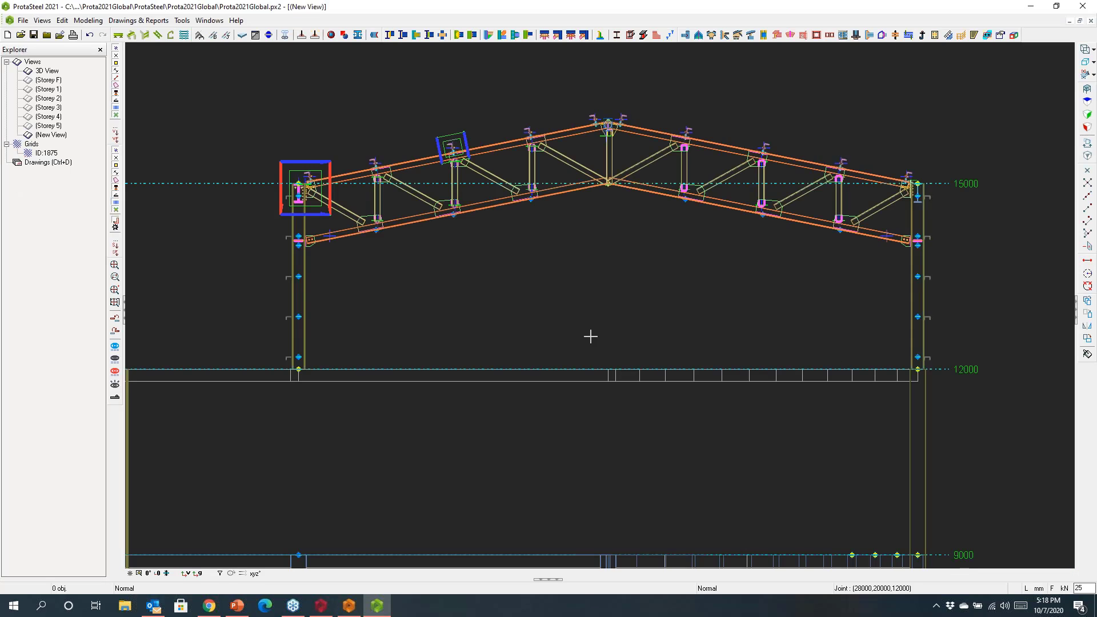
double_click(45, 71)
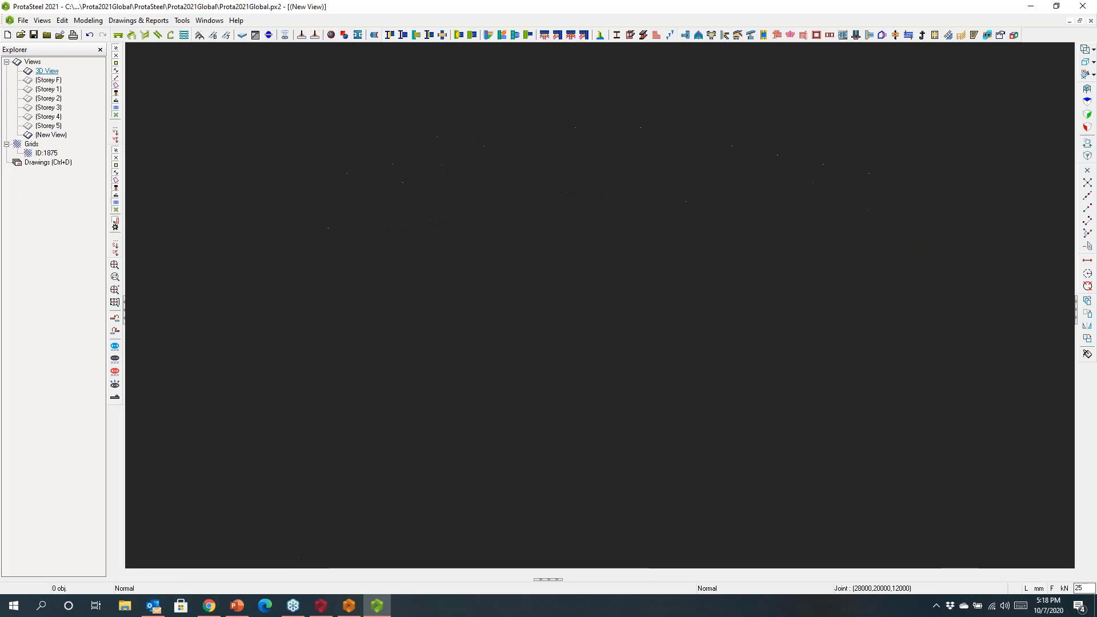
Step: Select the complete end truss frame with its two columns in the 3D model
middle_drag(480, 128, 557, 126)
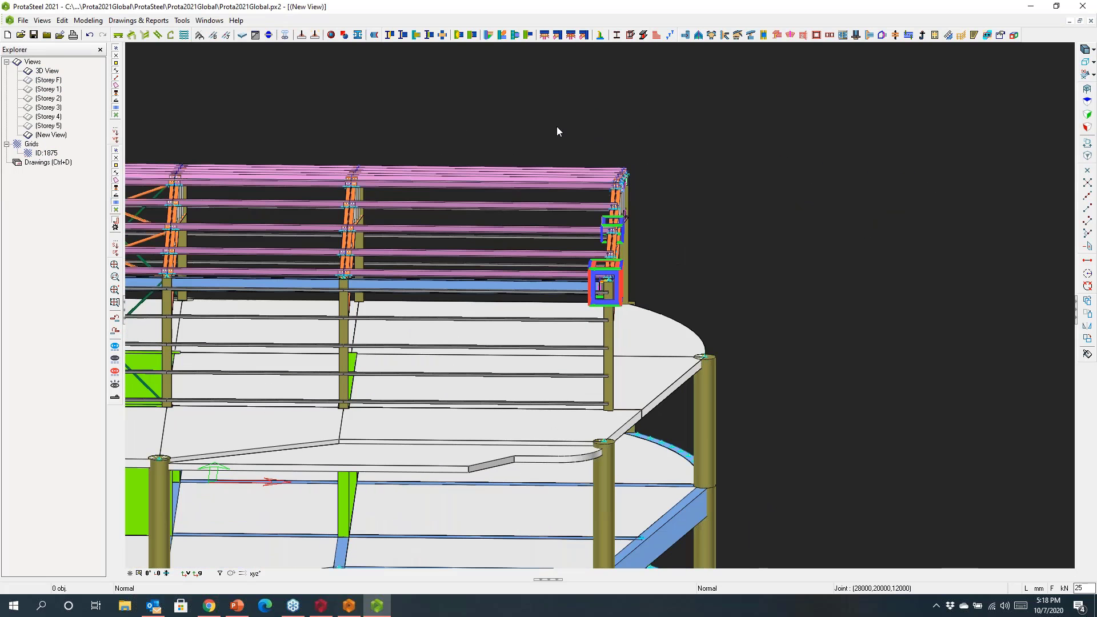
drag(557, 125, 649, 359)
drag(658, 402, 657, 403)
middle_drag(657, 403, 549, 425)
Step: Perform the numbering with the end truss frame selected and close the numbering dialogs
click(129, 21)
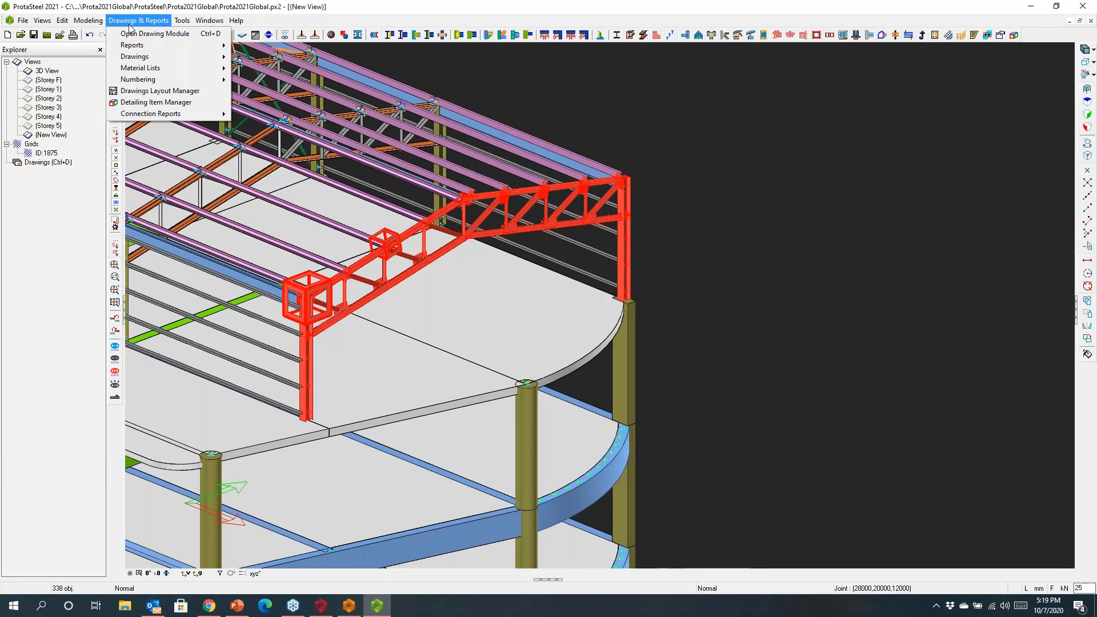
mouse_move(146, 80)
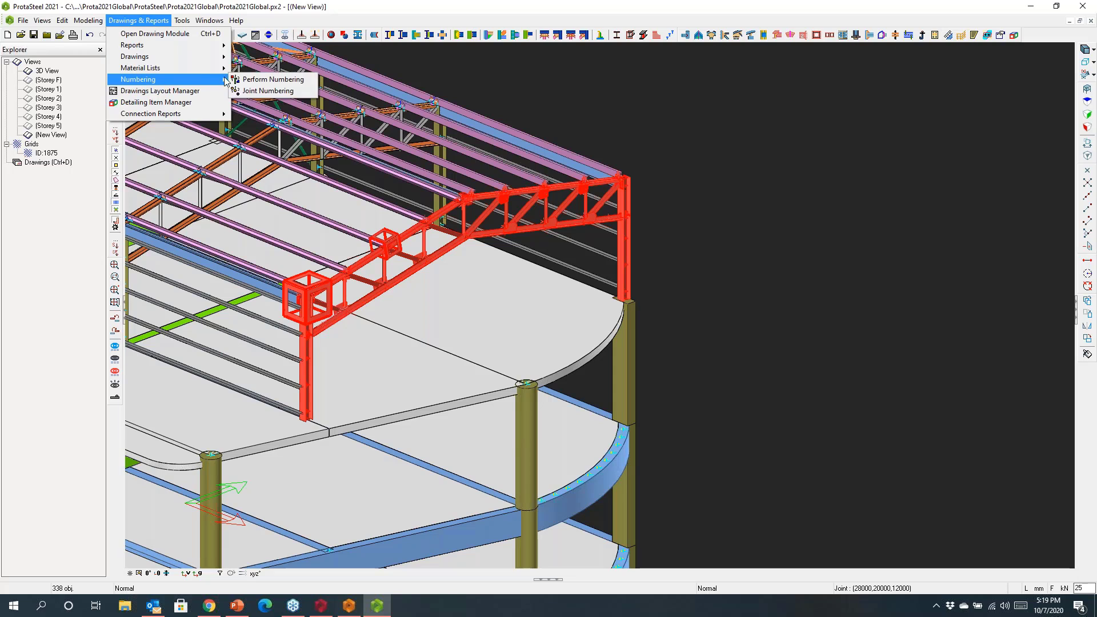
click(266, 80)
click(434, 379)
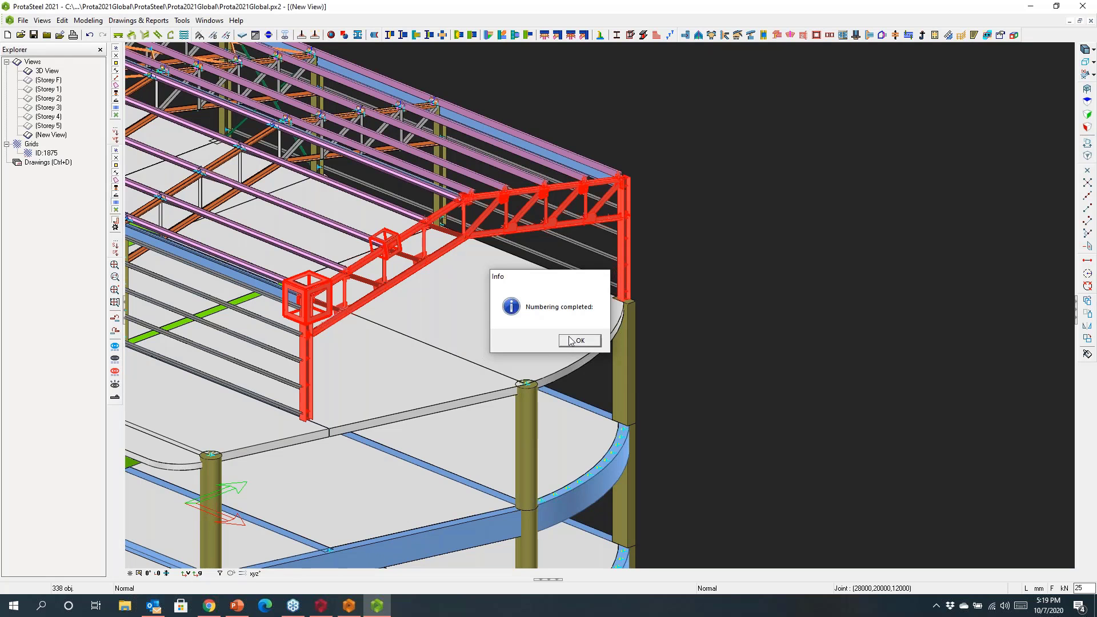
click(579, 340)
click(718, 379)
Step: Create assembly drawings for the selected end truss frame, accepting the default title block
right_click(662, 239)
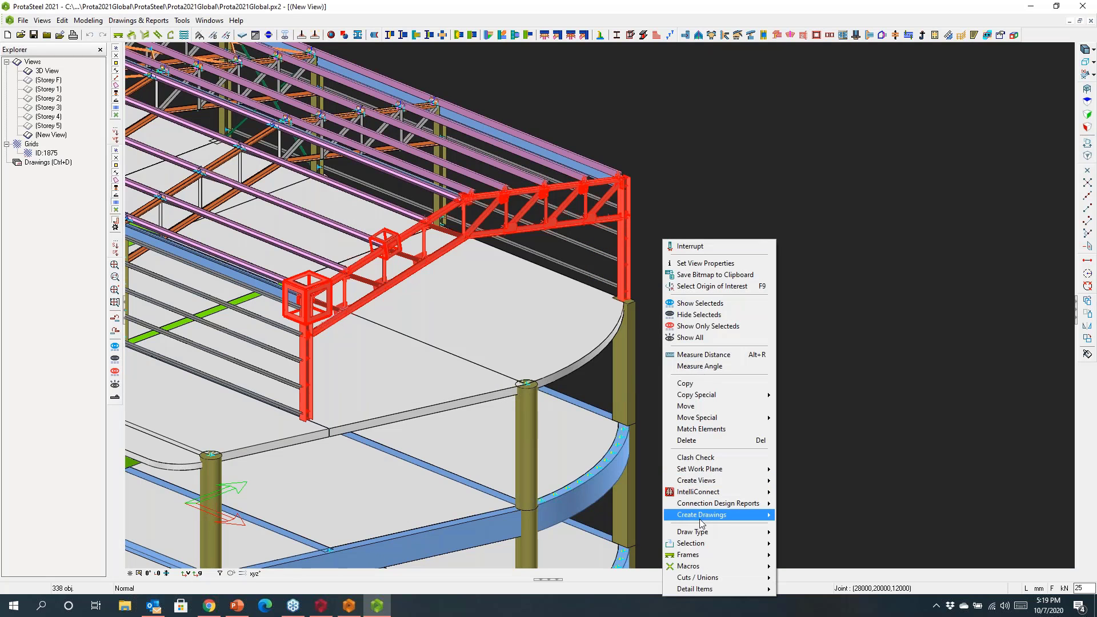
mouse_move(705, 534)
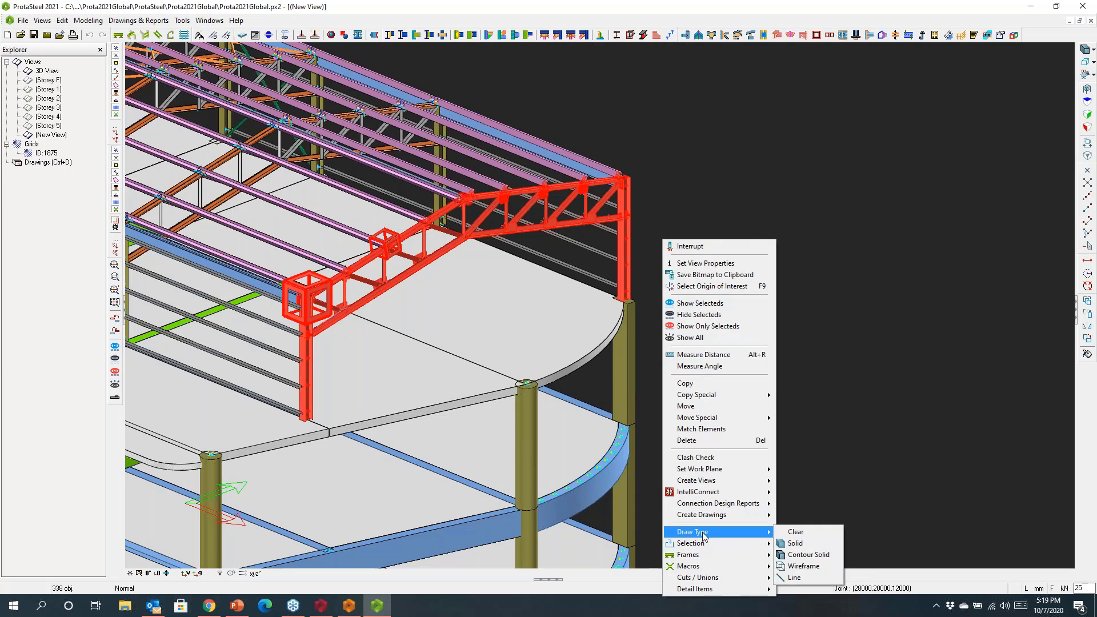
mouse_move(704, 516)
click(797, 529)
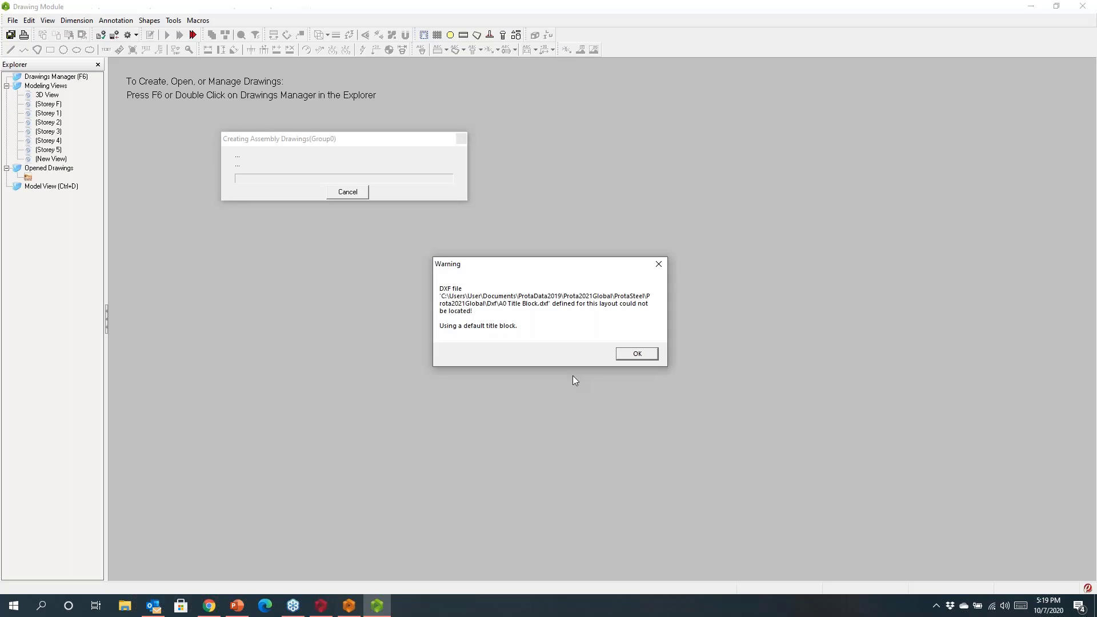
click(637, 354)
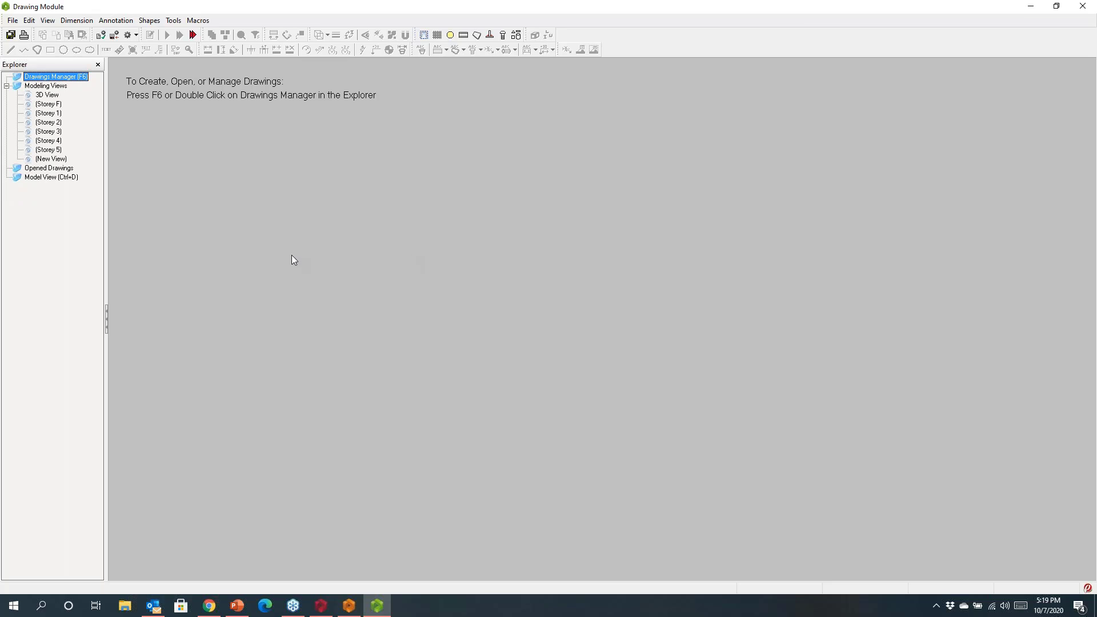
Step: Open the assembly drawing 835-156-CE-003 from the Drawings Manager
double_click(30, 79)
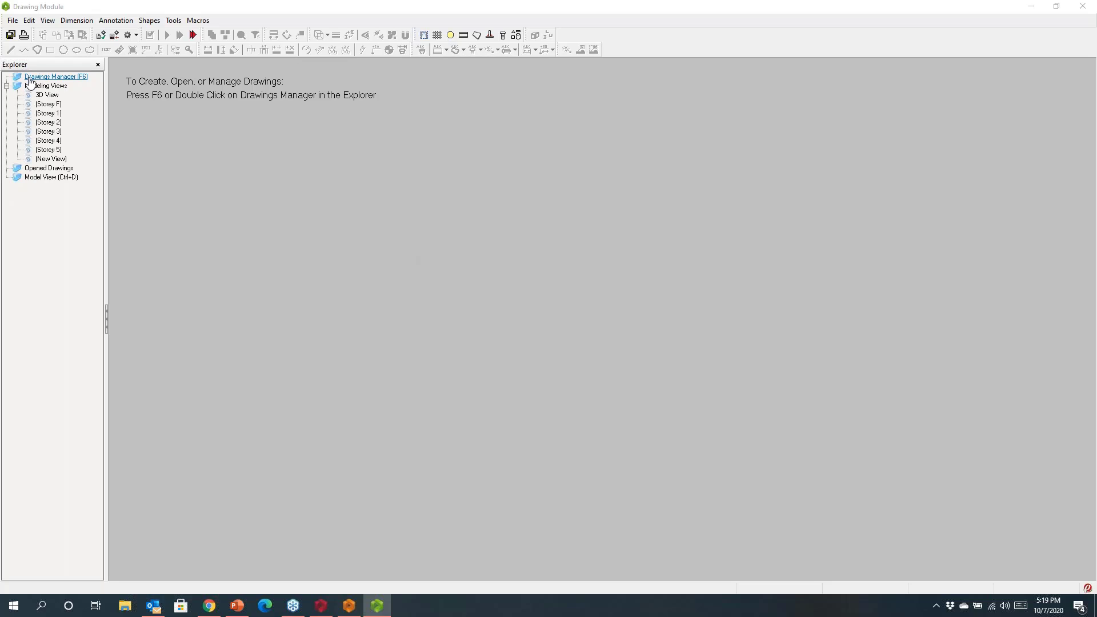
click(166, 203)
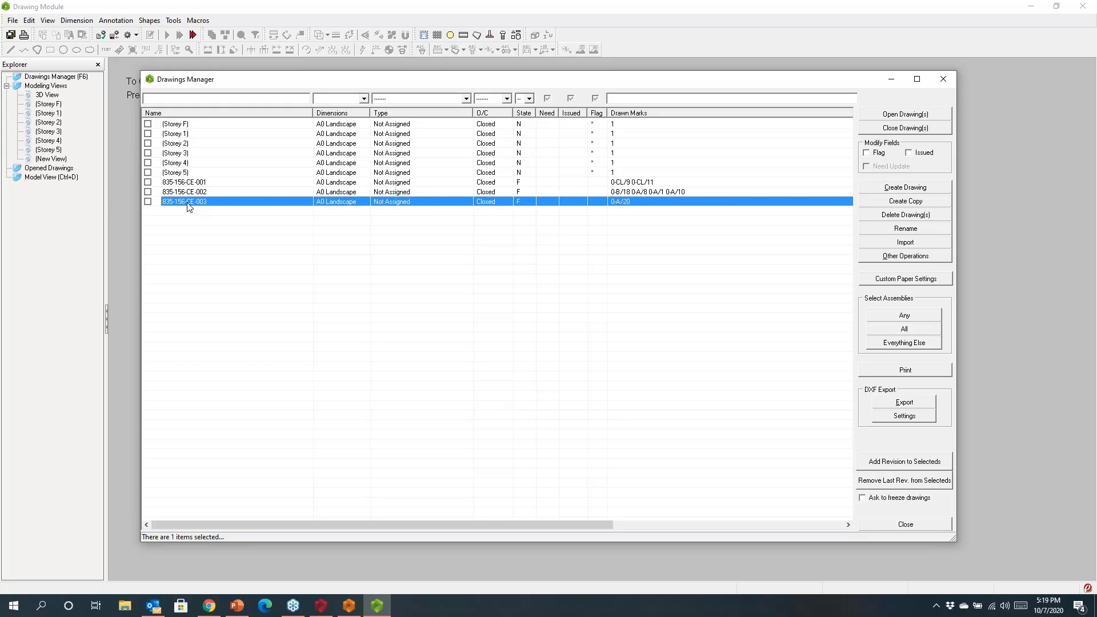
double_click(188, 203)
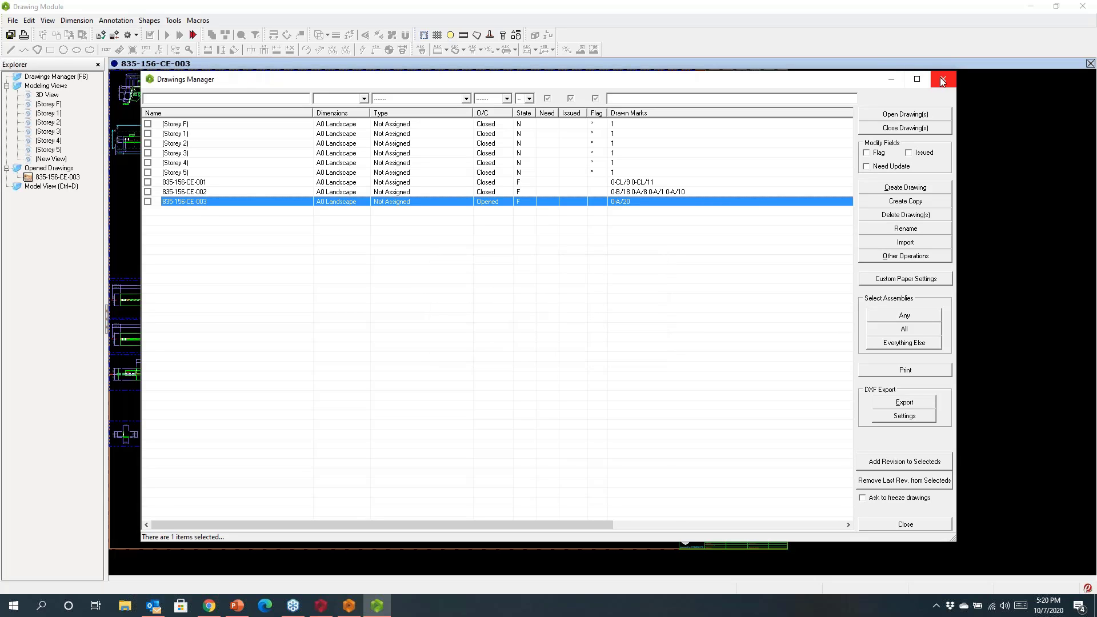
Step: Close the Drawings Manager and examine the truss assembly's member labels, dimensions, weld symbols and bolt marks in drawing 835-156-CE-003
click(942, 80)
scroll(580, 248, up, 5)
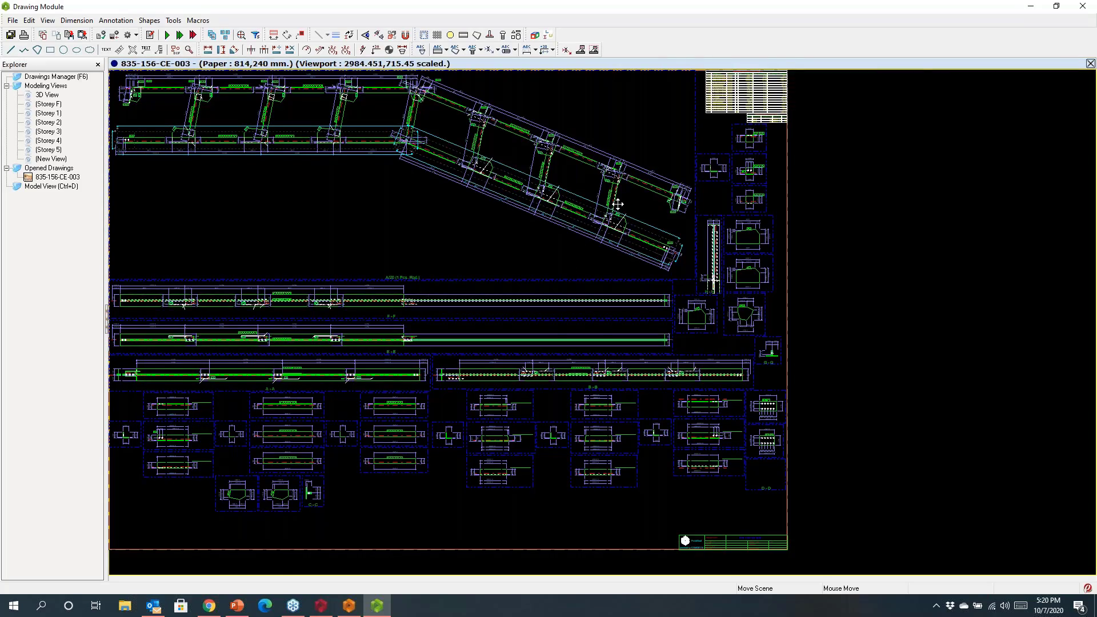
scroll(615, 265, up, 4)
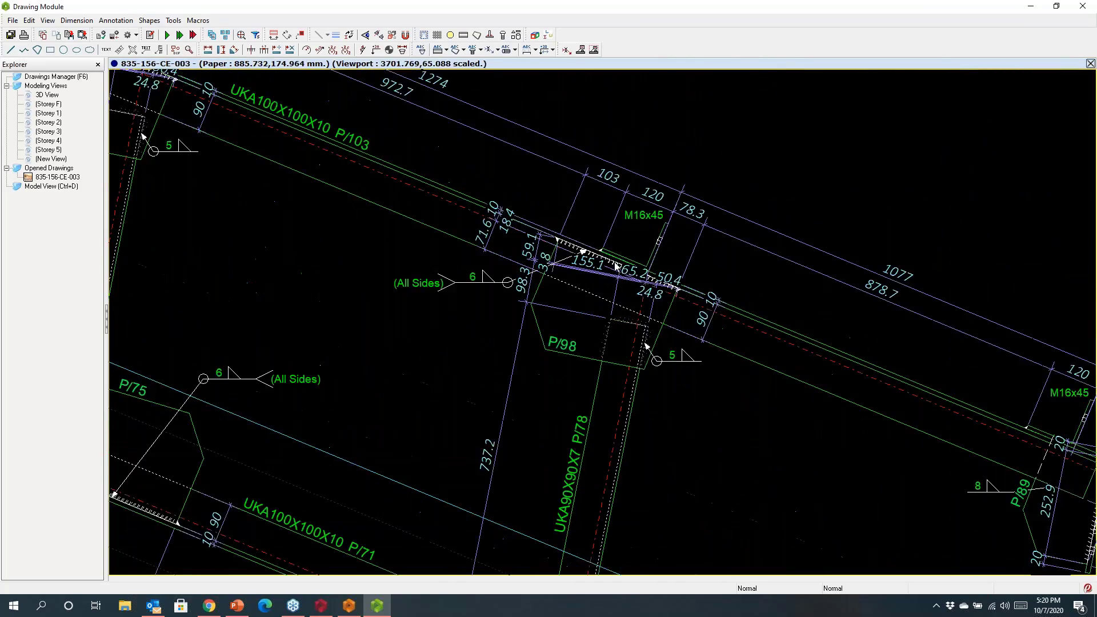
scroll(692, 395, down, 6)
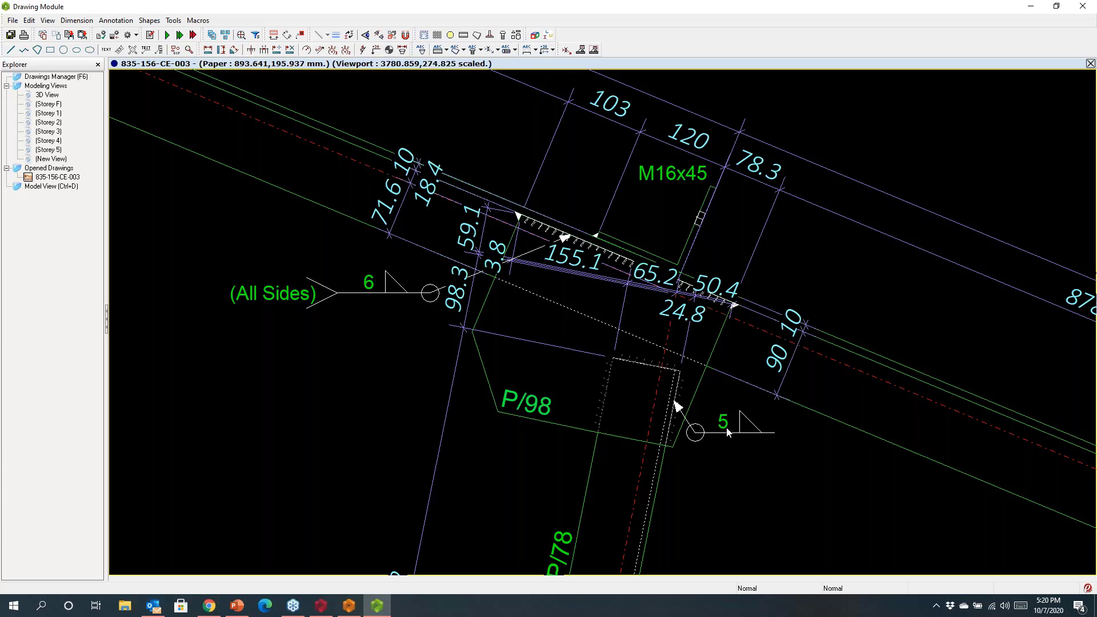
middle_drag(692, 395, 395, 94)
scroll(769, 224, up, 3)
scroll(760, 238, down, 5)
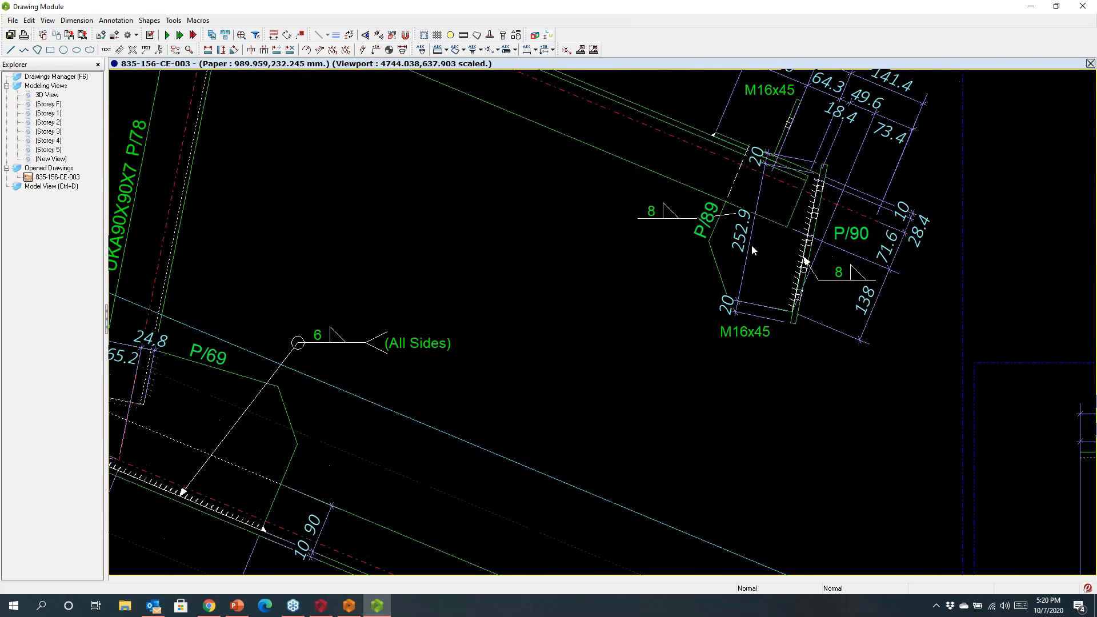
middle_drag(759, 306, 703, 206)
scroll(683, 323, up, 2)
scroll(680, 320, down, 5)
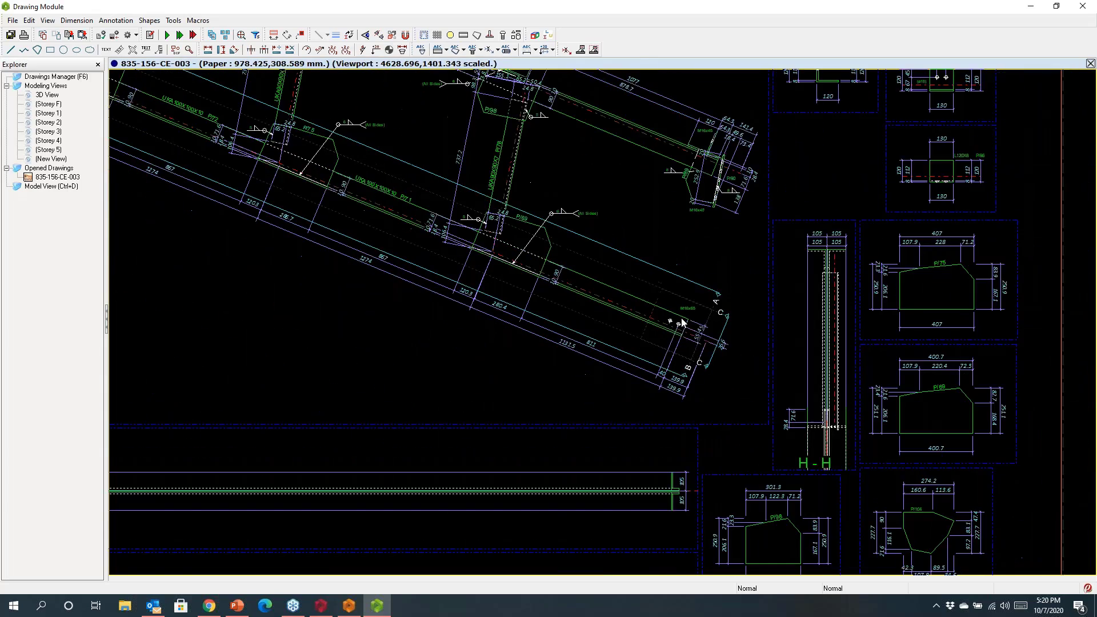
Step: Examine the plate details, material list, bolt list and section views on the assembly drawing sheet
middle_drag(899, 277, 740, 296)
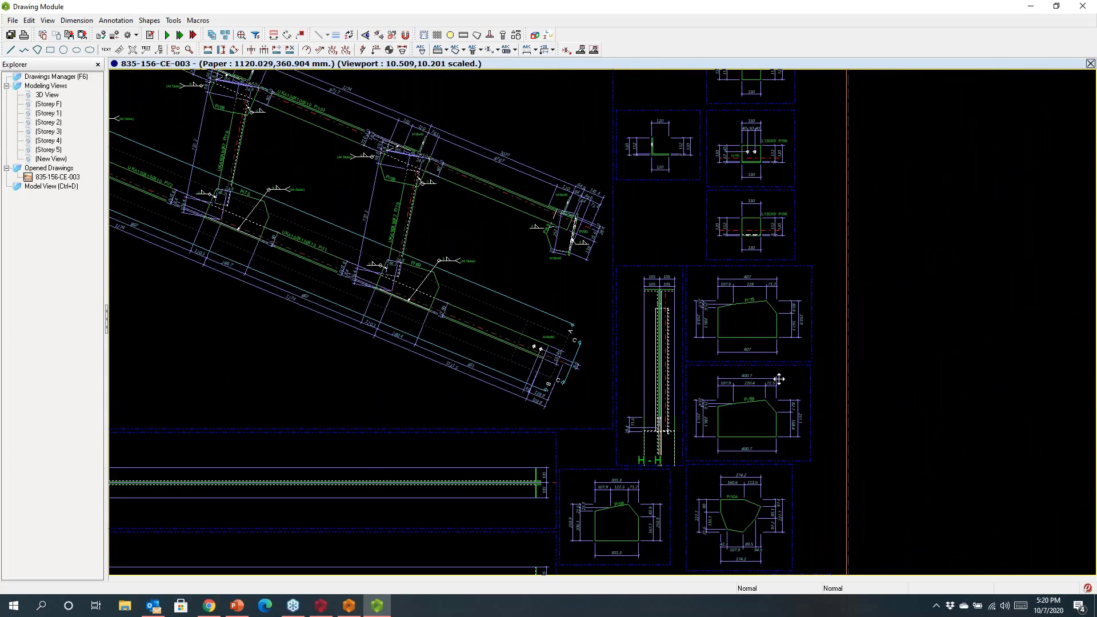
mouse_move(777, 380)
middle_down()
mouse_move(855, 292)
mouse_move(867, 255)
mouse_move(848, 201)
mouse_move(783, 427)
mouse_move(703, 534)
middle_up()
middle_drag(687, 208, 688, 384)
scroll(735, 165, up, 3)
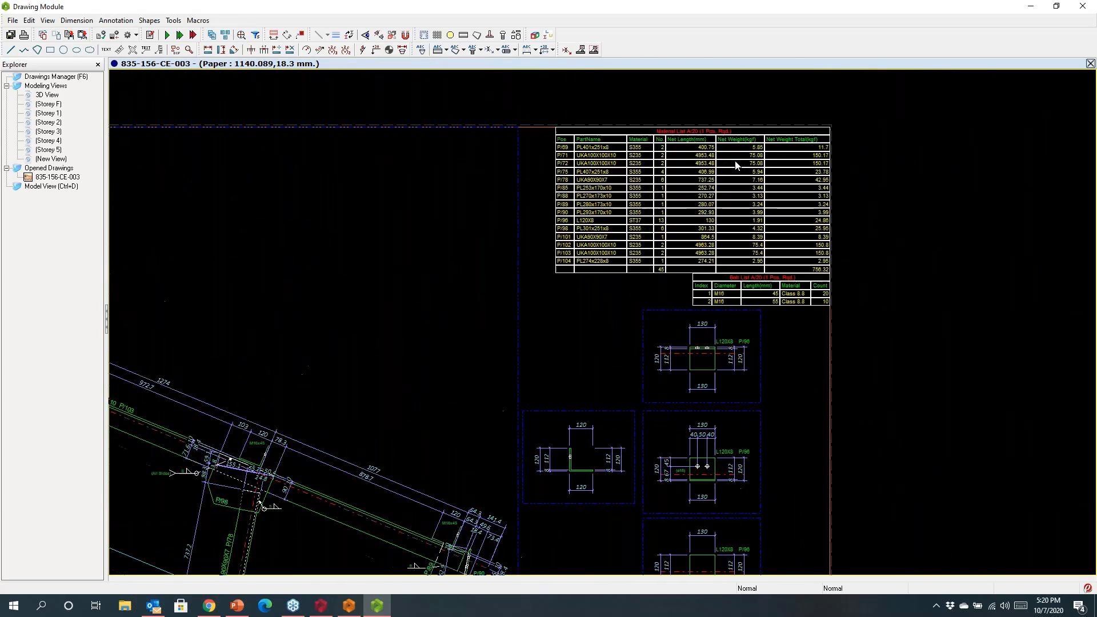
scroll(818, 412, up, 1)
scroll(817, 411, up, 1)
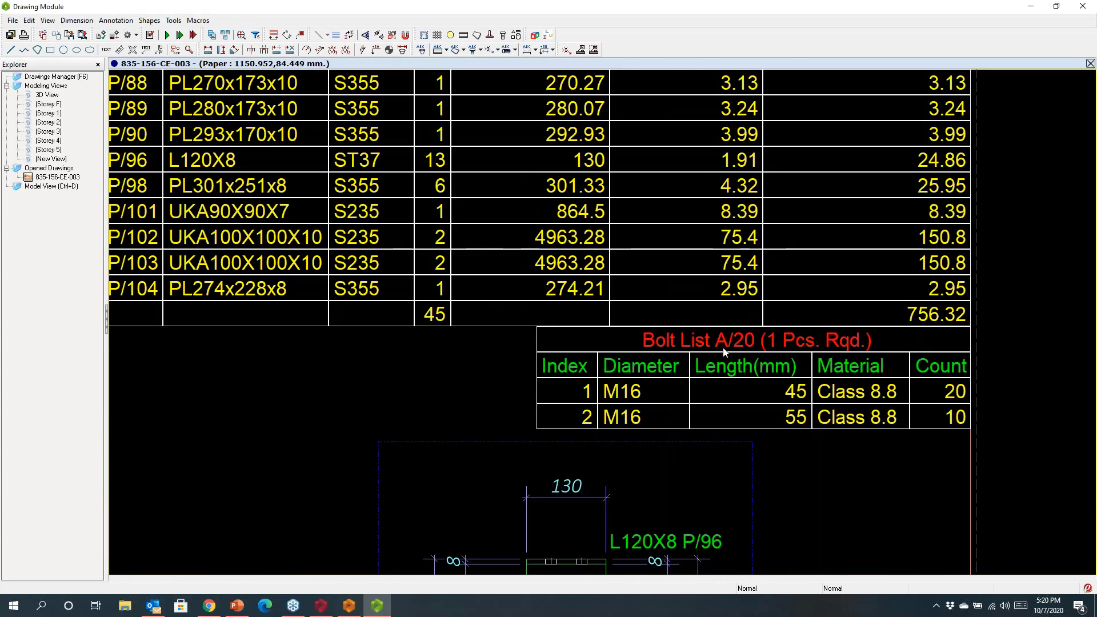
scroll(657, 246, down, 4)
scroll(656, 245, down, 3)
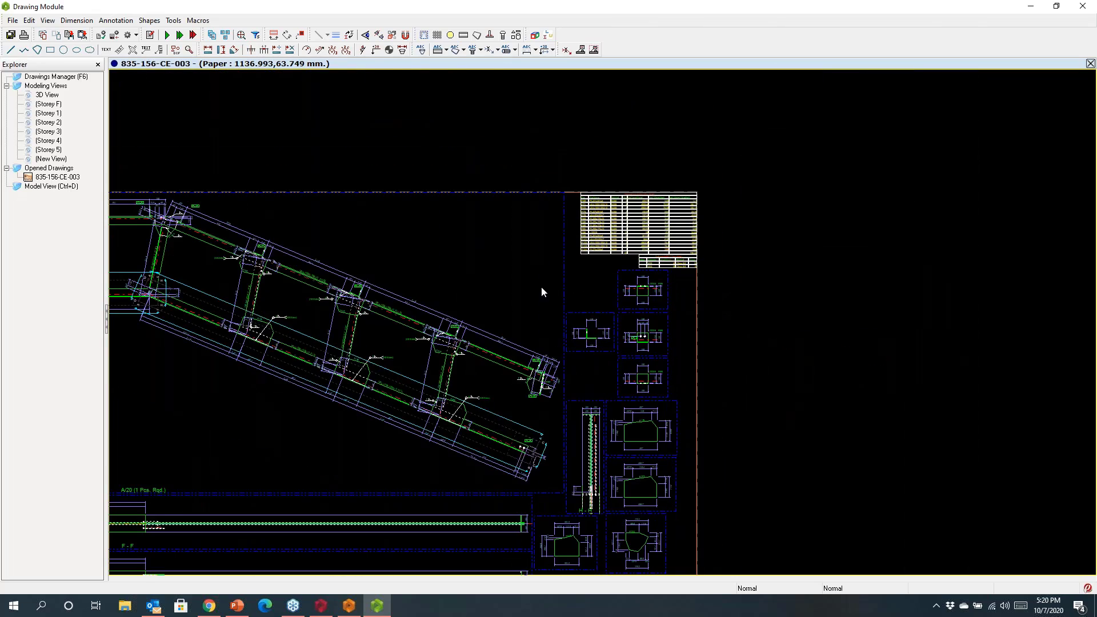
mouse_move(453, 286)
middle_down()
mouse_move(750, 252)
mouse_move(740, 249)
middle_up()
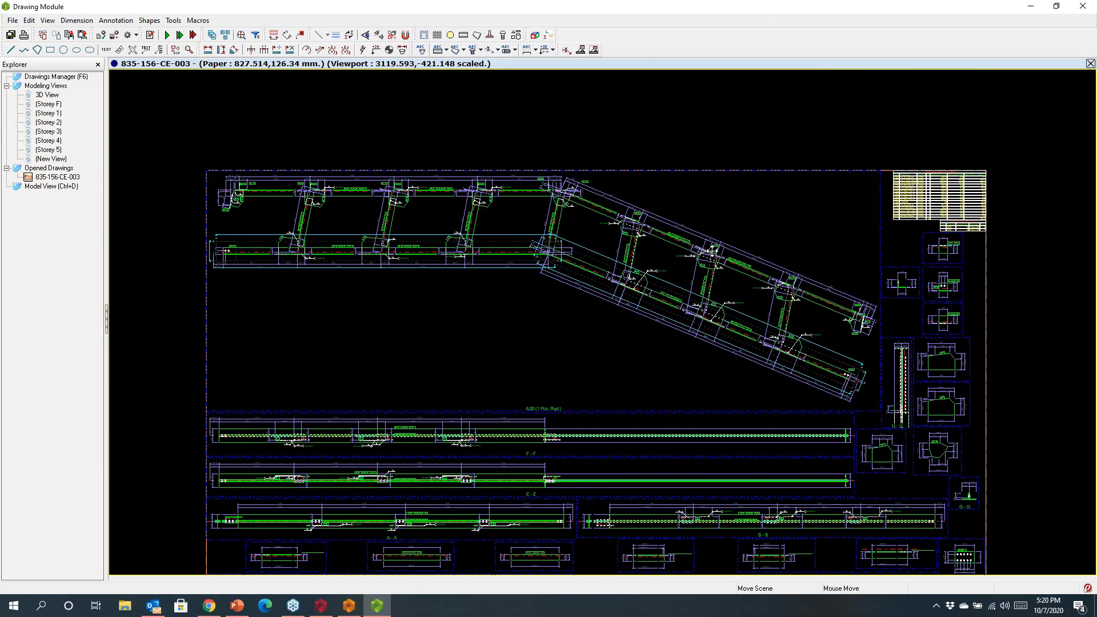
mouse_move(641, 364)
middle_down()
mouse_move(607, 258)
mouse_move(587, 246)
mouse_move(573, 261)
mouse_move(539, 240)
middle_up()
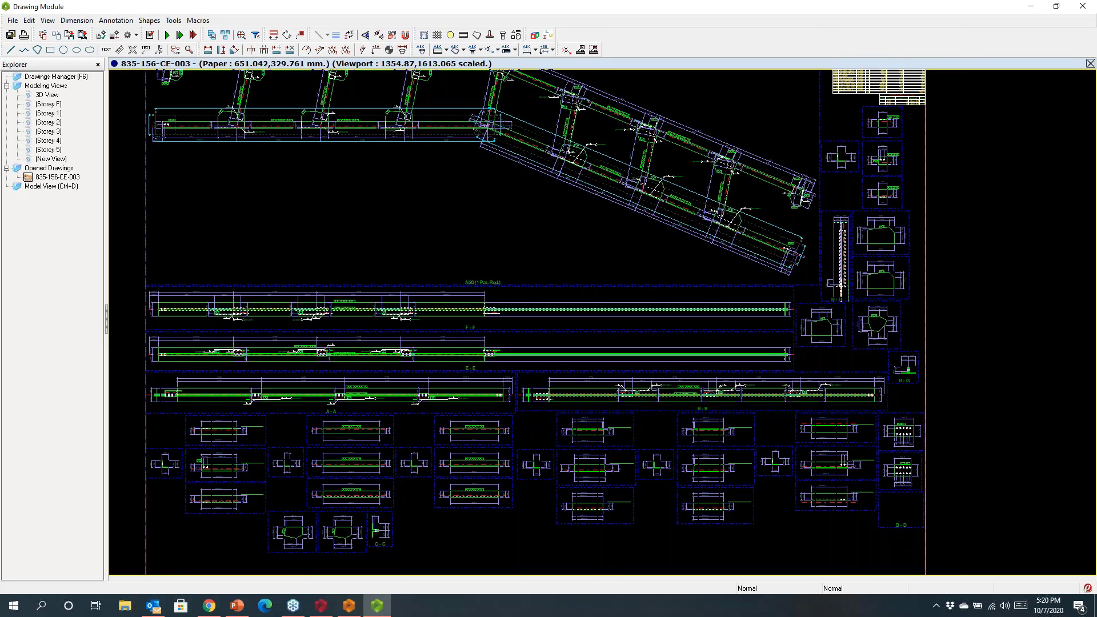
Step: Close the Drawing Module without saving the active drawings and clear the truss selection in the 3D model
click(1084, 6)
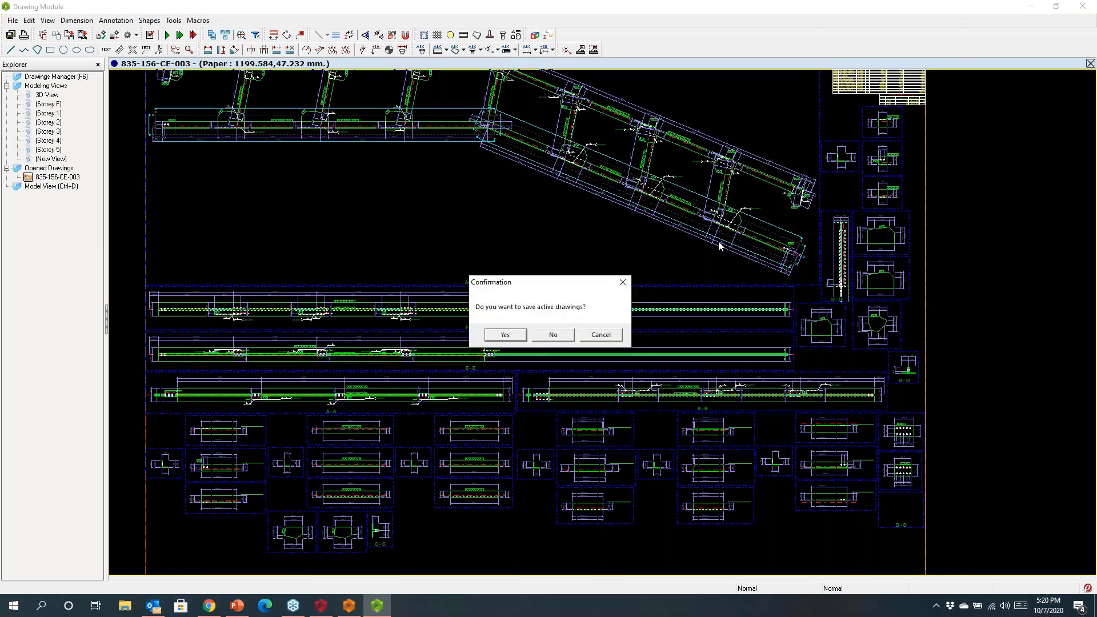
click(551, 335)
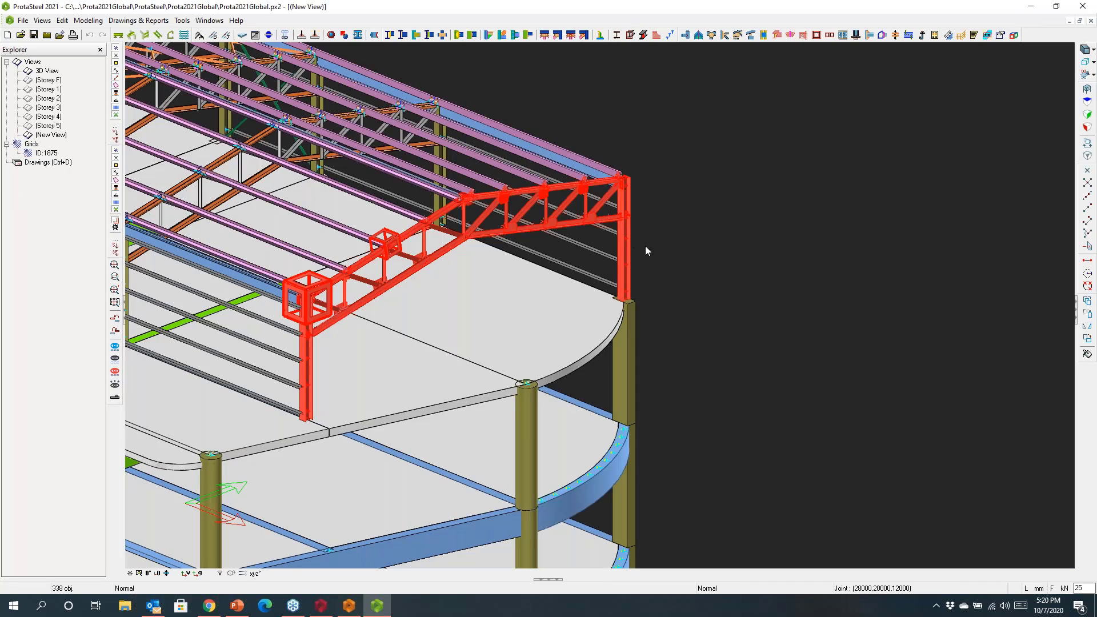
click(711, 259)
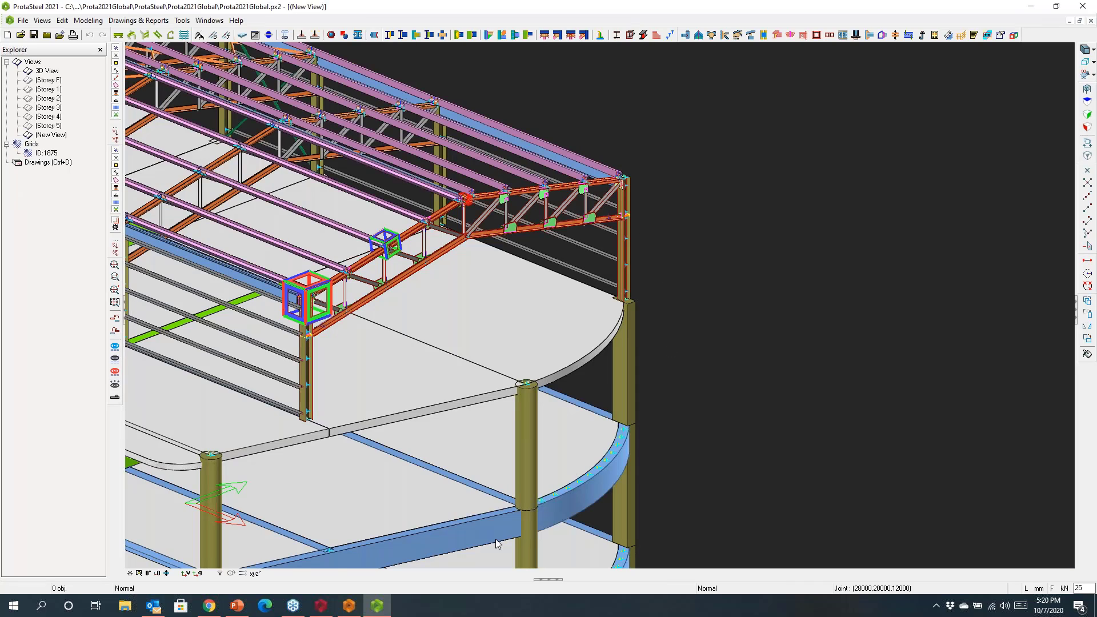
Step: Switch to ProtaStructure and open the analytical model of the building with its results
click(322, 607)
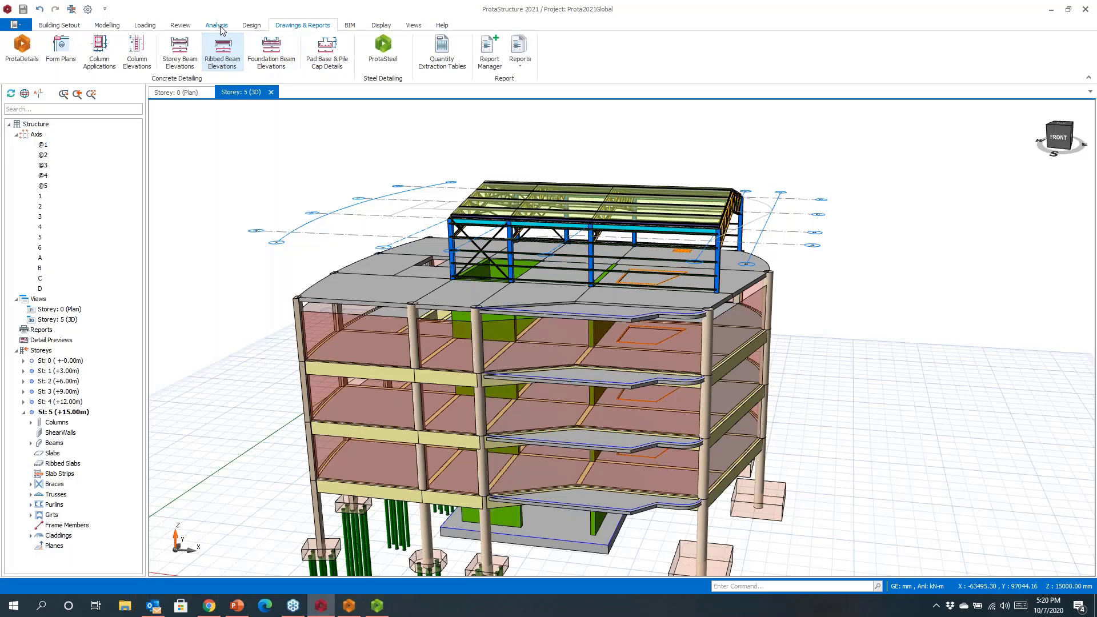
click(217, 25)
click(309, 51)
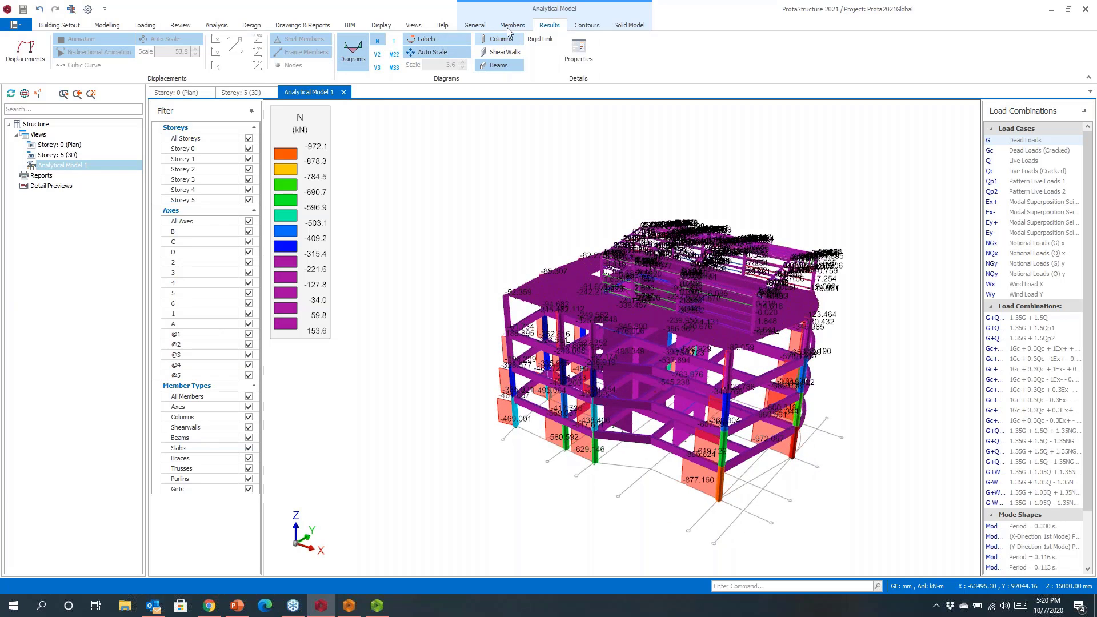
Step: Look over the solid model display options and create a 3D Rebar Model view of the building
click(618, 27)
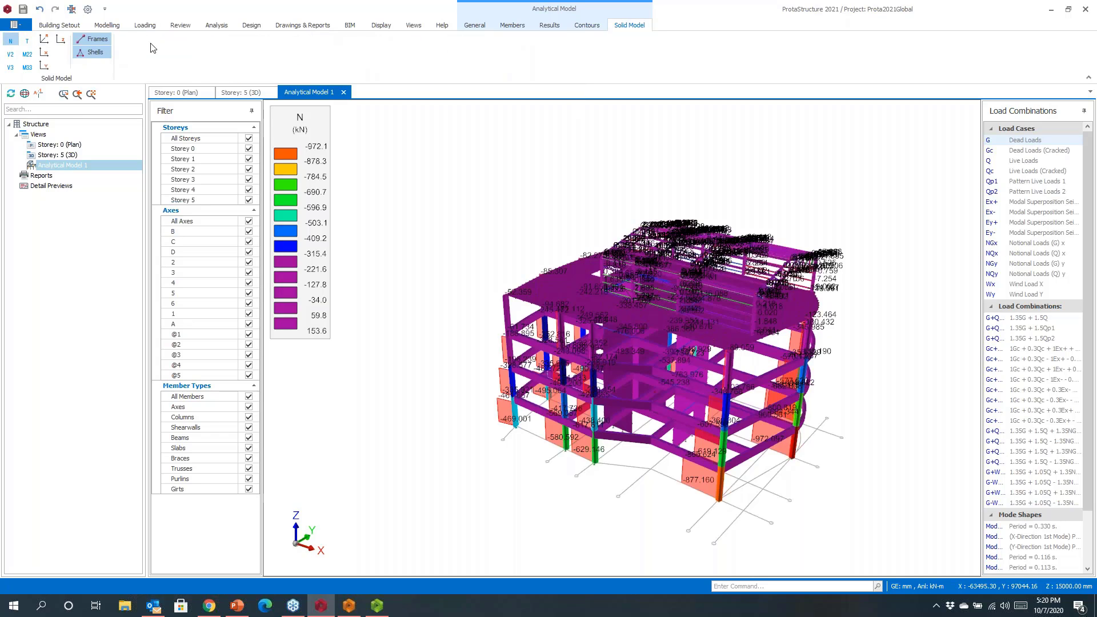
click(415, 26)
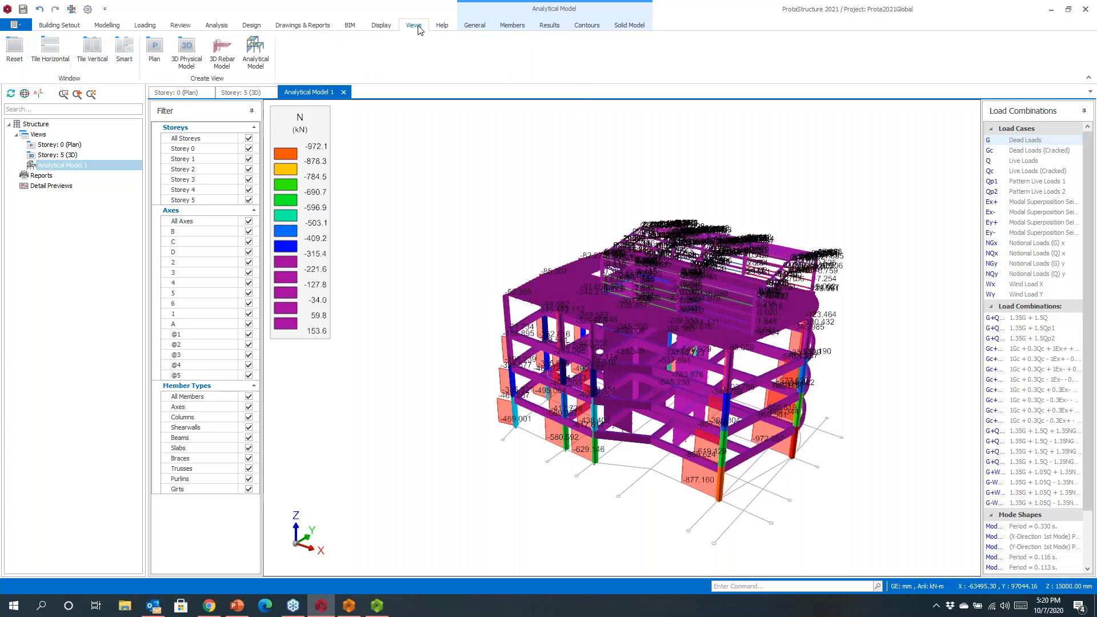
click(221, 53)
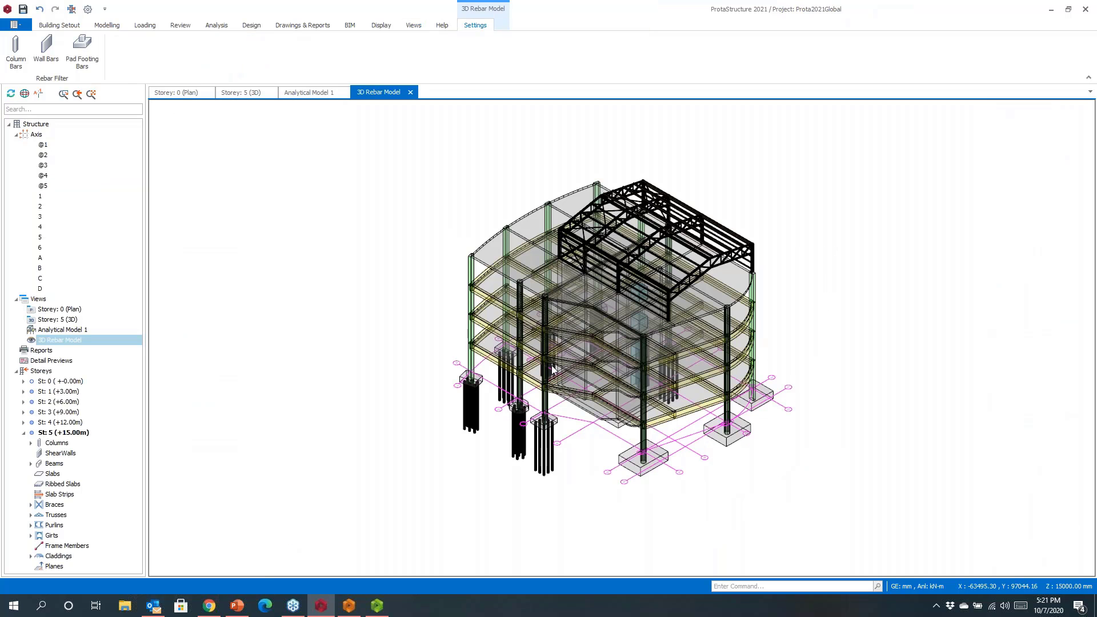
Step: Show the column bars, wall bars and pad footing bars in the 3D rebar model
scroll(552, 369, up, 3)
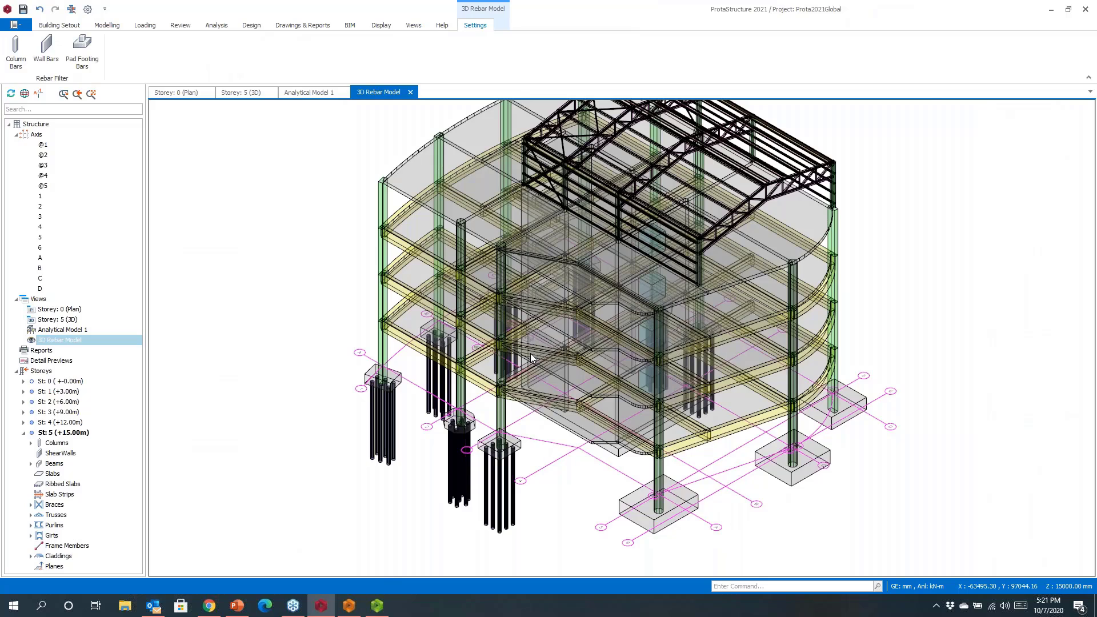
scroll(570, 364, up, 2)
scroll(601, 344, up, 2)
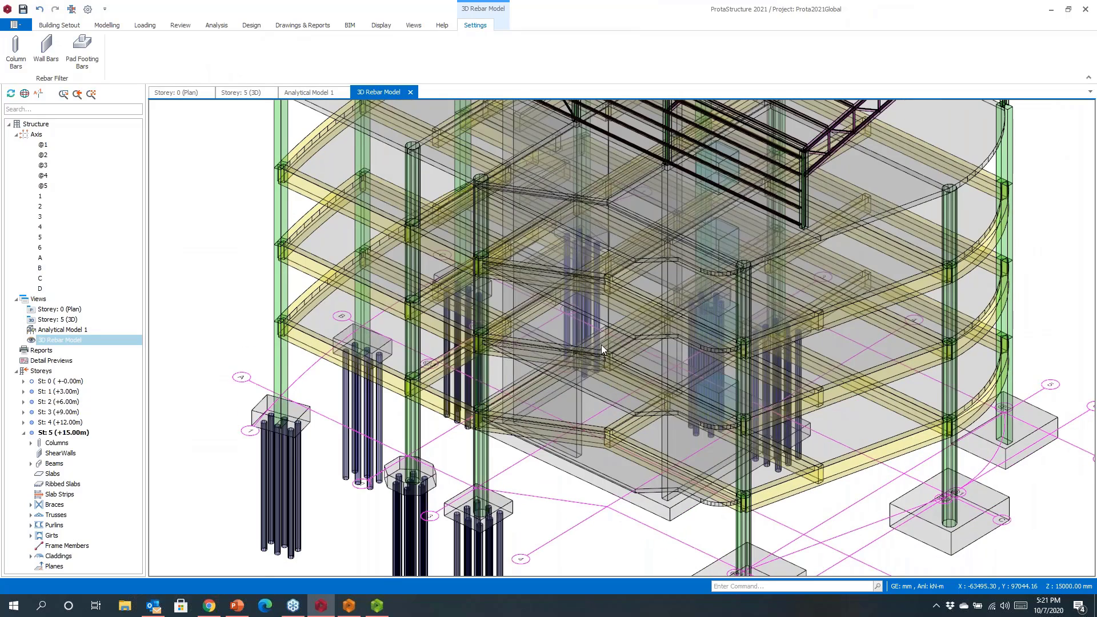
click(16, 51)
click(46, 52)
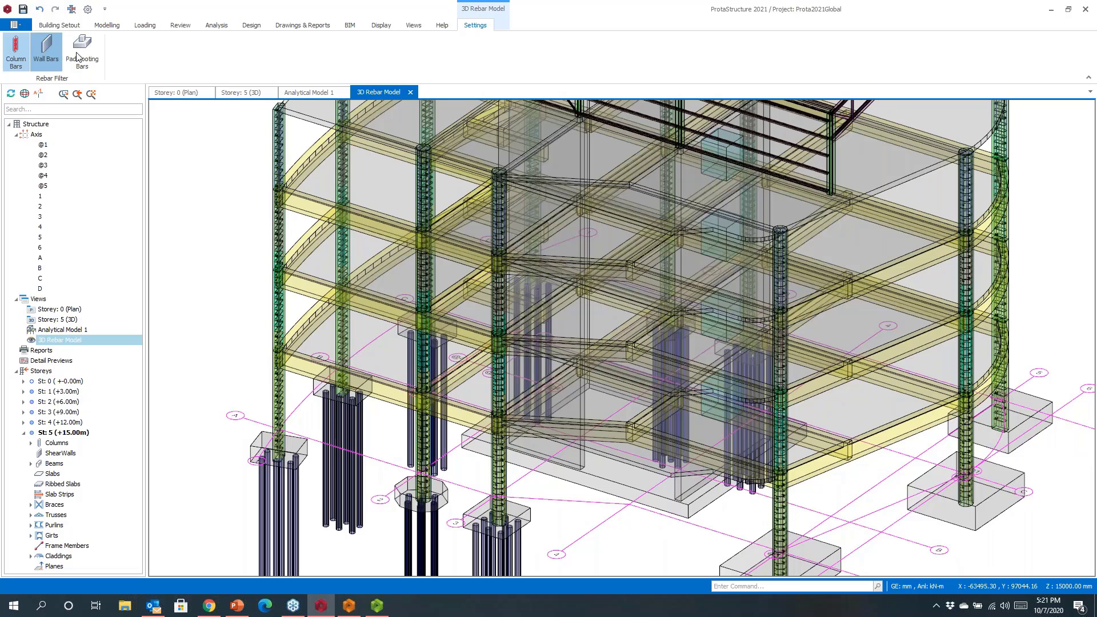
click(80, 54)
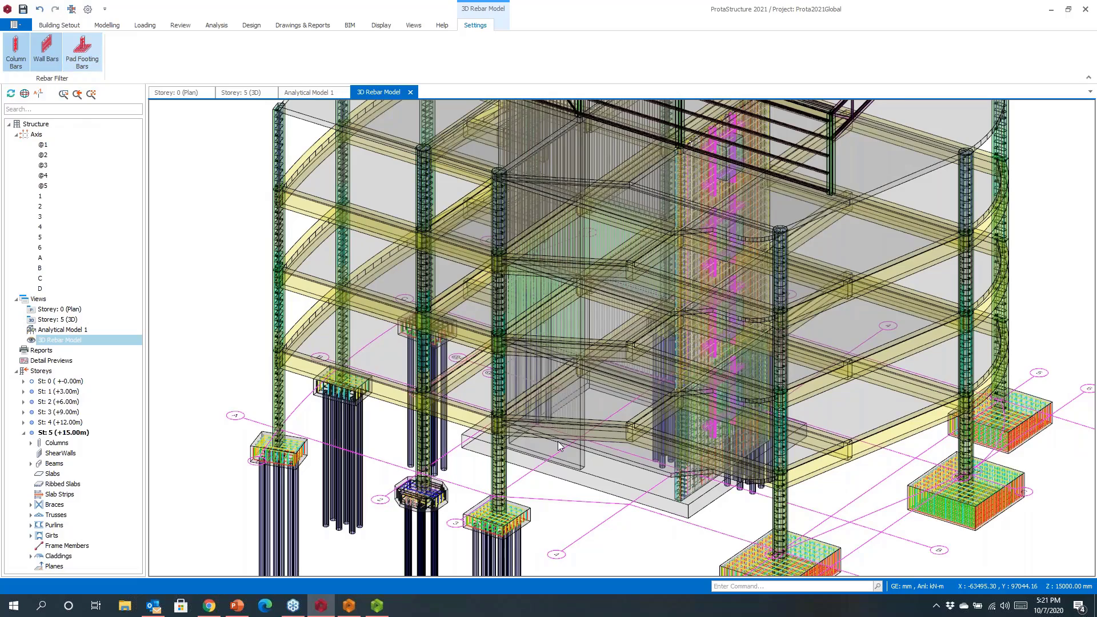
Step: Examine the reinforcement of the pad footings and pile caps from several angles in the 3D rebar model
middle_drag(559, 446, 522, 301)
scroll(617, 425, up, 5)
scroll(643, 376, down, 3)
scroll(643, 376, down, 5)
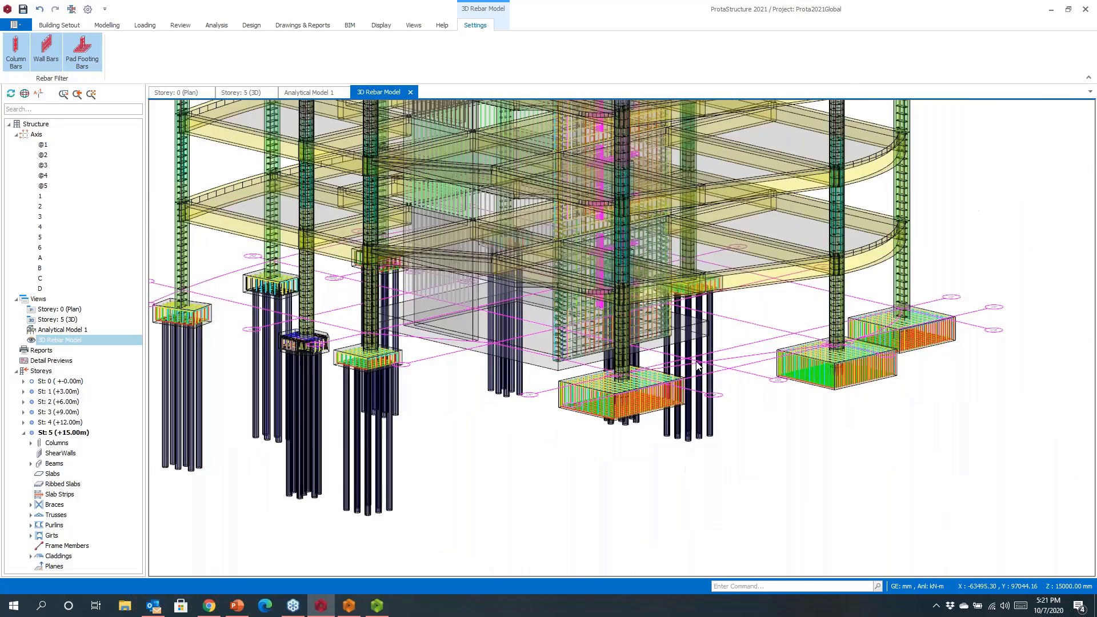
middle_drag(642, 375, 428, 377)
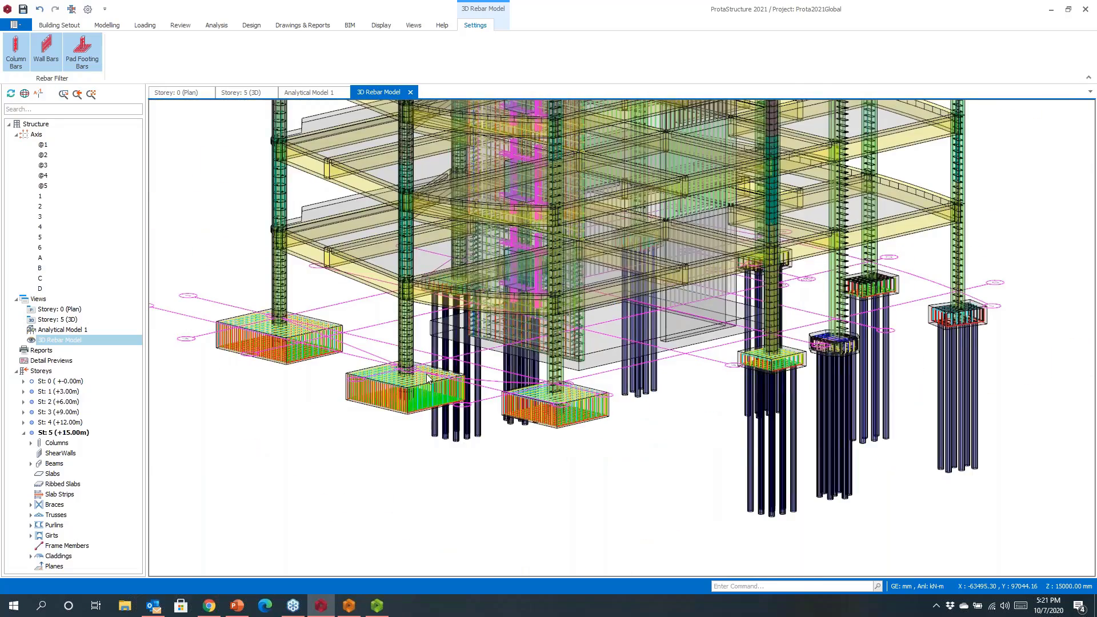
scroll(766, 404, up, 5)
scroll(766, 407, down, 2)
scroll(766, 407, down, 5)
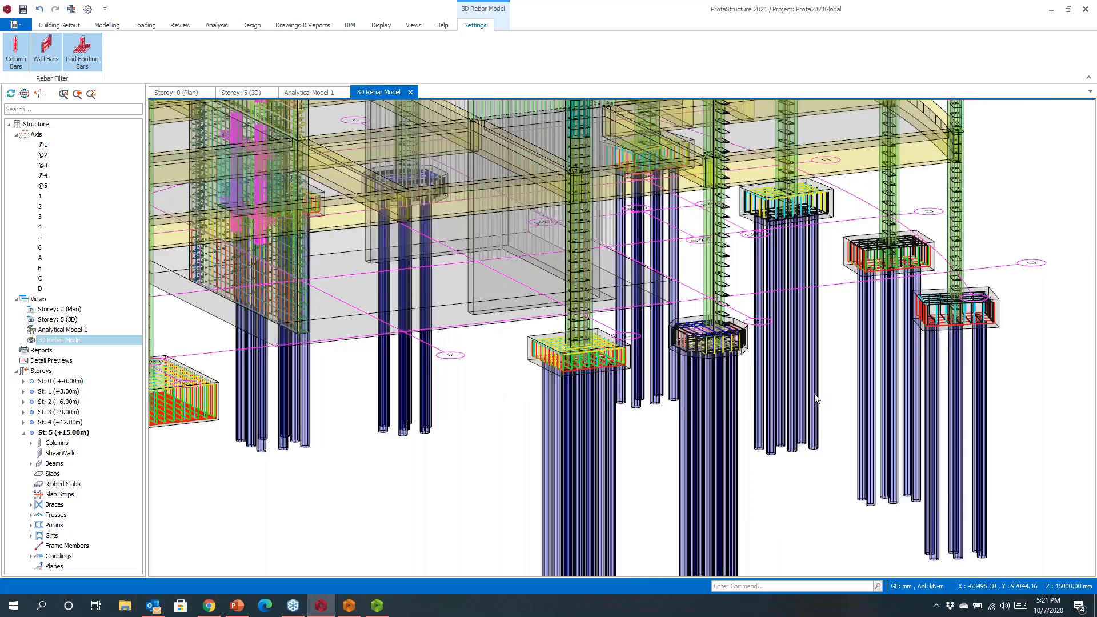
Step: Examine the column links and footing bars up close, followed by the reinforcement of the whole building
middle_drag(784, 395, 402, 404)
scroll(402, 404, down, 2)
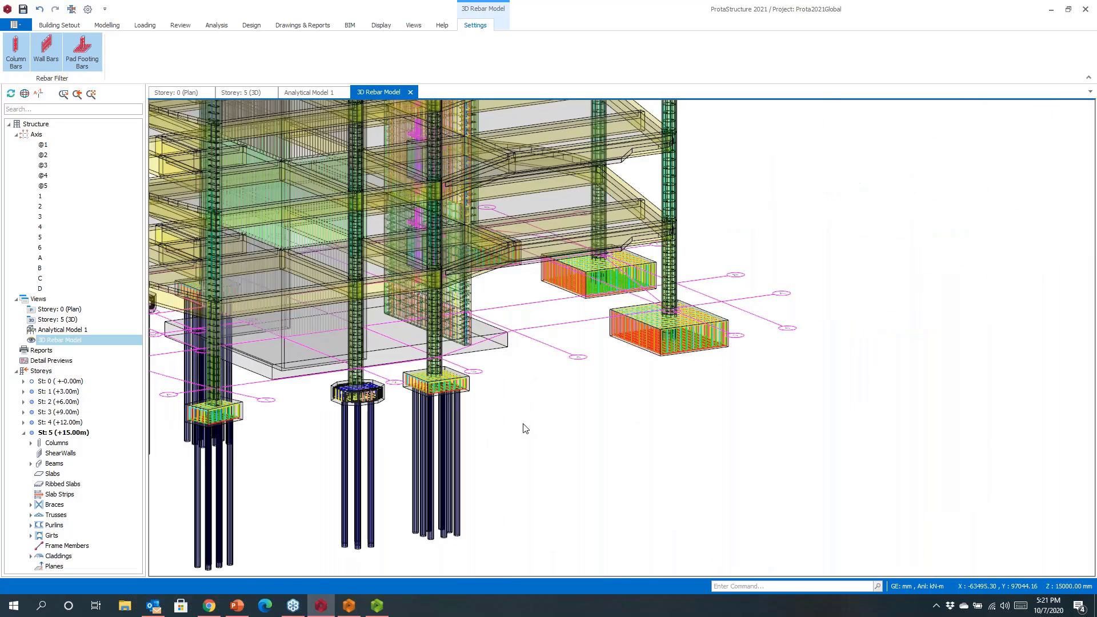
middle_drag(522, 428, 553, 464)
scroll(759, 351, up, 5)
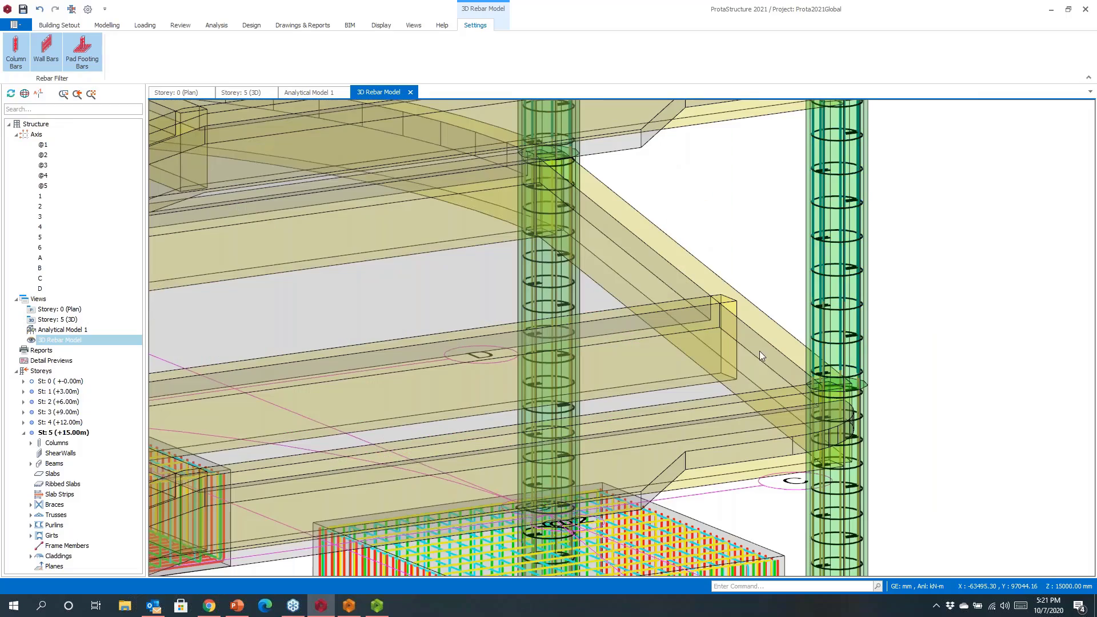
scroll(759, 351, down, 5)
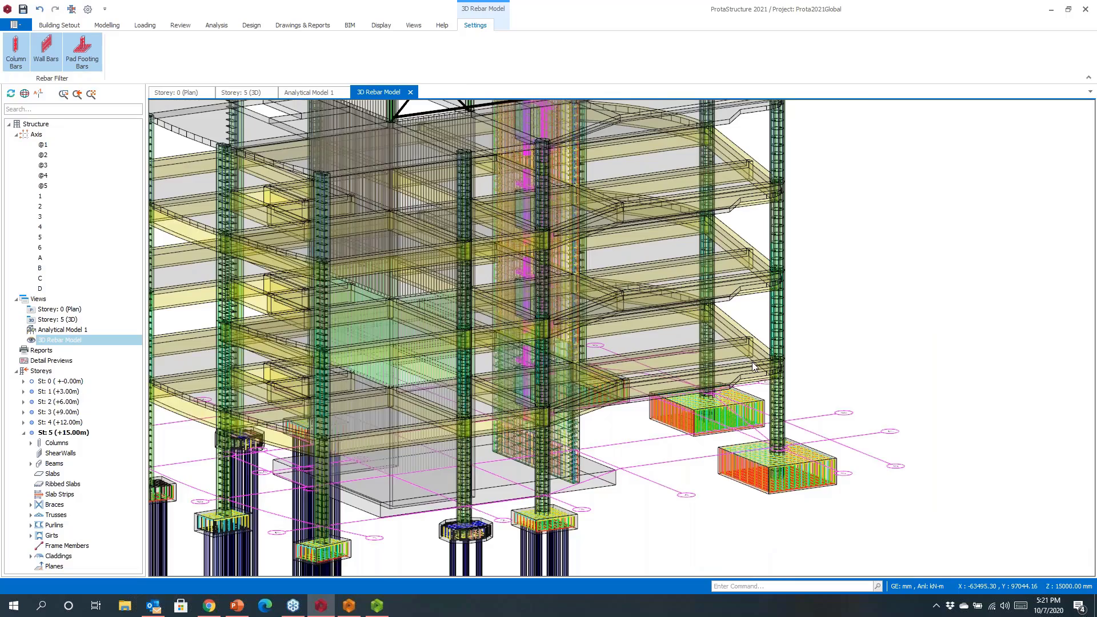
scroll(753, 366, down, 5)
middle_drag(740, 362, 753, 403)
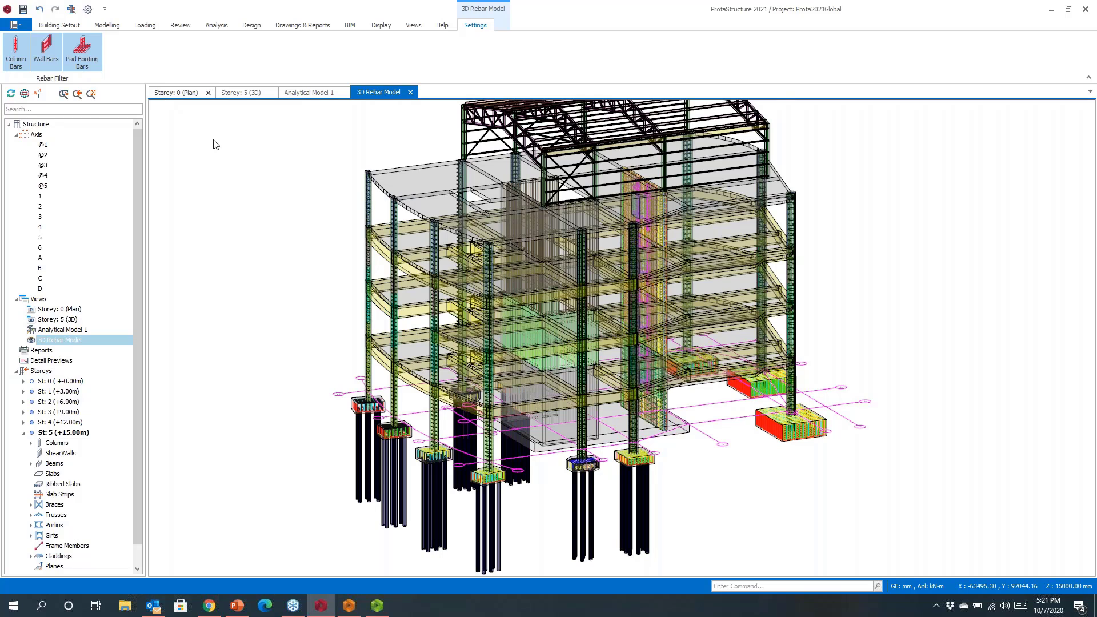
Step: Review the Storey: 0 plan and the Storey: 5 3D view, and close ProtaStructure
click(176, 92)
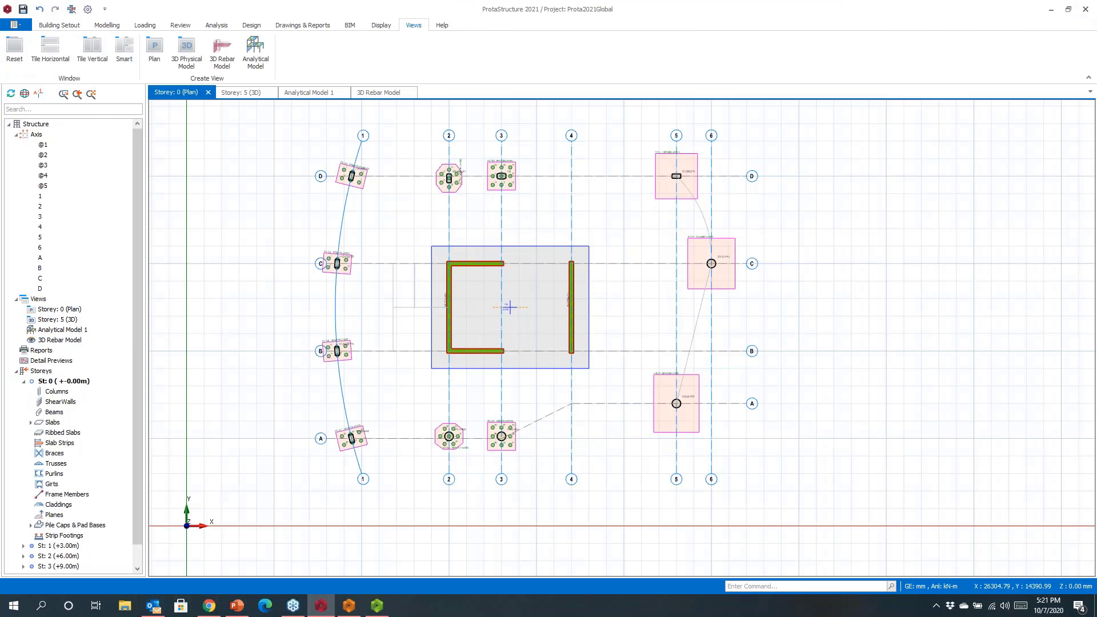
click(239, 93)
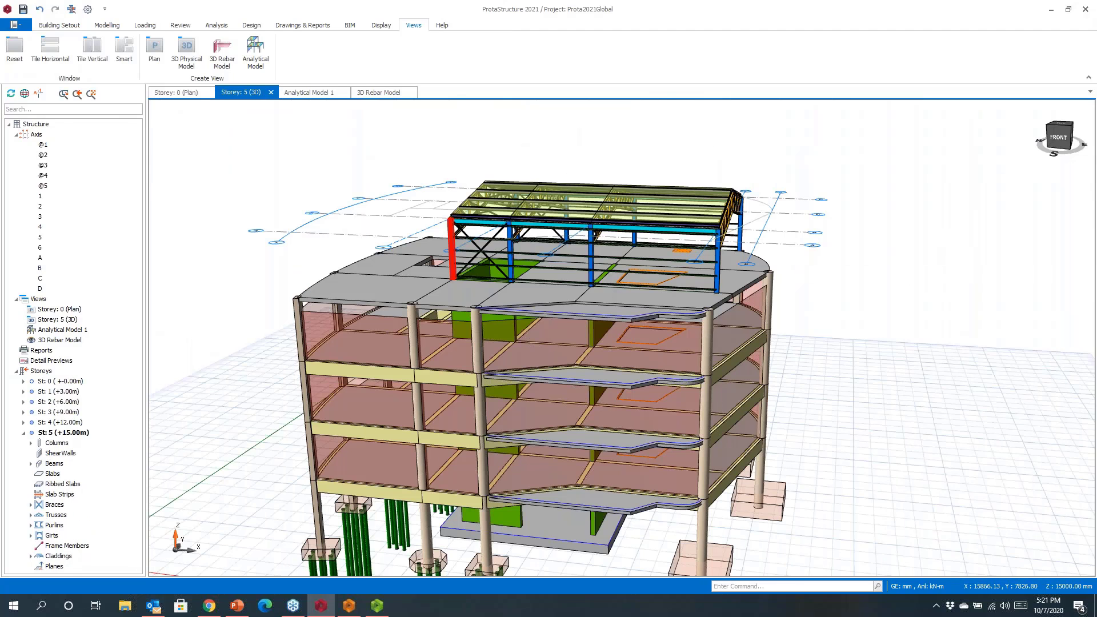
click(1087, 8)
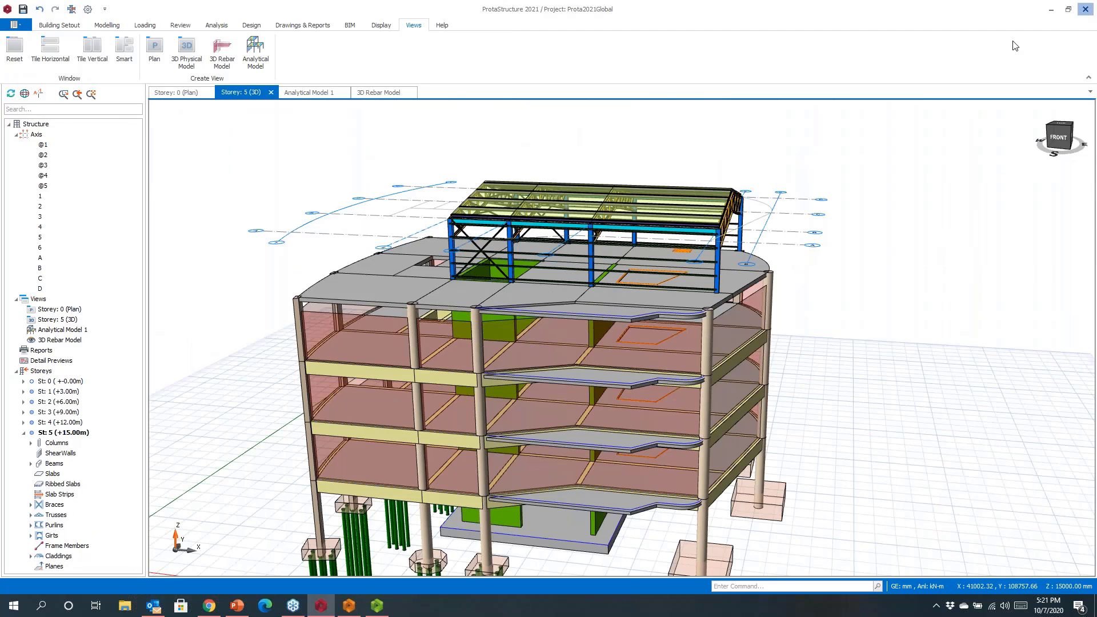
click(553, 343)
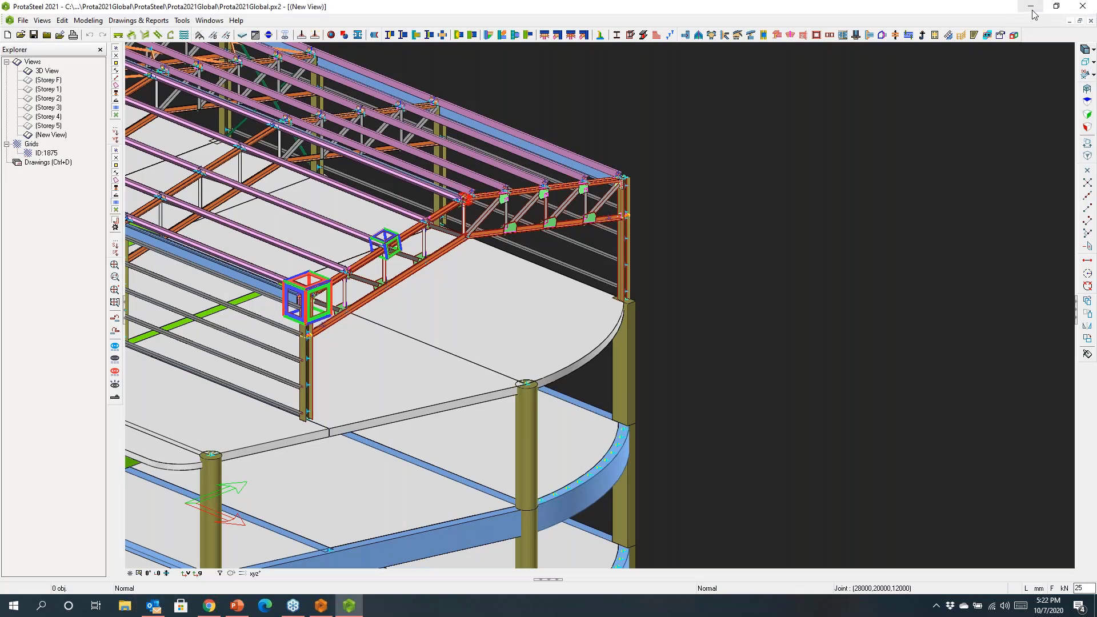
Step: Minimize ProtaSteel, switch to the PowerPoint presentation and start the slide show from slide 13
click(1031, 8)
click(235, 608)
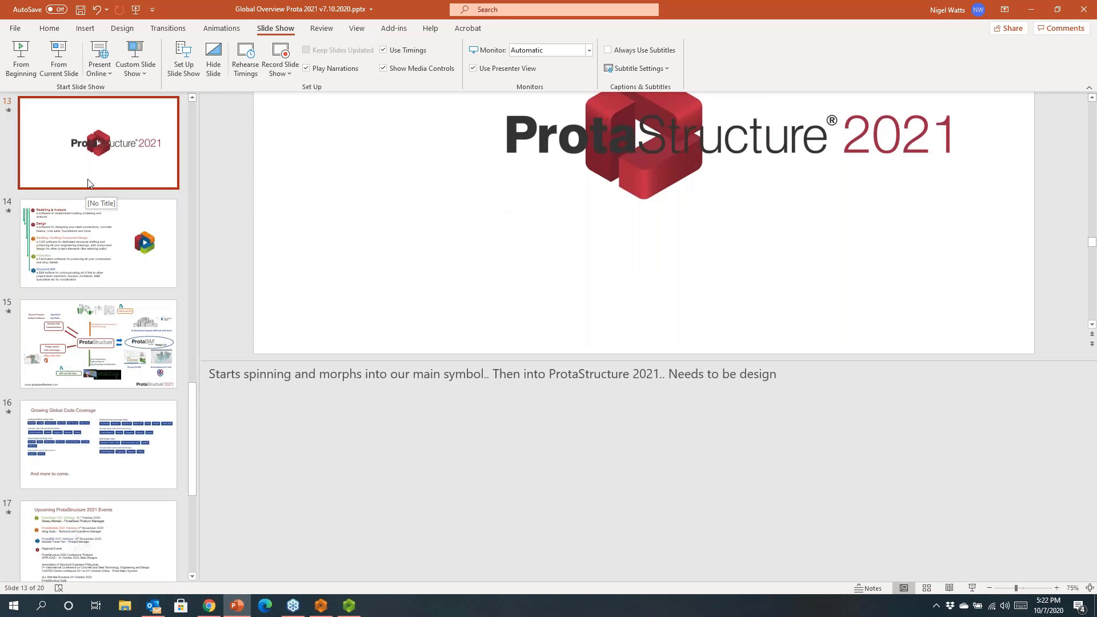
click(57, 67)
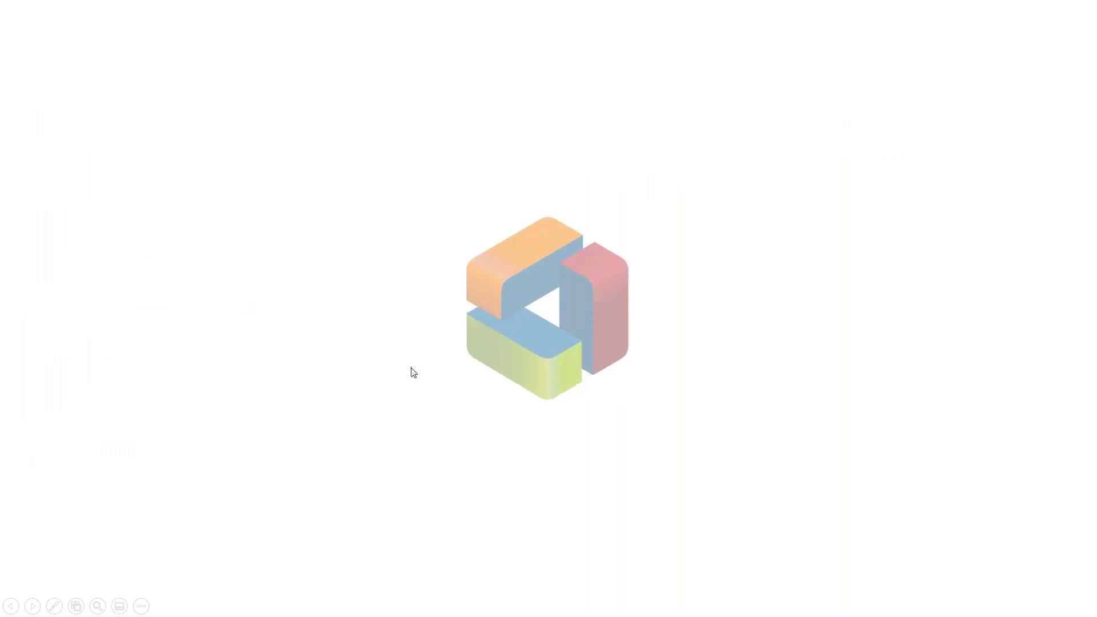